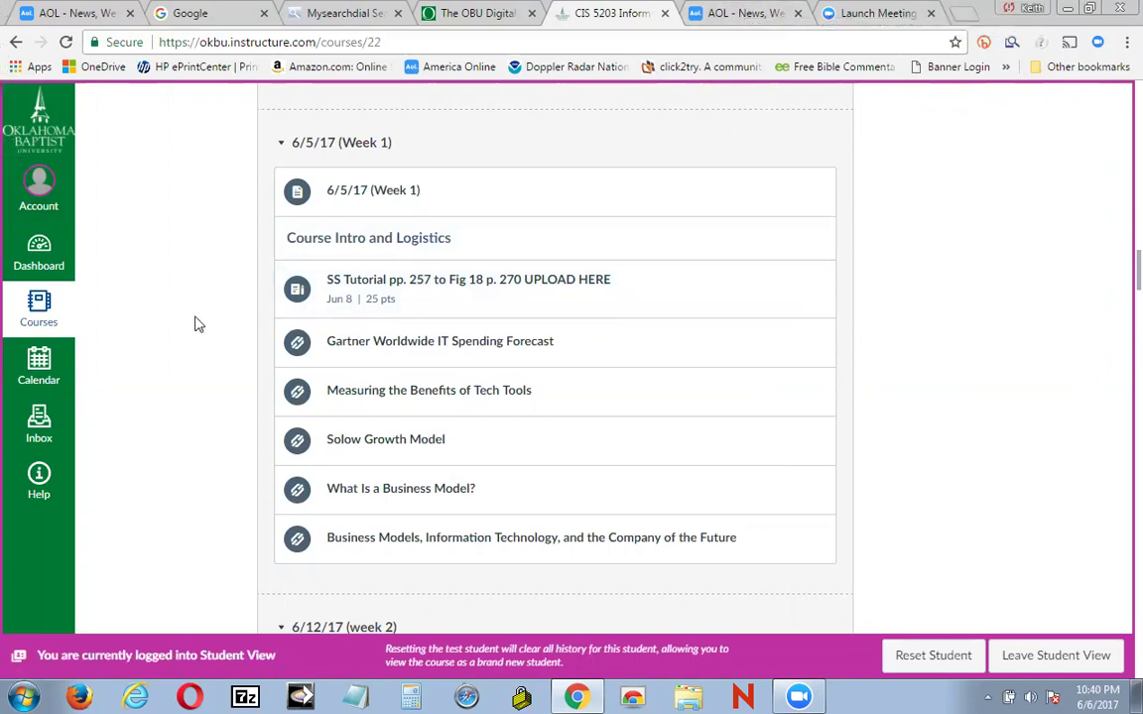
Step: Open the COURSE REPOSITORY item under Course Resources and Policies and launch its linked external site
scroll(195, 323, "up", 15)
scroll(196, 323, "up", 8)
scroll(196, 324, "down", 3)
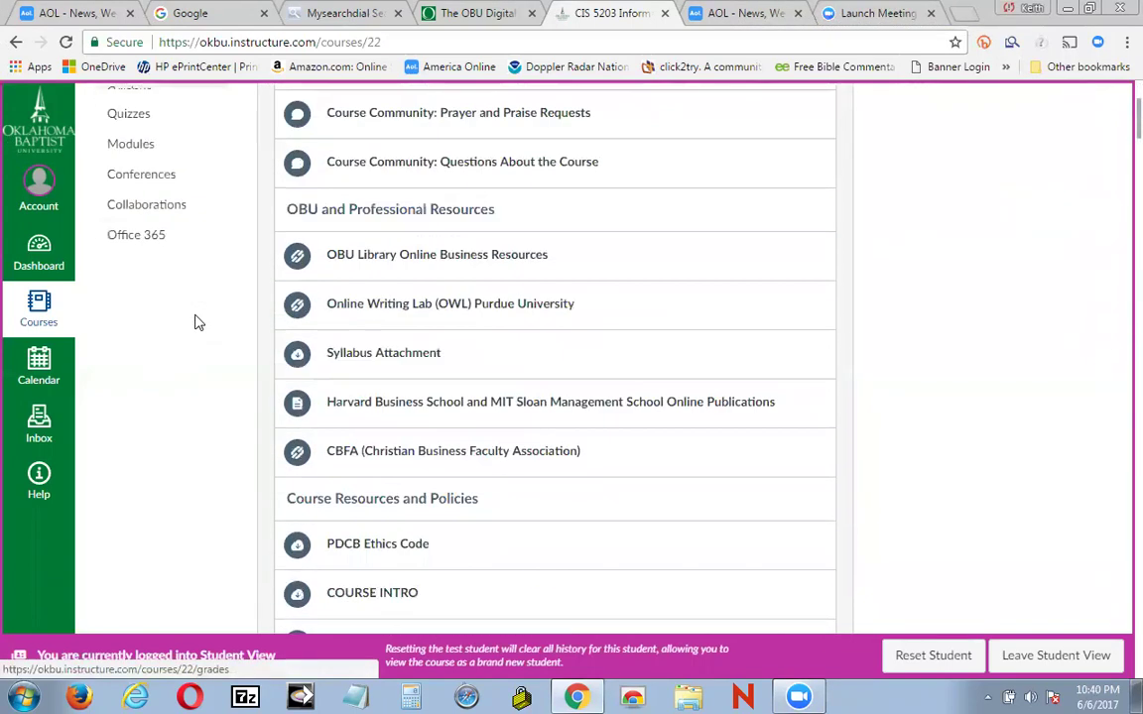
scroll(199, 322, "up", 2)
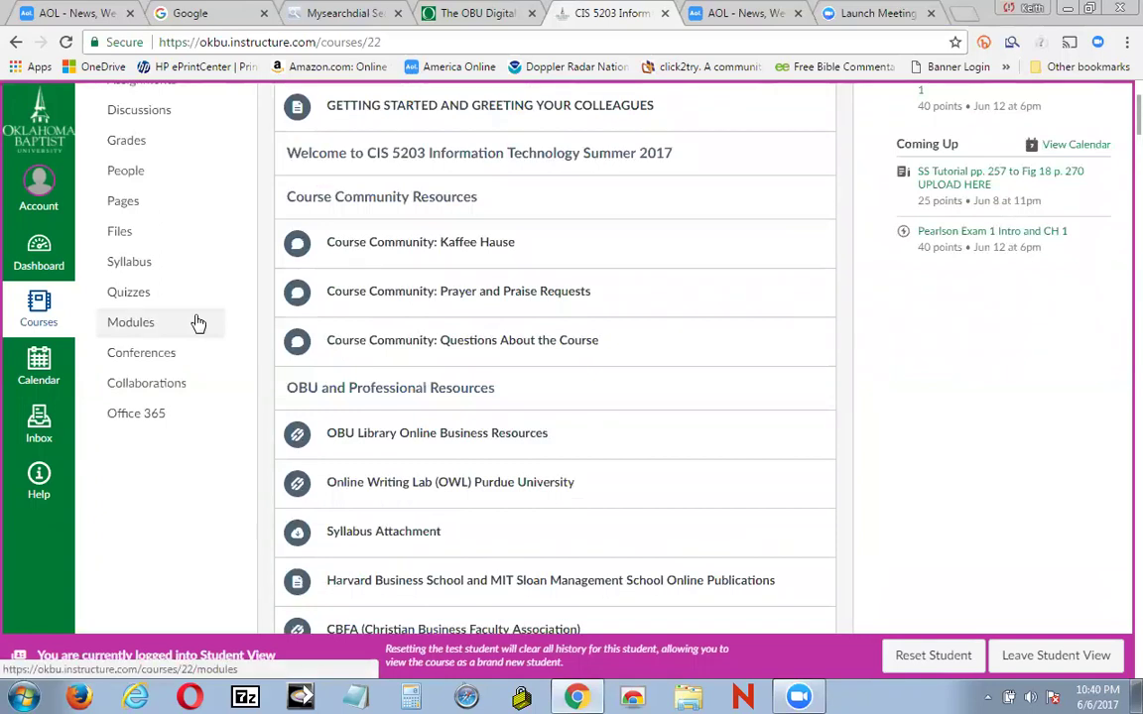
scroll(198, 322, "up", 2)
scroll(198, 322, "down", 3)
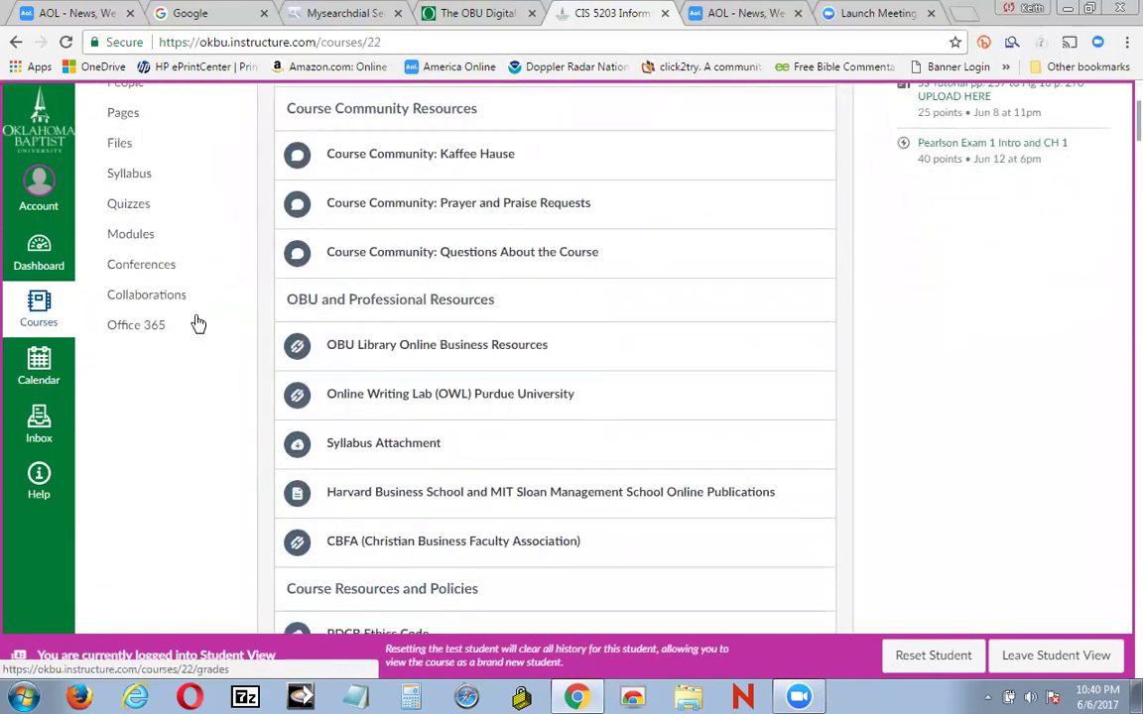
scroll(198, 322, "down", 2)
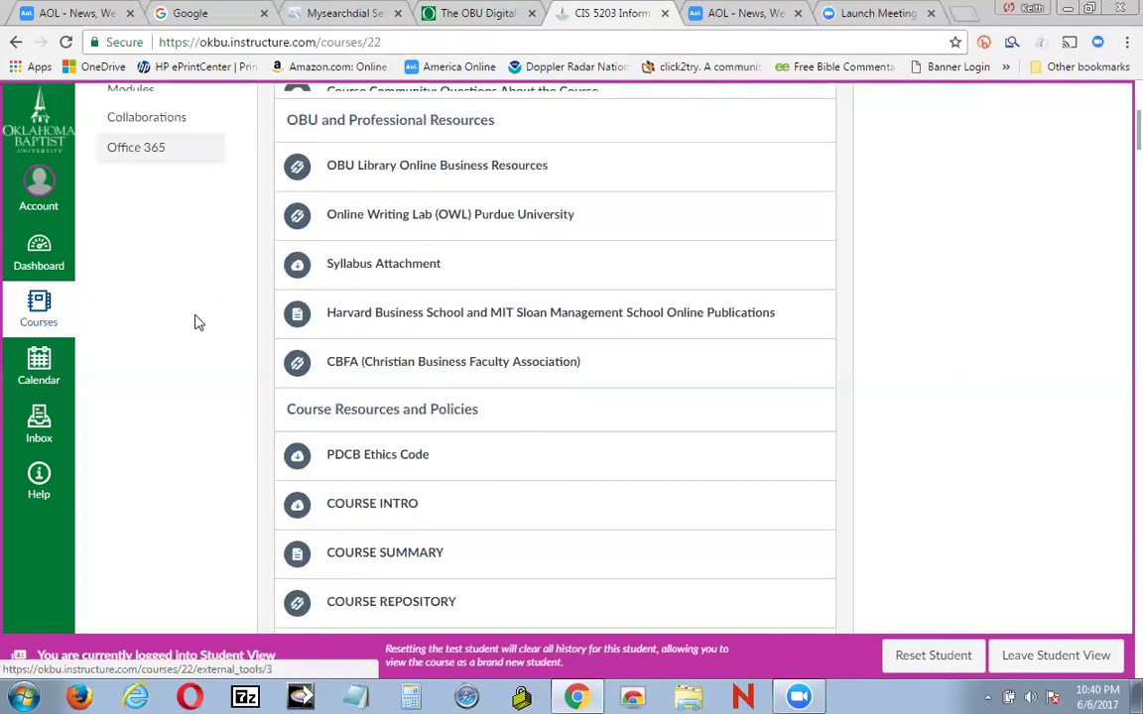
scroll(196, 322, "down", 1)
scroll(195, 322, "down", 3)
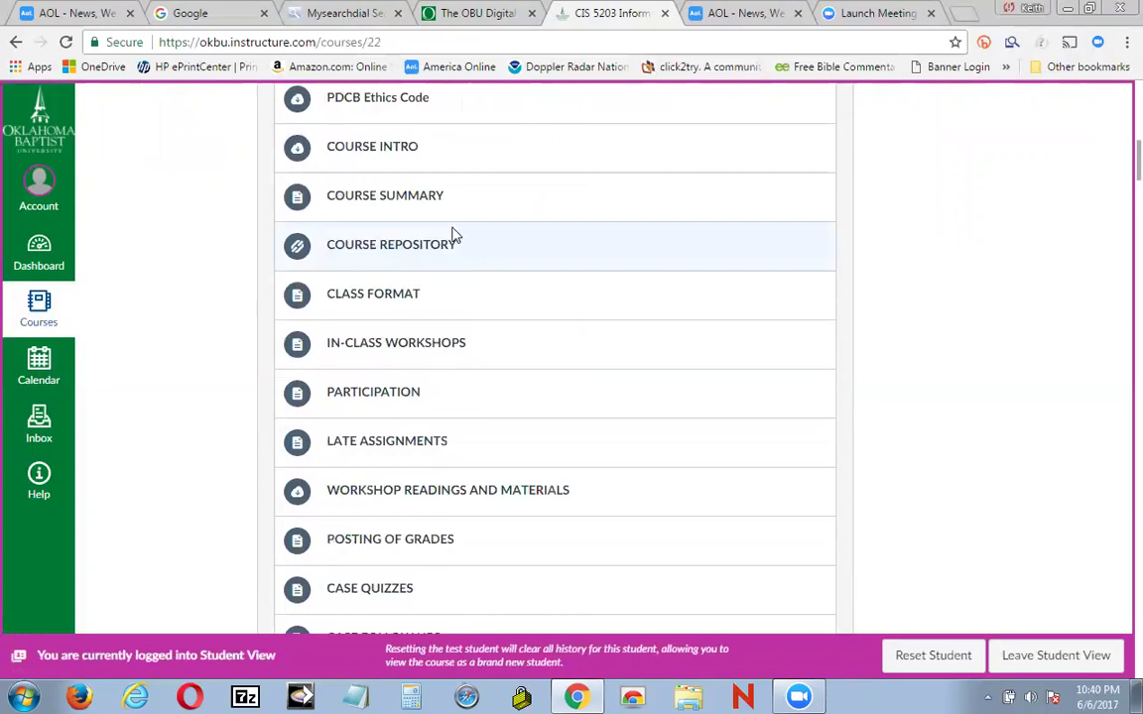
left_click(407, 256)
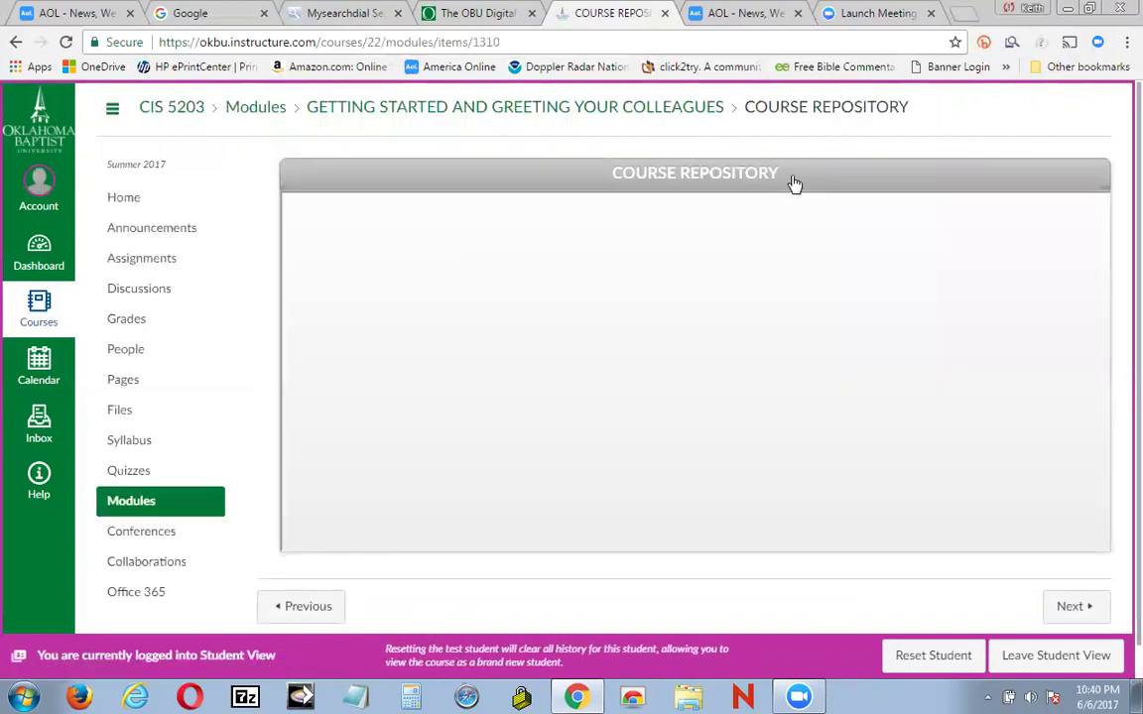
left_click(778, 174)
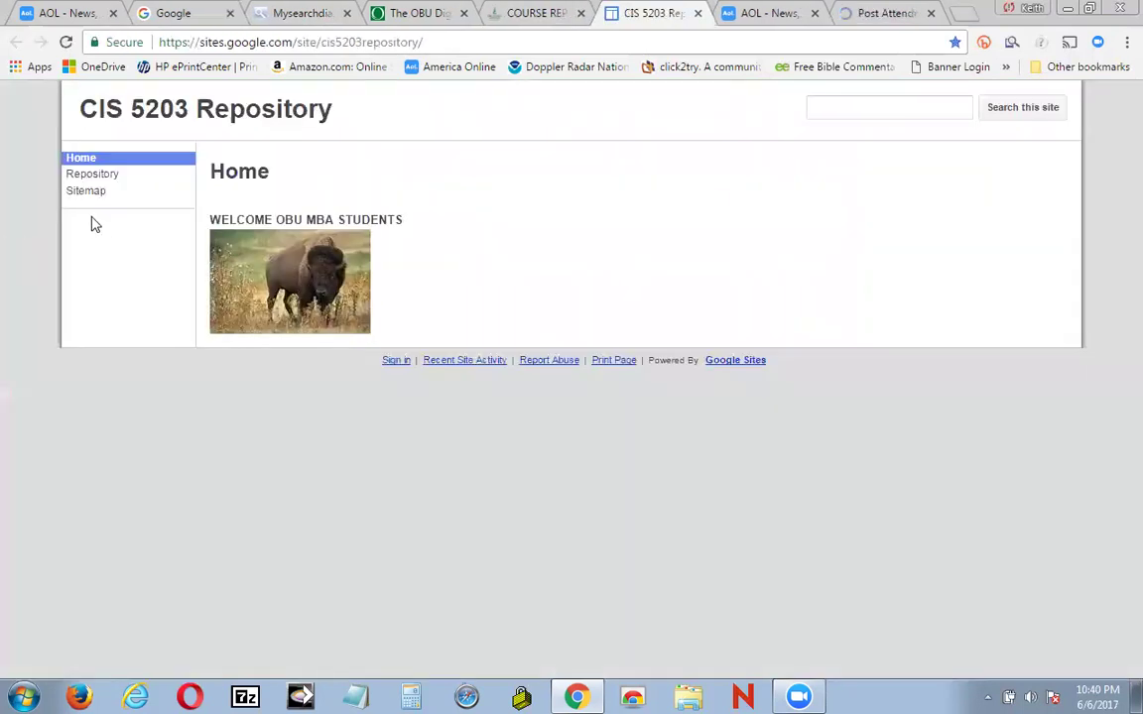
Step: Go to the site's Repository page and download the Salon(2).xlsx workbook, opening it in Excel
left_click(90, 181)
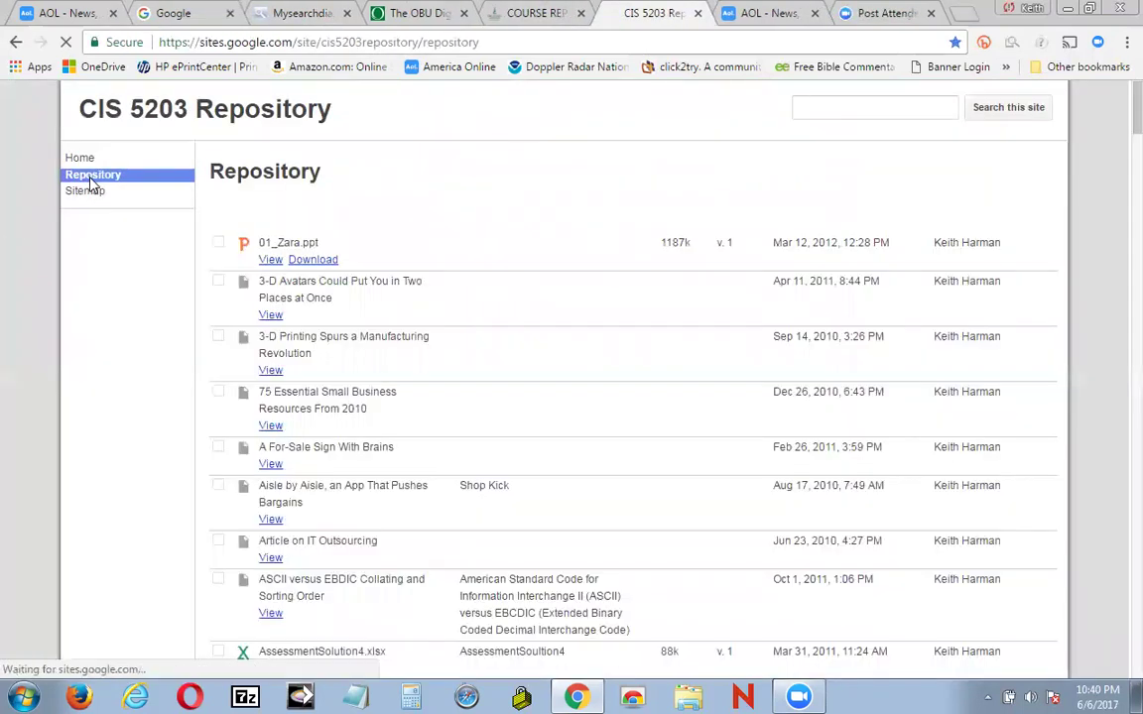
scroll(142, 337, "down", 3)
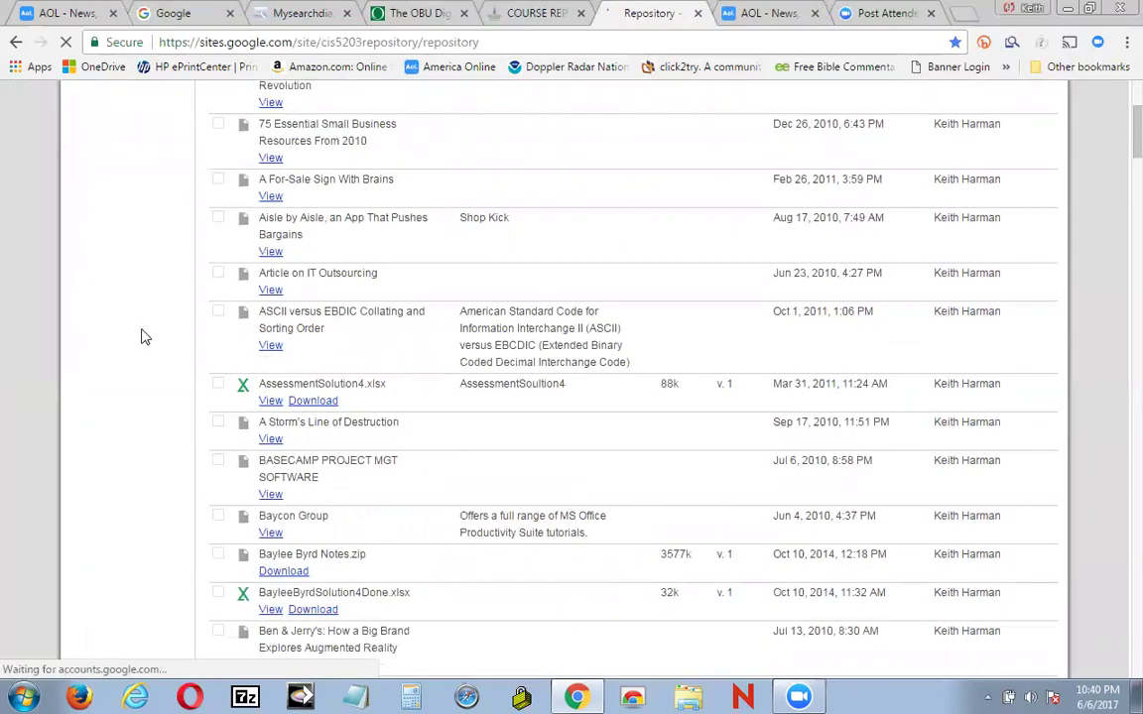
scroll(142, 337, "down", 3)
scroll(142, 337, "down", 6)
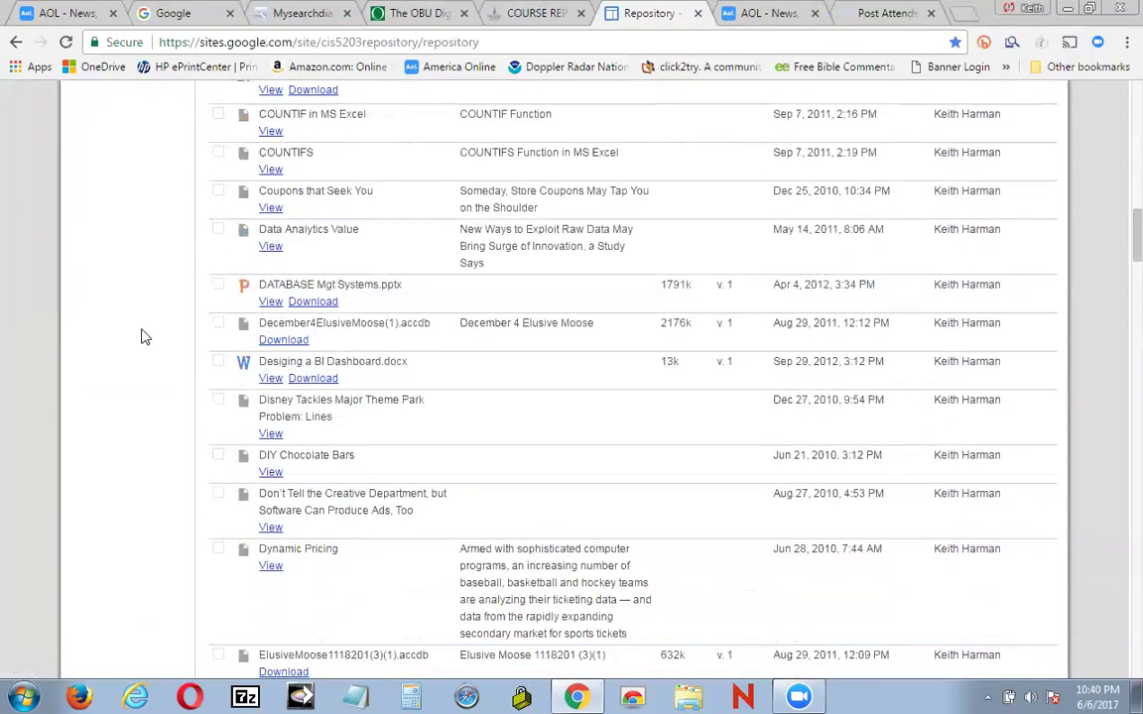
scroll(142, 337, "down", 3)
scroll(142, 337, "down", 4)
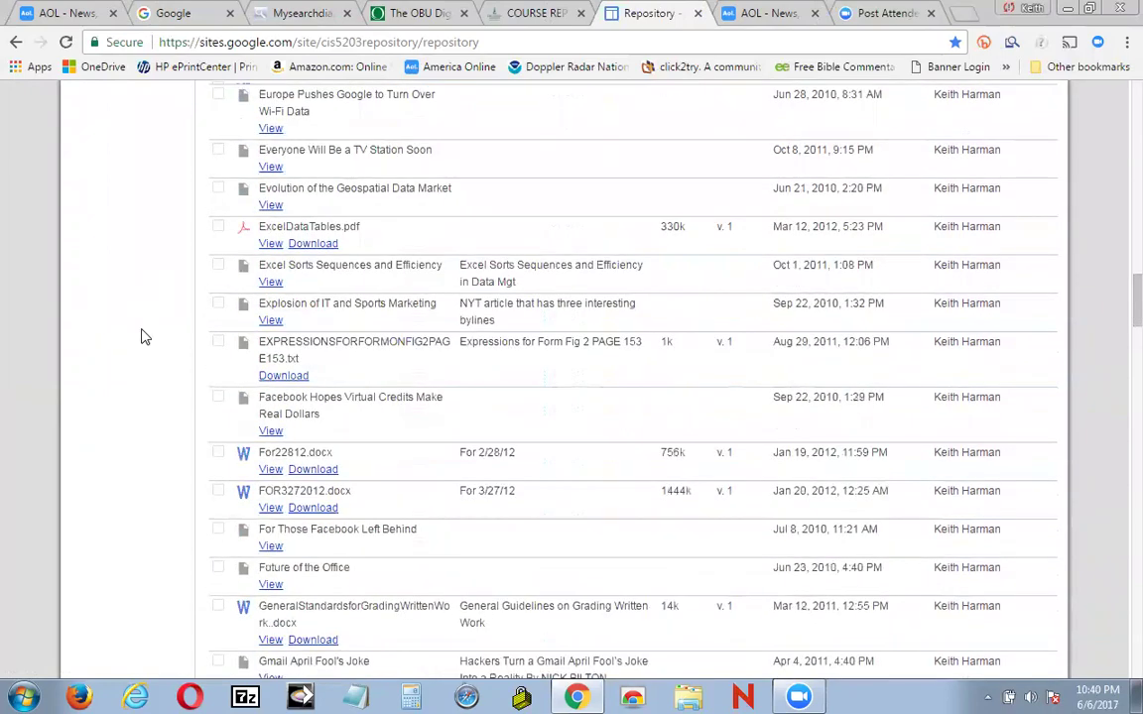
scroll(142, 337, "down", 6)
scroll(142, 337, "down", 1)
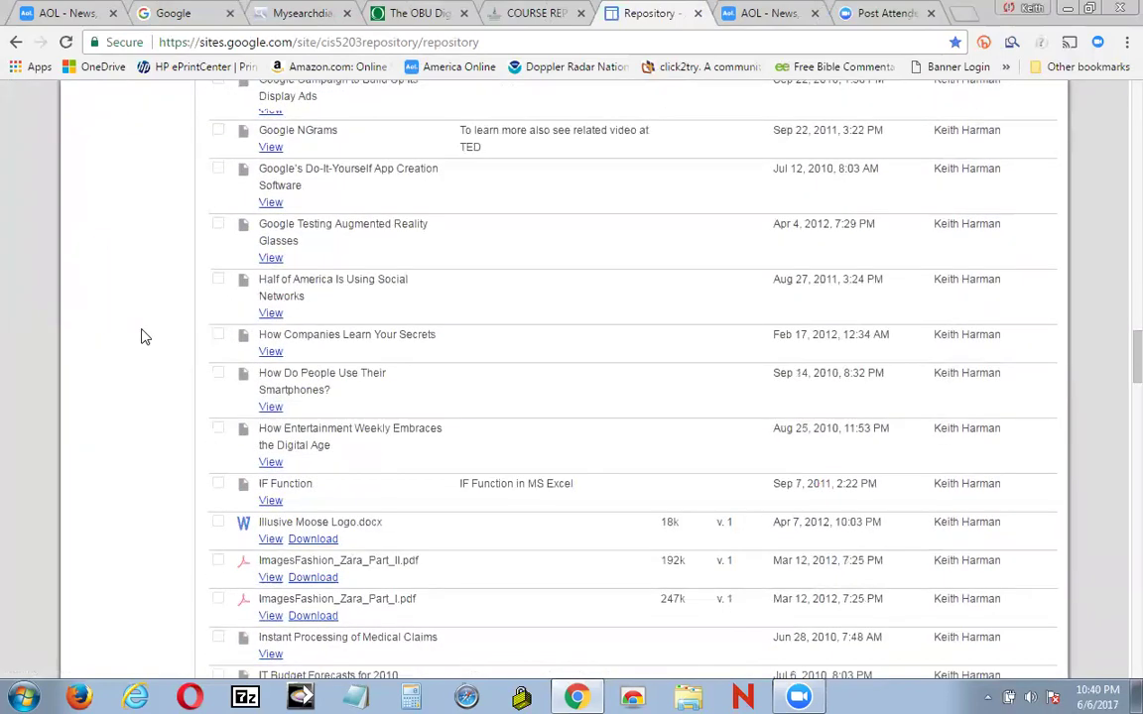
scroll(142, 338, "down", 7)
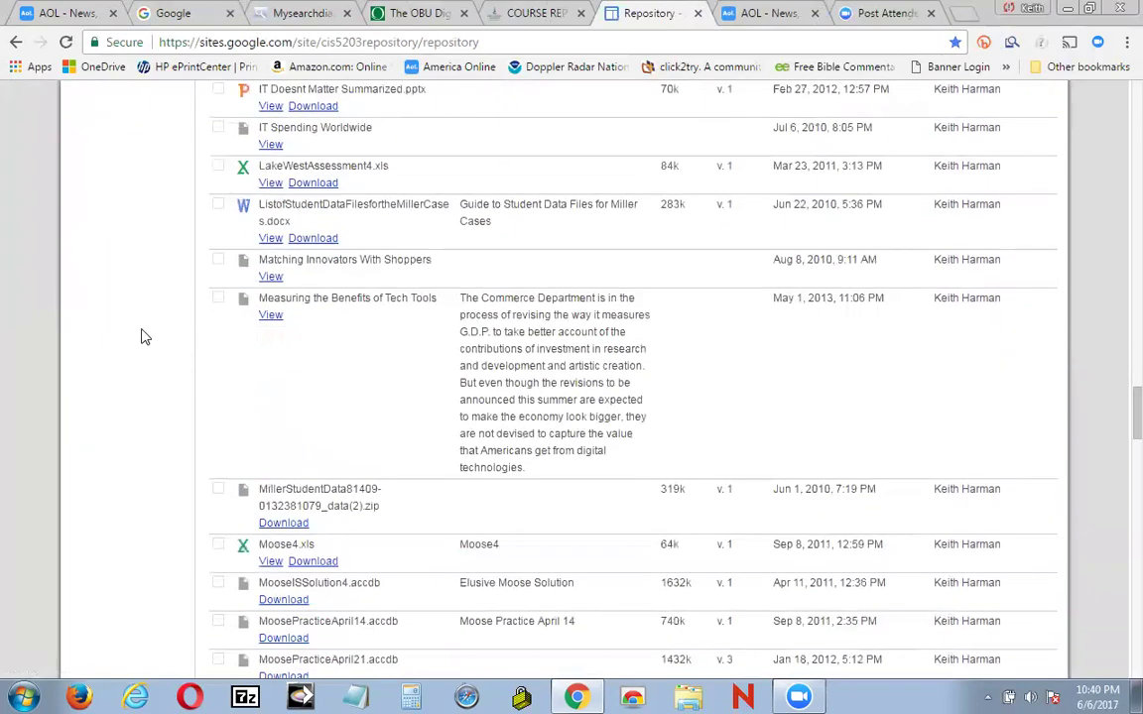
scroll(142, 337, "down", 3)
scroll(142, 337, "down", 6)
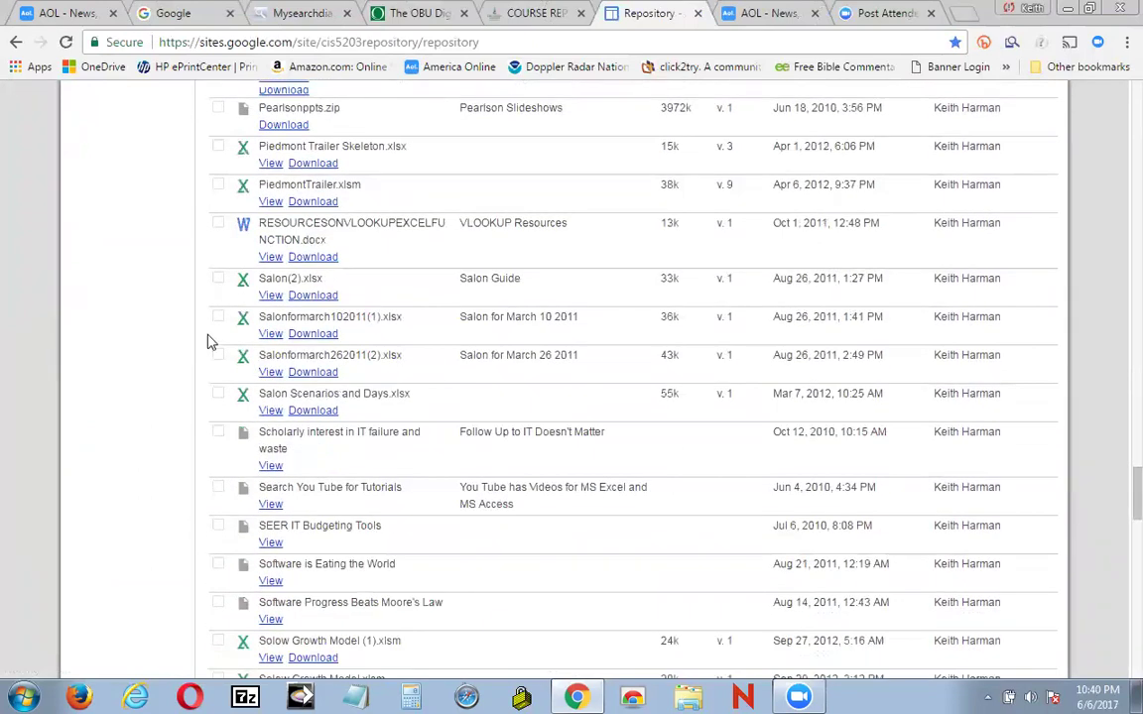
left_click(315, 303)
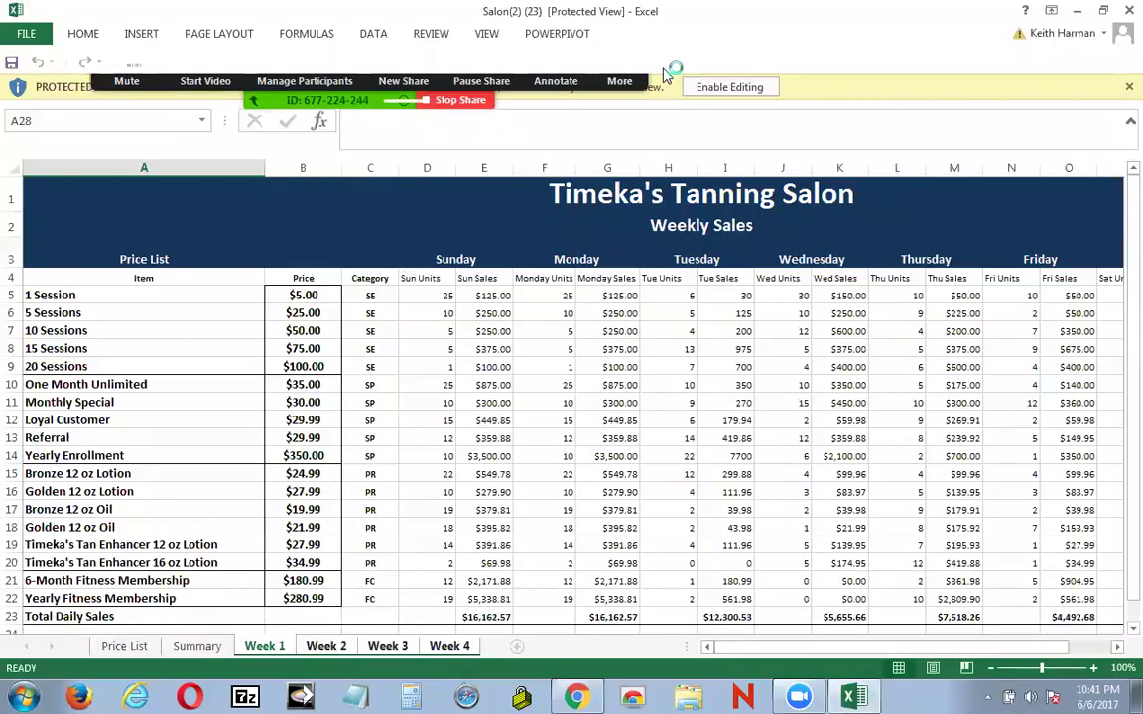
Step: Enable editing in the downloaded salon workbook and close it without saving changes
left_click(736, 88)
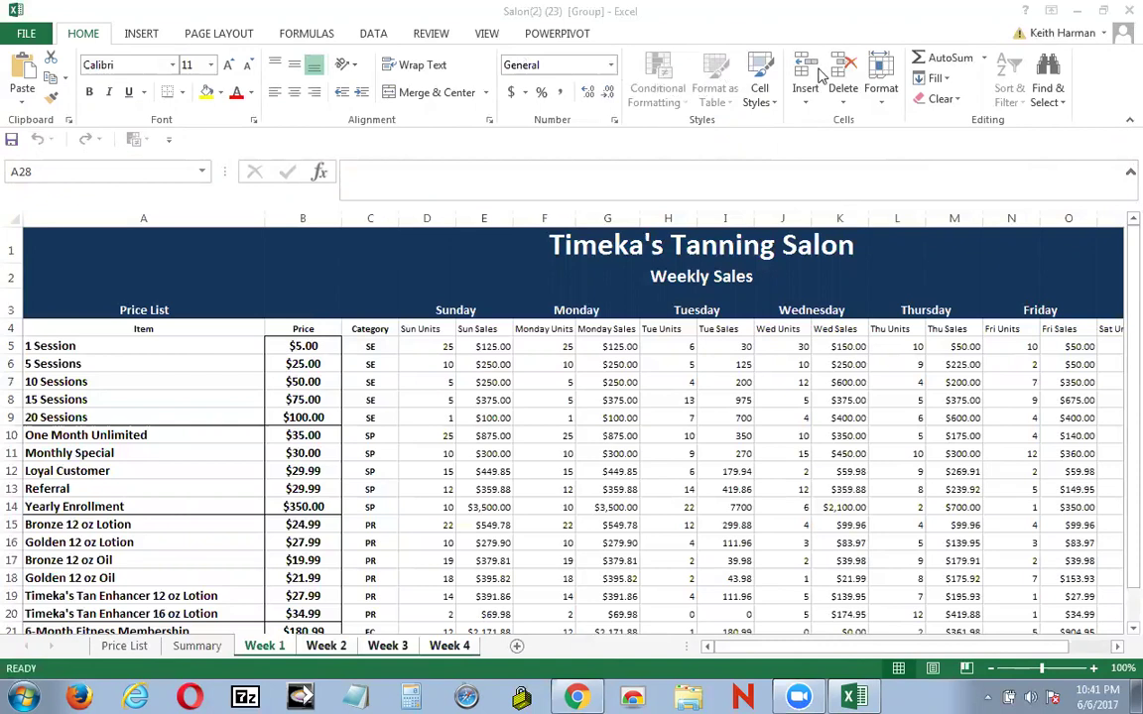
left_click(1118, 14)
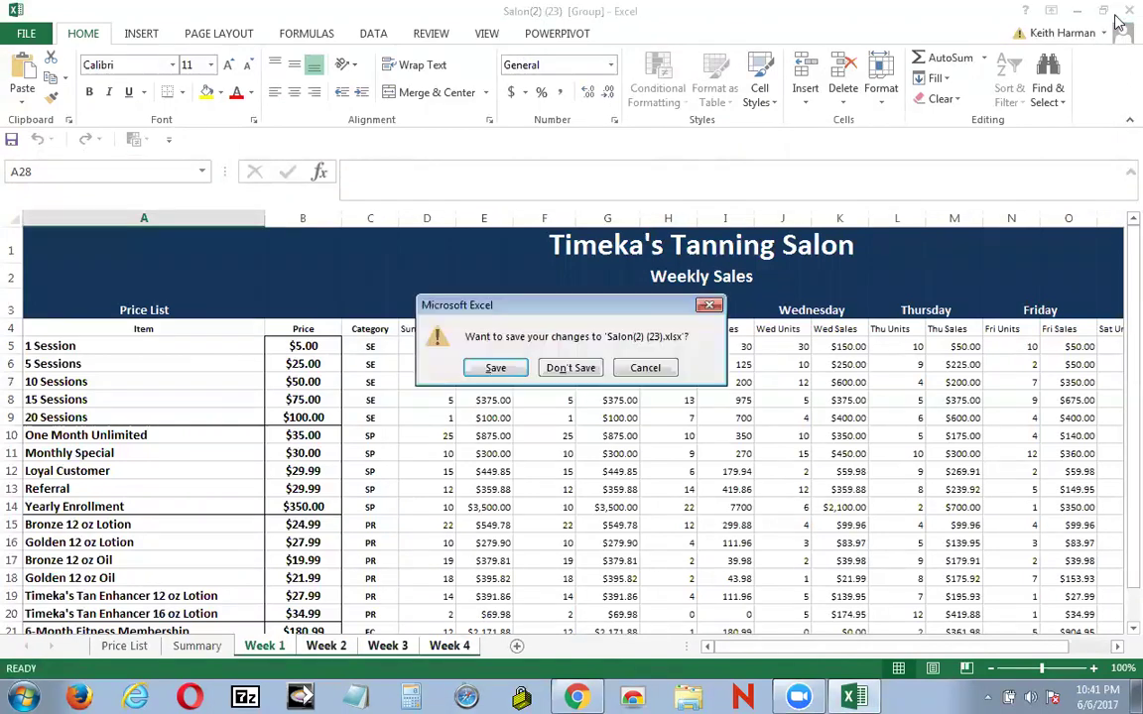
left_click(568, 369)
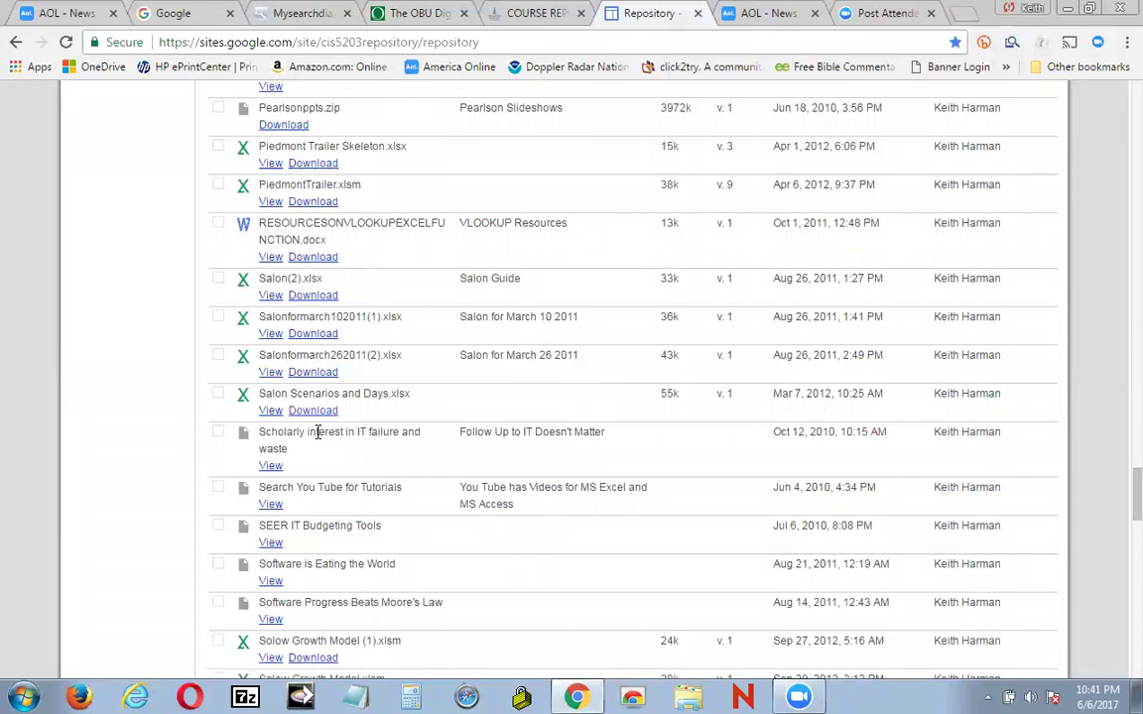
Step: Preview Salon(2).xlsx online from the repository list through its weekly sales page, and close the preview
left_click(270, 299)
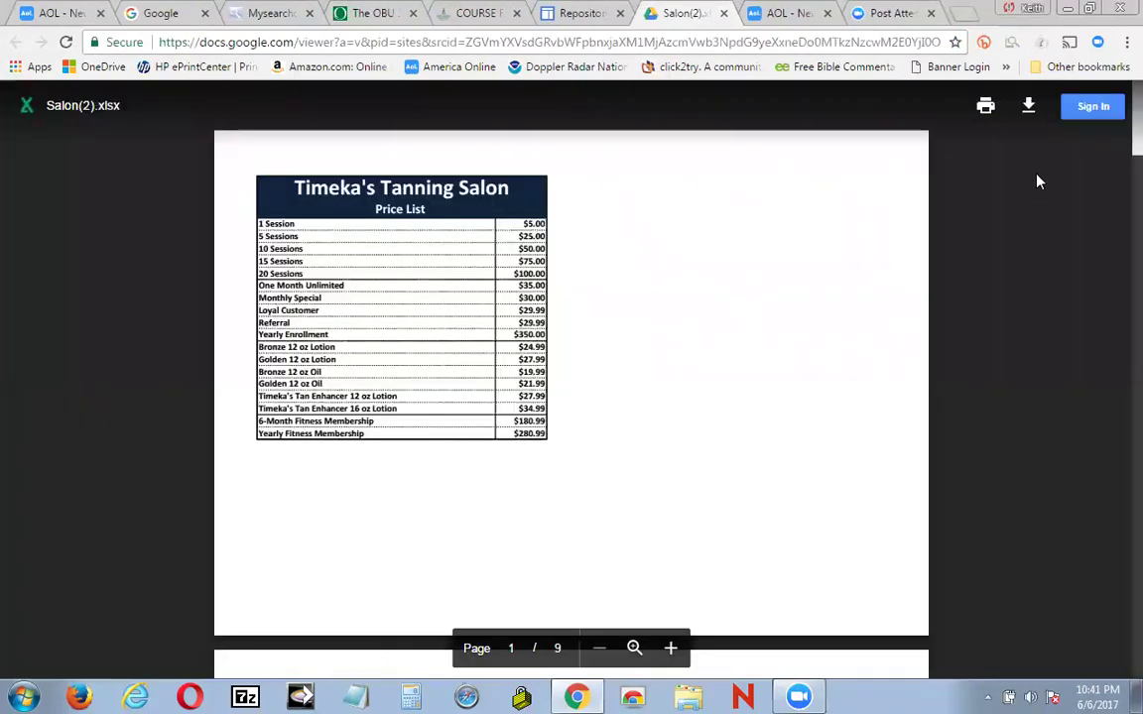
scroll(888, 326, "down", 5)
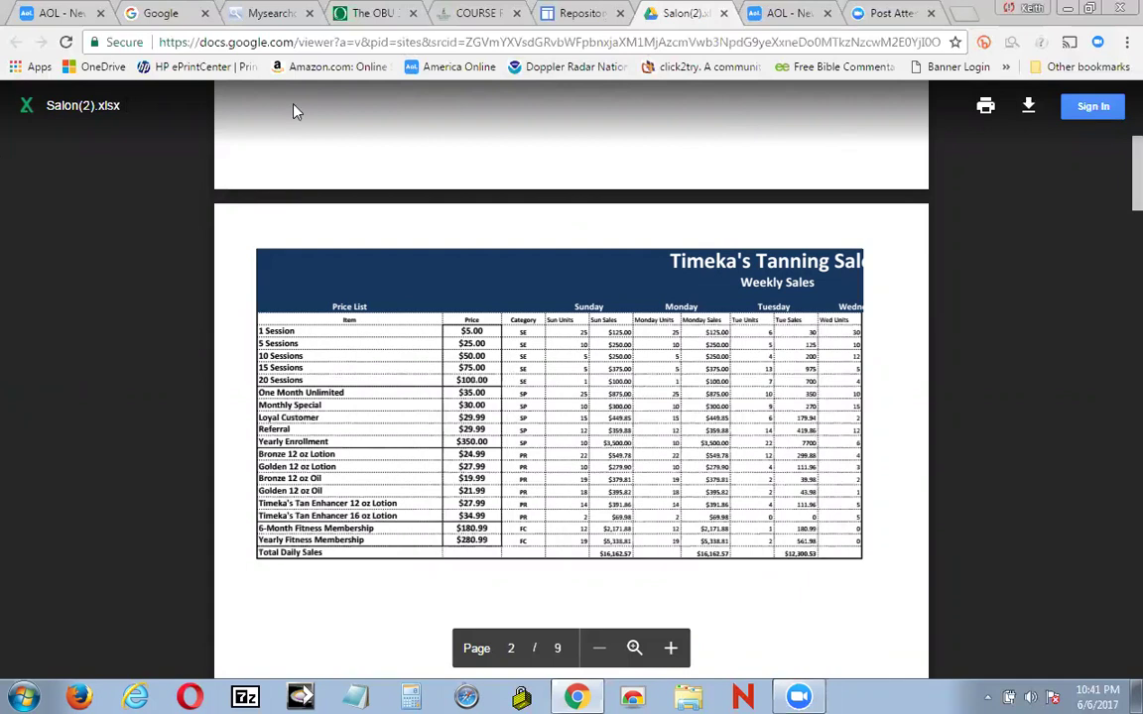
left_click(724, 13)
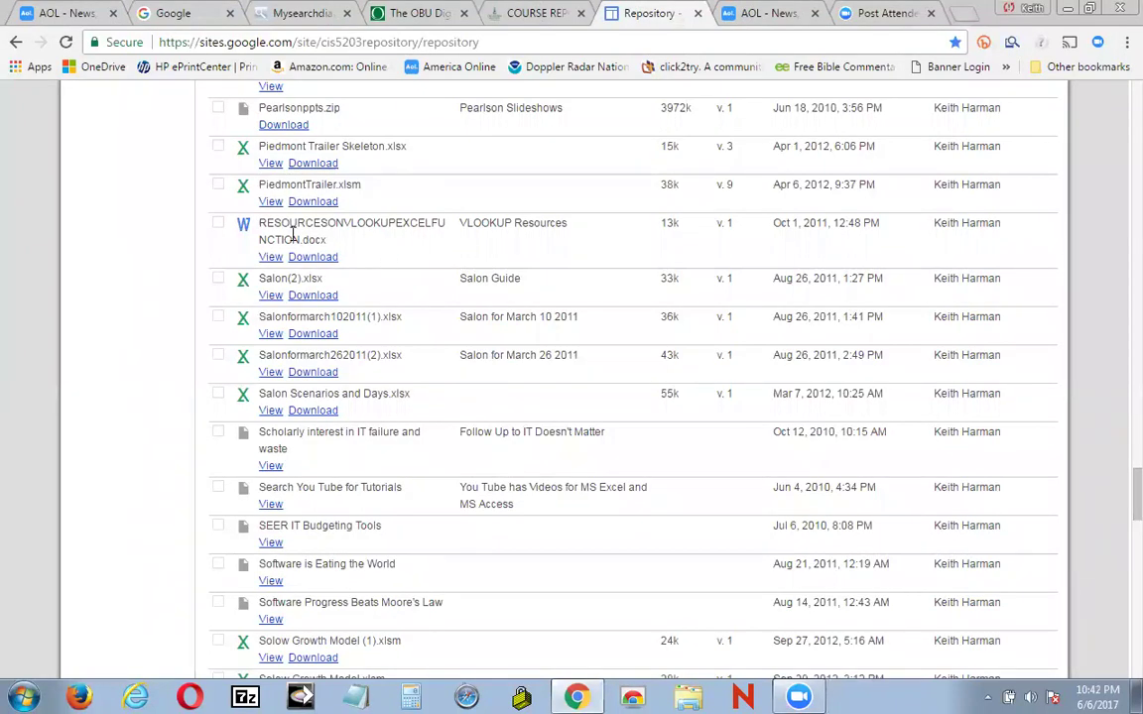
Step: Leave the CIS 5203 Repository site by closing it and return to the COURSE REPOSITORY page in the course
left_click(15, 42)
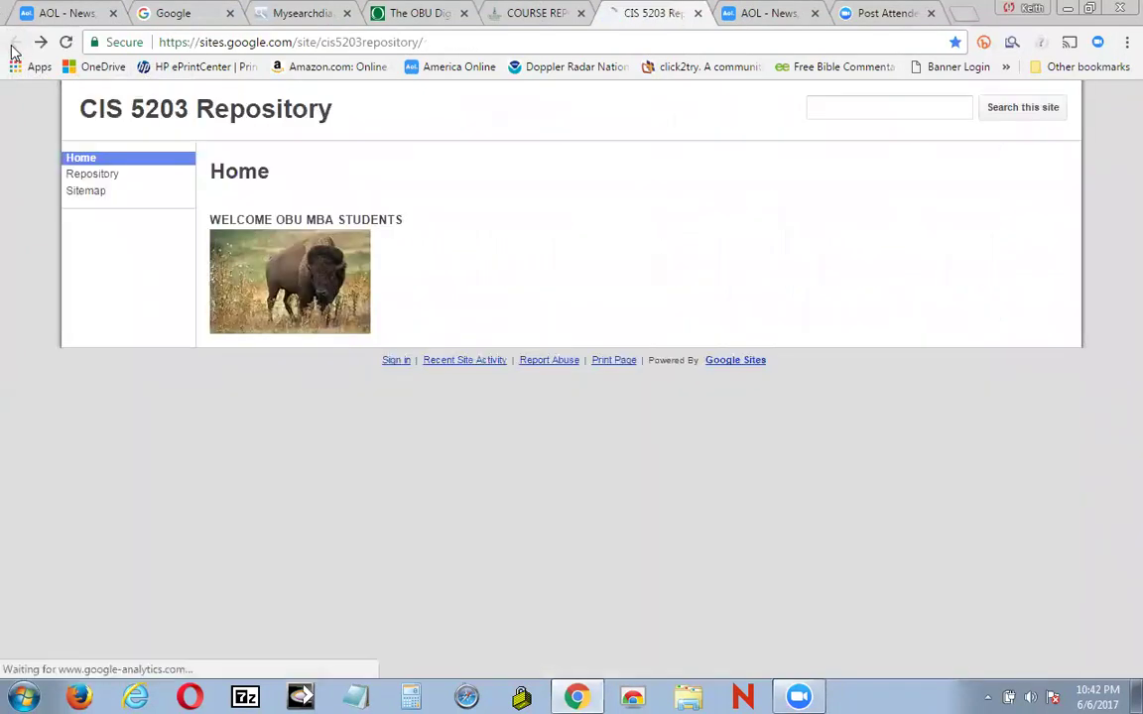
left_click(698, 13)
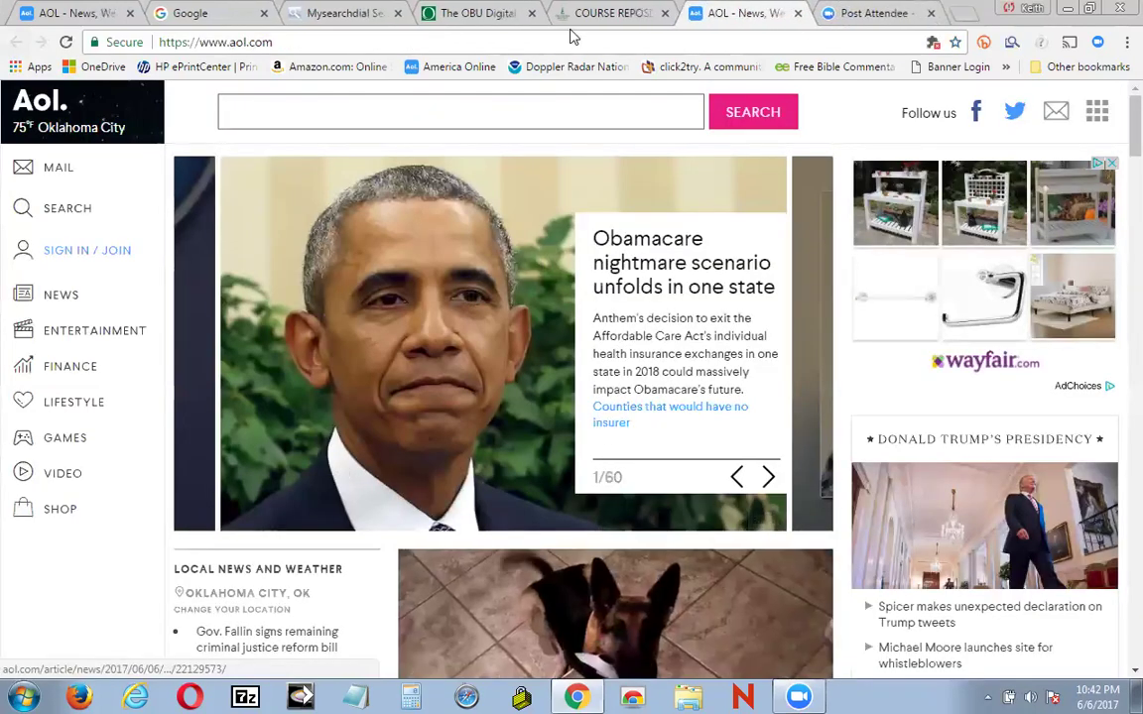
left_click(587, 14)
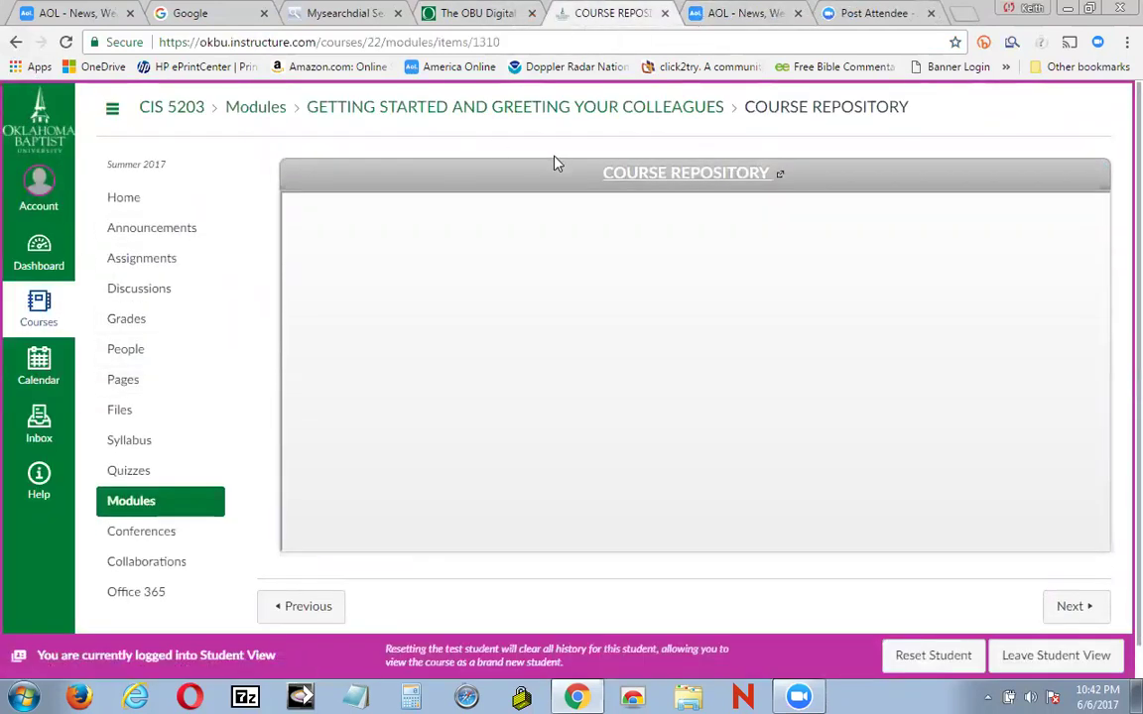
Step: Open the course Files area and download Salon(2).xlsx from the list, opening it in Excel
left_click(119, 415)
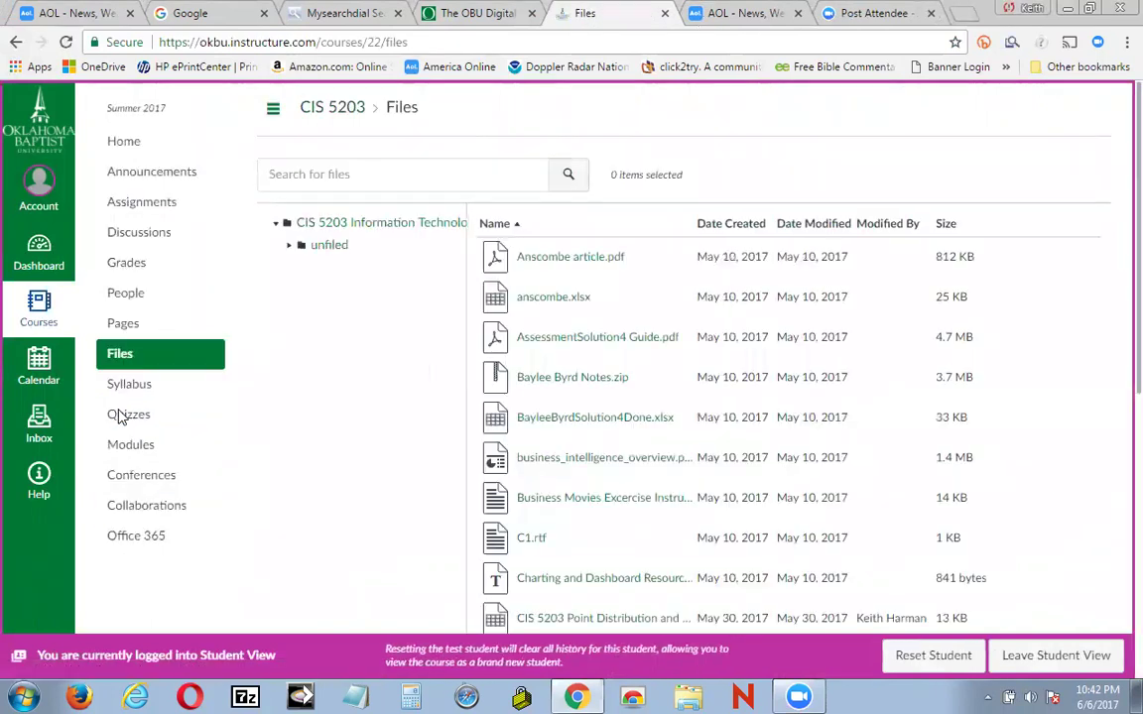
scroll(823, 360, "down", 6)
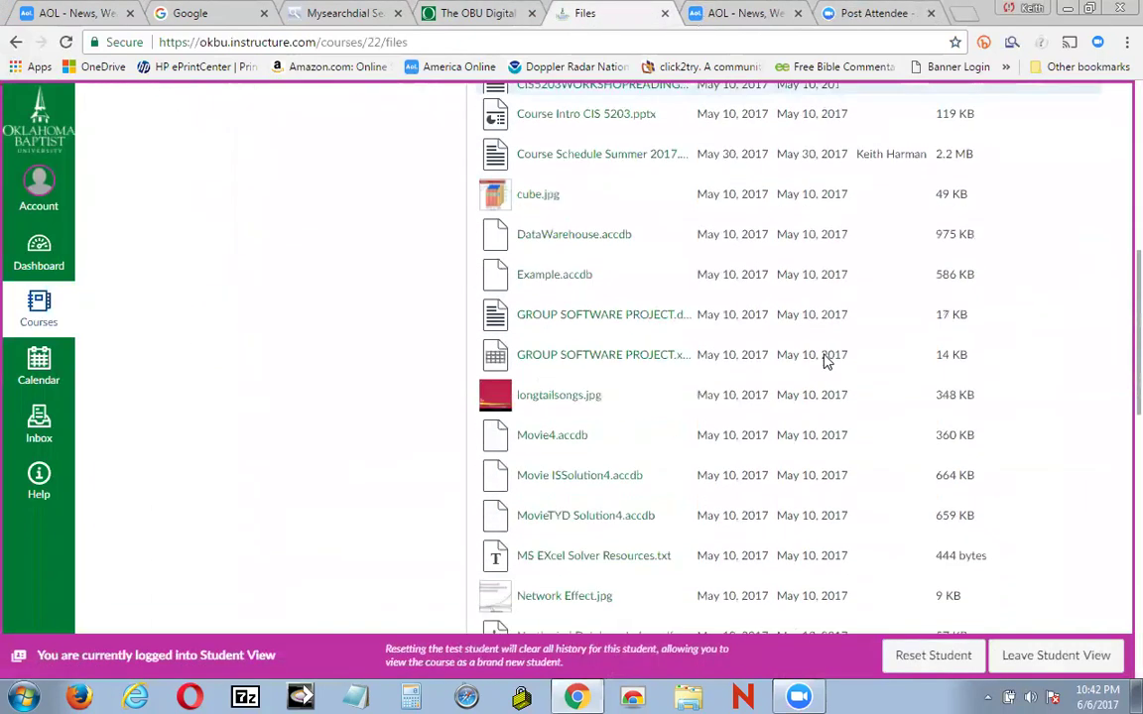
scroll(824, 362, "down", 6)
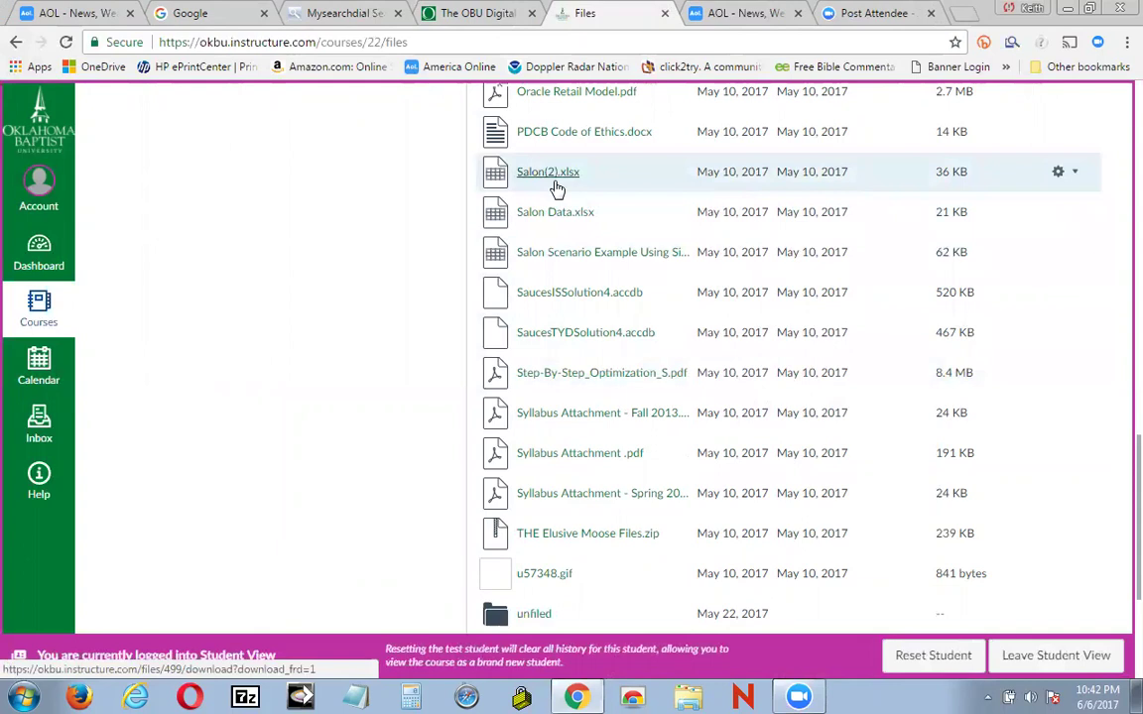
left_click(1071, 173)
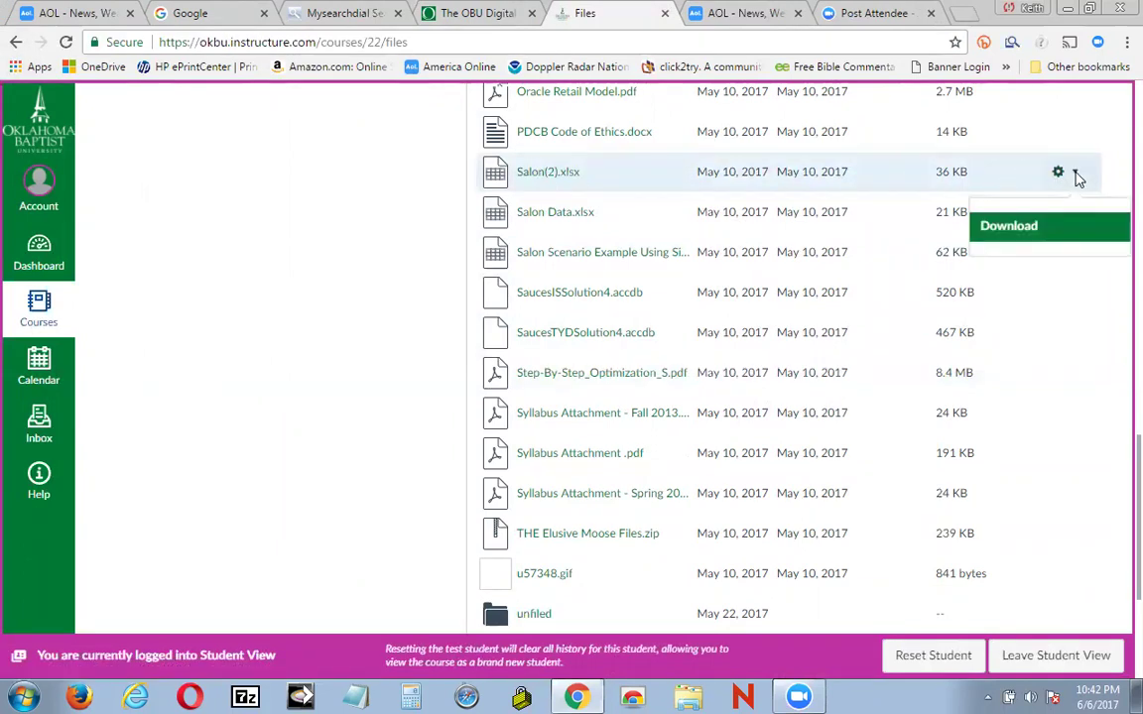
left_click(1031, 228)
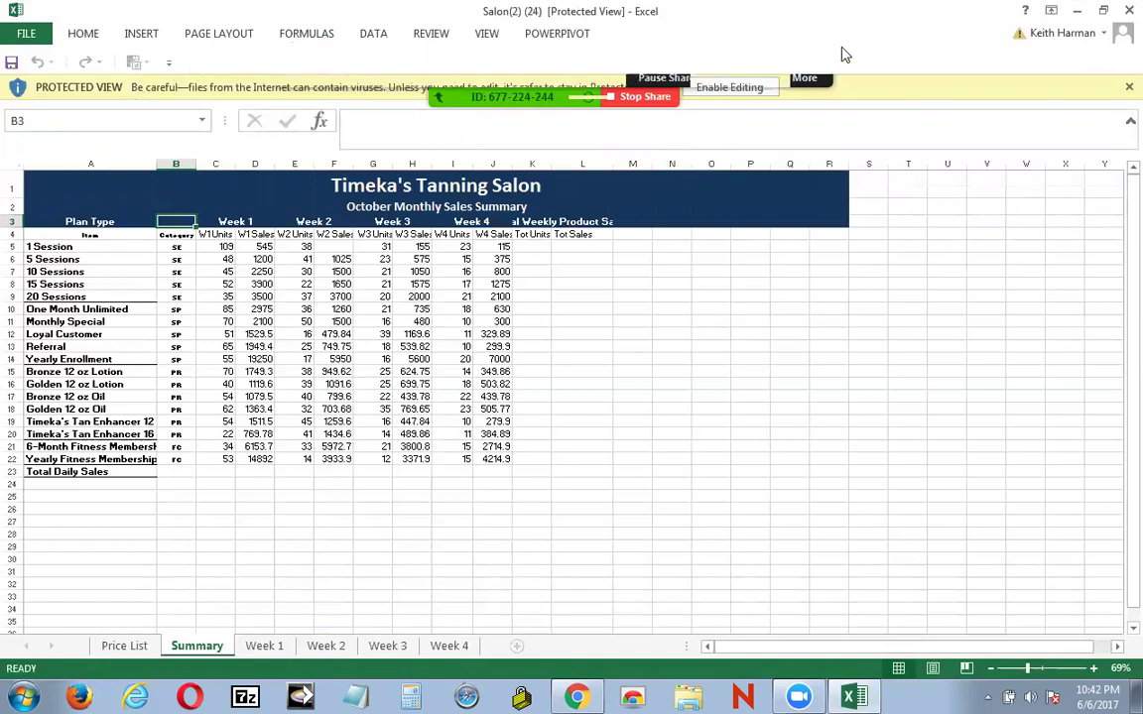
Step: Enable editing in the Salon(2) workbook downloaded from the course files
left_click(739, 93)
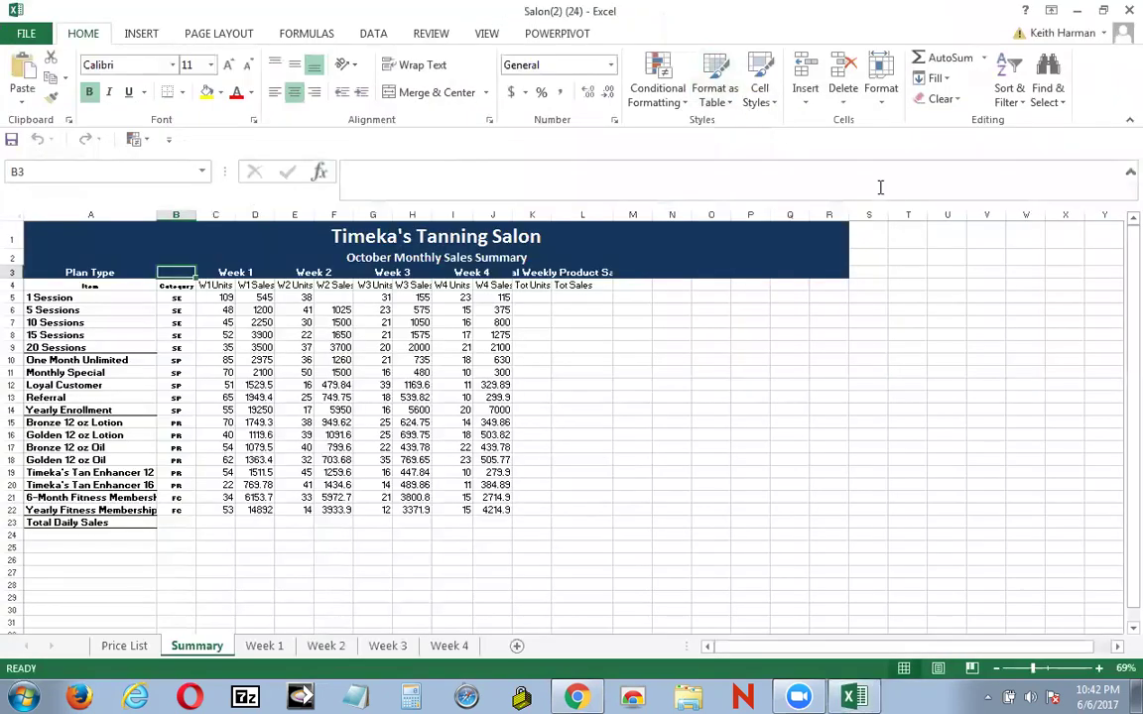
left_click(698, 99)
left_click(657, 94)
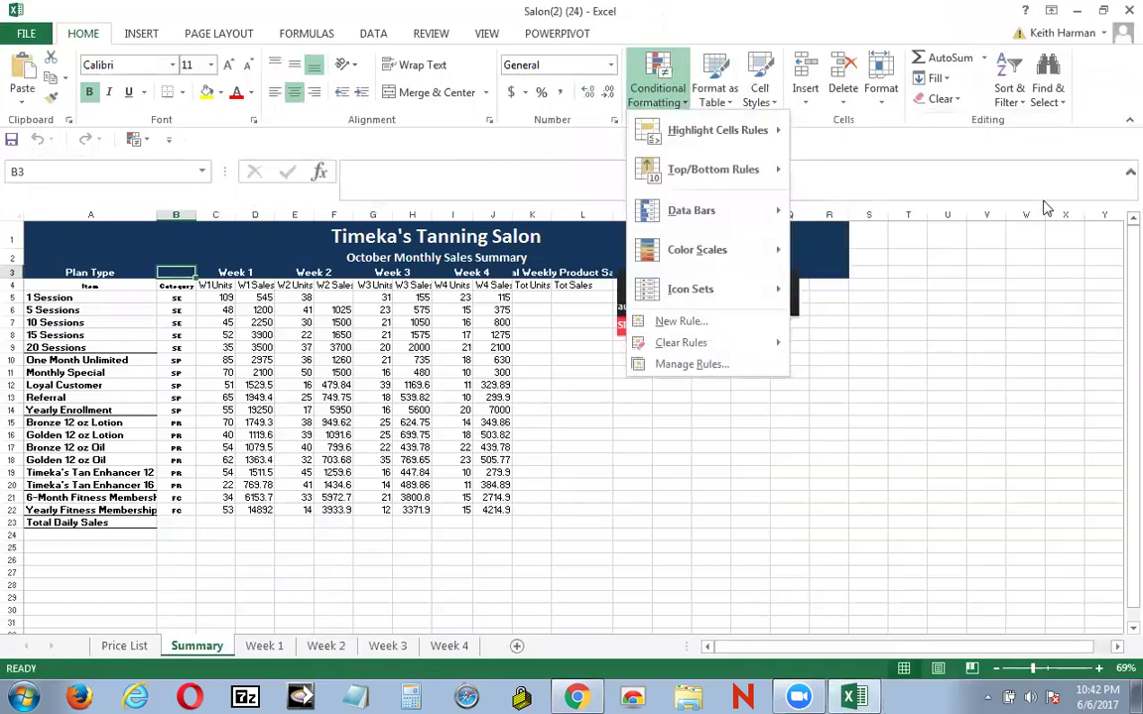
left_click(1032, 253)
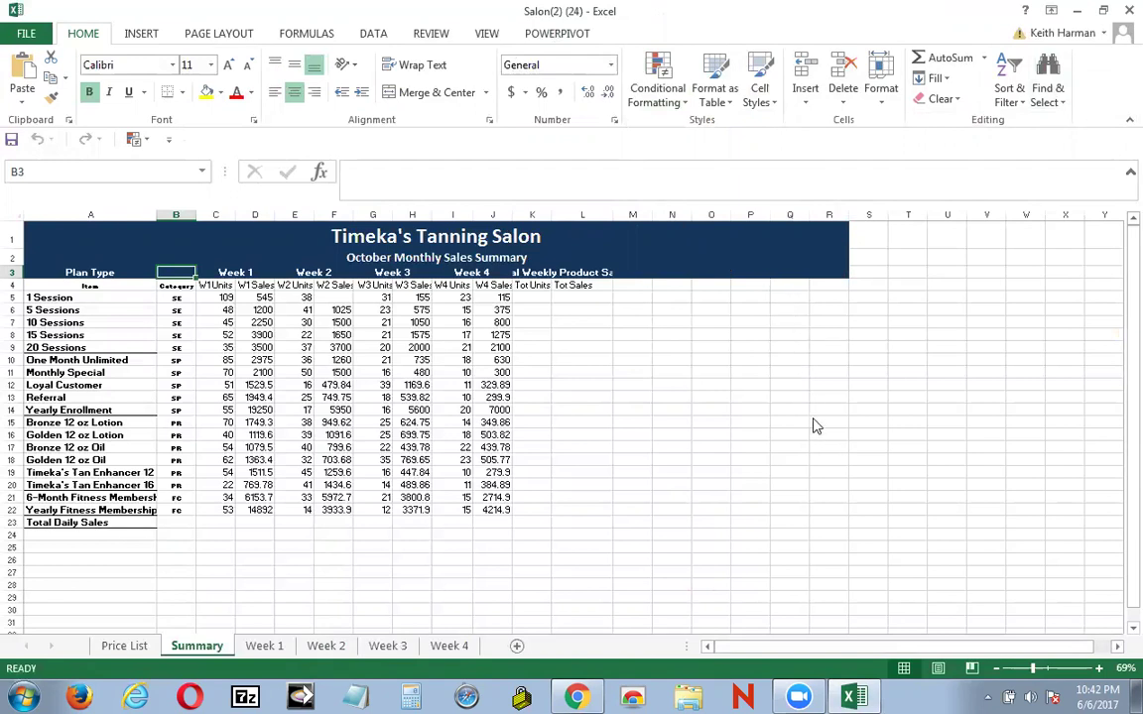
left_click(770, 247)
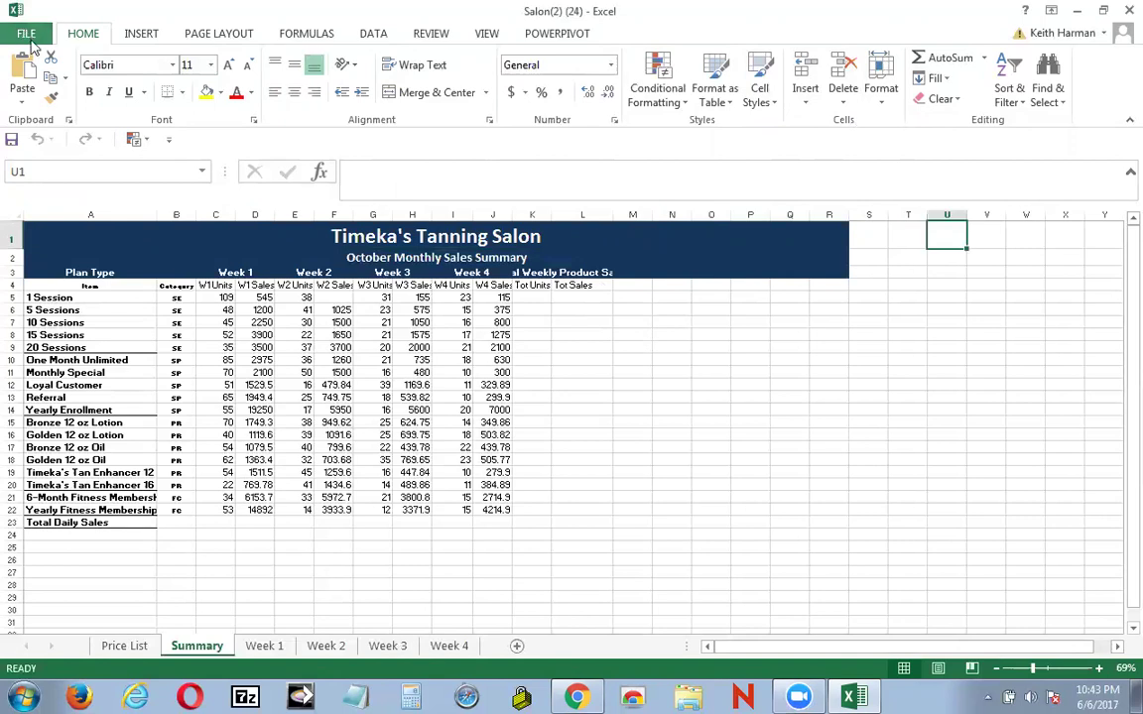
Step: Save a copy of the workbook to the Desktop as an Excel Workbook named June5Assignment
left_click(26, 35)
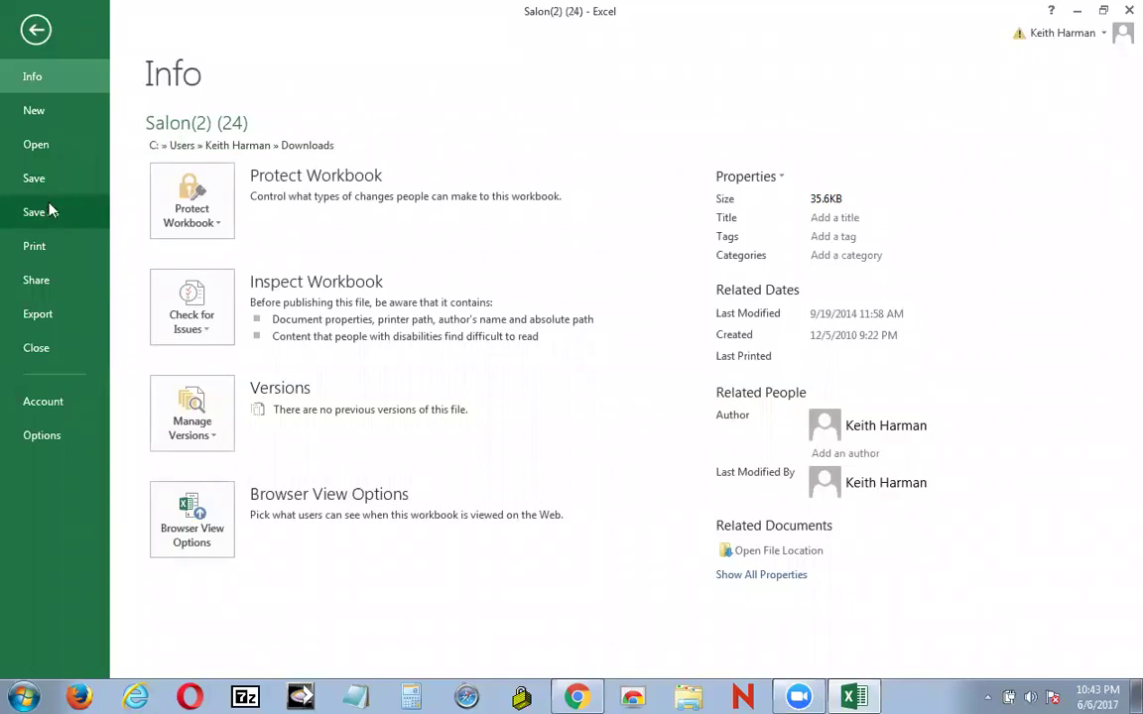
left_click(44, 211)
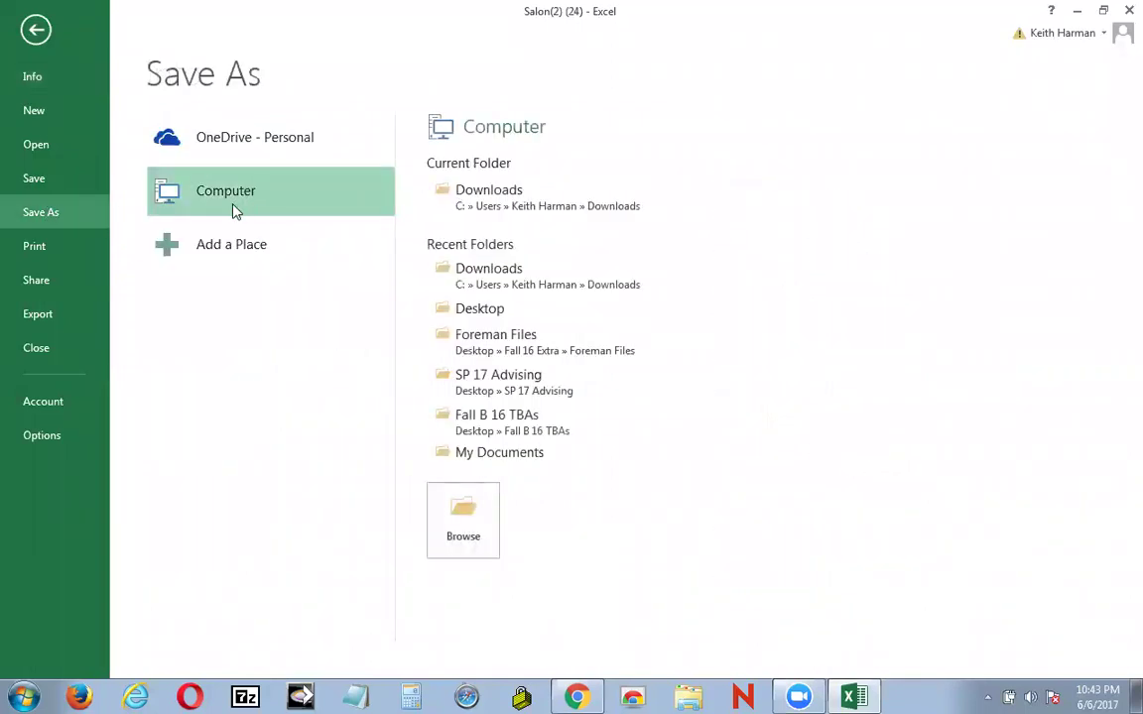
left_click(462, 513)
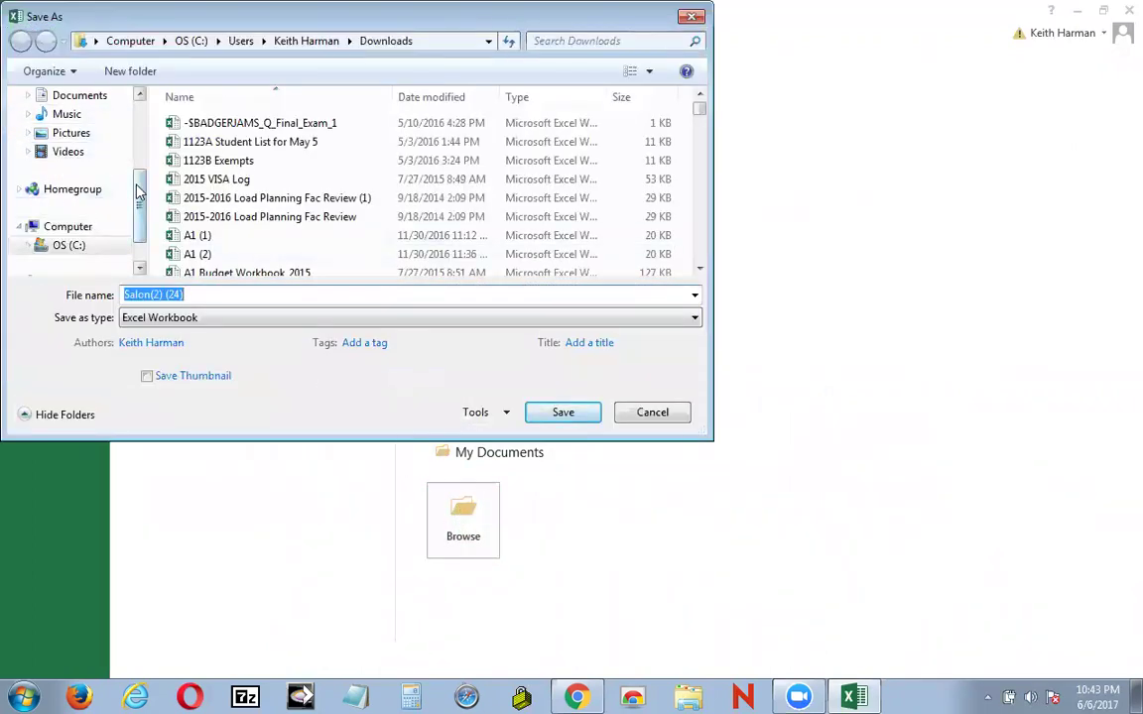
scroll(139, 193, "up", 2)
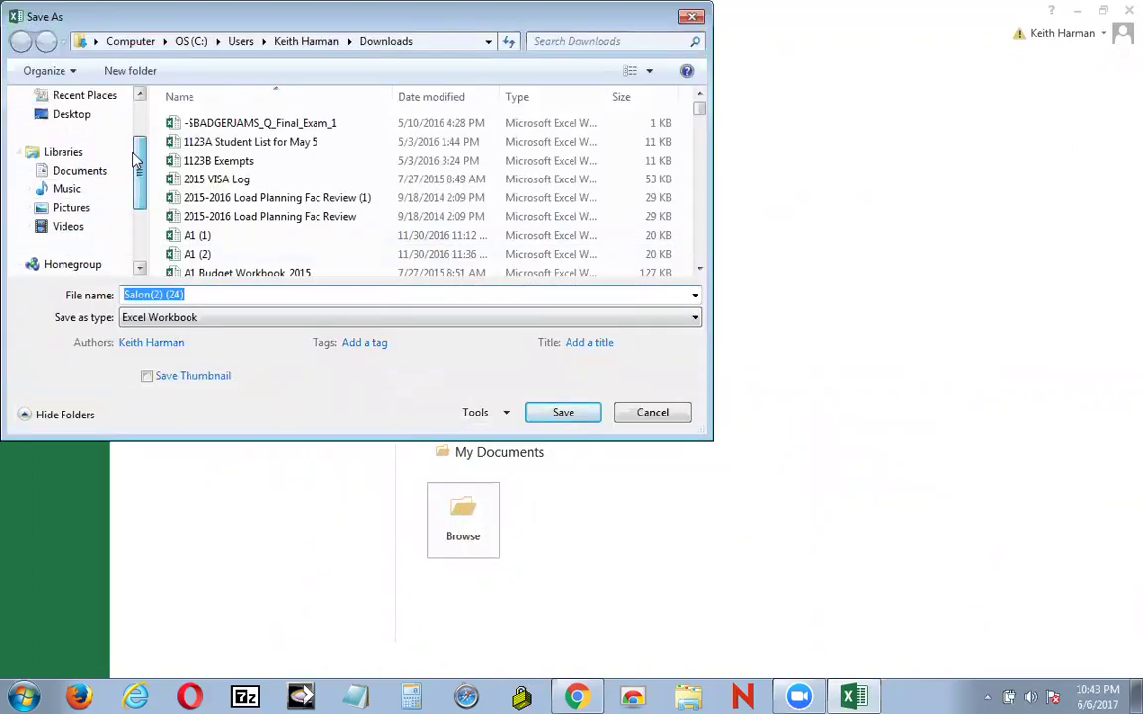
left_click(70, 115)
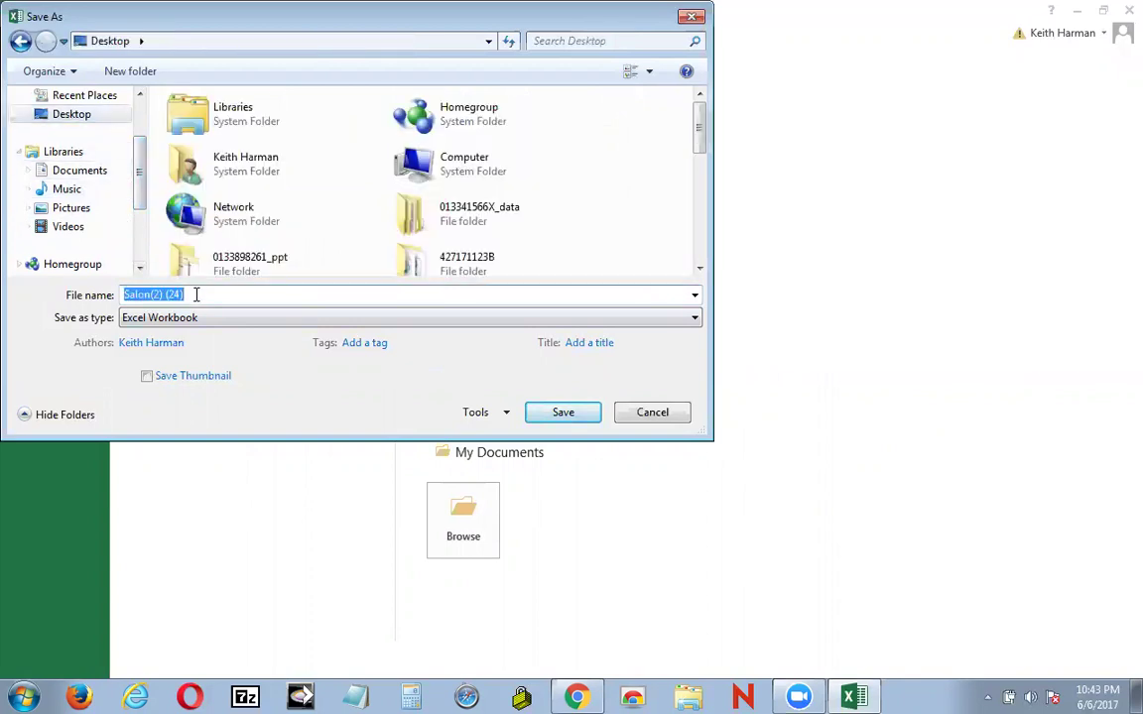
key("BackSpace")
type("June5")
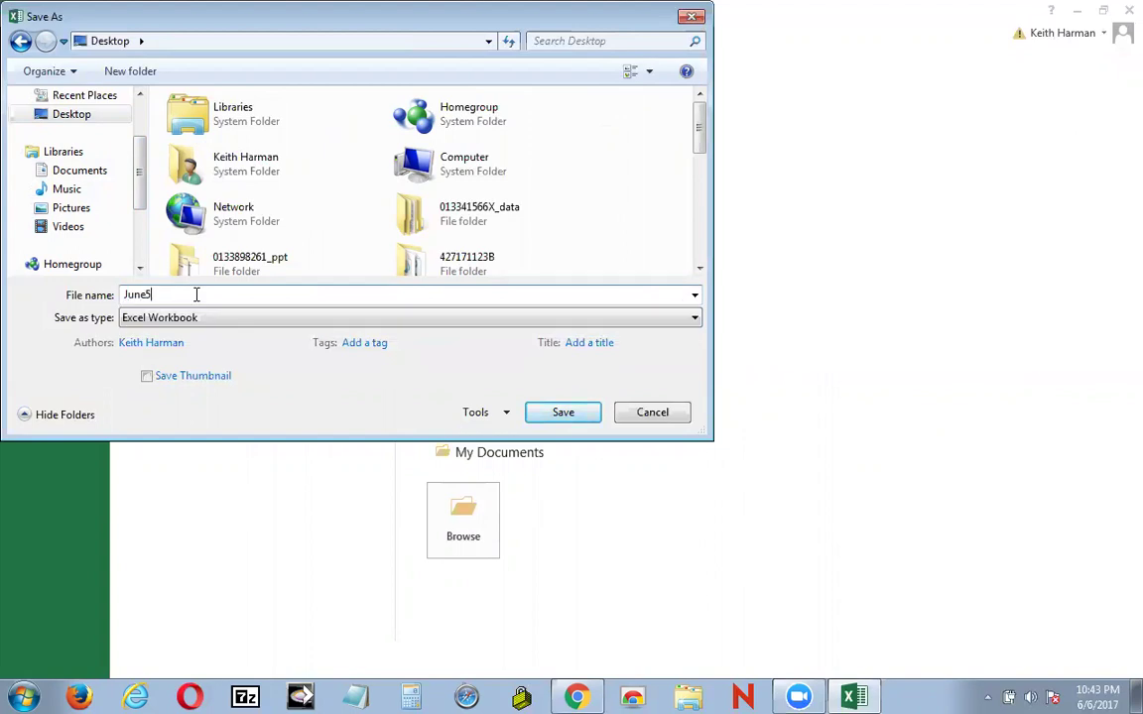
type("Assignment")
left_click(562, 413)
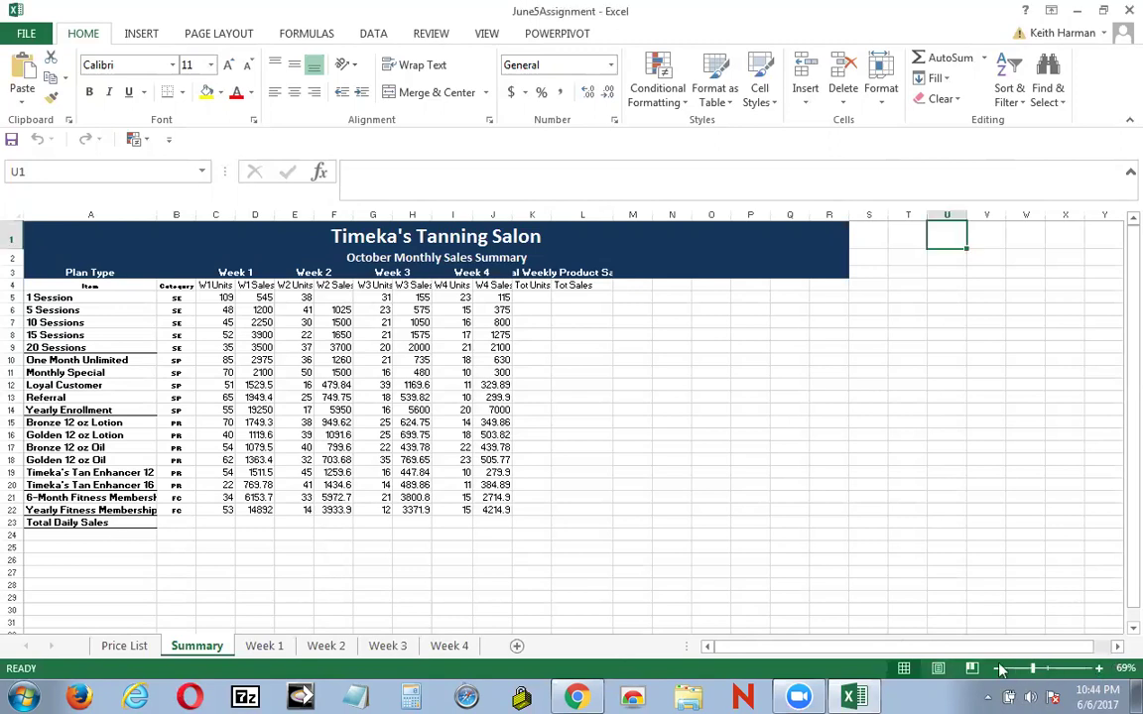
Step: Enlarge the Summary sheet to 95%, examine the items and prices on the Price List sheet, and return to Summary
left_click(1046, 670)
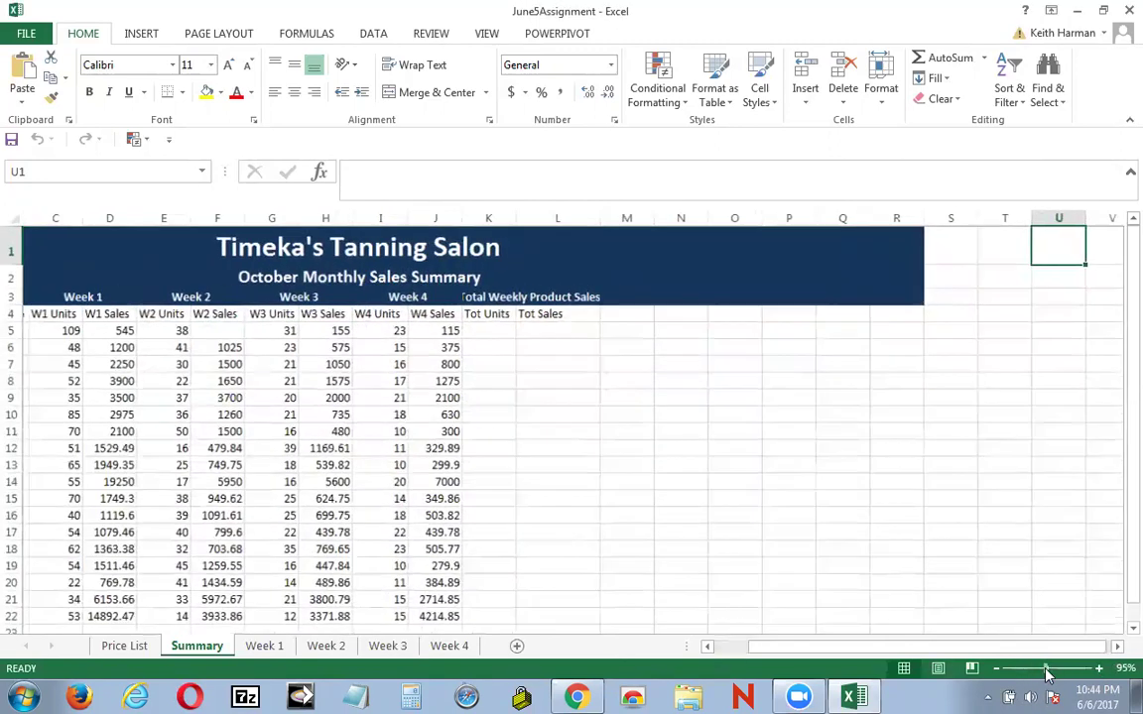
left_click(118, 655)
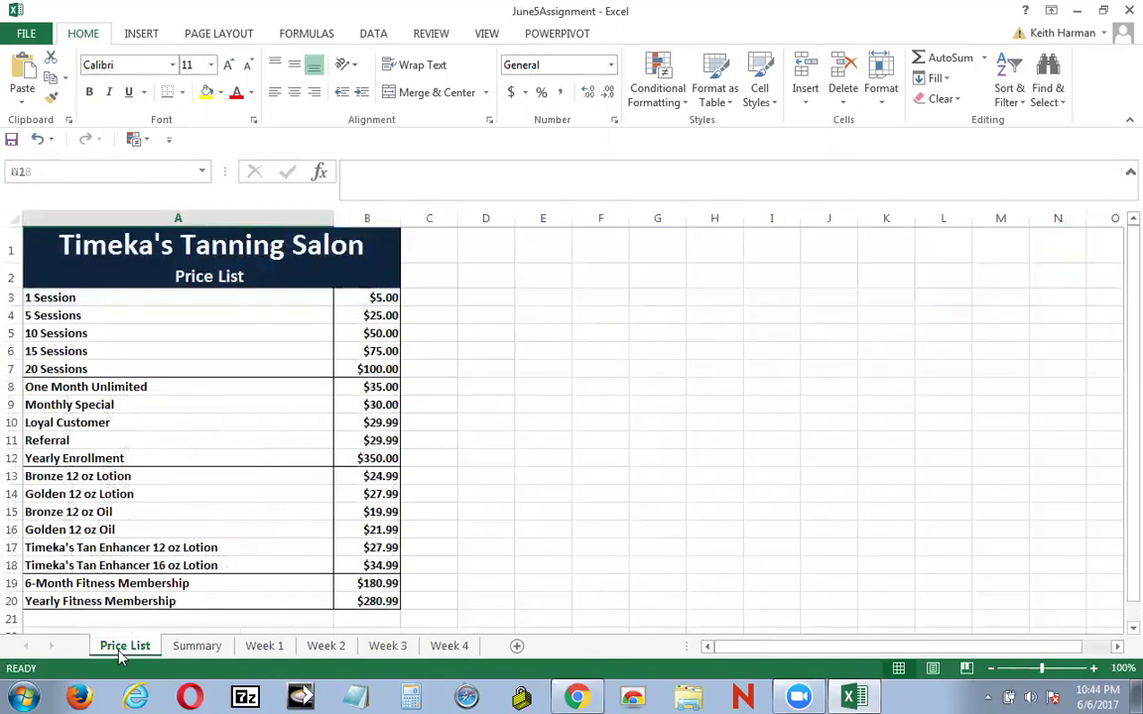
left_click(79, 297)
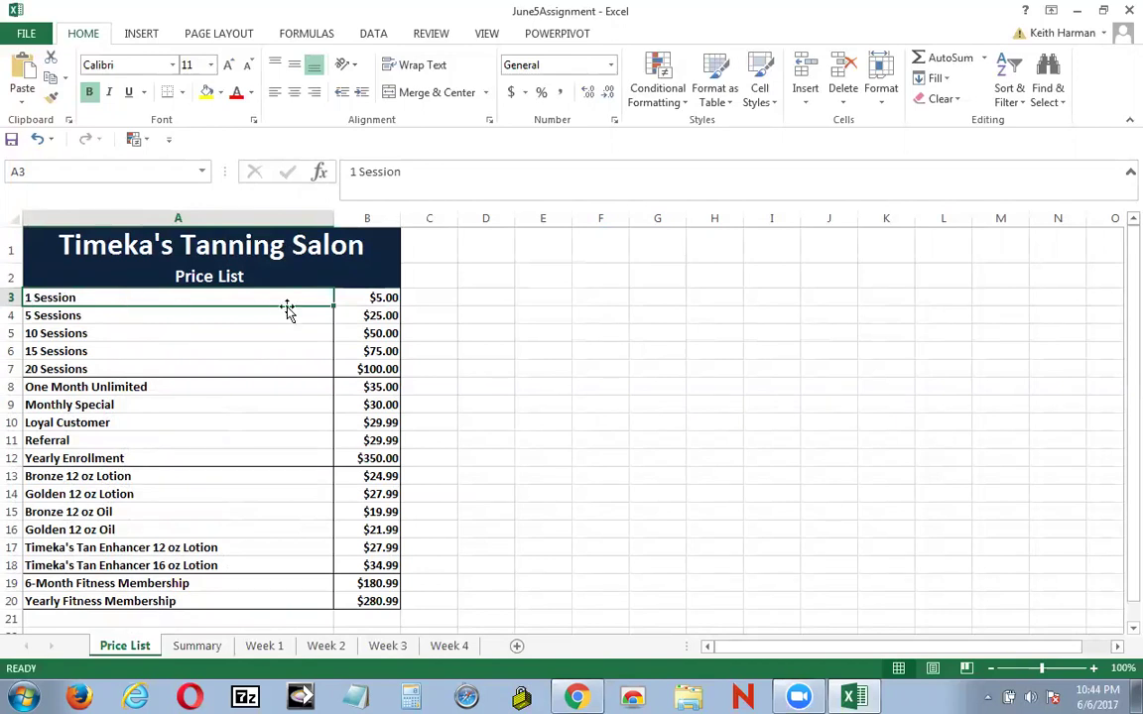
left_click(353, 301)
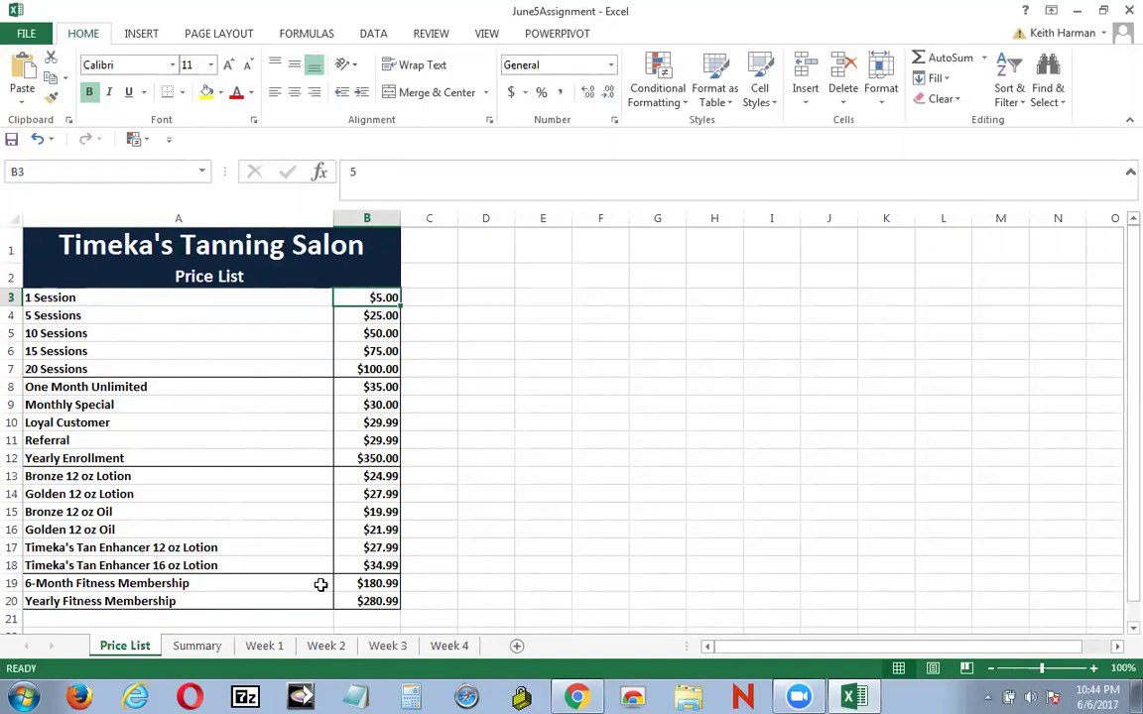
left_click(208, 647)
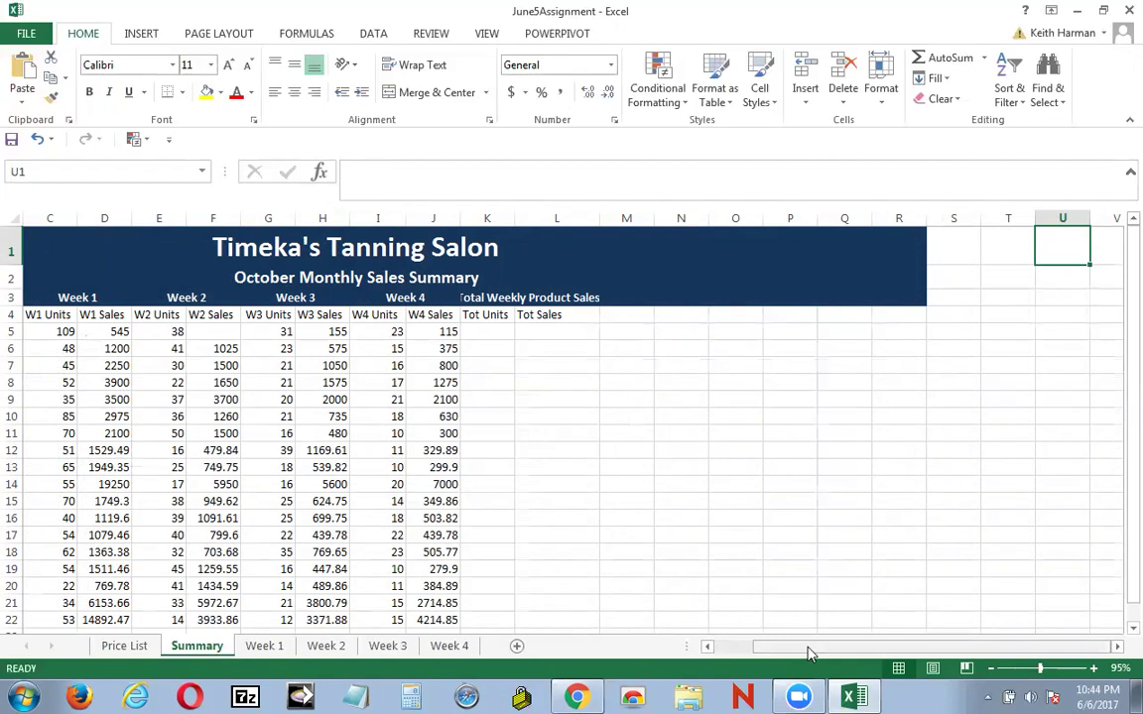
Step: Examine the Week 1 sheet from column A at 87% zoom, focusing on the Sun Units and Sun Sales columns
left_click(260, 646)
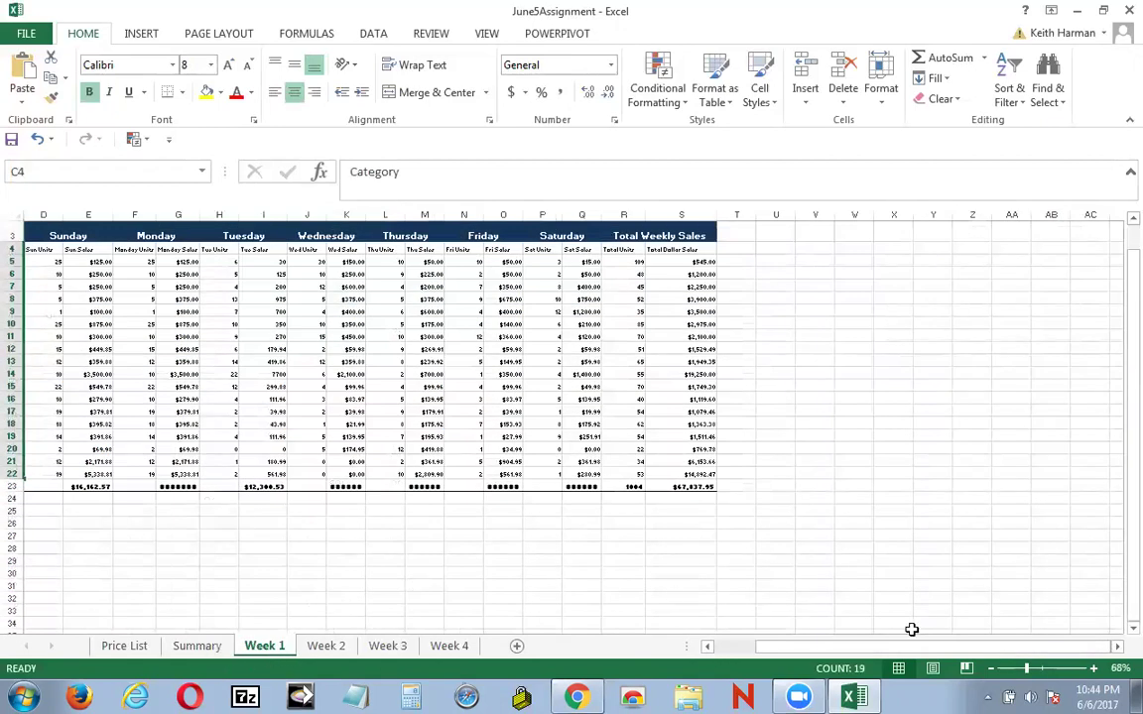
left_click_drag(1027, 668, 1038, 672)
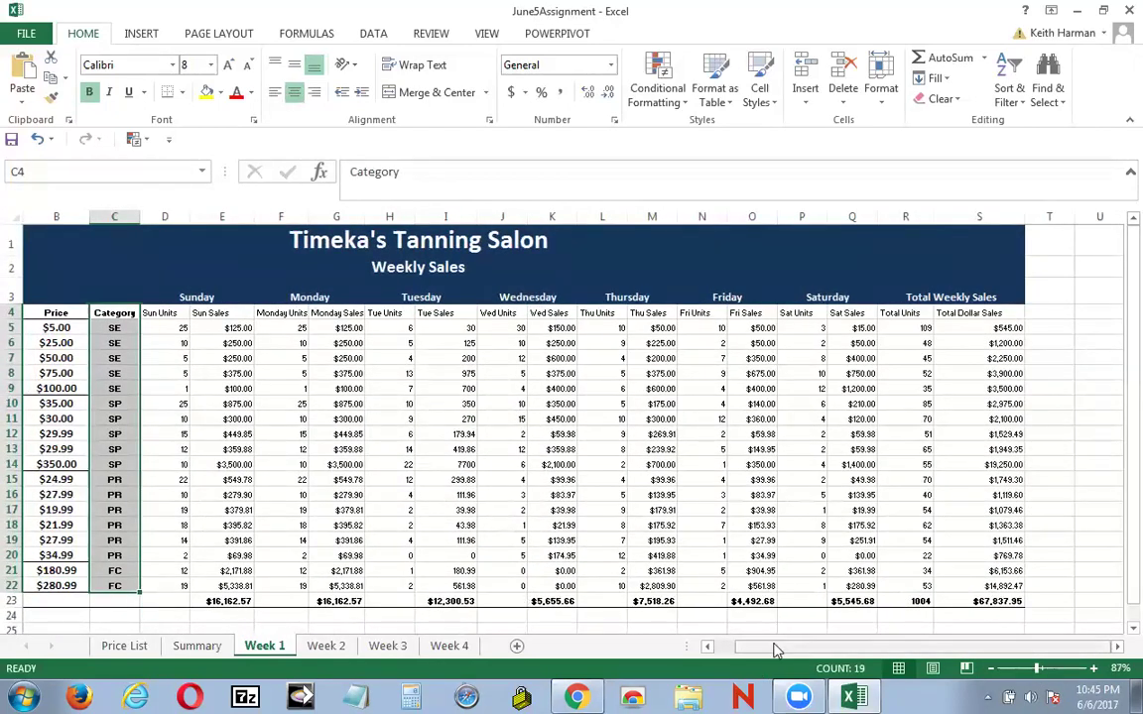
left_click_drag(777, 650, 729, 655)
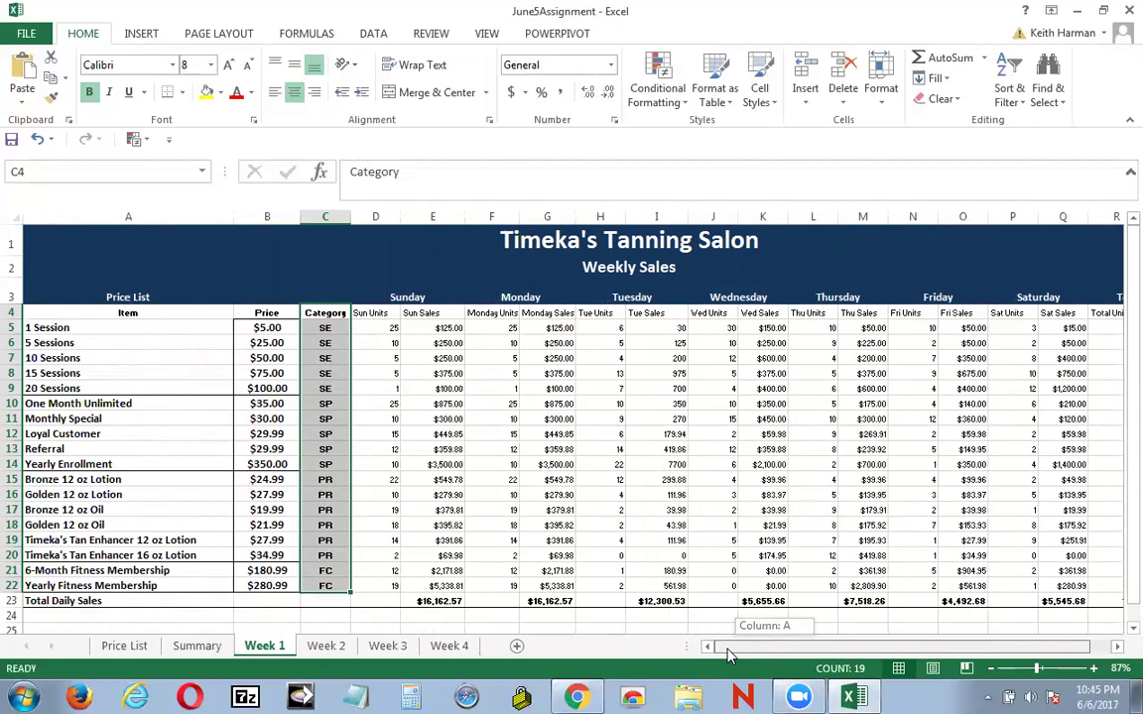
left_click_drag(729, 655, 724, 654)
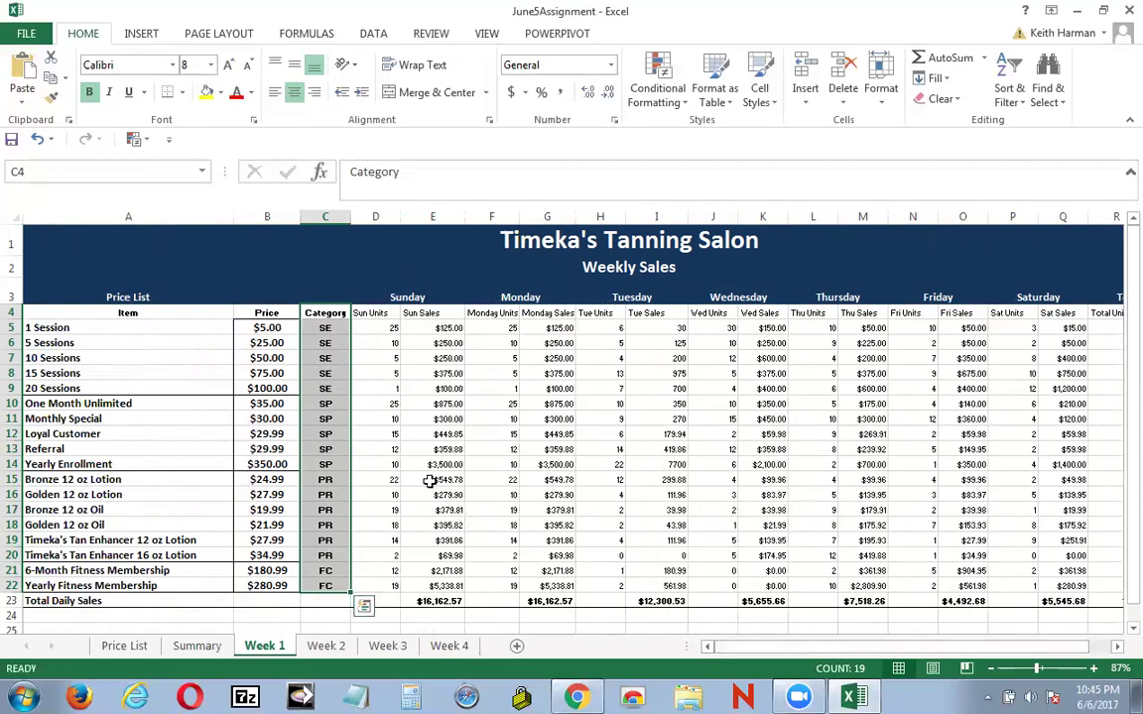
left_click(377, 313)
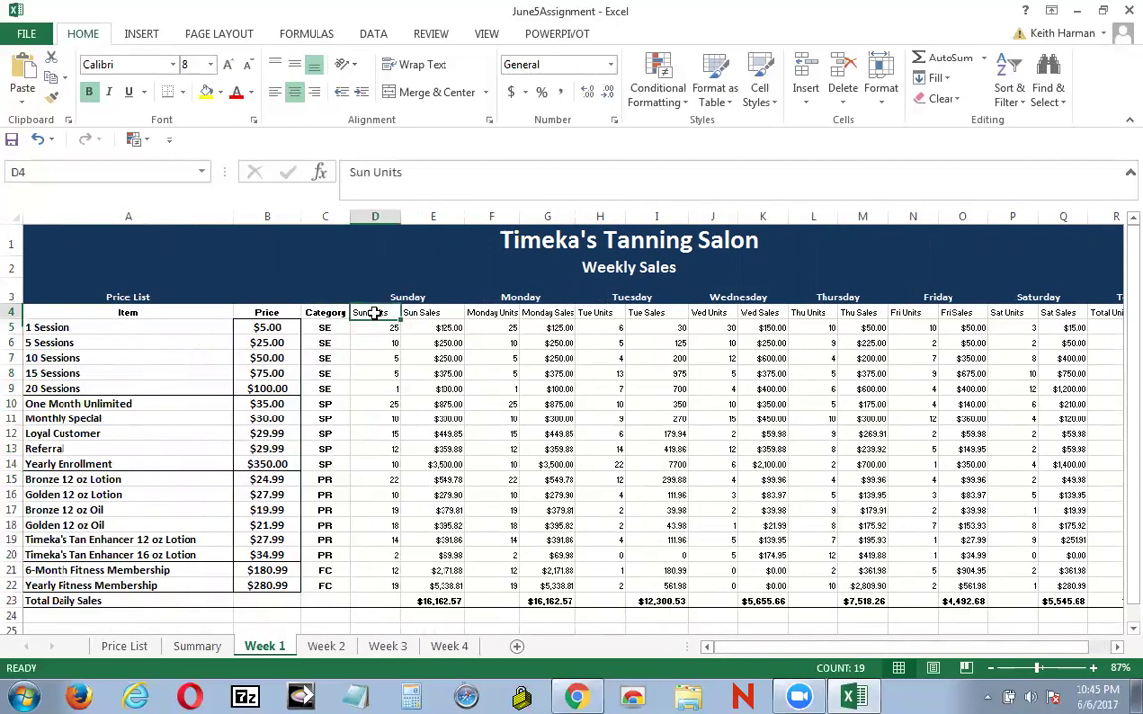
left_click(418, 313)
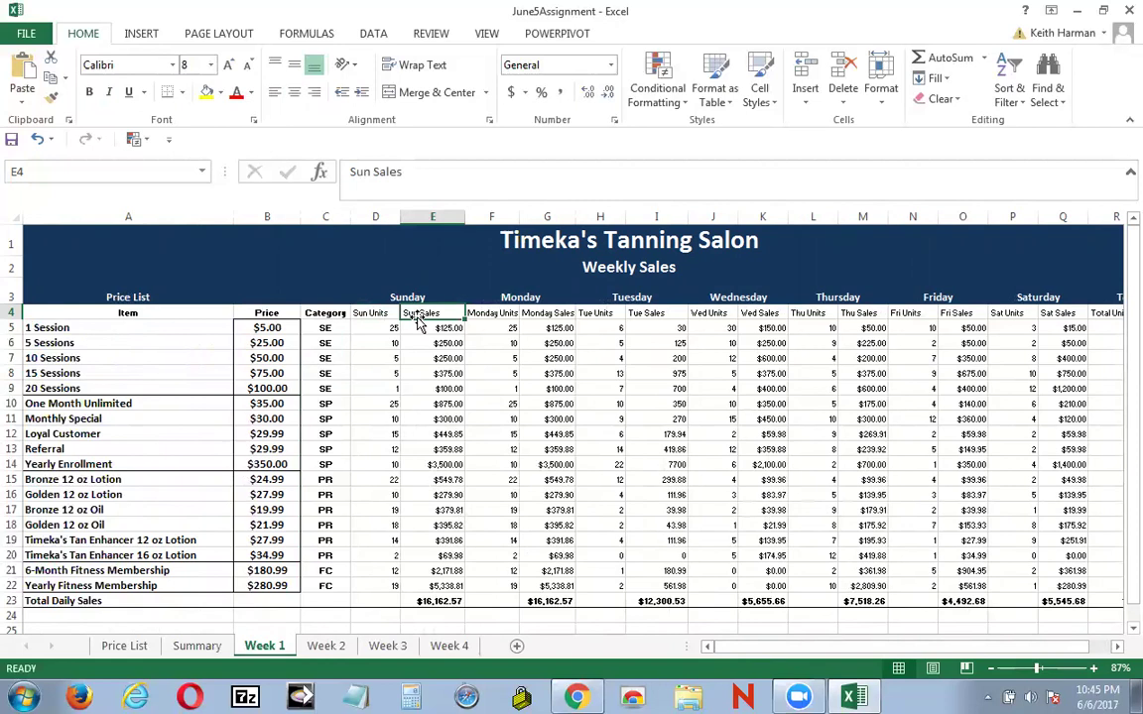
left_click(367, 313)
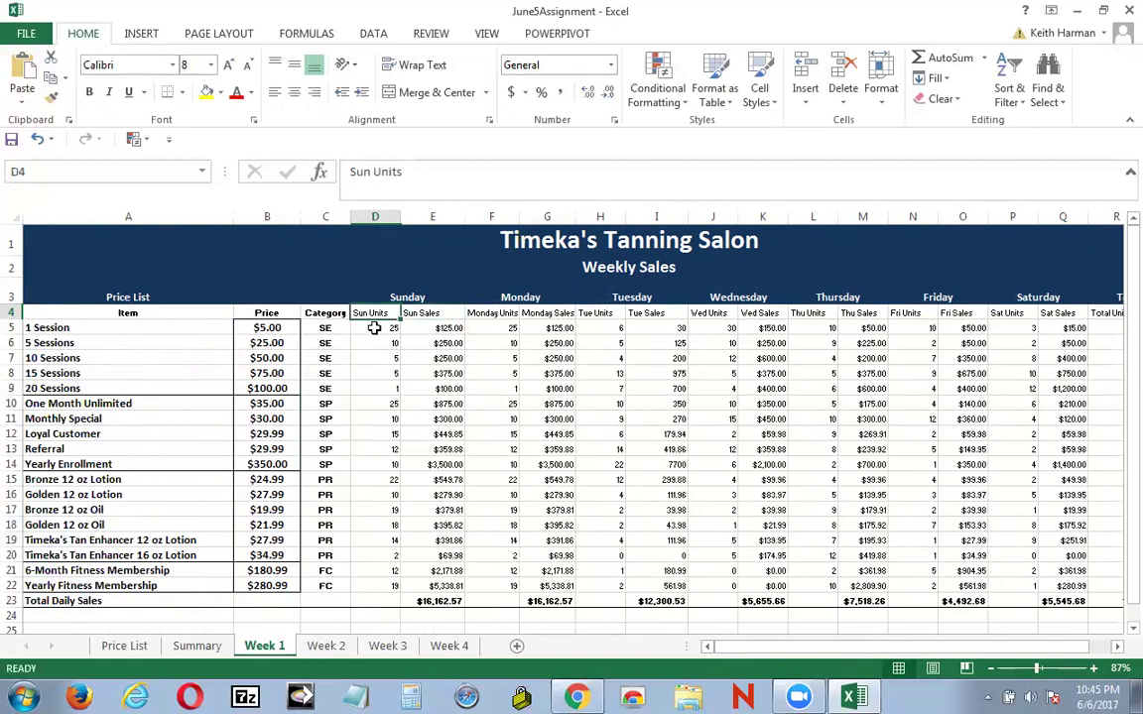
left_click(374, 329)
left_click(374, 359)
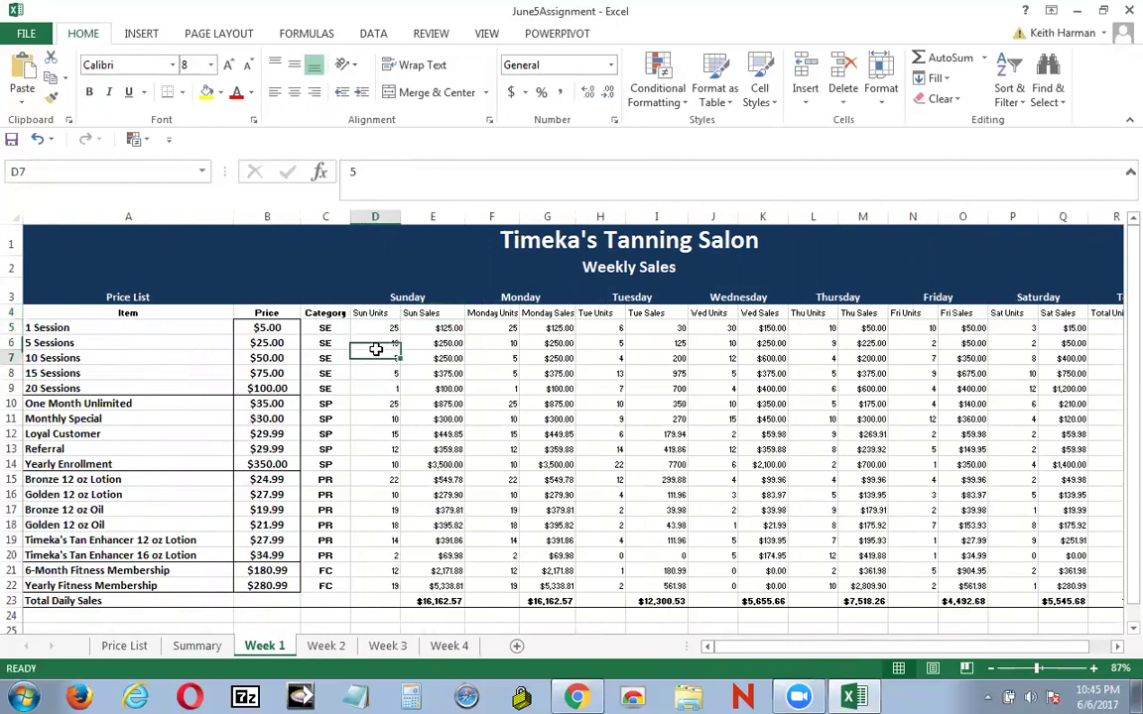
left_click(375, 373)
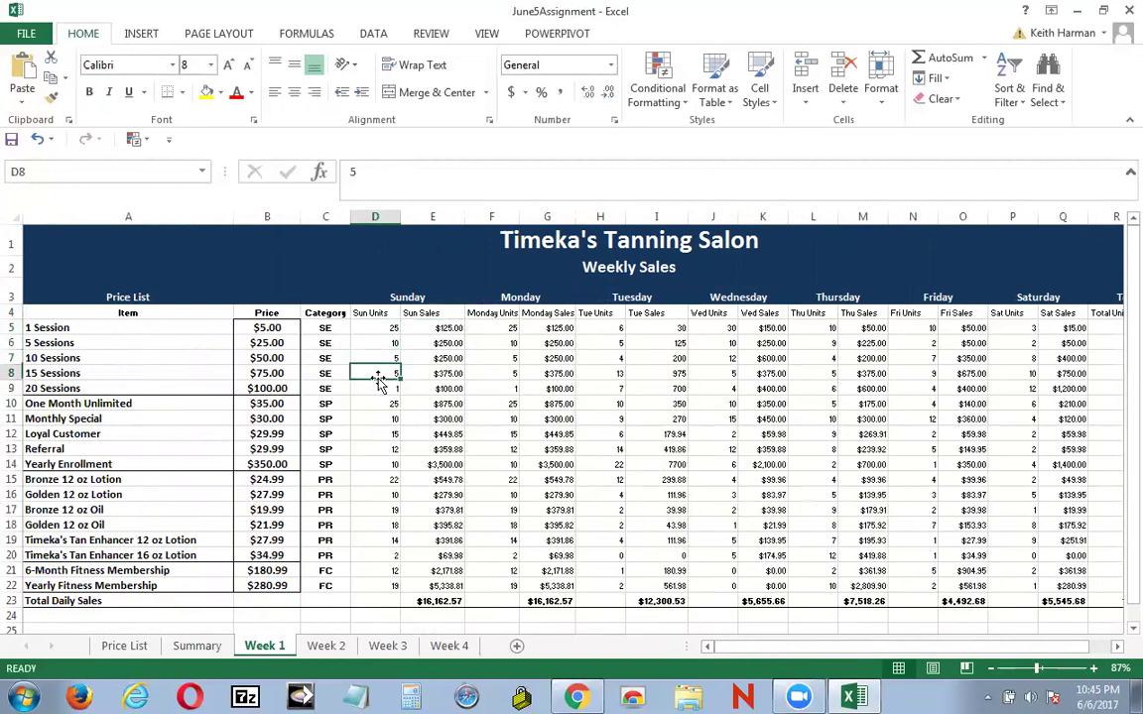
left_click(371, 327)
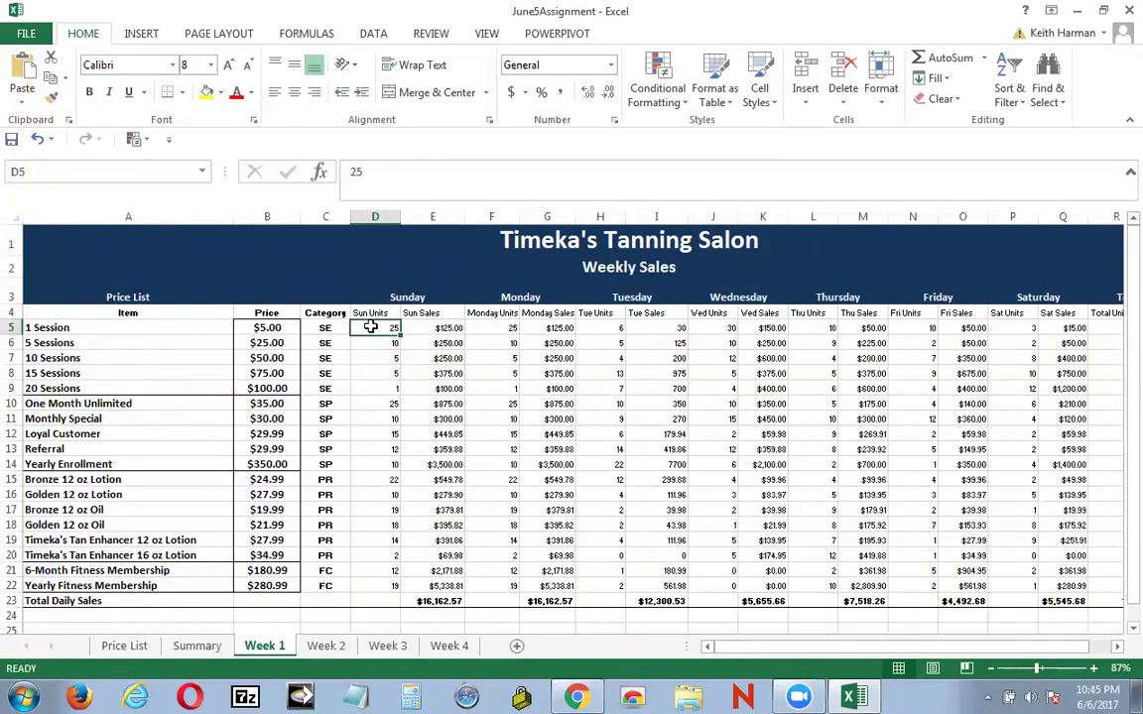
Step: Enlarge the Week 1 sheet to 142% and inspect the Sunday sales formula in E5 through the formula editor and function dialog
left_click(1046, 671)
scroll(1012, 507, "up", 2)
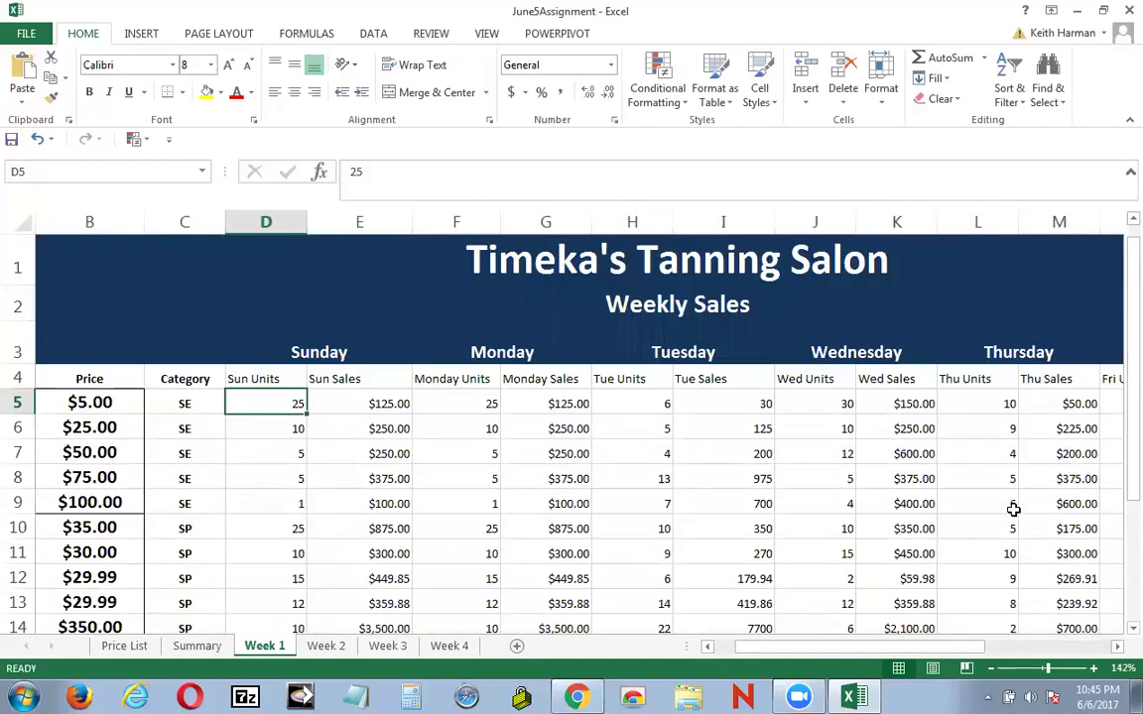
left_click(377, 408)
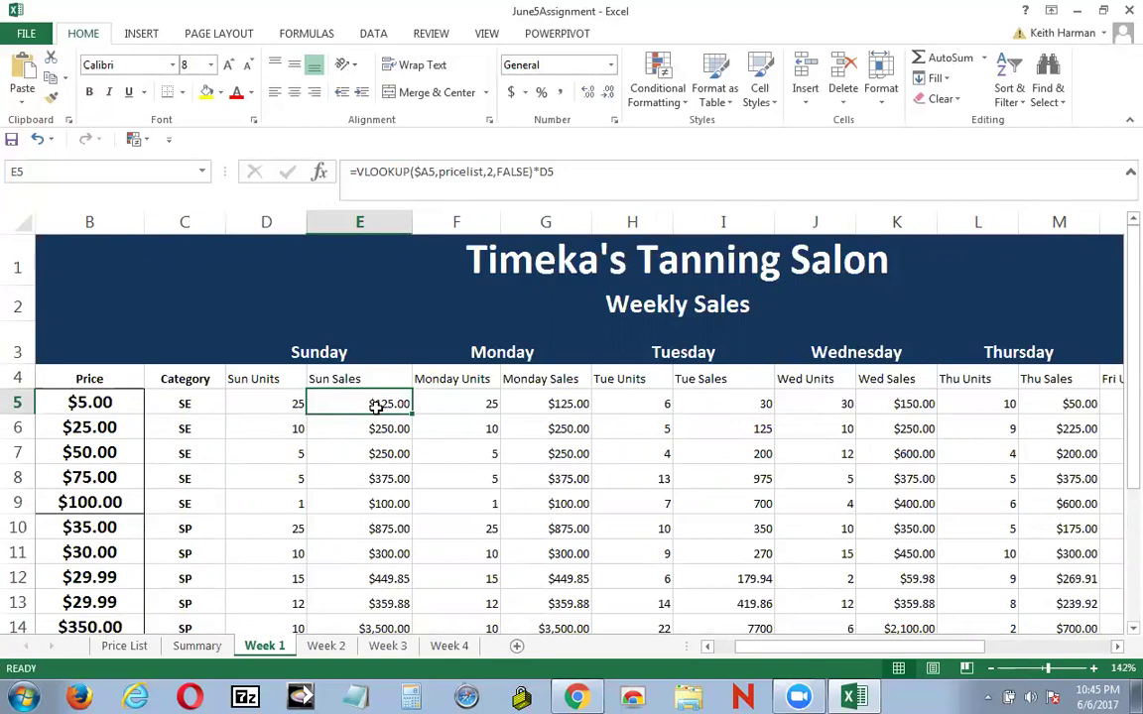
left_click(580, 182)
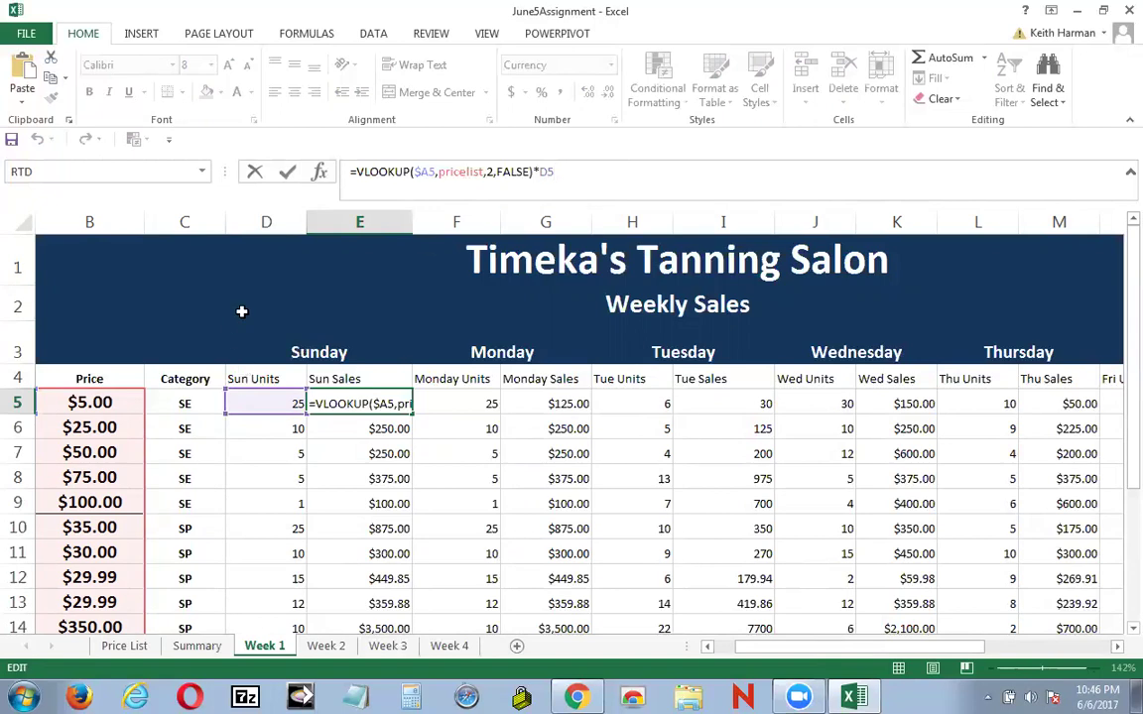
left_click(320, 174)
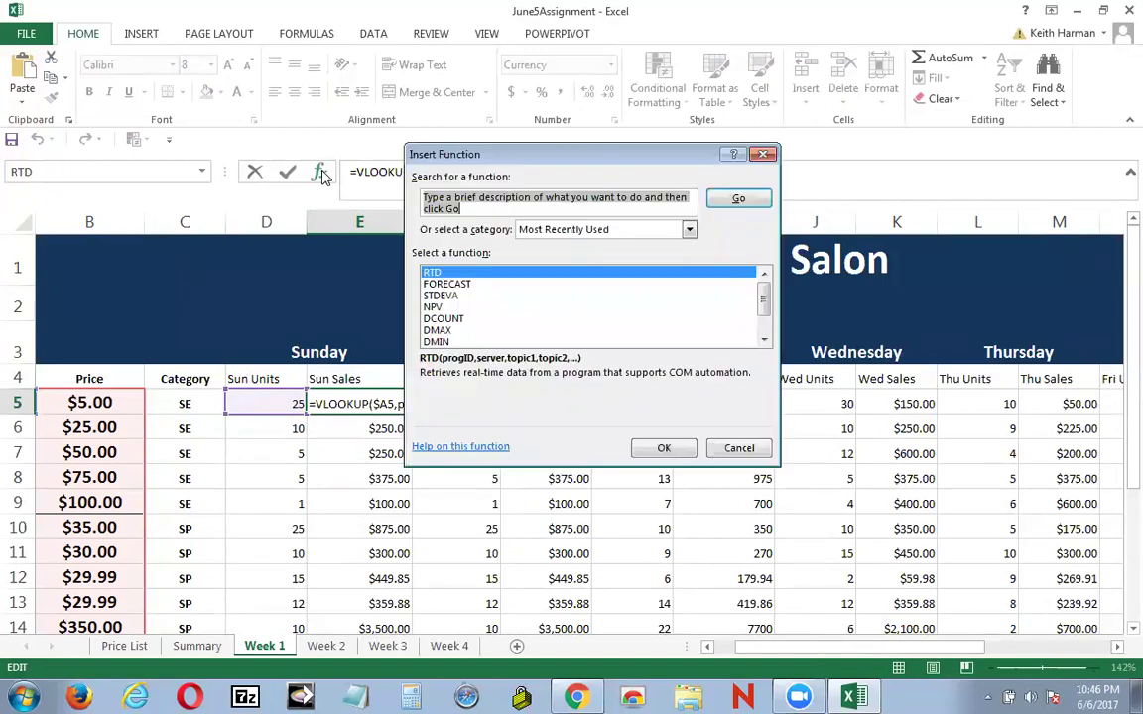
left_click(763, 153)
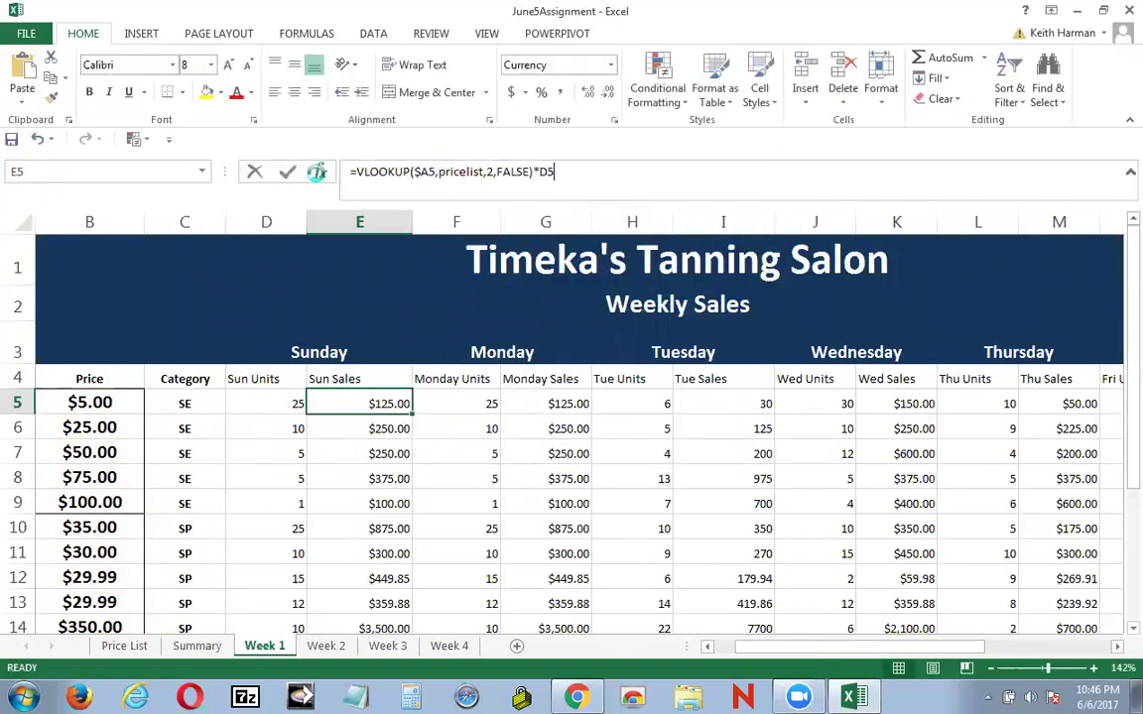
left_click(320, 172)
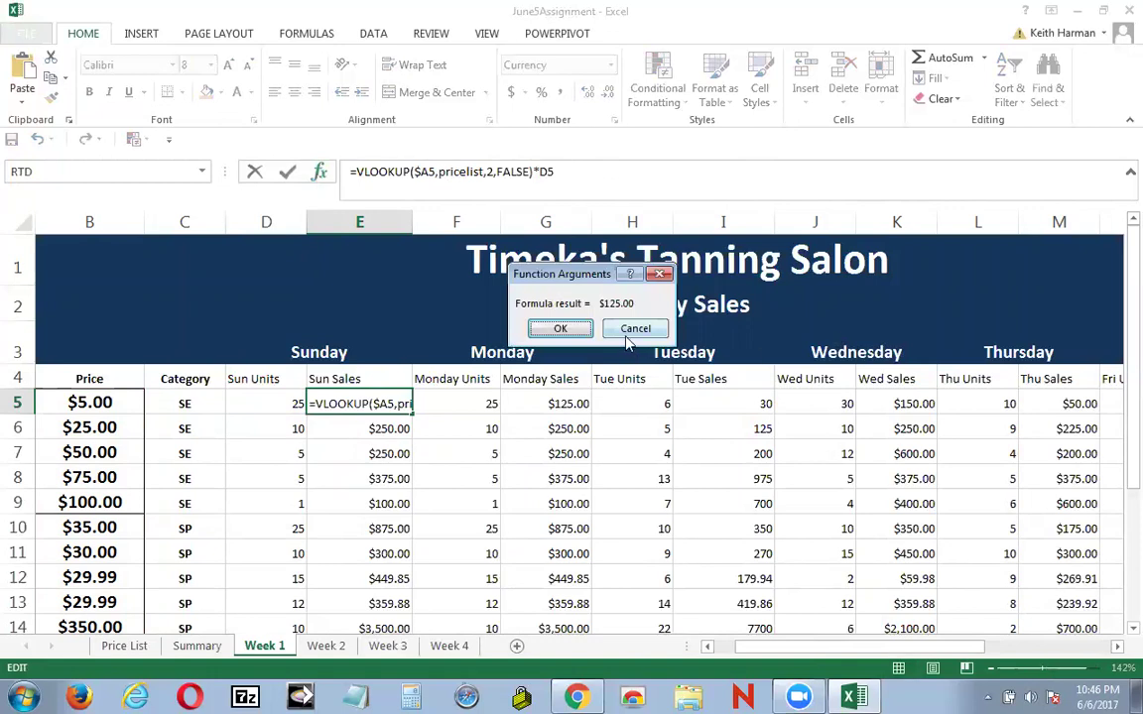
left_click(561, 329)
left_click(319, 173)
left_click(661, 335)
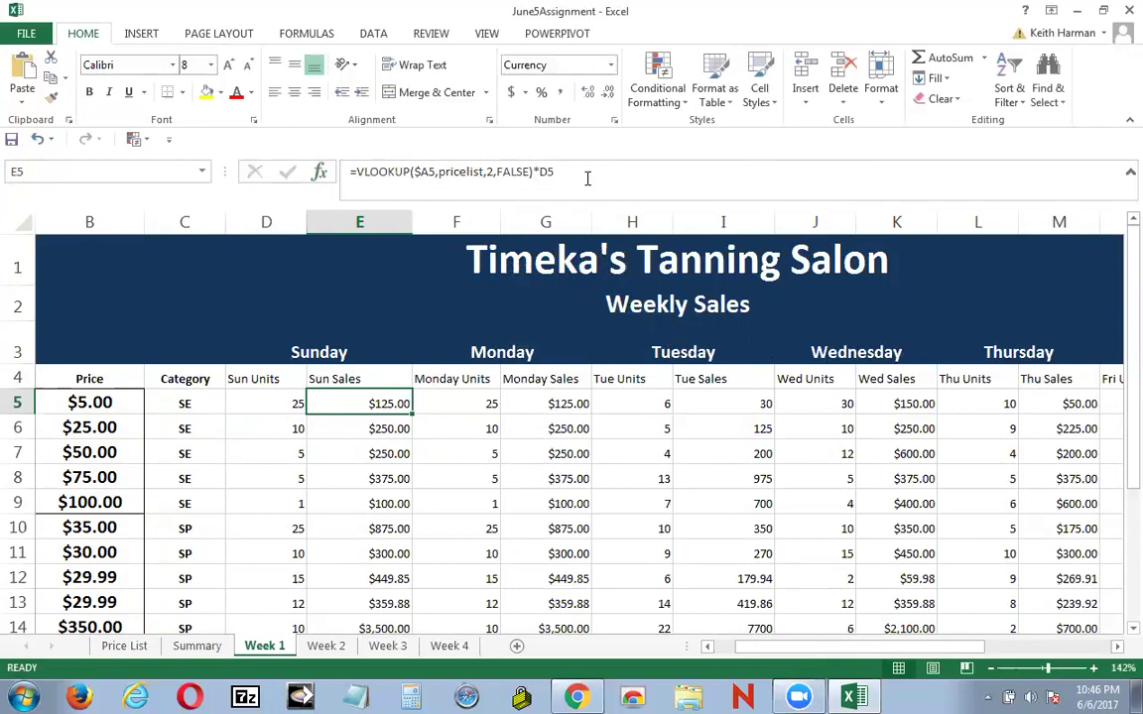
Step: Trace which item, price list and unit cells the VLOOKUP formula in E5 refers to, and leave the formula unedited
left_click(586, 177)
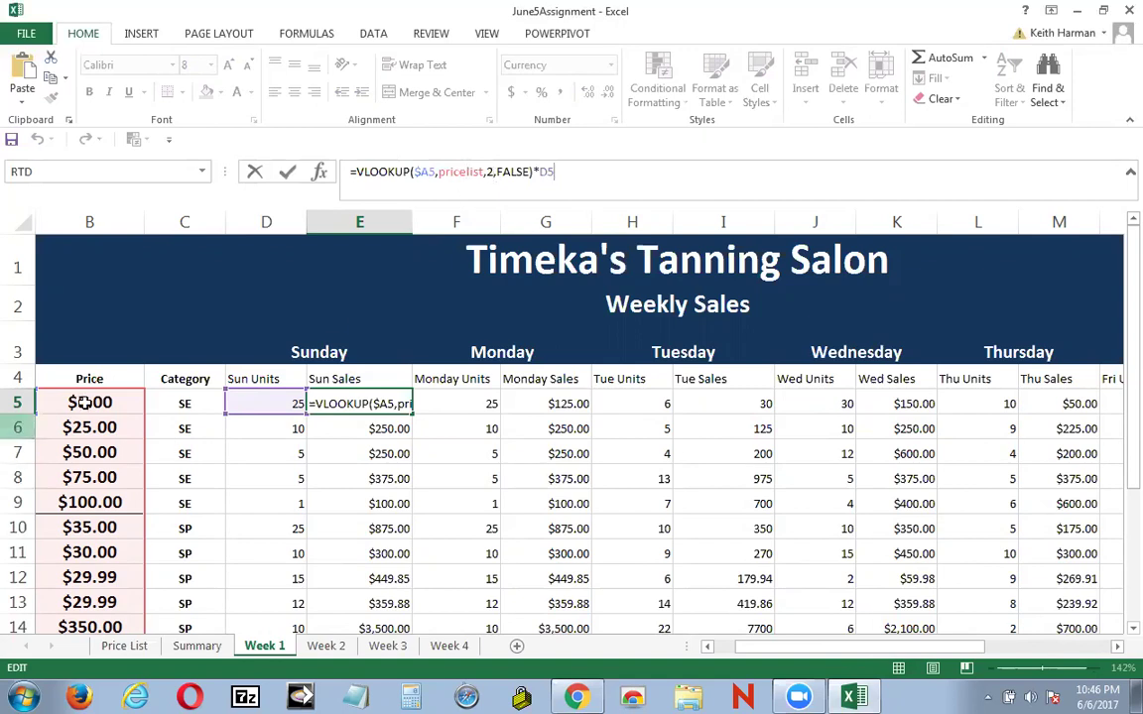
left_click_drag(751, 652, 669, 640)
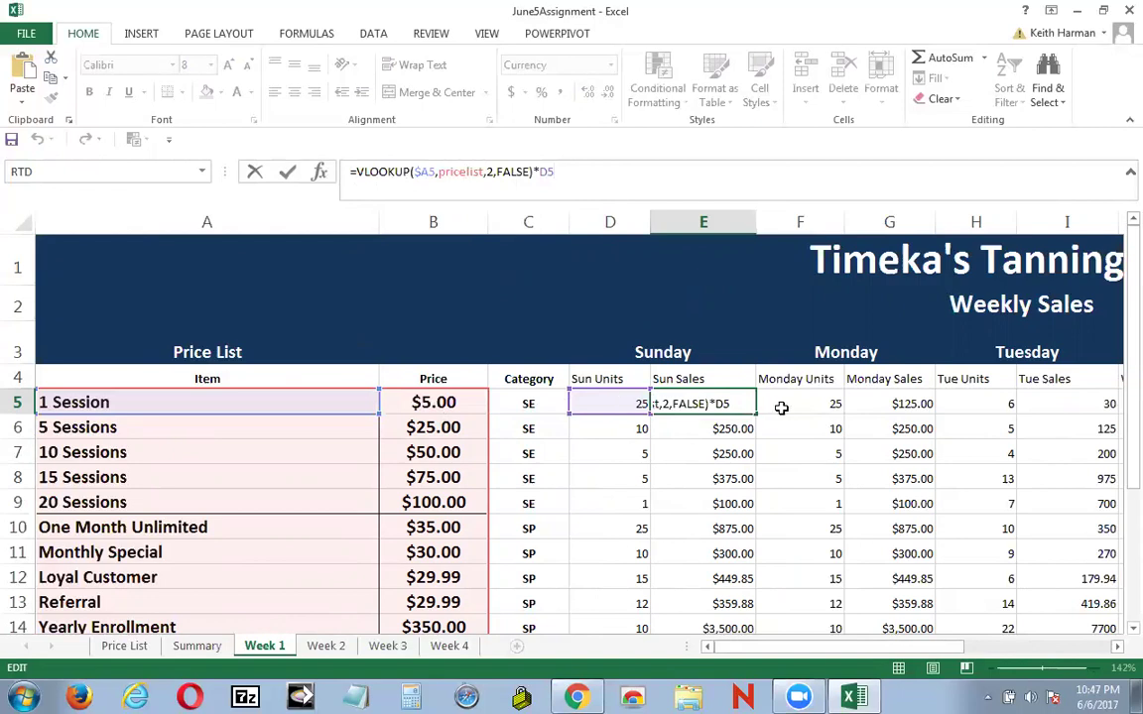
left_click(287, 173)
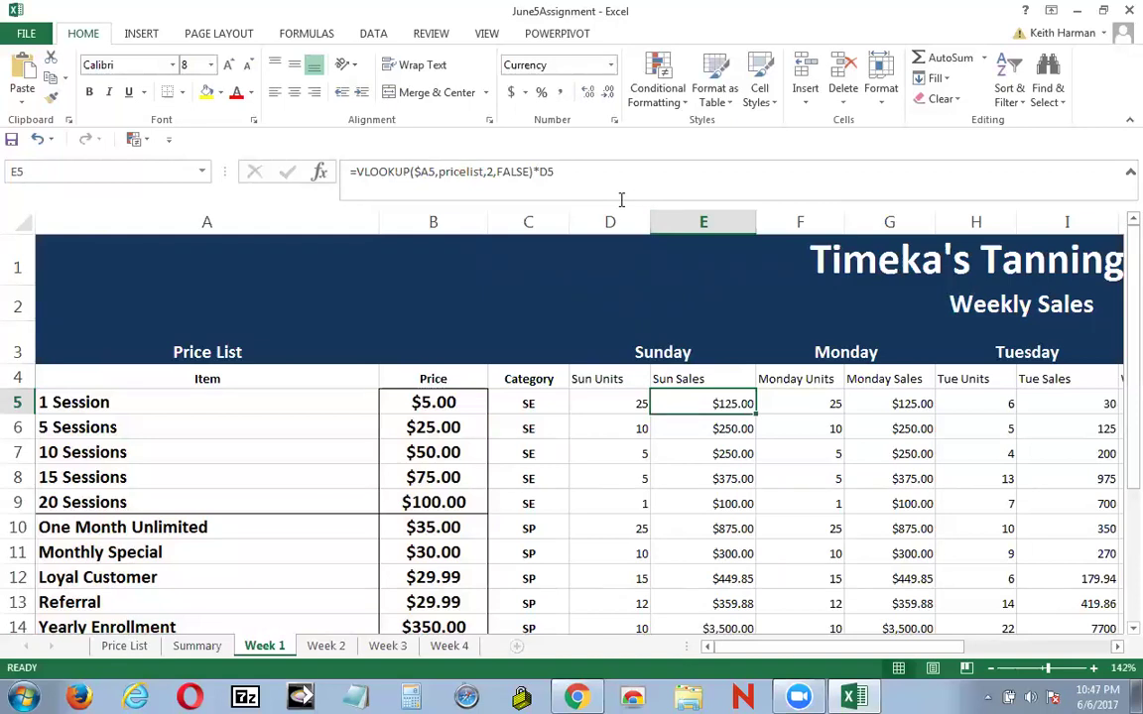
left_click(592, 181)
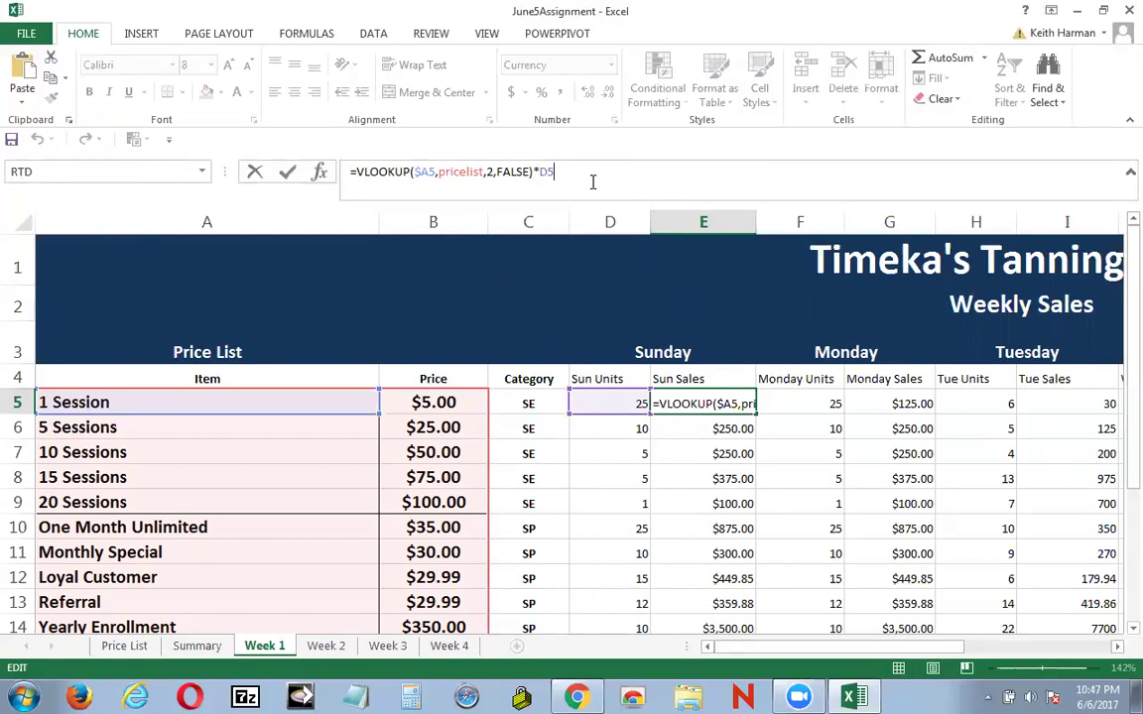
left_click(796, 410)
left_click(729, 407)
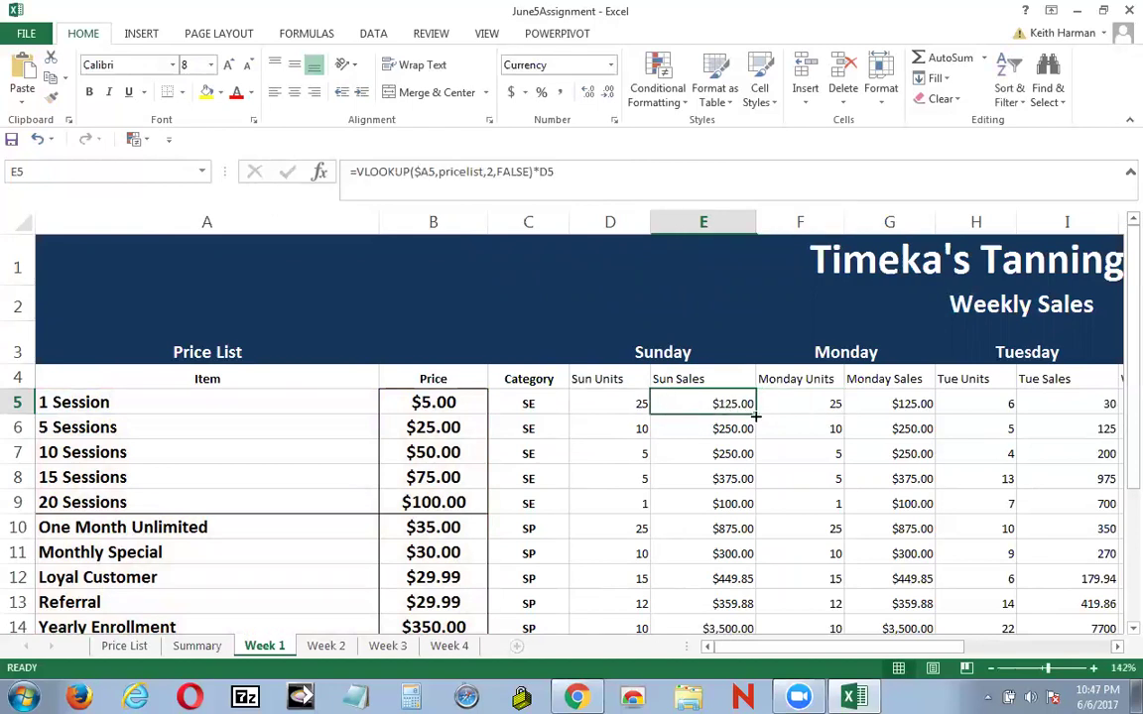
left_click(617, 191)
left_click(783, 403)
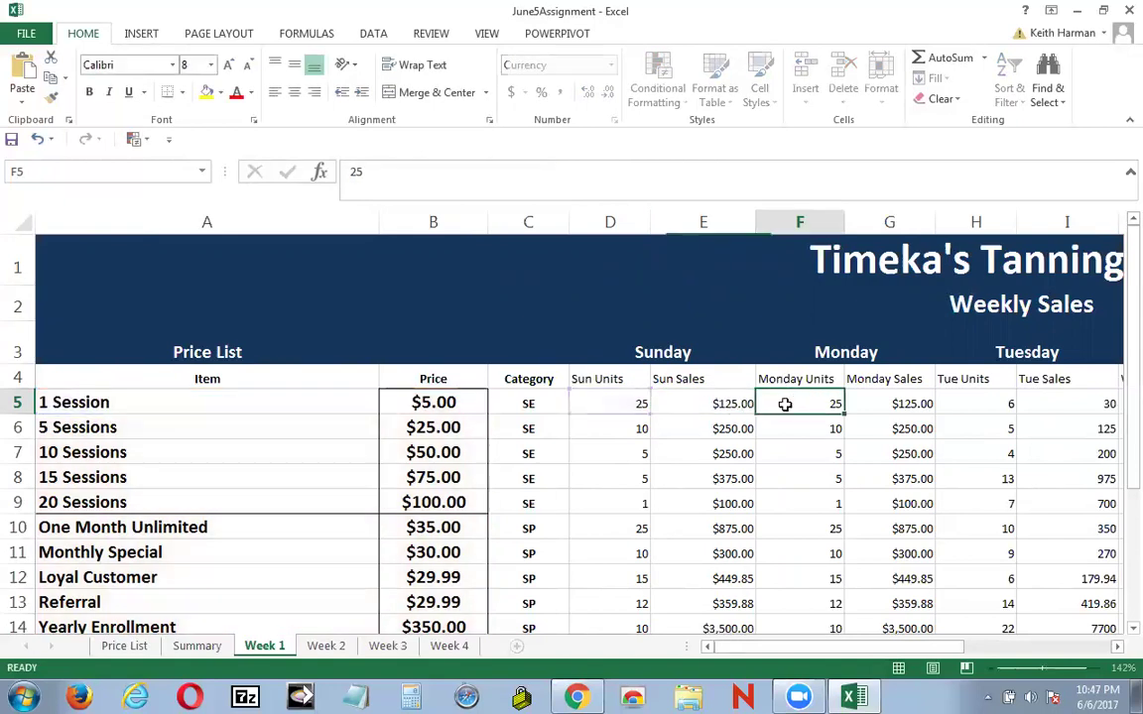
Step: Compare the VLOOKUP formulas in the Sun Sales column cell by cell, from E5 down to E12
left_click(722, 402)
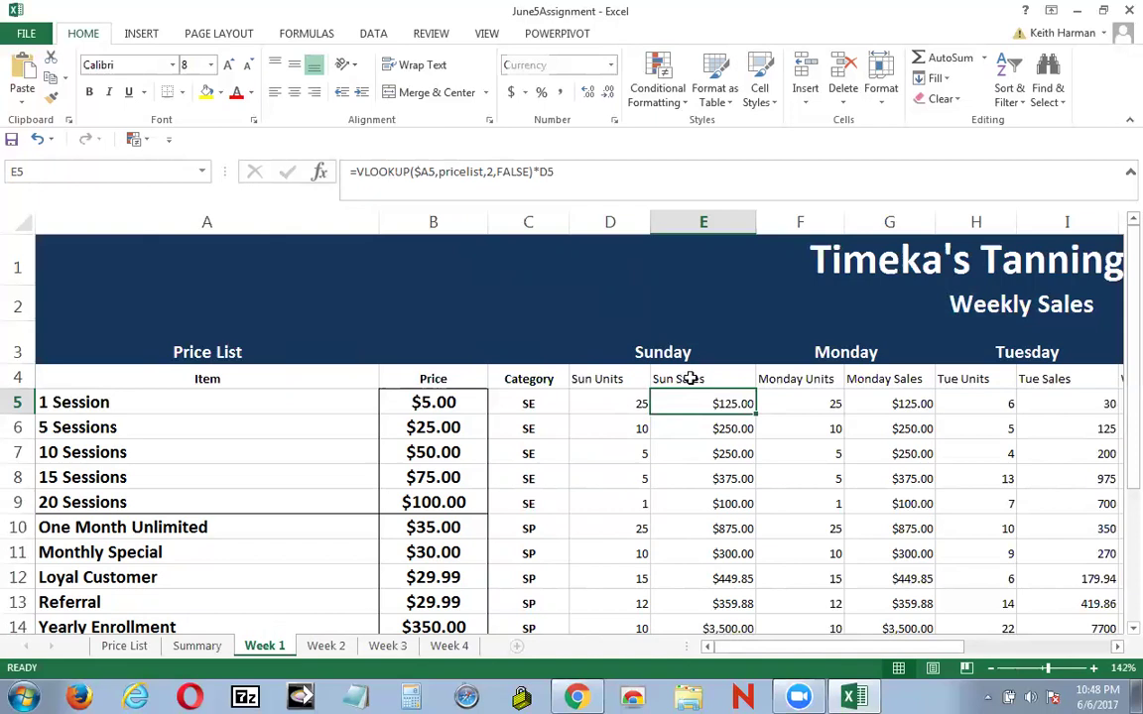
scroll(691, 394, "down", 1)
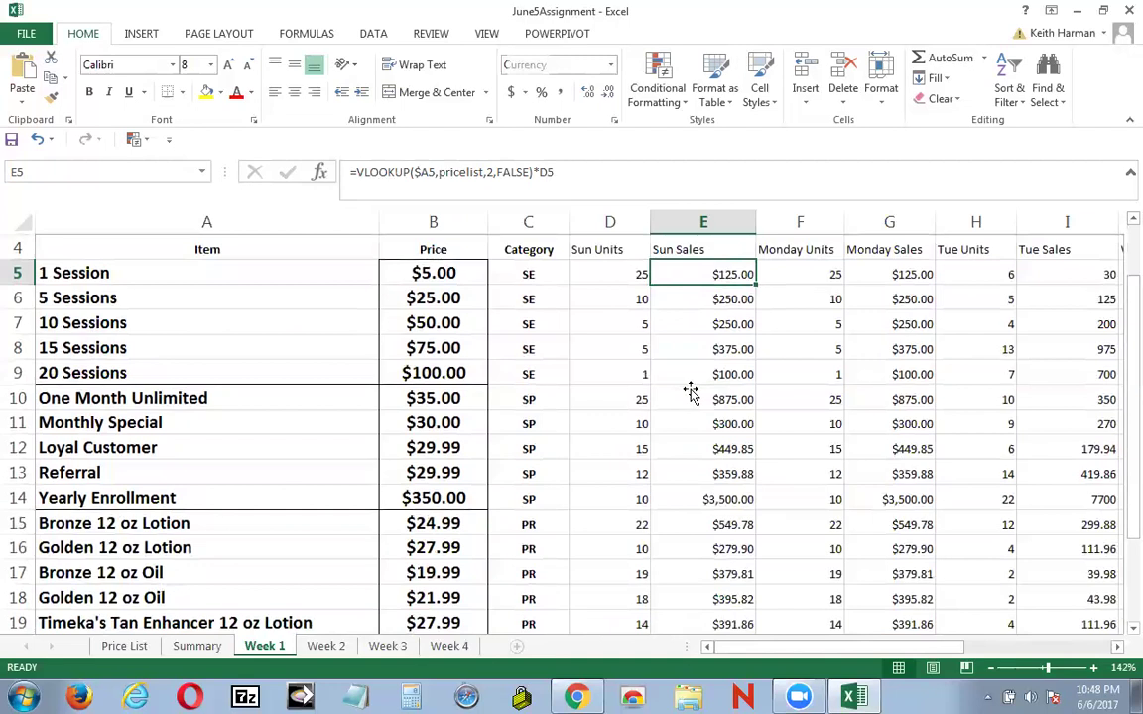
left_click(733, 295)
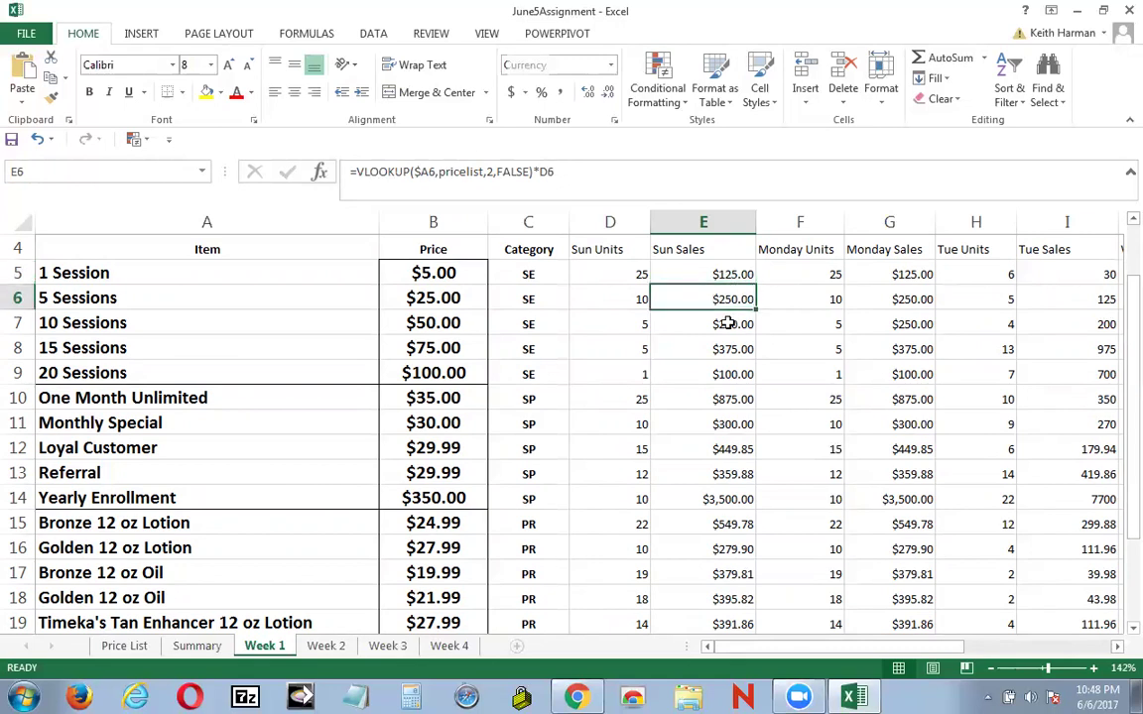
left_click(730, 324)
left_click(723, 349)
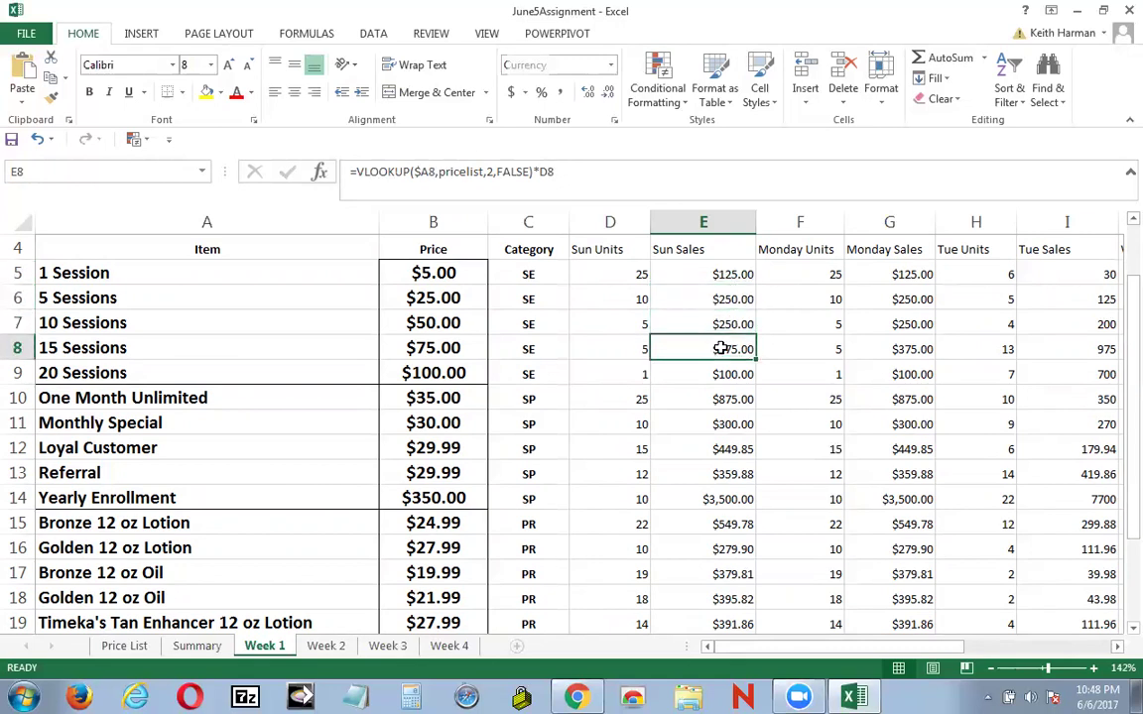
left_click(714, 375)
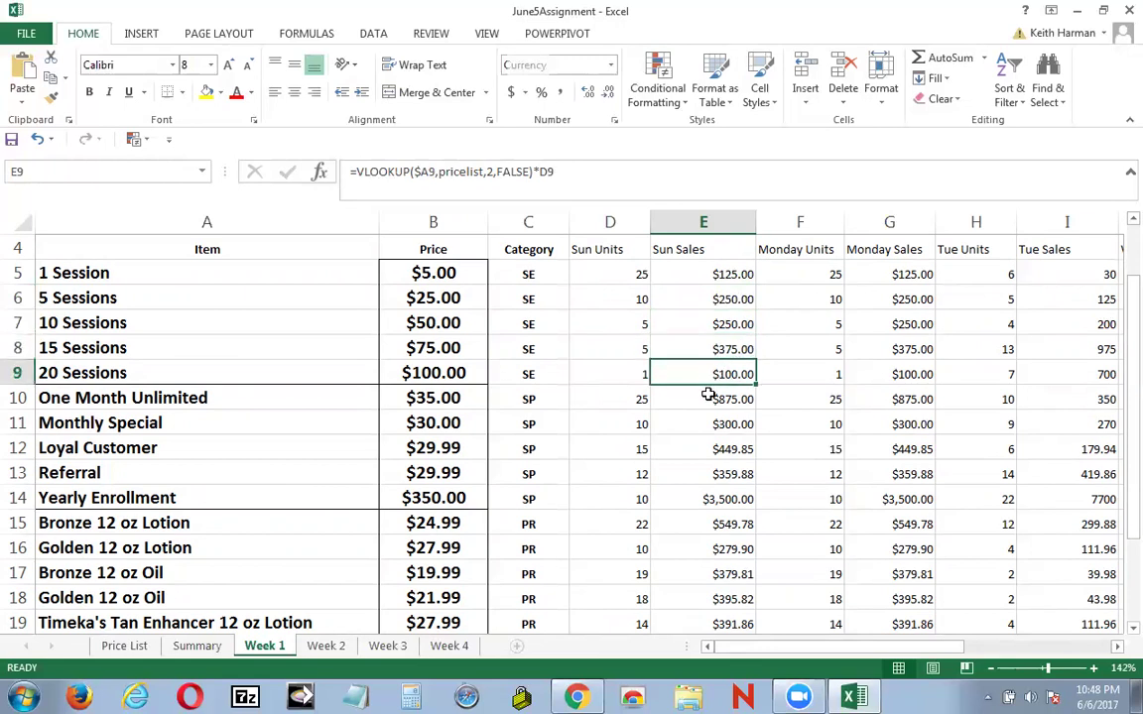
left_click(708, 398)
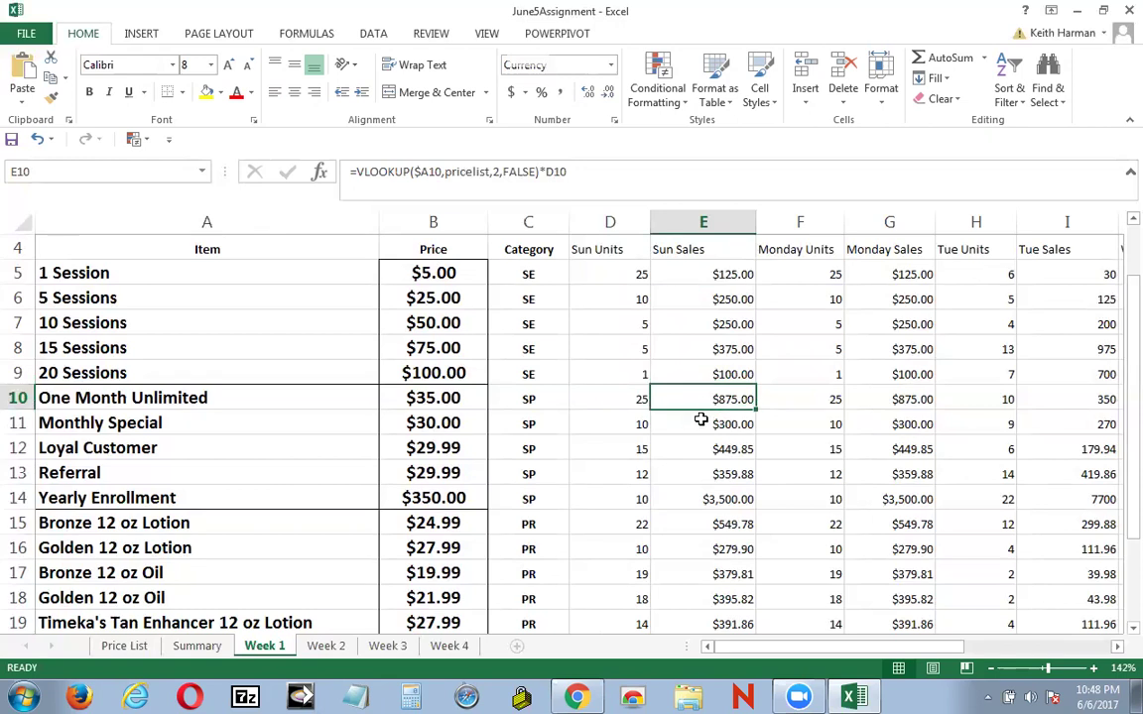
left_click(700, 419)
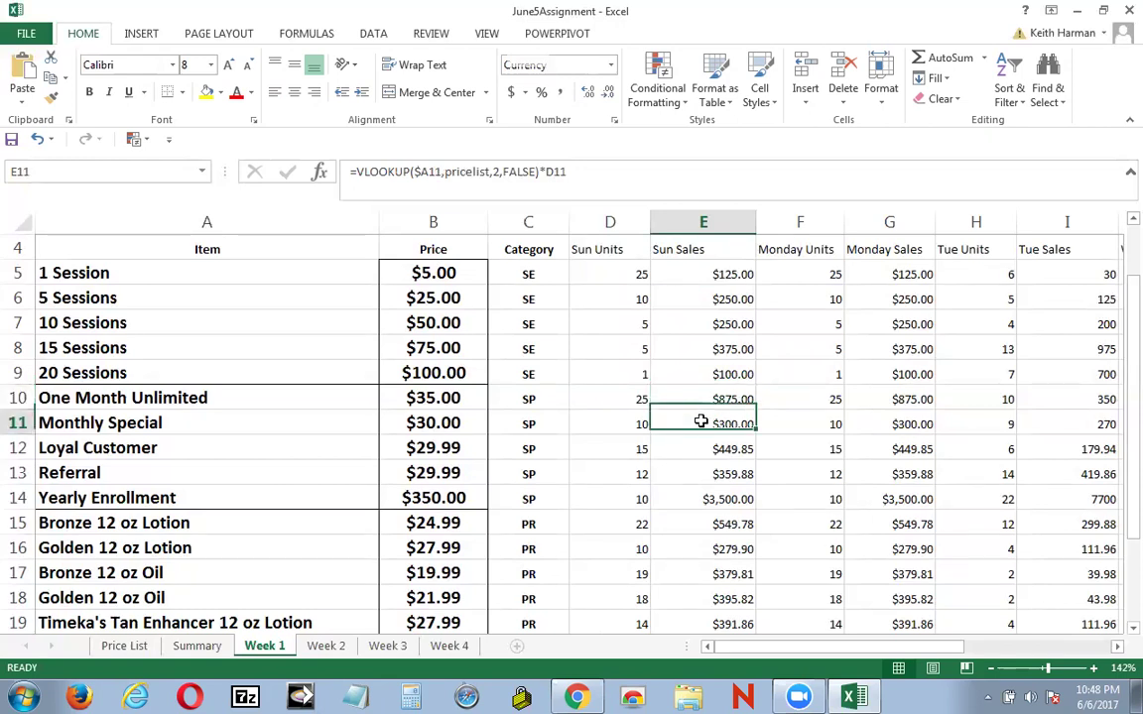
left_click(701, 450)
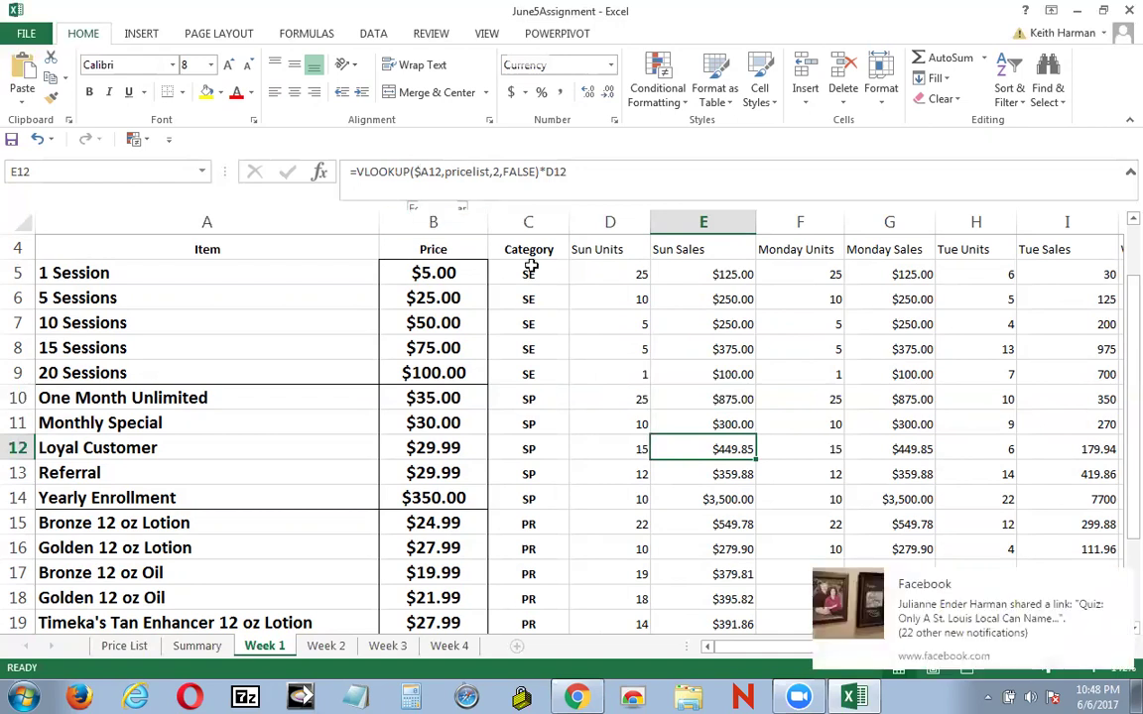
Step: Dismiss the desktop notification and trace the cells that the Sunday sales formula in E12 refers to, leaving it unedited
left_click(1119, 582)
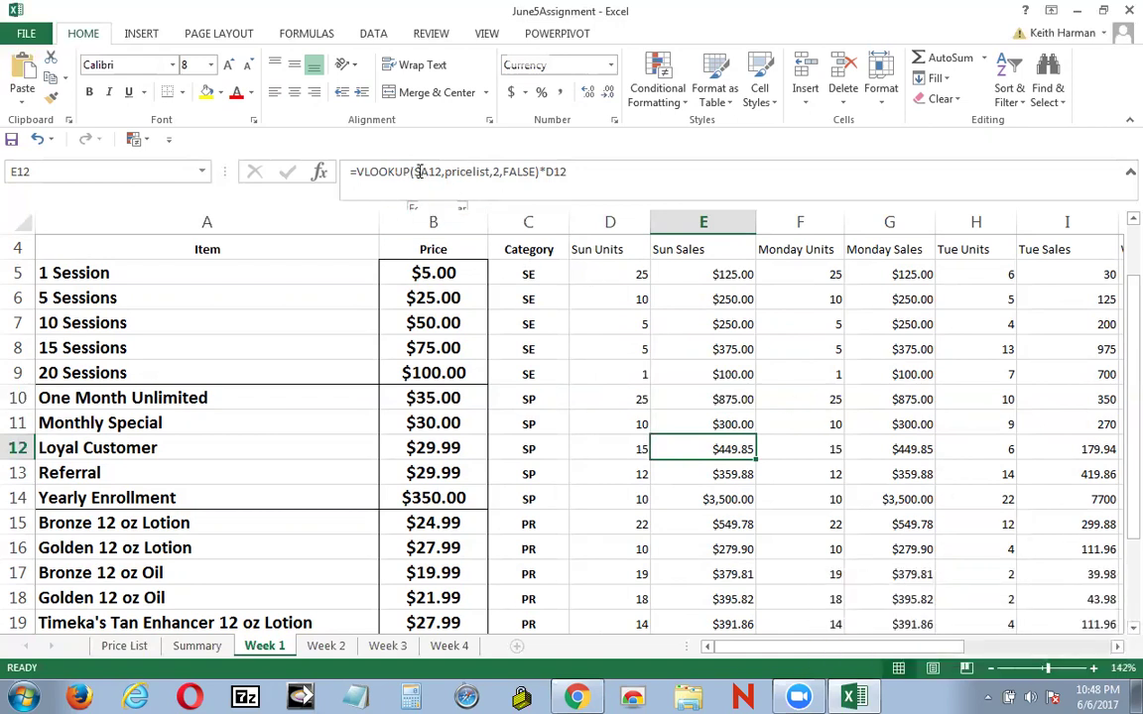
left_click(593, 179)
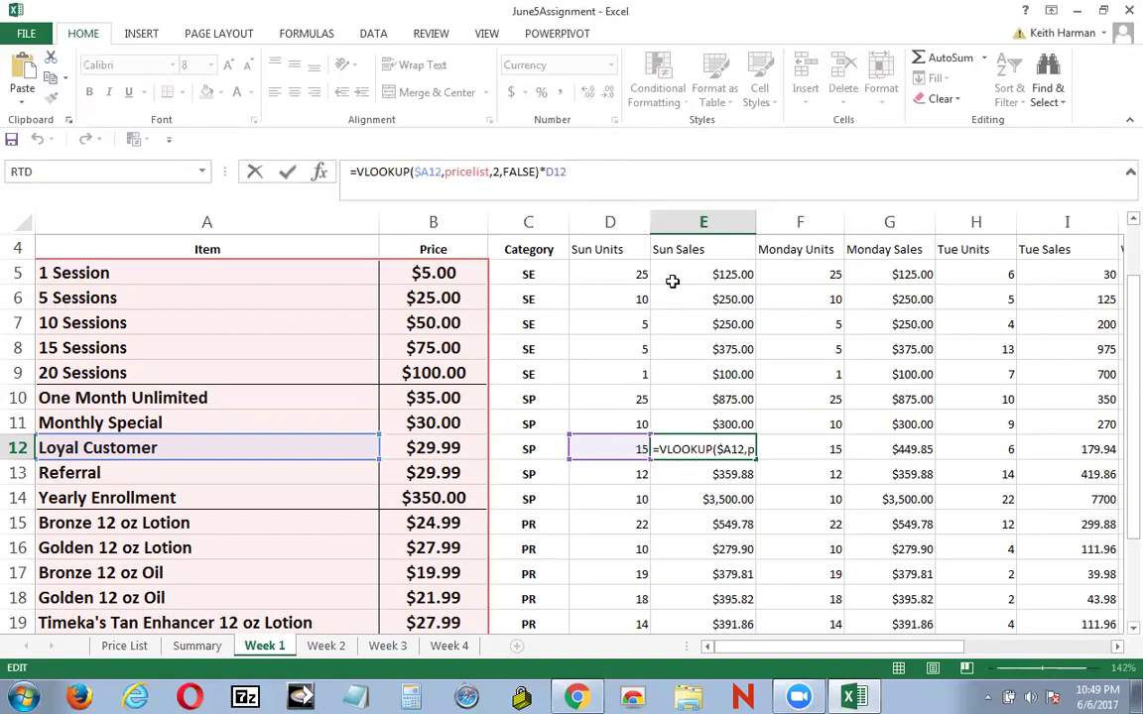
left_click(633, 278)
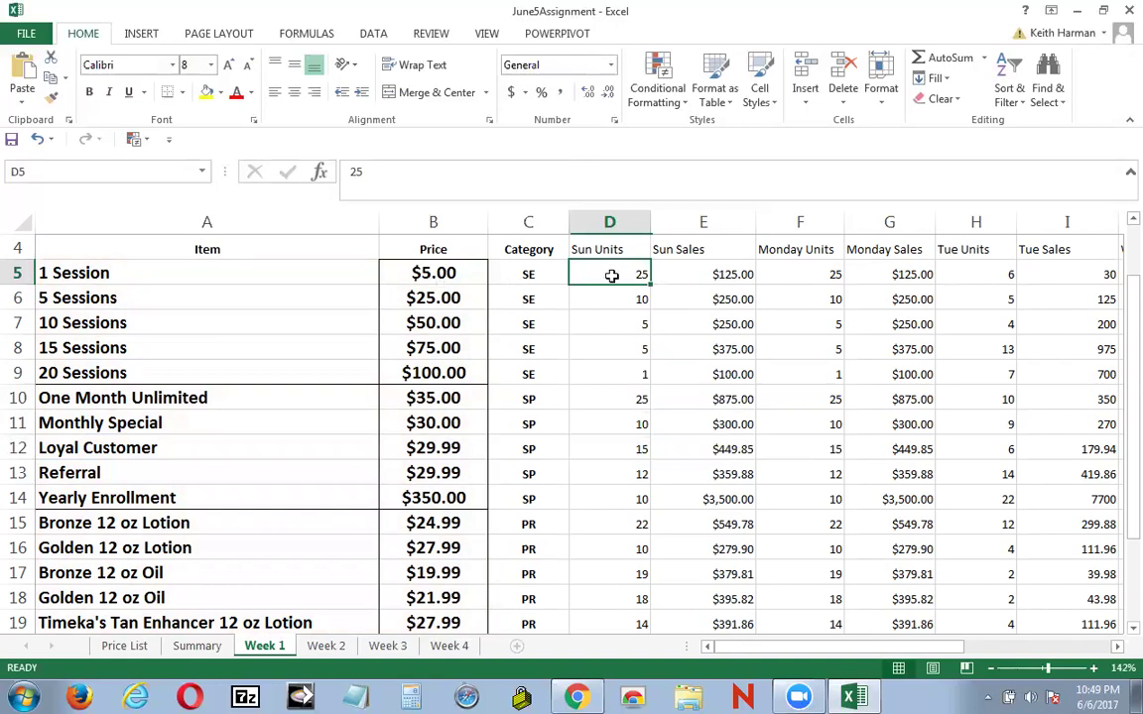
Step: Check the Sun Sales formulas at E5, E7 and E22 to see how the VLOOKUP is repeated from the first item to the last
left_click(706, 268)
scroll(747, 297, "down", 4)
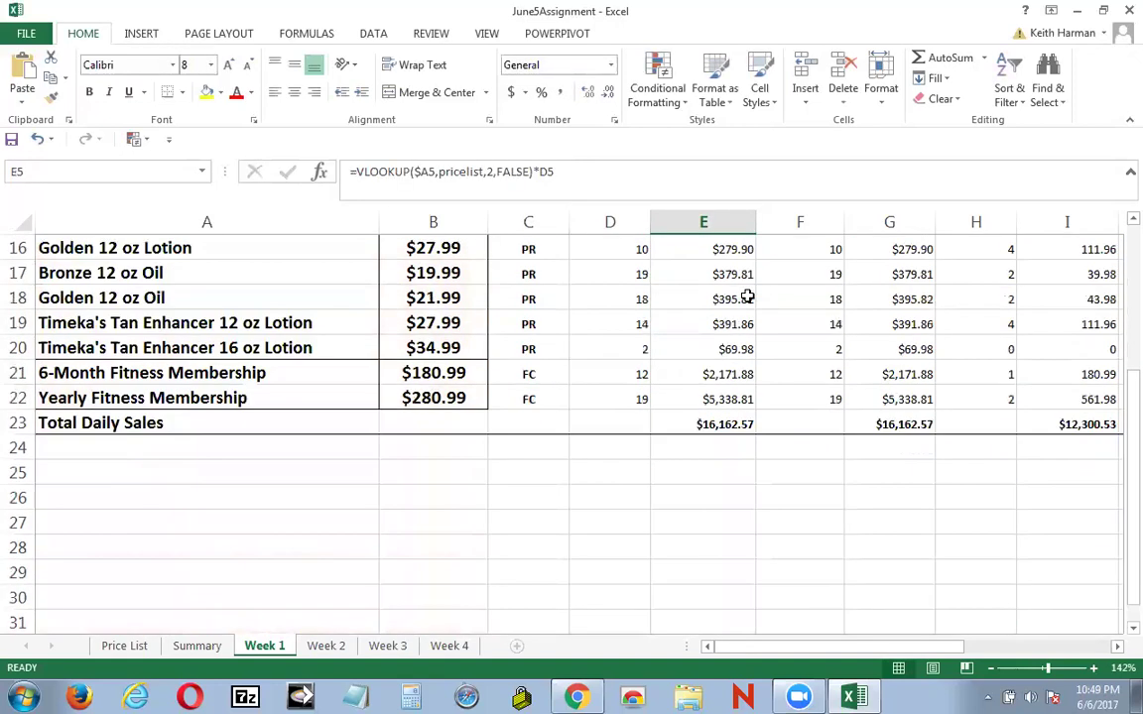
left_click(724, 397)
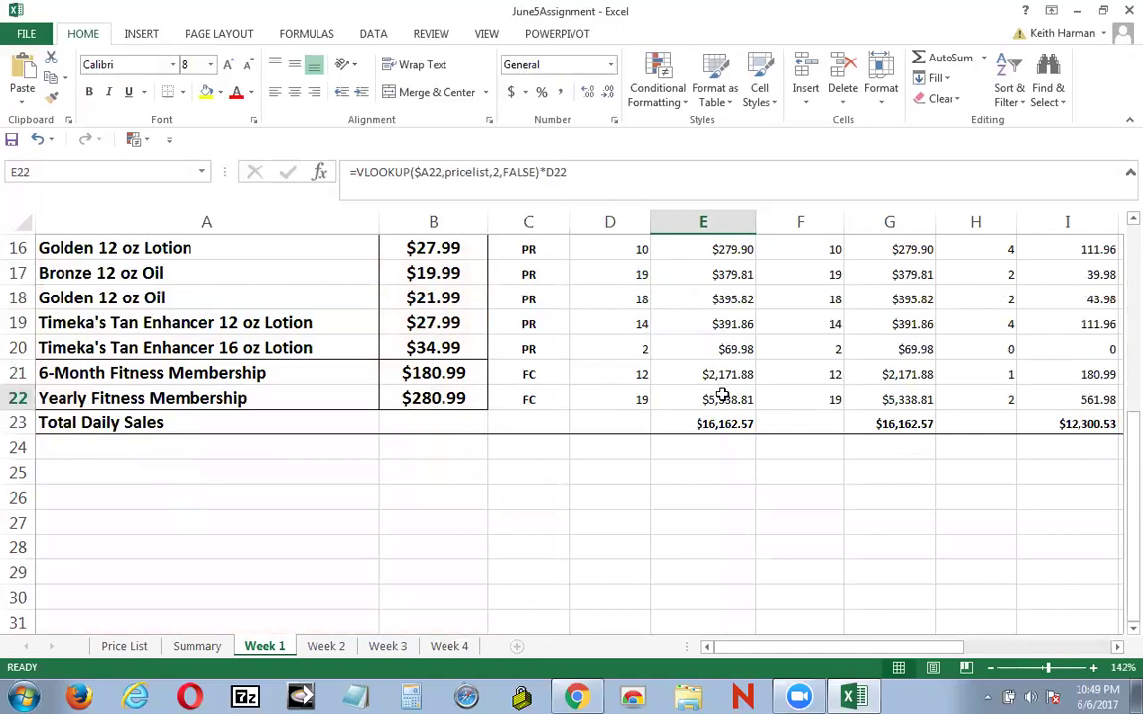
scroll(715, 392, "up", 3)
scroll(715, 392, "up", 2)
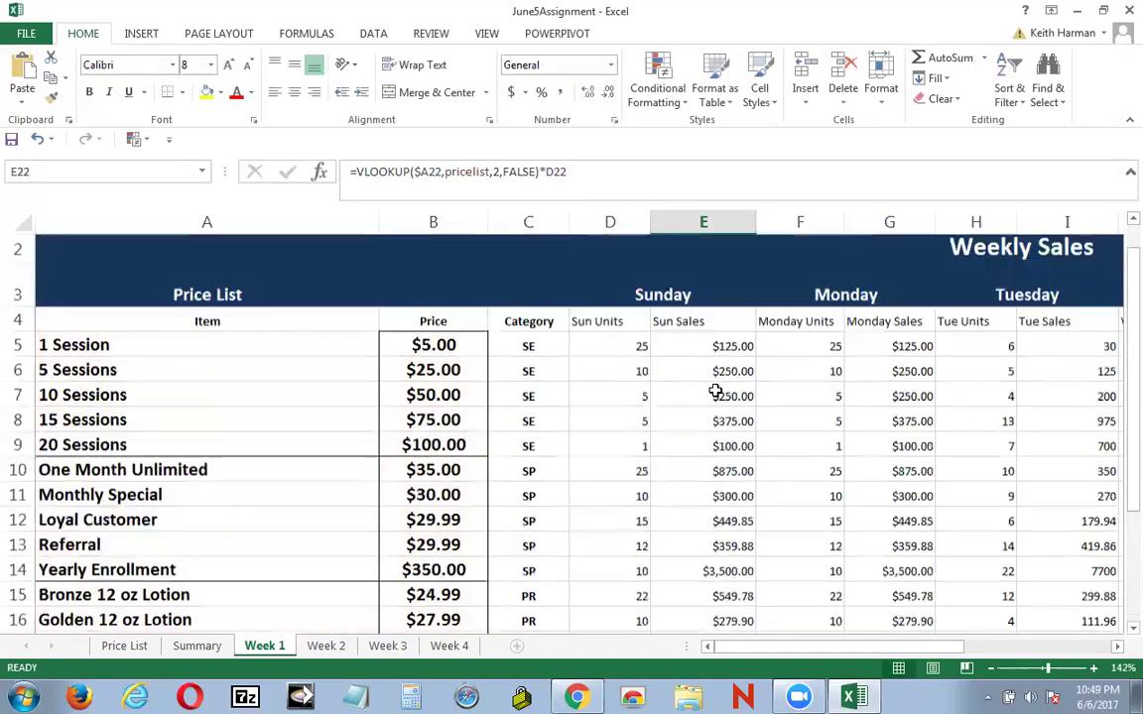
scroll(715, 391, "down", 2)
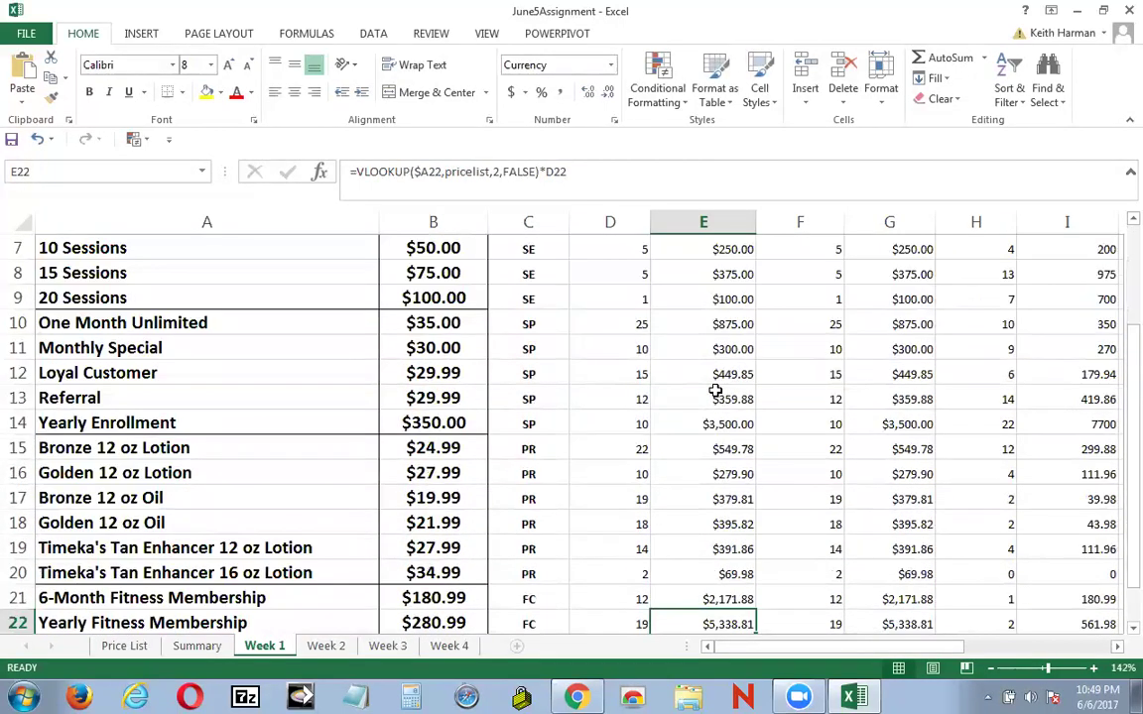
left_click(689, 258)
scroll(688, 266, "up", 2)
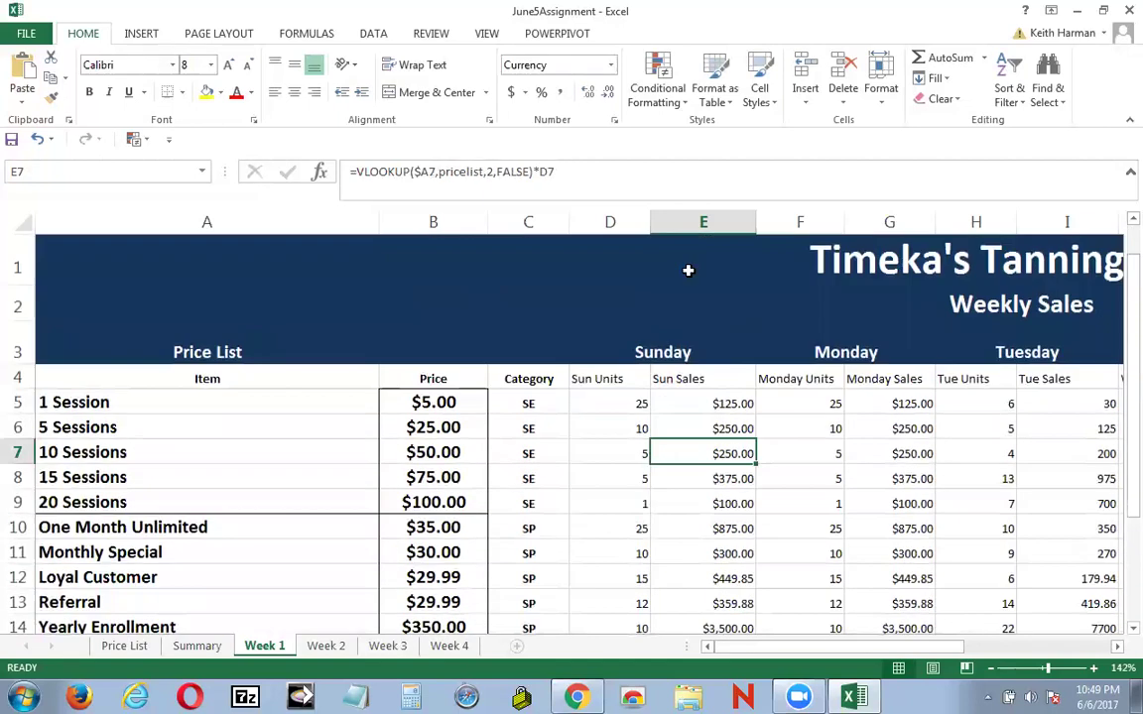
left_click(716, 401)
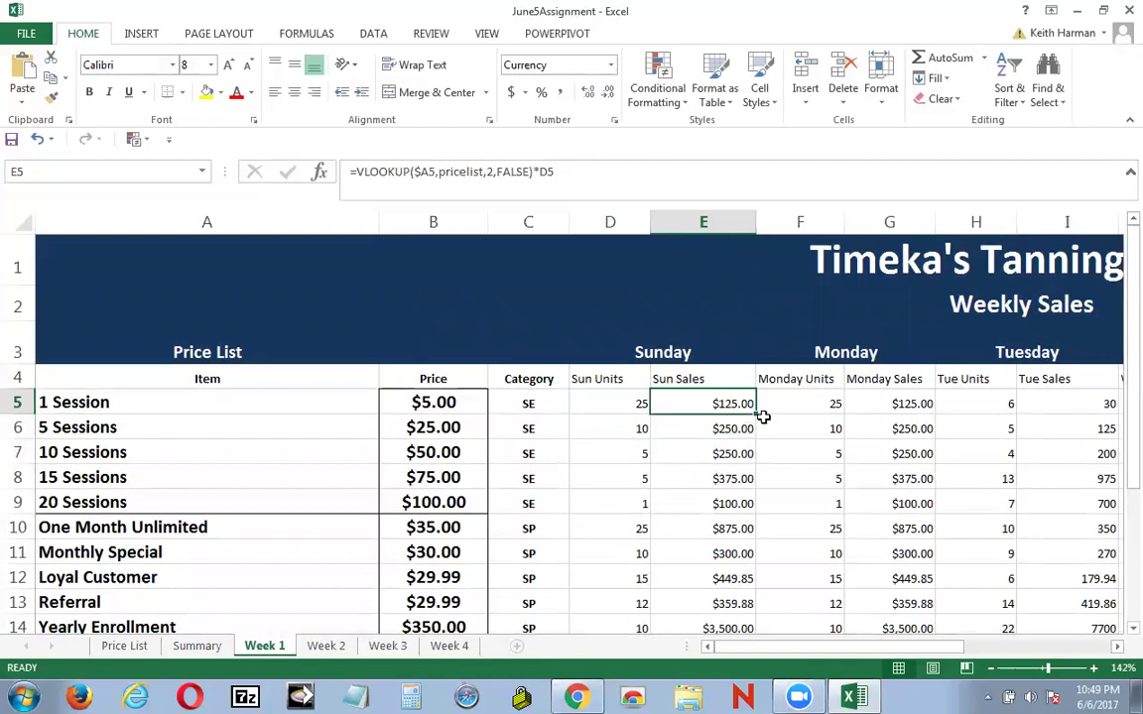
scroll(760, 413, "down", 3)
left_click(725, 544)
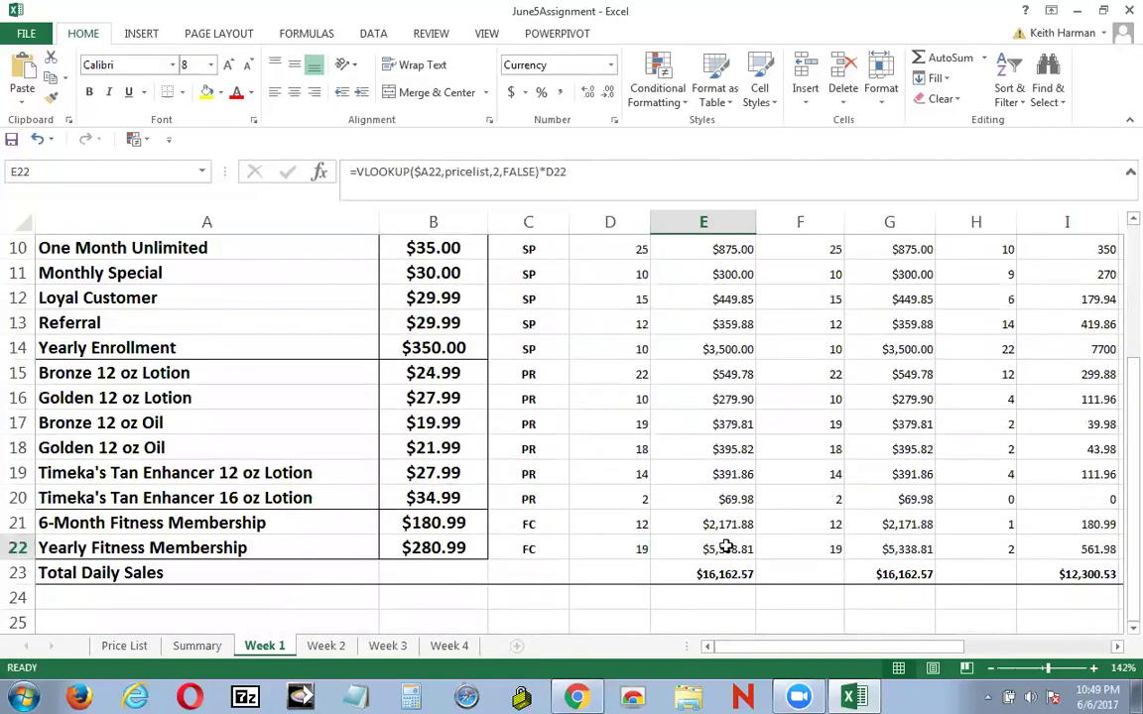
scroll(727, 546, "up", 3)
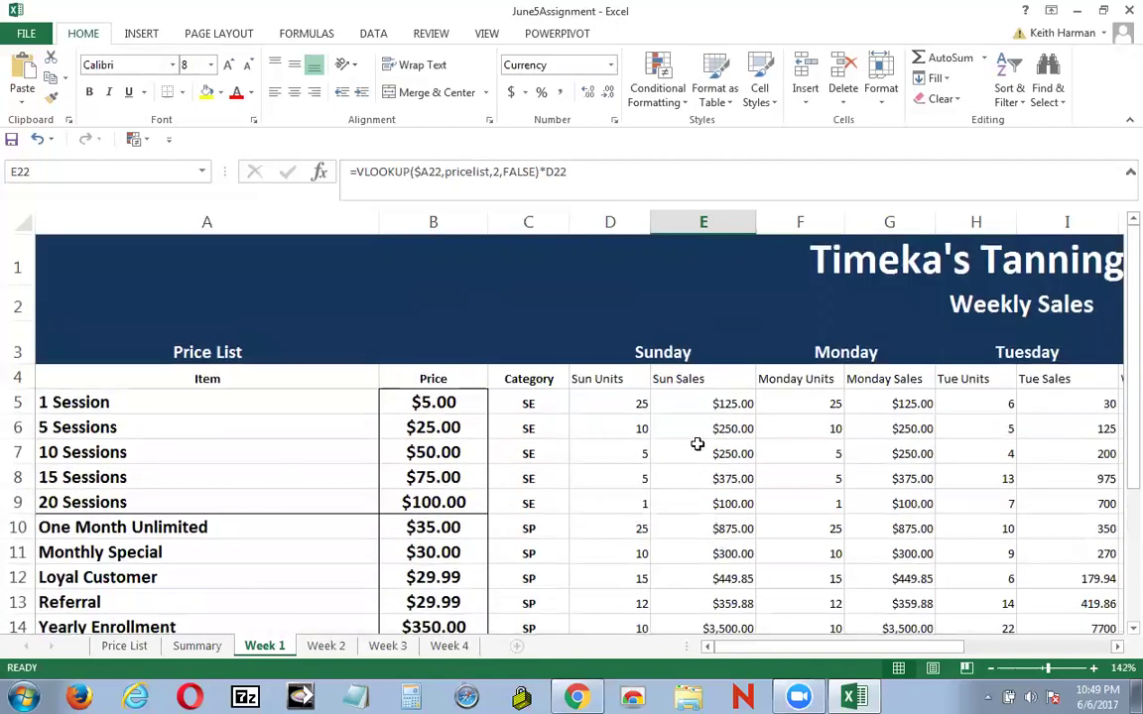
Step: Inspect the SUM formula in E23 of the Total Daily Sales row and the Sun Sales range it covers, without editing it
left_click(705, 401)
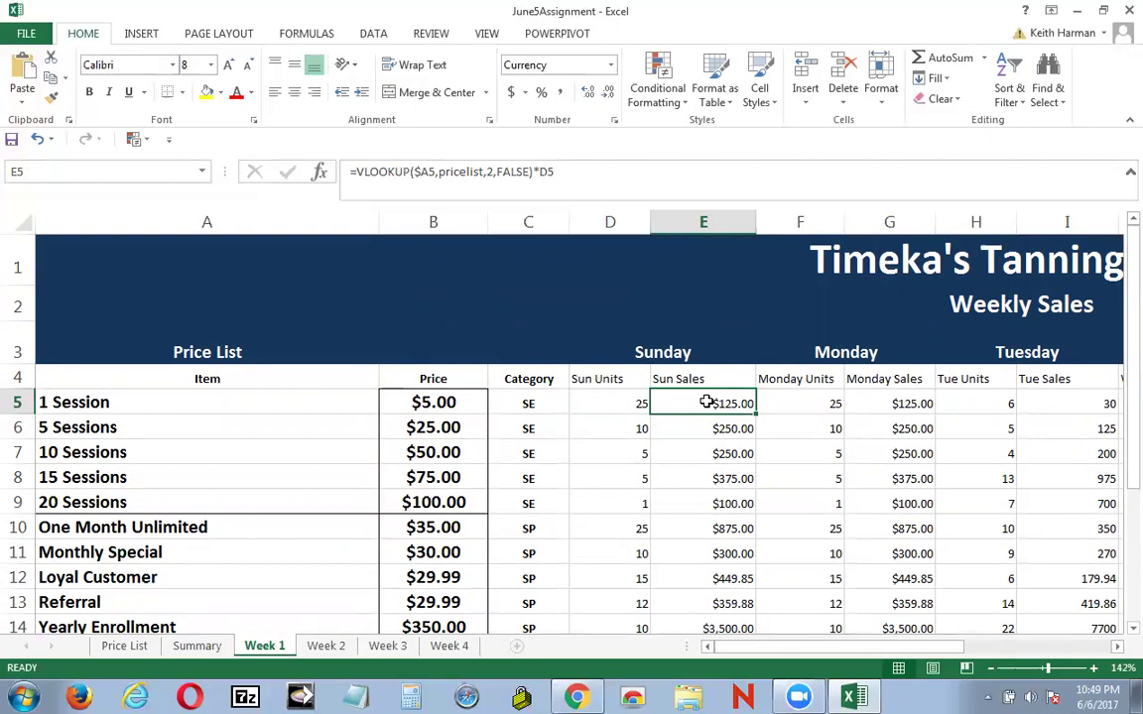
scroll(754, 428, "down", 4)
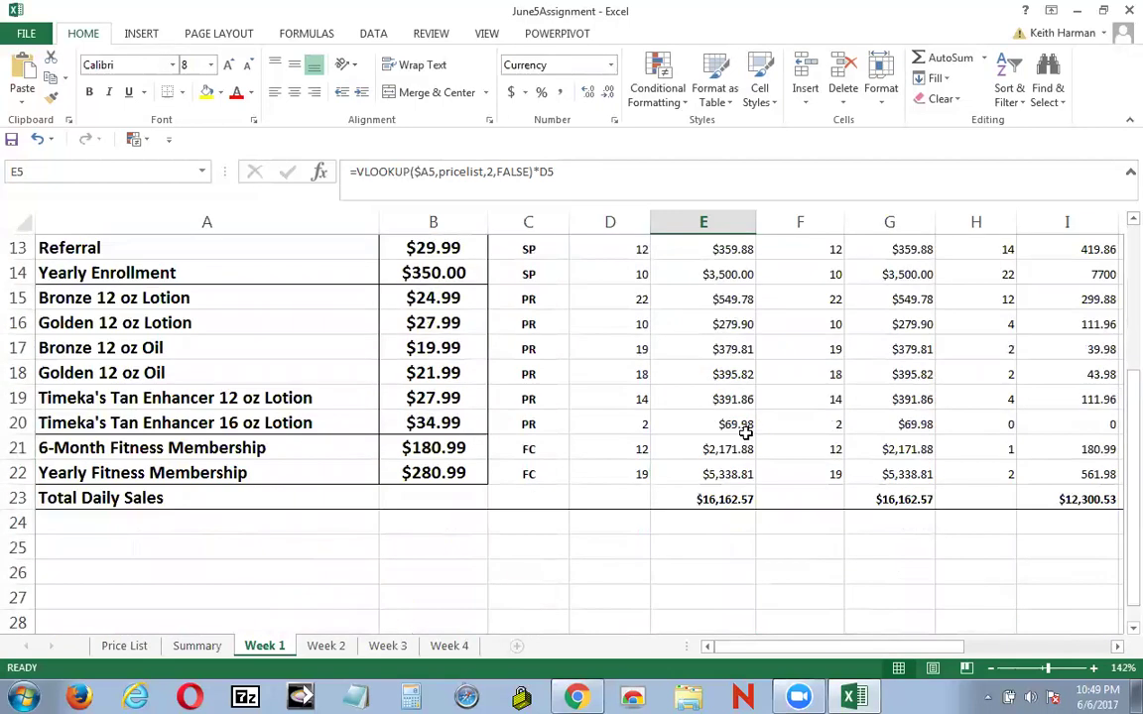
left_click(727, 499)
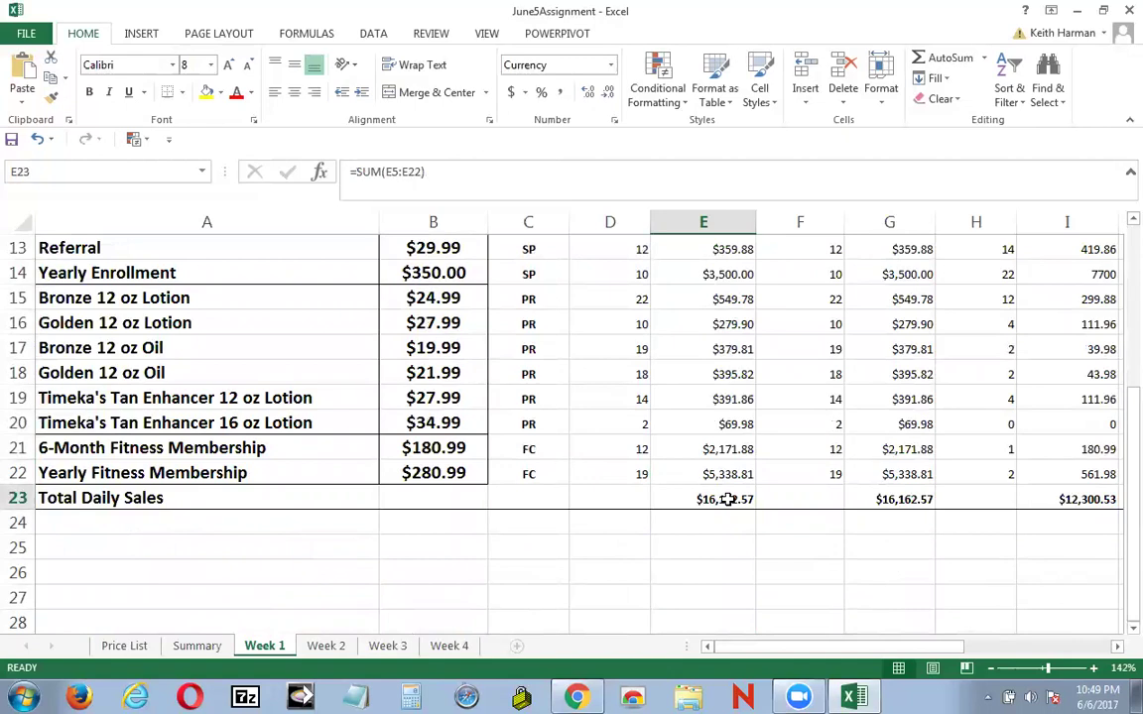
key("ctrl+b")
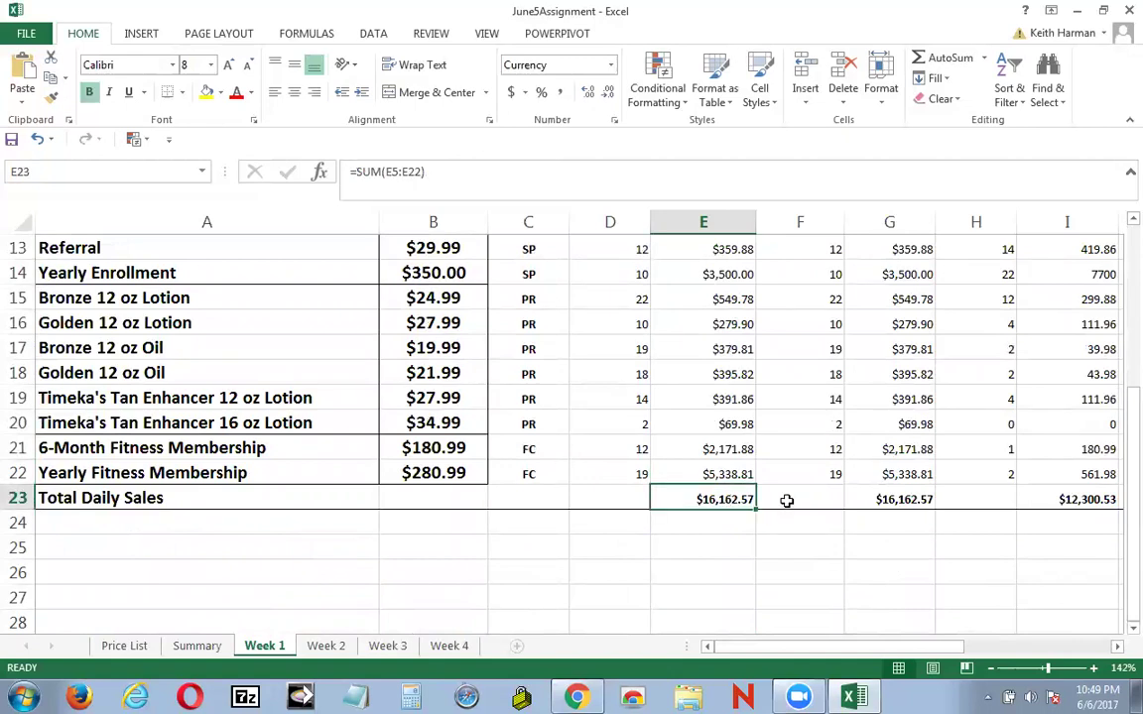
left_click(462, 171)
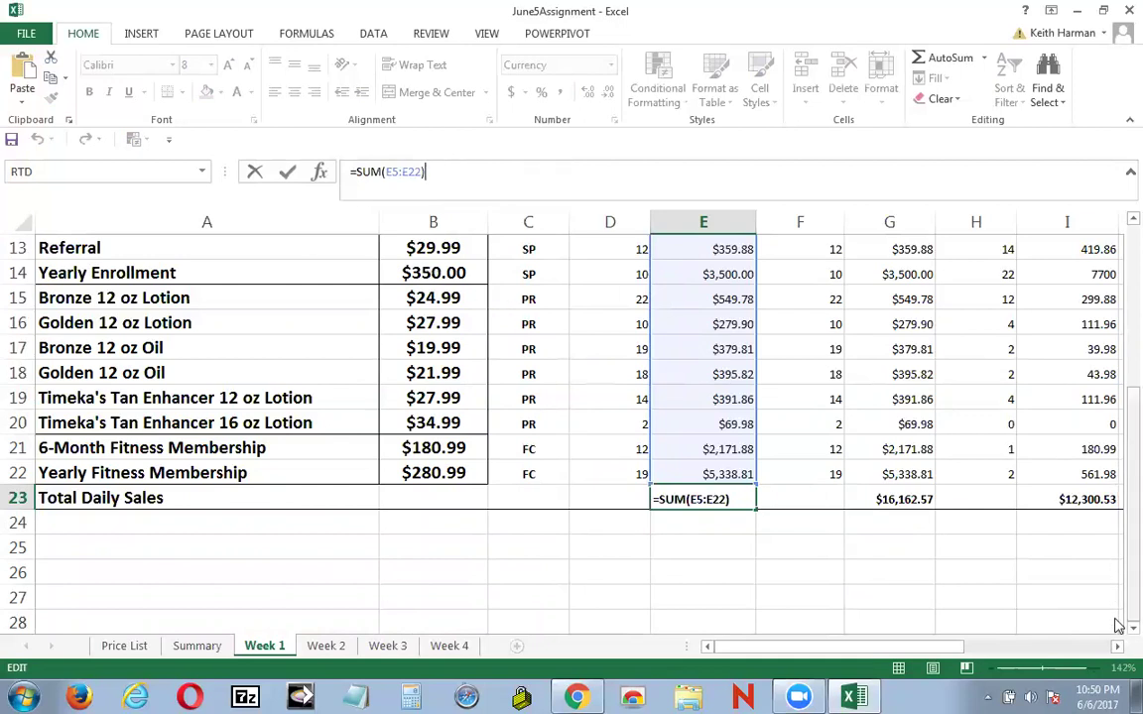
left_click(597, 393)
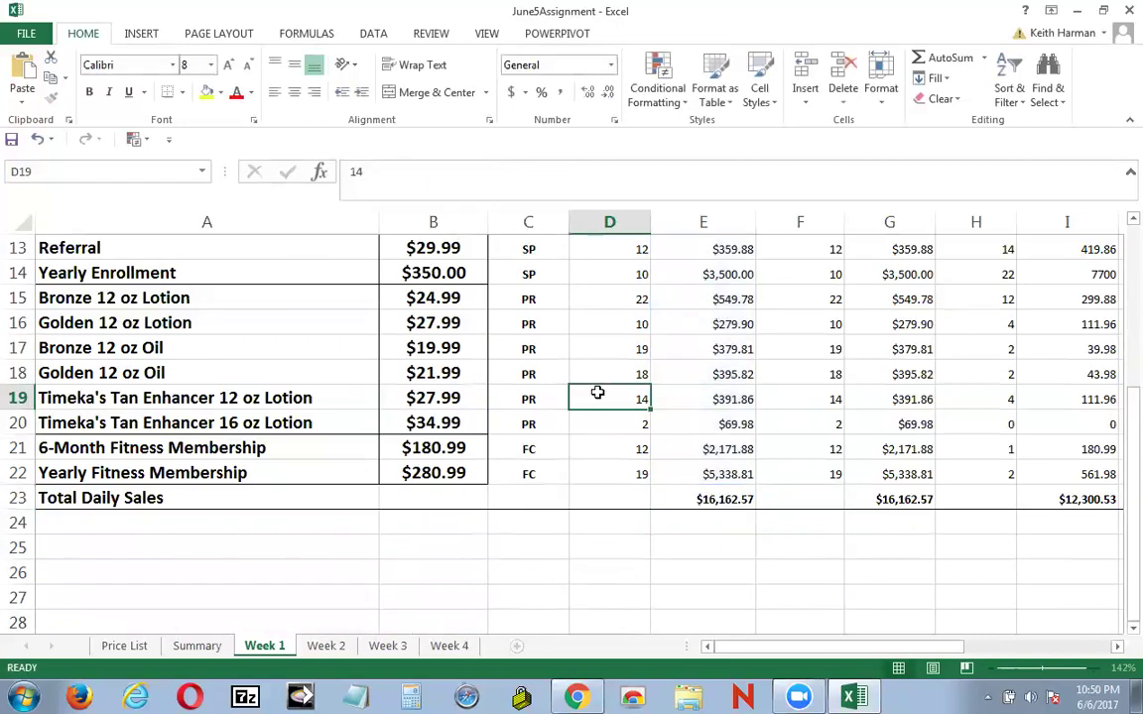
Step: Total the Sun Units column in D23 with the formula =SUM(D5:D22)
scroll(1084, 306, "up", 4)
scroll(748, 407, "down", 1)
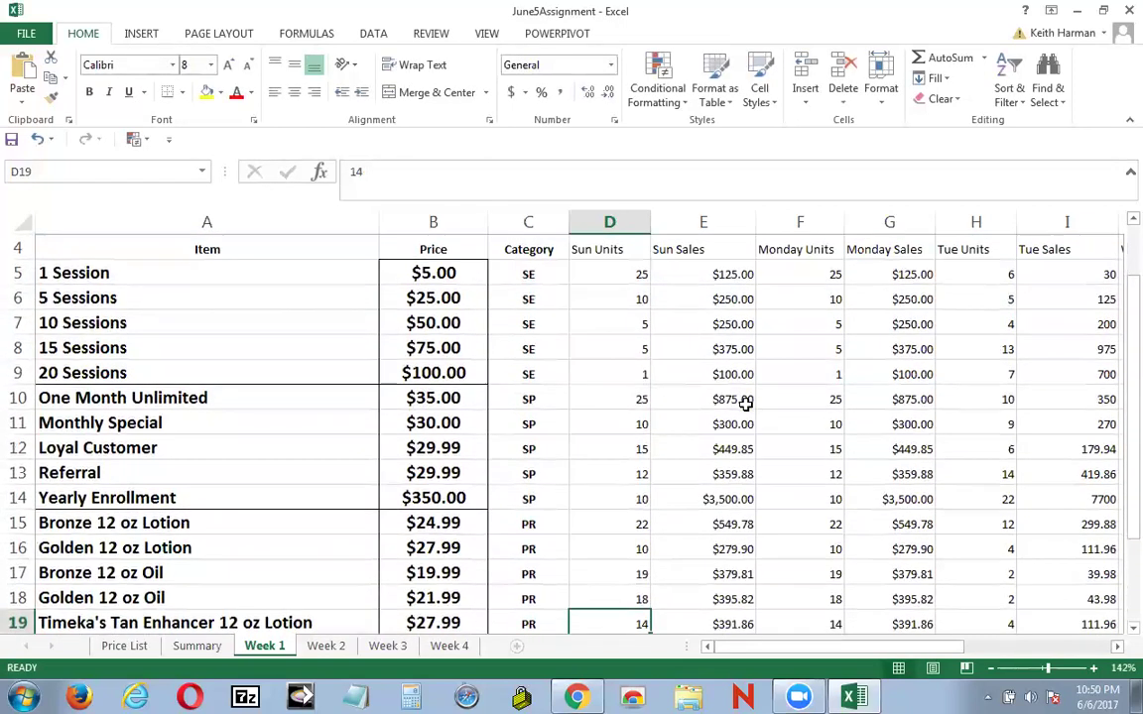
left_click(603, 270)
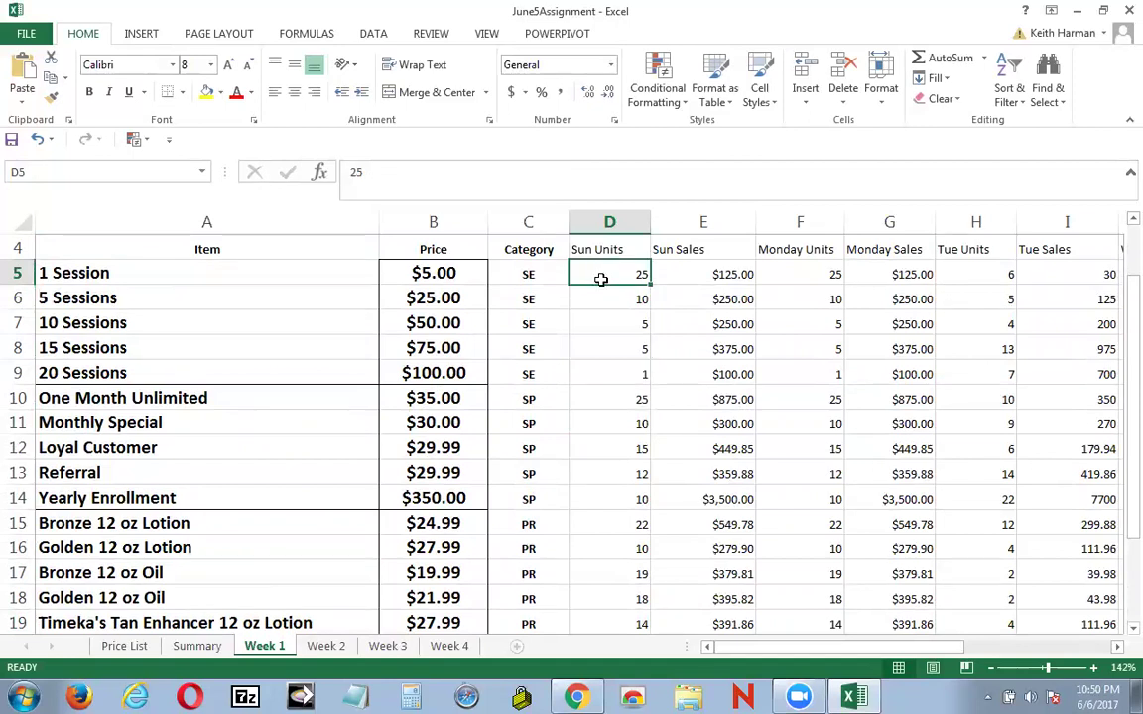
scroll(627, 408, "down", 4)
left_click(624, 429)
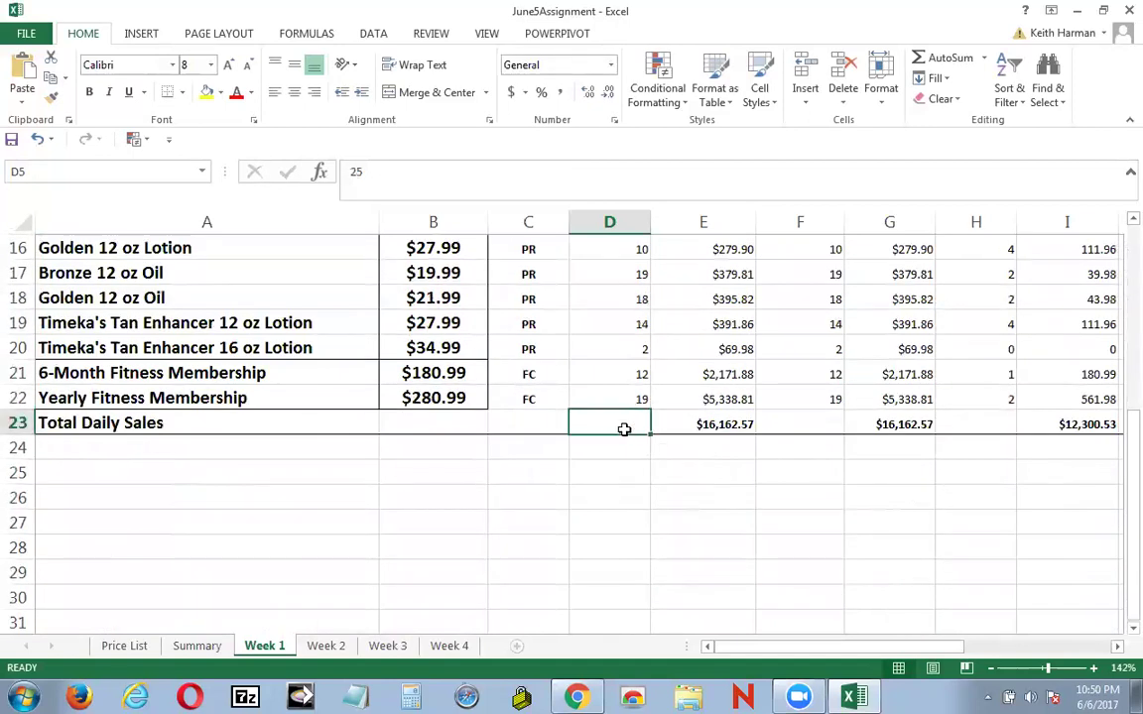
type("=")
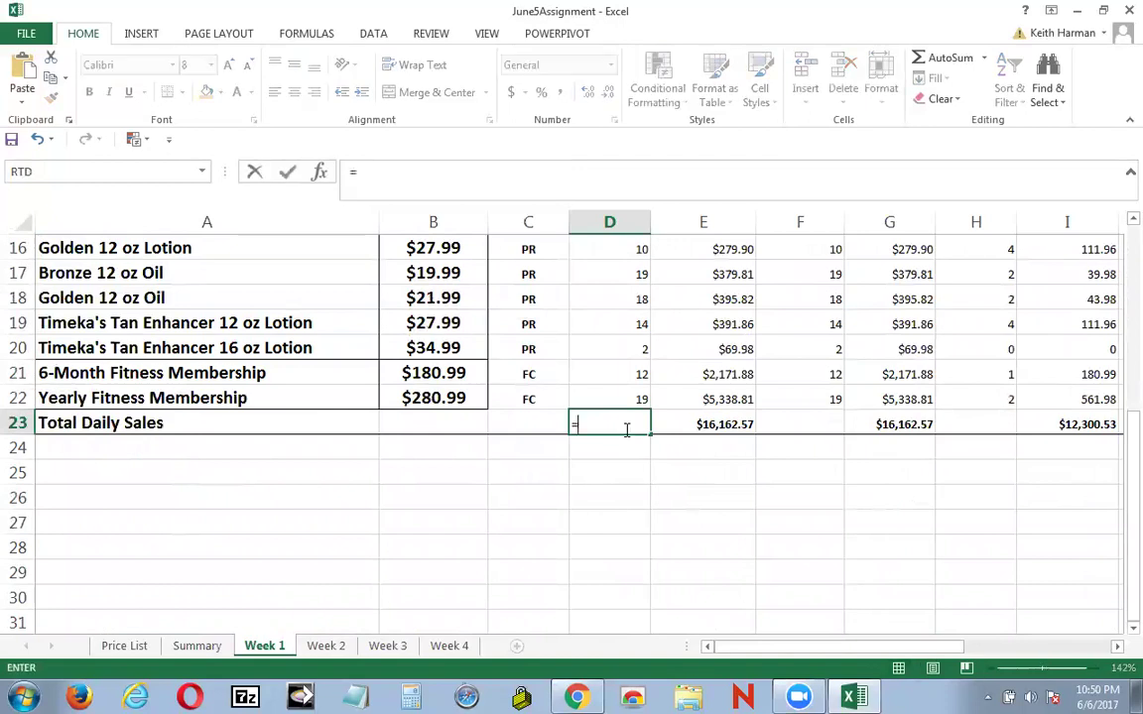
type("sum(")
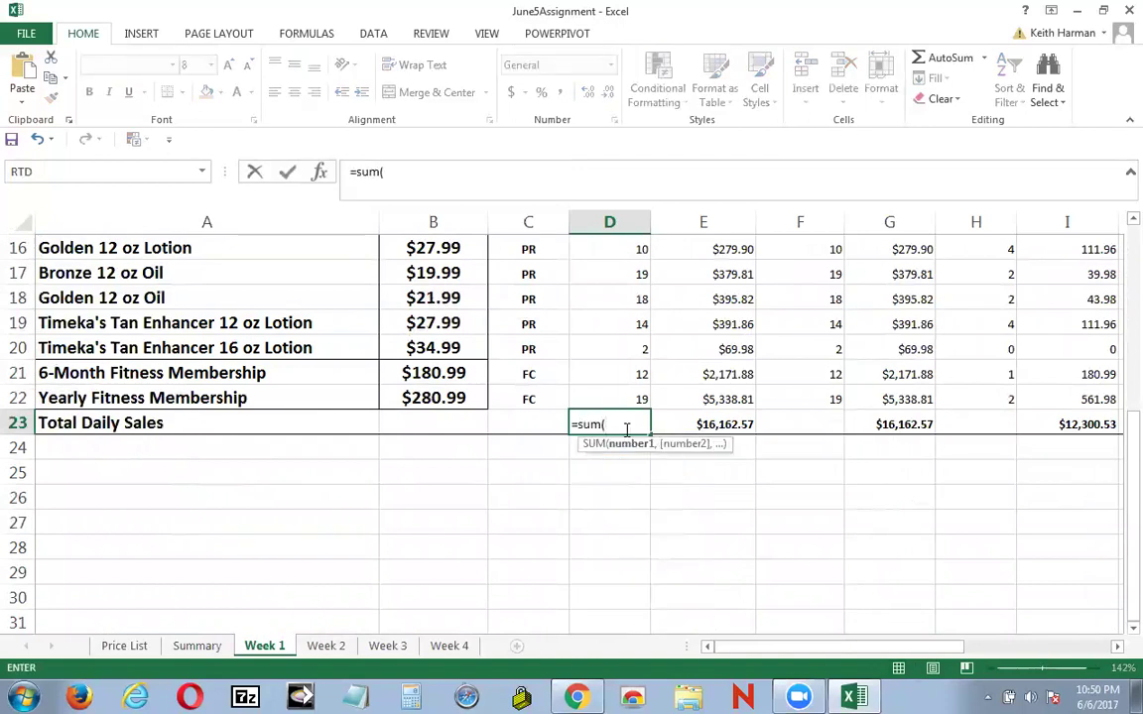
scroll(623, 417, "up", 4)
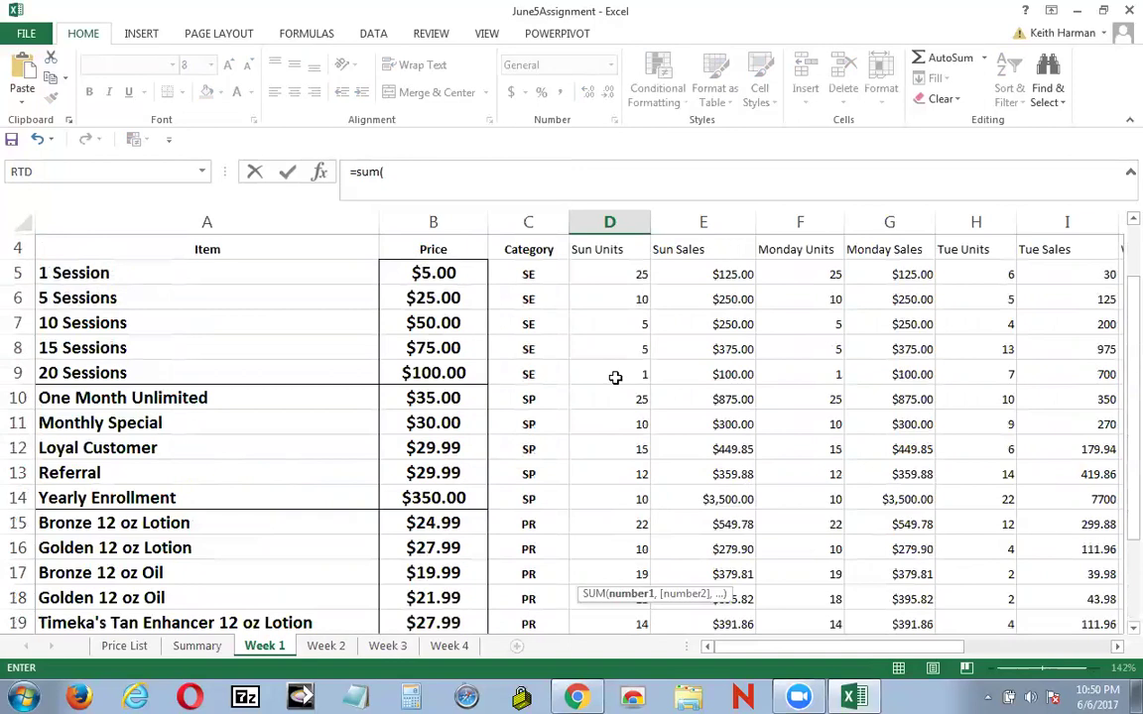
left_click(595, 273)
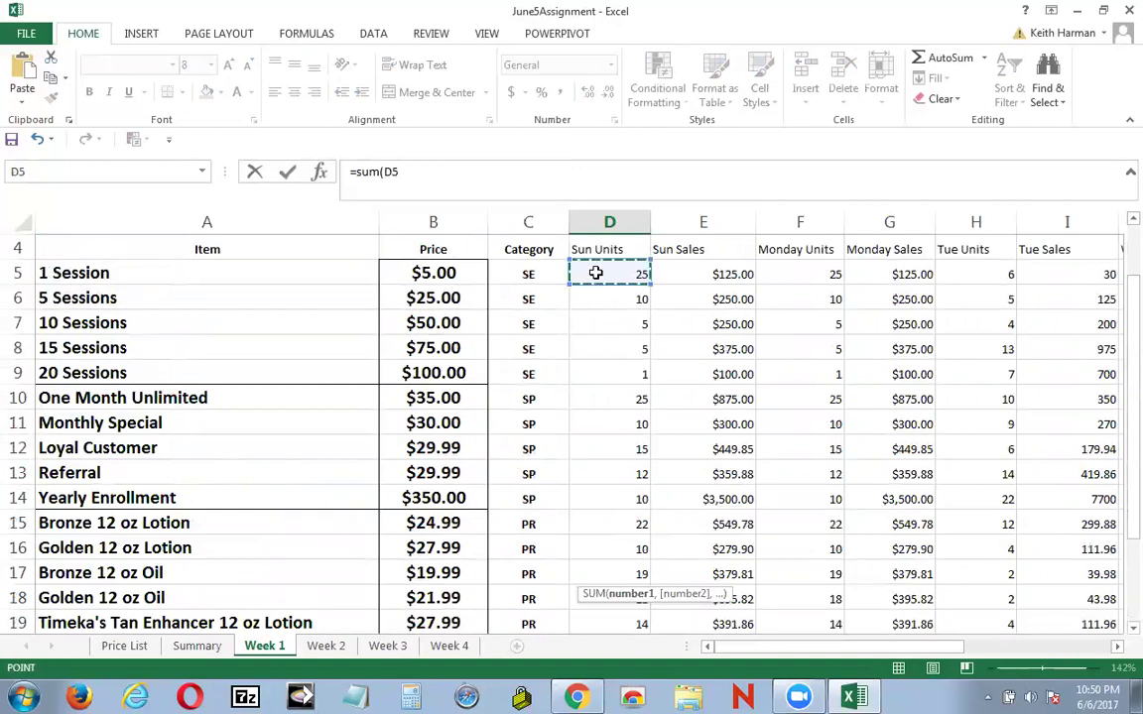
left_click_drag(595, 273, 576, 551)
left_click(288, 173)
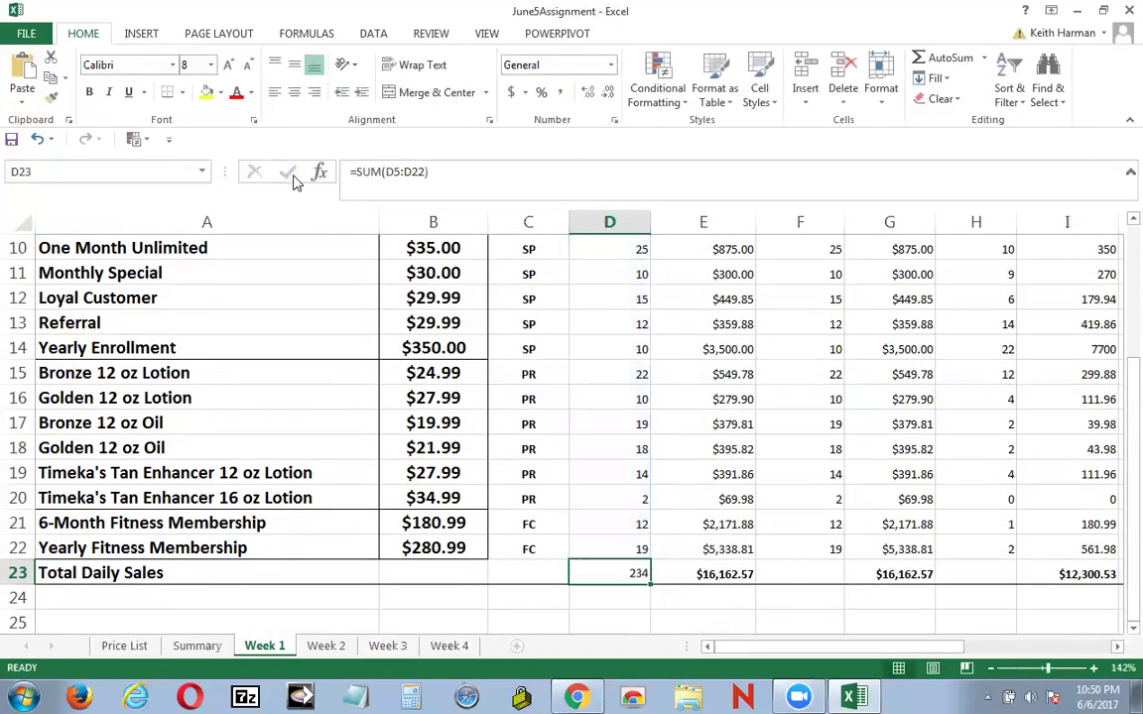
left_click(813, 570)
scroll(812, 570, "up", 3)
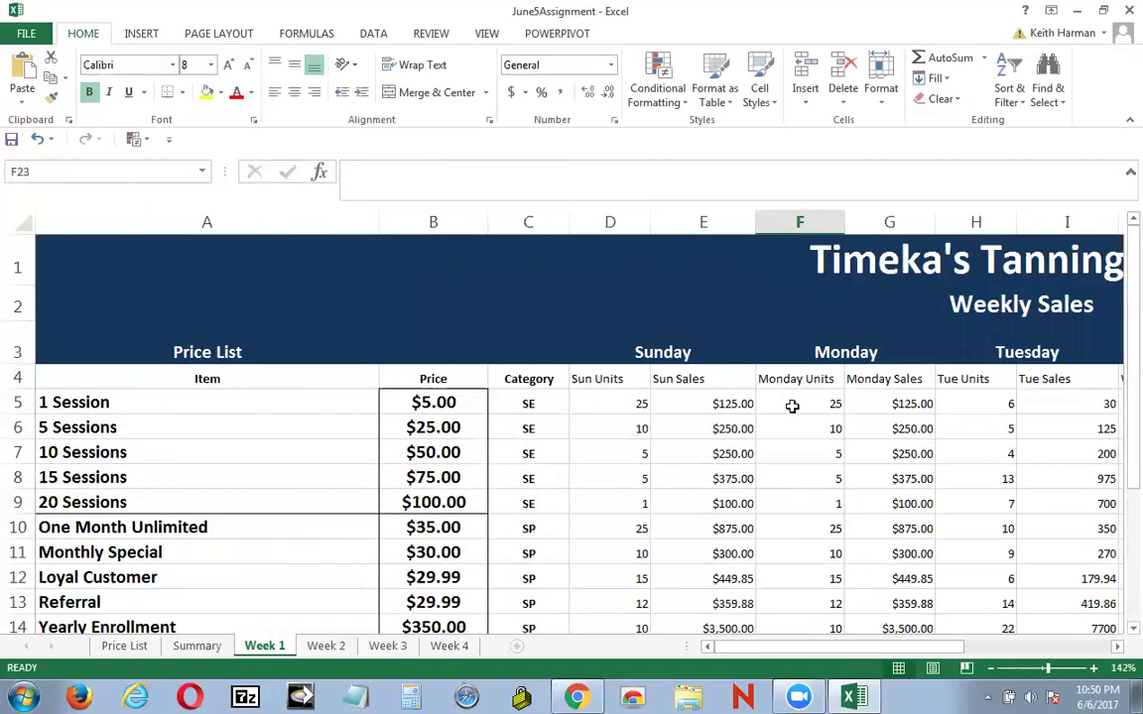
scroll(812, 511, "down", 4)
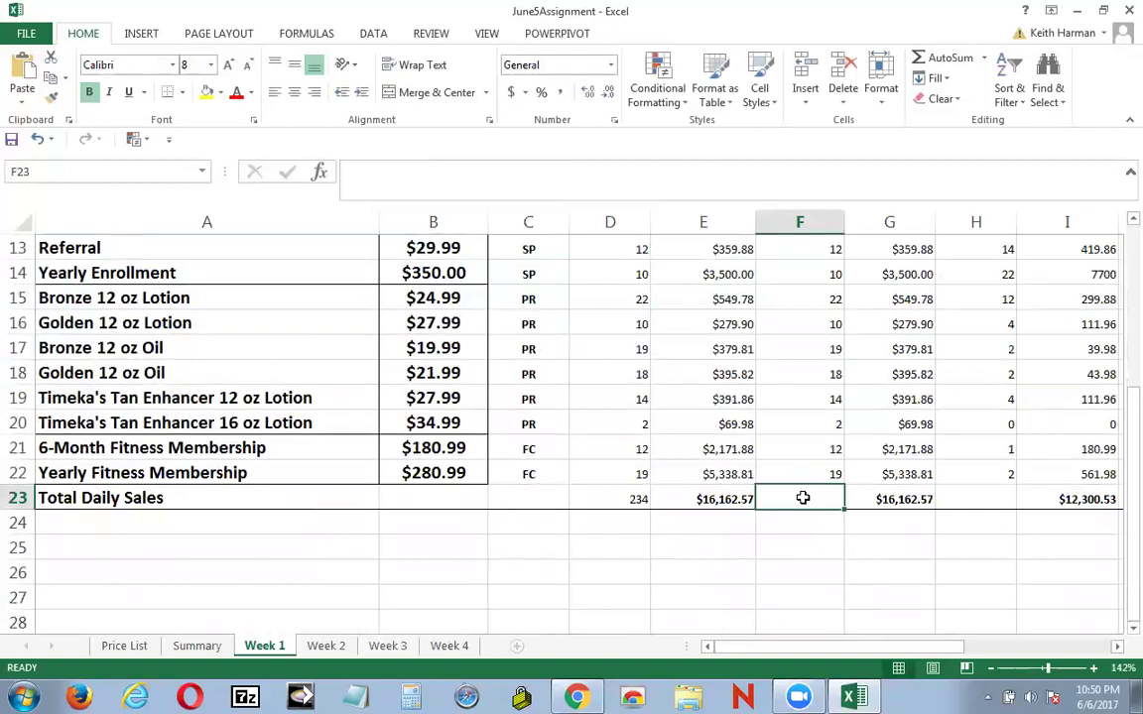
type("=")
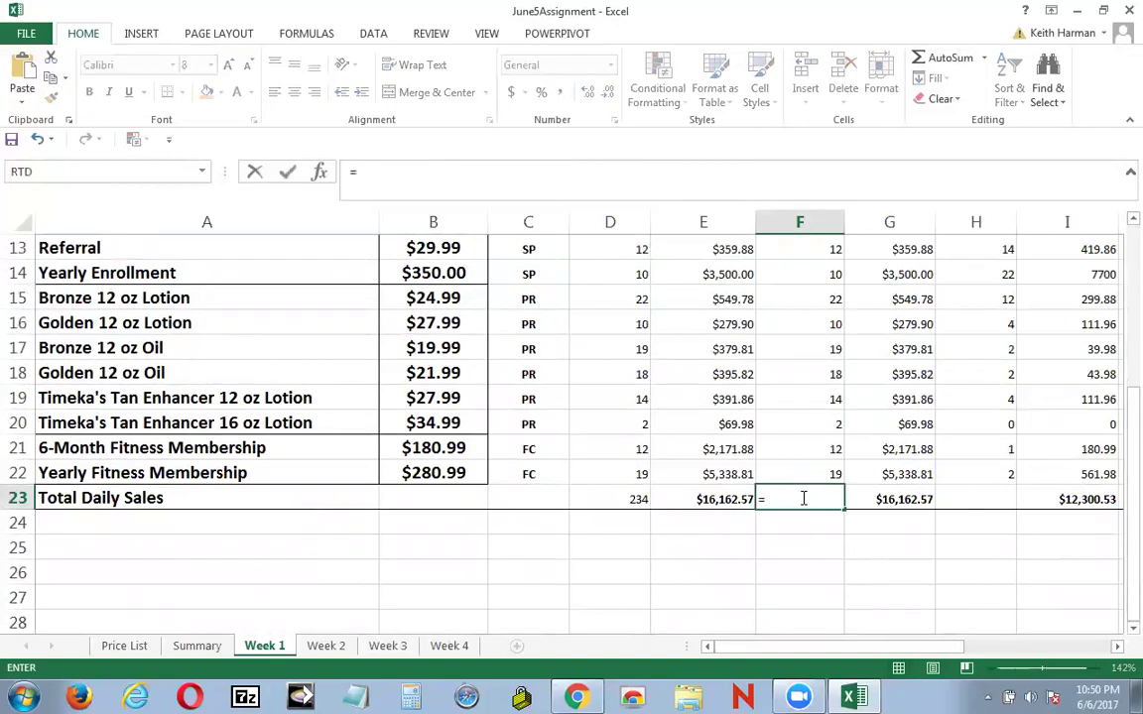
scroll(804, 499, "up", 4)
left_click(785, 399)
left_click_drag(785, 400, 795, 568)
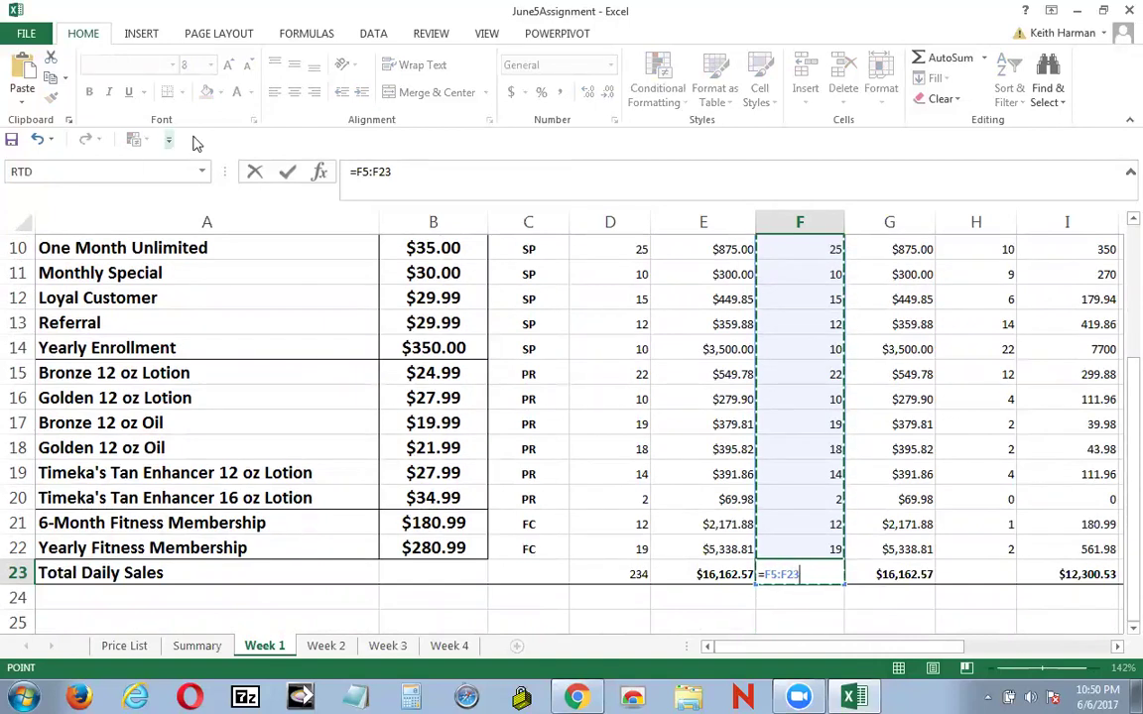
left_click(288, 176)
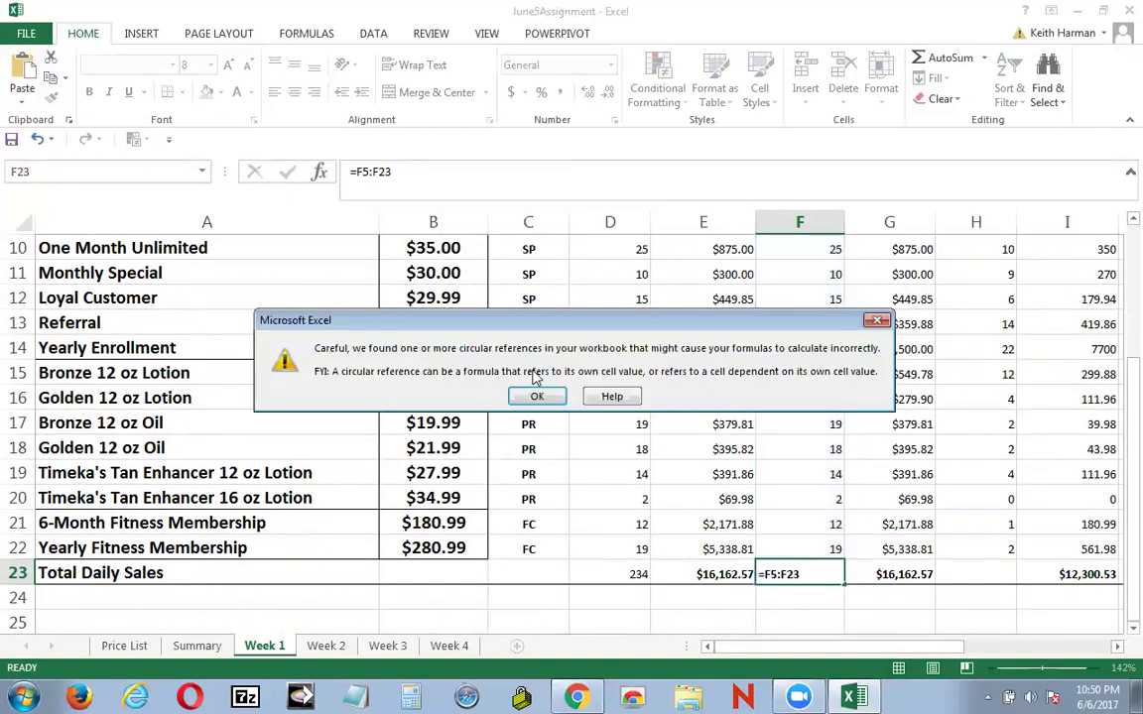
left_click(535, 396)
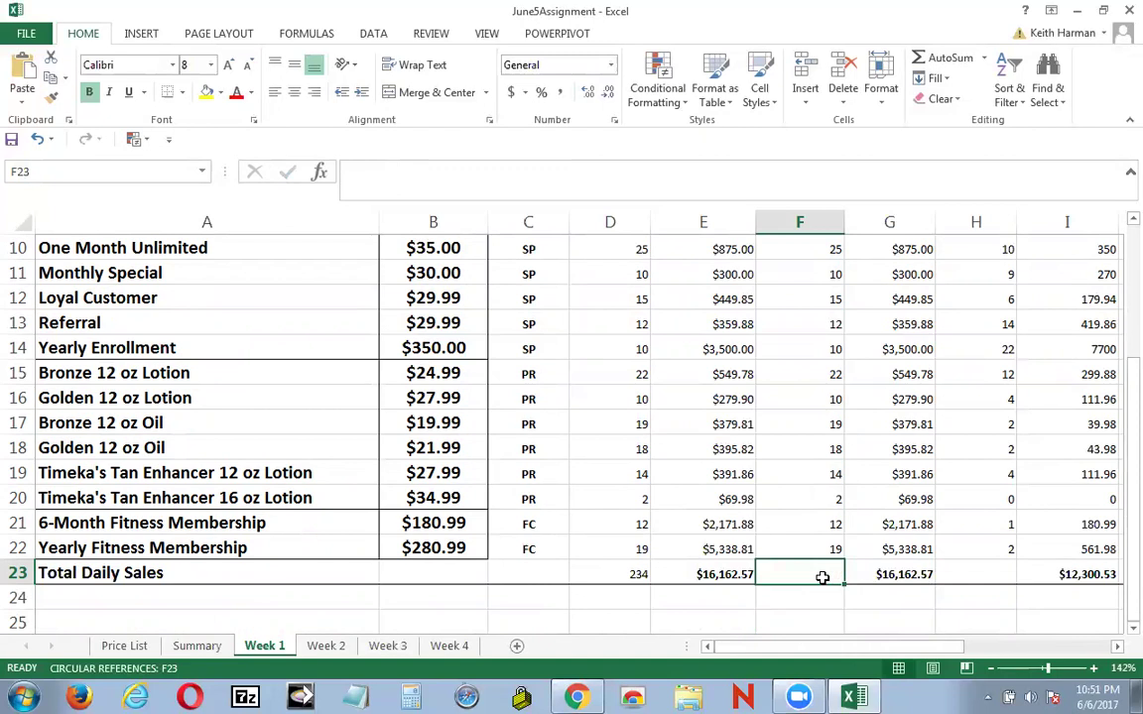
Step: Total the Monday Units column in F23 with the formula =SUM(F5:F22)
scroll(821, 578, "up", 3)
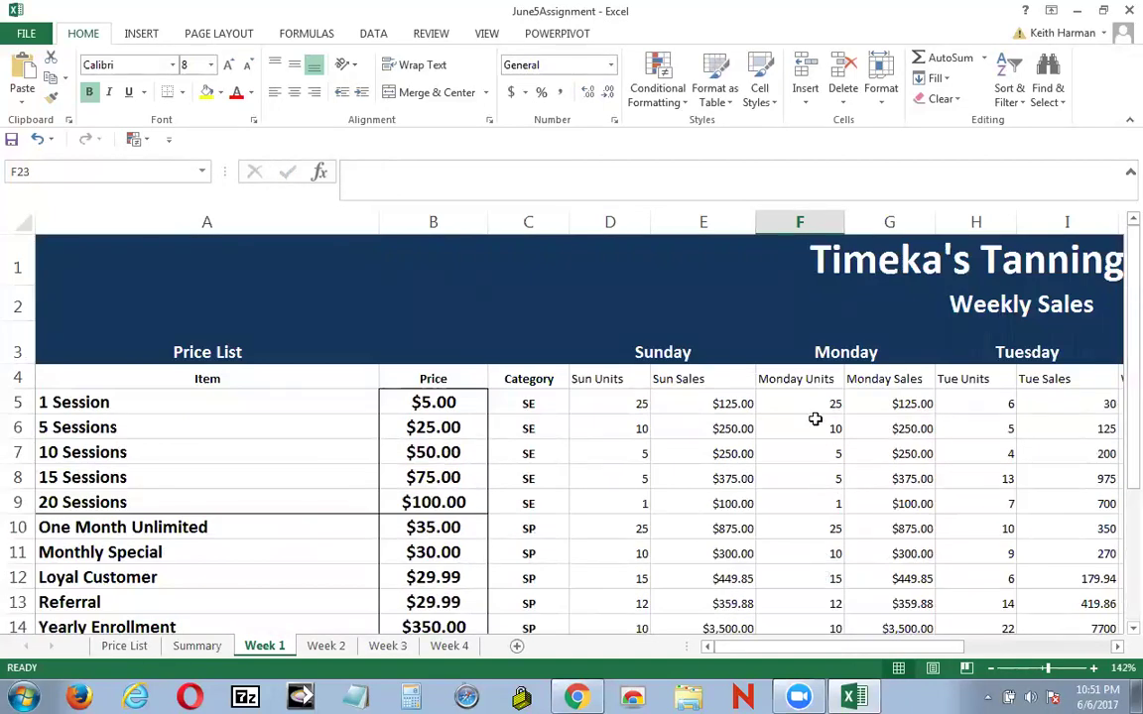
scroll(814, 419, "down", 5)
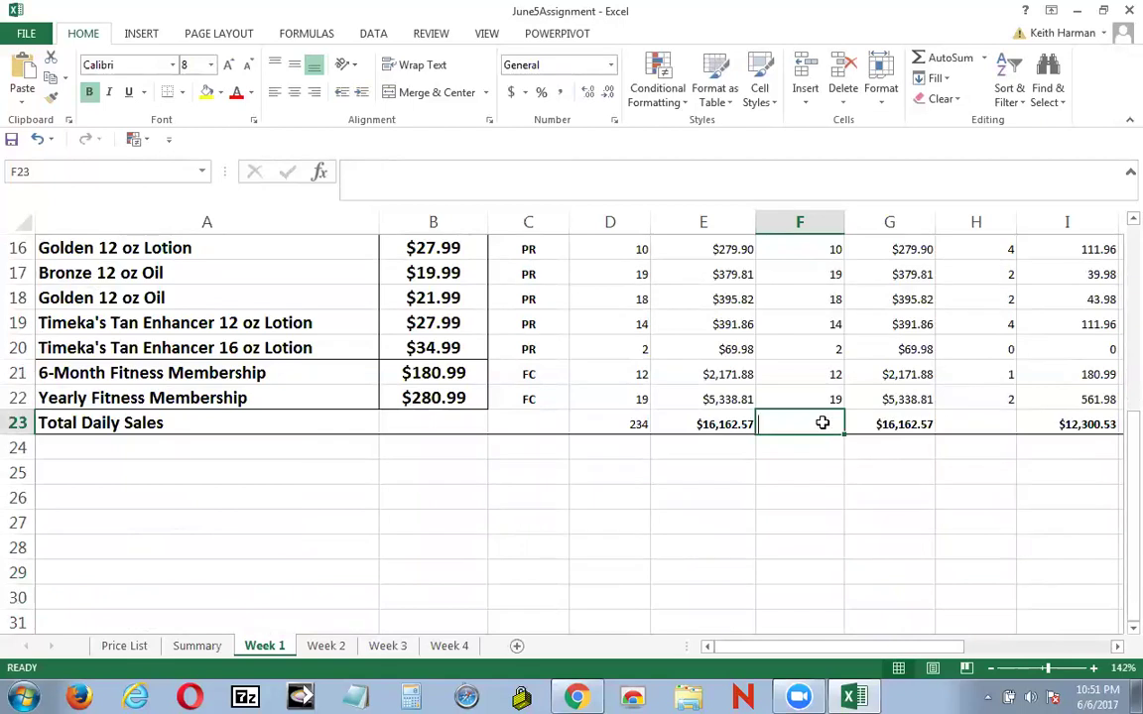
type("=sum(")
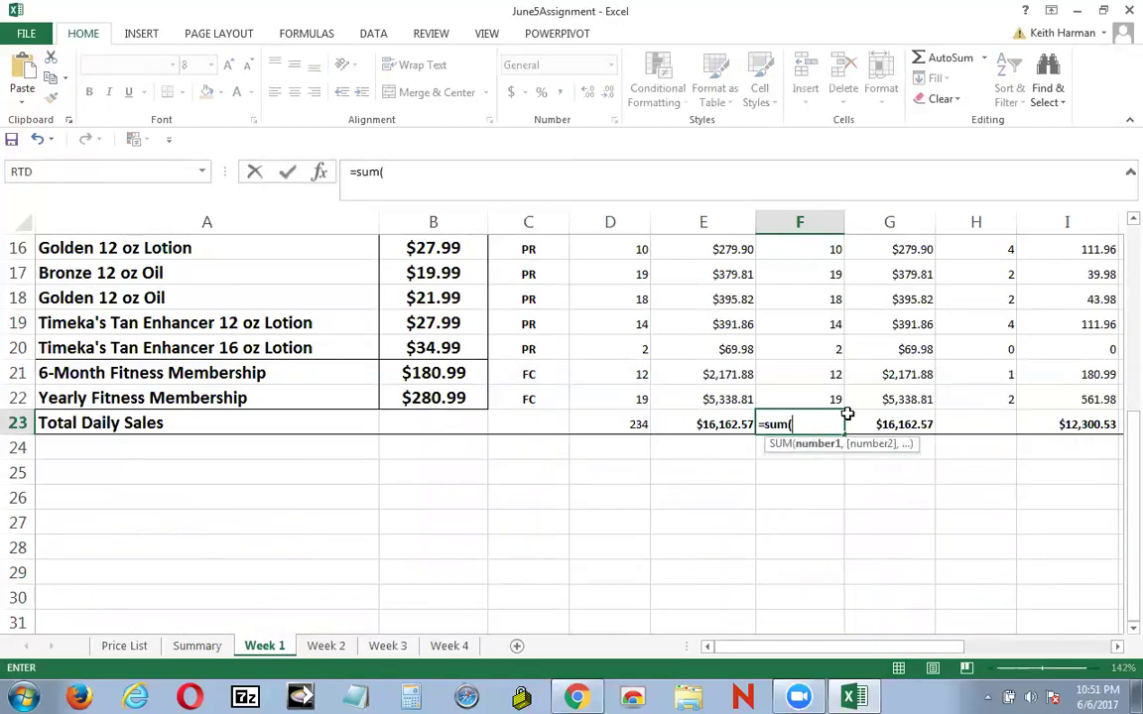
scroll(847, 413, "up", 5)
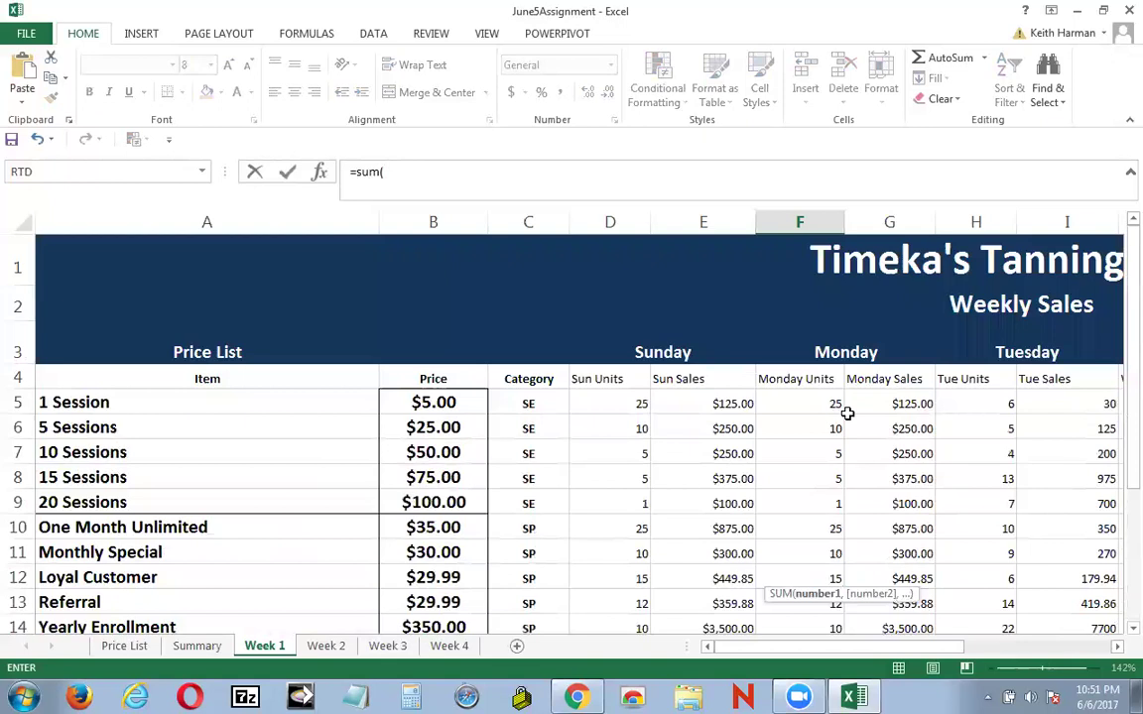
left_click(803, 404)
left_click_drag(802, 404, 817, 588)
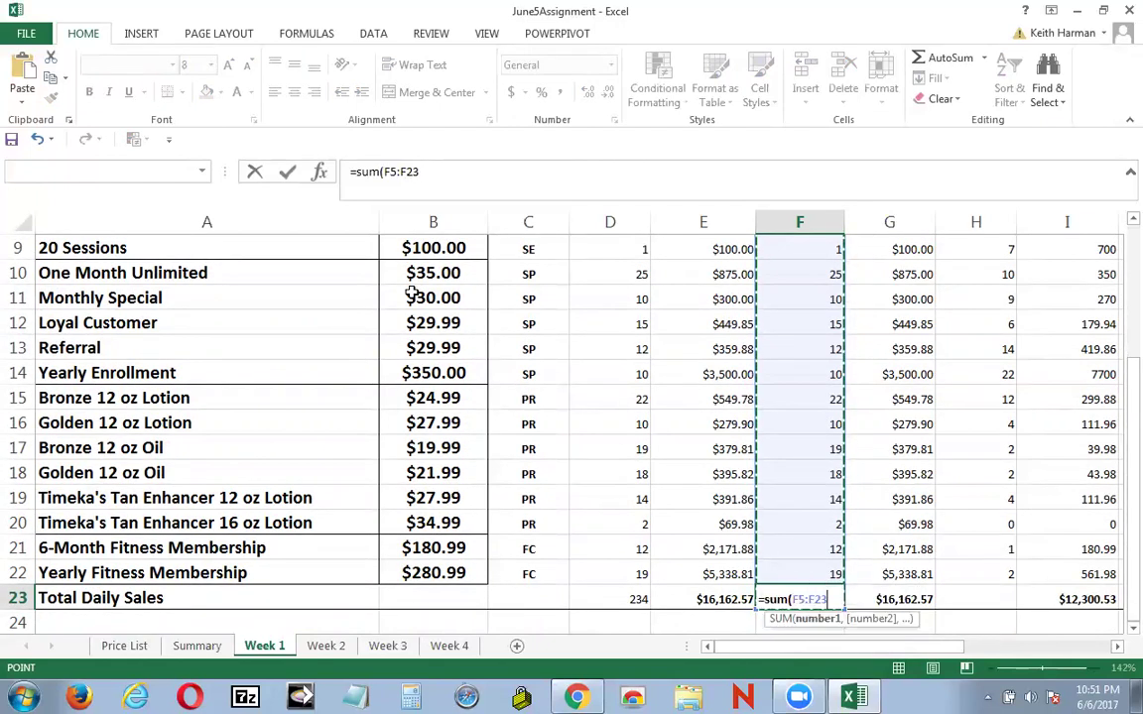
left_click(436, 175)
key("BackSpace")
type("2)")
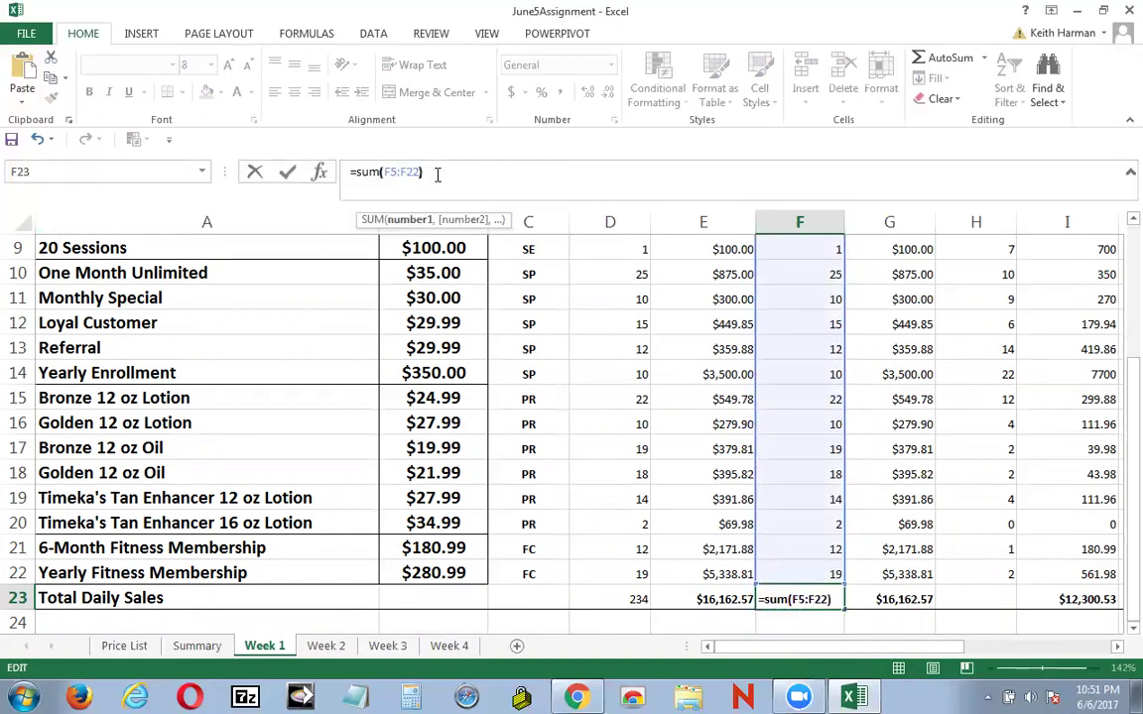
left_click(290, 175)
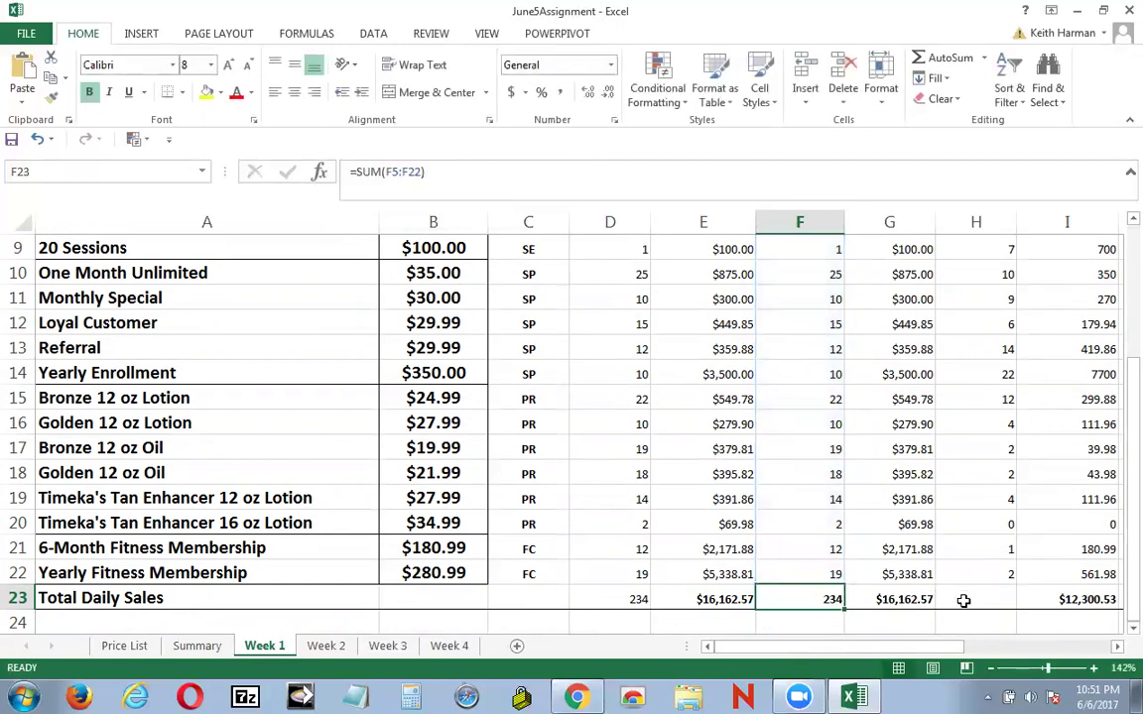
Step: Total the Tue Units column in H23 with the formula =SUM(H5:H22)
left_click(1109, 649)
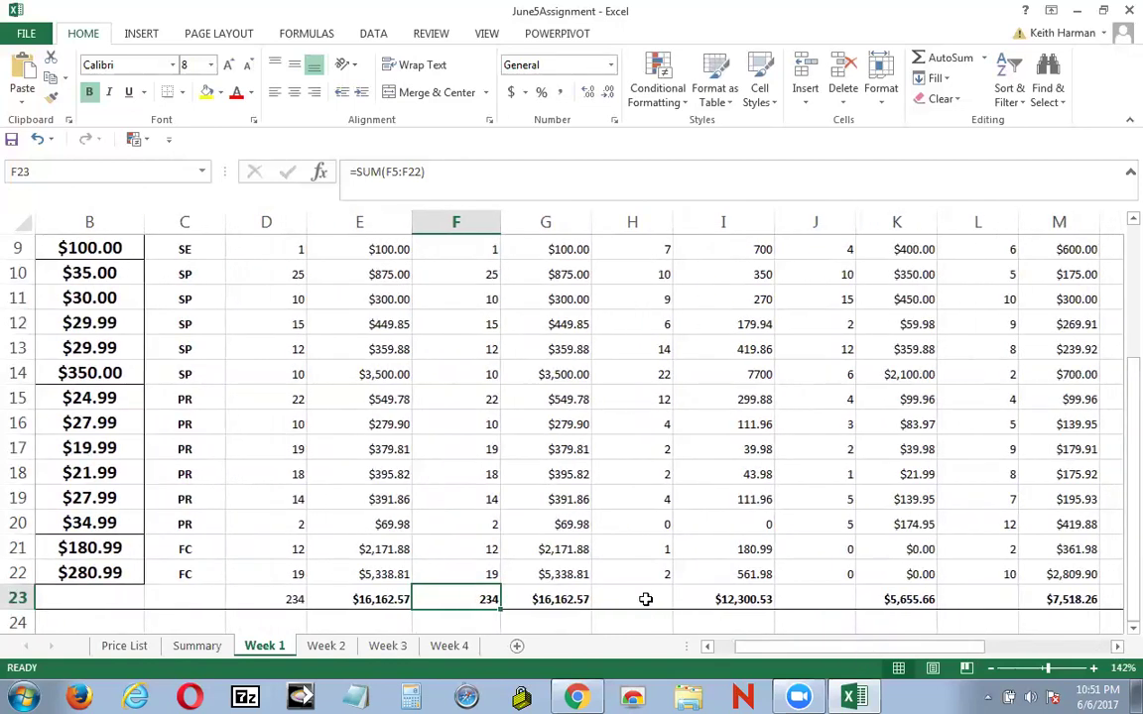
left_click(645, 599)
scroll(645, 599, "up", 3)
scroll(625, 496, "down", 4)
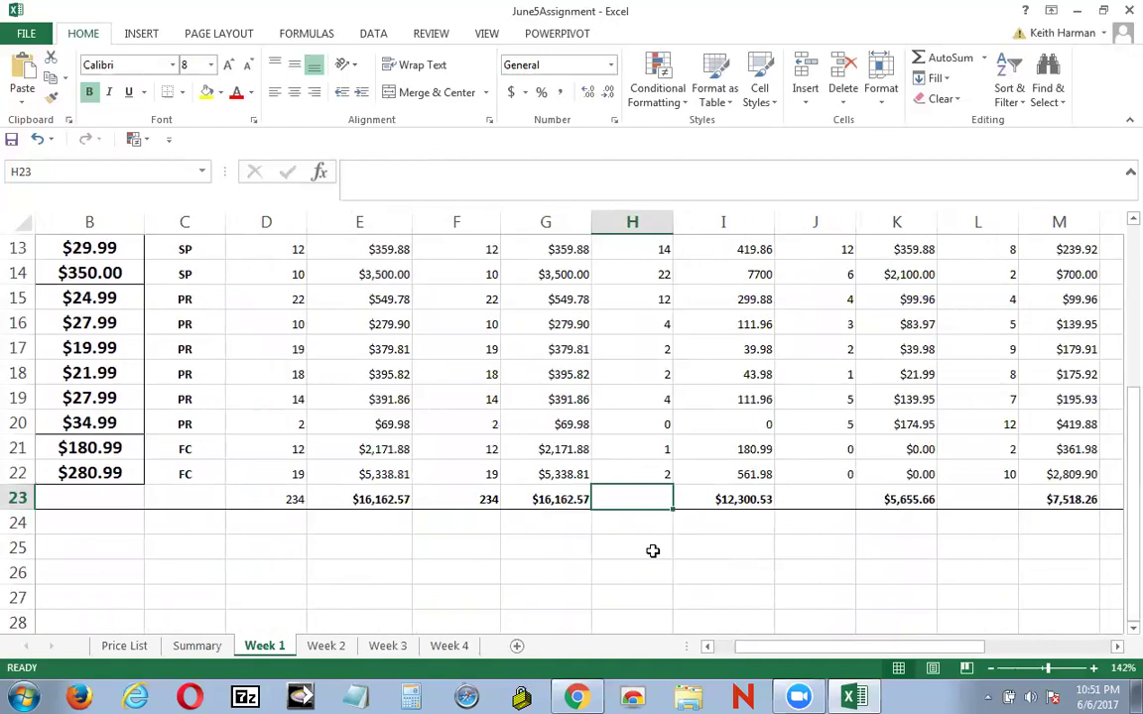
type("=sum(")
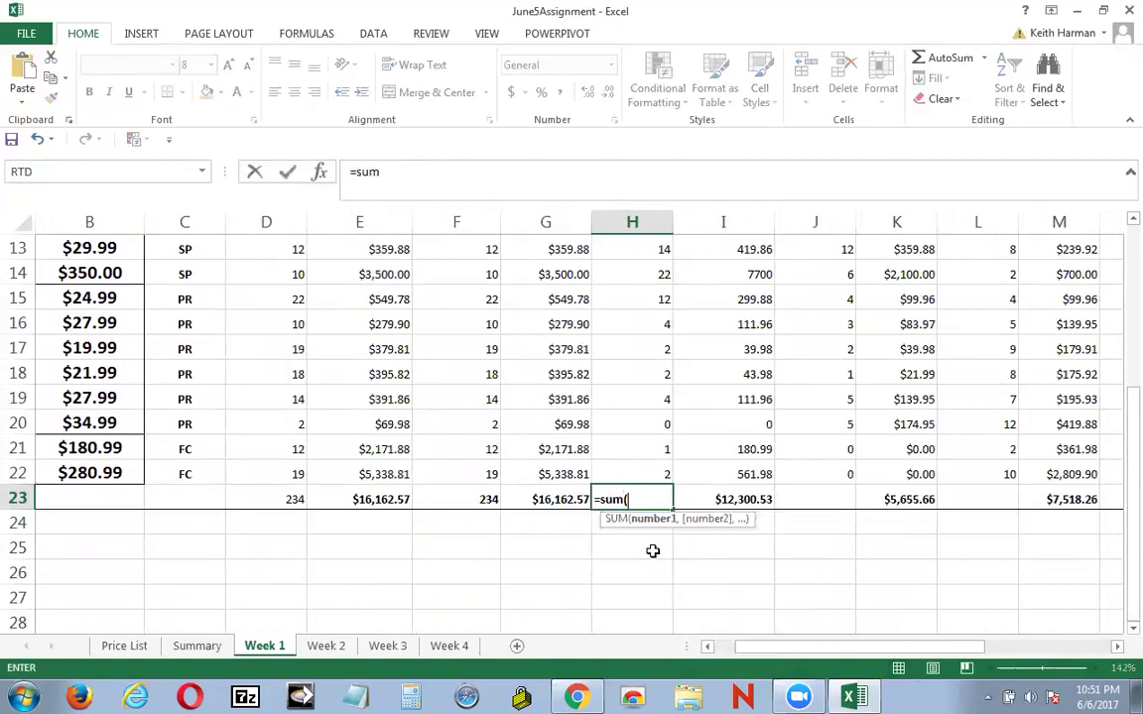
scroll(653, 550, "up", 4)
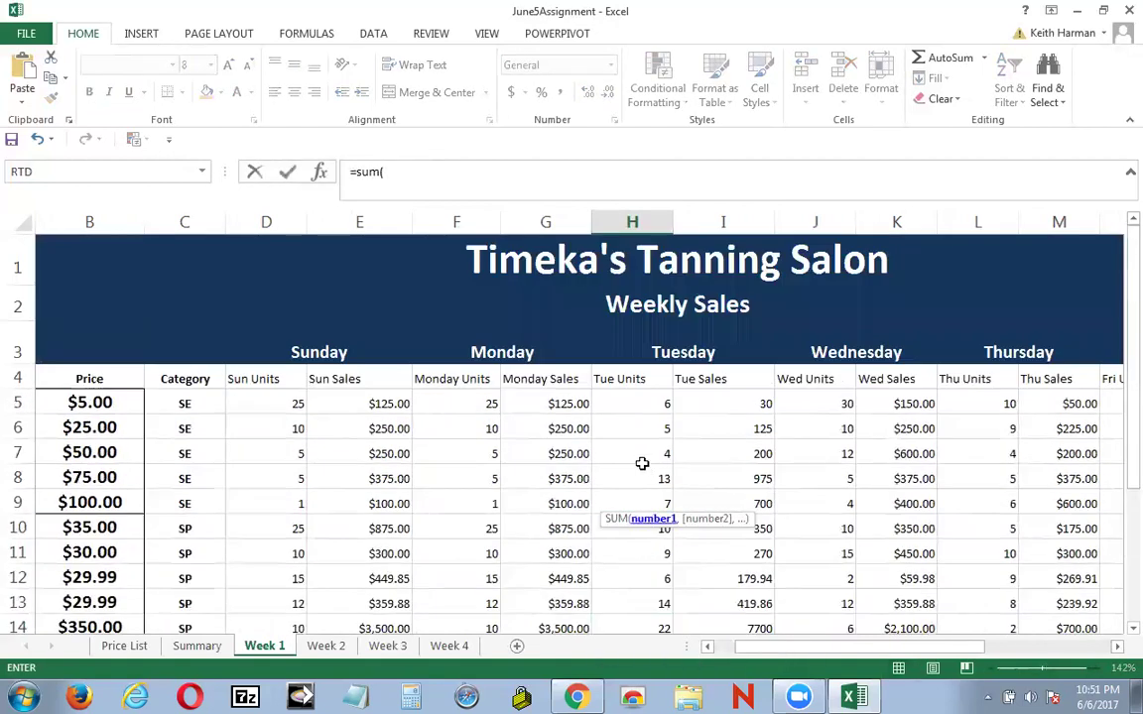
left_click_drag(637, 405, 640, 577)
left_click(287, 172)
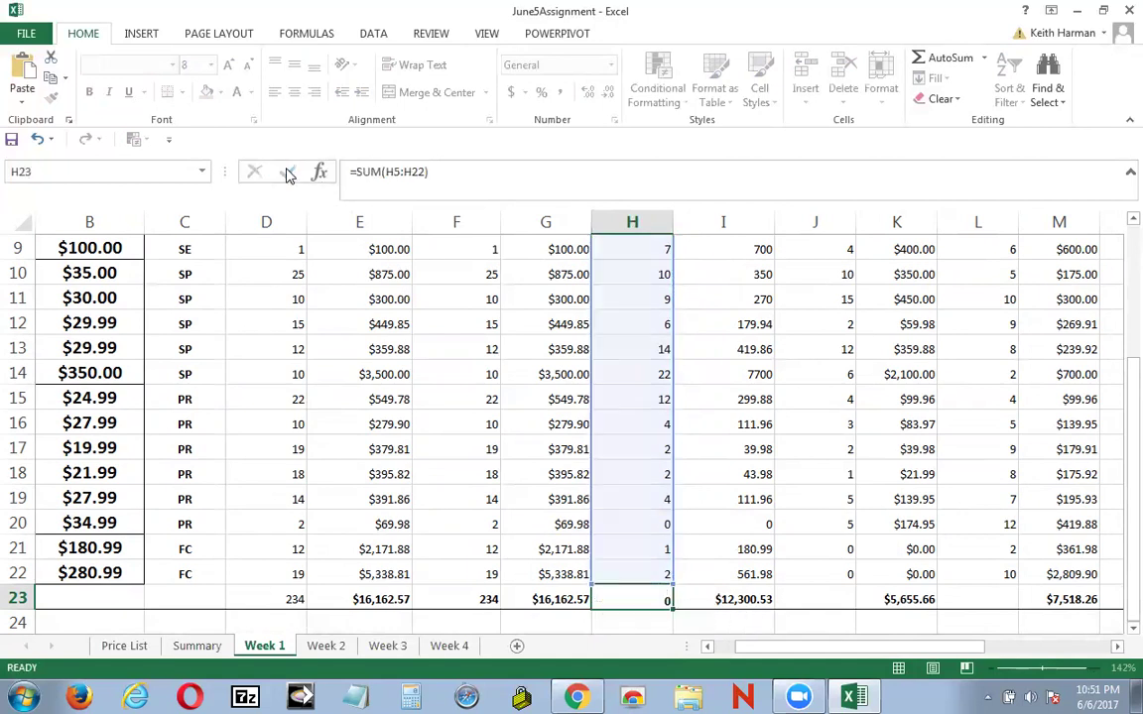
Step: Total the Wed Units column in J23 with the formula =SUM(J5:J22)
left_click(844, 599)
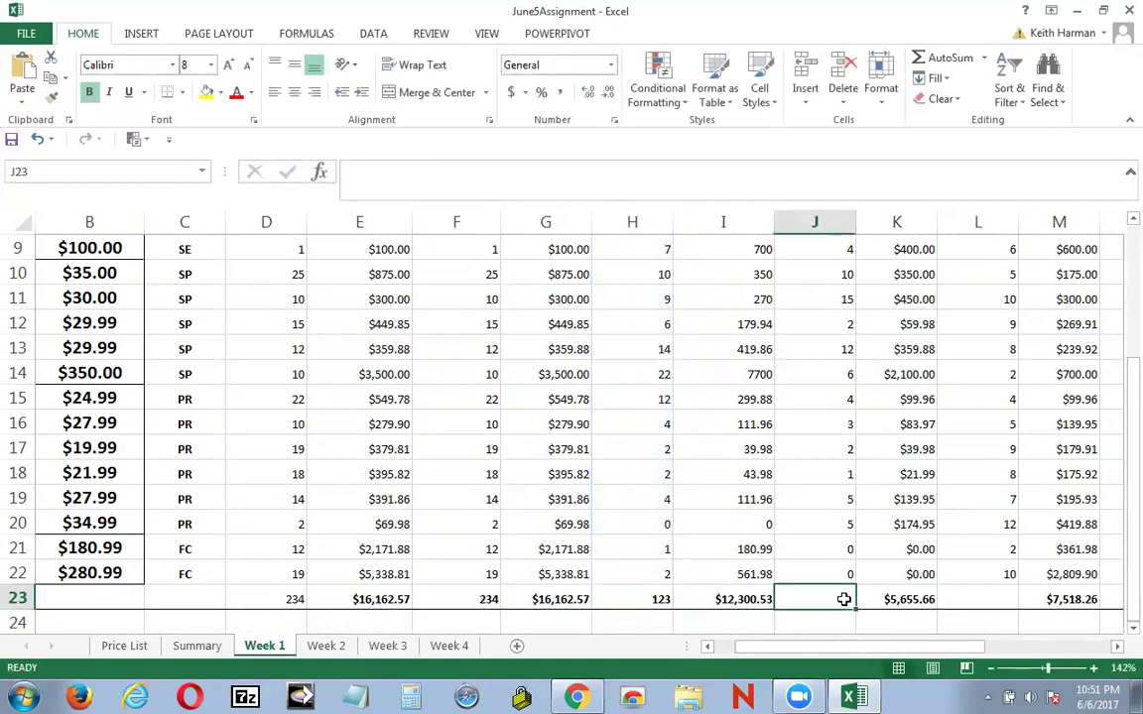
scroll(843, 598, "up", 2)
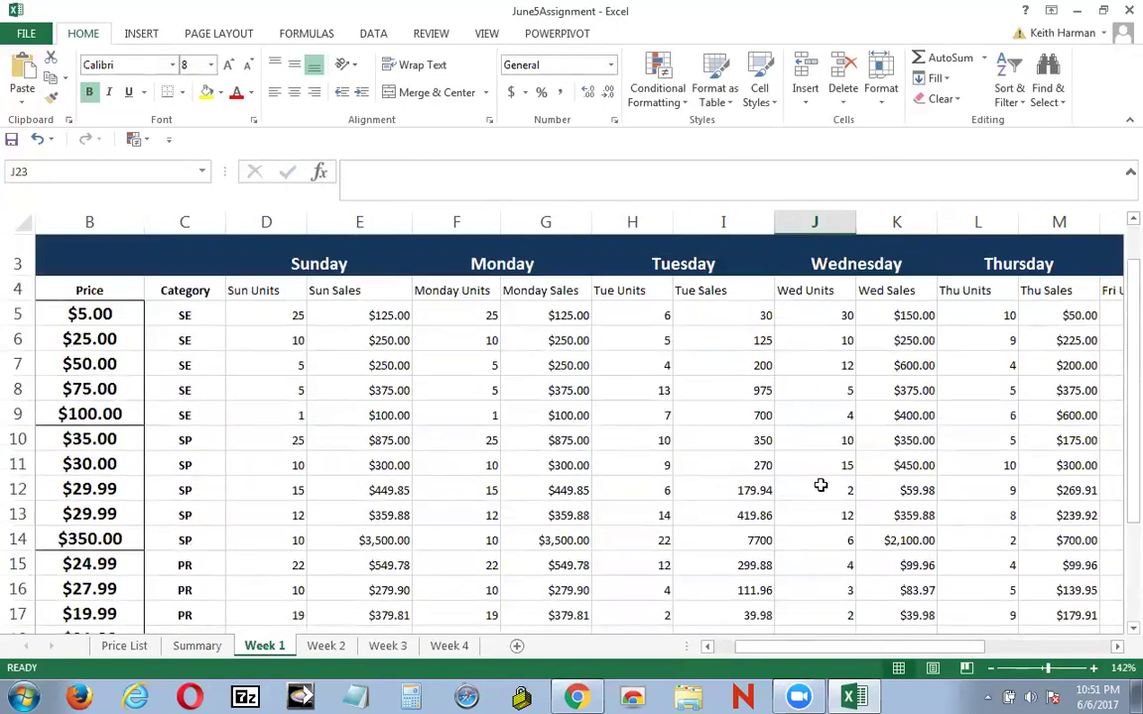
scroll(827, 513, "down", 3)
type("=s")
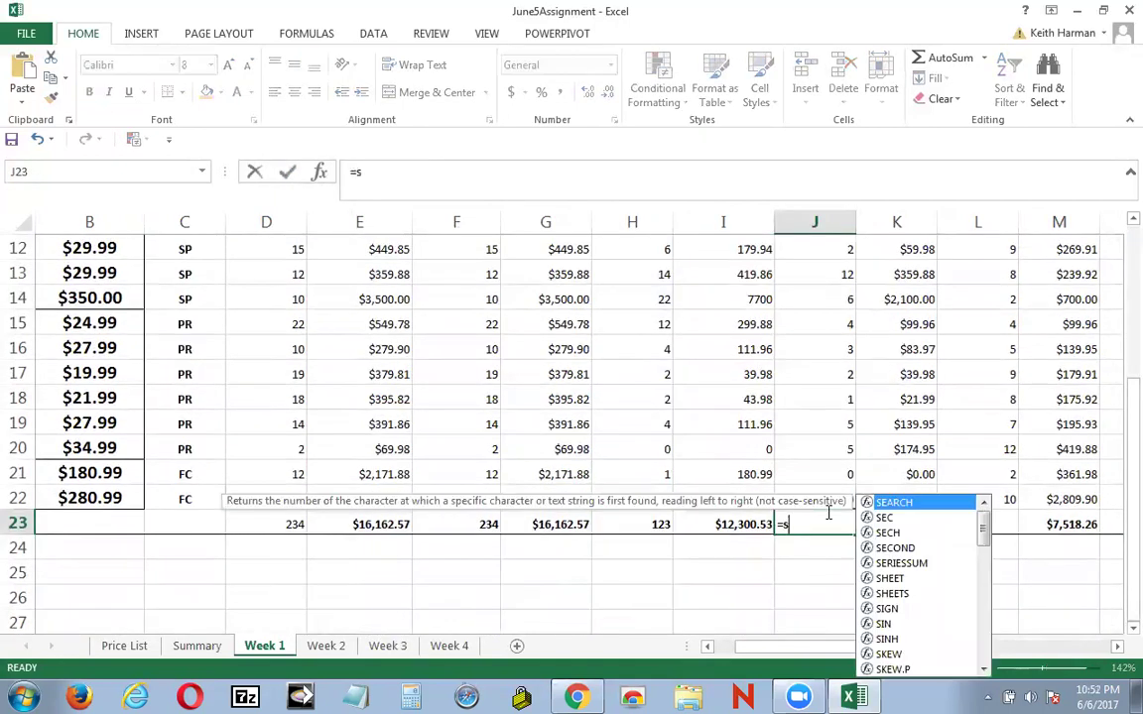
type("um(")
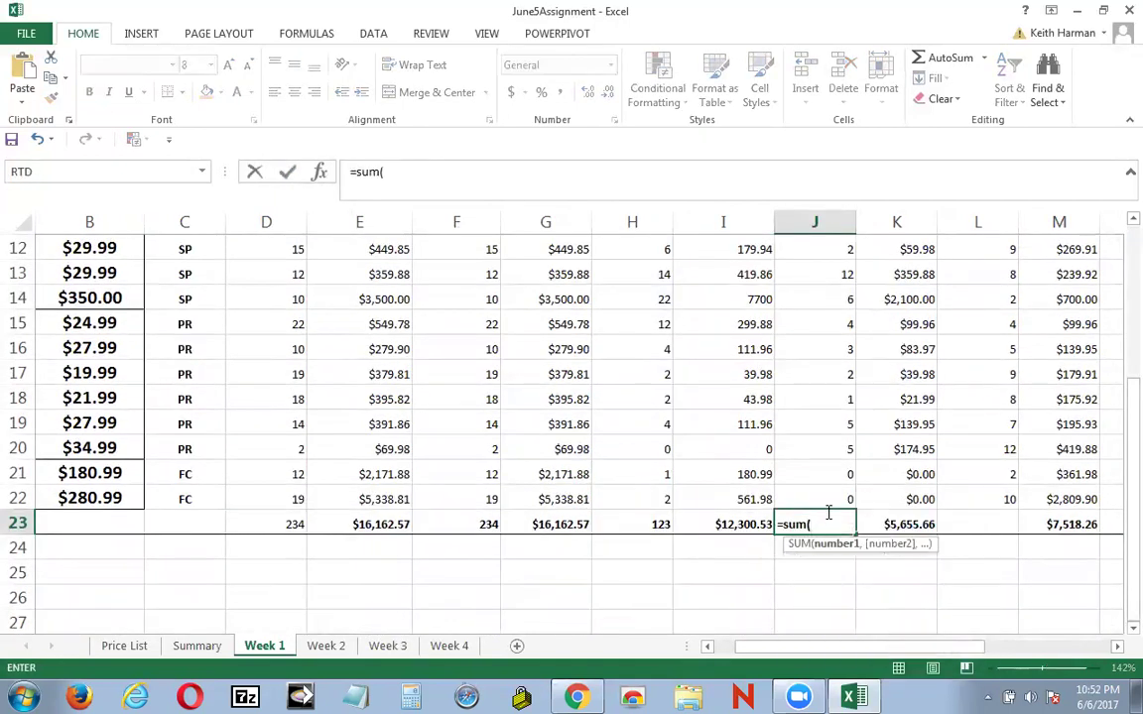
scroll(828, 512, "up", 4)
left_click_drag(809, 401, 830, 581)
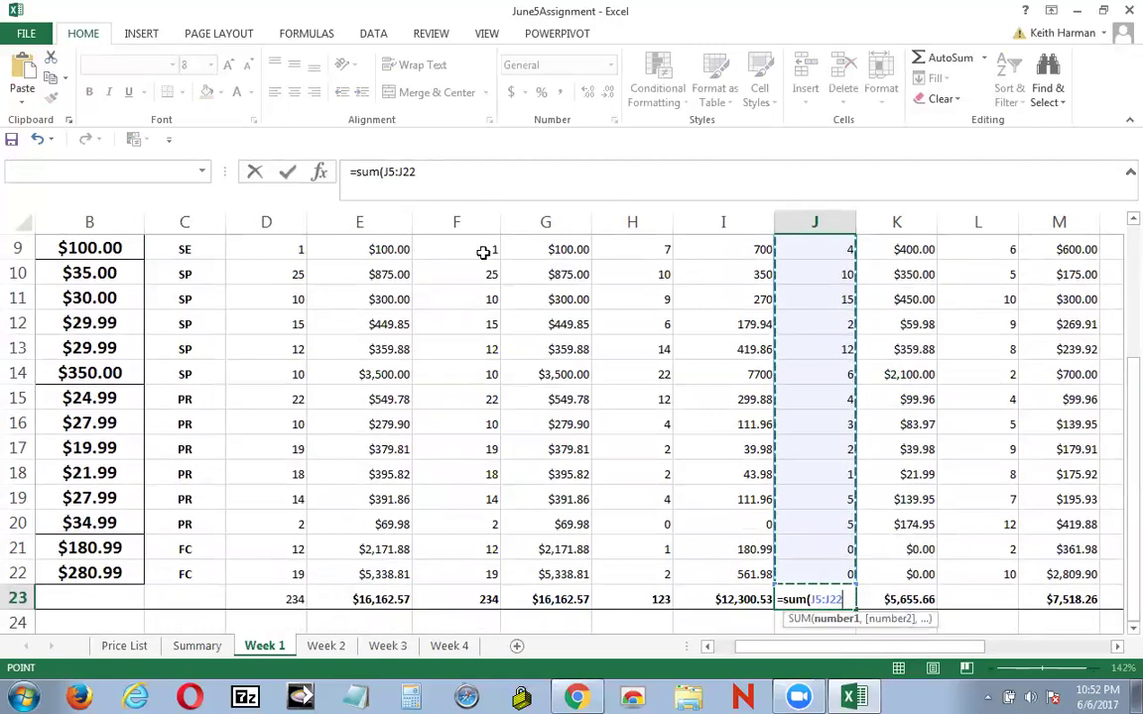
left_click(287, 173)
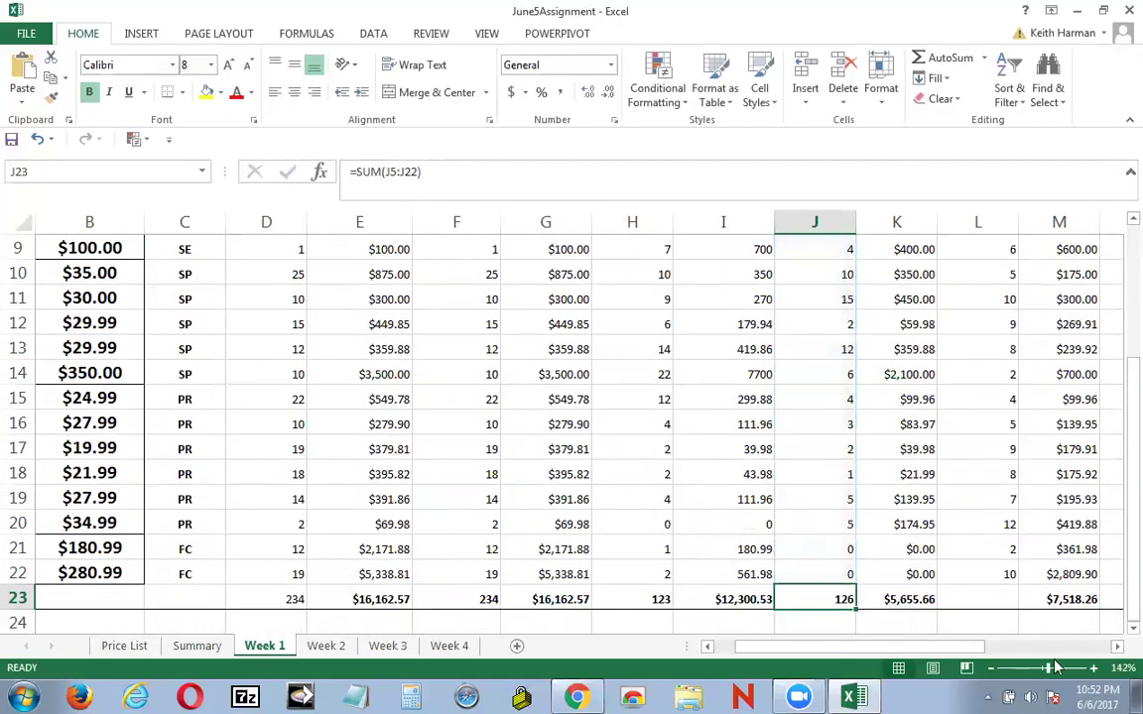
Step: Total the Thu Units column in L23 with the formula =SUM(L5:L22)
scroll(995, 541, "up", 3)
scroll(989, 607, "down", 2)
left_click_drag(937, 646, 982, 646)
scroll(938, 606, "up", 2)
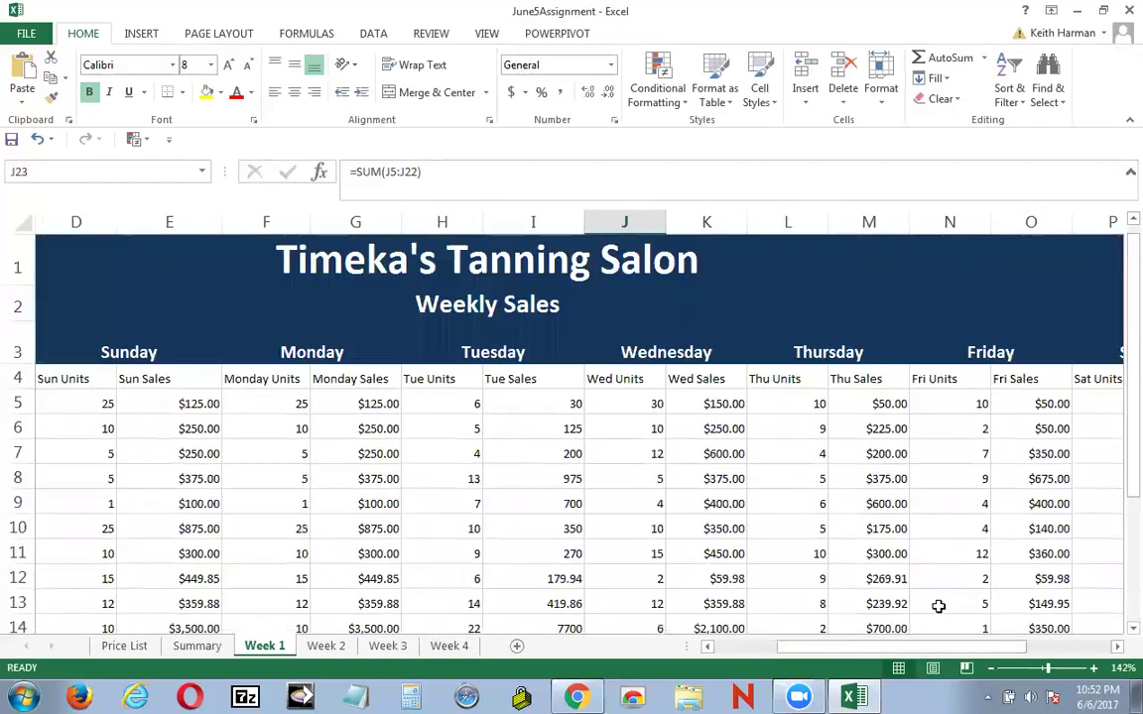
scroll(799, 483, "down", 3)
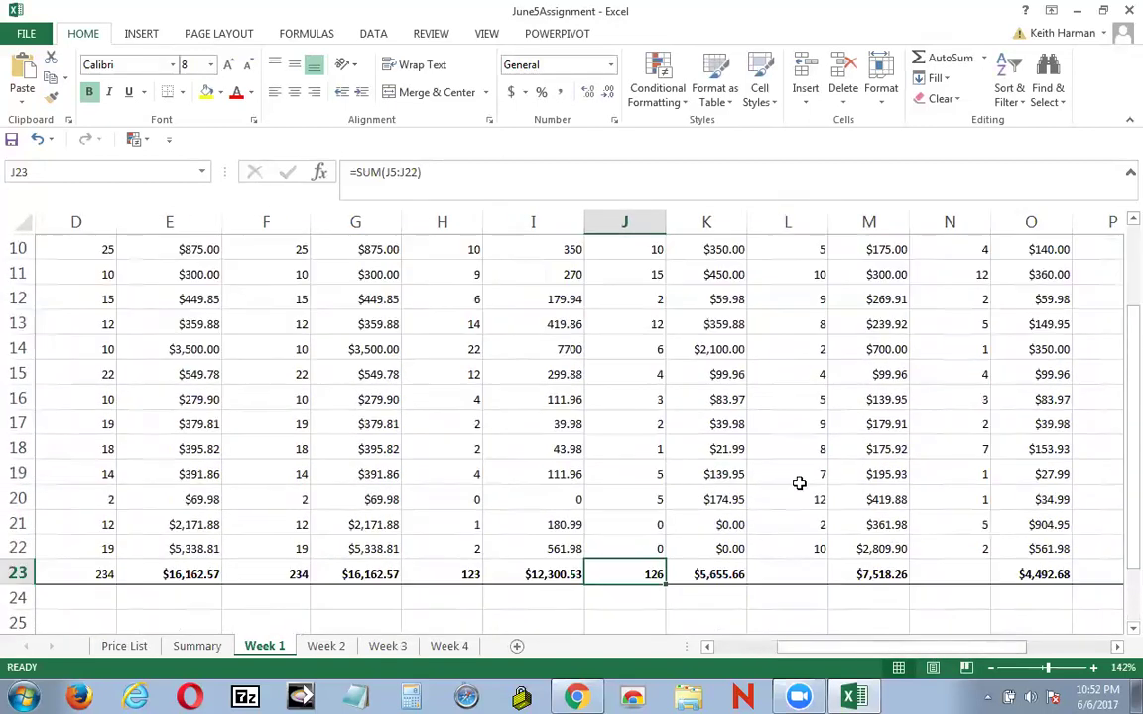
left_click(807, 565)
type("=")
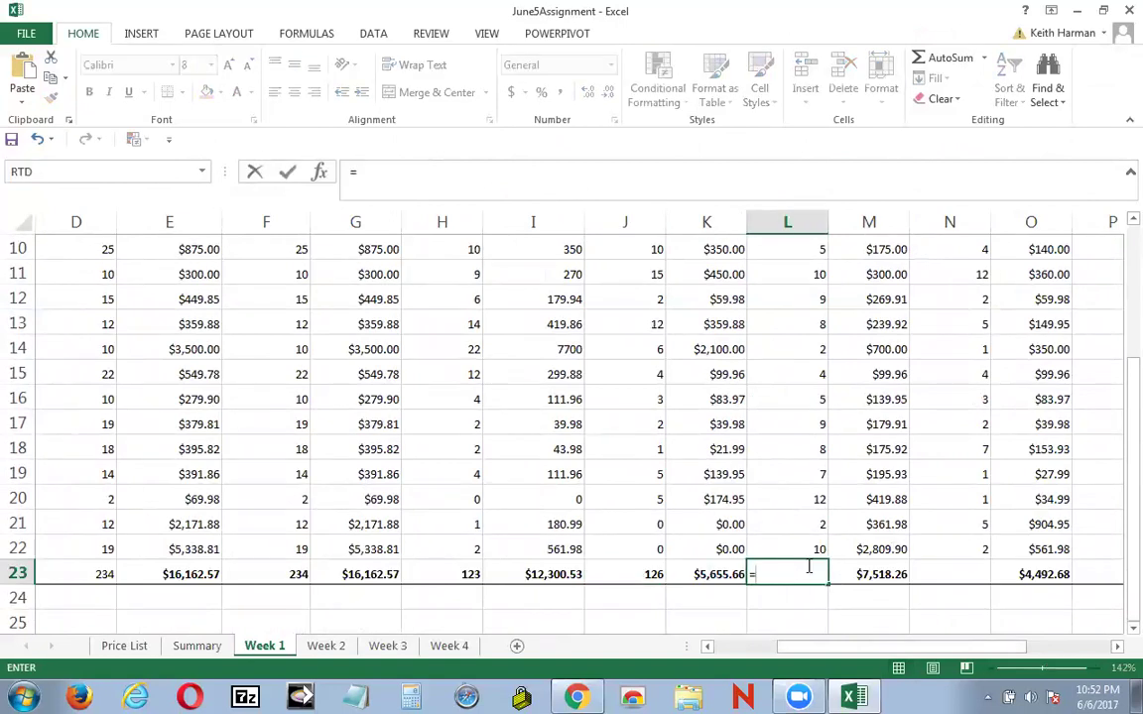
type("sum(")
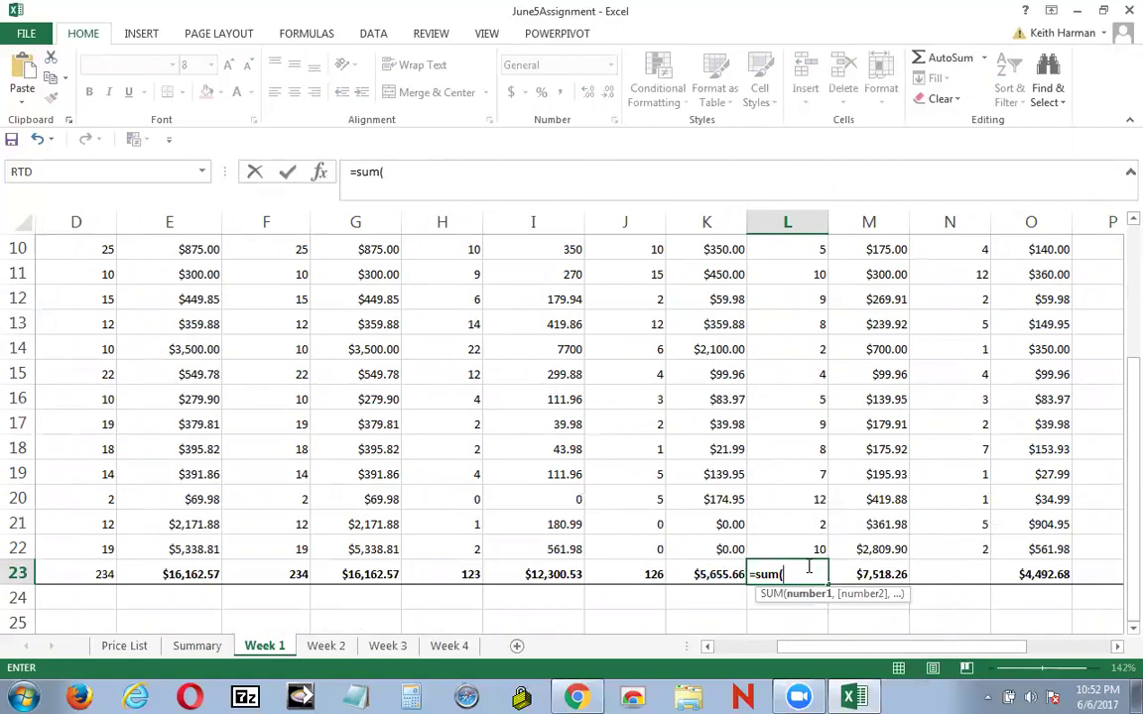
scroll(806, 566, "up", 3)
left_click(785, 404)
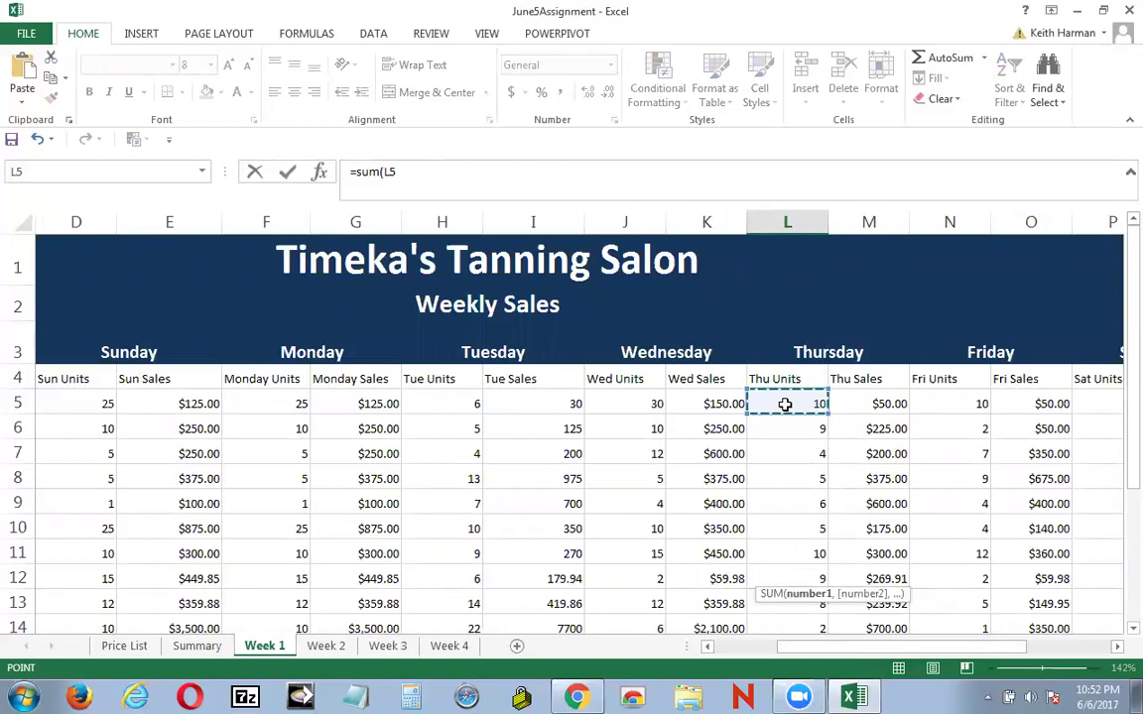
left_click_drag(784, 404, 793, 544)
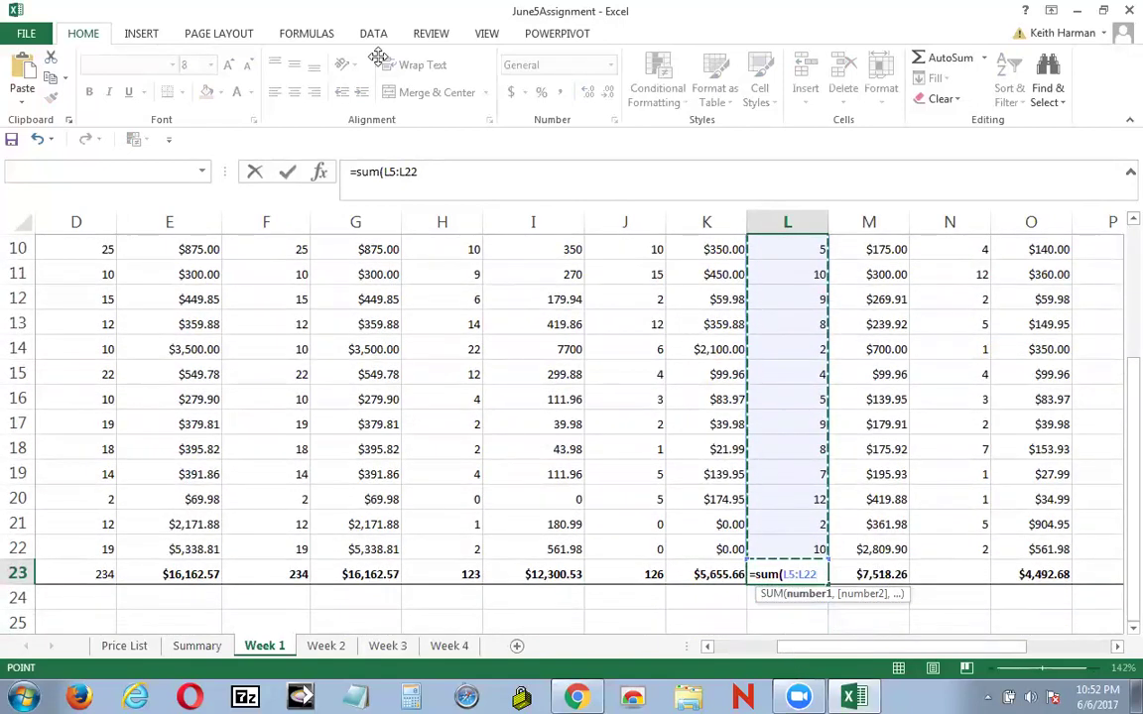
left_click(289, 174)
Step: Total the Fri Units column in N23 of Week 1 with the formula =SUM(N5:N22)
scroll(944, 620, "up", 2)
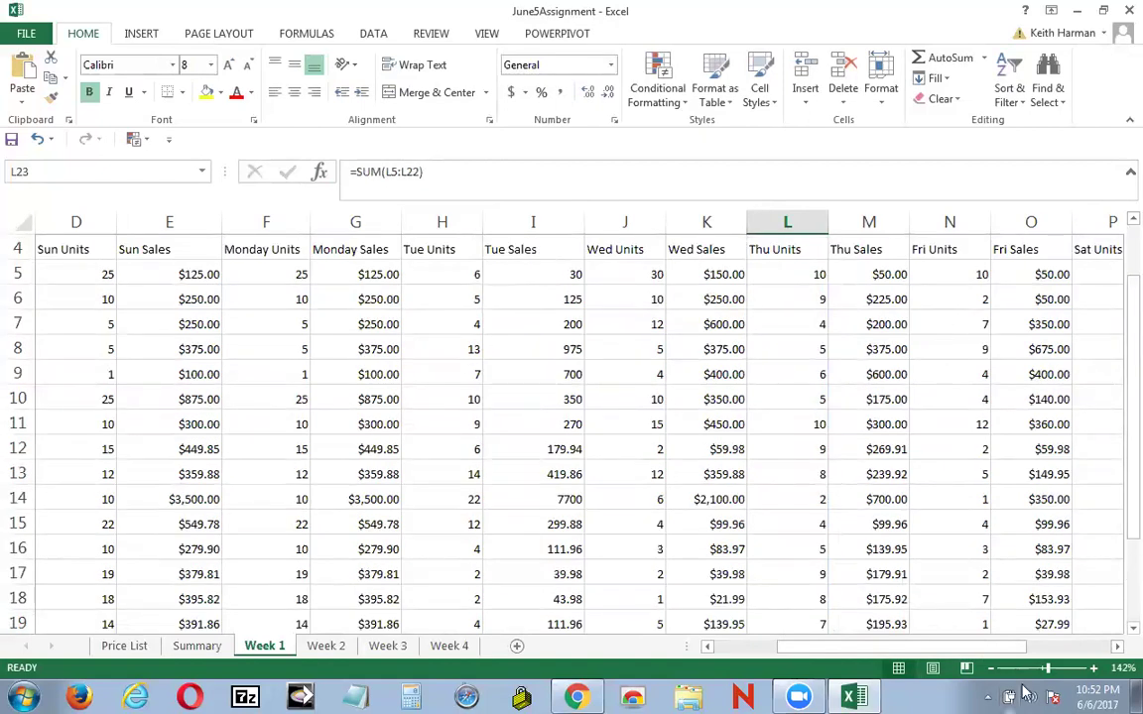
left_click(1116, 647)
scroll(903, 622, "down", 2)
scroll(903, 622, "up", 1)
scroll(903, 622, "up", 1)
scroll(903, 622, "down", 2)
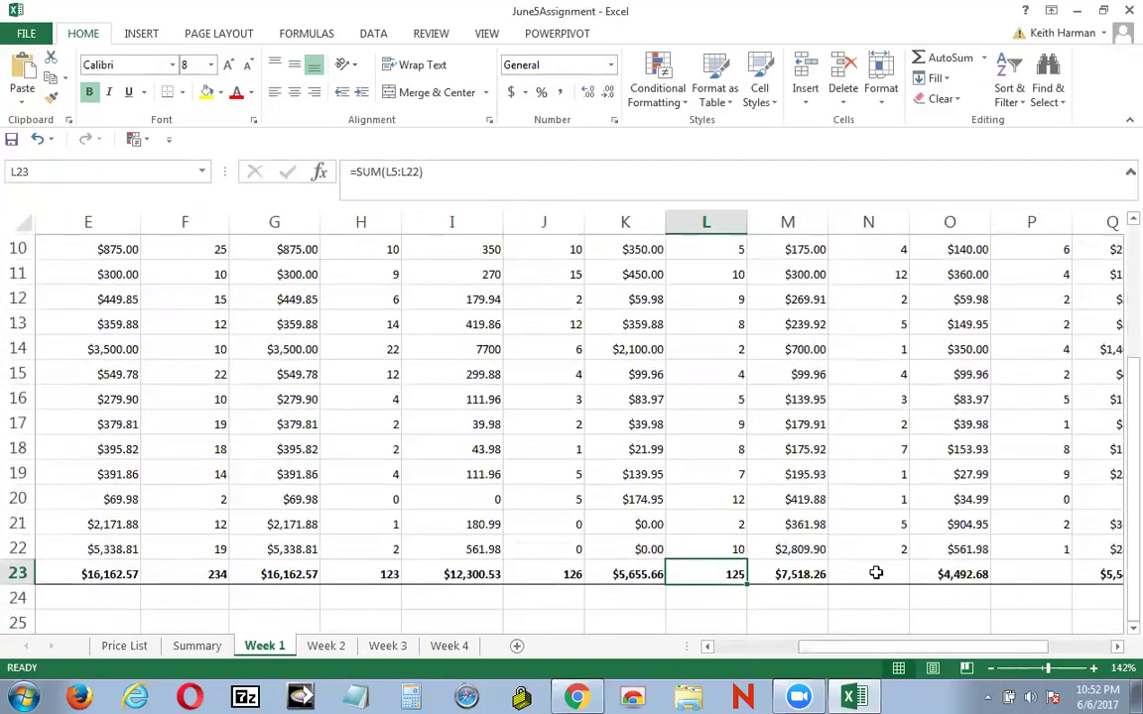
left_click(876, 573)
type("=sum(")
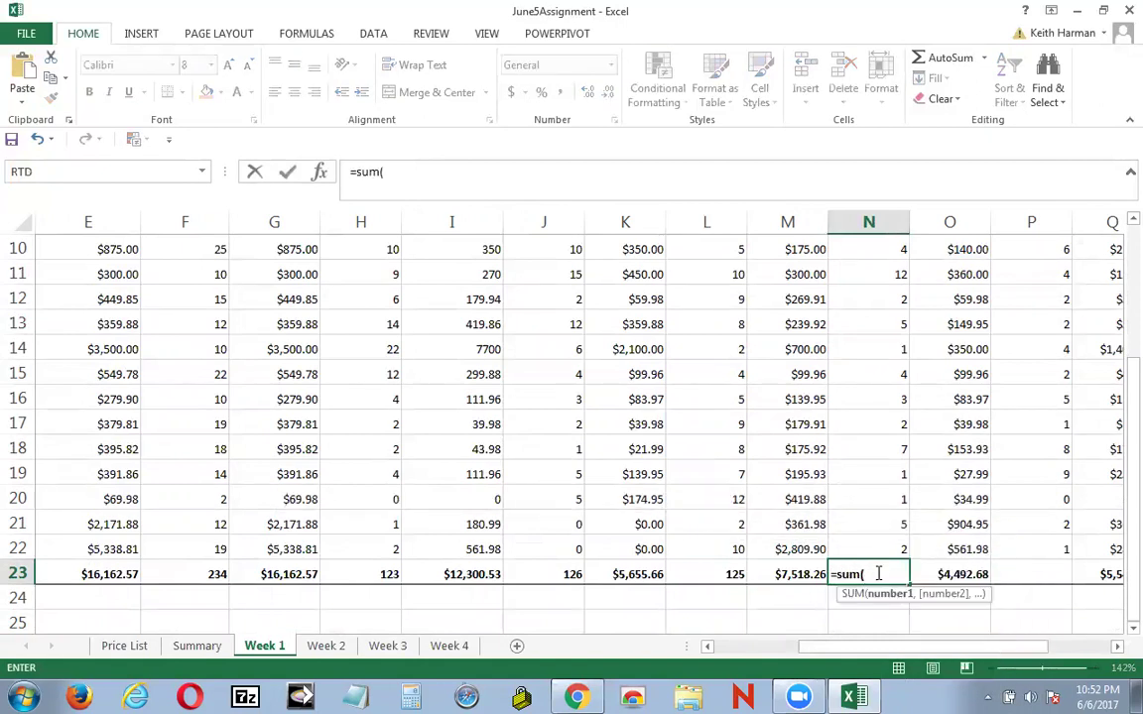
scroll(878, 573, "up", 3)
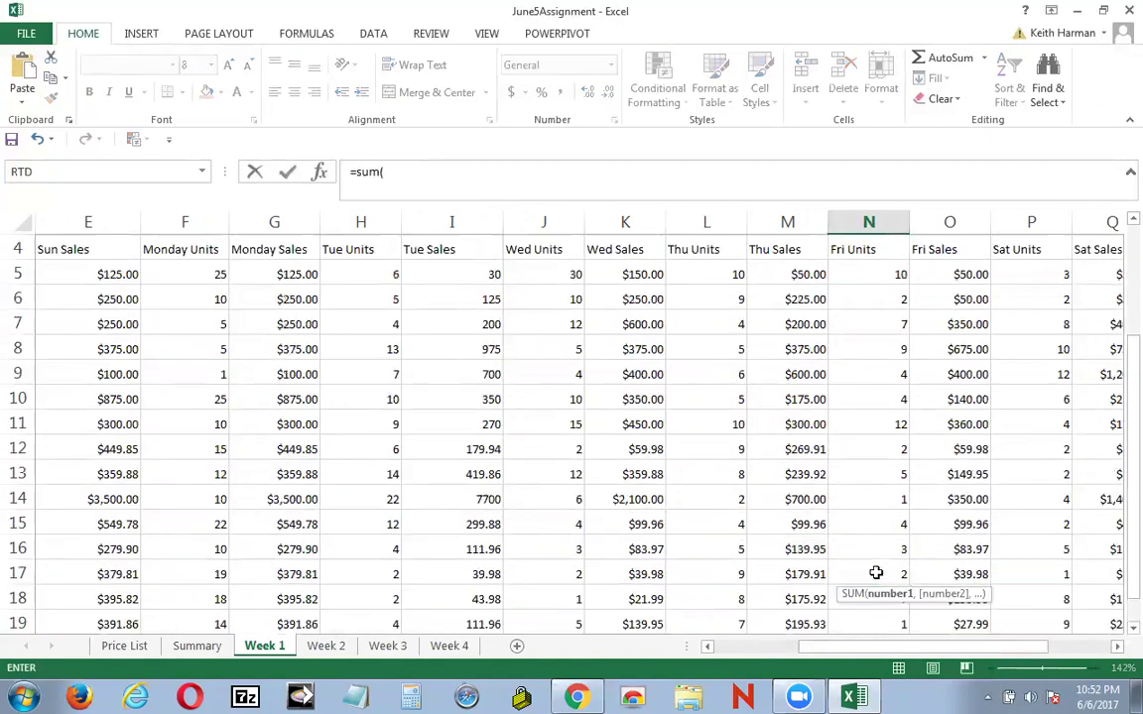
left_click_drag(865, 403, 868, 585)
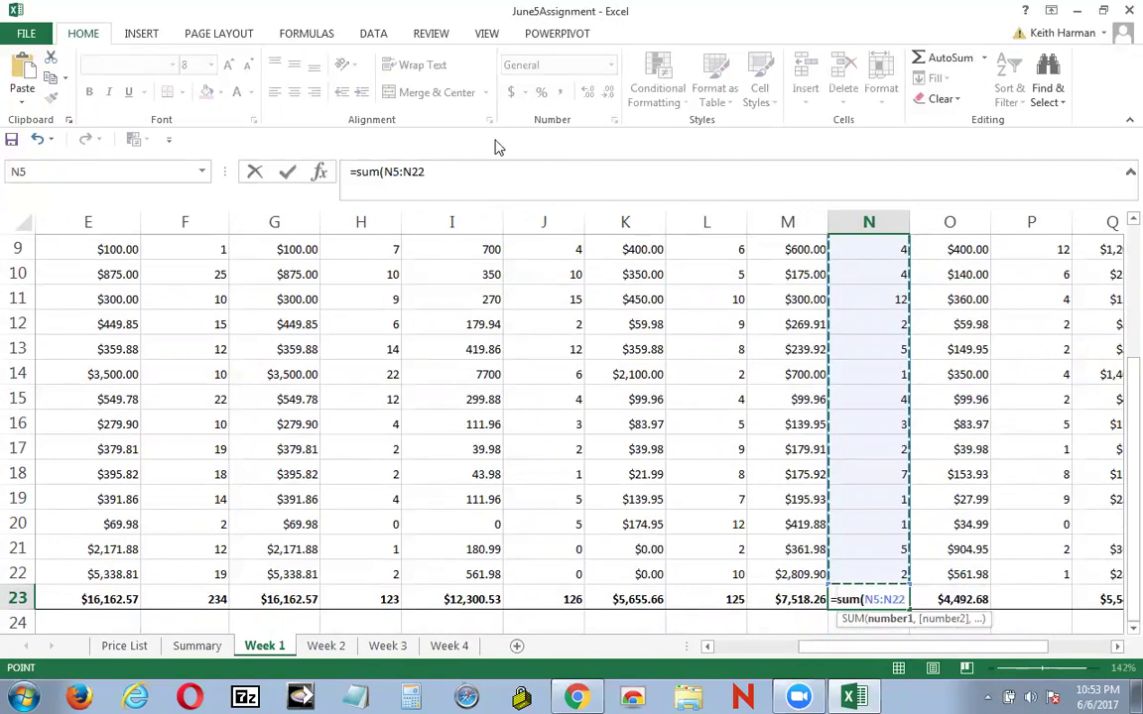
left_click(289, 173)
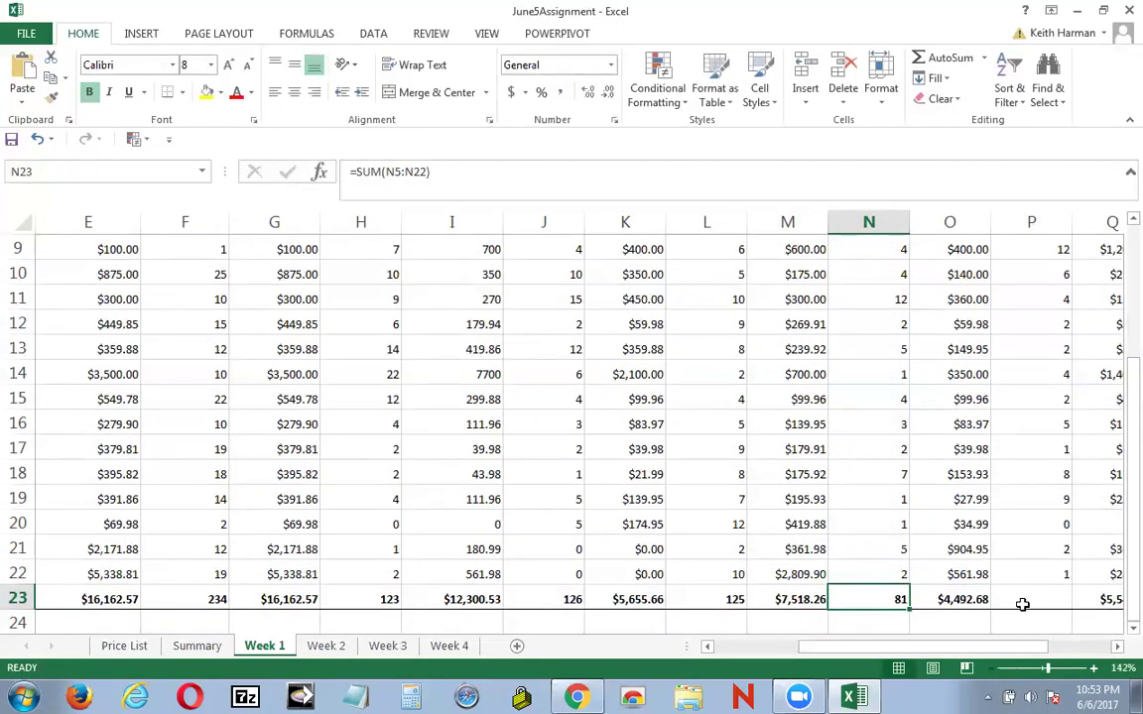
Step: Total the Sat Units column in P23 of Week 1 with the formula =SUM(P5:P22)
left_click(1115, 647)
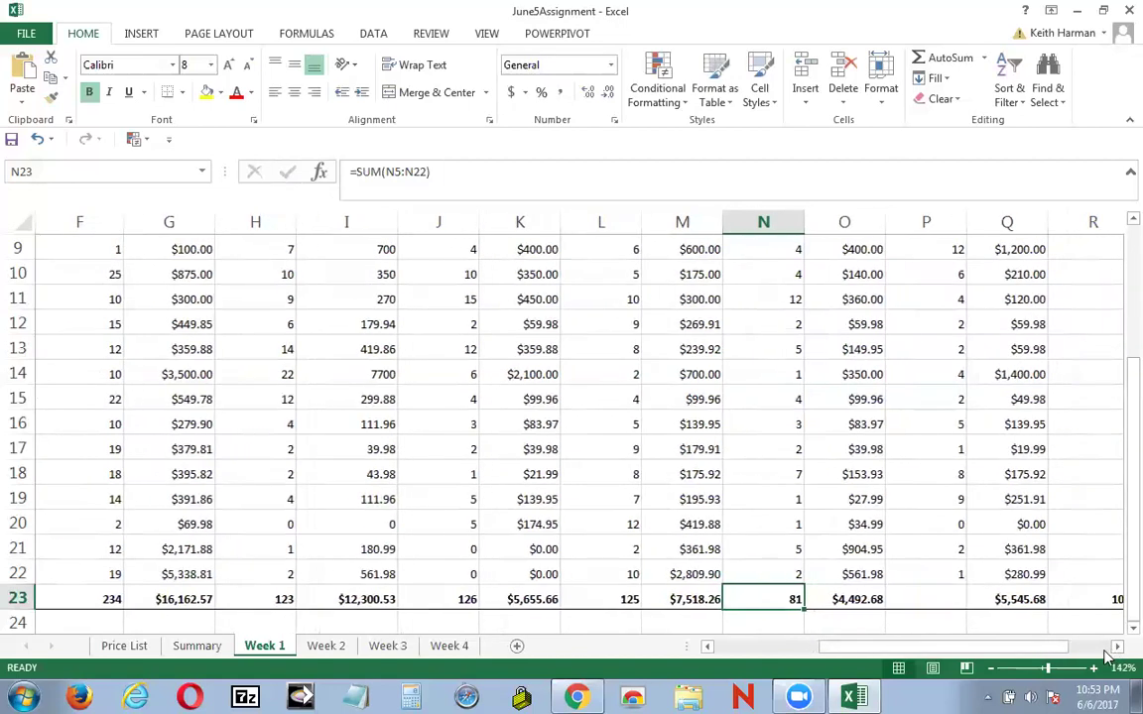
scroll(972, 541, "up", 3)
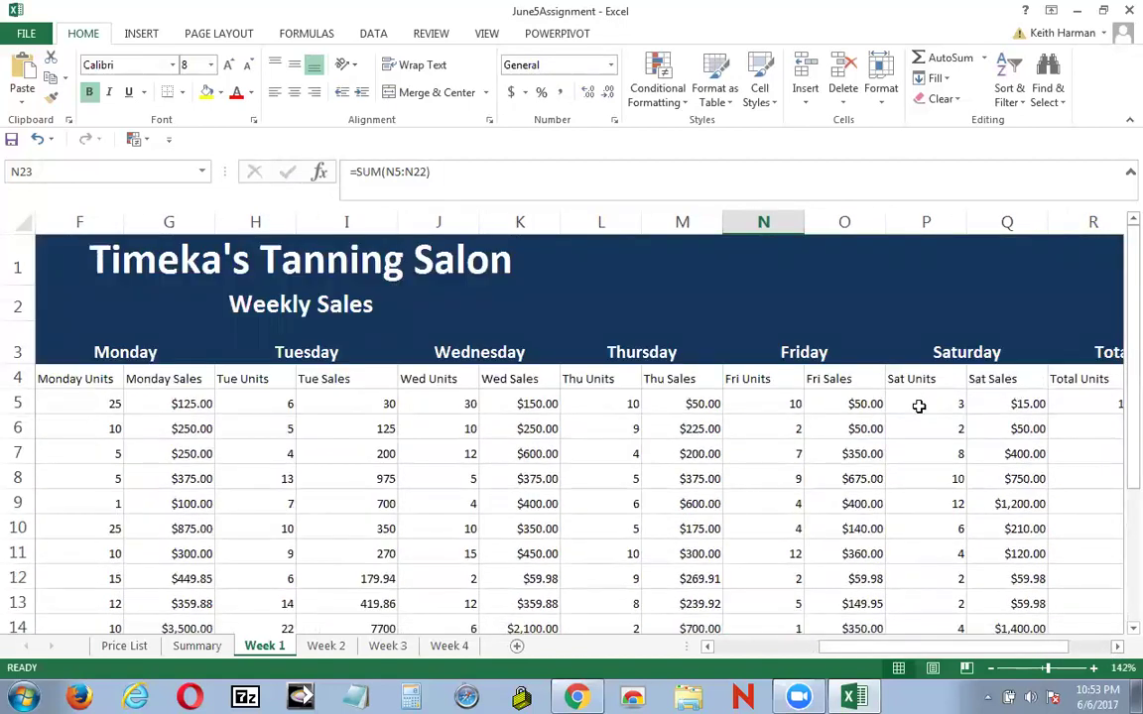
scroll(919, 405, "down", 4)
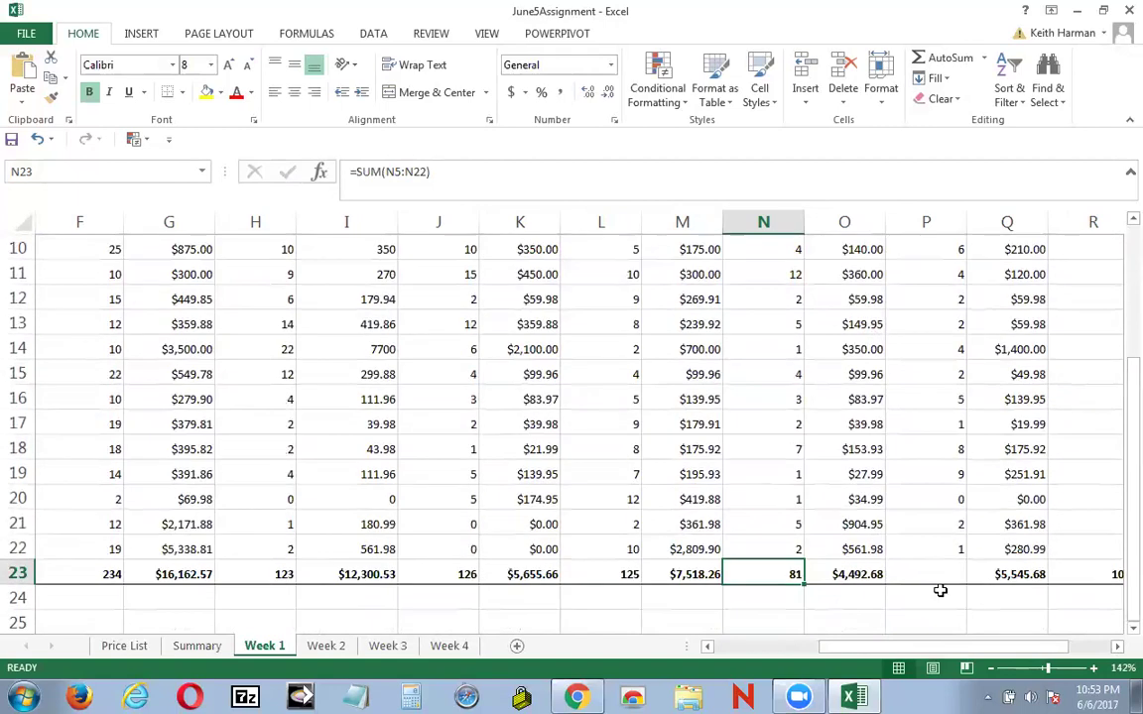
left_click(933, 570)
type("=sum(")
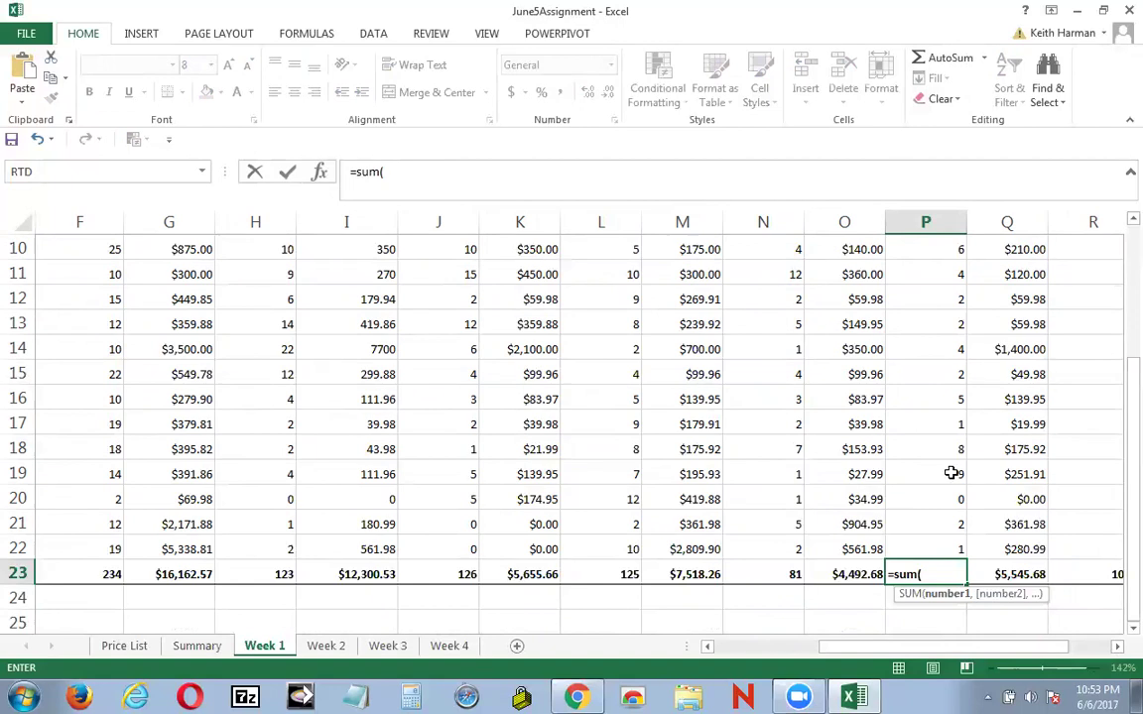
scroll(950, 473, "up", 3)
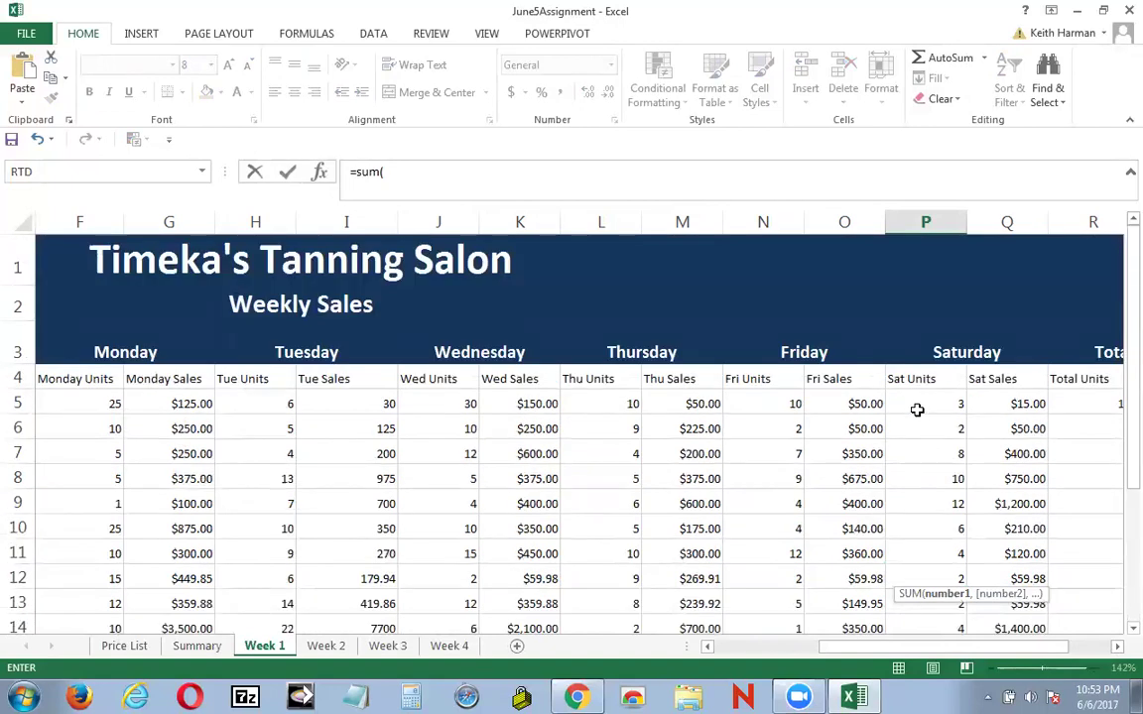
left_click_drag(920, 407, 918, 553)
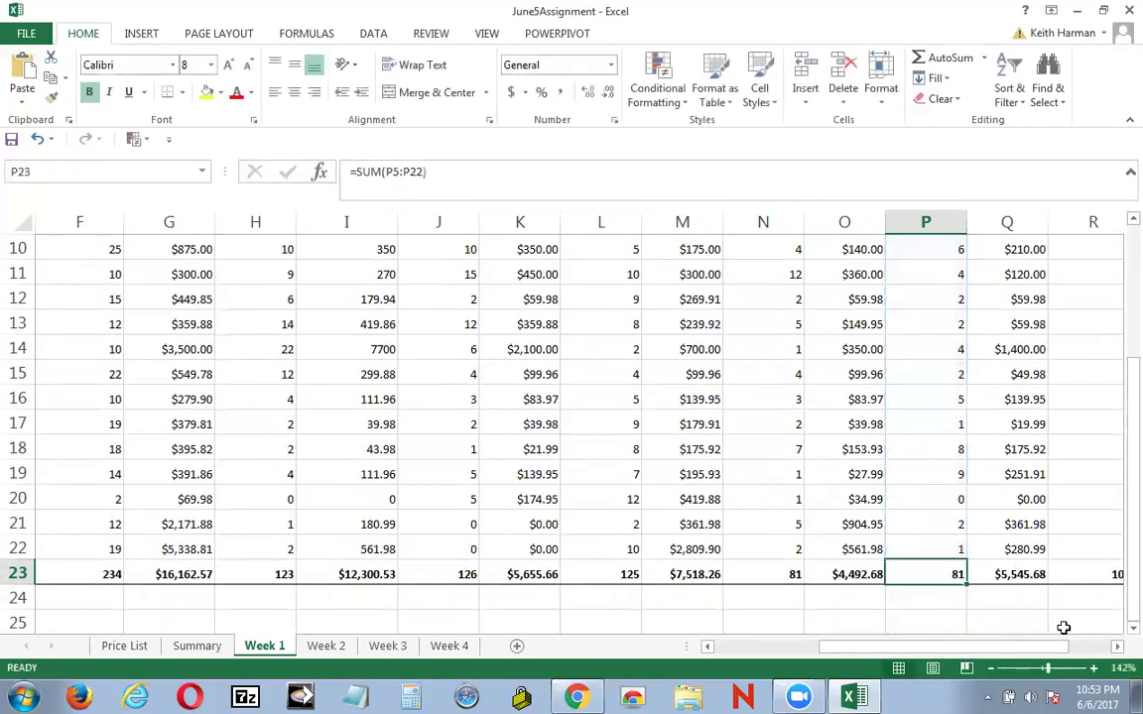
Step: Examine the Total Weekly Sales columns and the Total Units formula in R5
left_click_drag(1032, 647, 1095, 647)
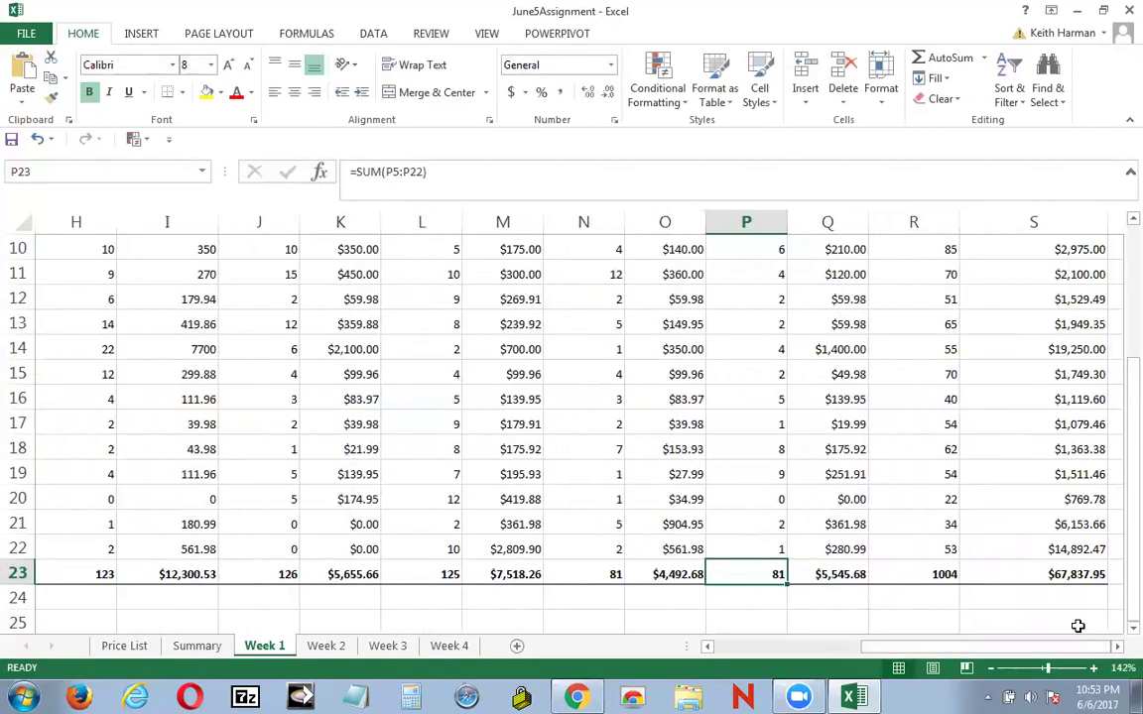
scroll(1046, 612, "up", 2)
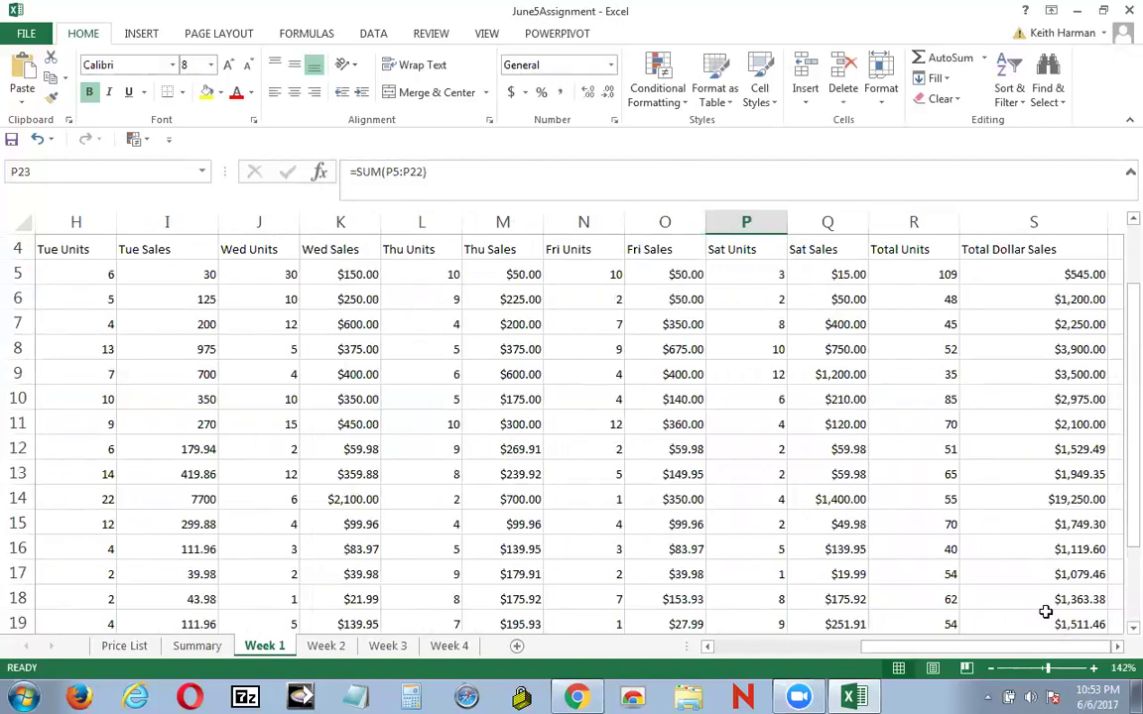
scroll(1043, 612, "down", 2)
scroll(1044, 610, "up", 2)
left_click(914, 273)
scroll(918, 296, "up", 1)
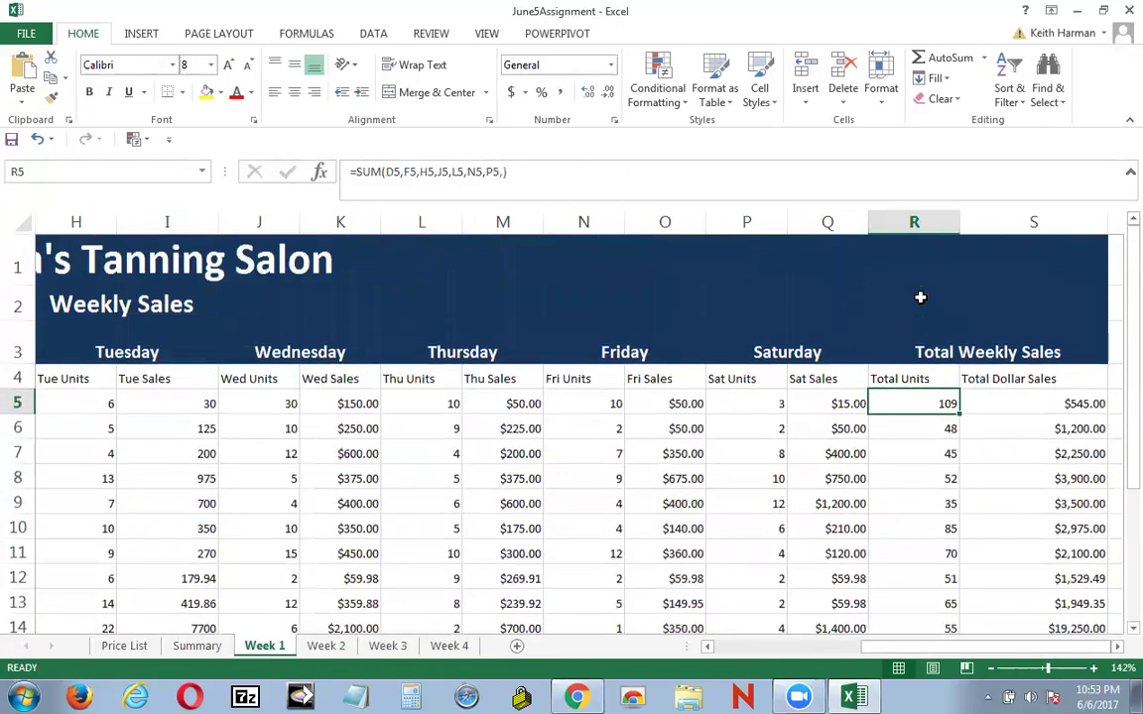
scroll(970, 434, "down", 1)
scroll(987, 416, "up", 1)
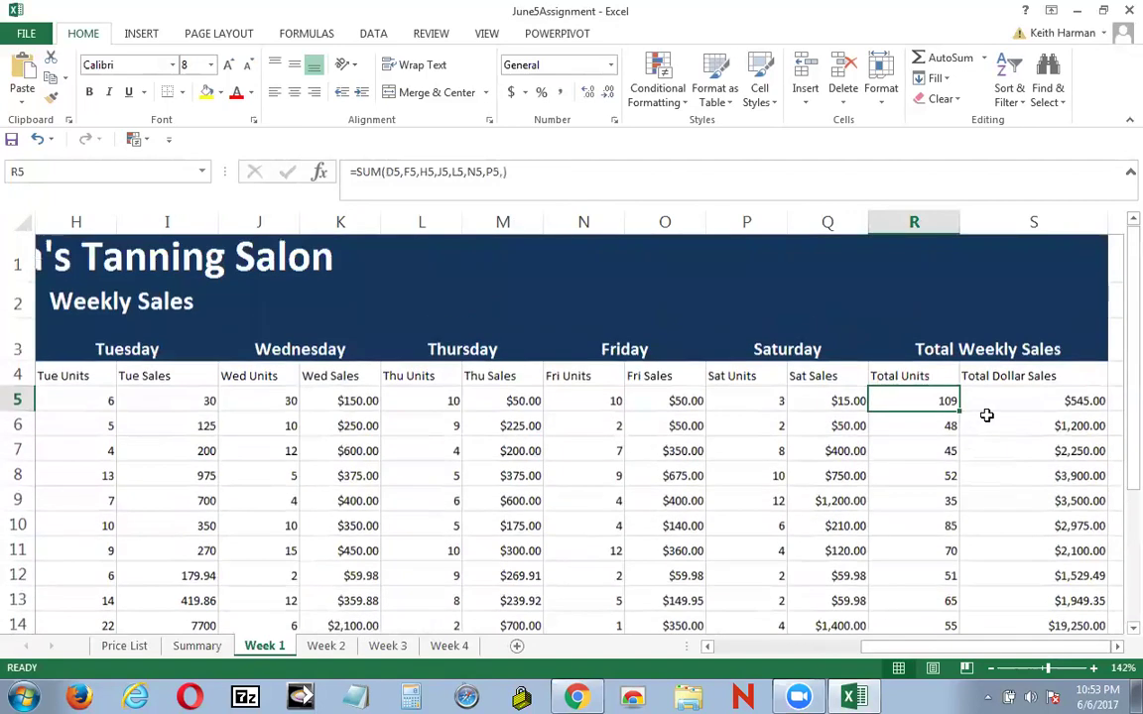
Step: Examine the Total Dollar Sales formula in S5 and trace its referenced daily sales cells across row 5
left_click(1025, 410)
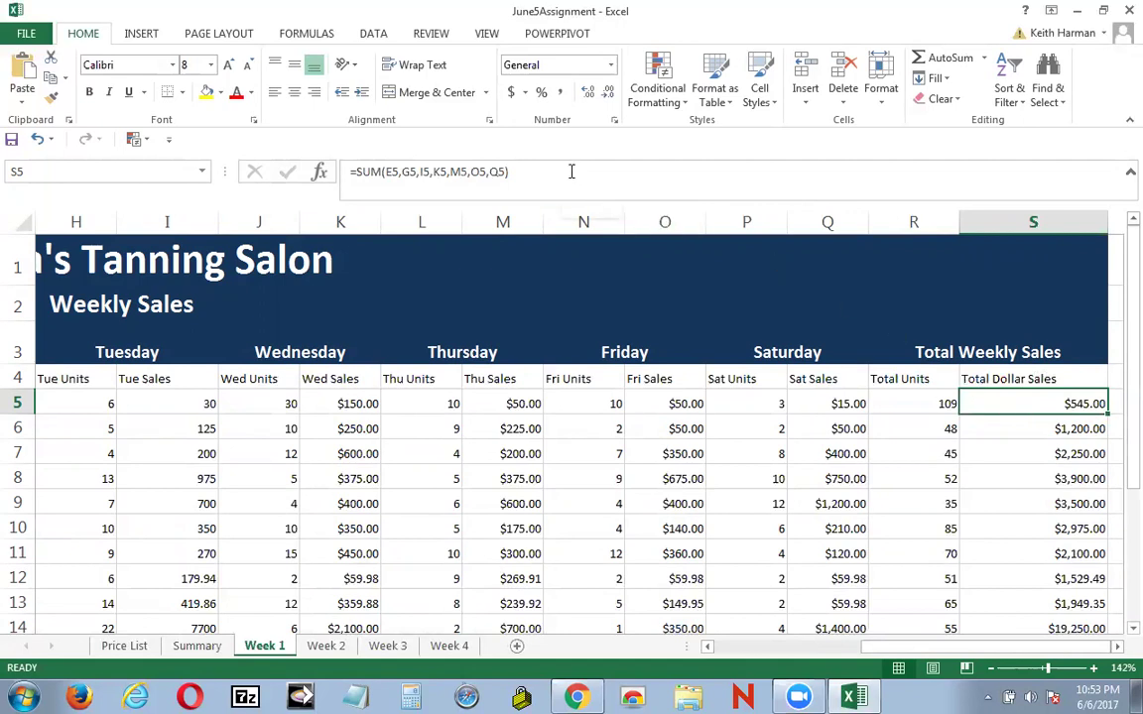
left_click(571, 172)
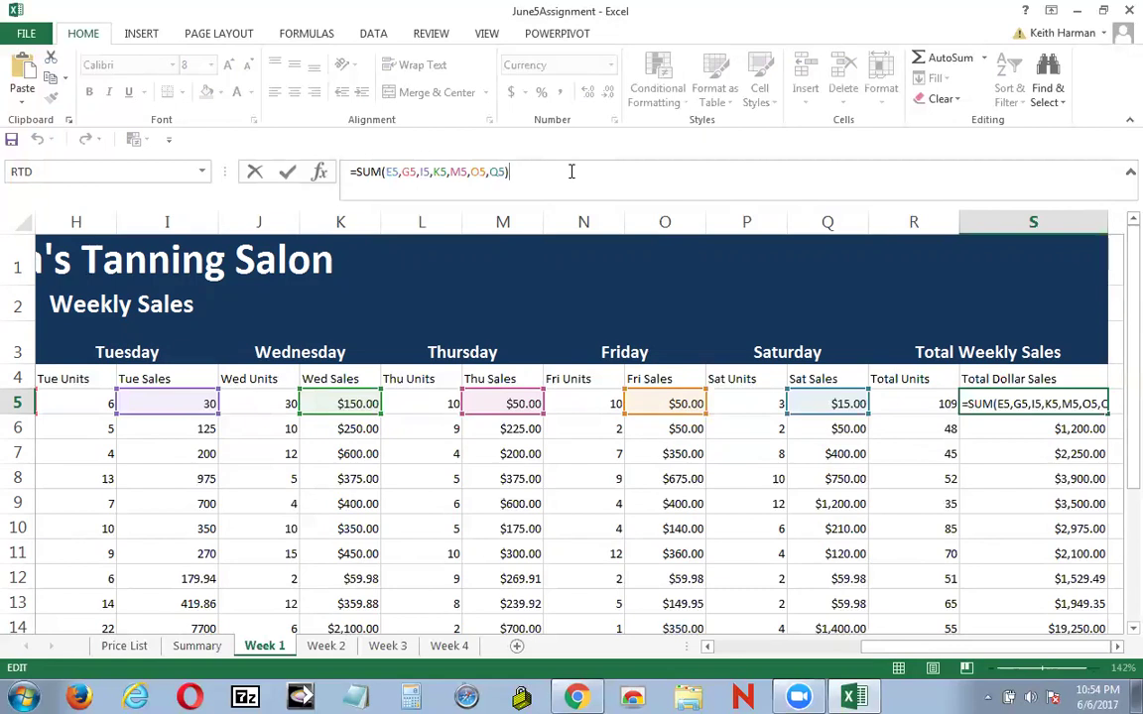
left_click_drag(893, 648, 777, 684)
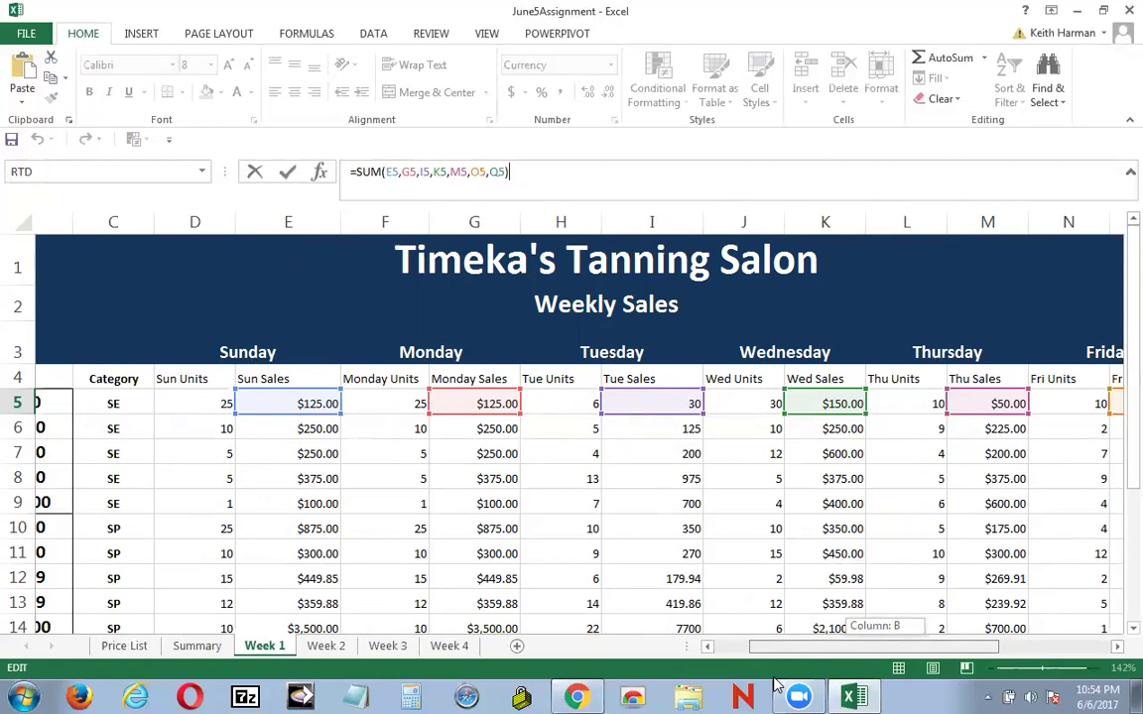
left_click_drag(777, 684, 927, 659)
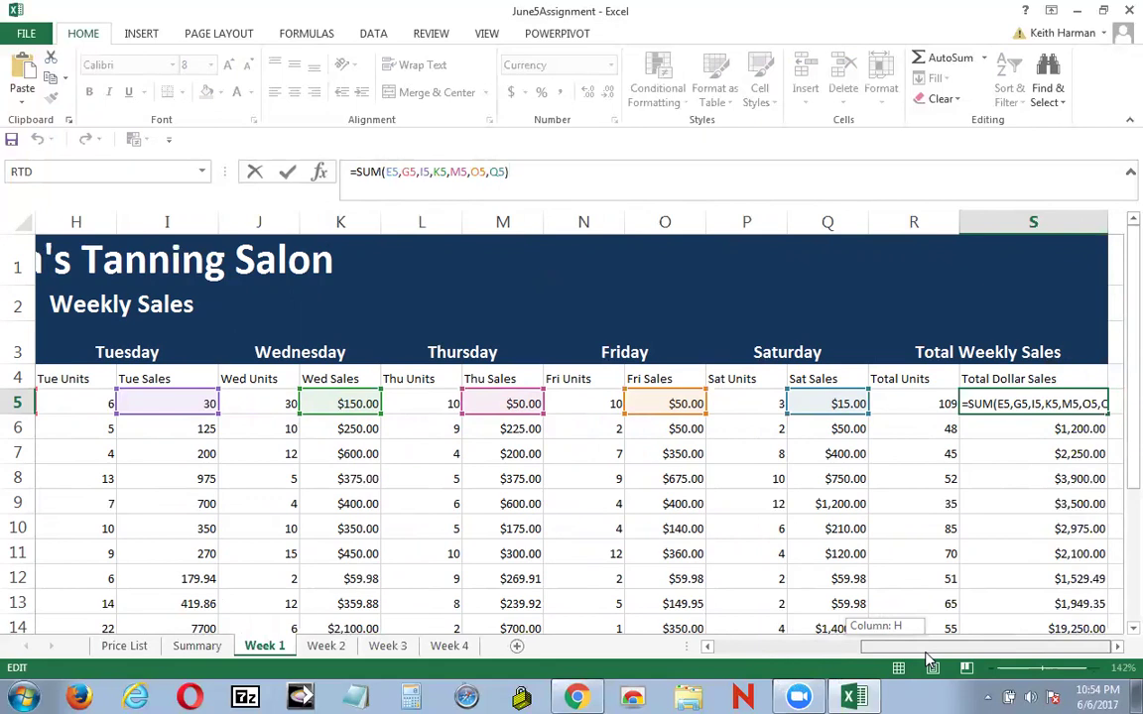
left_click_drag(927, 658, 928, 657)
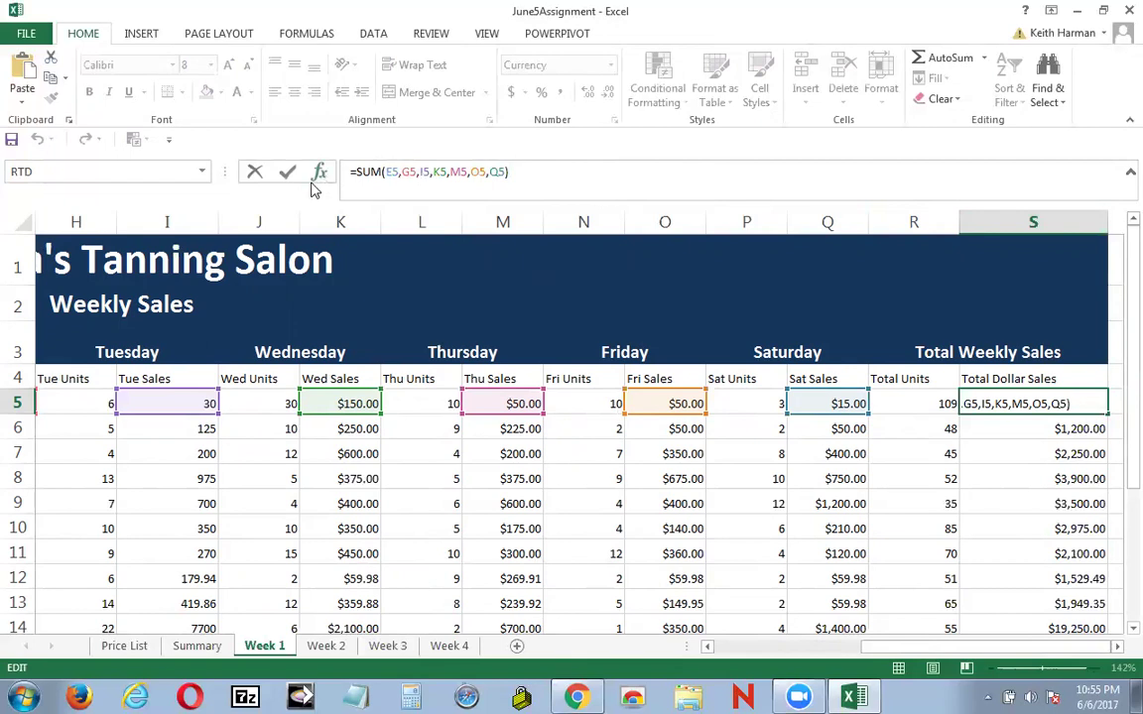
left_click(287, 173)
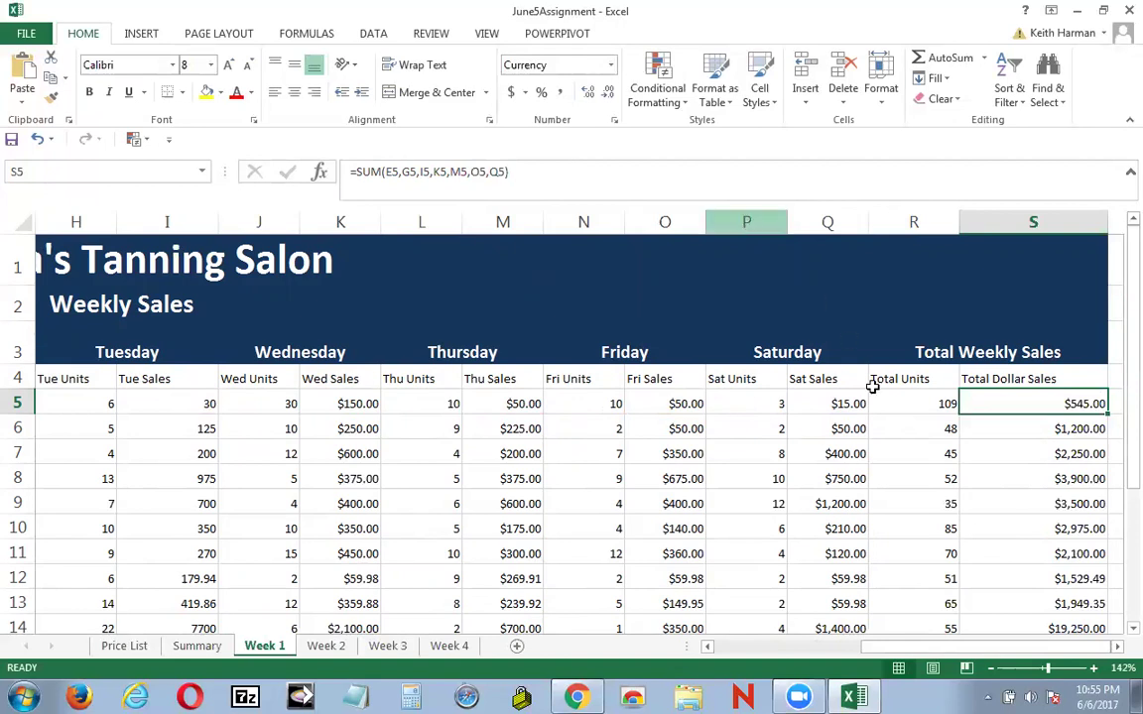
Step: Compare the Total Dollar Sales formula in S5 with the weekly total formulas in R6 and S6, down to row 23
left_click_drag(1058, 449, 1032, 428)
left_click(1015, 402)
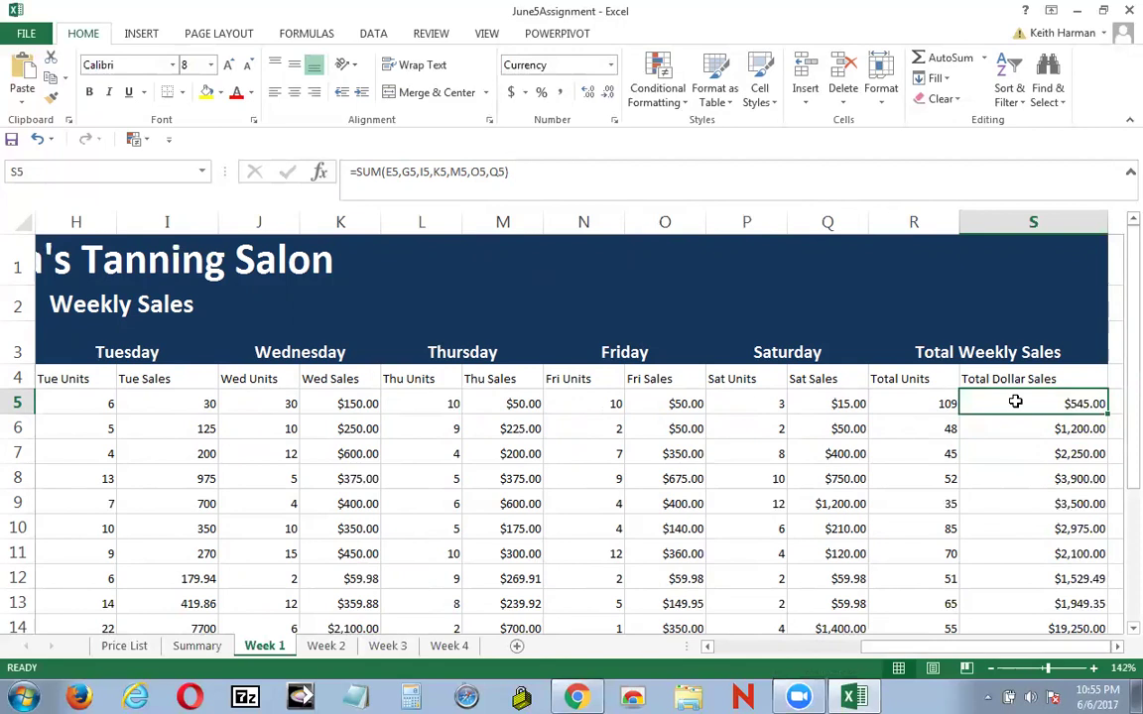
left_click(913, 432)
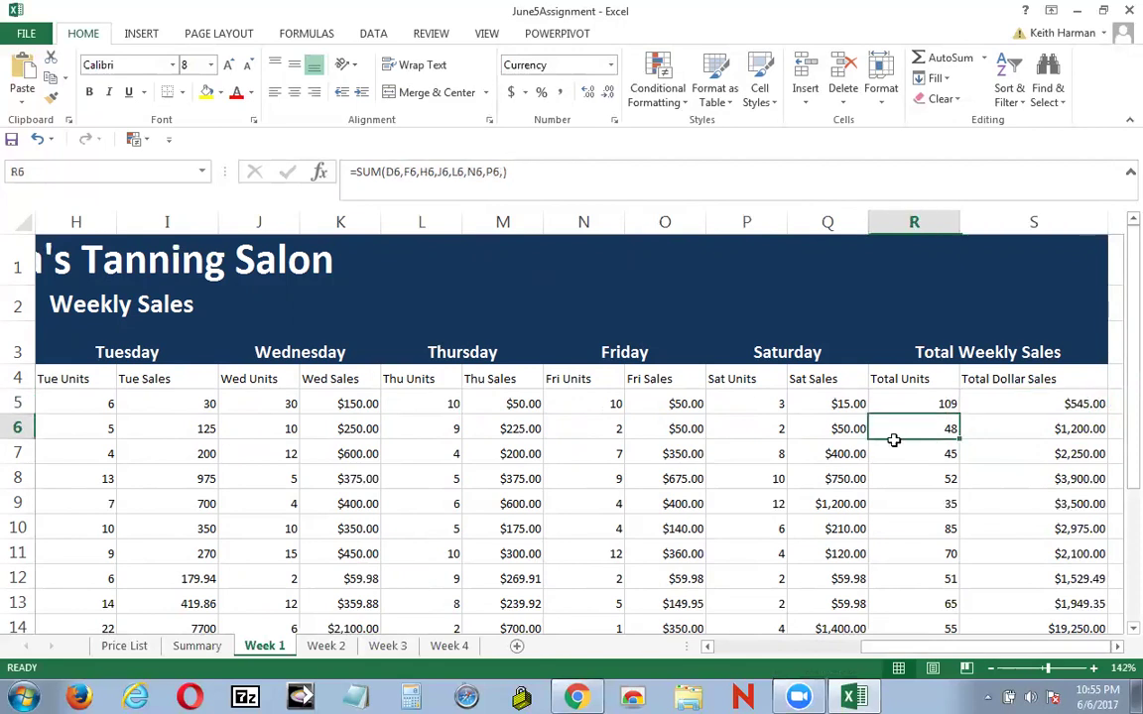
left_click(1014, 427)
scroll(1015, 426, "down", 5)
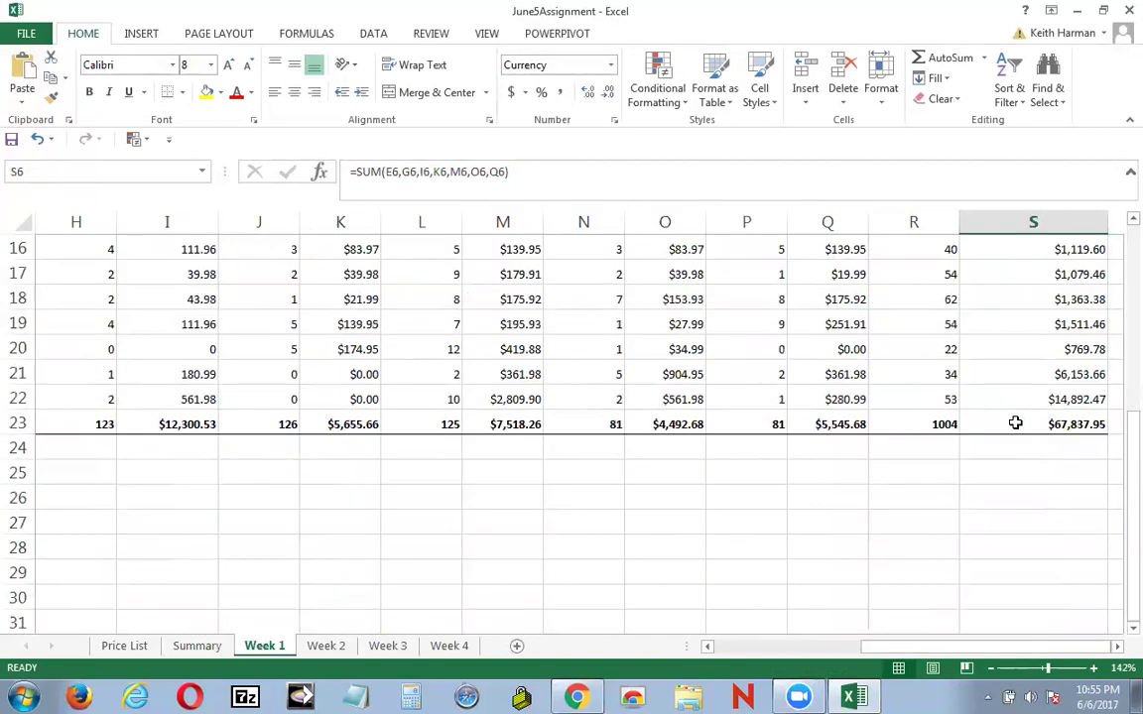
scroll(395, 598, "up", 5)
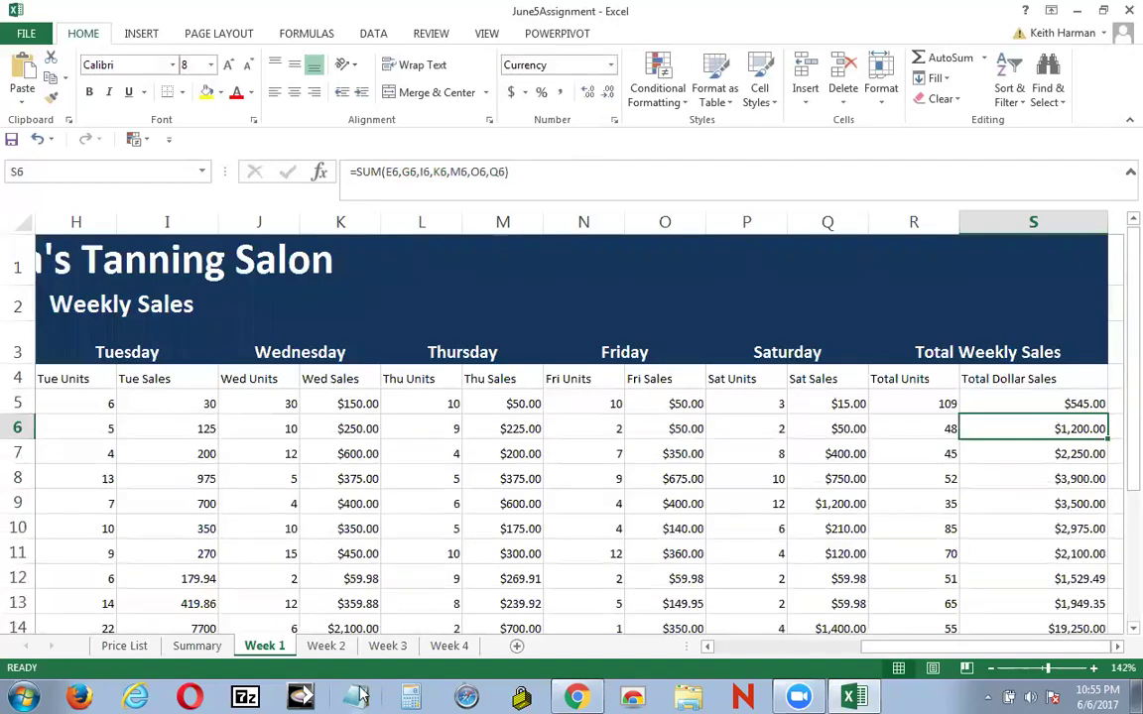
Step: Open the Week 2 sheet and enlarge it to 214%, showing the Sunday and Monday columns from row 4
left_click(326, 650)
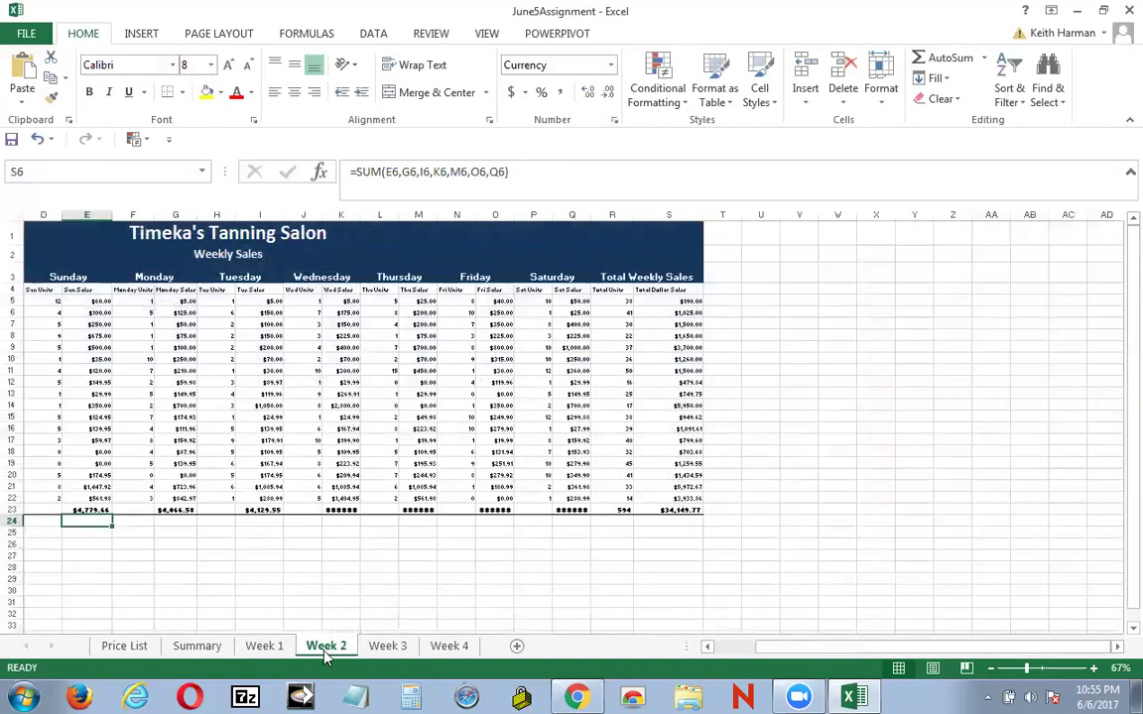
left_click(1044, 670)
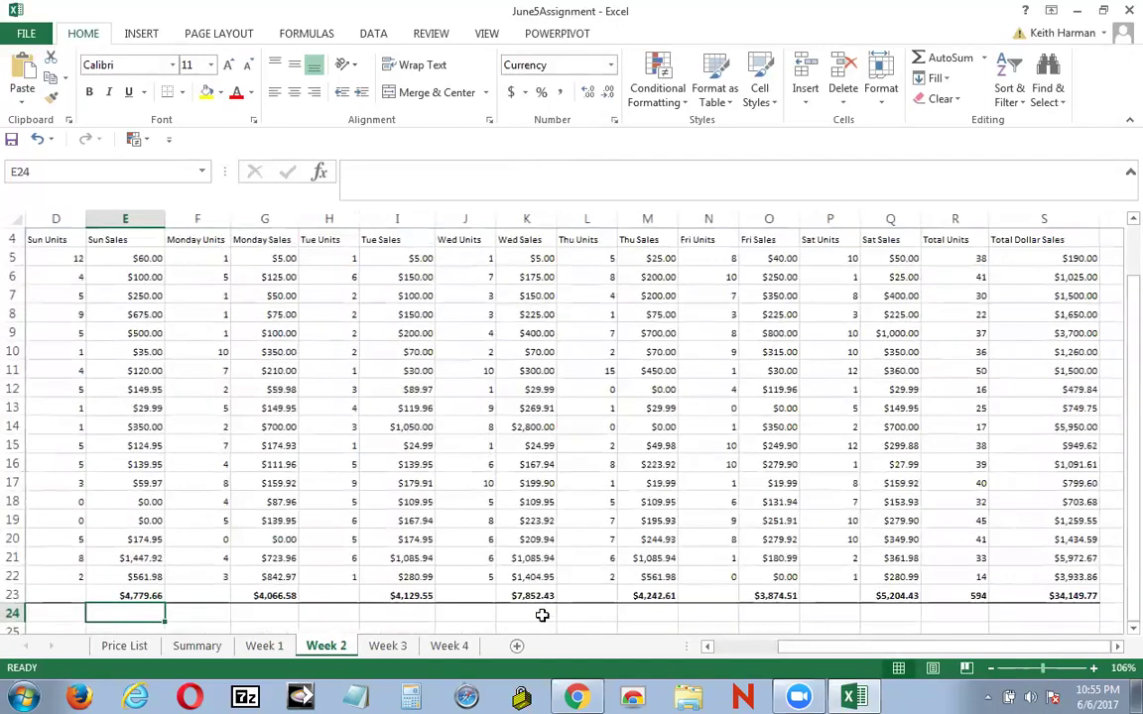
scroll(541, 615, "up", 1)
scroll(541, 615, "down", 2)
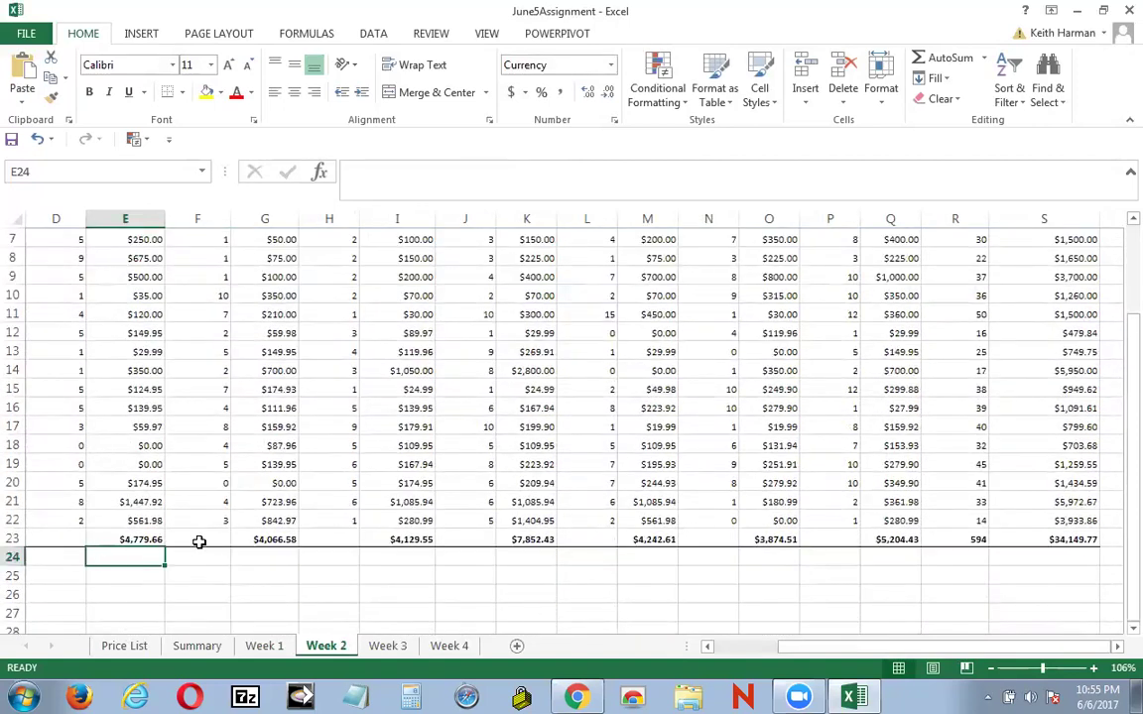
scroll(194, 508, "up", 2)
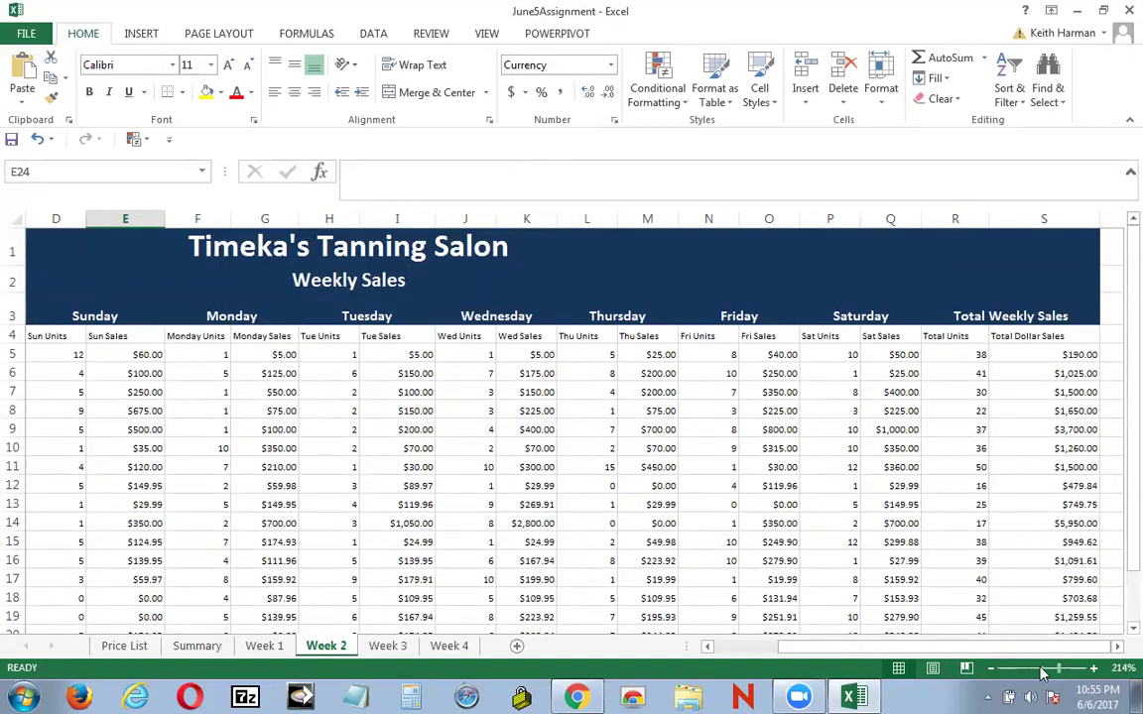
scroll(486, 508, "up", 5)
scroll(486, 508, "up", 1)
left_click_drag(898, 651, 779, 655)
scroll(482, 518, "down", 3)
scroll(482, 518, "up", 2)
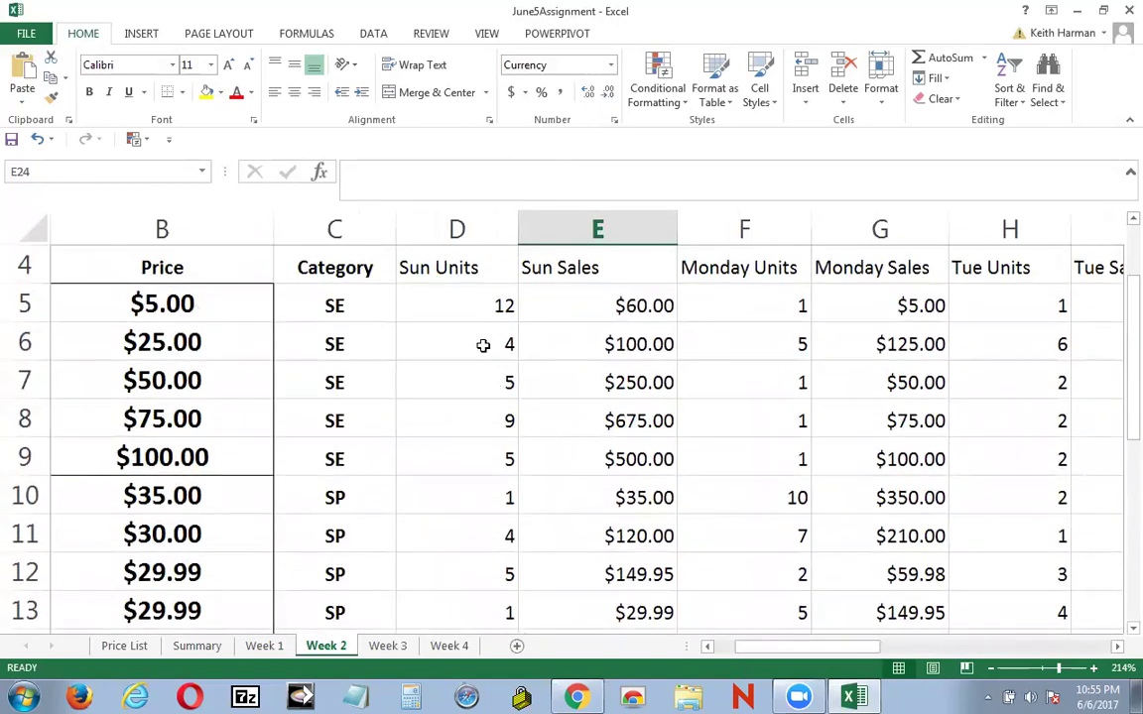
Step: Total the Sun Units column of Week 2 in D23 by applying AutoSum to D5:D23
left_click(459, 305)
left_click_drag(456, 324, 442, 535)
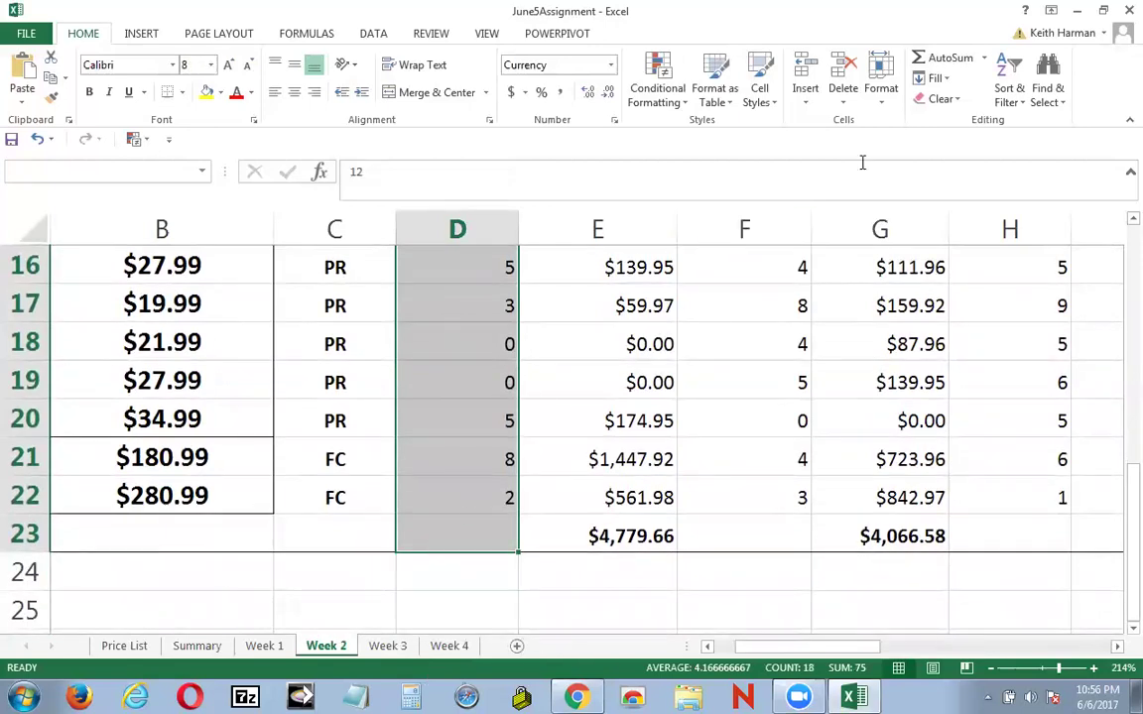
left_click(951, 60)
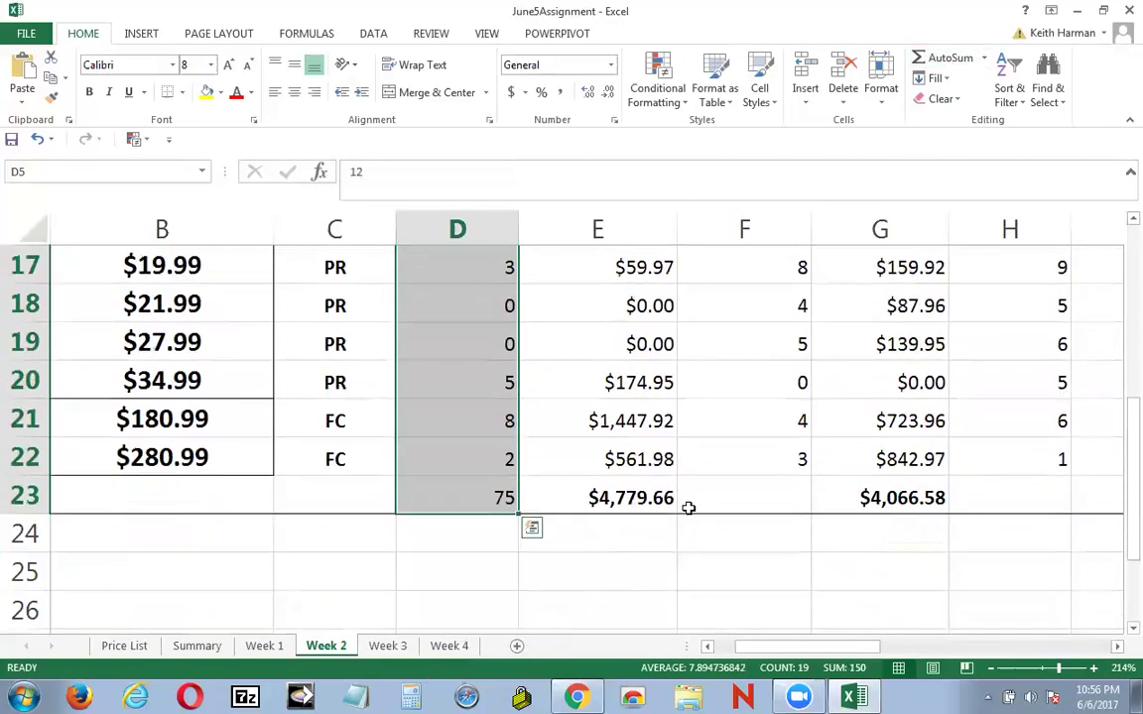
Step: Total the Monday Units column of Week 2 in F23 by applying AutoSum to F5:F23
left_click(760, 490)
scroll(761, 490, "up", 5)
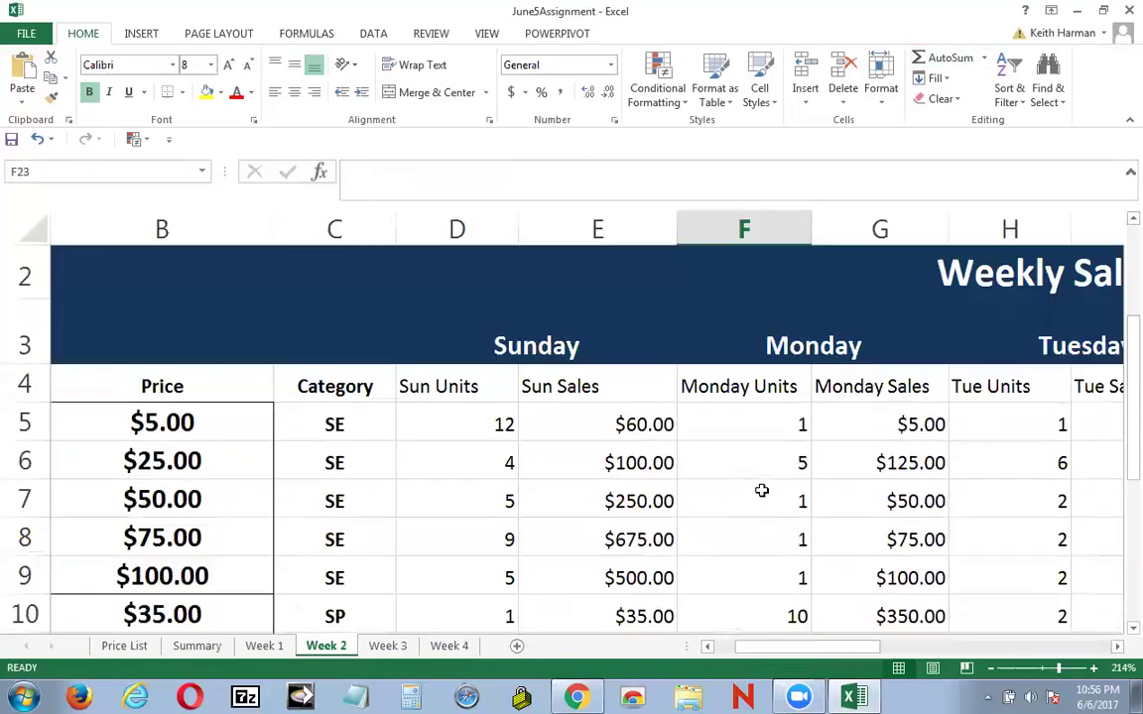
left_click(748, 426)
left_click_drag(748, 426, 769, 544)
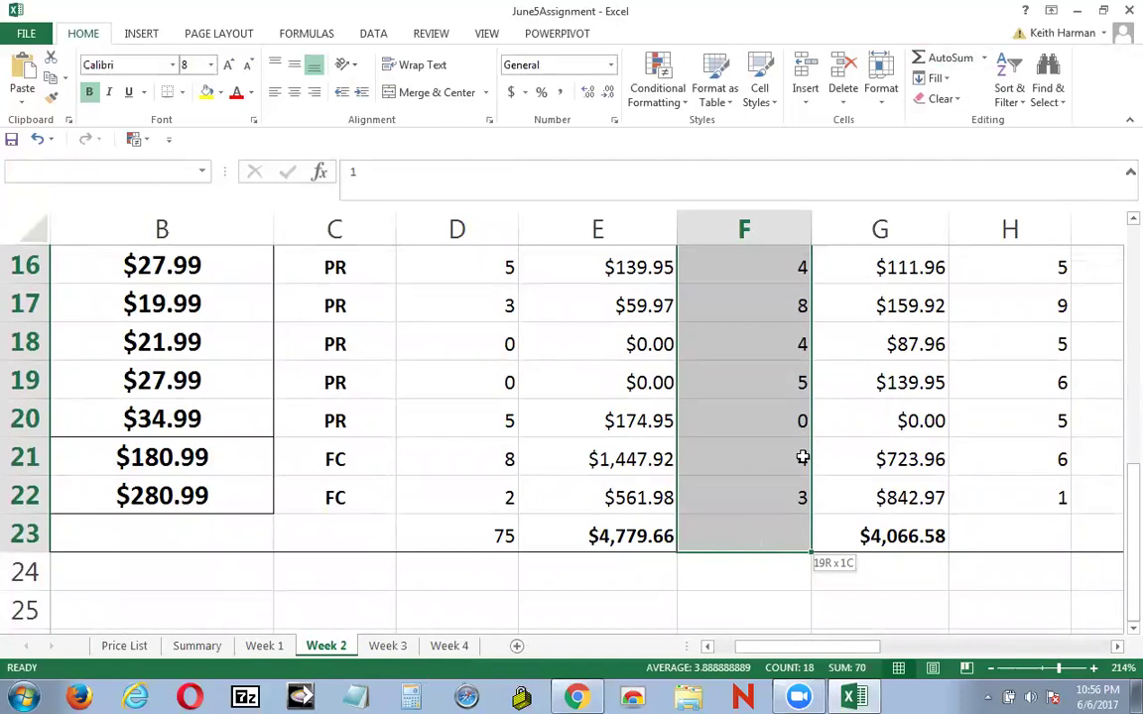
left_click(947, 58)
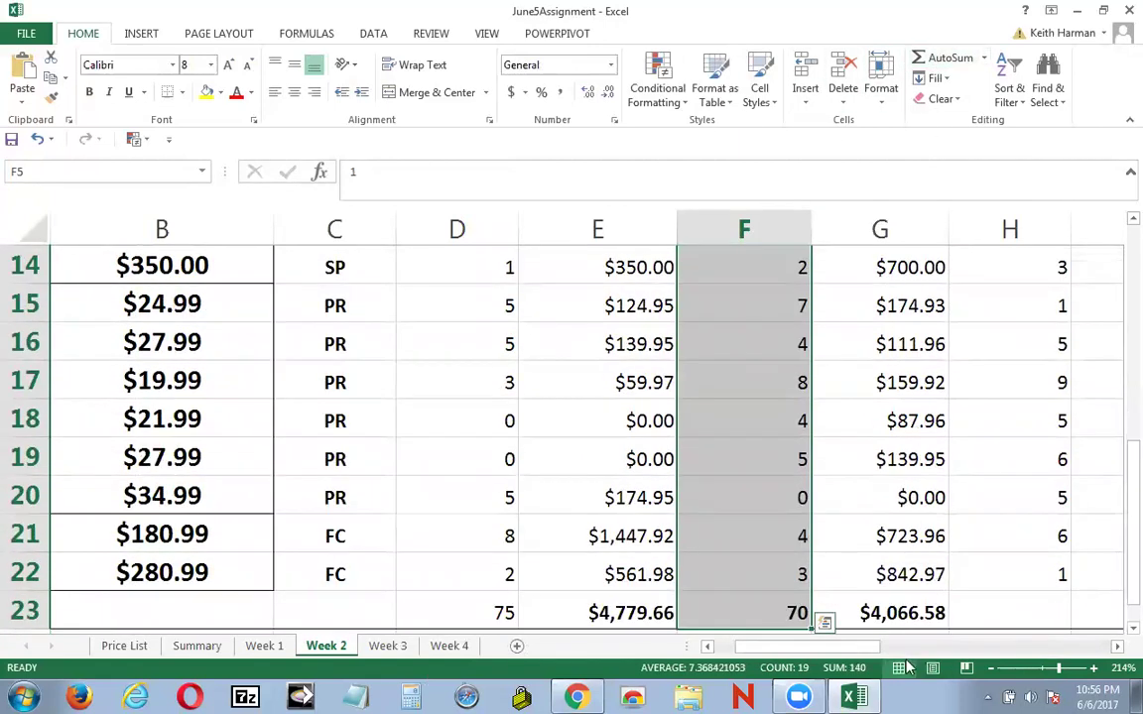
Step: Total the Tue Units column of Week 2 in H23 by applying AutoSum to H5:H23
left_click_drag(859, 647, 898, 658)
scroll(862, 548, "up", 4)
left_click_drag(710, 427, 697, 538)
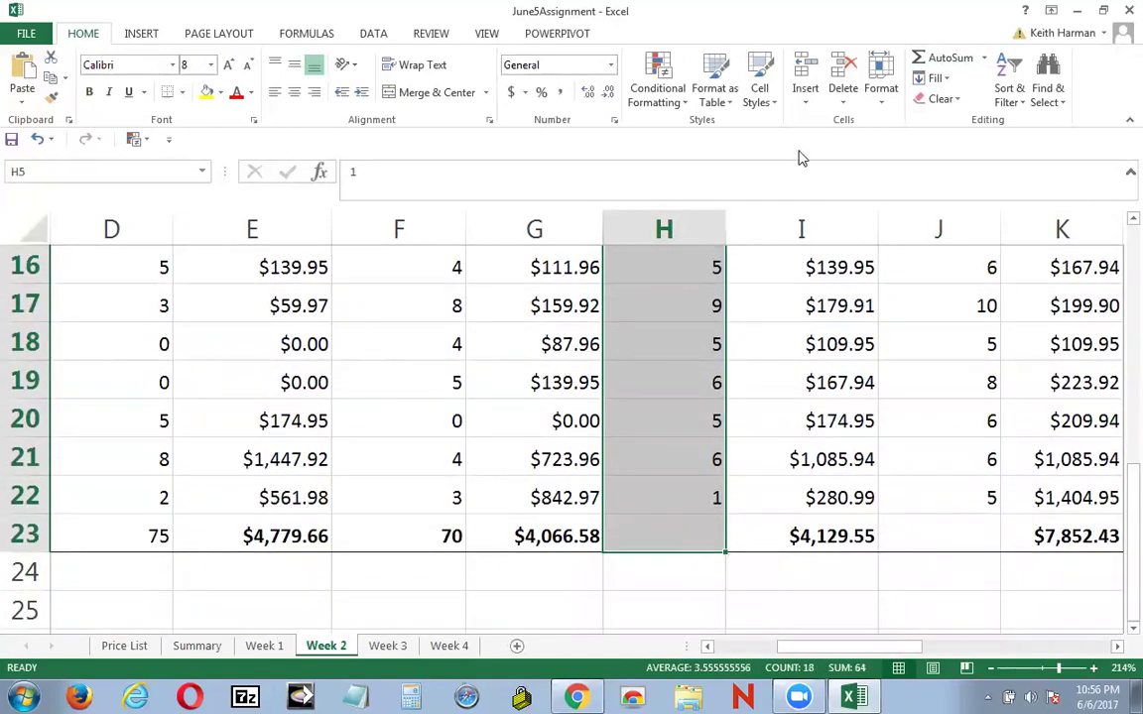
left_click(953, 62)
Step: Total the Wed Units column of Week 2 in J23 by applying AutoSum to J5:J23
scroll(911, 502, "up", 5)
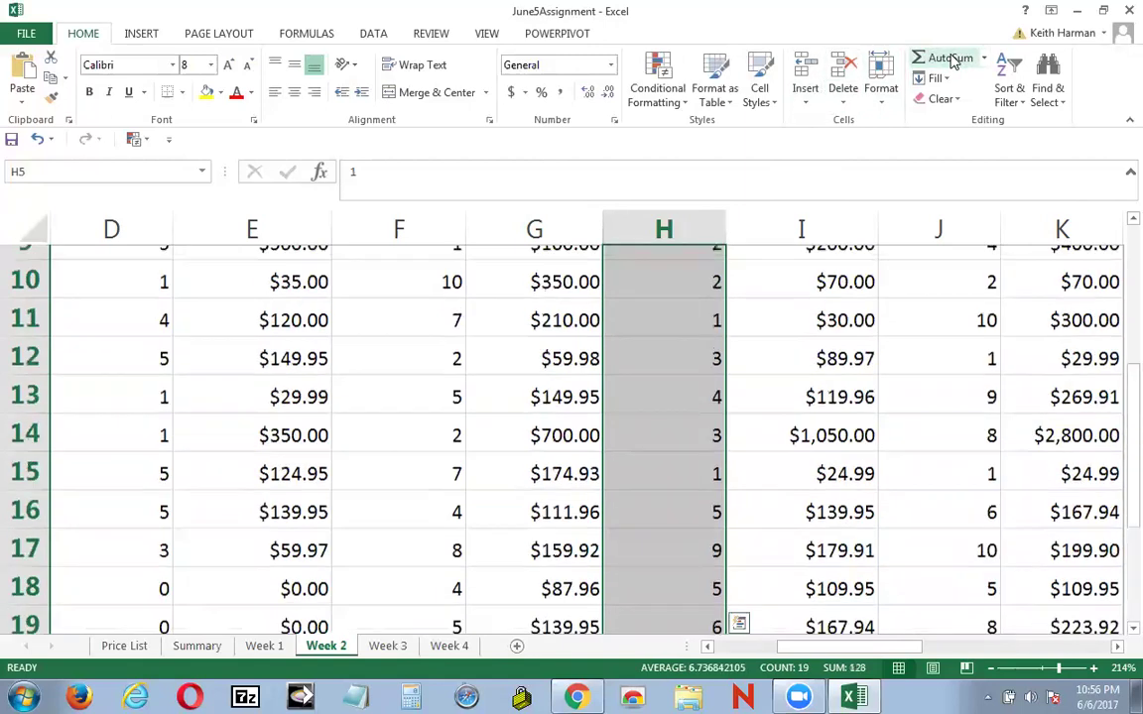
scroll(905, 612, "down", 1)
scroll(905, 612, "down", 1)
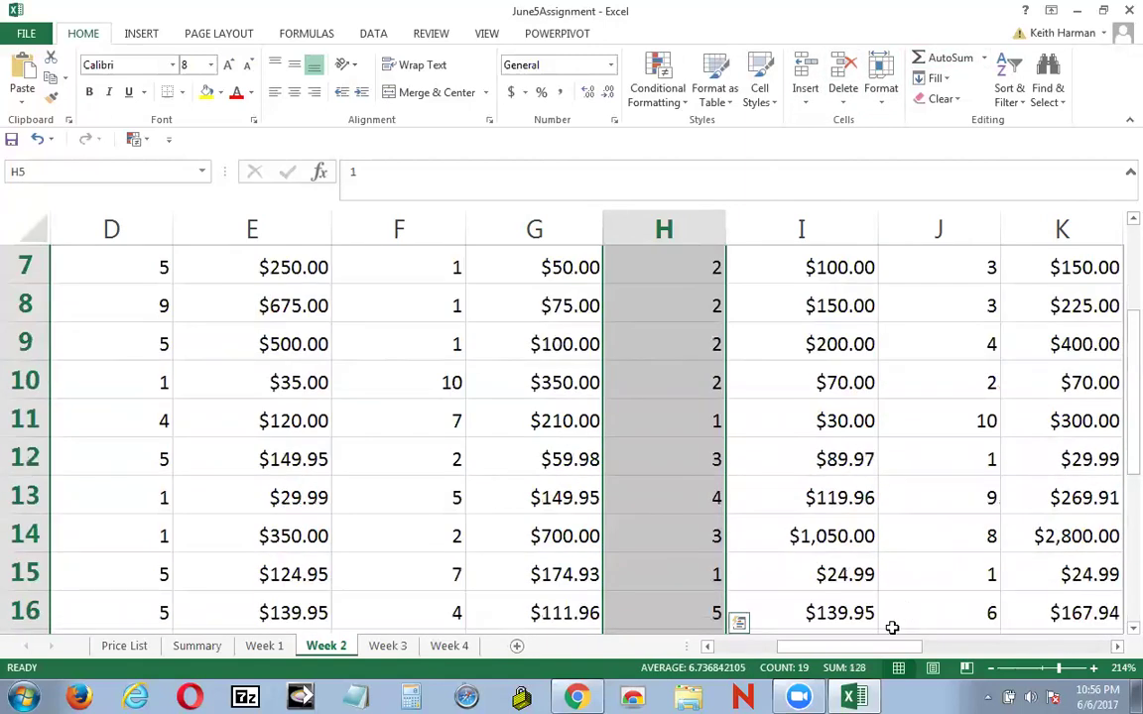
left_click_drag(829, 646, 876, 652)
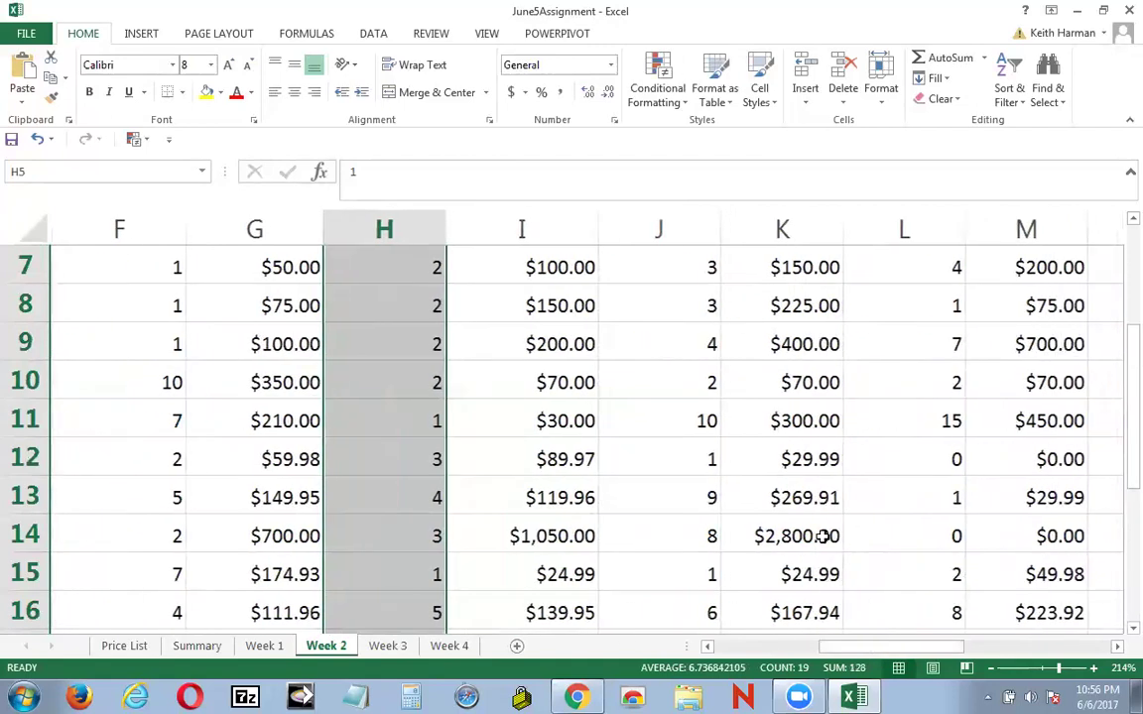
scroll(751, 497, "up", 2)
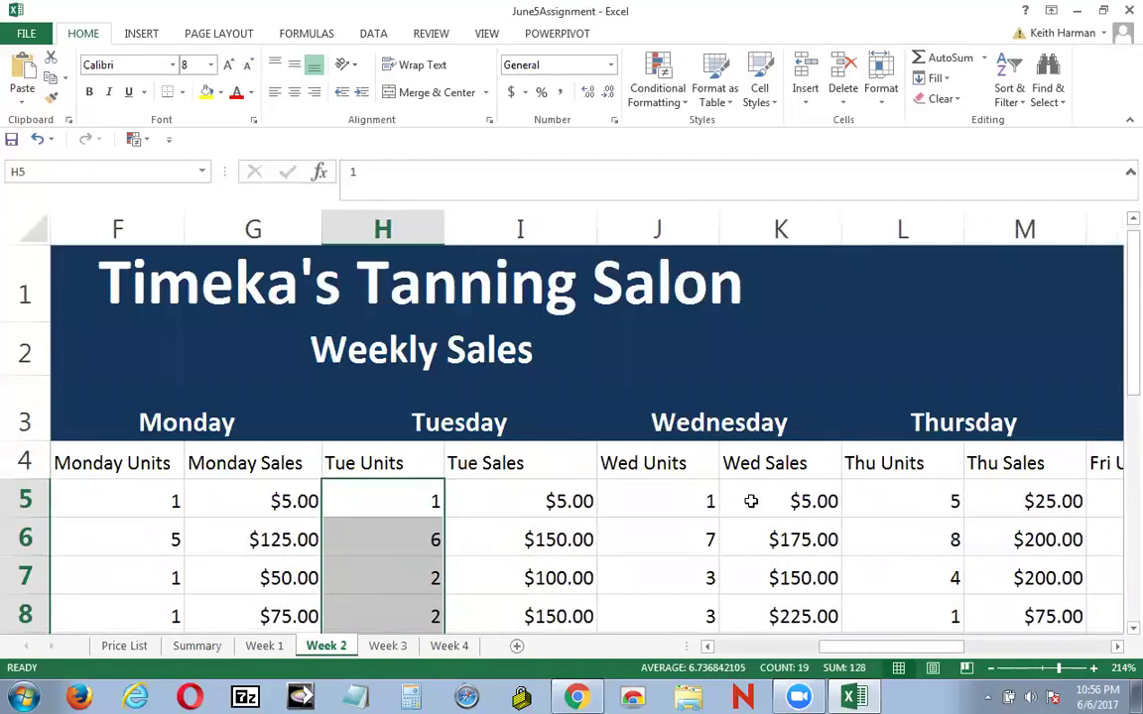
left_click(667, 501)
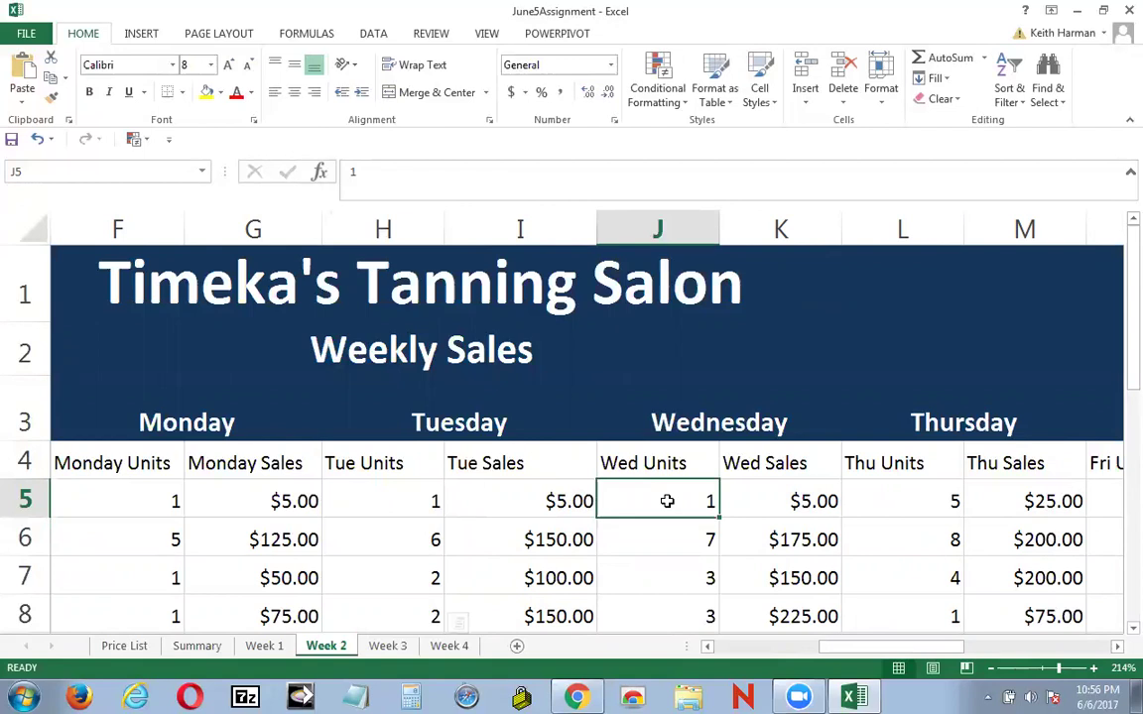
left_click_drag(666, 500, 684, 685)
left_click_drag(684, 682, 698, 573)
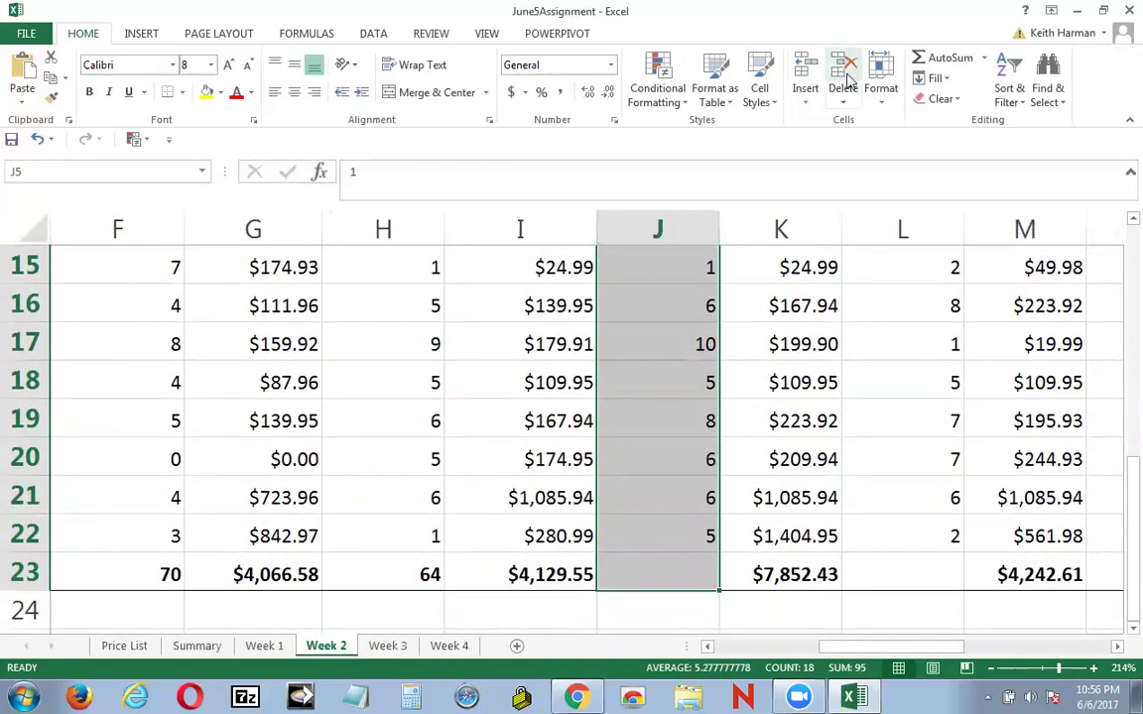
left_click(943, 57)
Step: Total the Thu Units column of Week 2 in L23 by applying AutoSum to L5:L23
scroll(911, 375, "up", 2)
left_click_drag(905, 486, 903, 536)
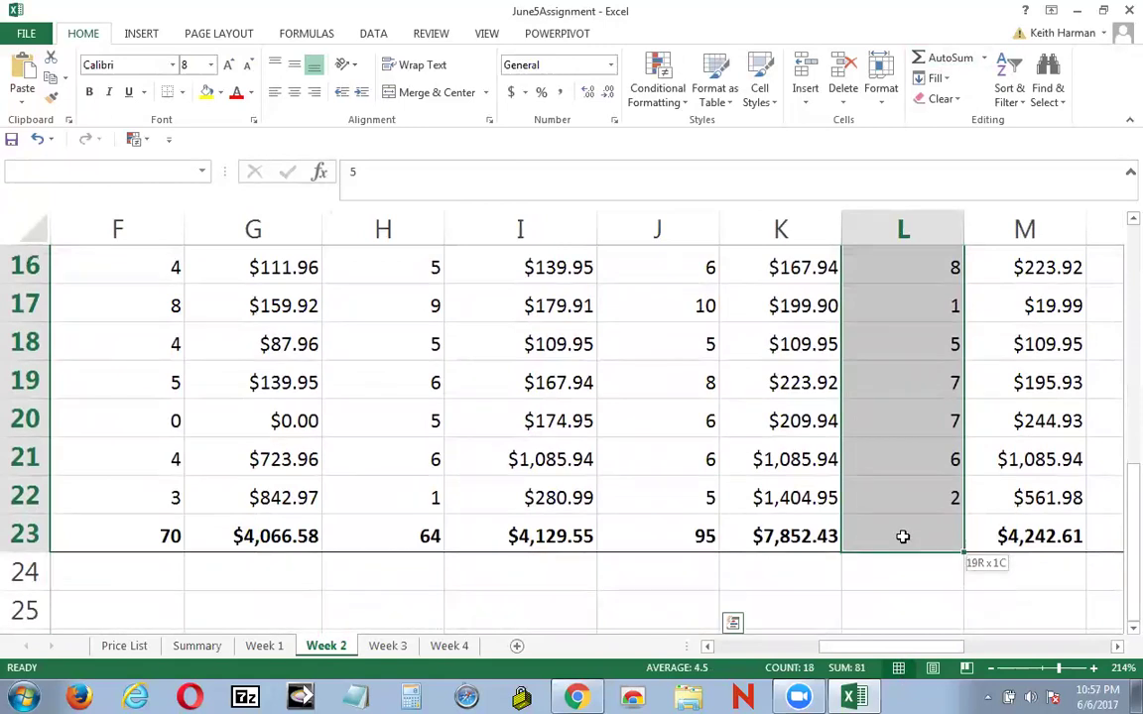
left_click(948, 57)
Step: Total the Fri Units column of Week 2 in N23 by applying AutoSum to N5:N23
left_click_drag(873, 650, 924, 620)
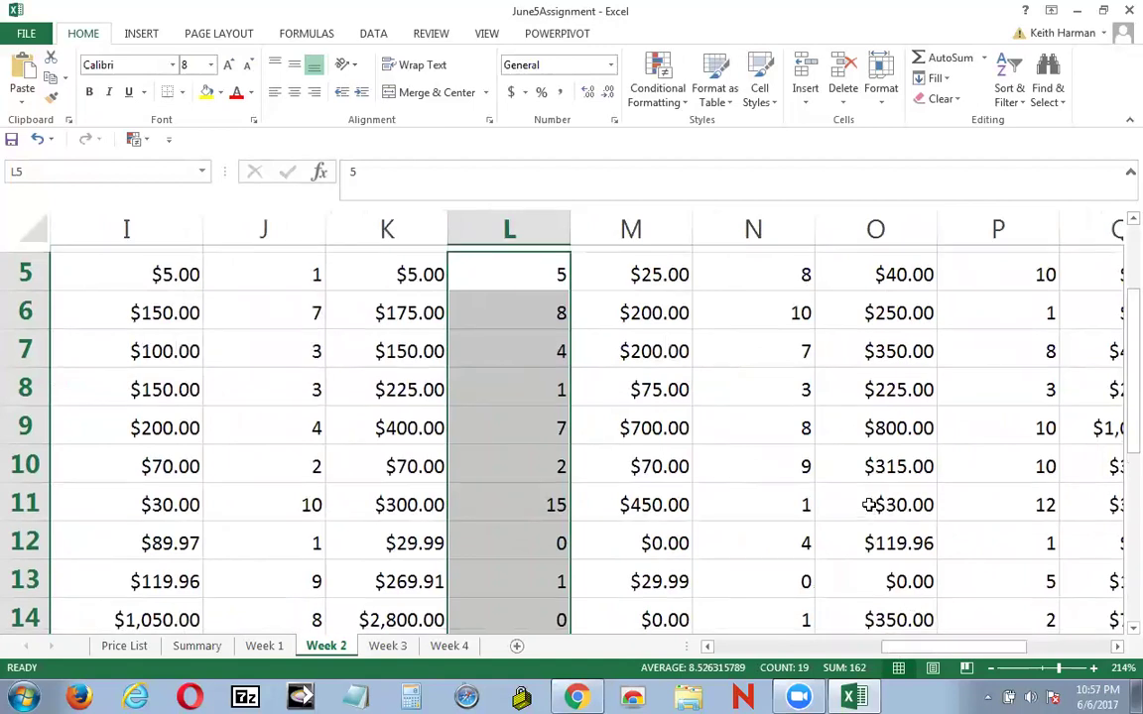
scroll(869, 504, "up", 2)
left_click(753, 492)
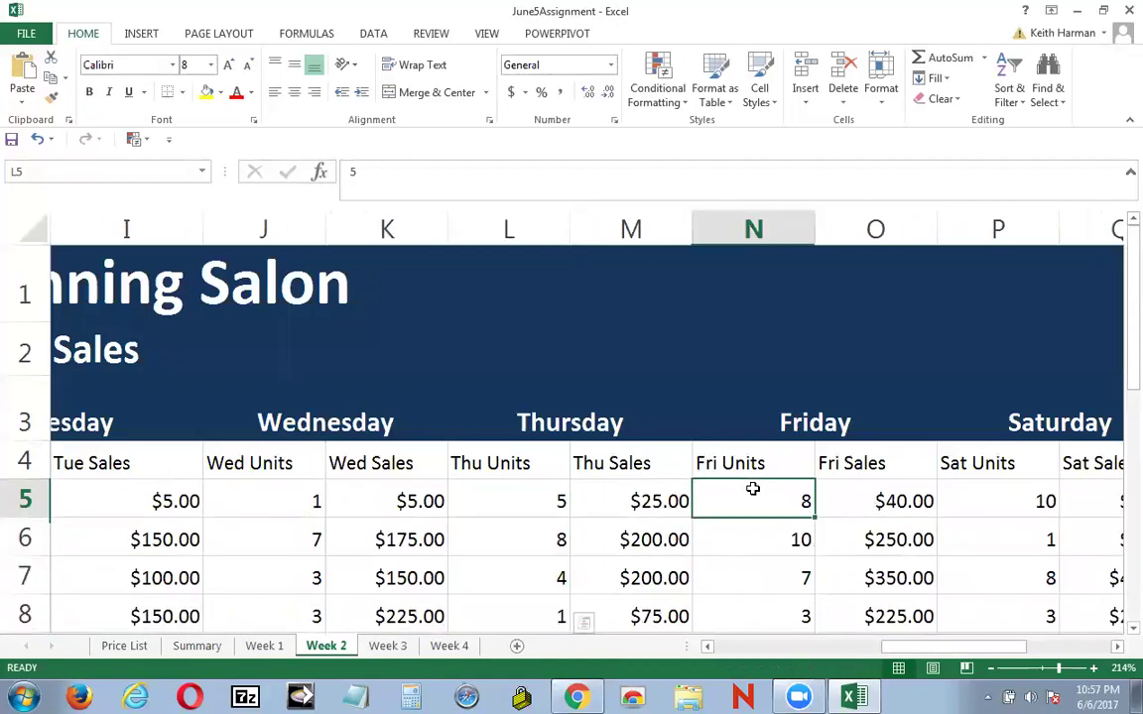
mouse_move(748, 531)
left_mouse_down()
mouse_move(751, 683)
mouse_move(742, 633)
mouse_move(763, 535)
left_mouse_up()
left_click(945, 58)
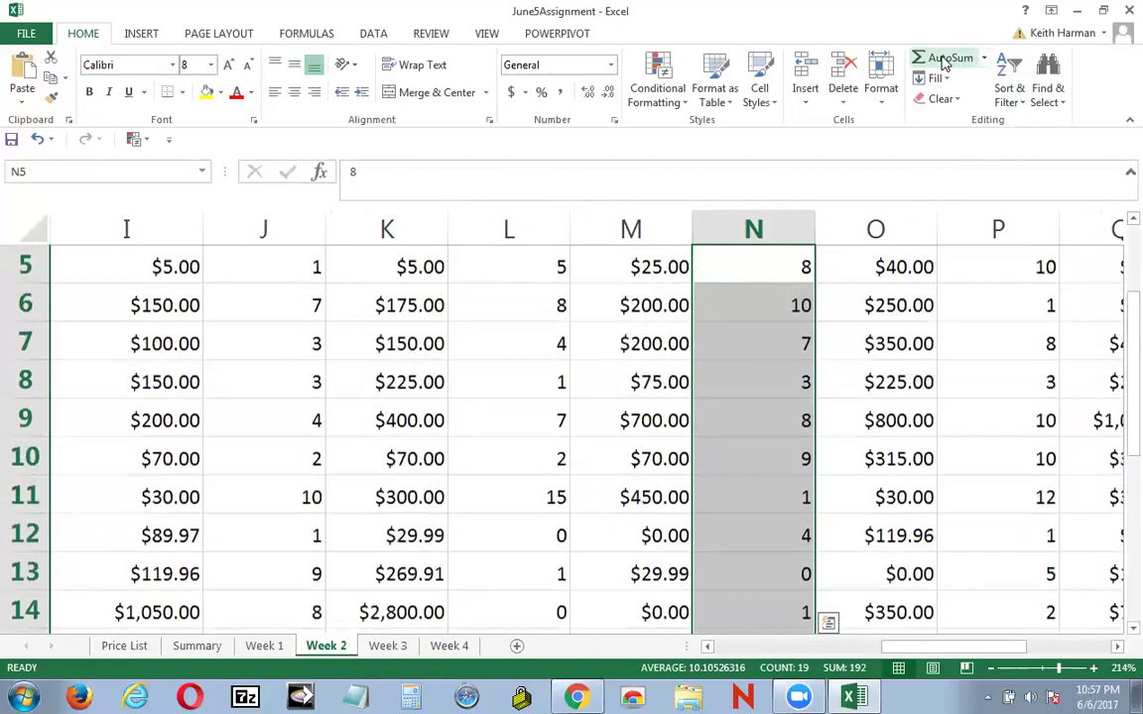
Step: Total the Sat Units column of Week 2 in P23 by applying AutoSum to P5:P23
left_click_drag(925, 648, 965, 649)
scroll(794, 352, "up", 1)
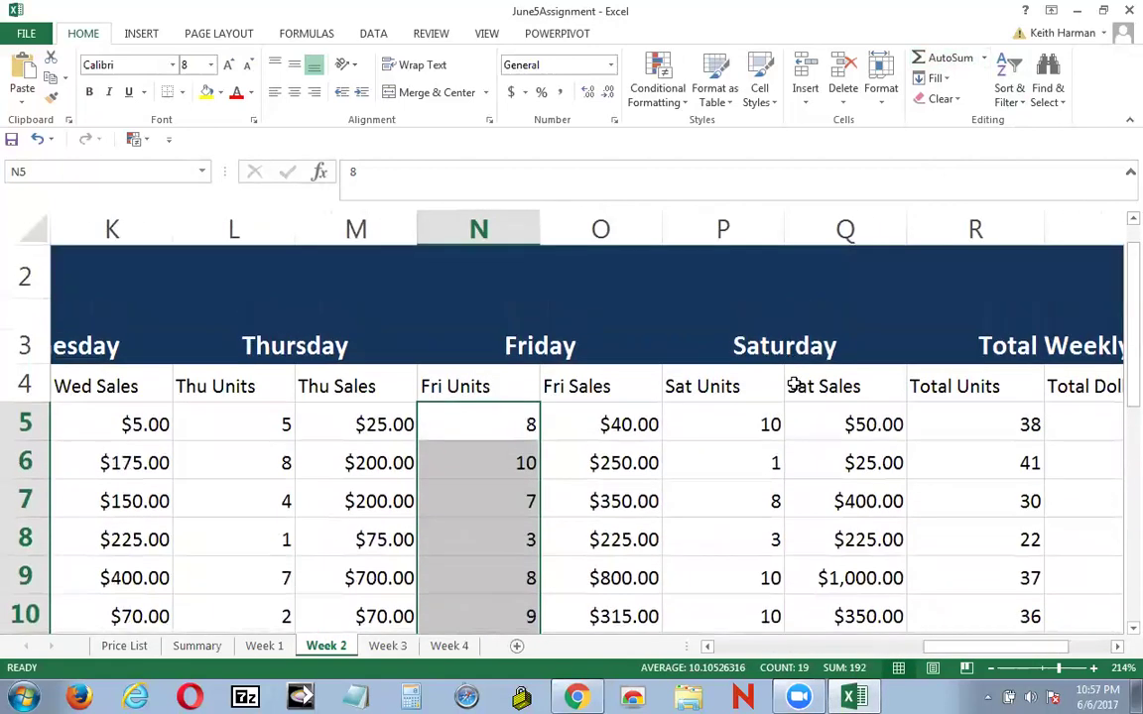
left_click(731, 415)
left_click_drag(731, 416, 749, 571)
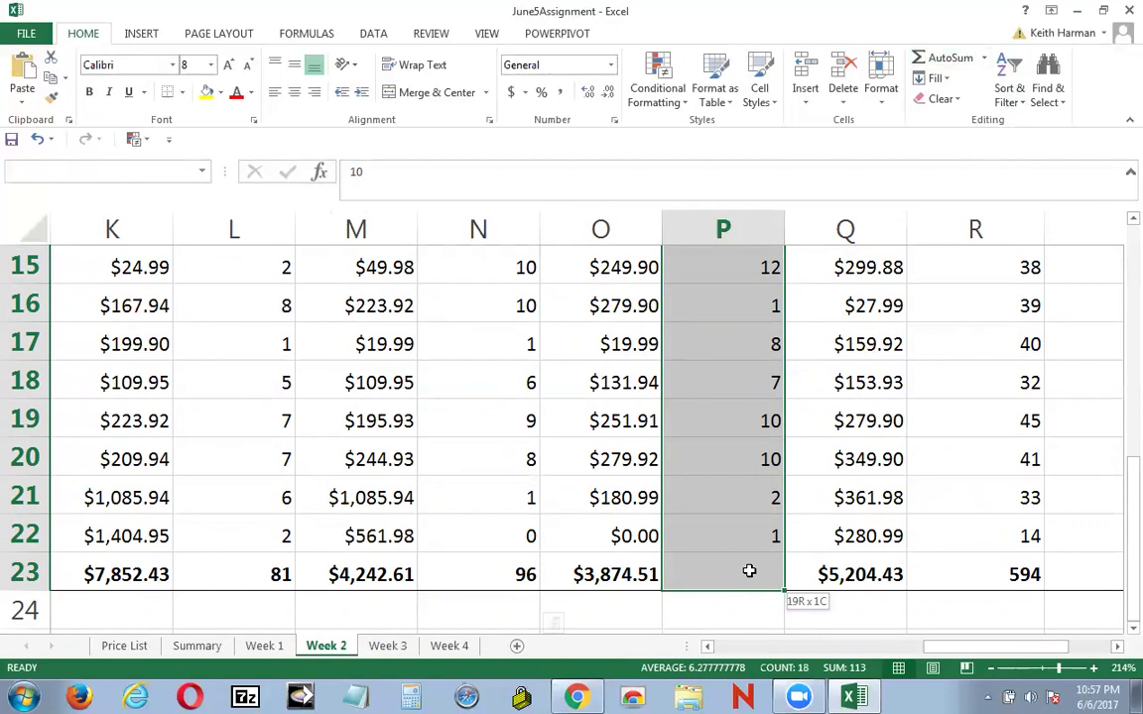
left_click_drag(749, 572, 749, 571)
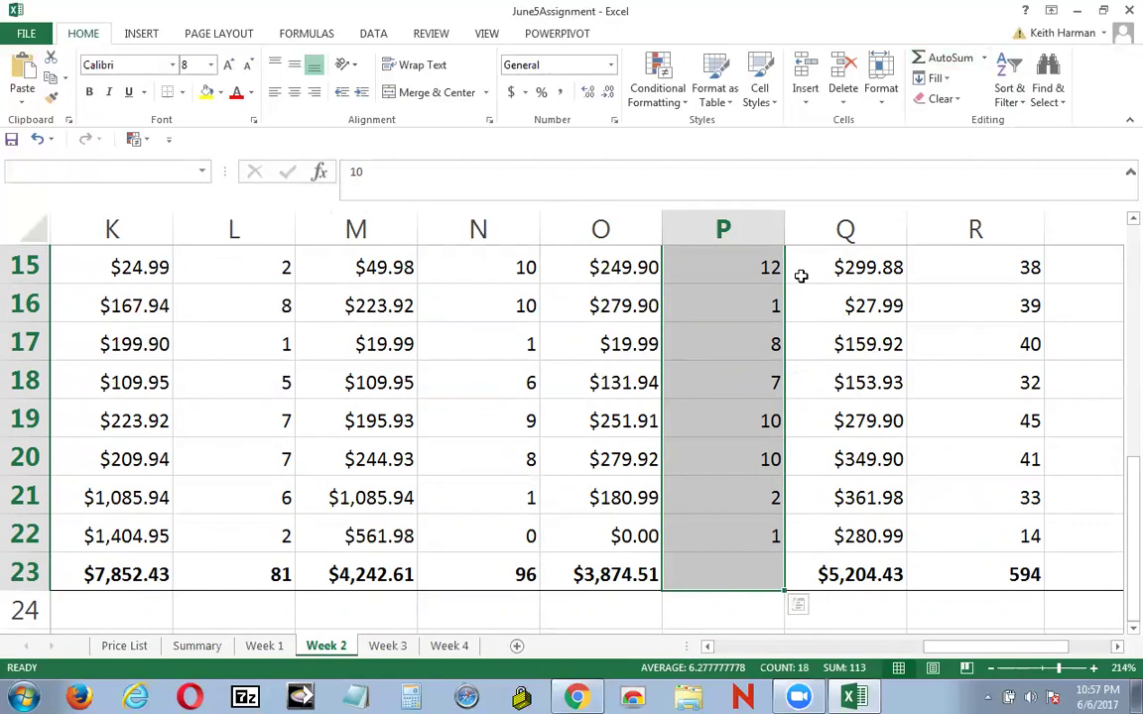
left_click(940, 61)
scroll(908, 457, "down", 3)
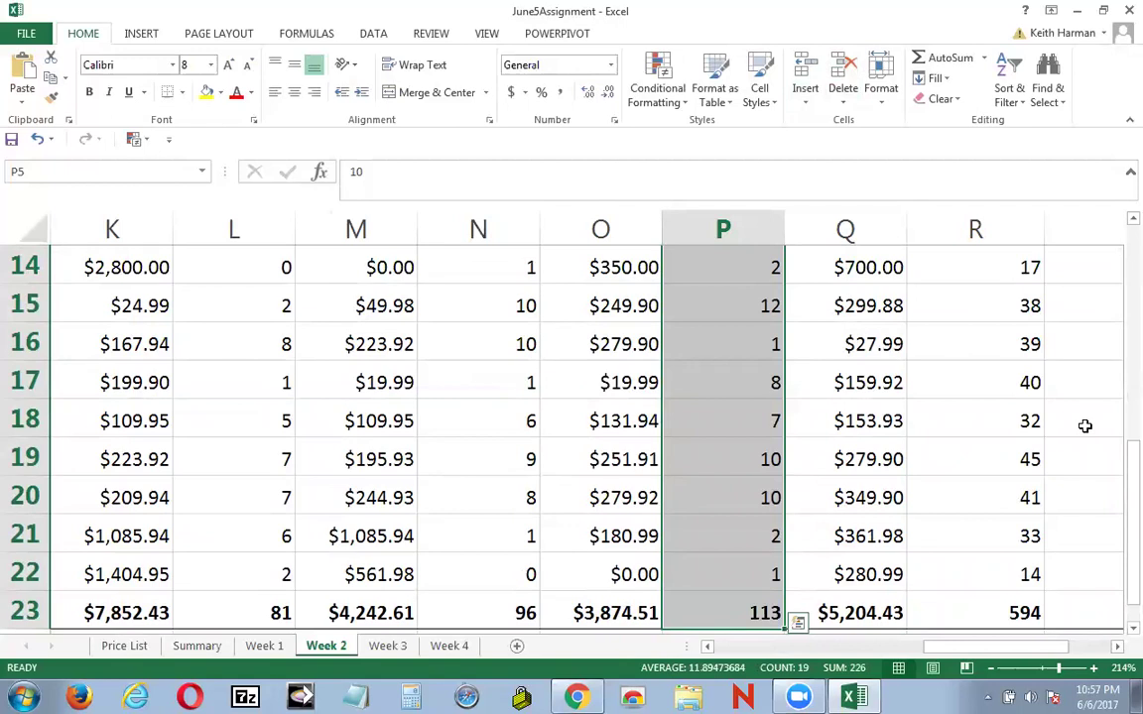
Step: Examine the Total Units formulas in R5:R23 and the Total Dollar Sales formula in S17, along with the row 23 totals of Week 2
scroll(1108, 397, "up", 5)
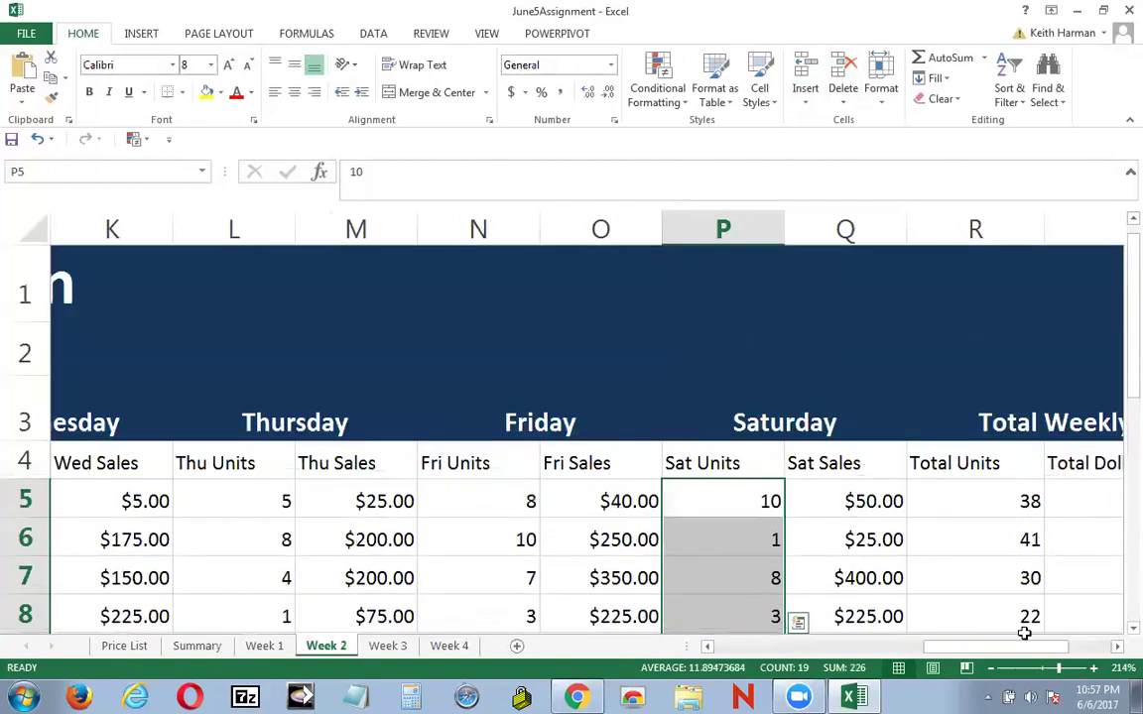
left_click_drag(977, 649, 1019, 649)
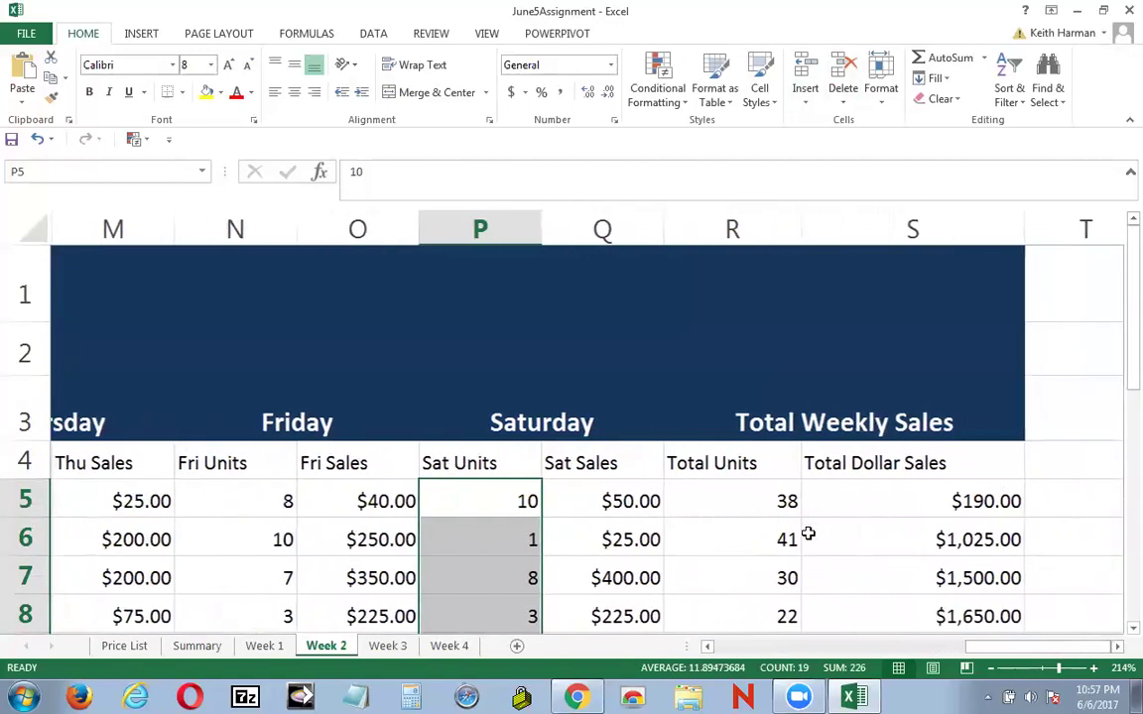
left_click(731, 494)
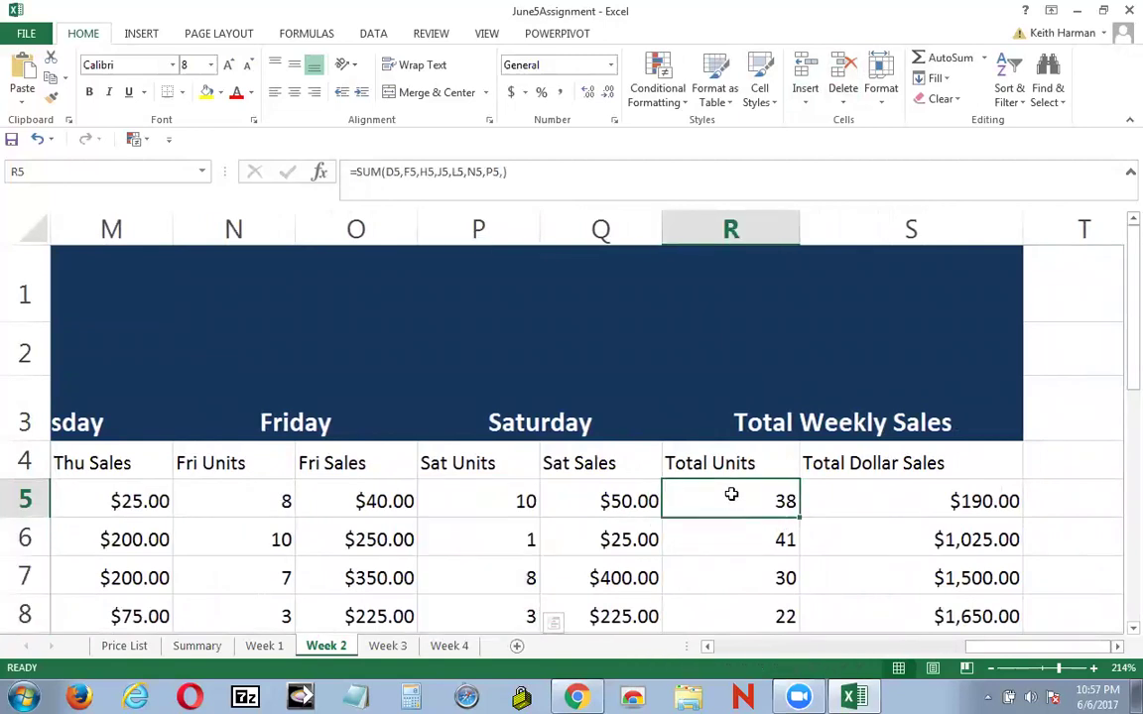
left_click_drag(731, 494, 765, 567)
scroll(859, 589, "up", 2)
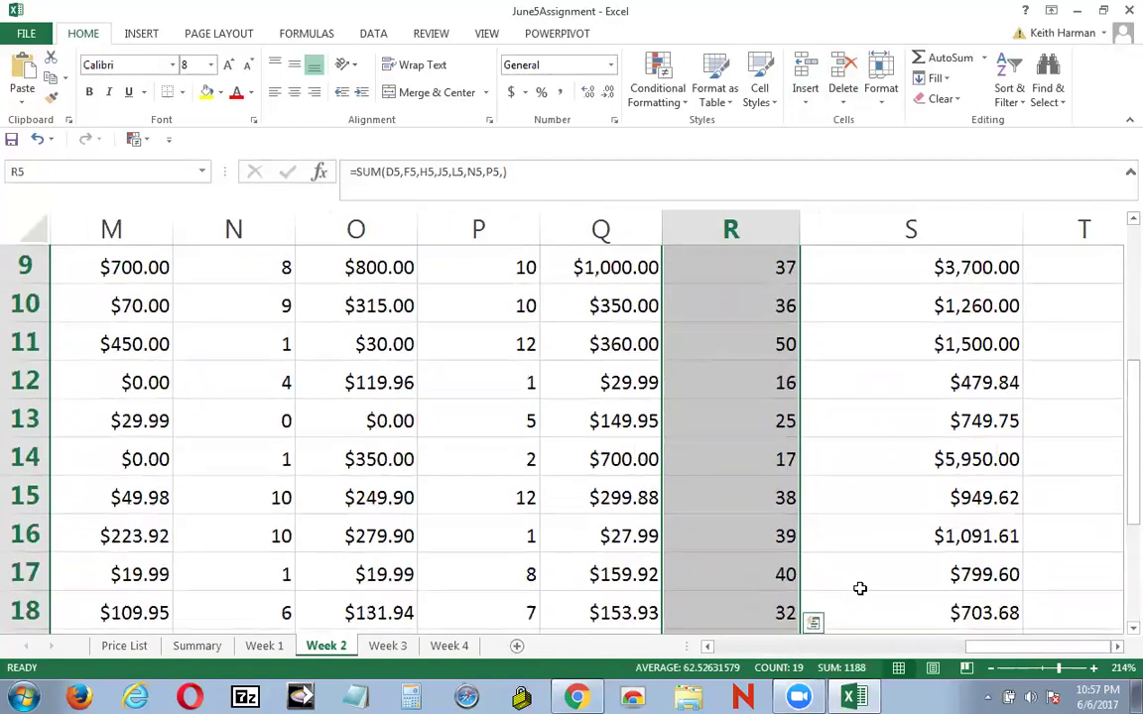
left_click(859, 588)
scroll(859, 593, "down", 3)
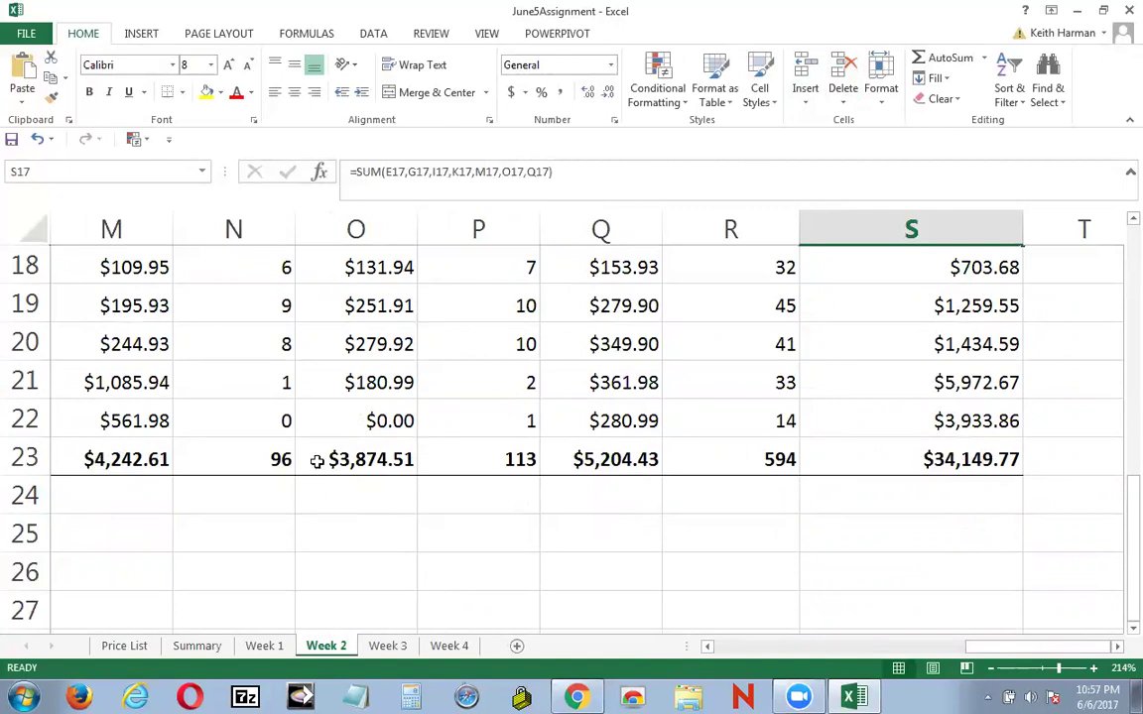
scroll(1058, 459, "up", 6)
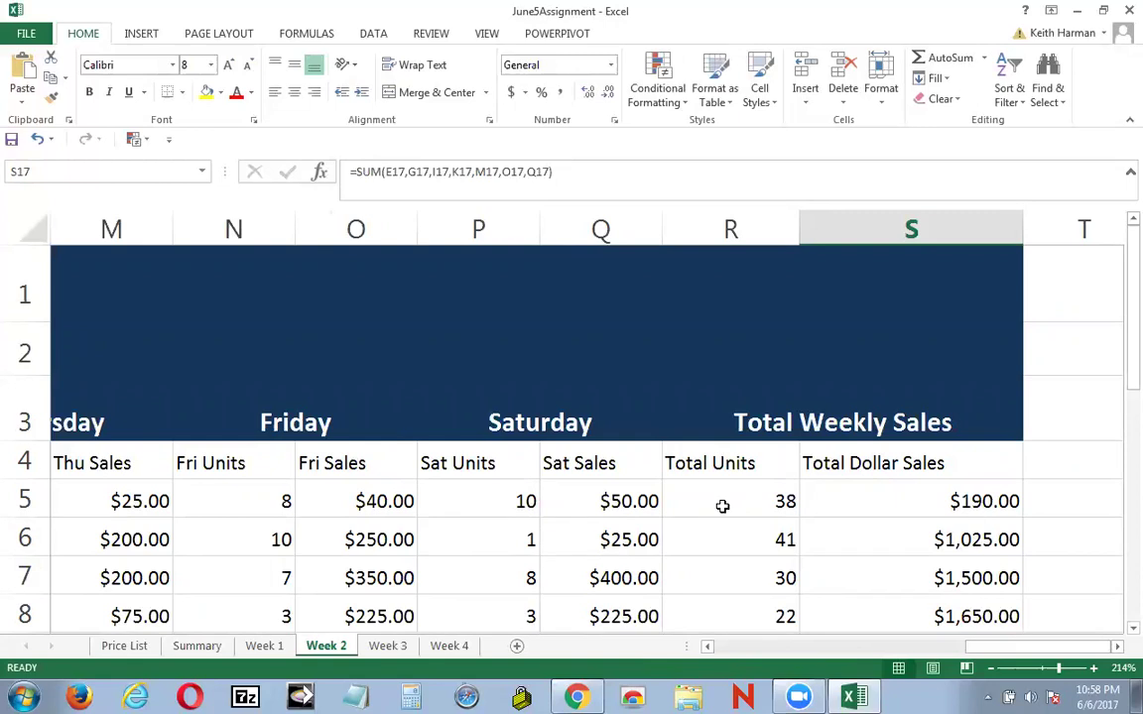
scroll(722, 506, "down", 3)
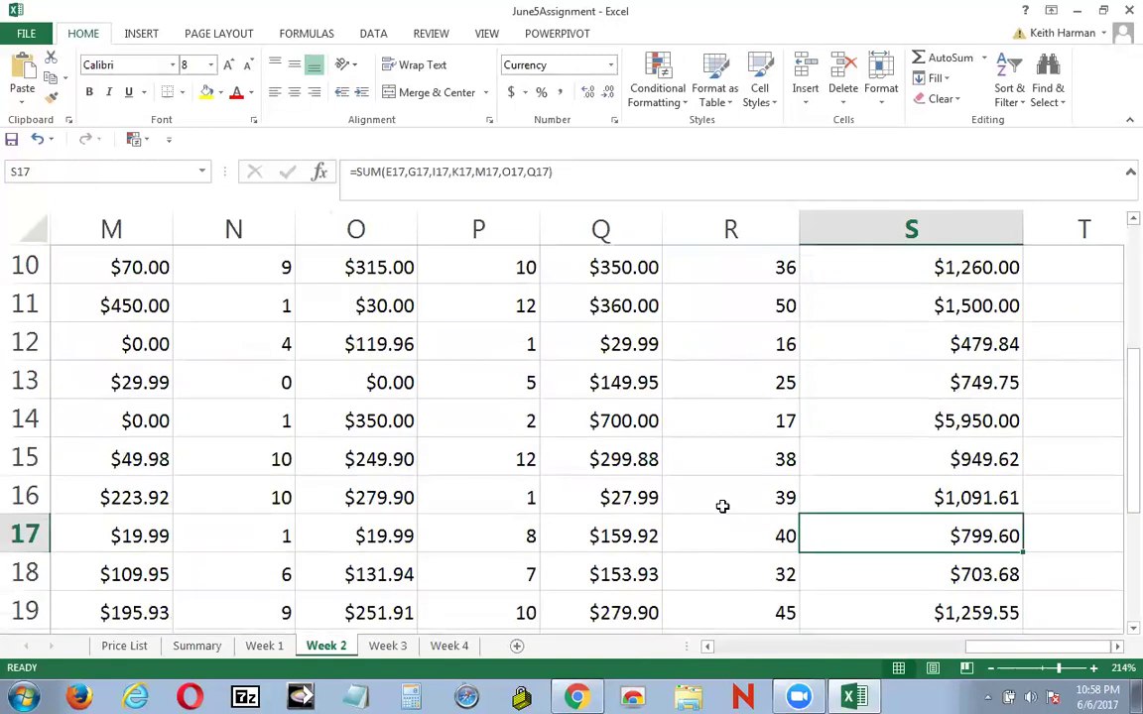
scroll(722, 506, "down", 3)
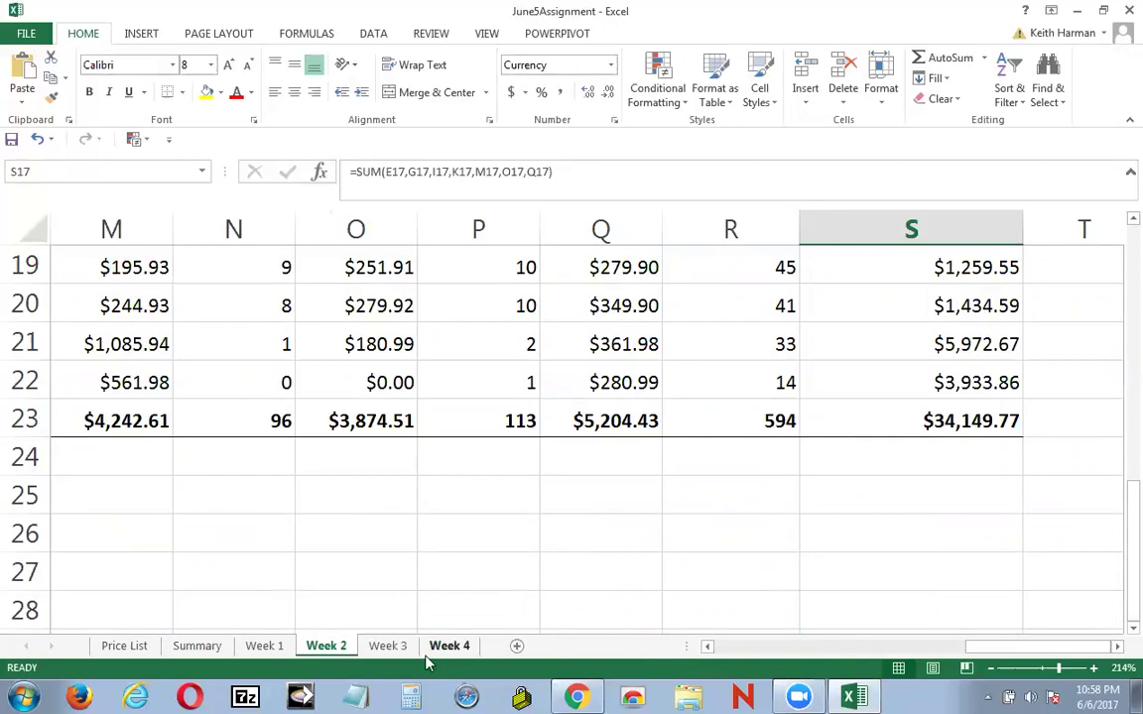
Step: Enlarge the Week 3 sheet to 93%, and return to the Week 2 sheet at 91% zoom, showing it from column A
left_click(394, 649)
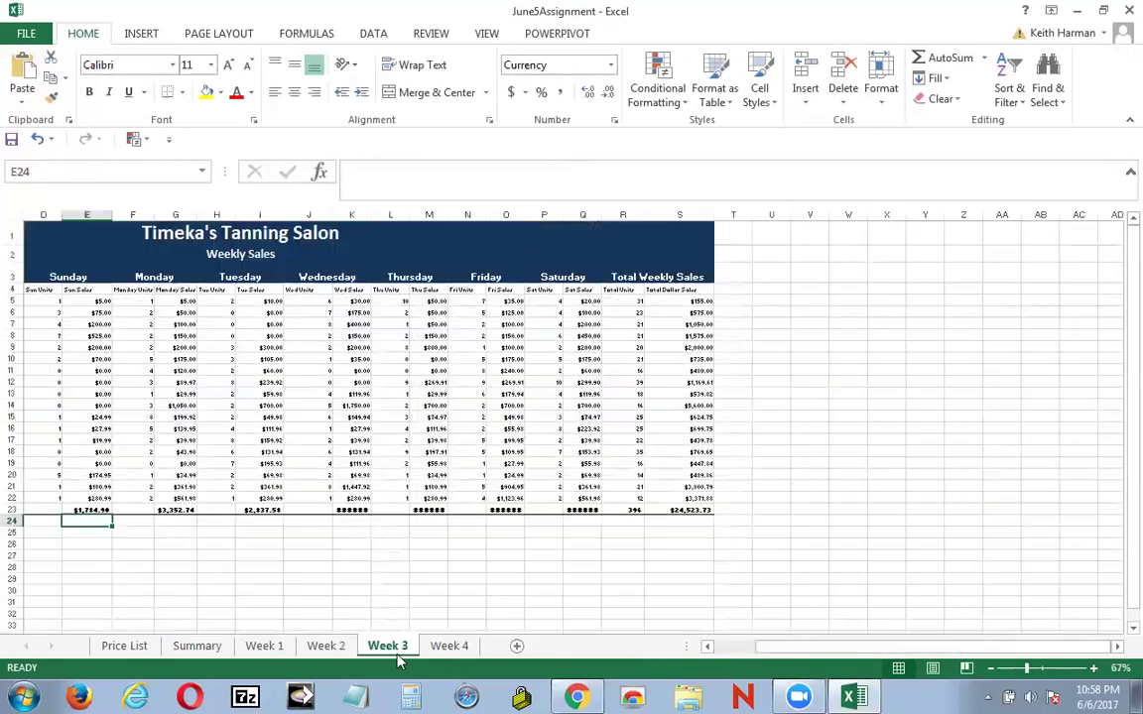
left_click(1038, 669)
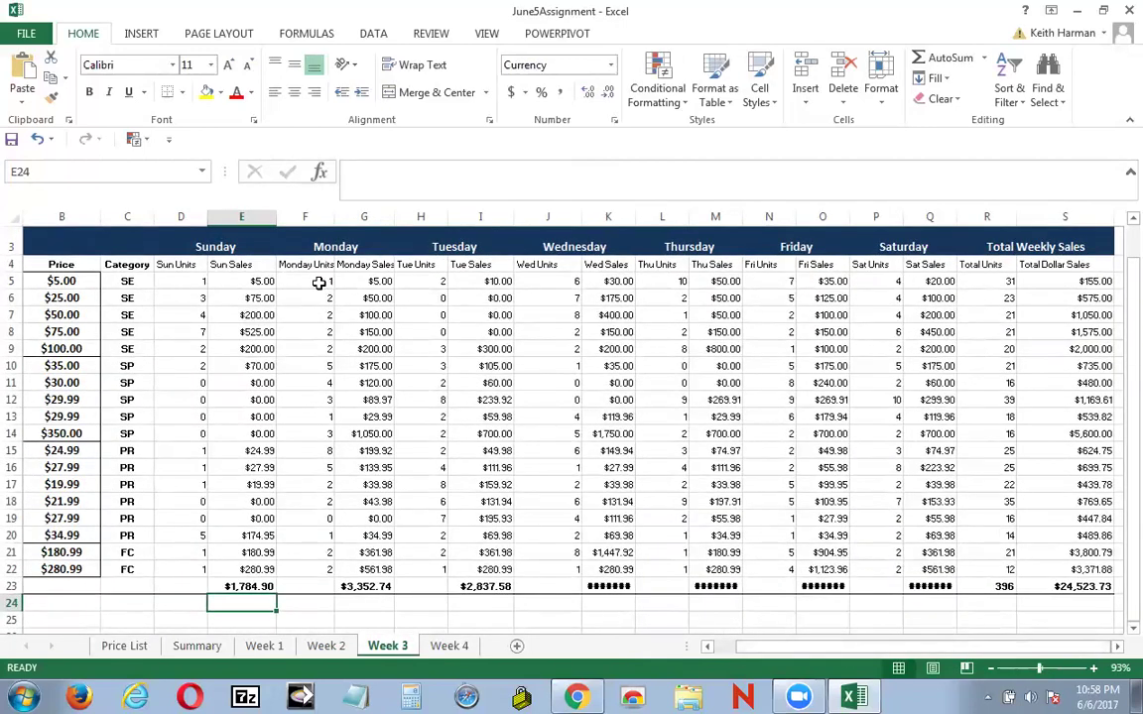
left_click(311, 648)
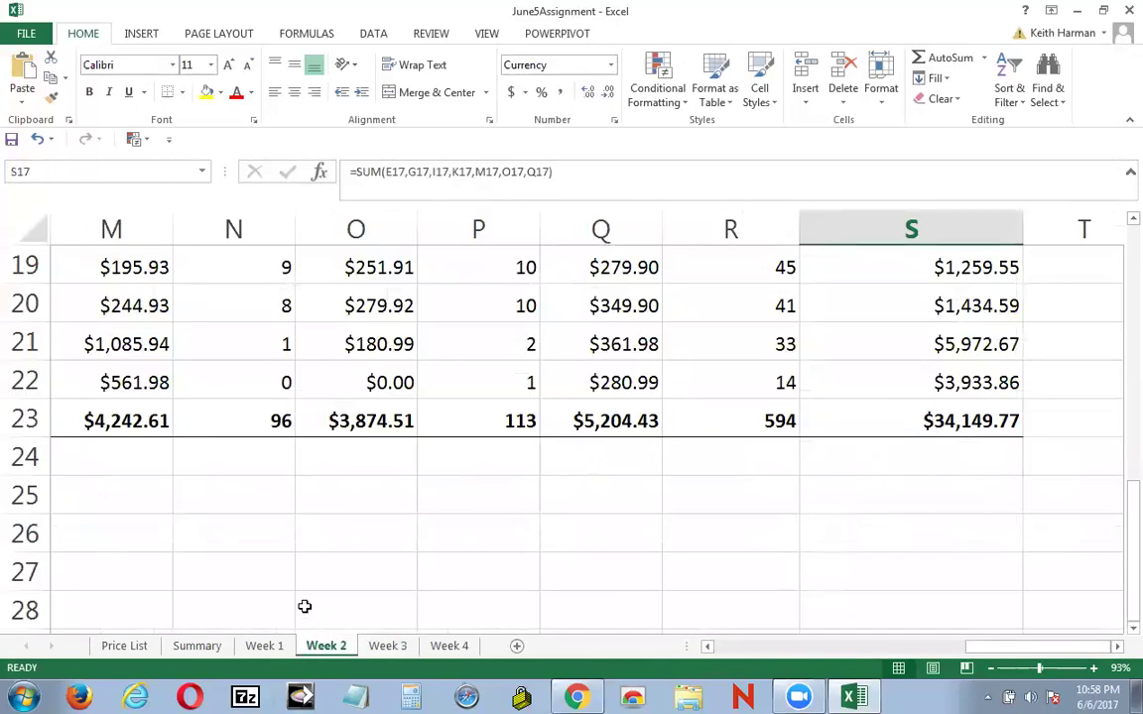
left_click_drag(834, 653, 729, 655)
left_click(1038, 675)
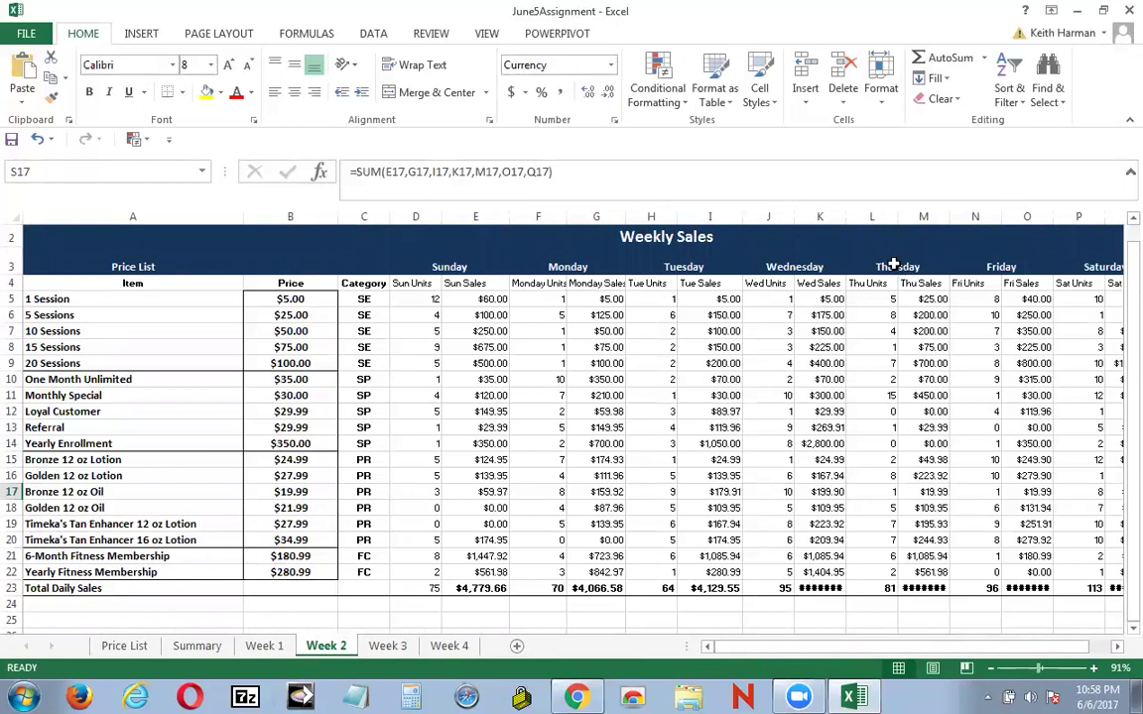
Step: Widen columns K, M, O, P, Q and R of Week 2 so the sales totals in row 23 fit
left_click_drag(848, 222, 854, 223)
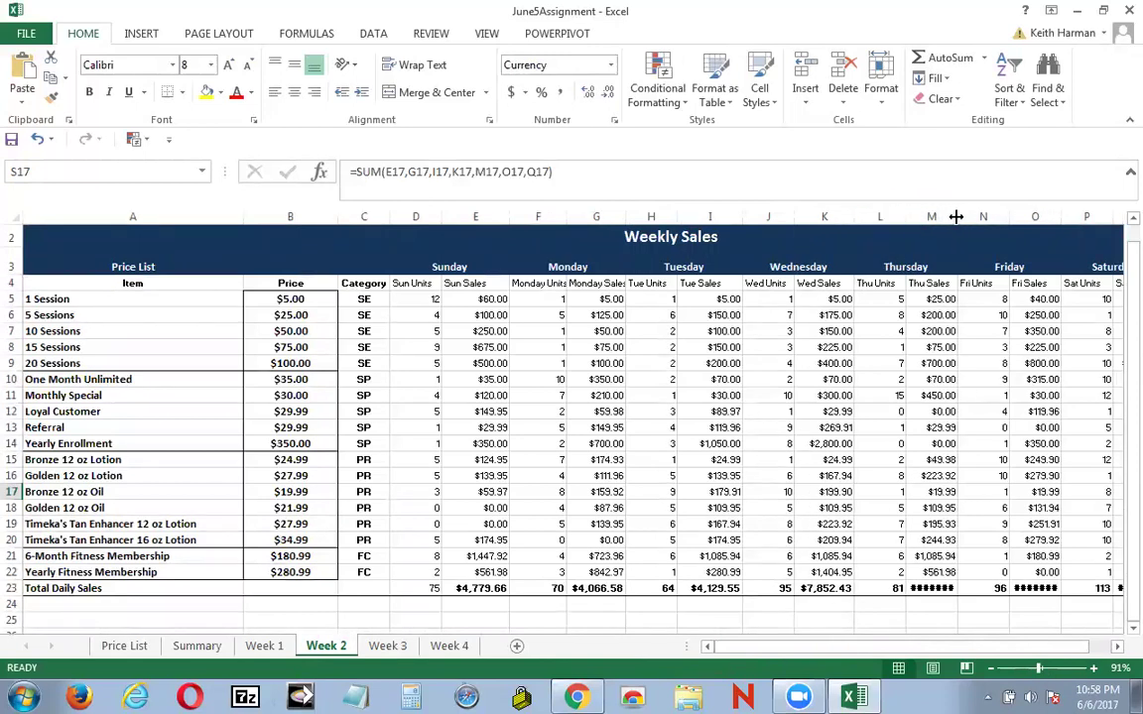
left_click_drag(956, 216, 975, 216)
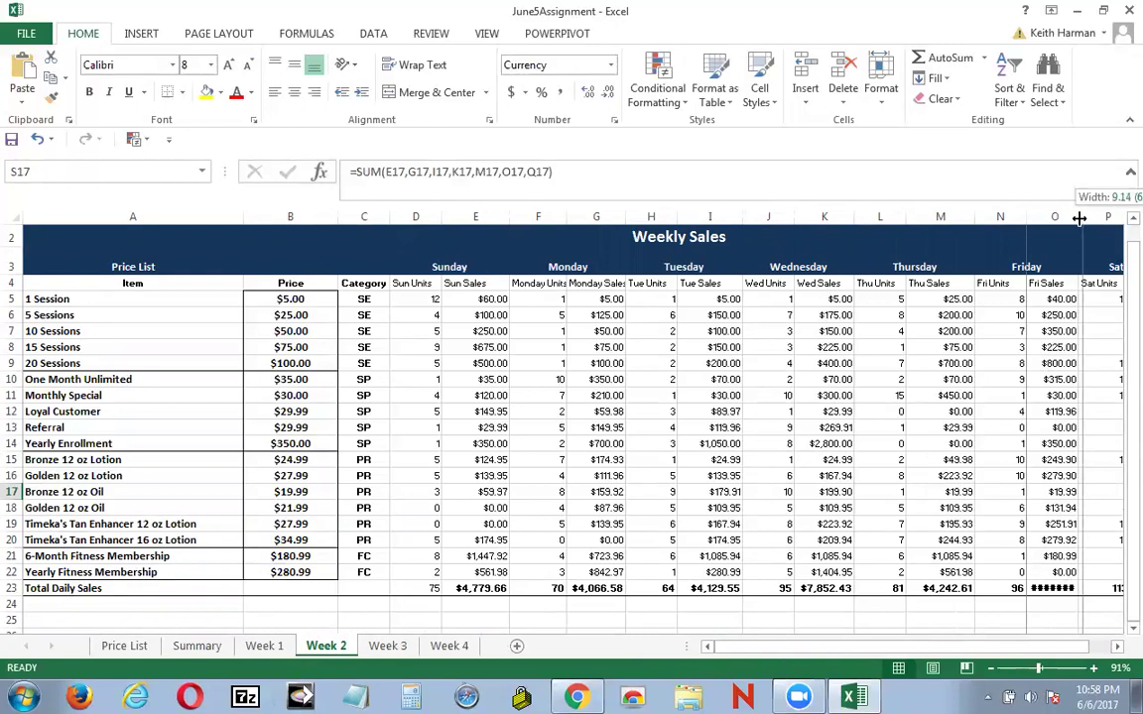
left_click_drag(1079, 216, 1085, 217)
left_click_drag(1080, 646, 1096, 646)
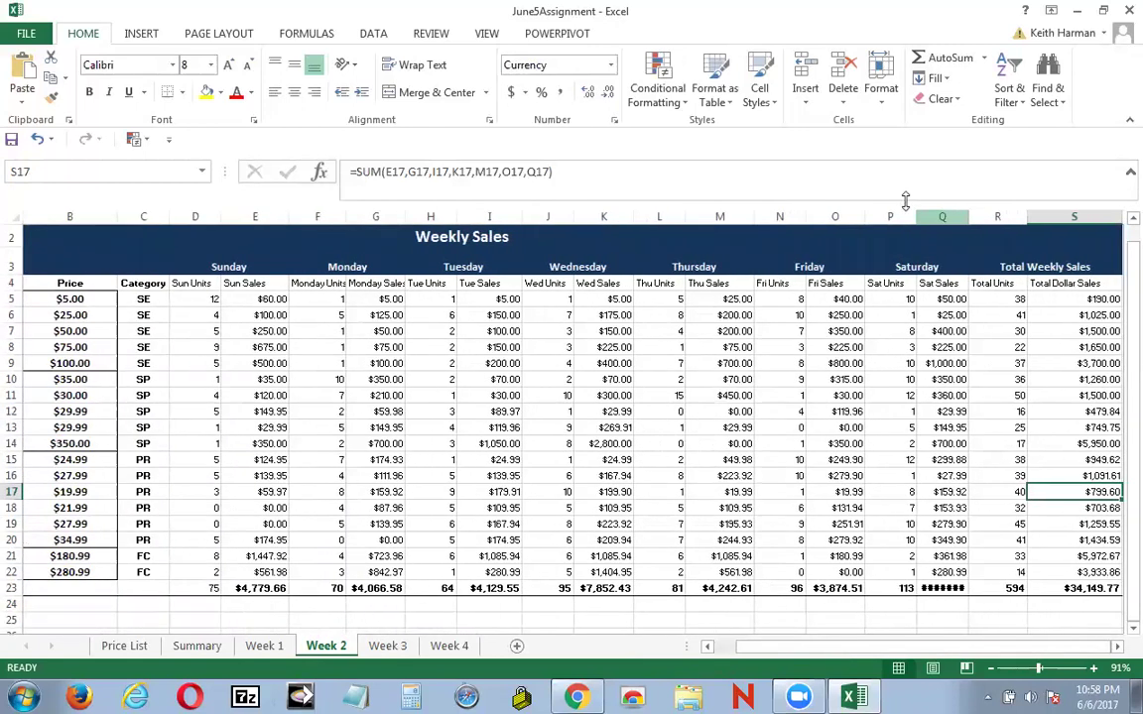
left_click_drag(913, 214, 936, 212)
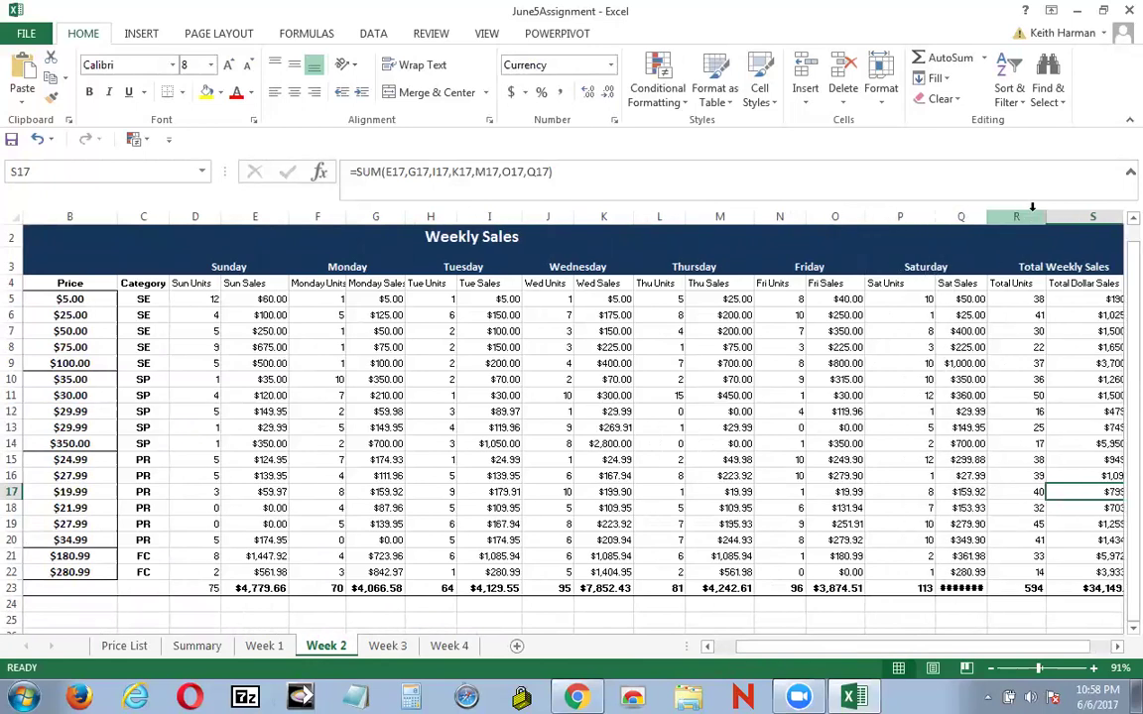
left_click_drag(1044, 216, 1059, 217)
left_click_drag(986, 220, 1000, 223)
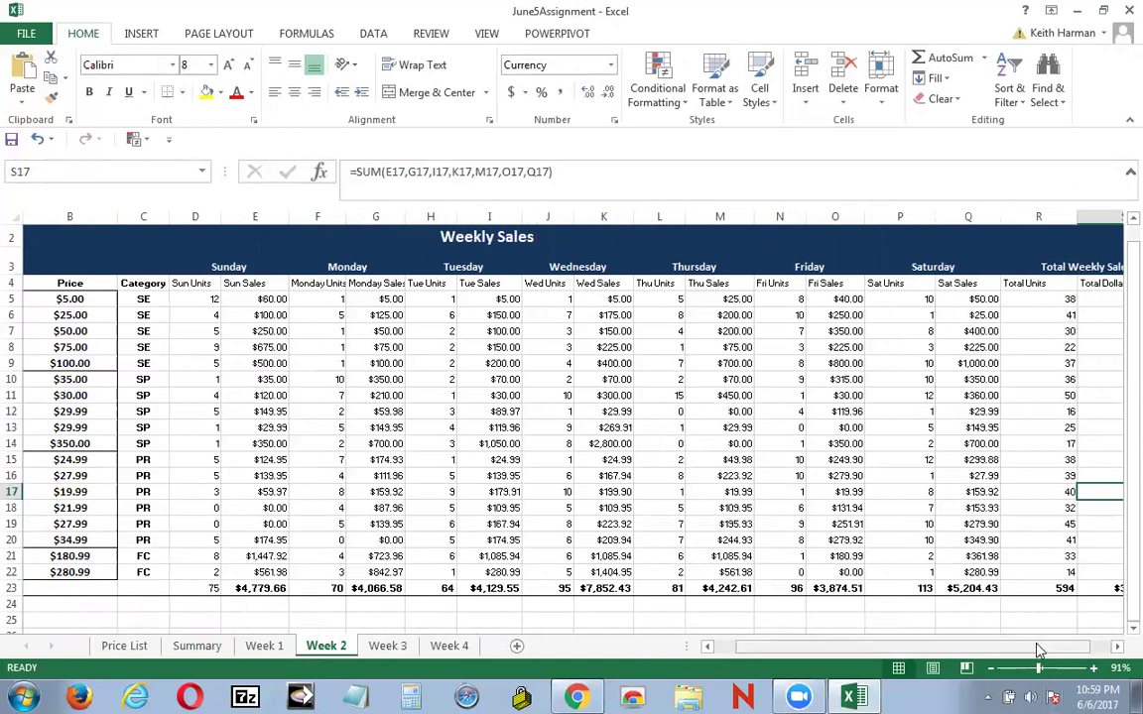
Step: Review the Week 2 weekly totals in columns R and S, and compare them with the row 23 totals of Week 1
left_click_drag(1039, 649, 1060, 650)
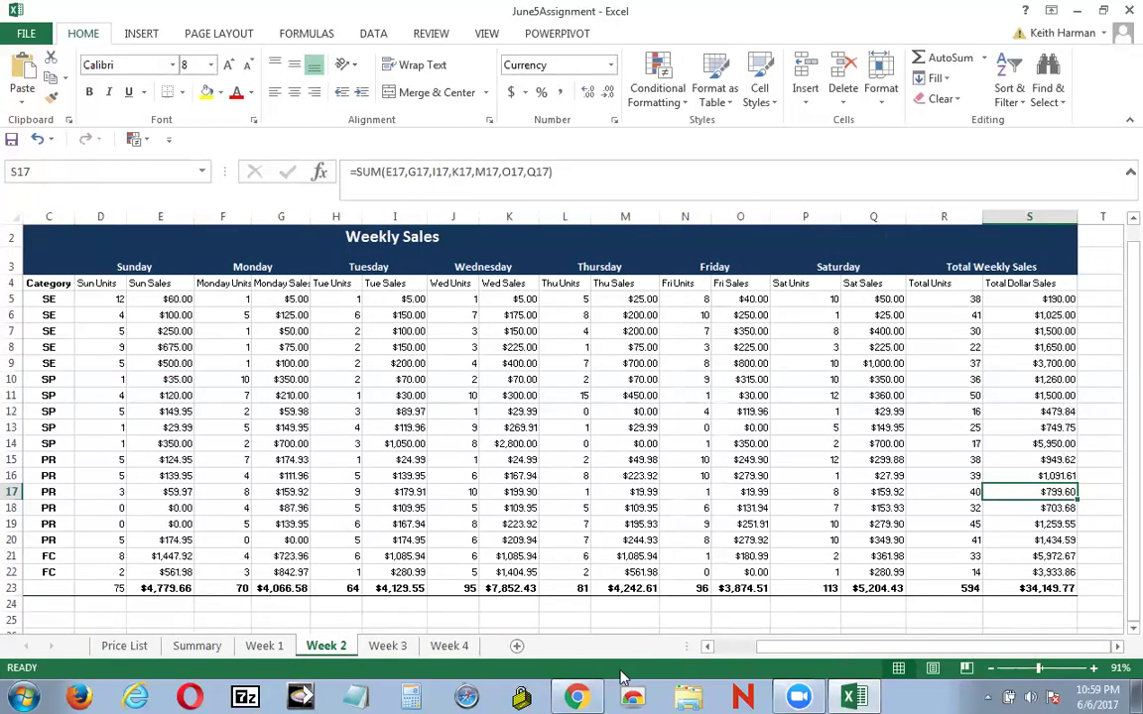
scroll(590, 649, "down", 1)
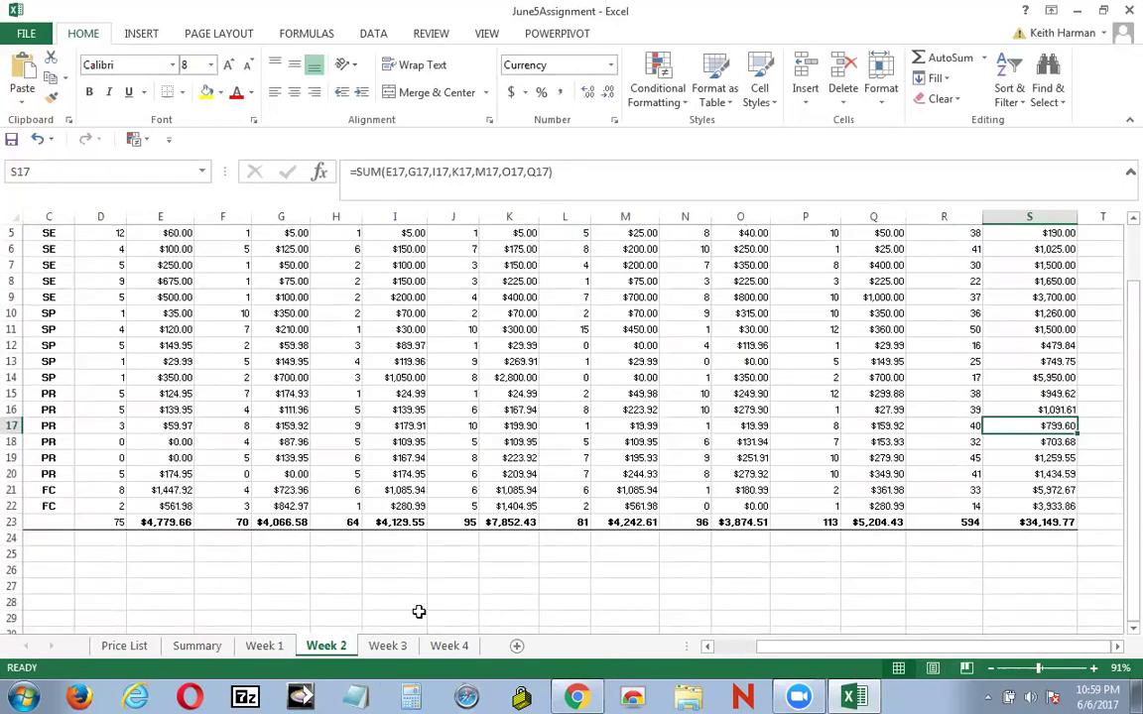
scroll(419, 611, "up", 2)
scroll(418, 611, "down", 1)
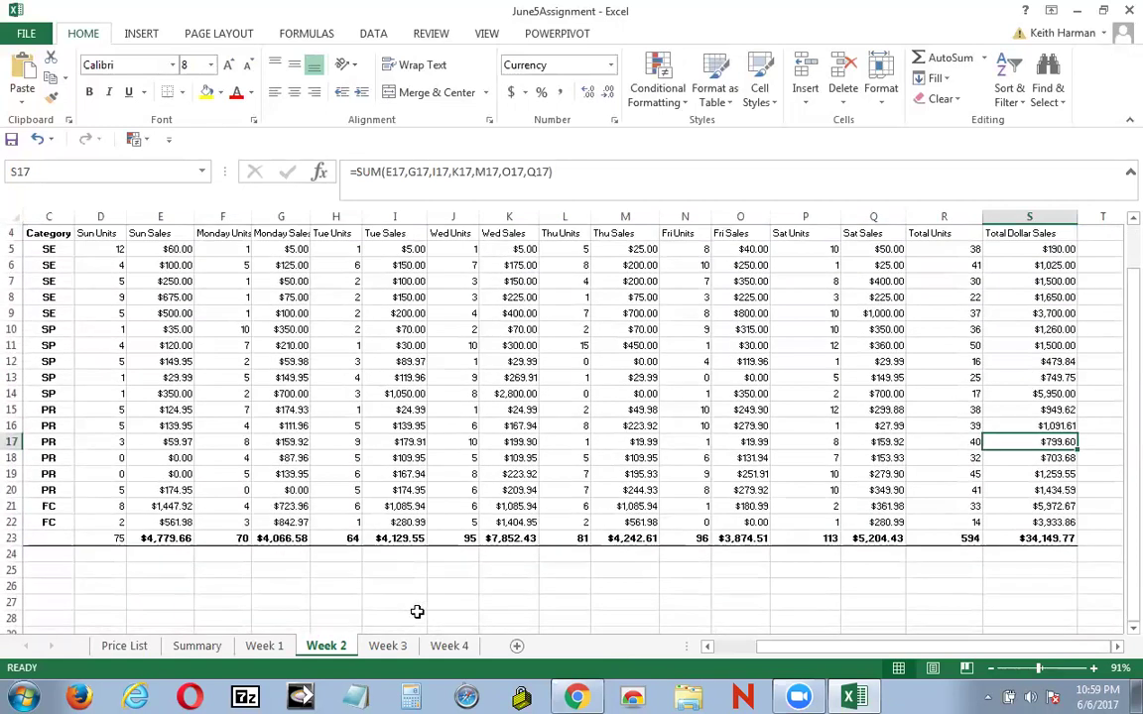
left_click(264, 645)
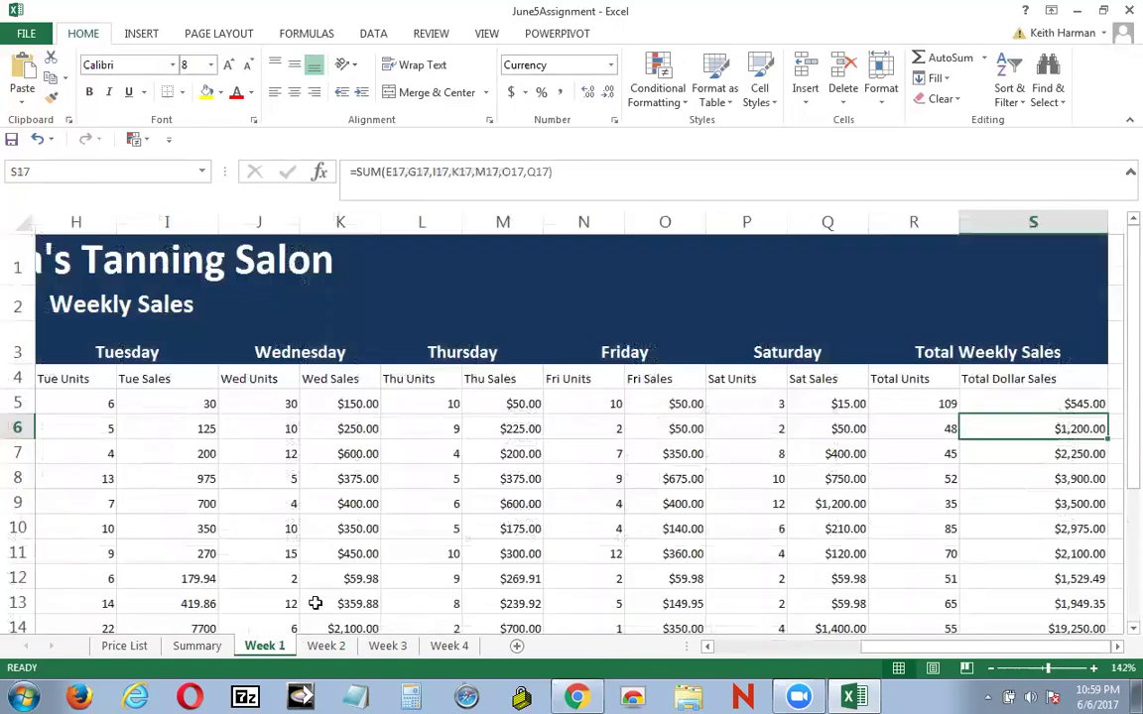
scroll(326, 592, "down", 2)
scroll(326, 592, "up", 2)
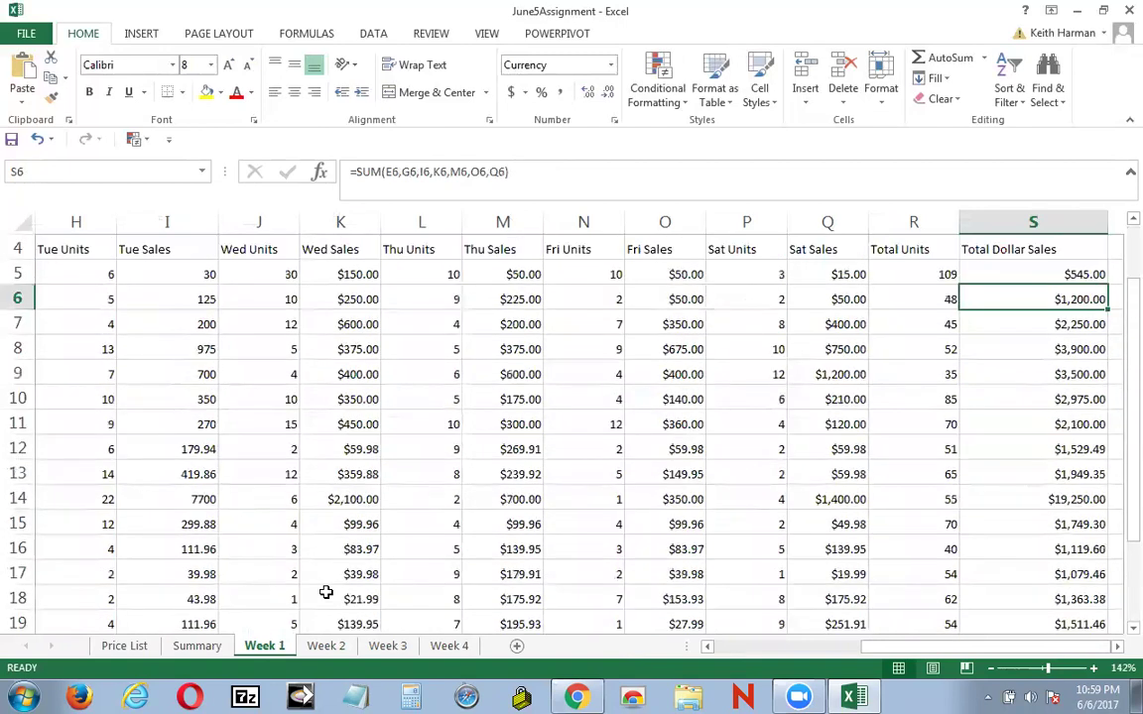
scroll(326, 592, "down", 3)
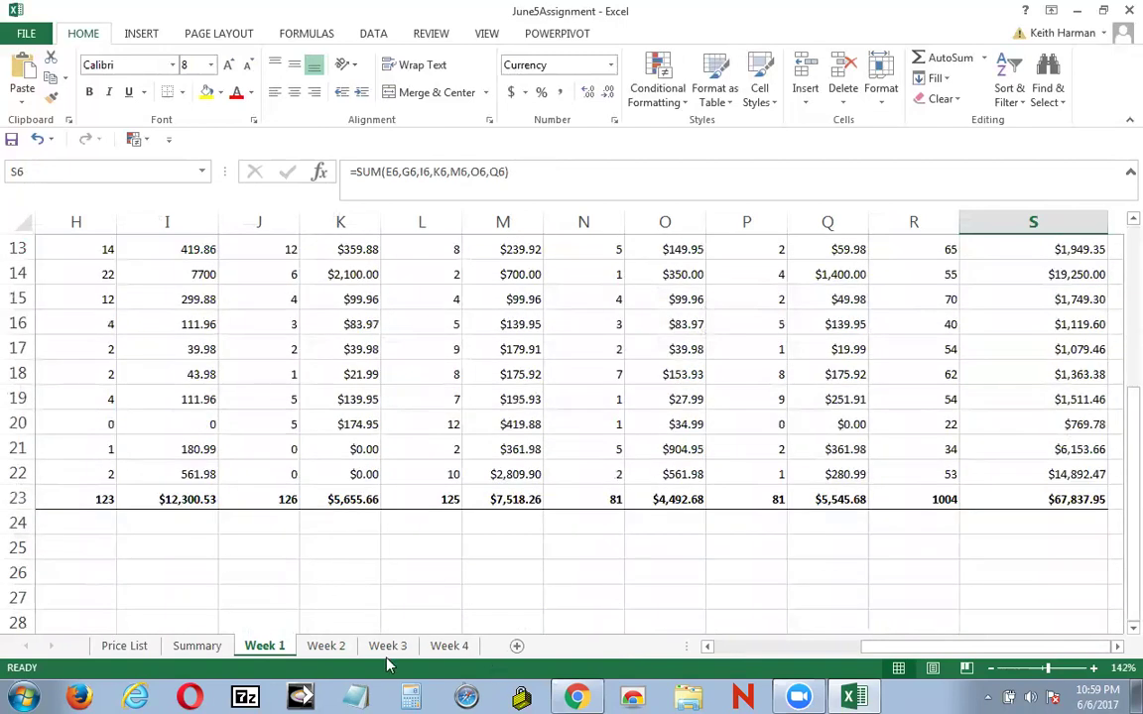
Step: Widen columns K, M, O, P, Q and R of Week 3 so the sales totals in row 23 fit
left_click(386, 646)
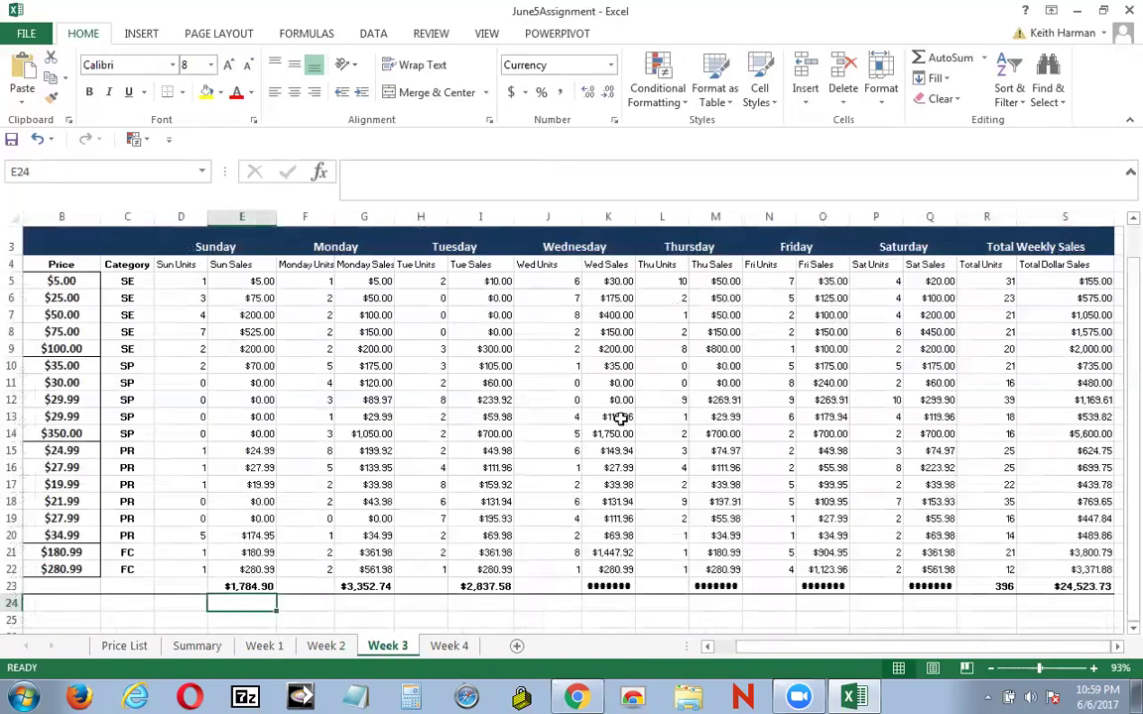
left_click_drag(635, 216, 654, 222)
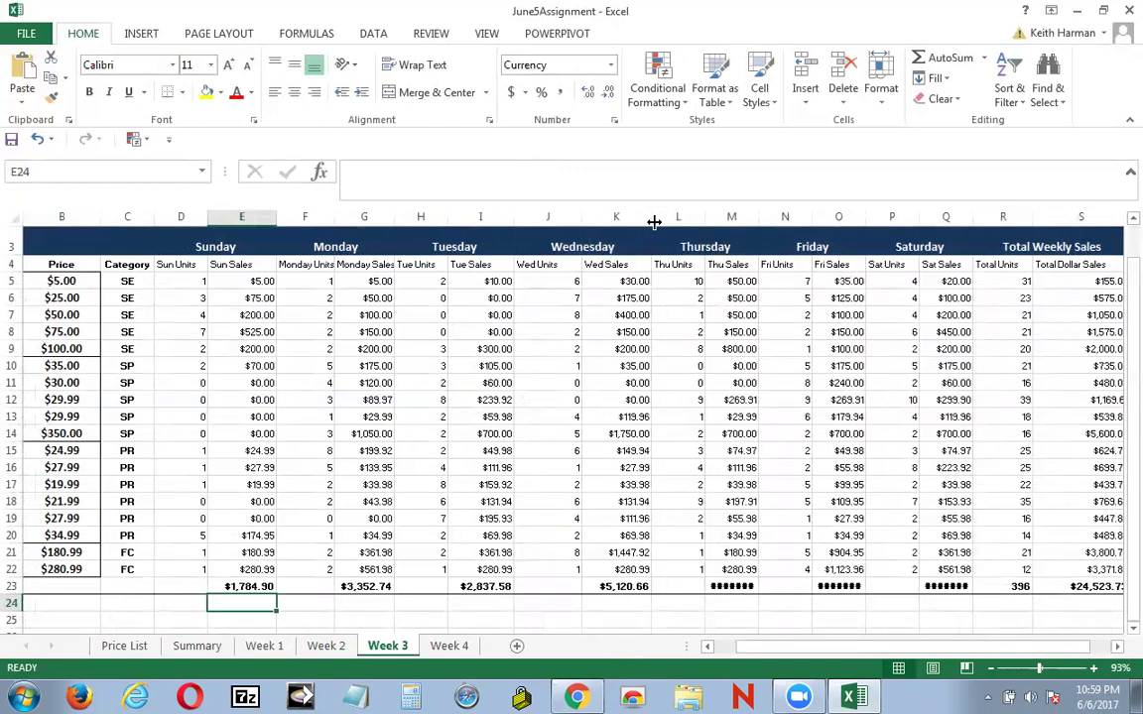
left_click_drag(759, 216, 772, 217)
left_click_drag(878, 223, 1010, 216)
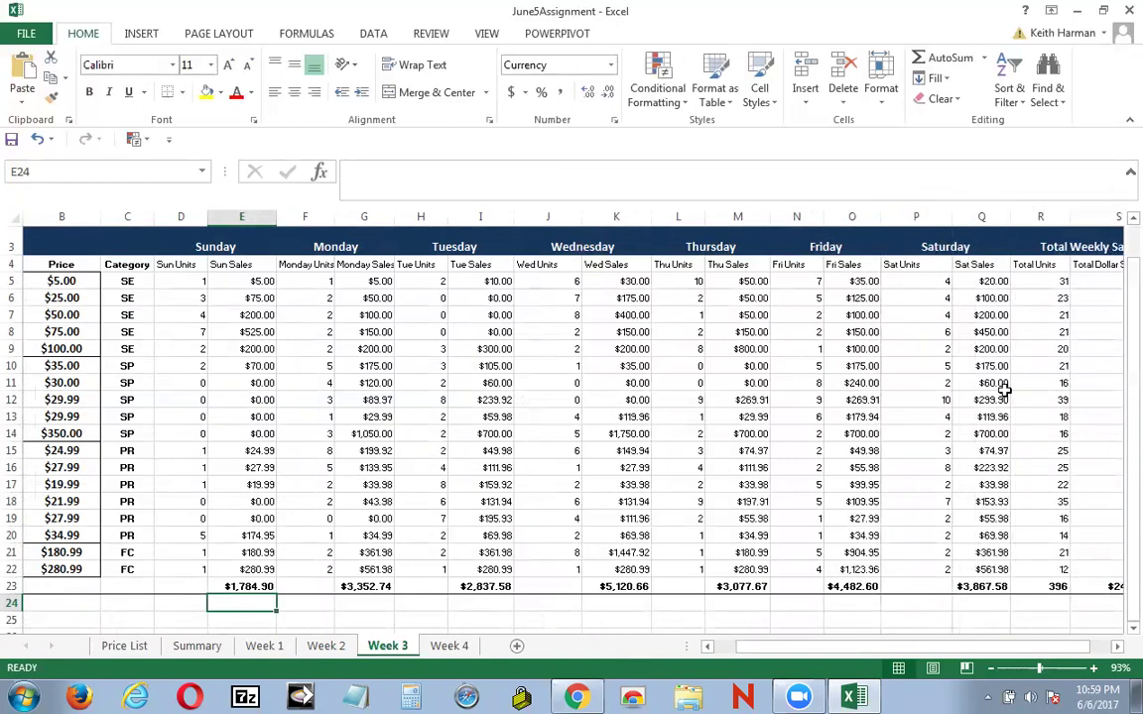
left_click_drag(1002, 646, 1034, 646)
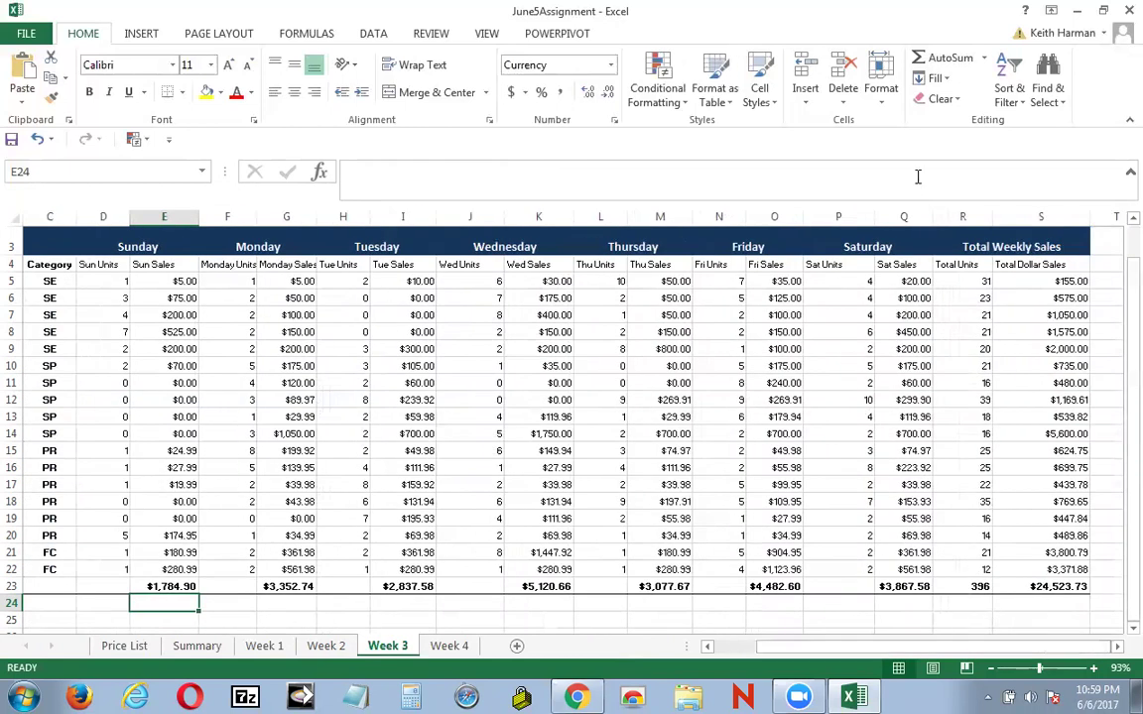
left_click_drag(933, 216, 1007, 215)
Step: Total the Sun Units column of Week 3 in D23 by applying AutoSum to D5:D23
left_click_drag(850, 646, 782, 664)
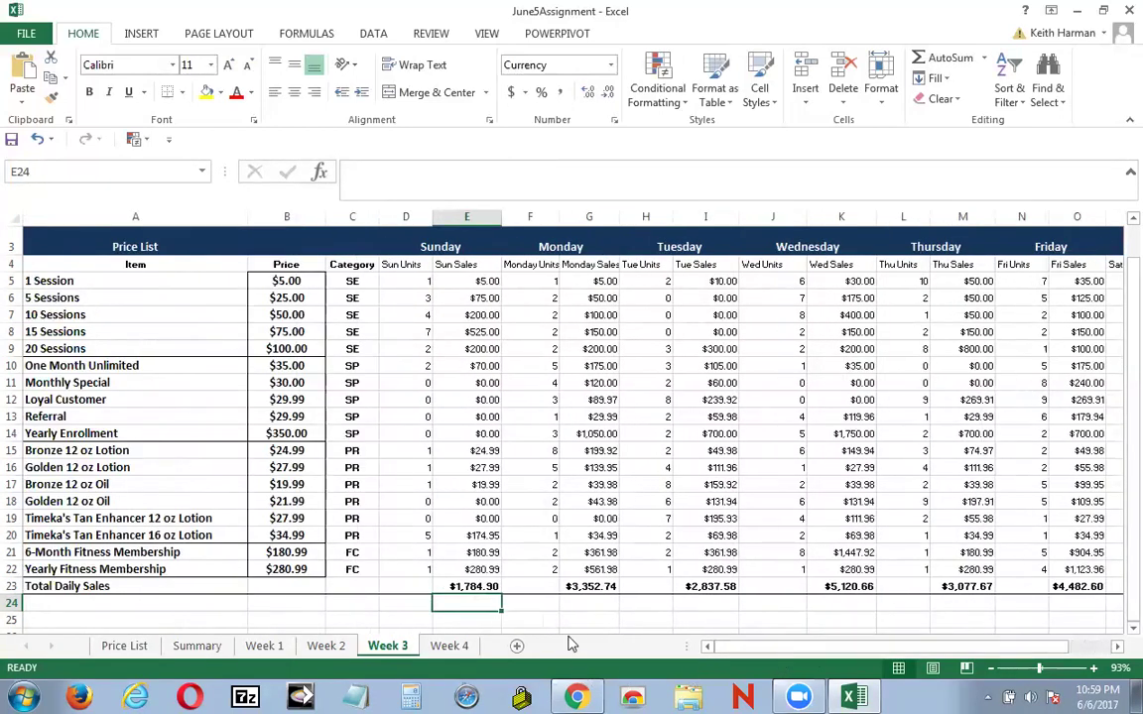
left_click(543, 280)
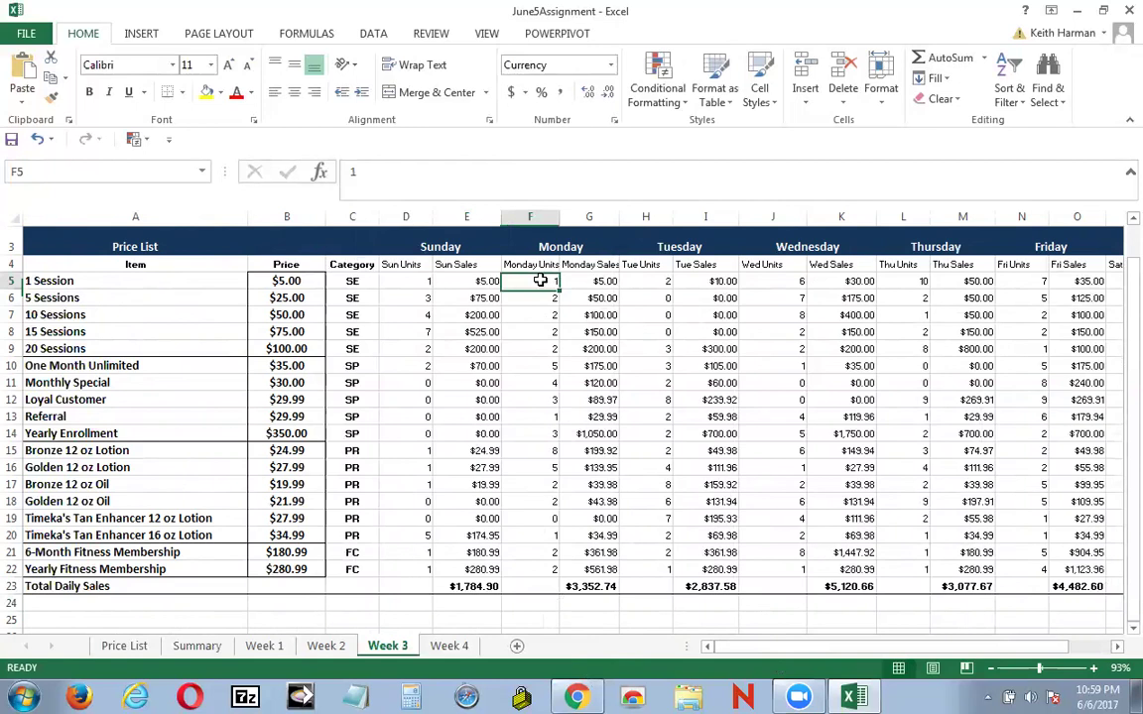
left_click(417, 284)
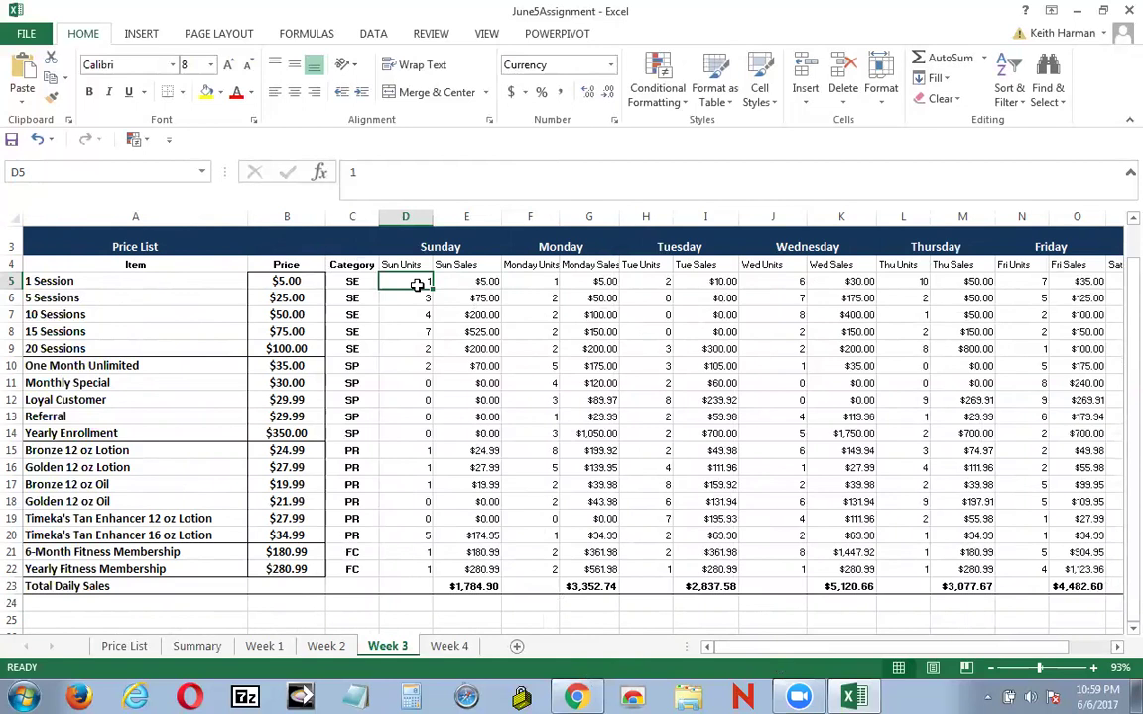
left_click_drag(418, 285, 413, 579)
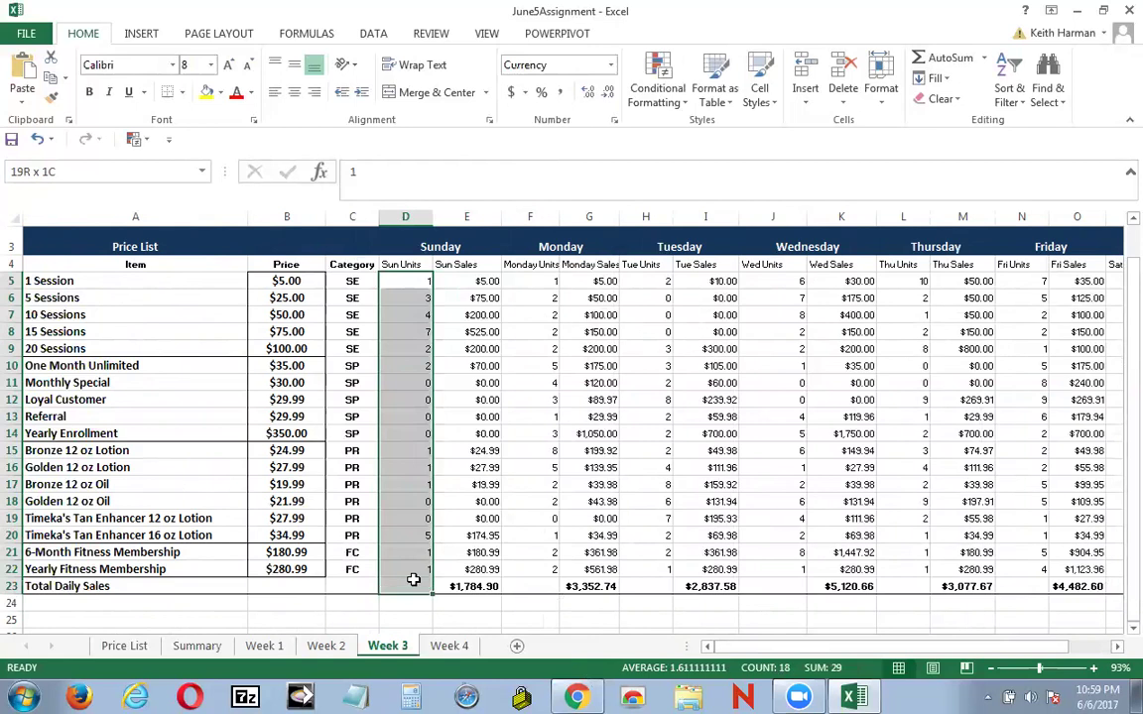
left_click(933, 68)
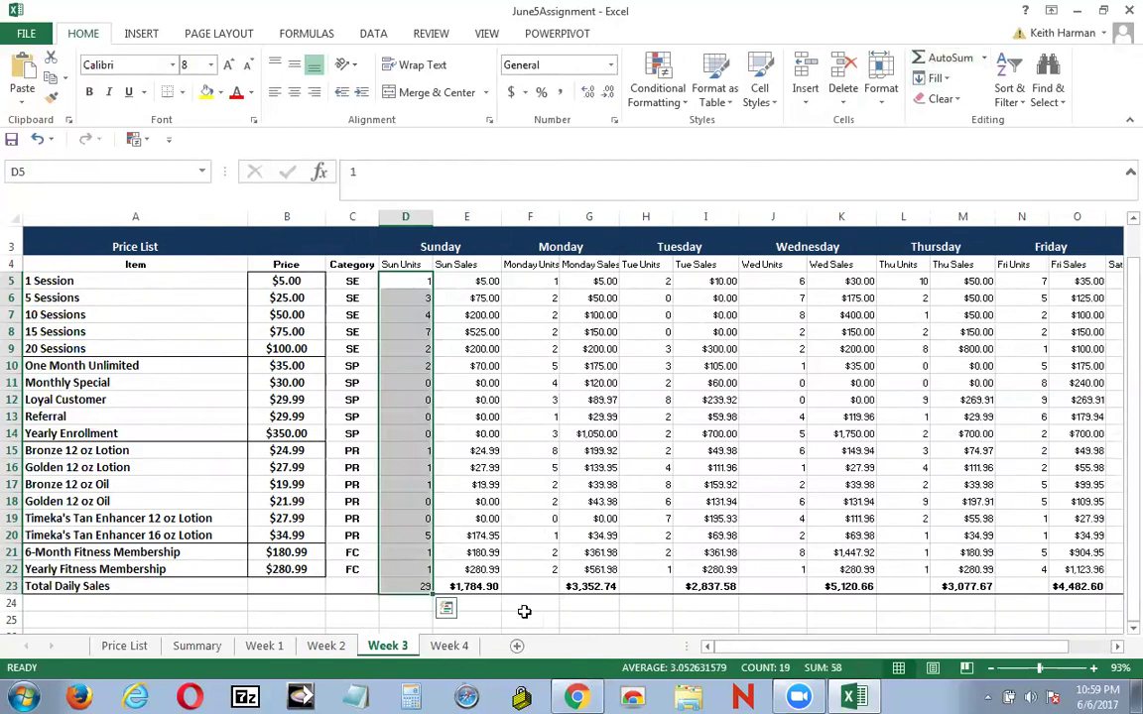
left_click(534, 598)
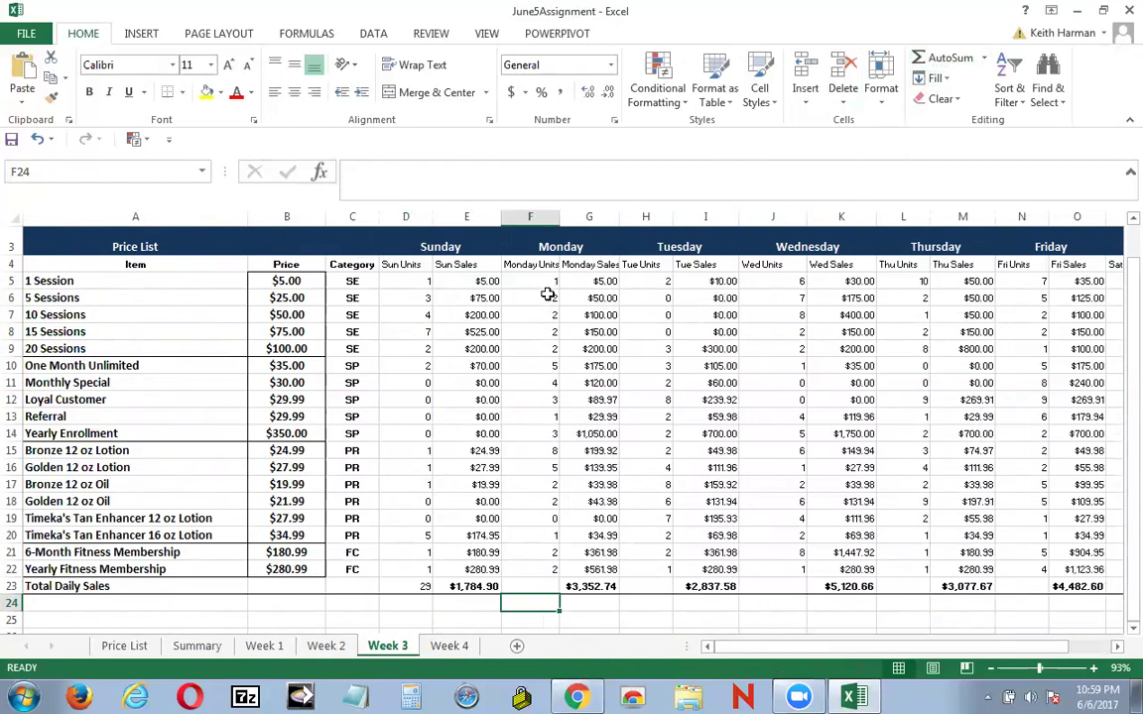
Step: Total the Monday Units and Tue Units columns of Week 3 in F23 and H23 by applying AutoSum to F5:F23 and H5:H23
left_click(545, 280)
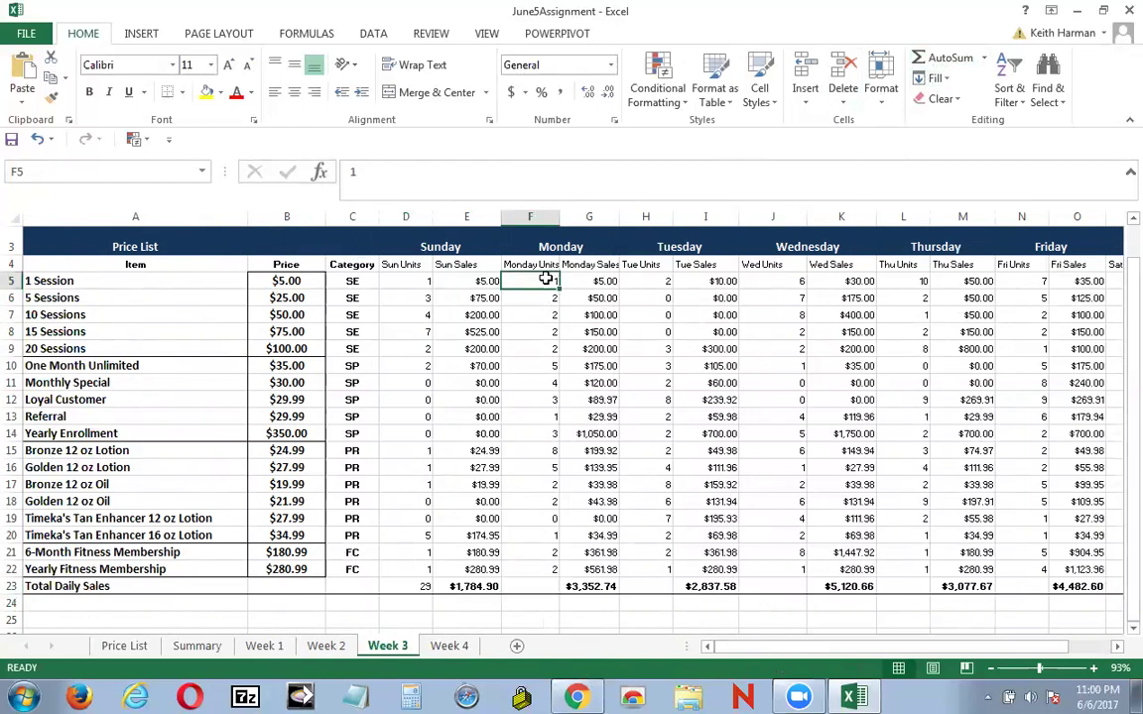
left_click_drag(546, 280, 557, 574)
left_click(942, 60)
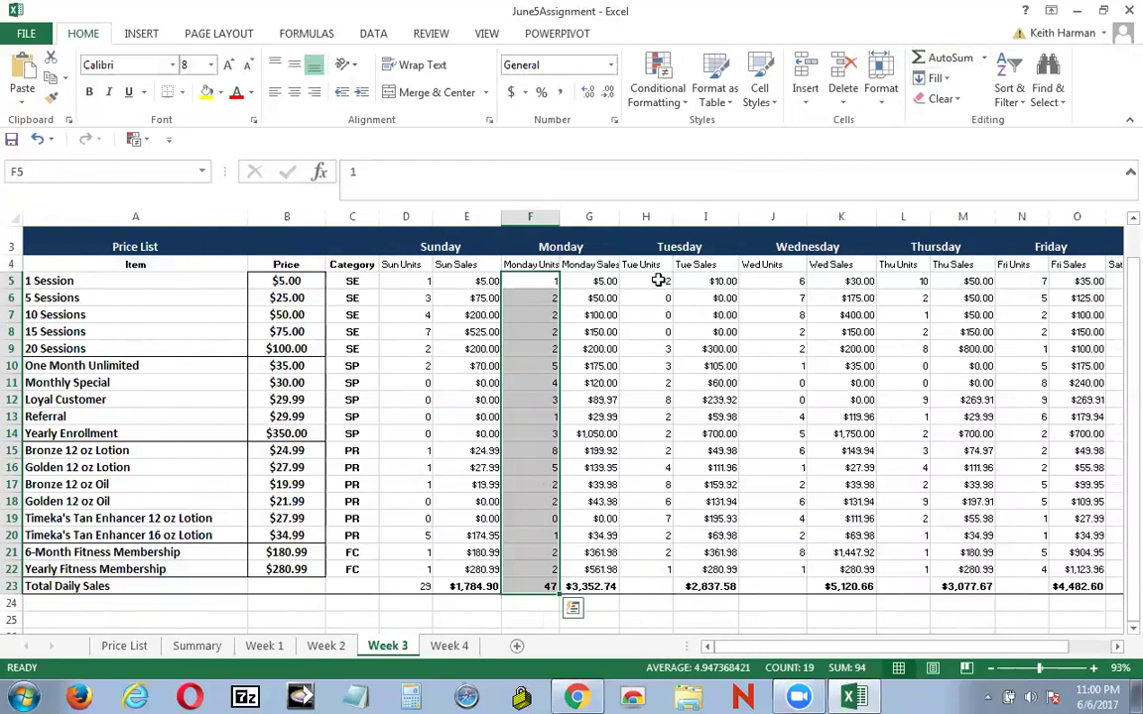
left_click(658, 280)
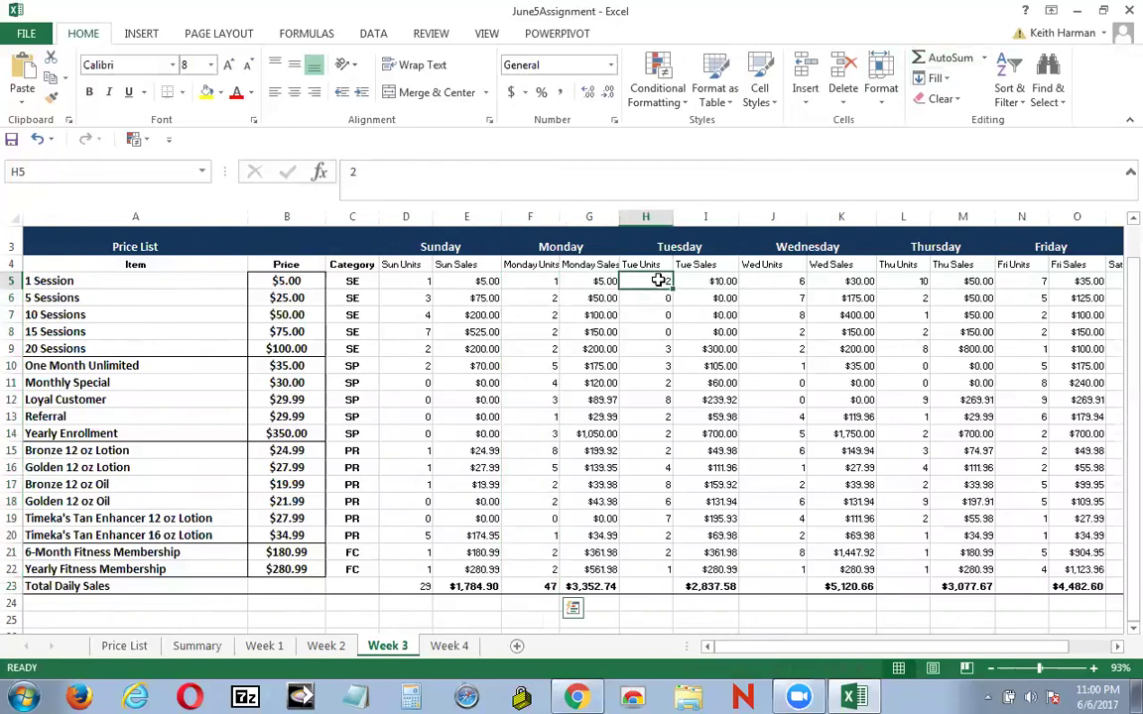
mouse_move(658, 280)
left_mouse_down()
mouse_move(658, 466)
mouse_move(671, 507)
mouse_move(657, 587)
left_mouse_up()
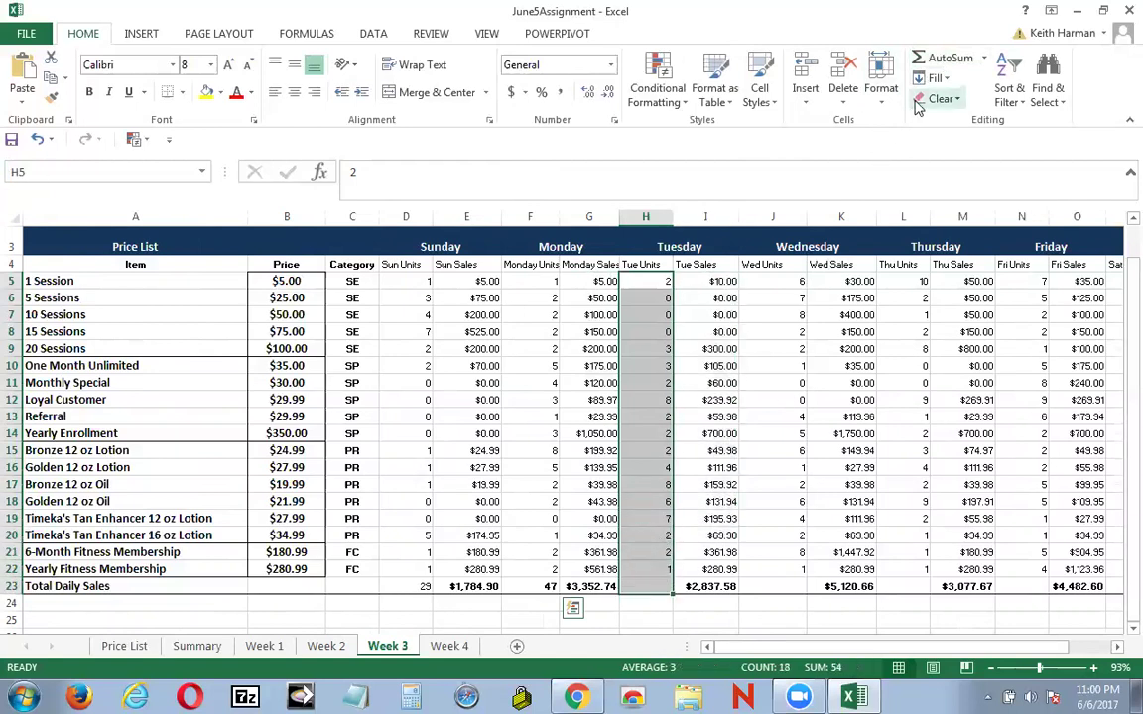
left_click(945, 58)
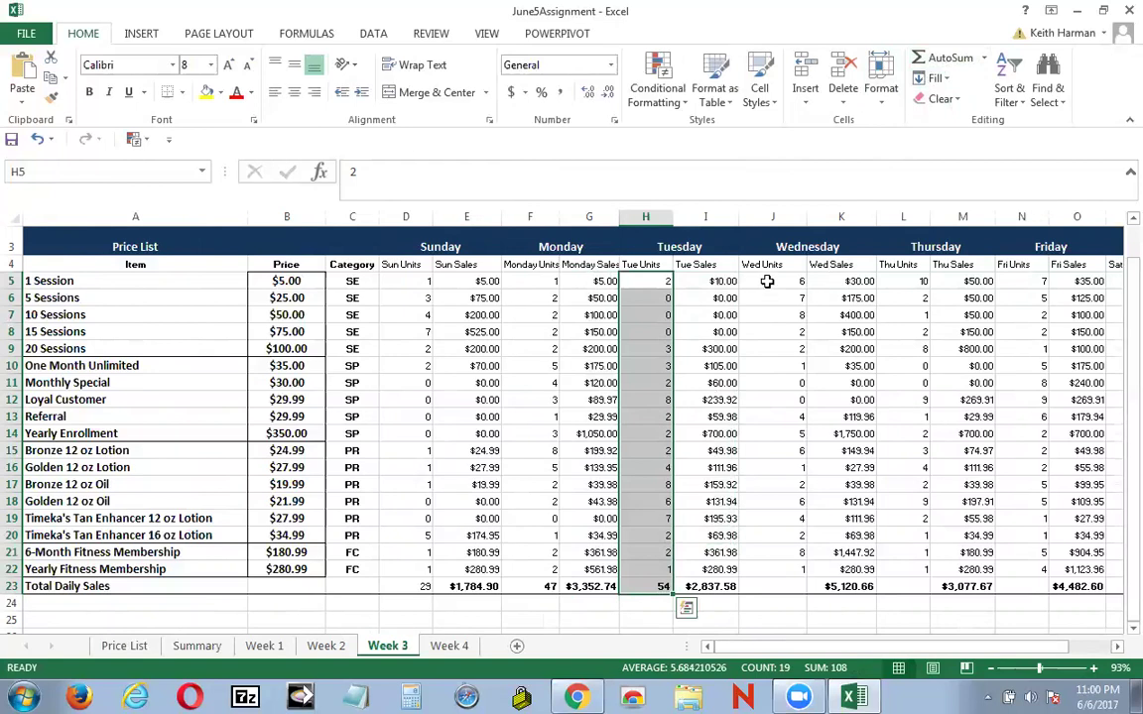
Step: Total the Wed Units and Thu Units columns of Week 3 in J23 and L23 by applying AutoSum to J5:J23 and L5:L23
left_click(768, 282)
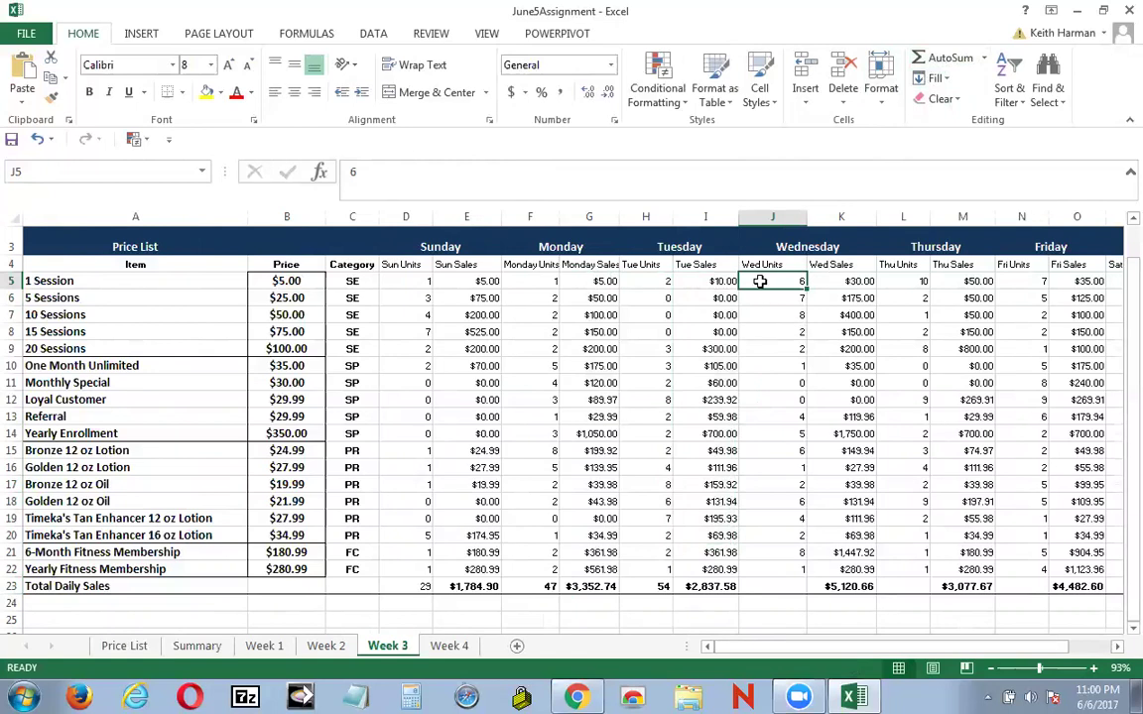
left_click_drag(760, 281, 758, 587)
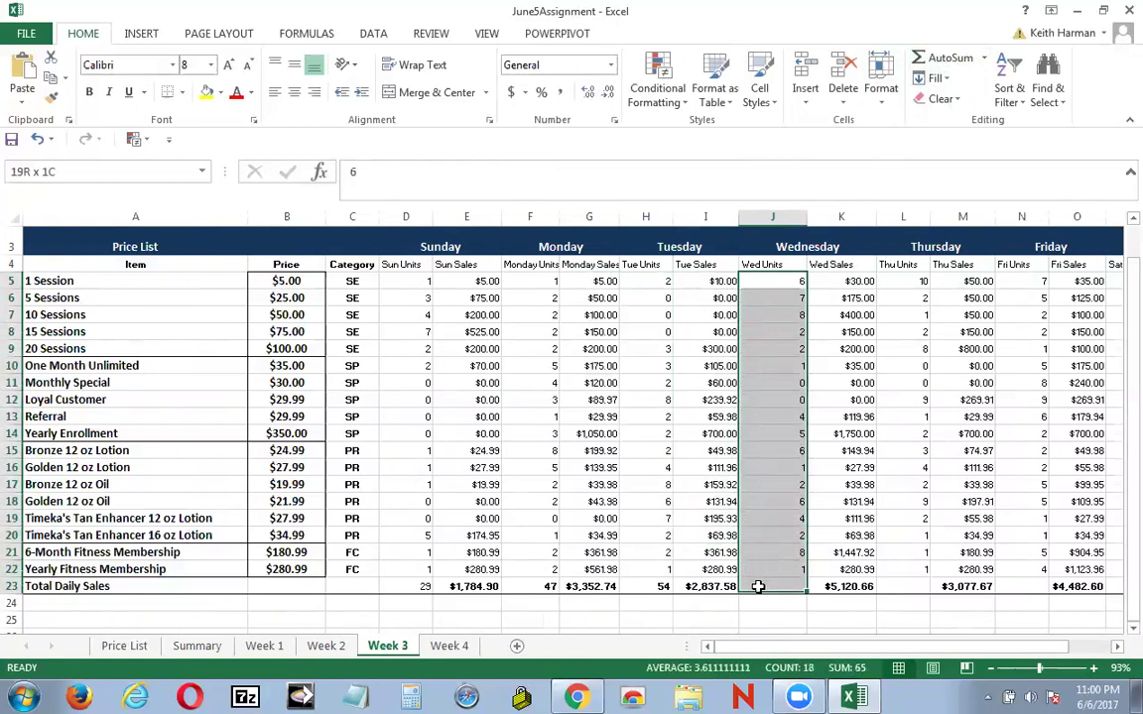
left_click(948, 61)
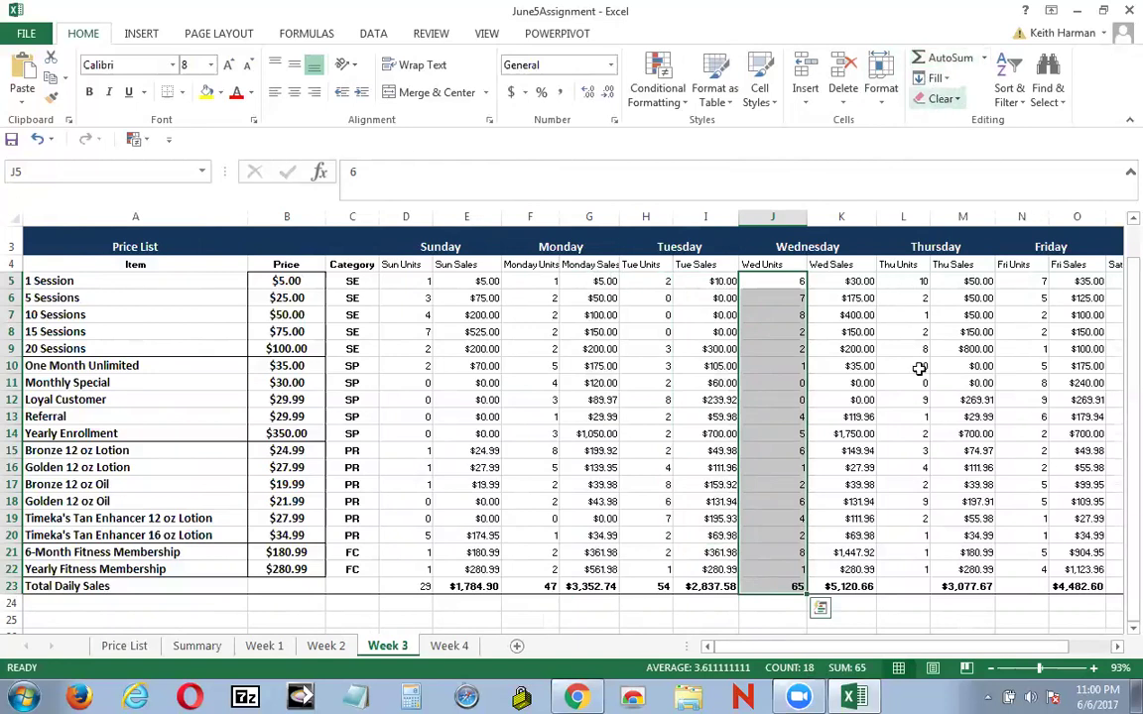
left_click_drag(923, 281, 899, 583)
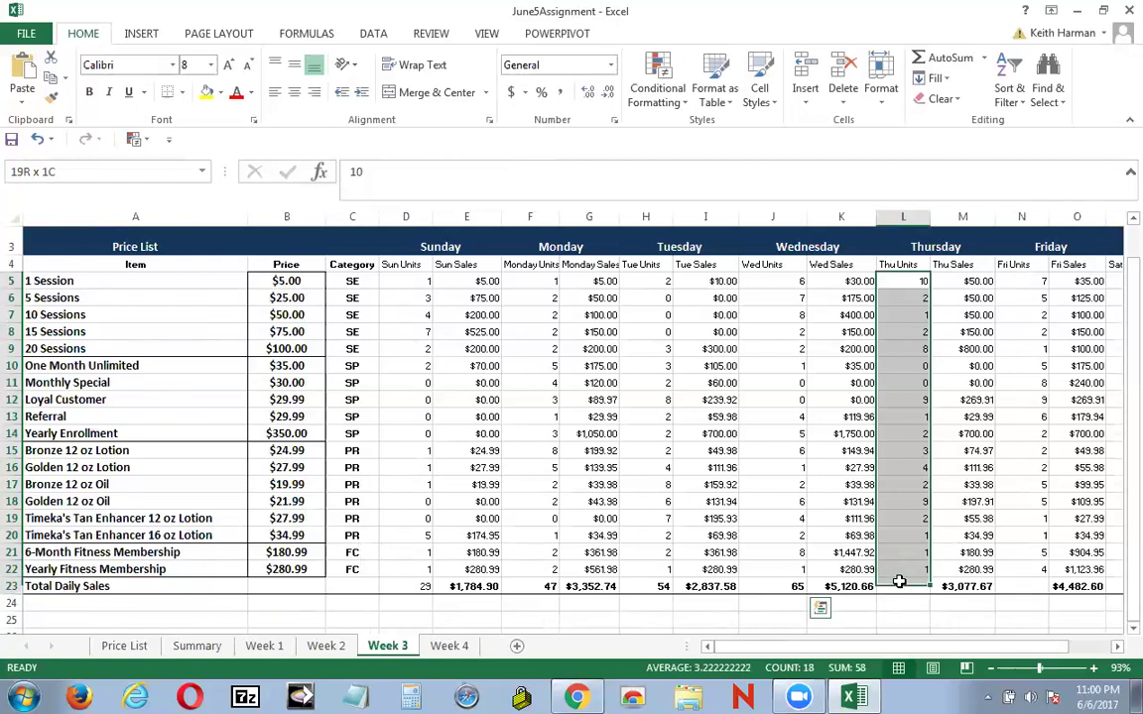
left_click(944, 57)
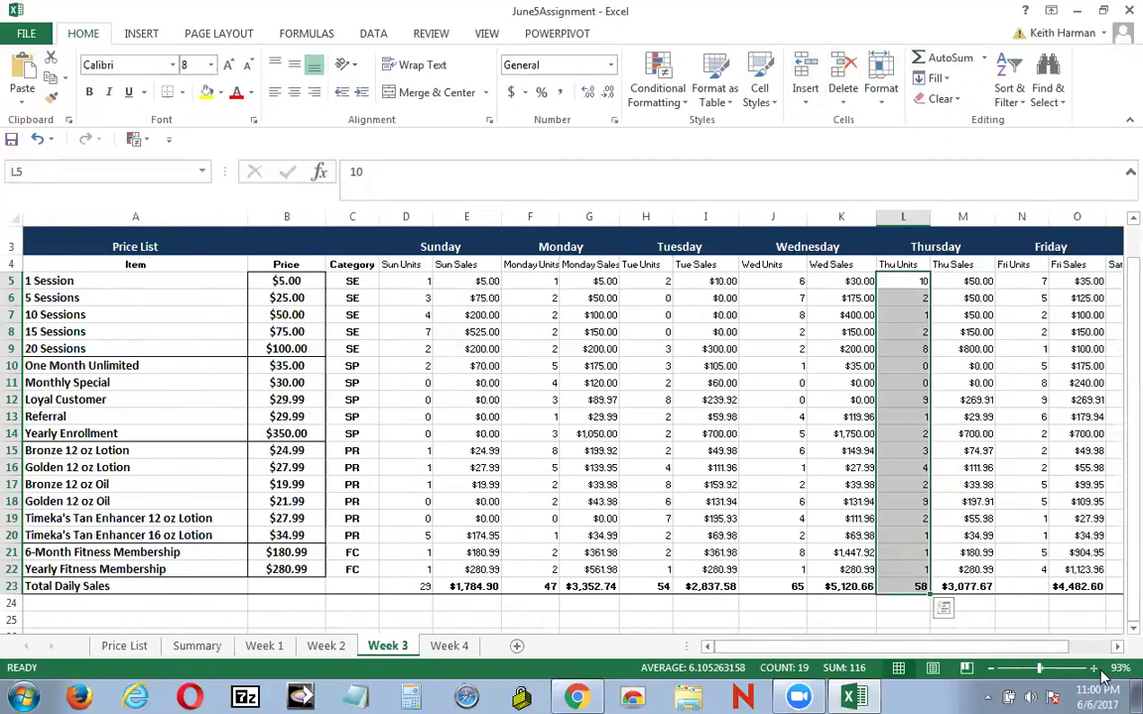
Step: Total the Fri Units and Sat Units columns of Week 3 in N23 and P23 by applying AutoSum to N5:N23 and P5:P23
left_click_drag(1050, 650, 1088, 649)
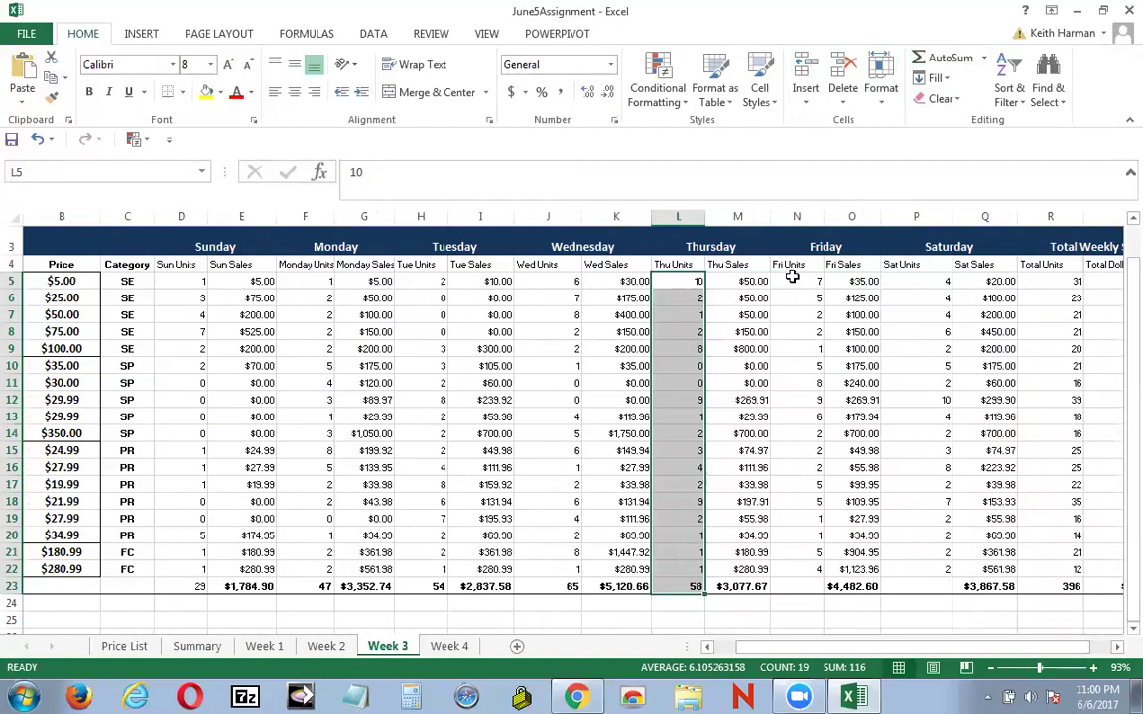
left_click_drag(797, 281, 799, 583)
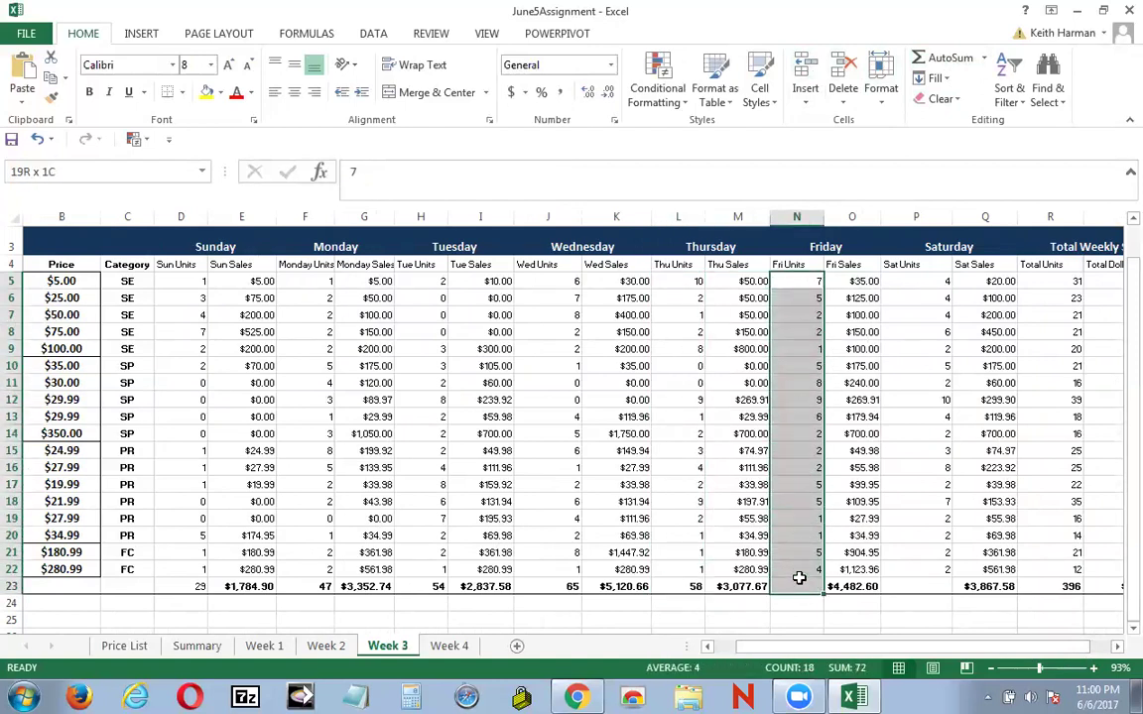
left_click(937, 58)
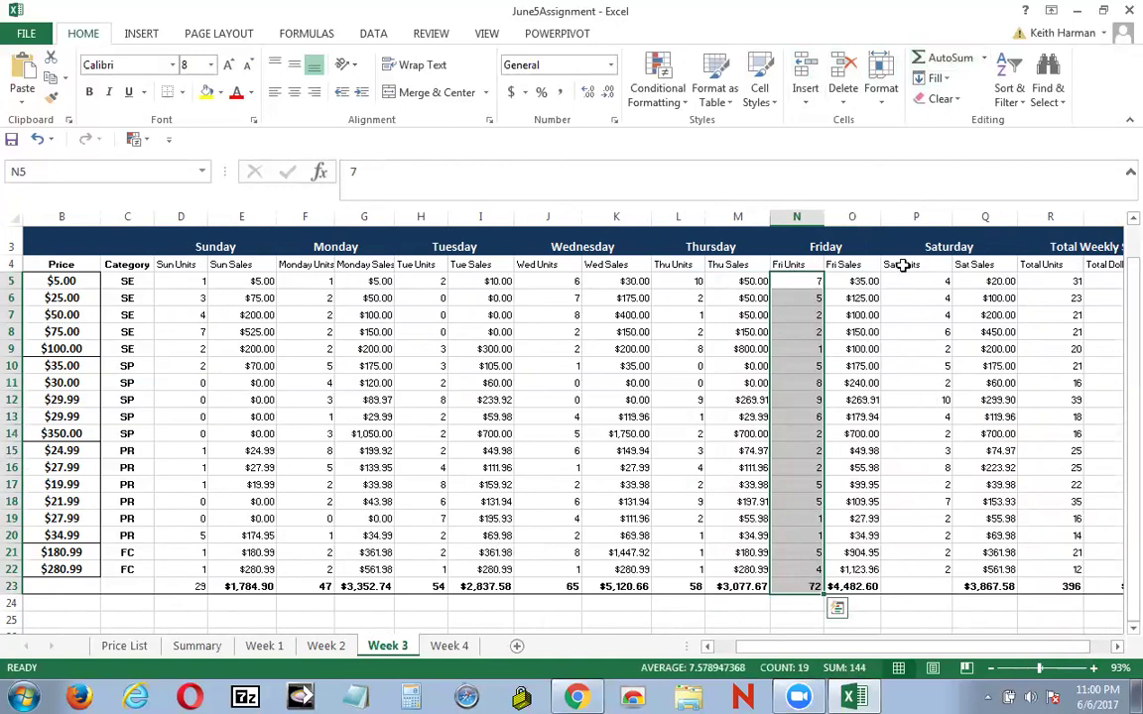
left_click_drag(912, 281, 888, 584)
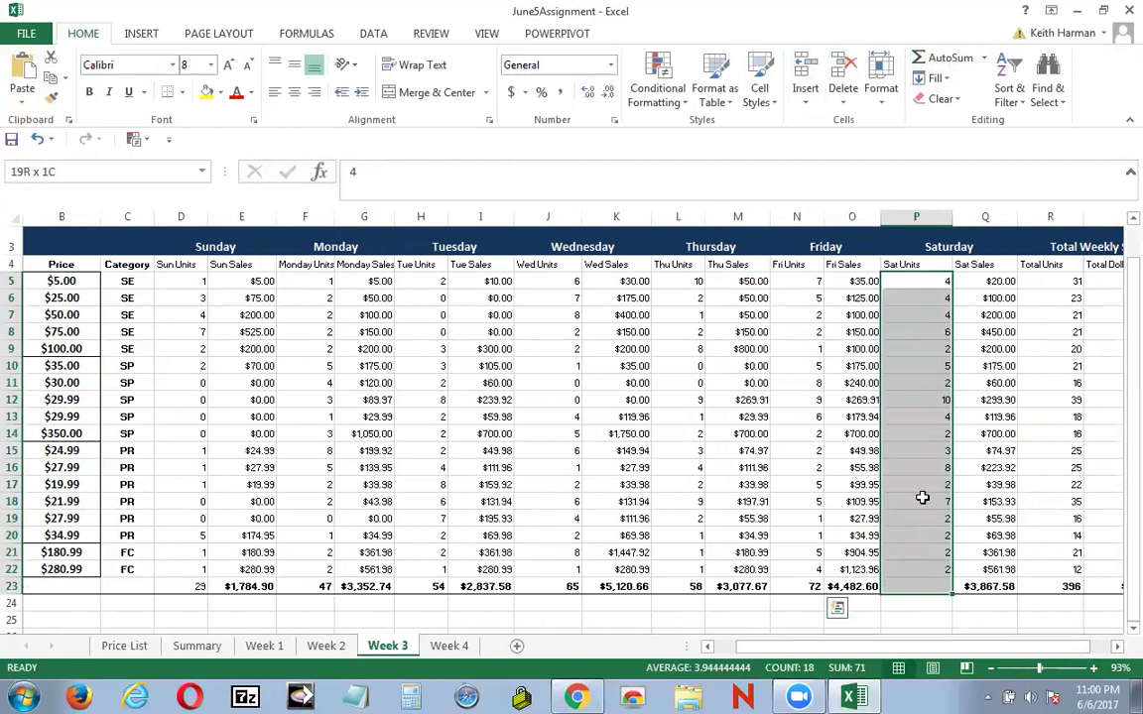
left_click(944, 58)
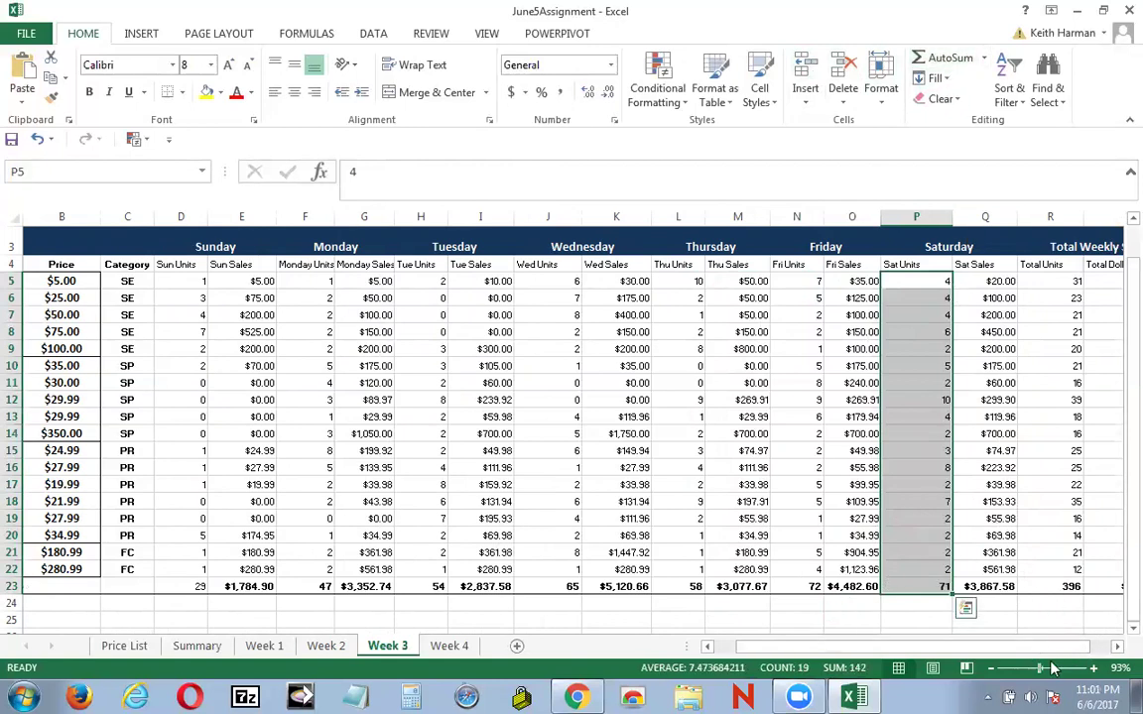
left_click_drag(1061, 647, 1098, 645)
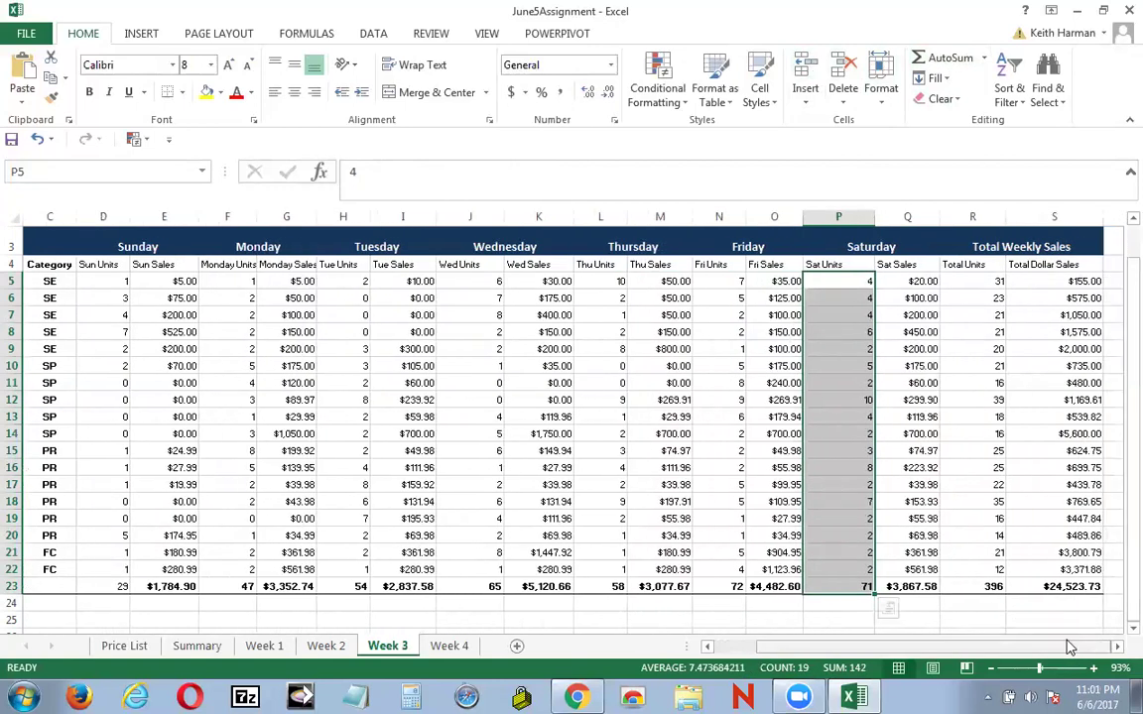
left_click(1018, 621)
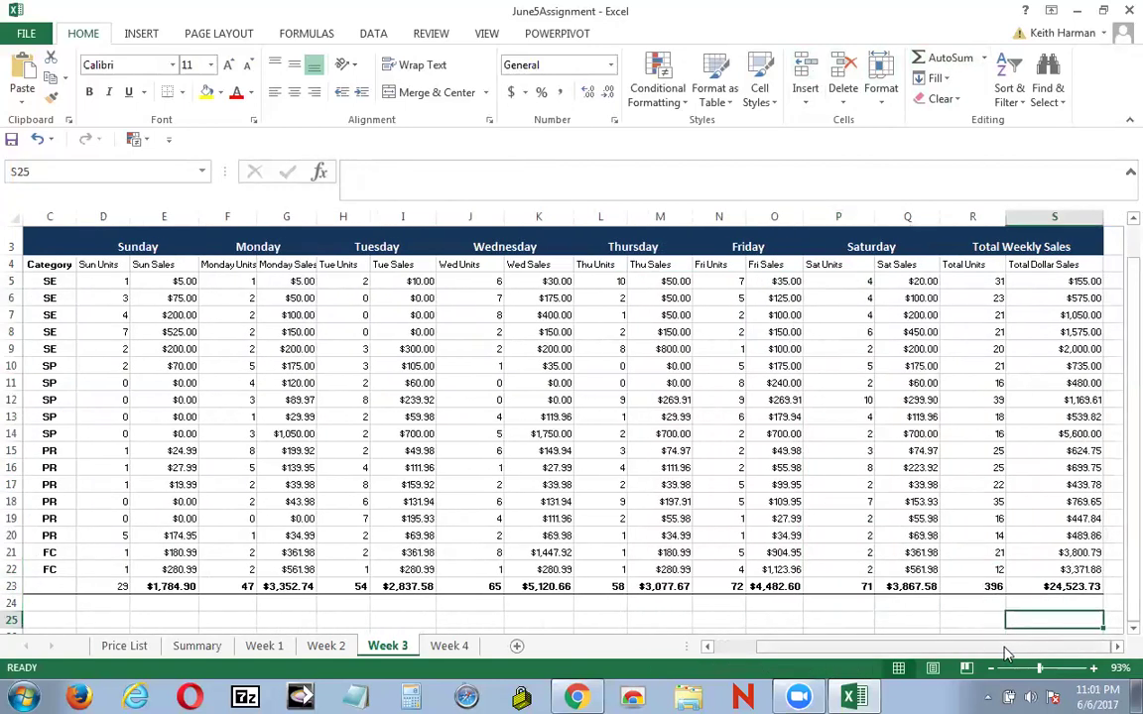
left_click_drag(1004, 647, 918, 651)
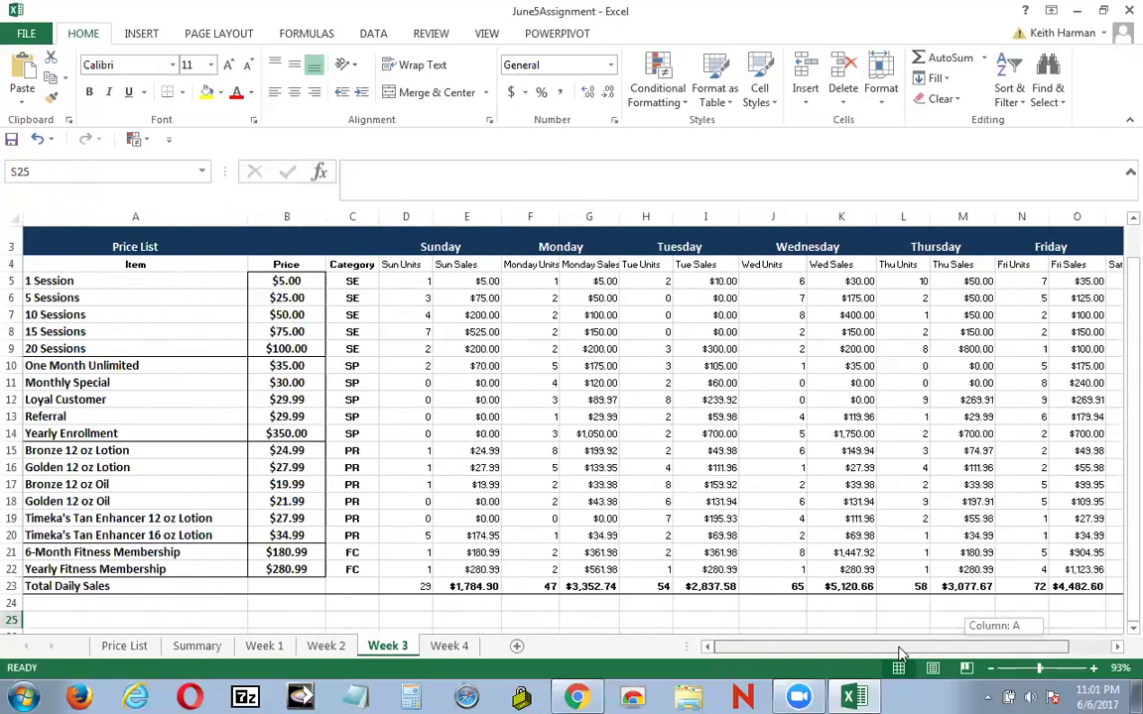
left_click_drag(900, 652, 901, 653)
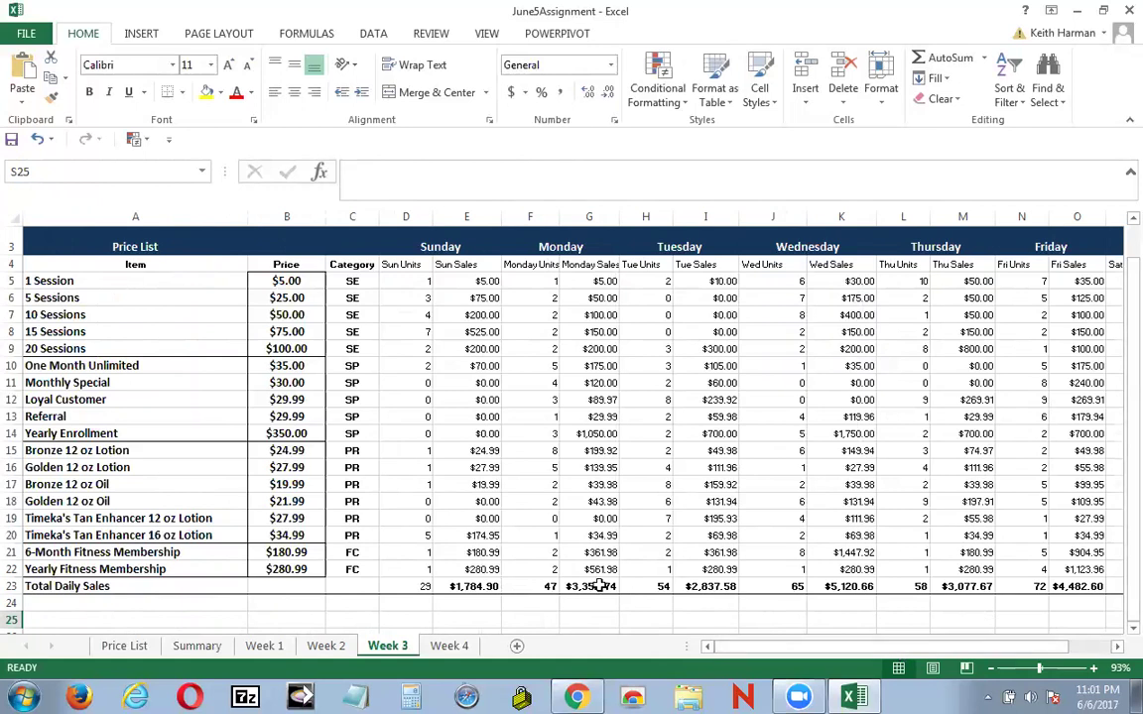
Step: Make the Sun Units total in D23 of the Week 3 sheet bold
left_click(424, 585)
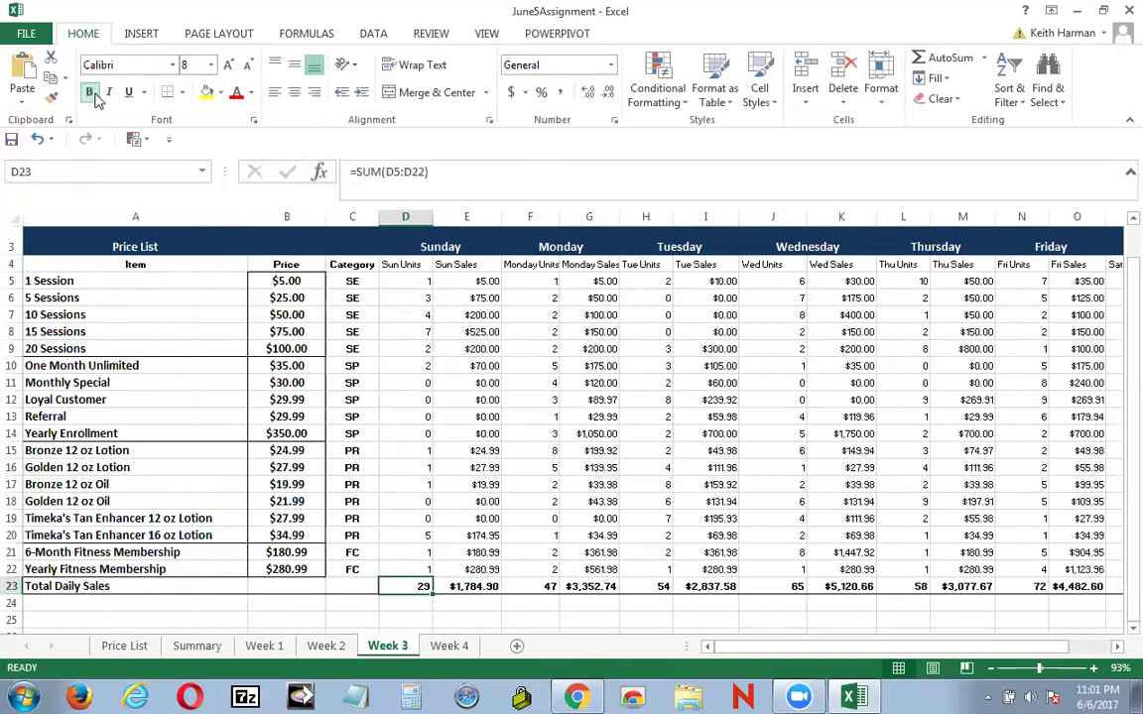
left_click(799, 697)
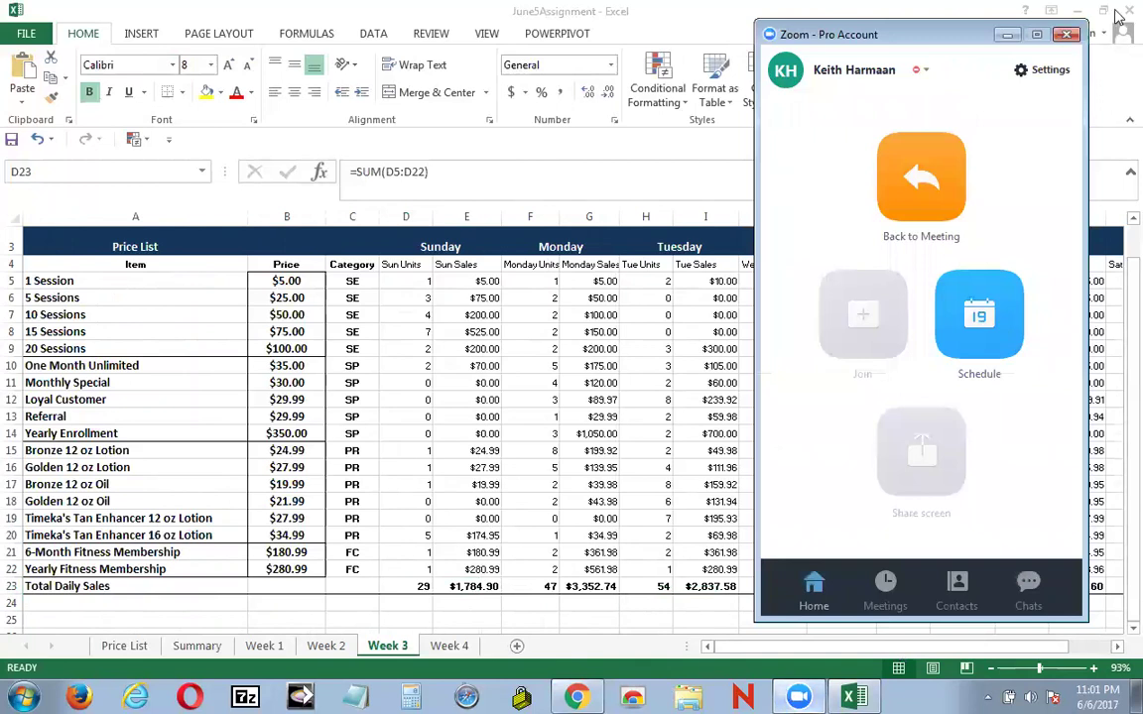
left_click(1006, 35)
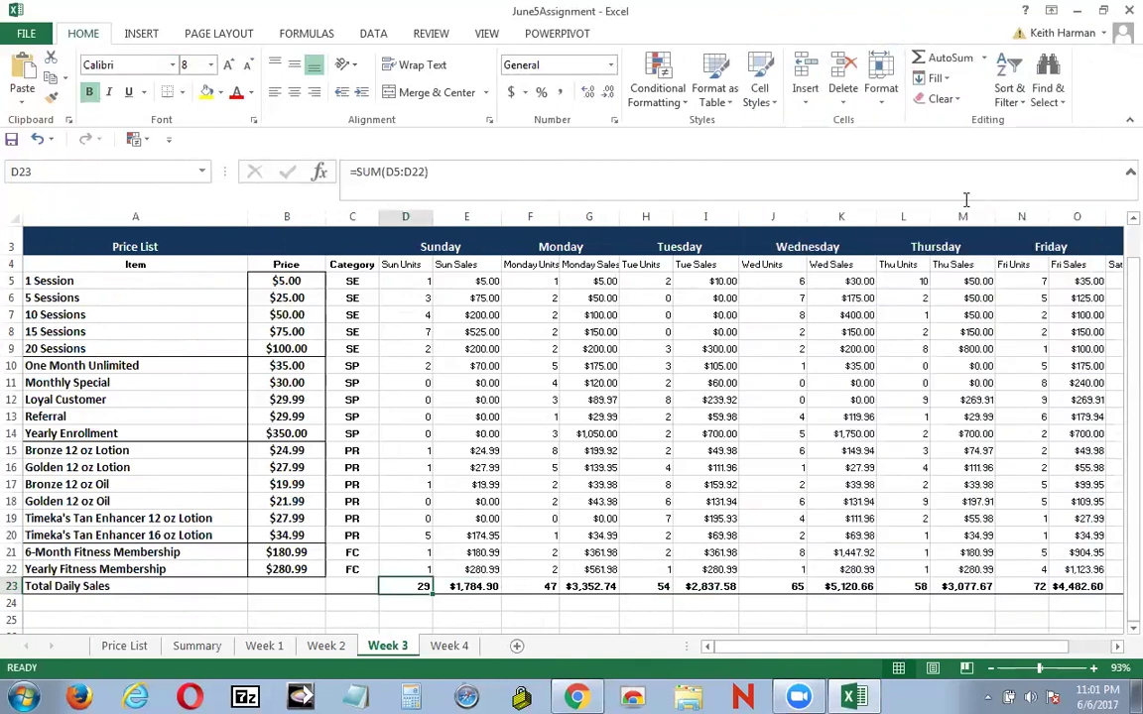
Step: On the Week 4 sheet, total the Sun Units column in D23 by applying AutoSum to D5:D23
left_click(456, 651)
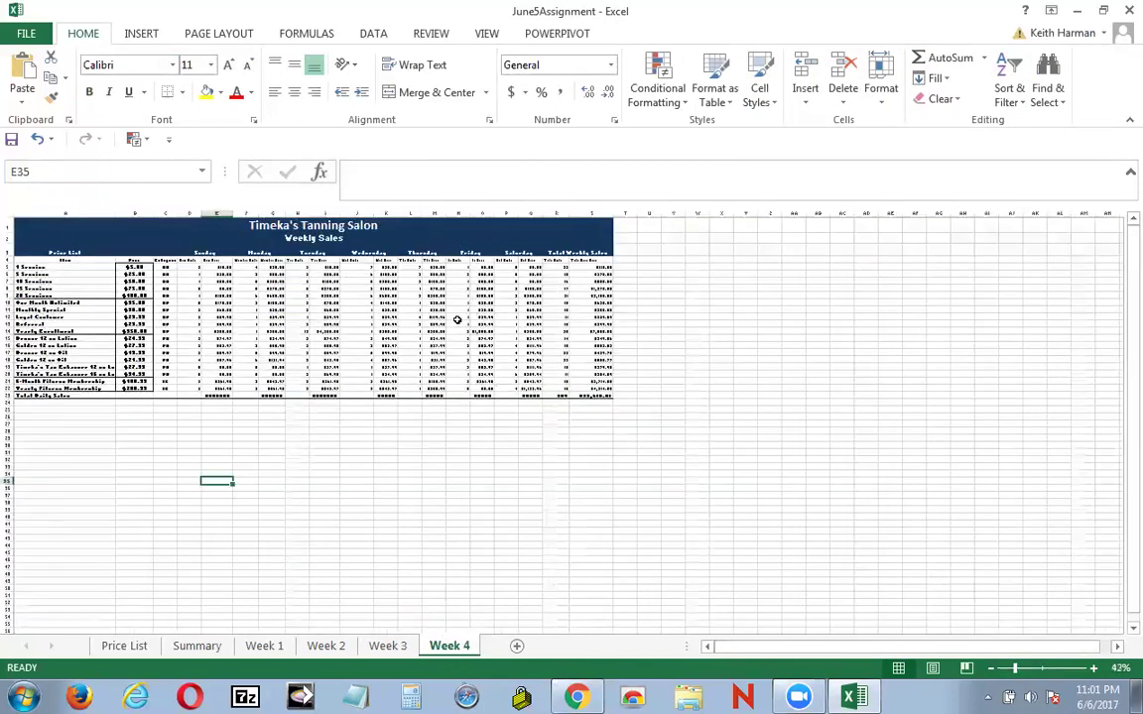
left_click(1039, 670)
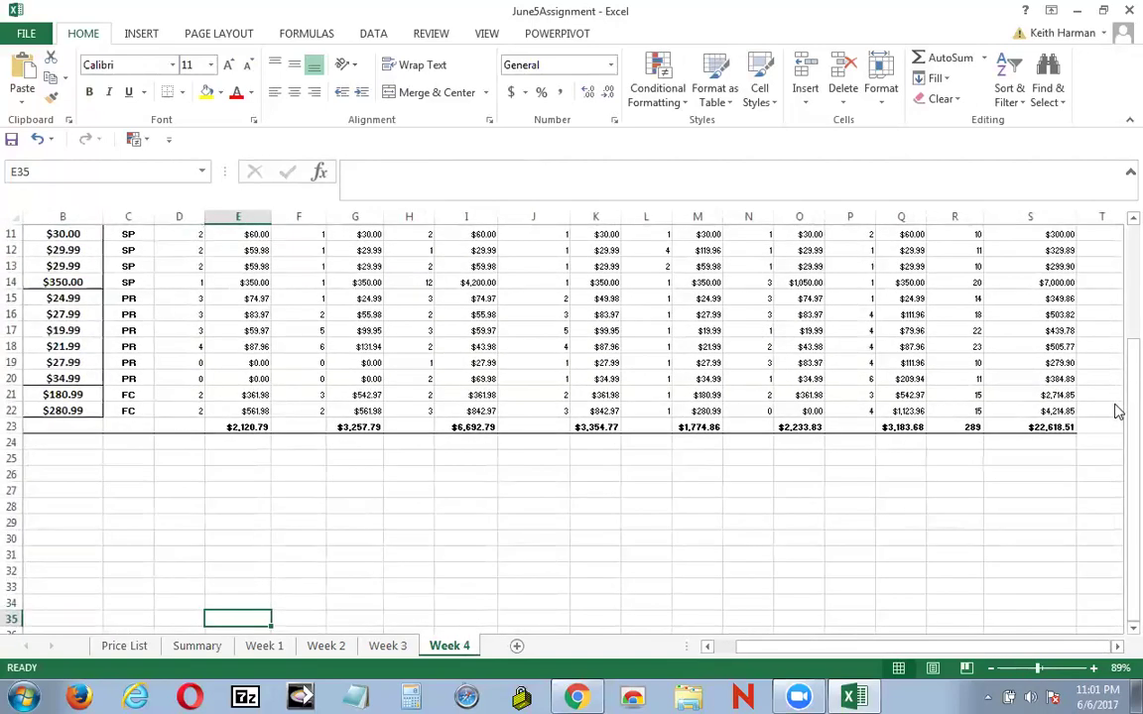
scroll(1116, 412, "up", 4)
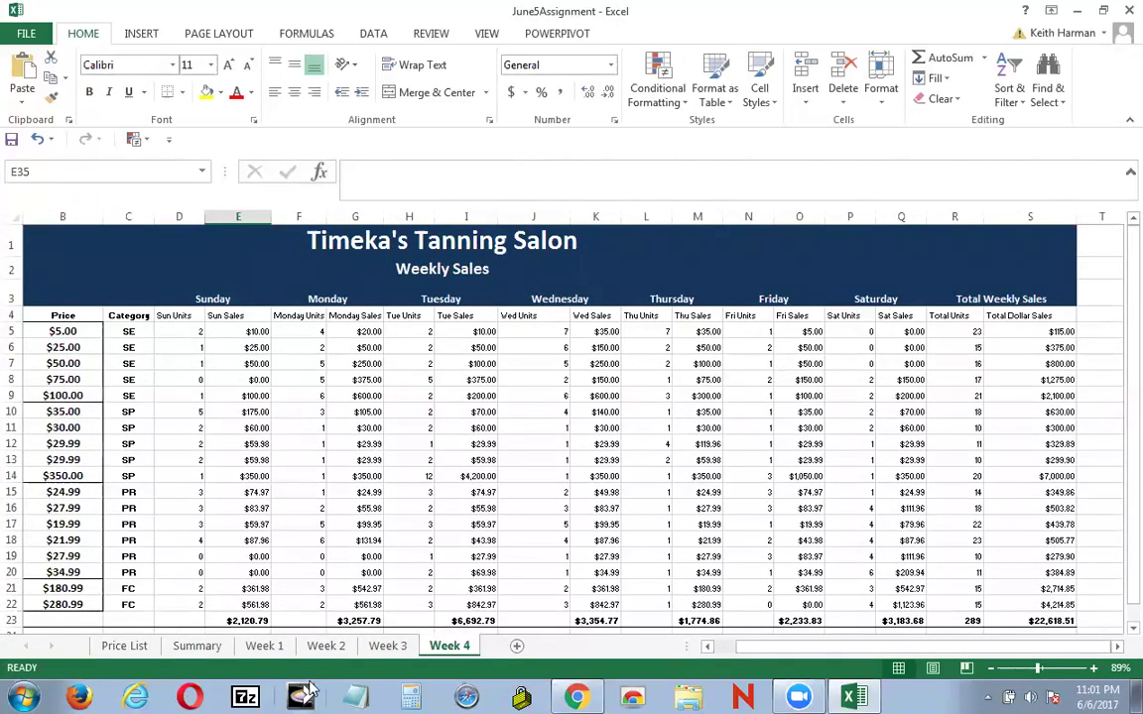
scroll(306, 692, "down", 1)
left_click_drag(734, 645, 699, 646)
scroll(291, 361, "up", 1)
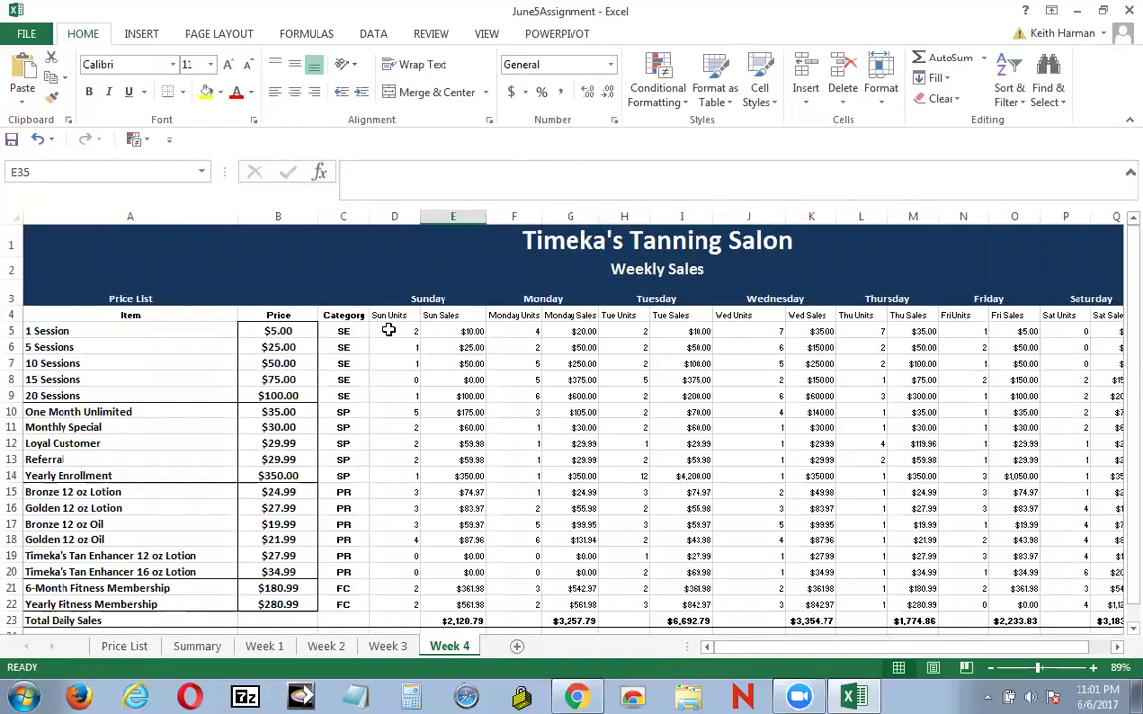
left_click_drag(388, 330, 380, 607)
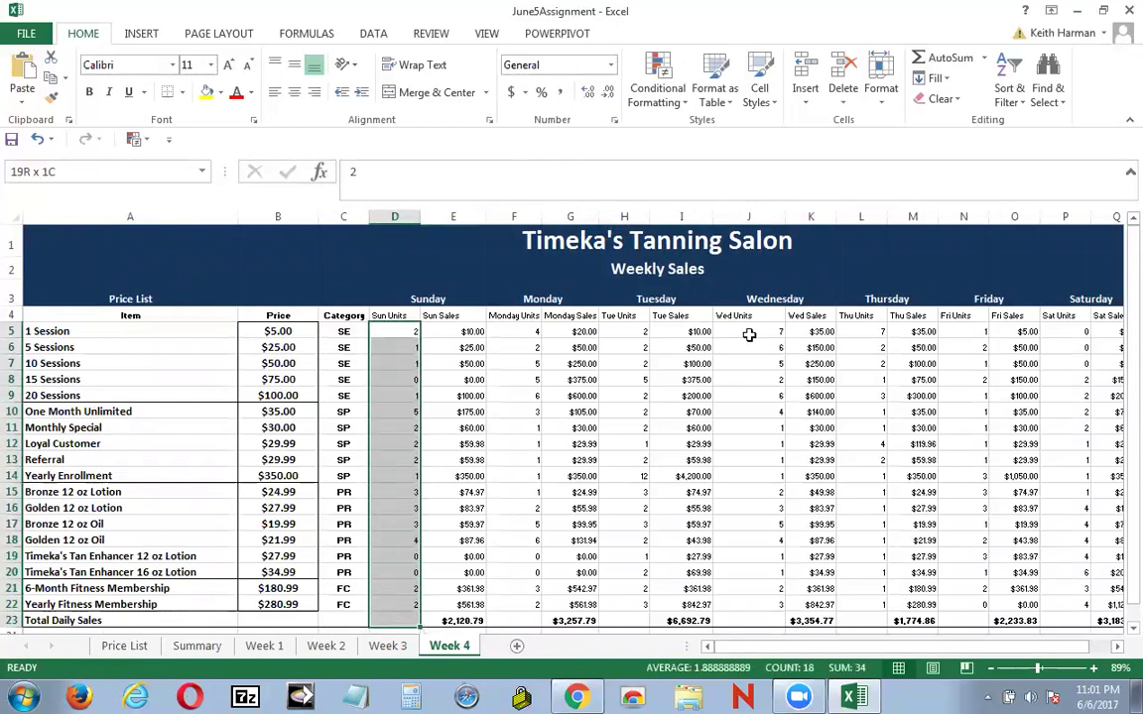
left_click(947, 71)
scroll(502, 479, "down", 2)
scroll(503, 481, "up", 2)
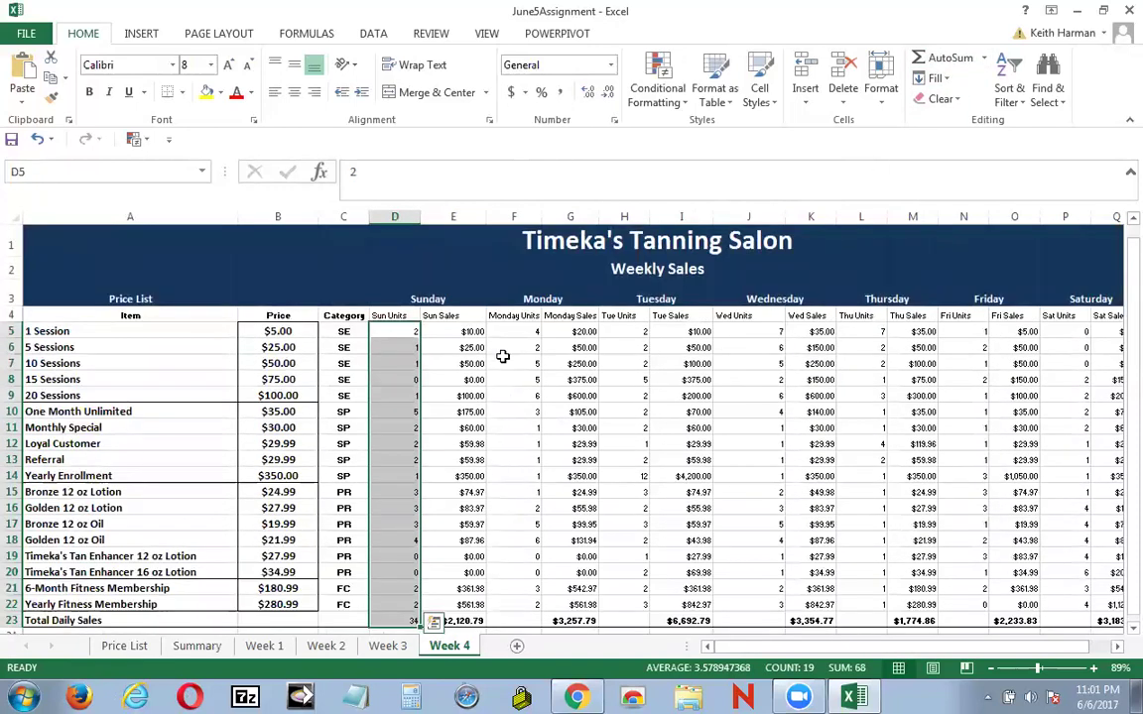
Step: Total the Monday Units and Tue Units columns of Week 4 in F23 and H23 by applying AutoSum to F5:F23 and H5:H23
left_click_drag(513, 331, 508, 584)
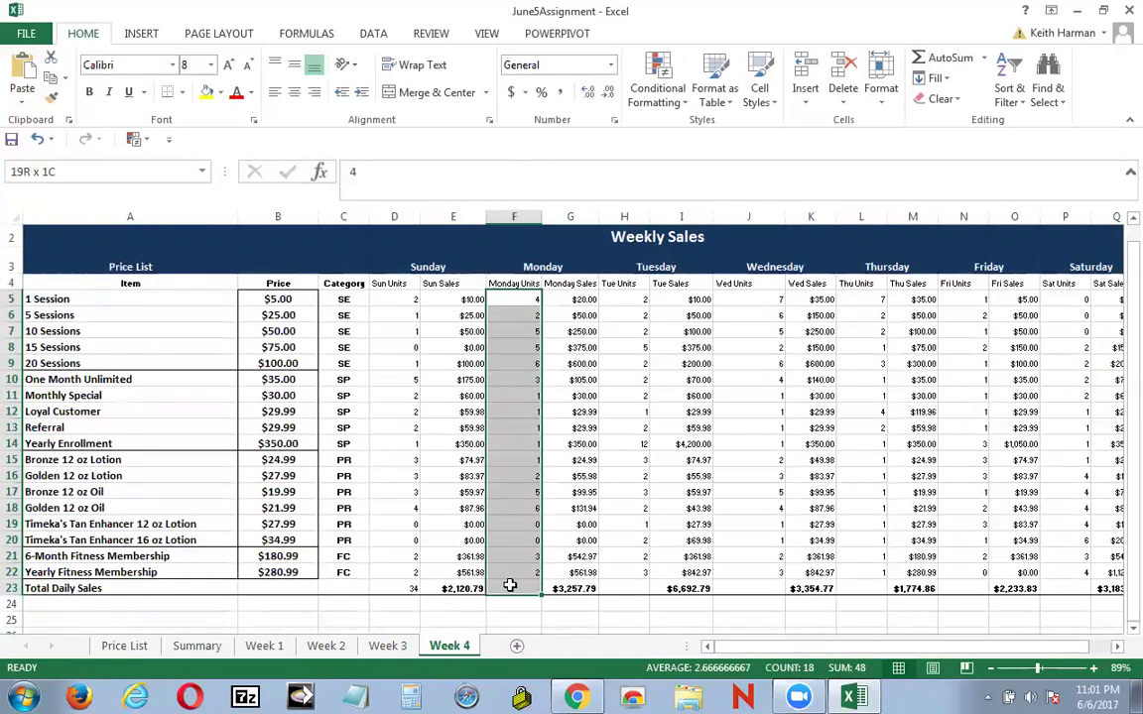
left_click(937, 58)
left_click(635, 300)
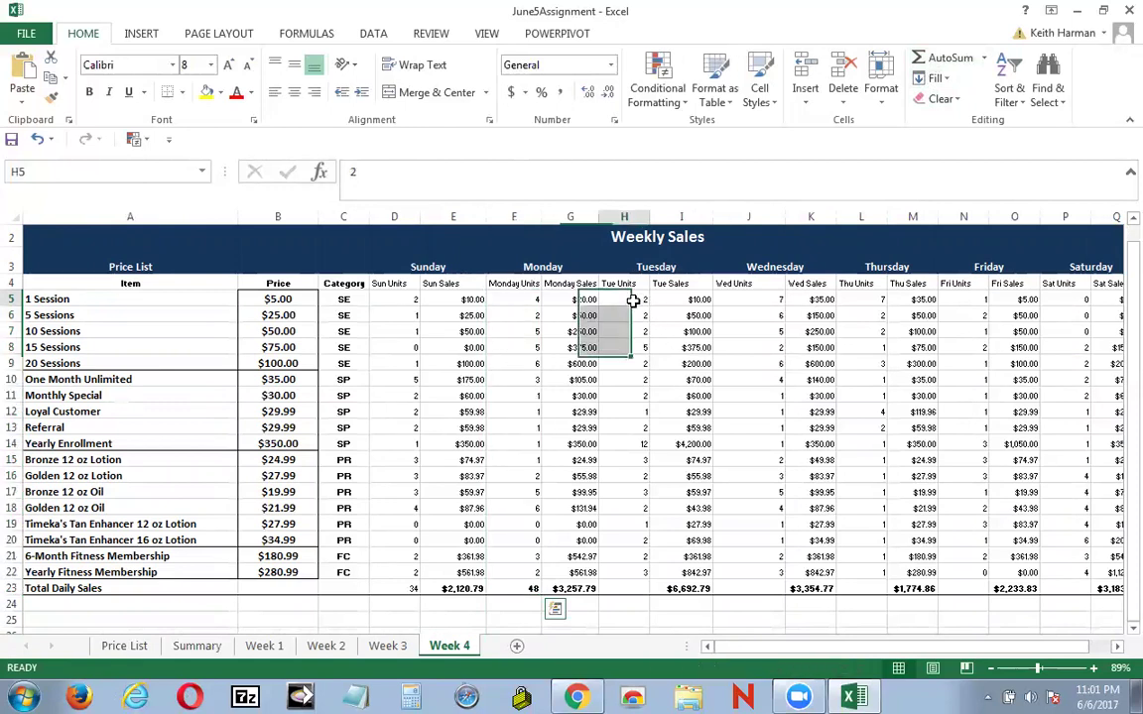
left_click_drag(633, 300, 643, 580)
left_click(943, 60)
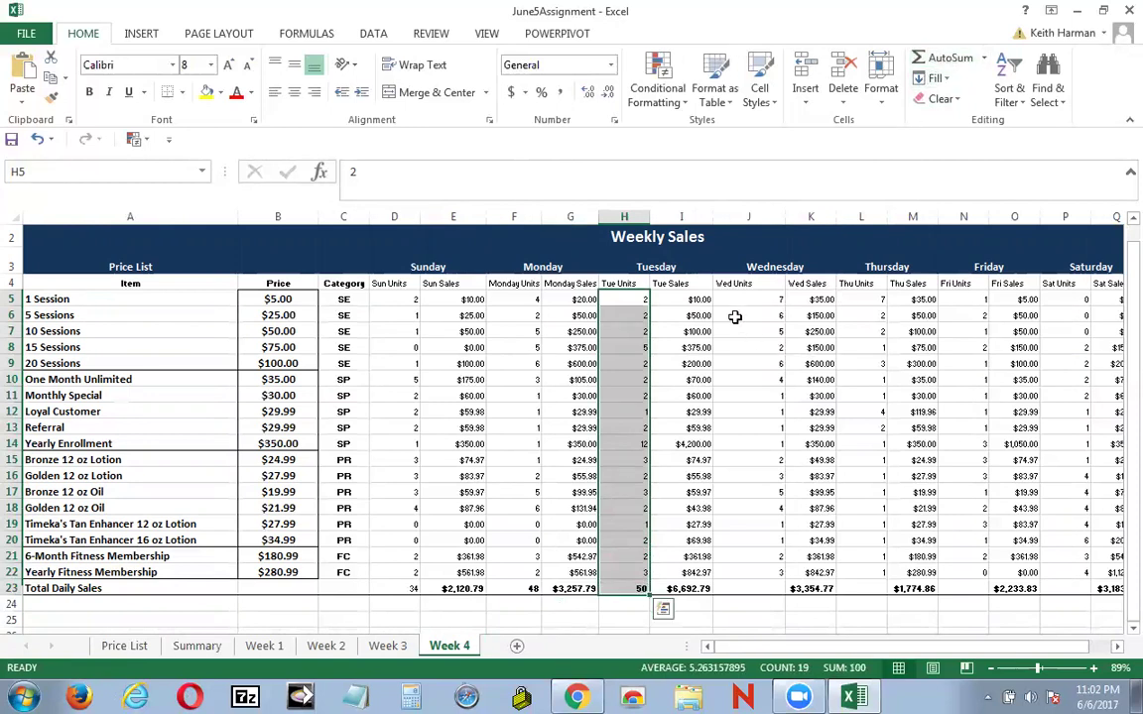
Step: Total the Wed Units and Thu Units columns of Week 4 in J23 and L23 by applying AutoSum to J5:J23 and L5:L22
left_click_drag(735, 300, 722, 582)
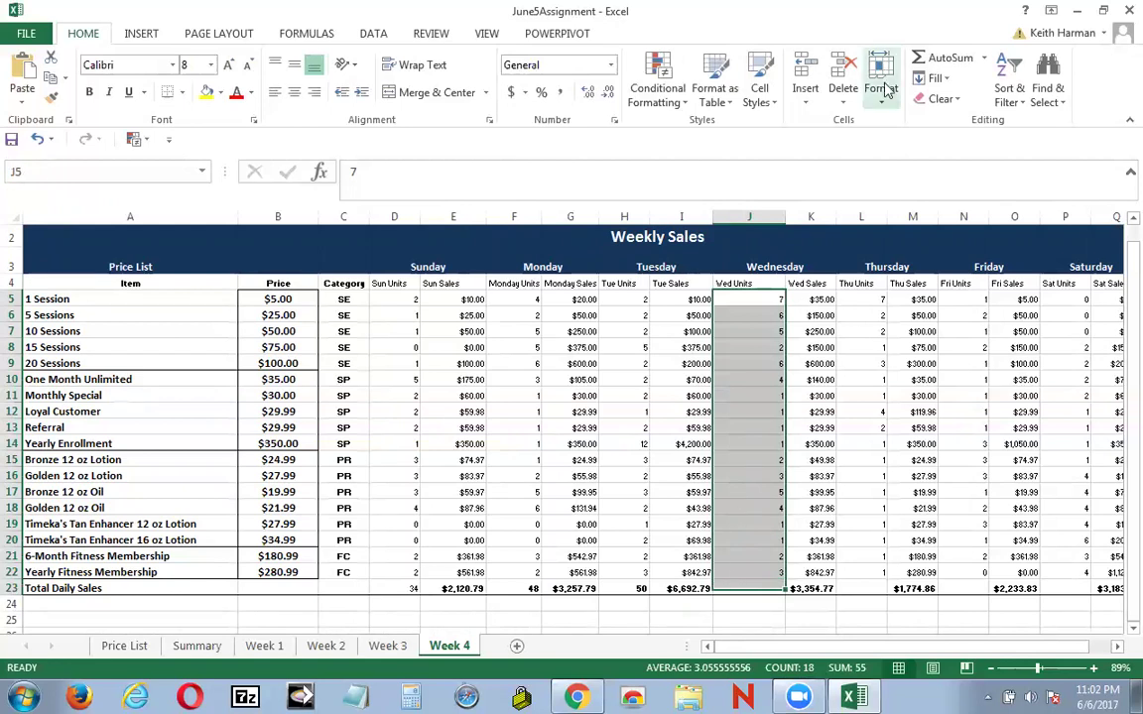
left_click(943, 58)
left_click_drag(868, 303, 874, 574)
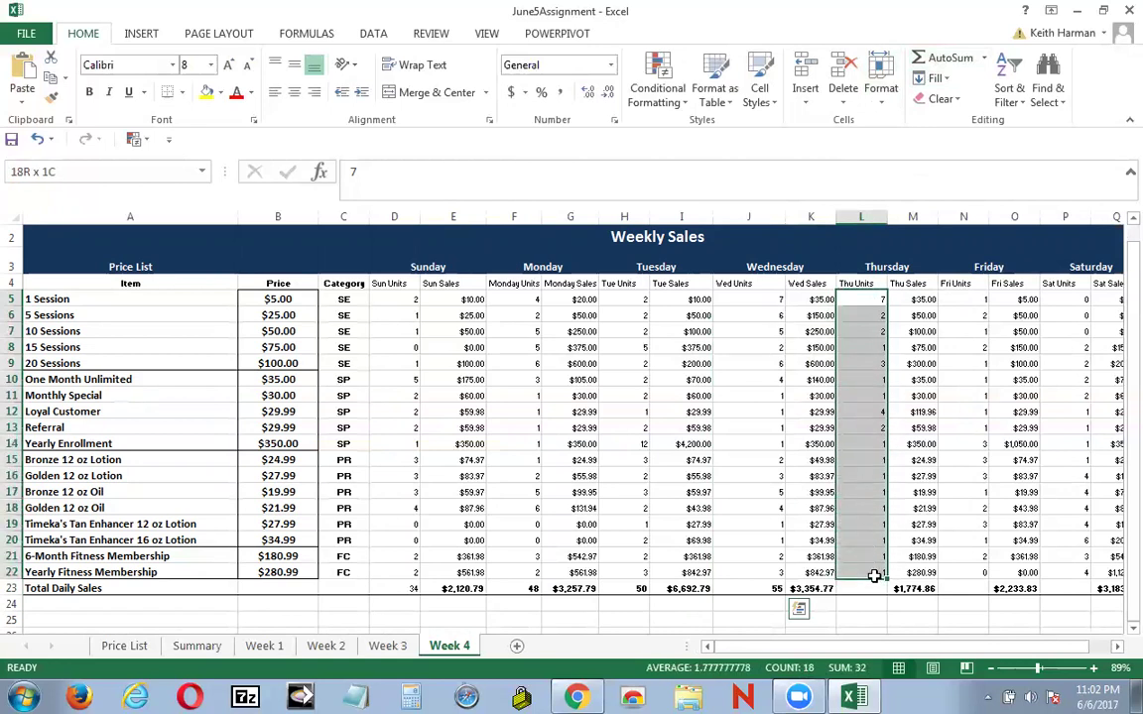
left_click(945, 57)
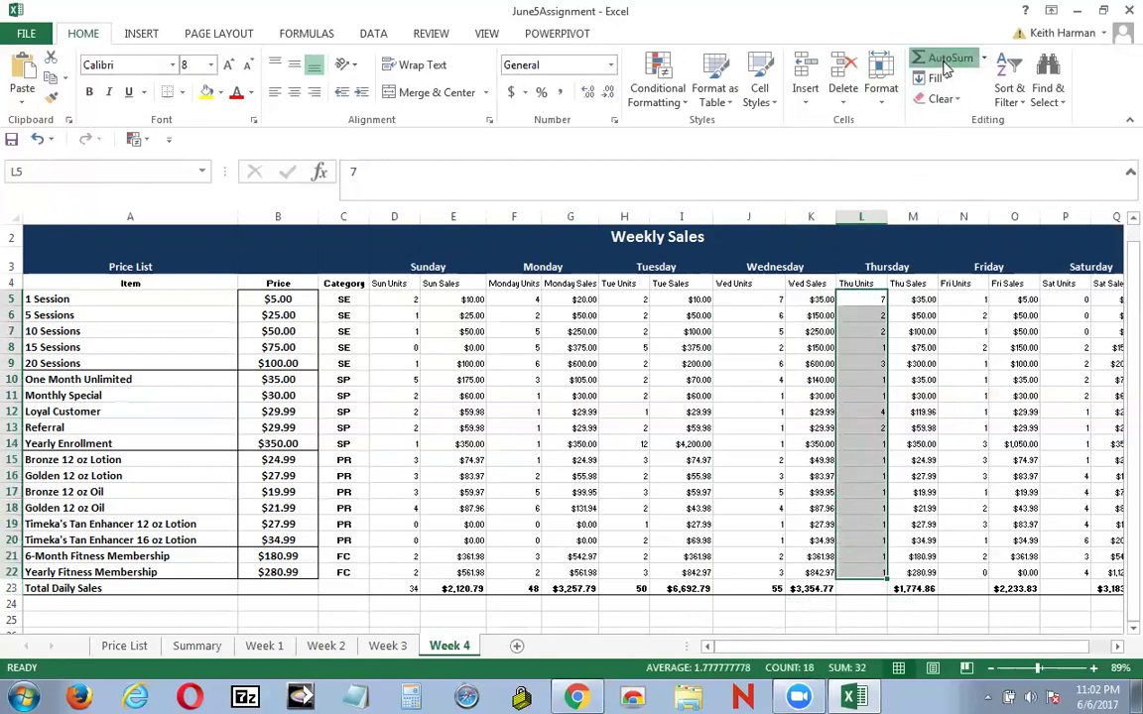
Step: Total the Fri Units and Sat Units columns of Week 4 in N23 and P23 by applying AutoSum to N5:N23 and P5:P23
left_click_drag(1031, 645, 1077, 633)
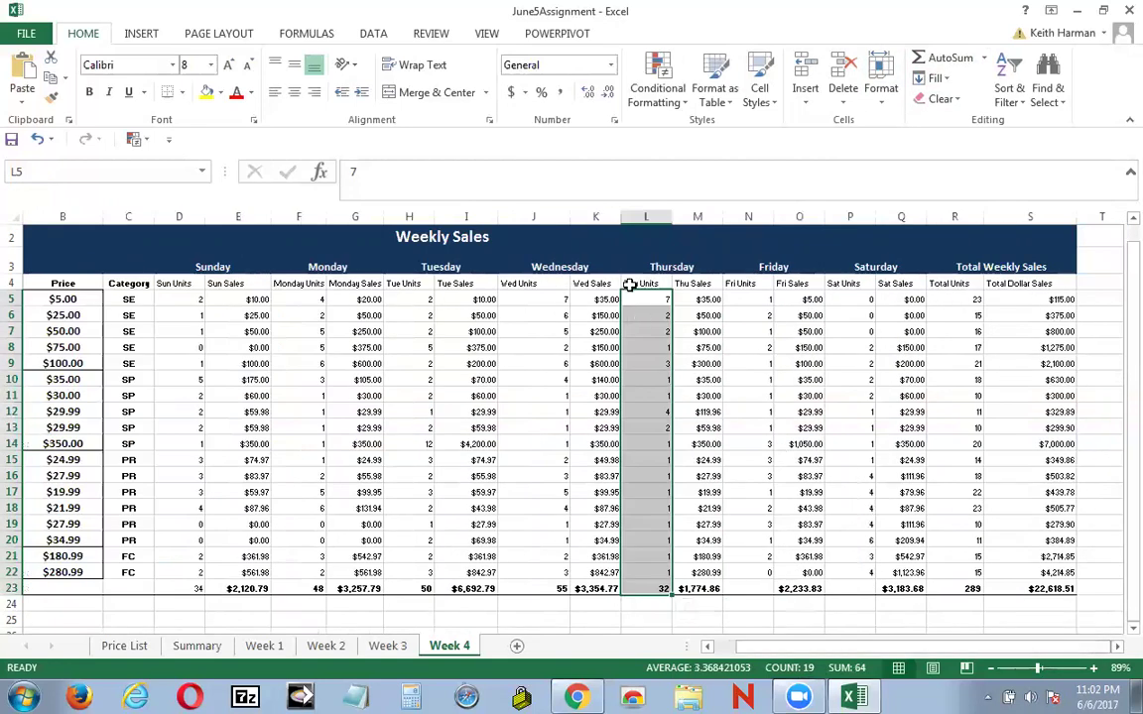
left_click_drag(740, 297, 766, 579)
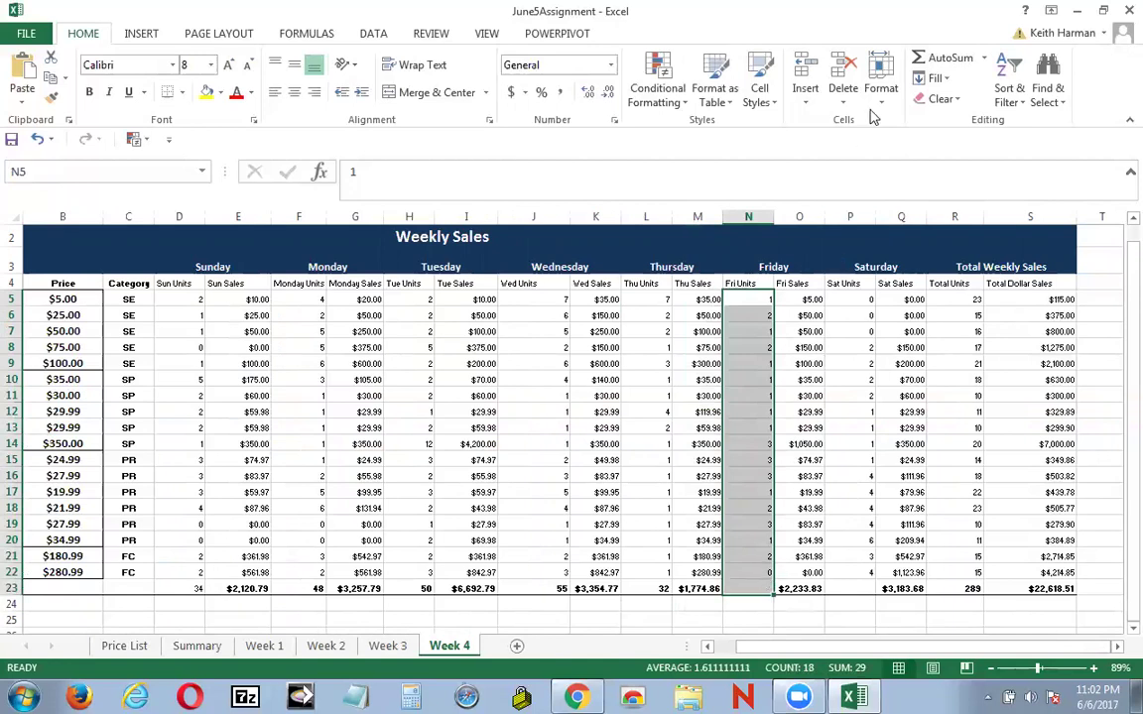
left_click(942, 57)
left_click_drag(841, 301, 837, 589)
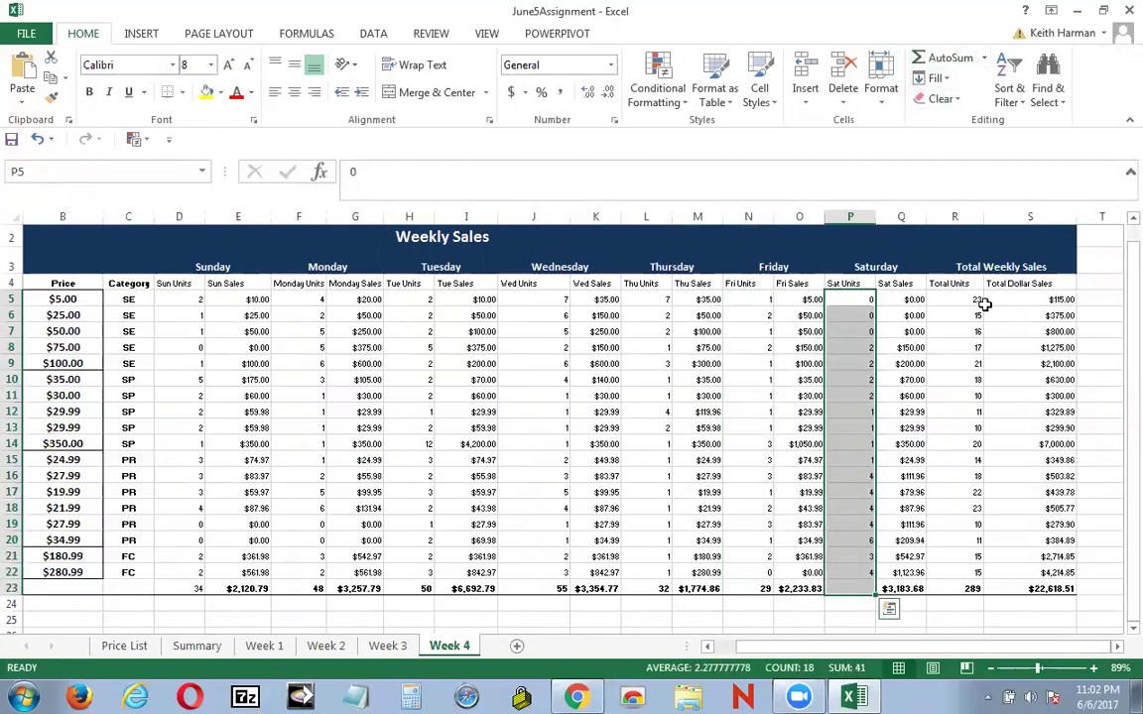
Step: Make the Sun Units total in D23 of the Week 4 sheet bold
left_click_drag(972, 300, 965, 368)
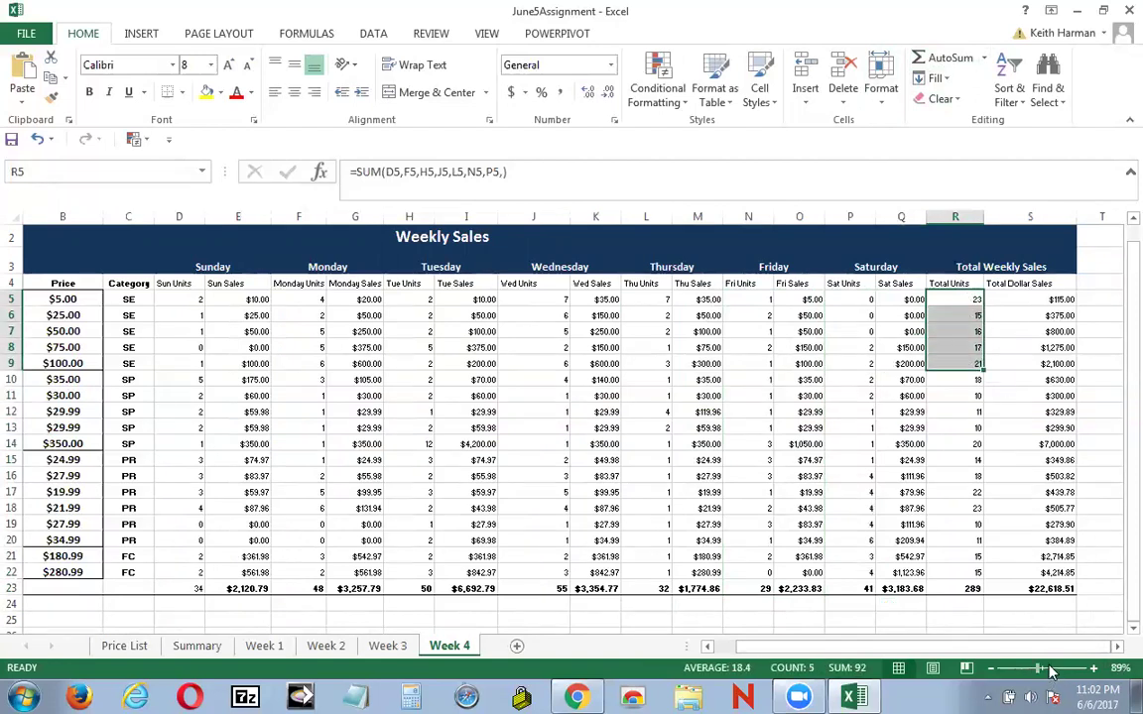
left_click(1051, 672)
scroll(1031, 594, "down", 2)
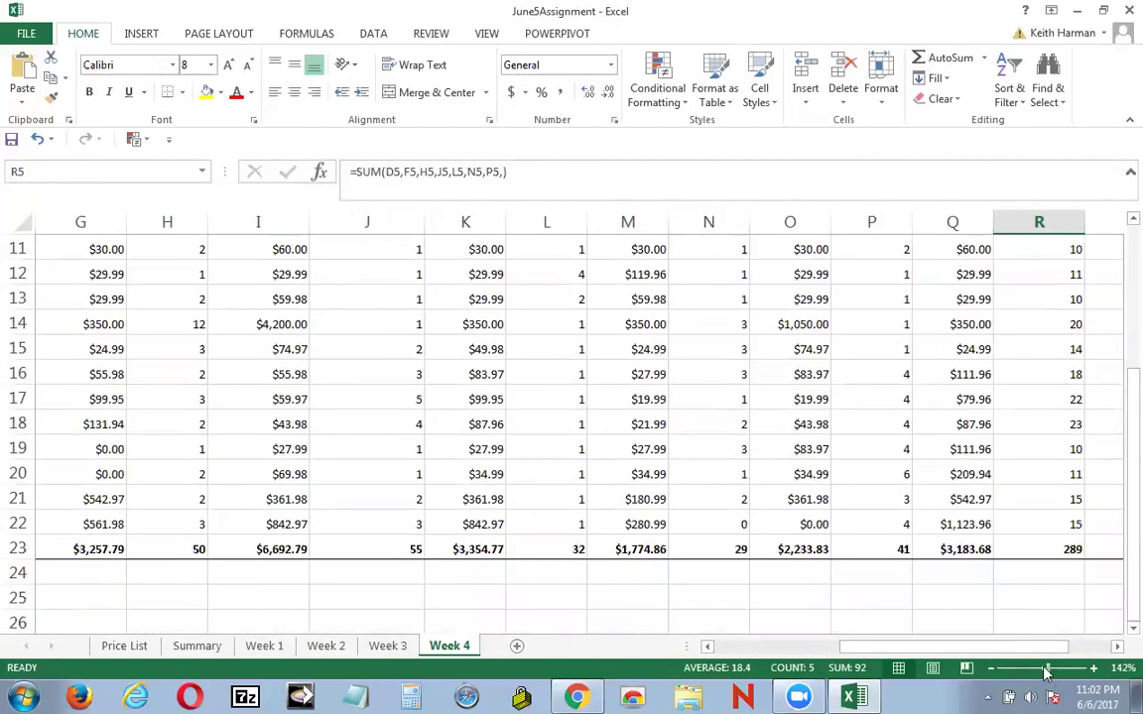
left_click(1116, 647)
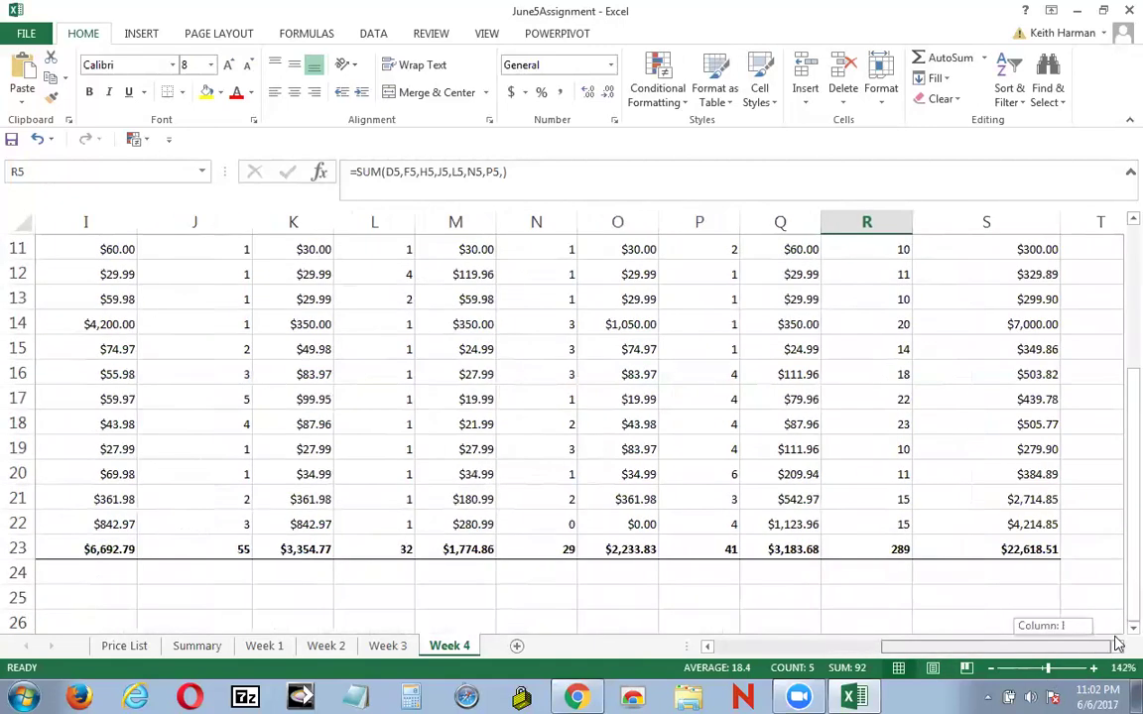
left_click_drag(1118, 645, 799, 675)
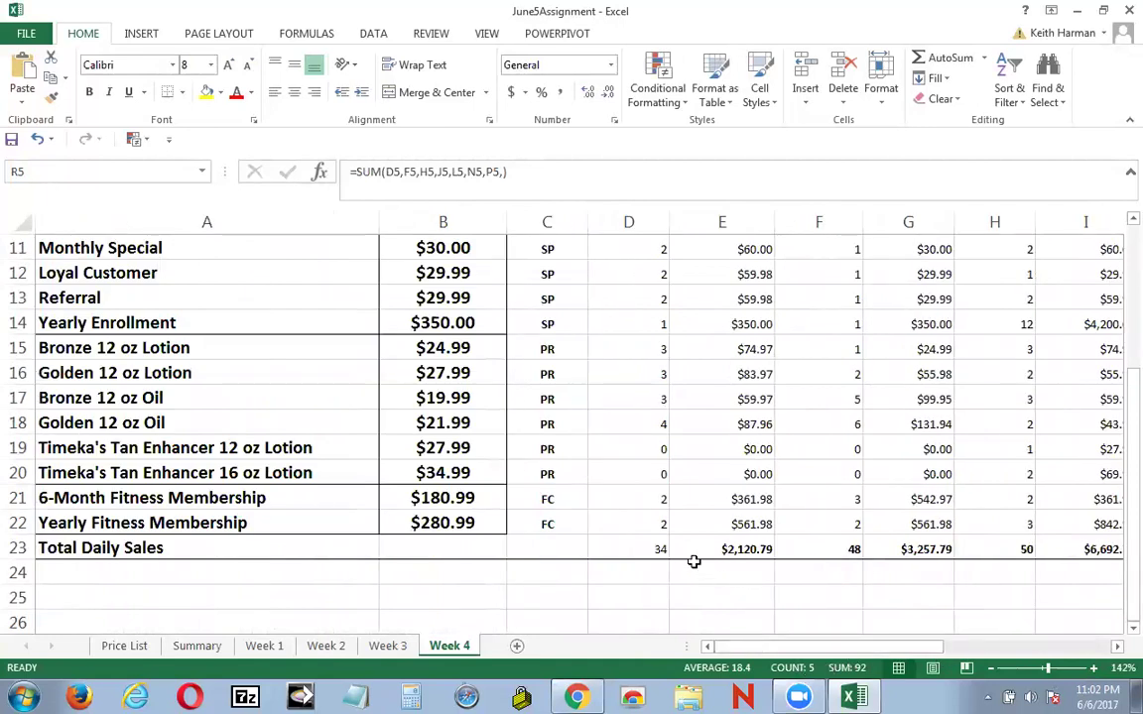
left_click(644, 554)
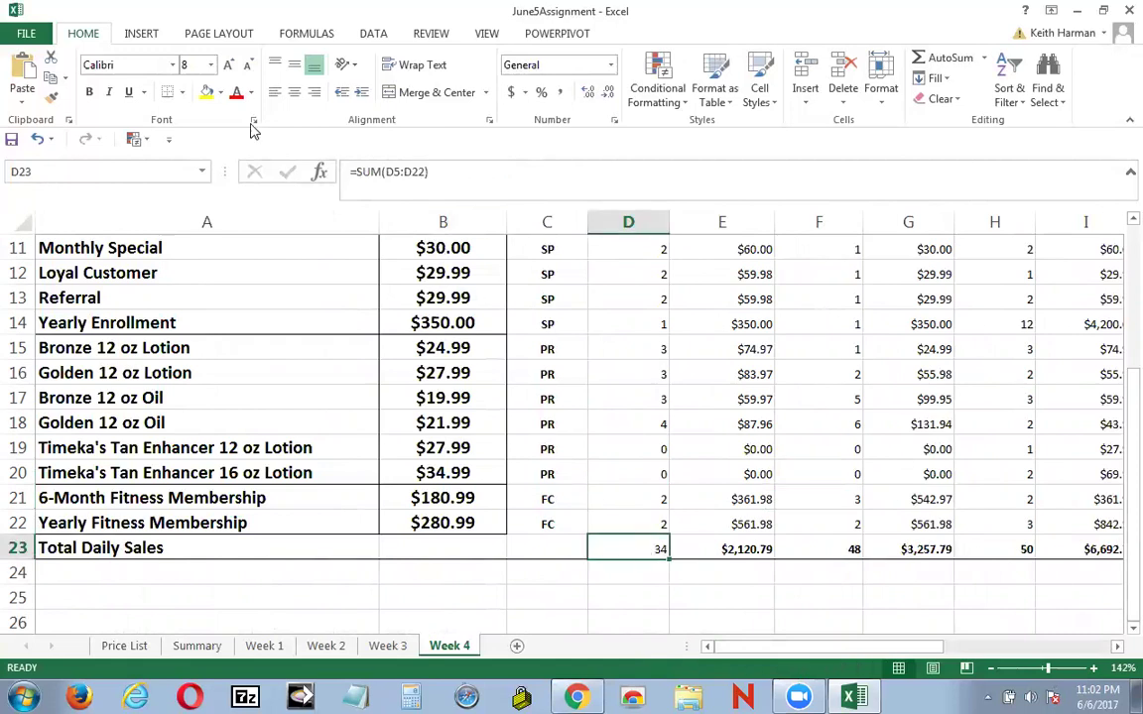
left_click(91, 92)
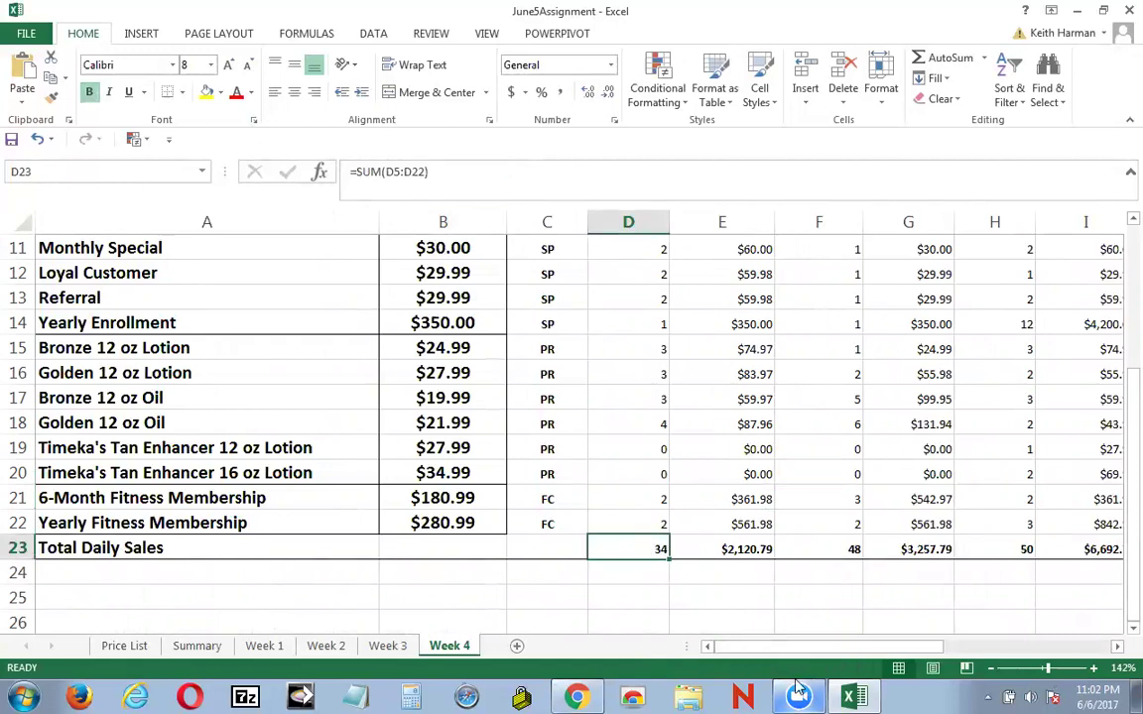
Step: Review the Week 4 sheet from Sunday through Total Weekly Sales, including the unit and sales totals in row 23
scroll(779, 609, "up", 4)
scroll(779, 607, "down", 3)
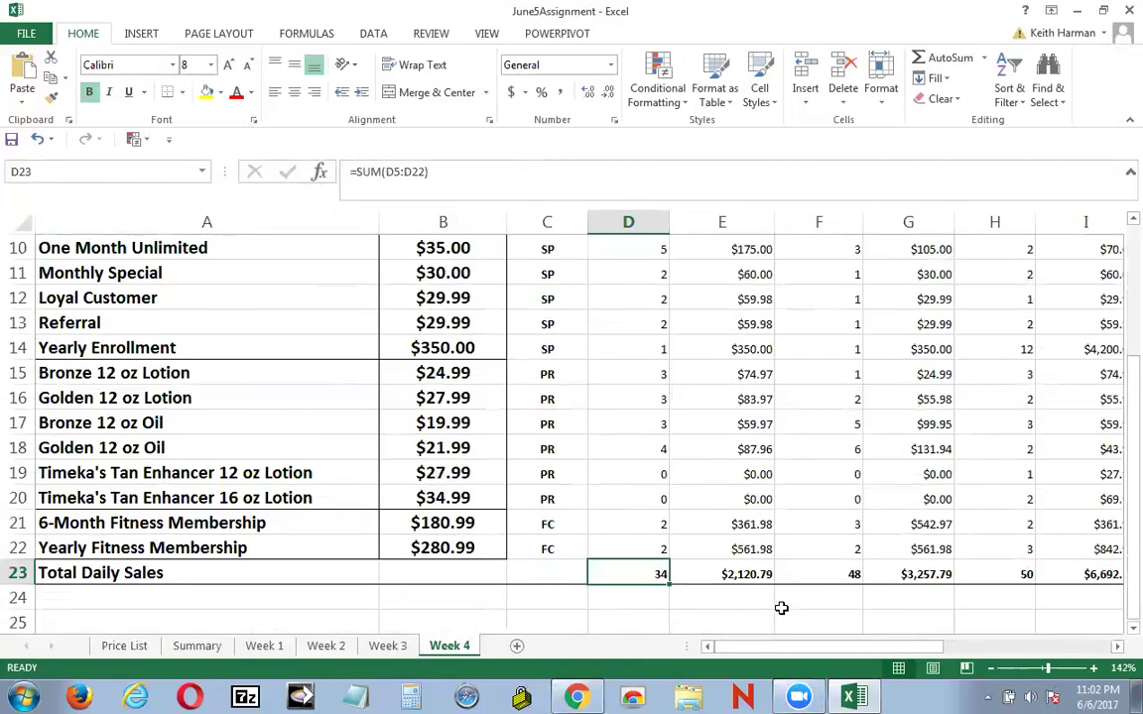
left_click_drag(822, 647, 1012, 630)
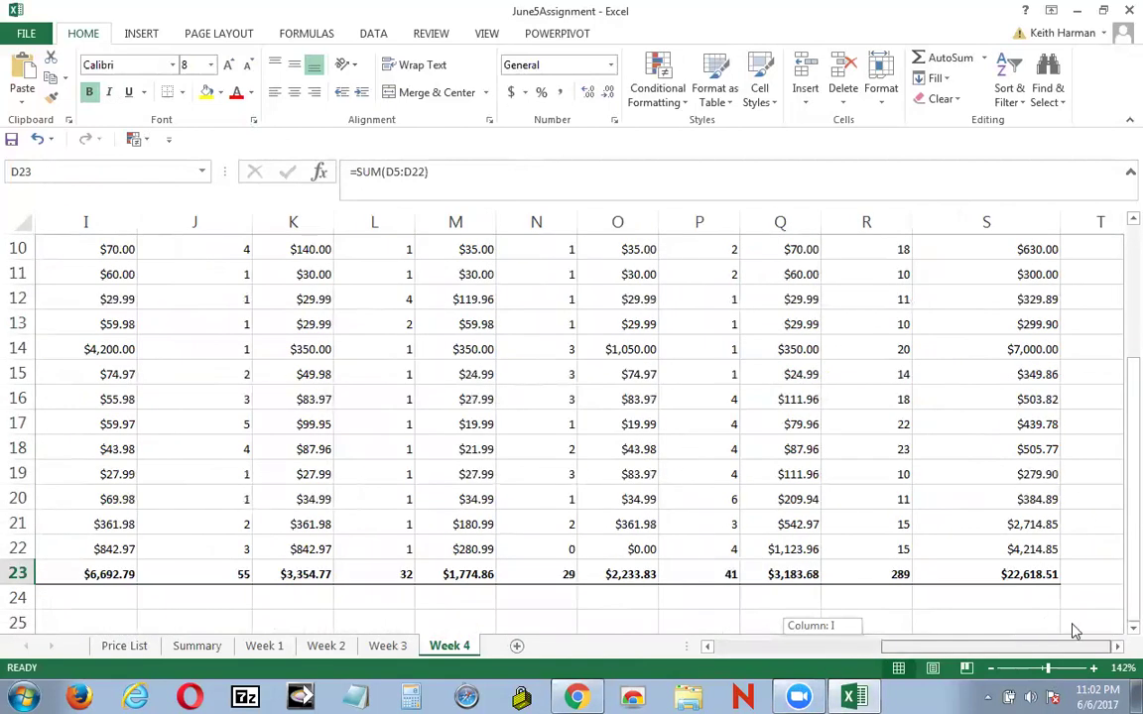
scroll(1075, 595, "up", 3)
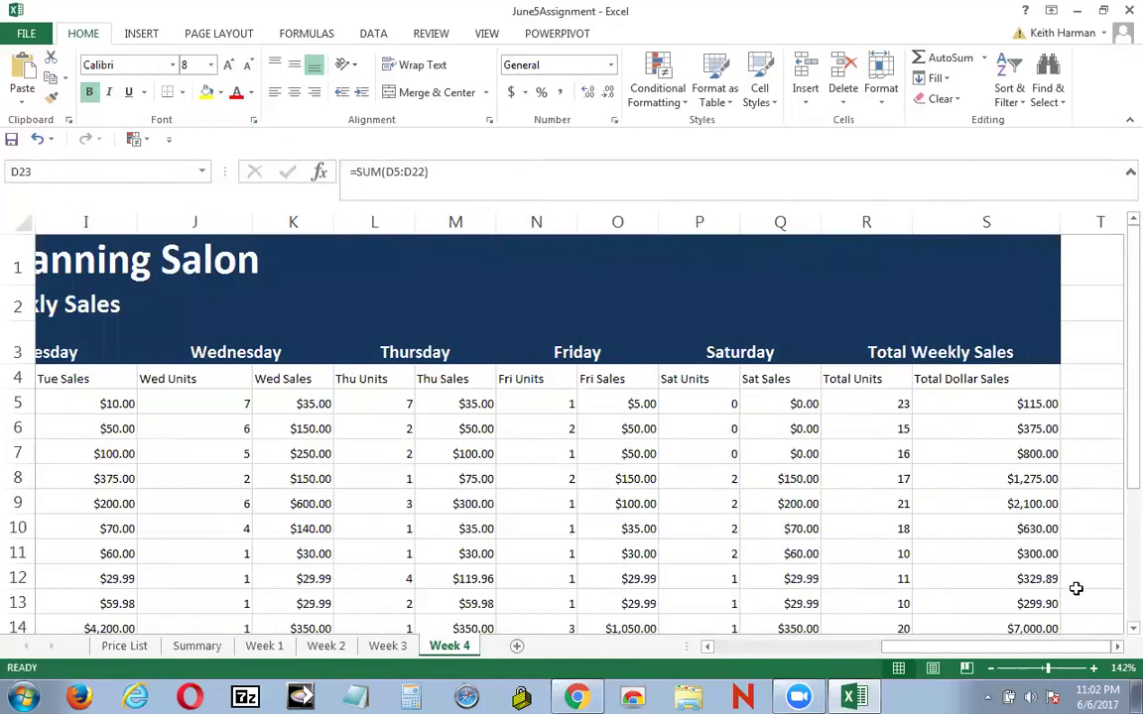
scroll(1076, 588, "down", 4)
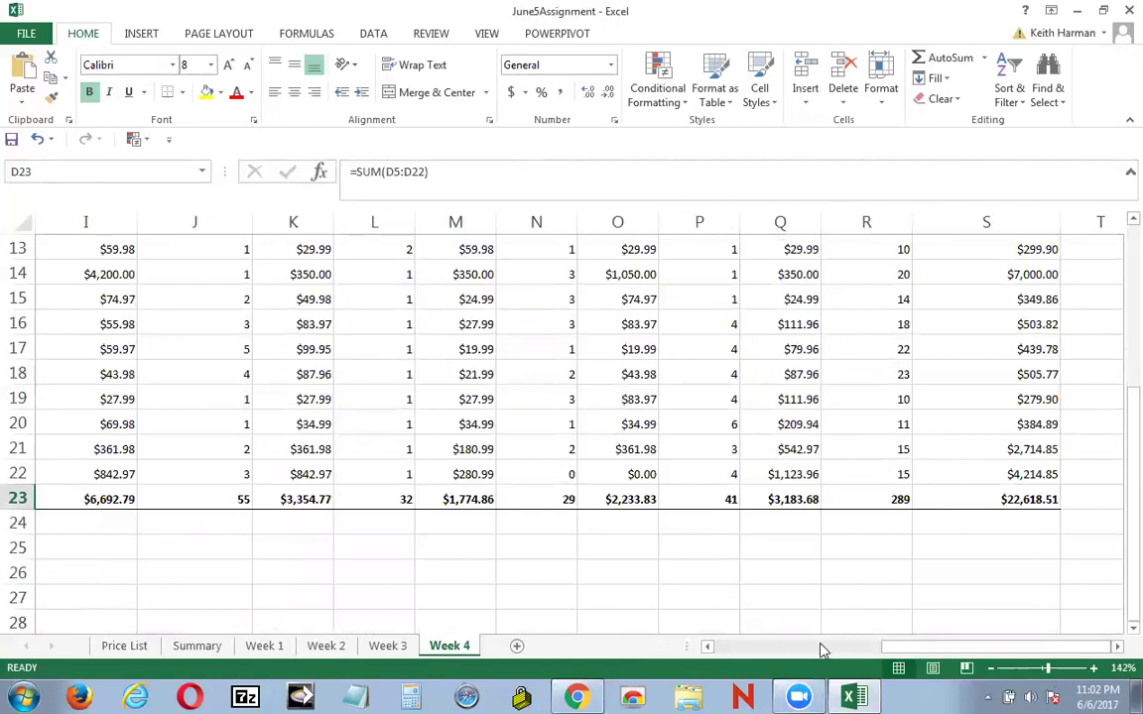
left_click(820, 646)
scroll(385, 622, "up", 2)
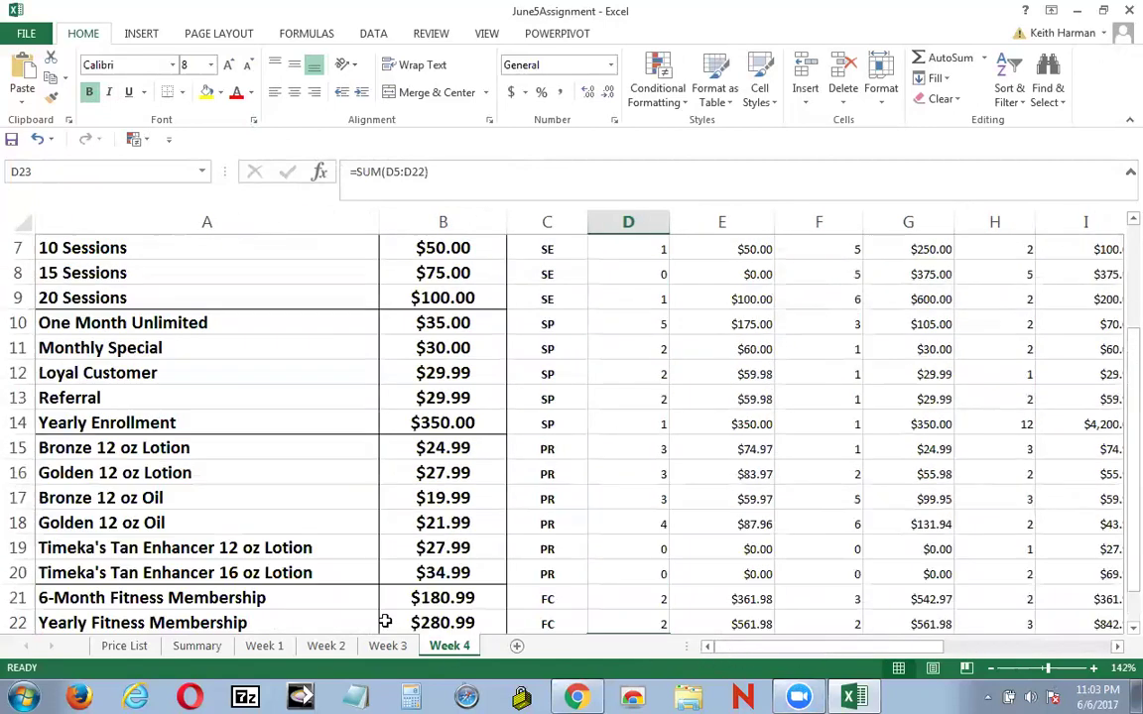
scroll(385, 622, "up", 2)
scroll(385, 622, "down", 1)
scroll(385, 622, "up", 1)
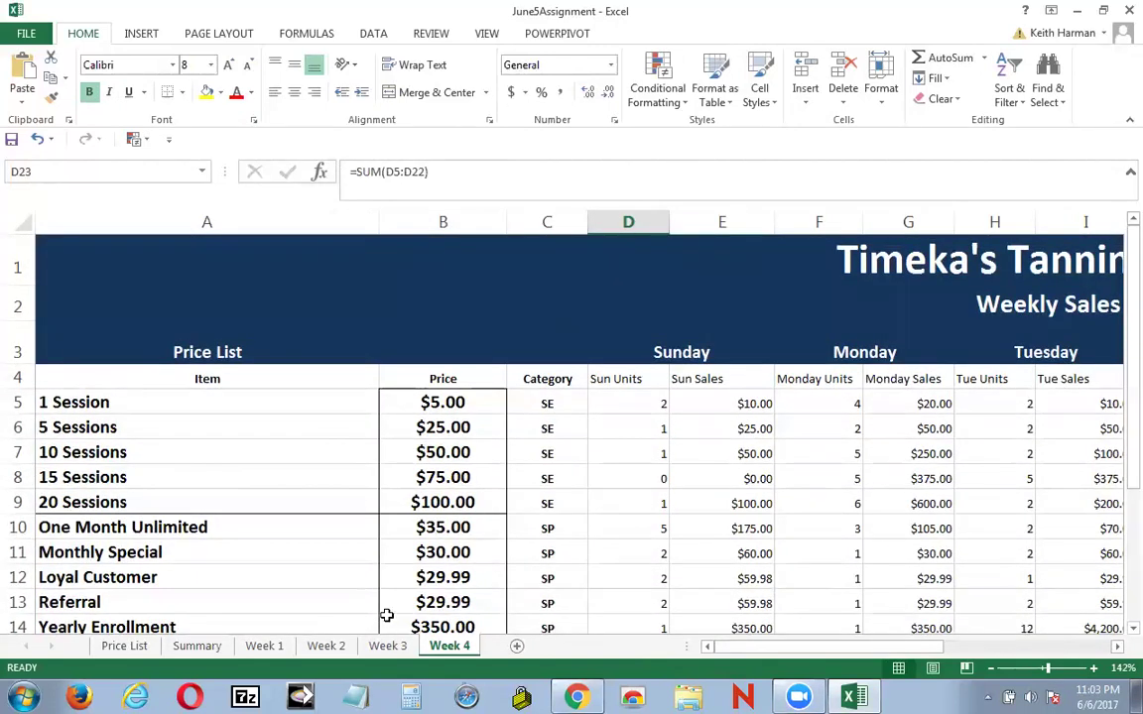
left_click(1044, 670)
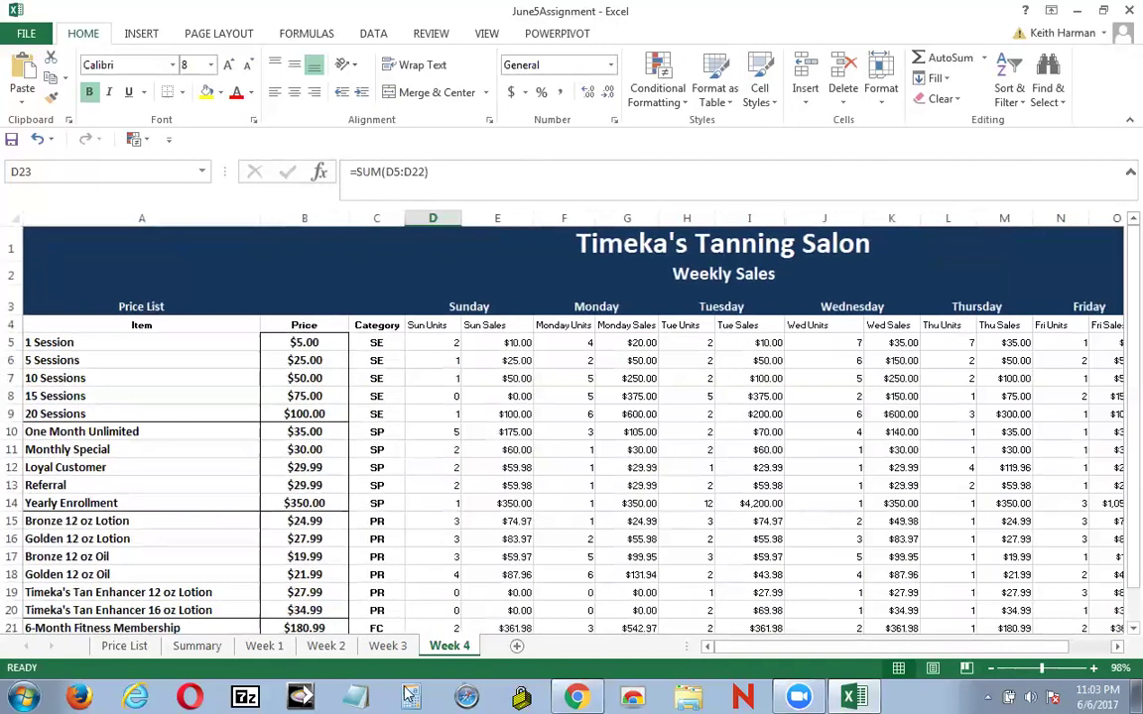
Step: Open the Summary sheet and examine the weekly units and sales columns and the Tot Units and Tot Sales columns
left_click(210, 649)
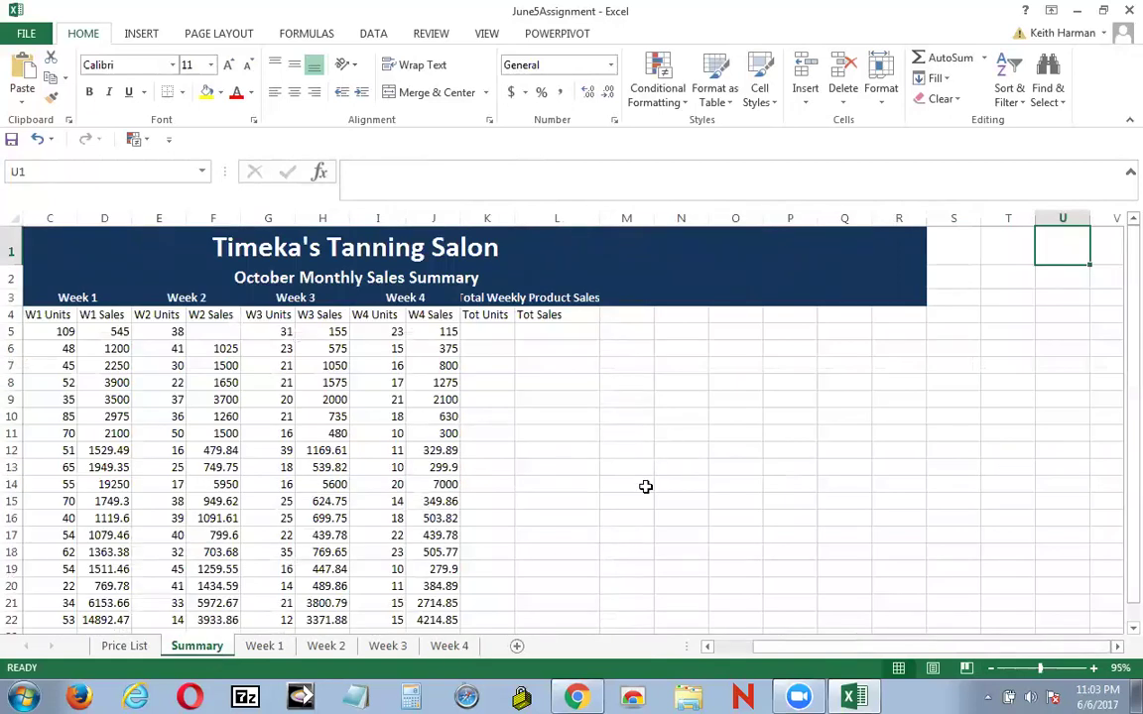
scroll(645, 486, "down", 1)
scroll(645, 486, "up", 1)
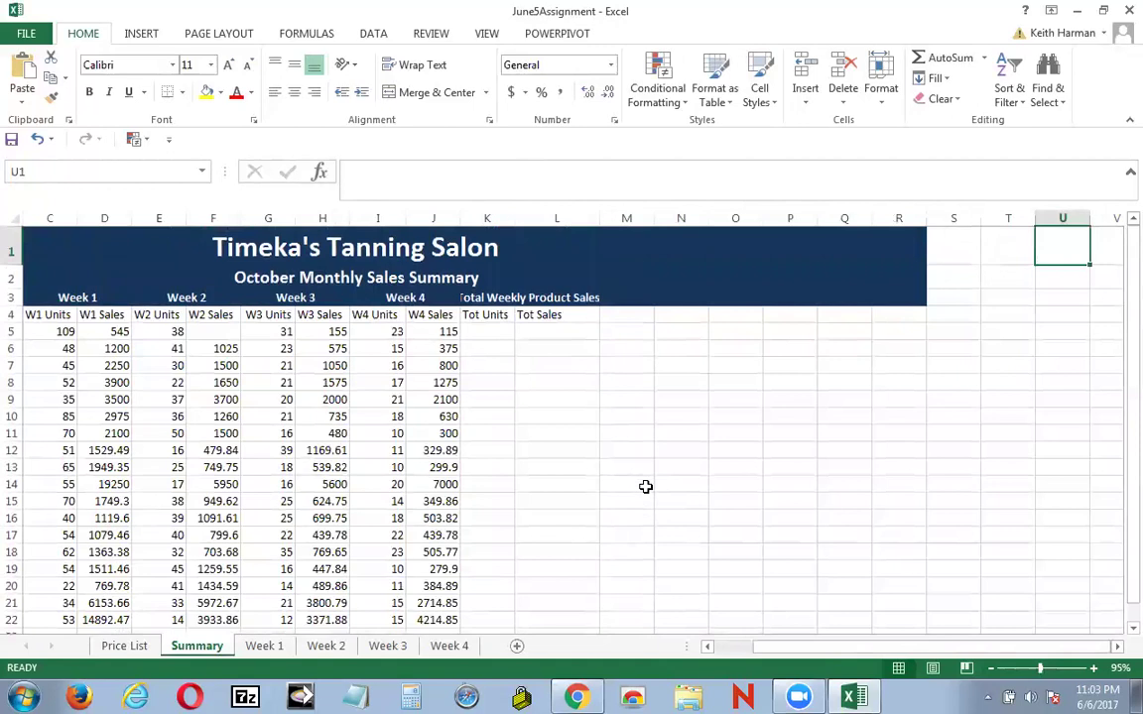
scroll(645, 486, "down", 1)
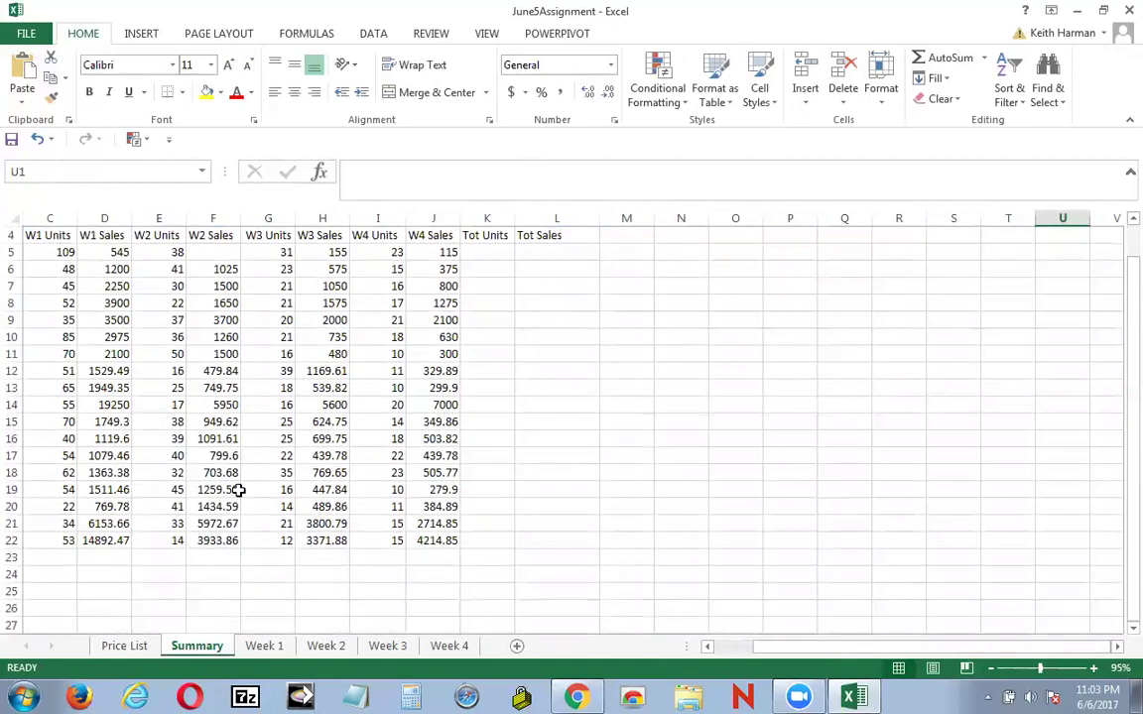
scroll(151, 454, "up", 1)
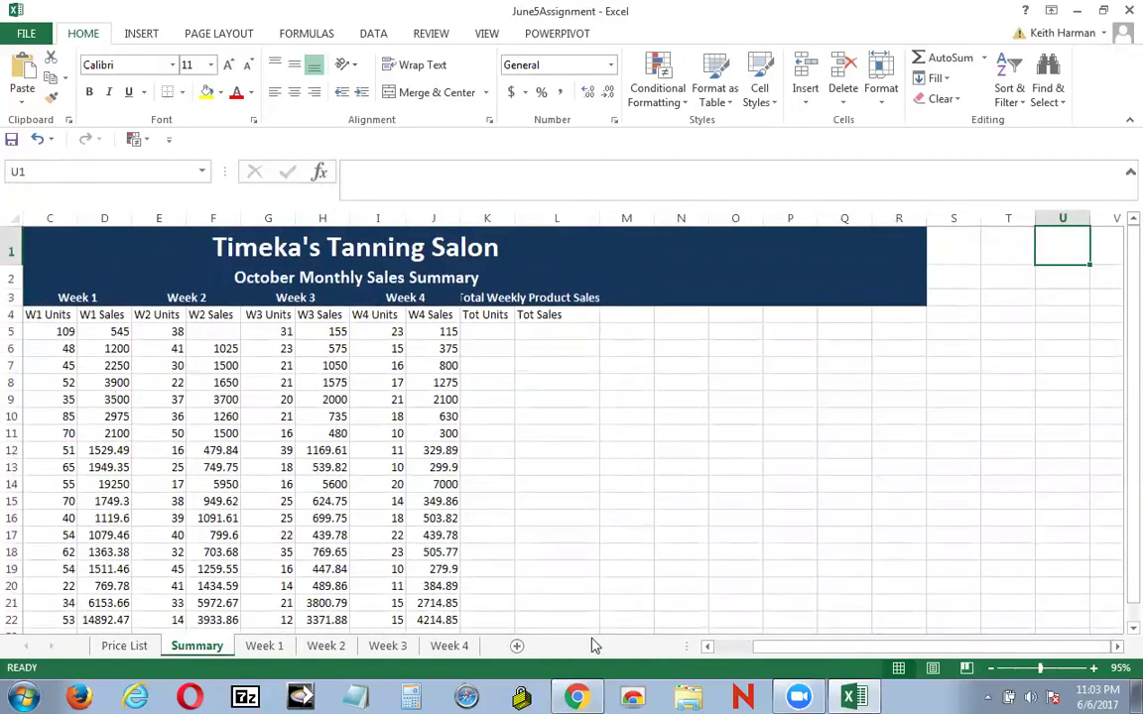
Step: Examine the 1 Session row's Week 1 and Week 2 units and sales references on the Summary sheet in C5:F5
left_click_drag(787, 660, 760, 658)
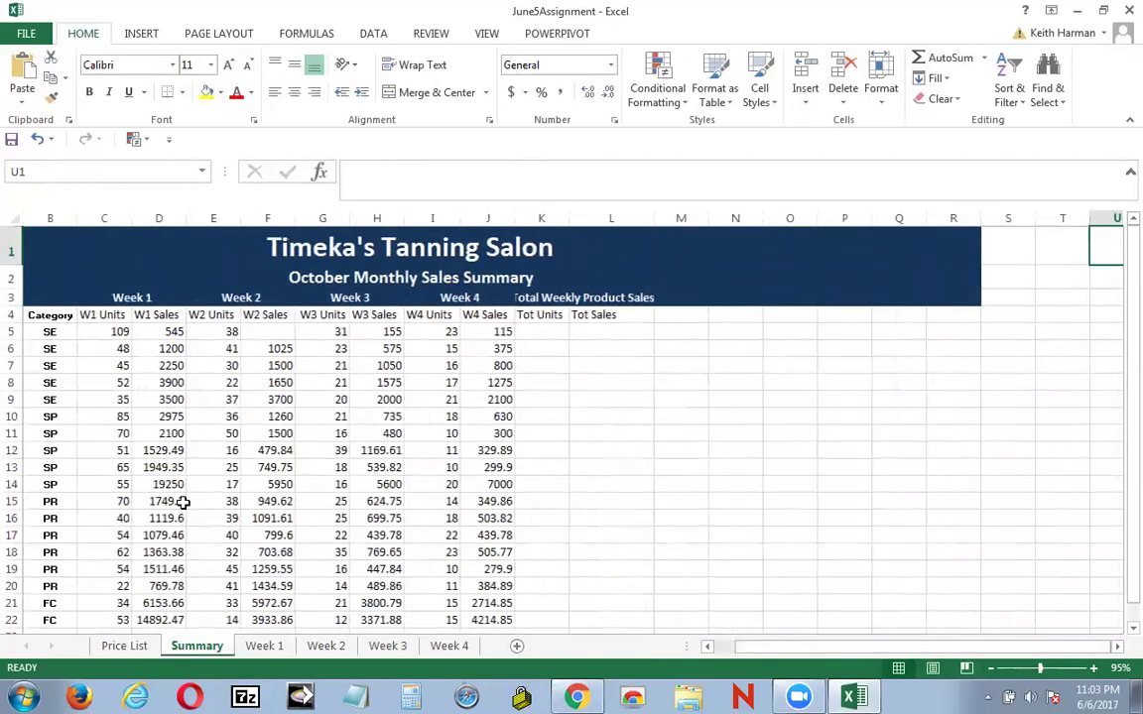
left_click(95, 338)
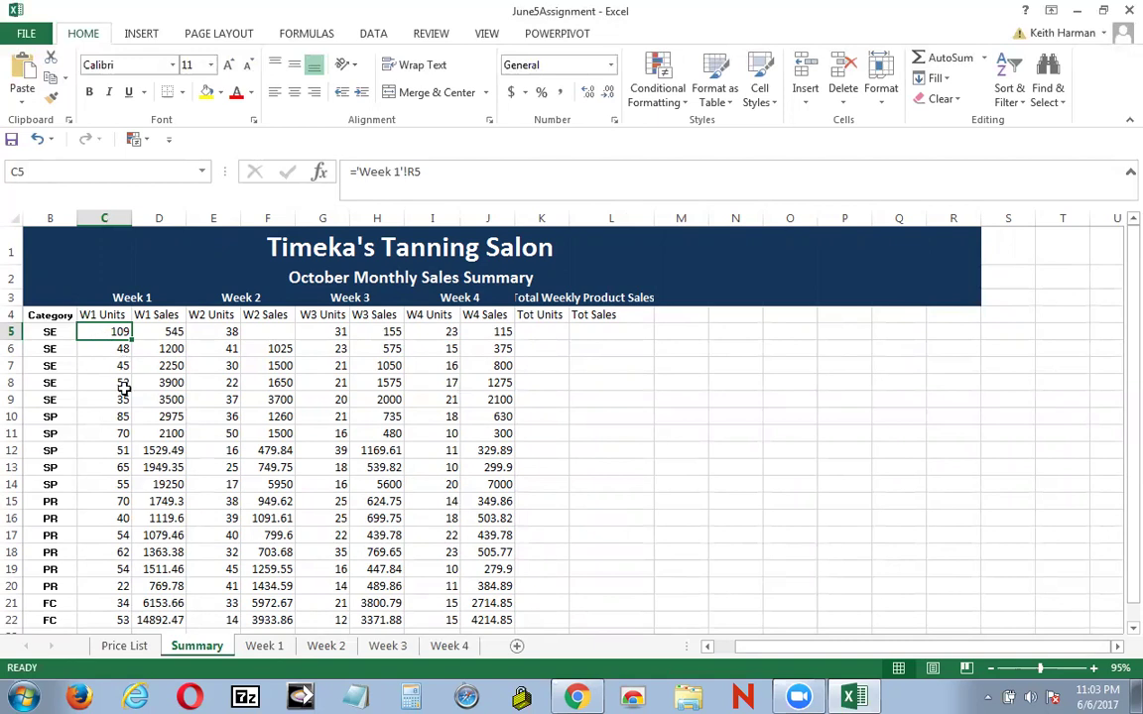
left_click_drag(754, 655, 708, 669)
left_click(410, 334)
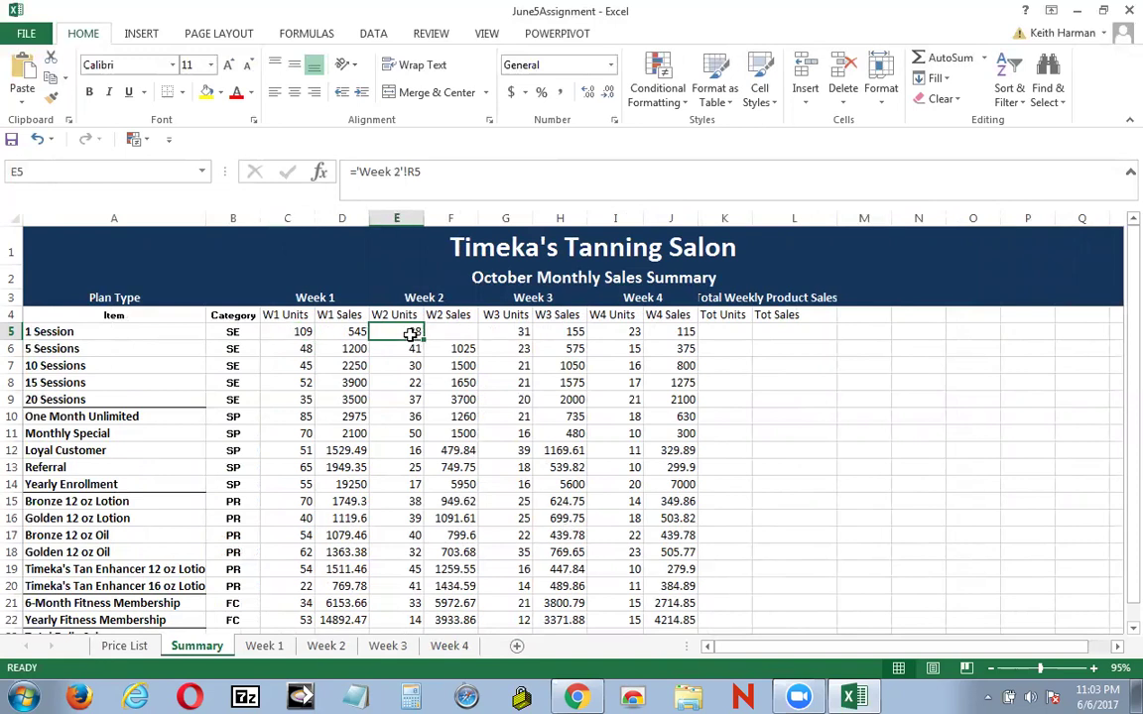
left_click(460, 331)
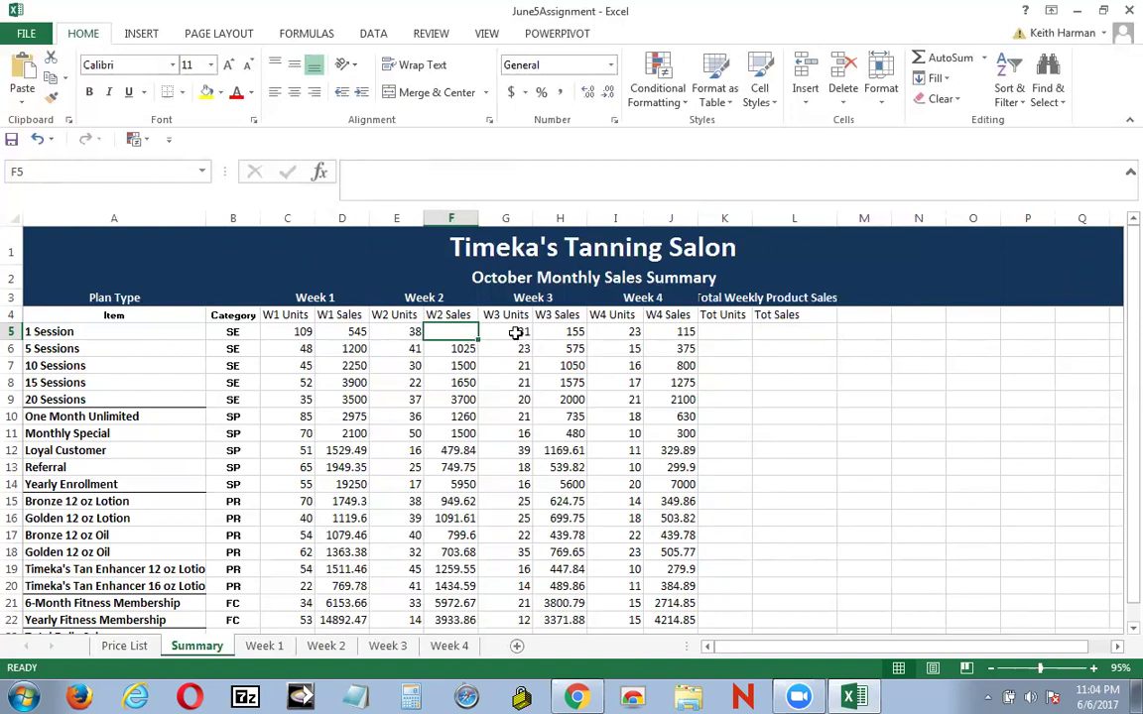
left_click(353, 332)
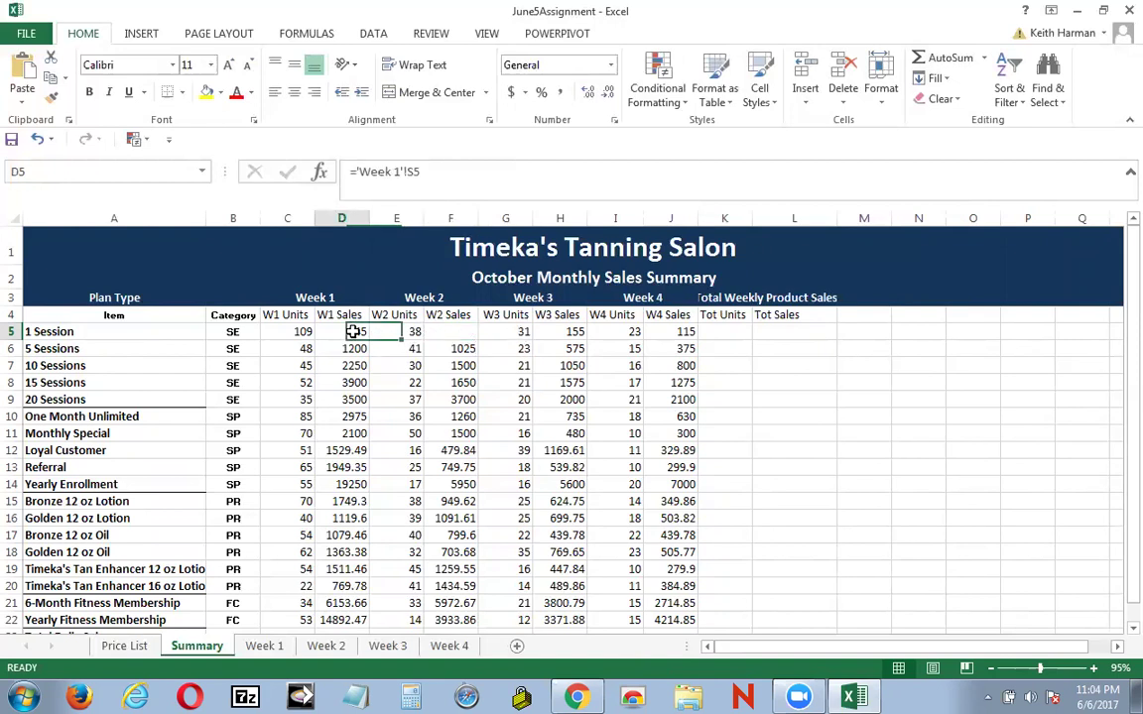
Step: Link the 1 Session W2 Sales cell F5 on the Summary sheet to the Week 2 total dollar sales with ='Week 2'!S5
left_click(447, 332)
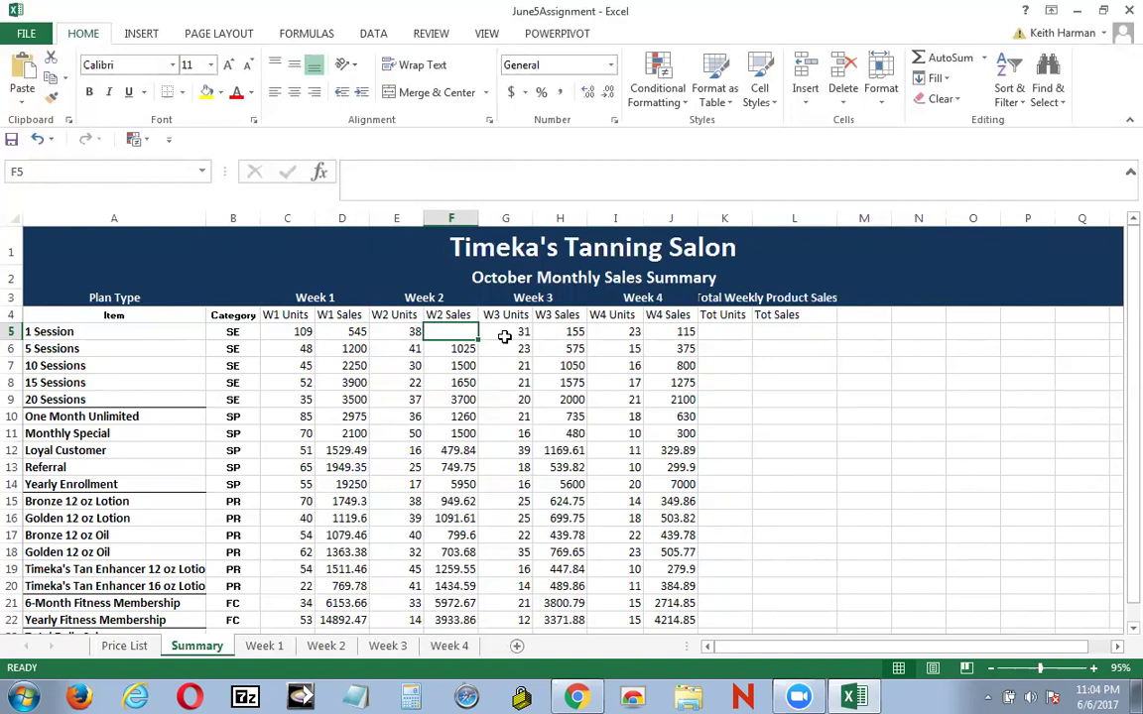
left_click(326, 645)
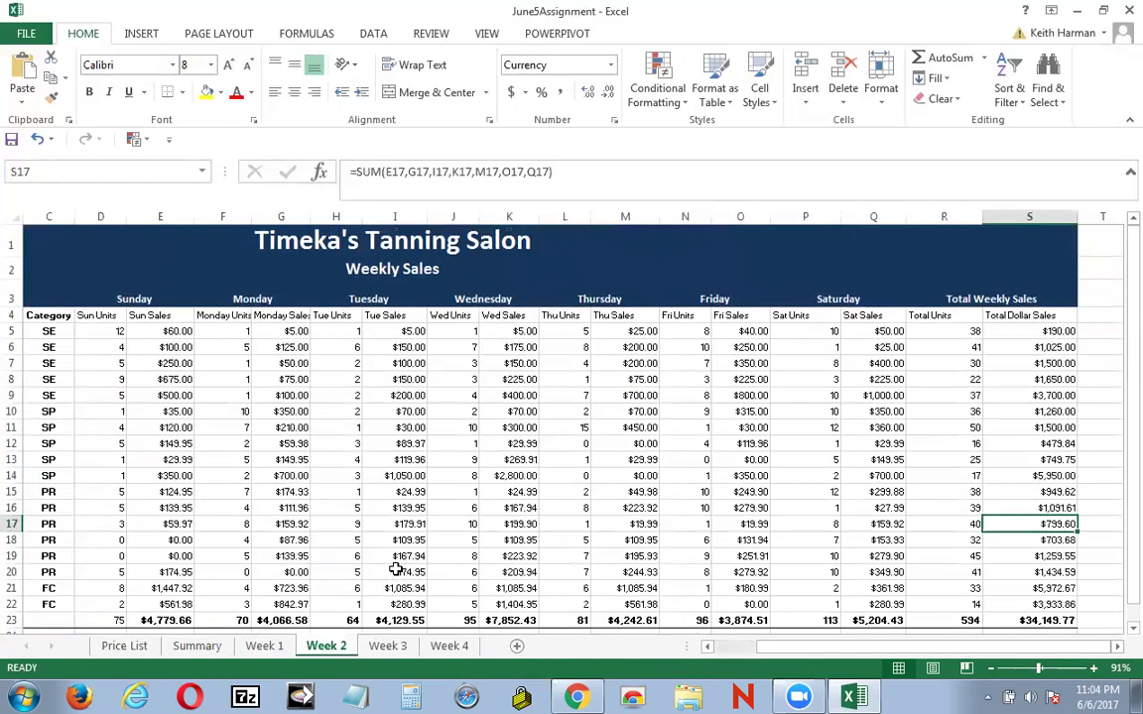
left_click_drag(793, 647, 659, 645)
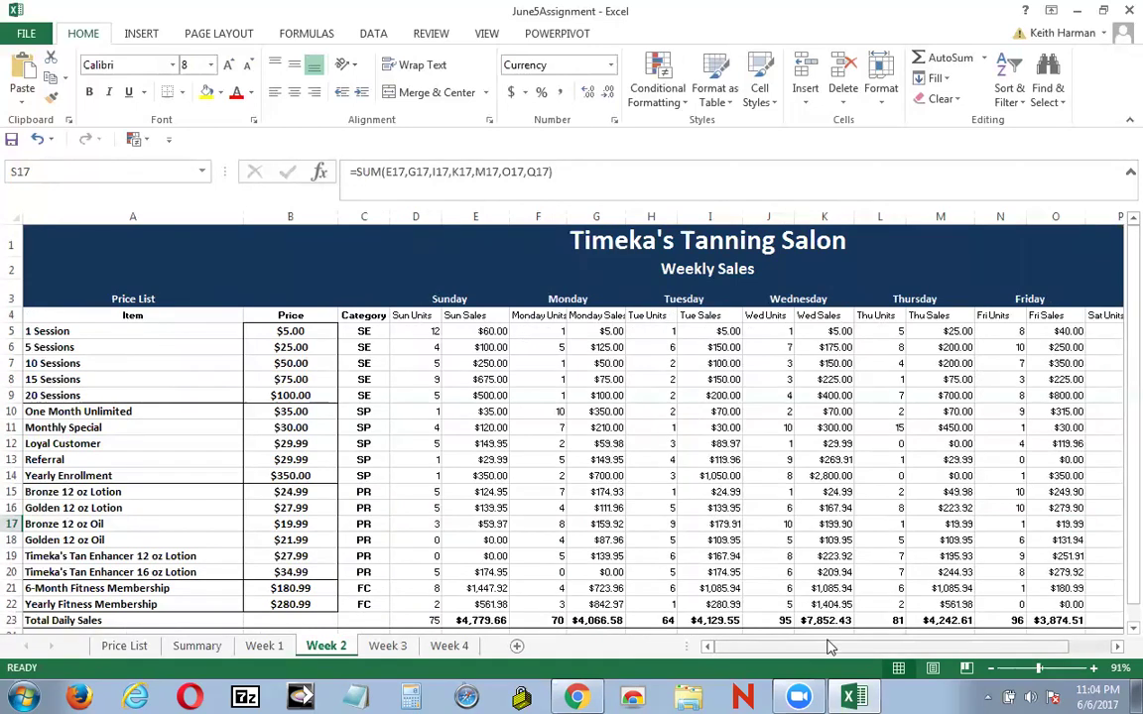
left_click(196, 645)
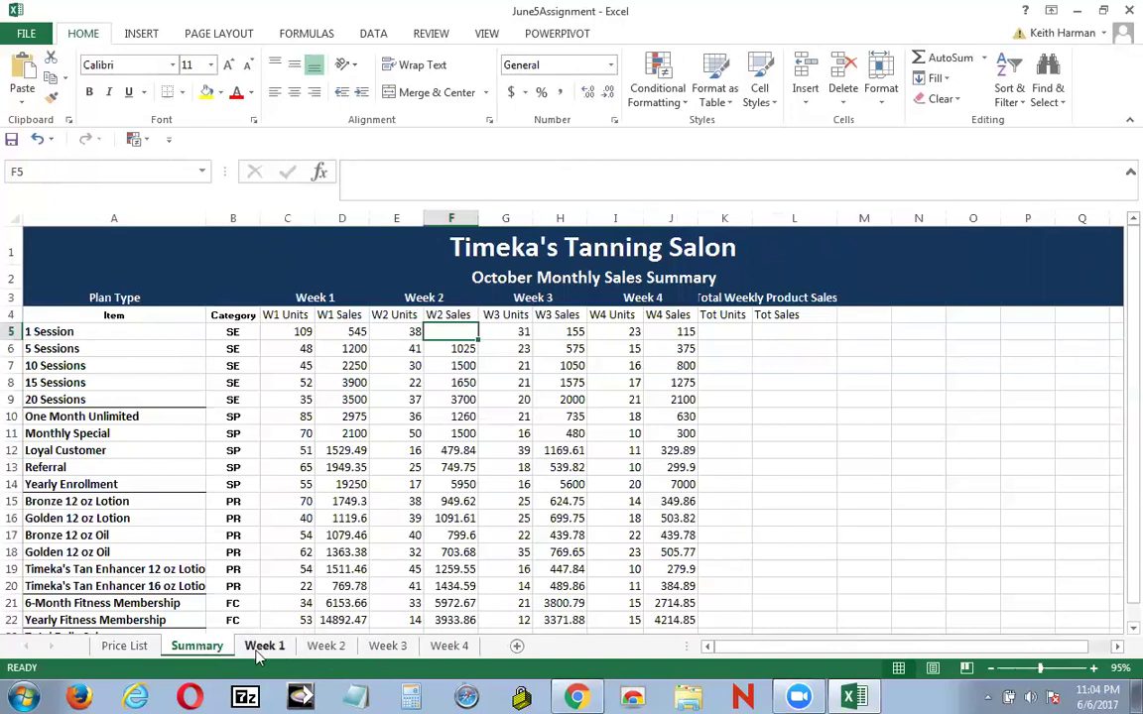
left_click(378, 179)
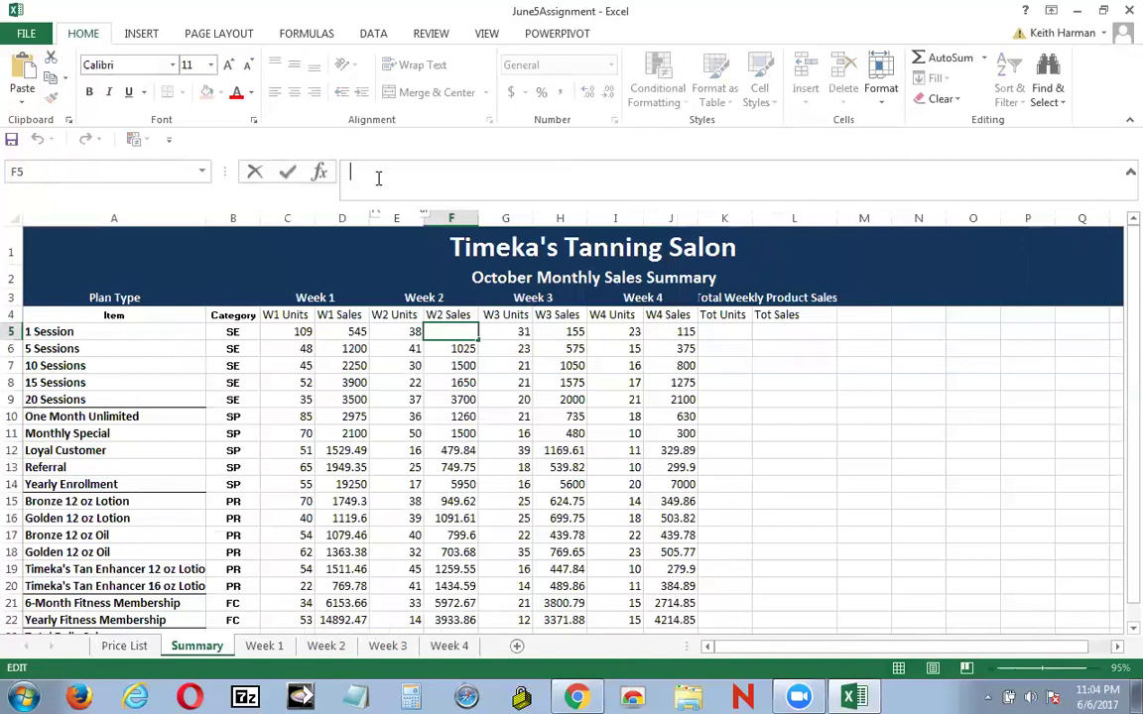
type("=")
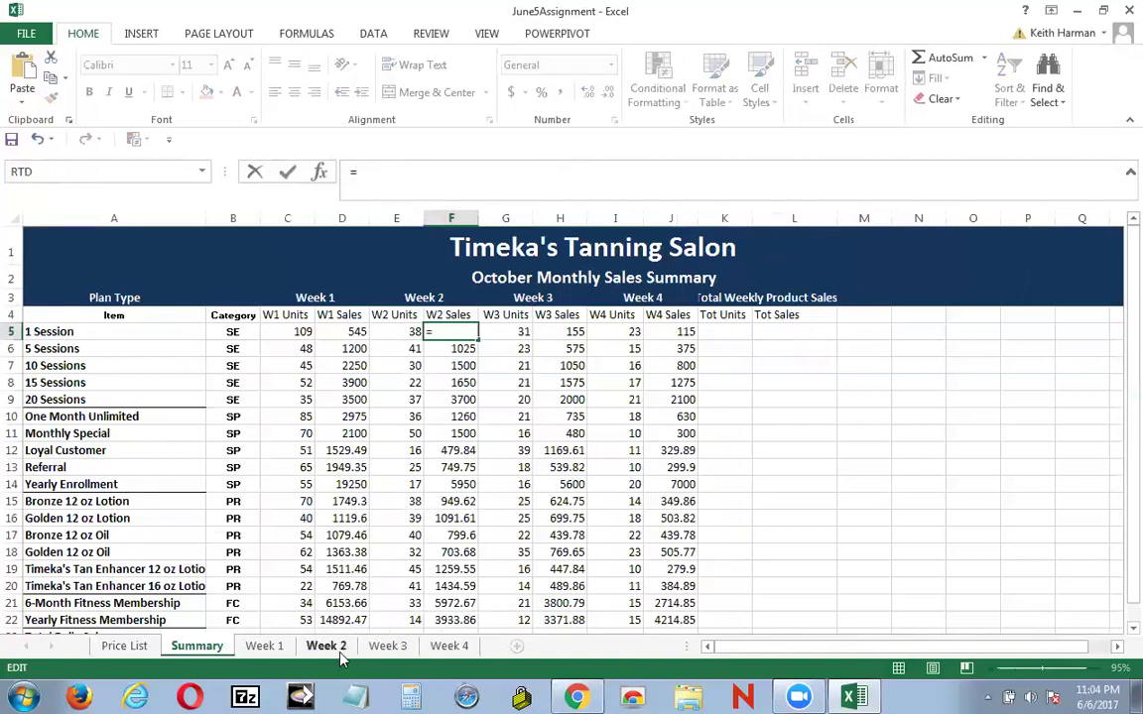
left_click(337, 654)
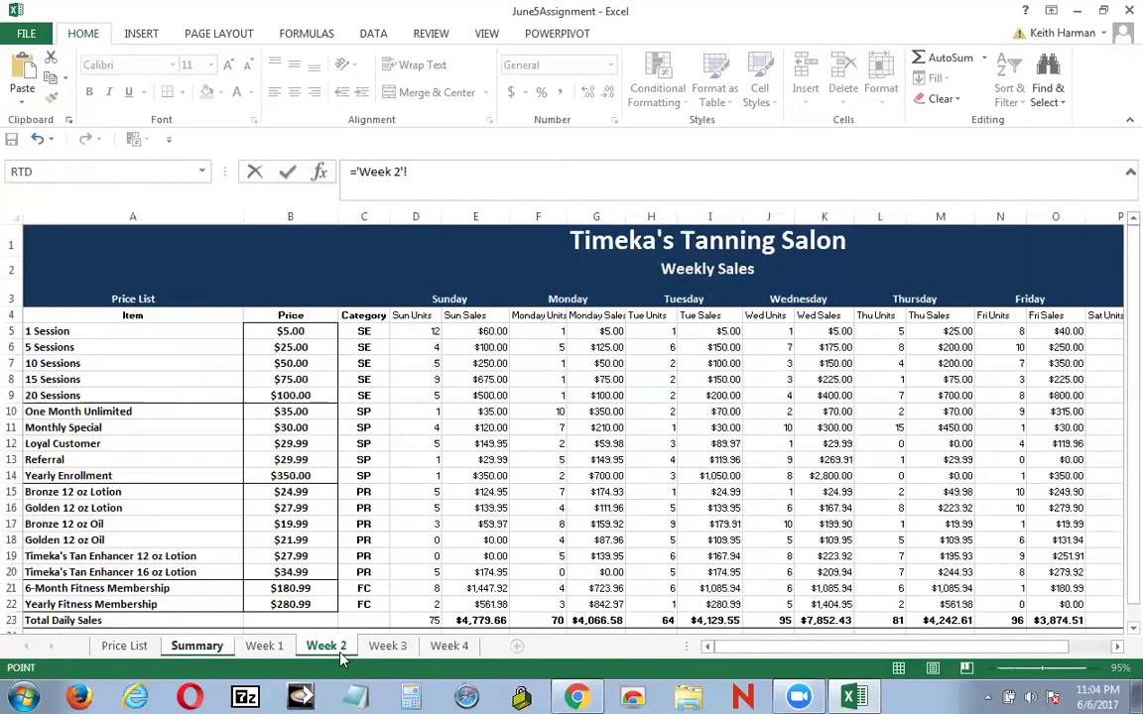
left_click_drag(786, 647, 859, 635)
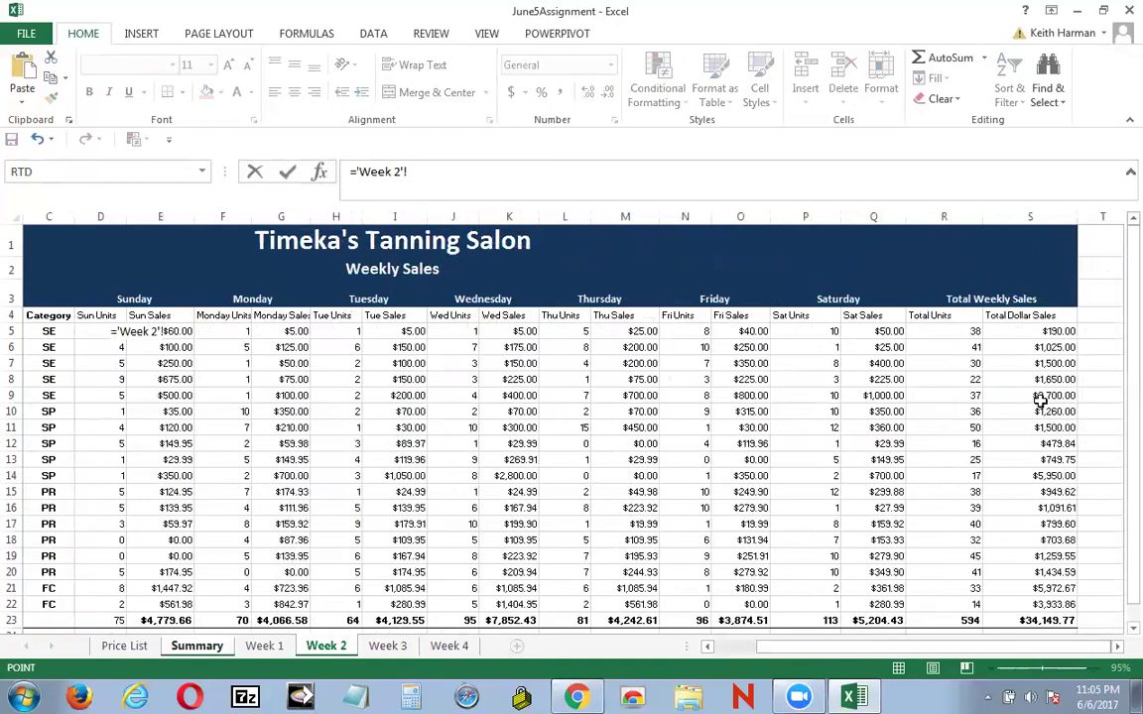
left_click(1029, 334)
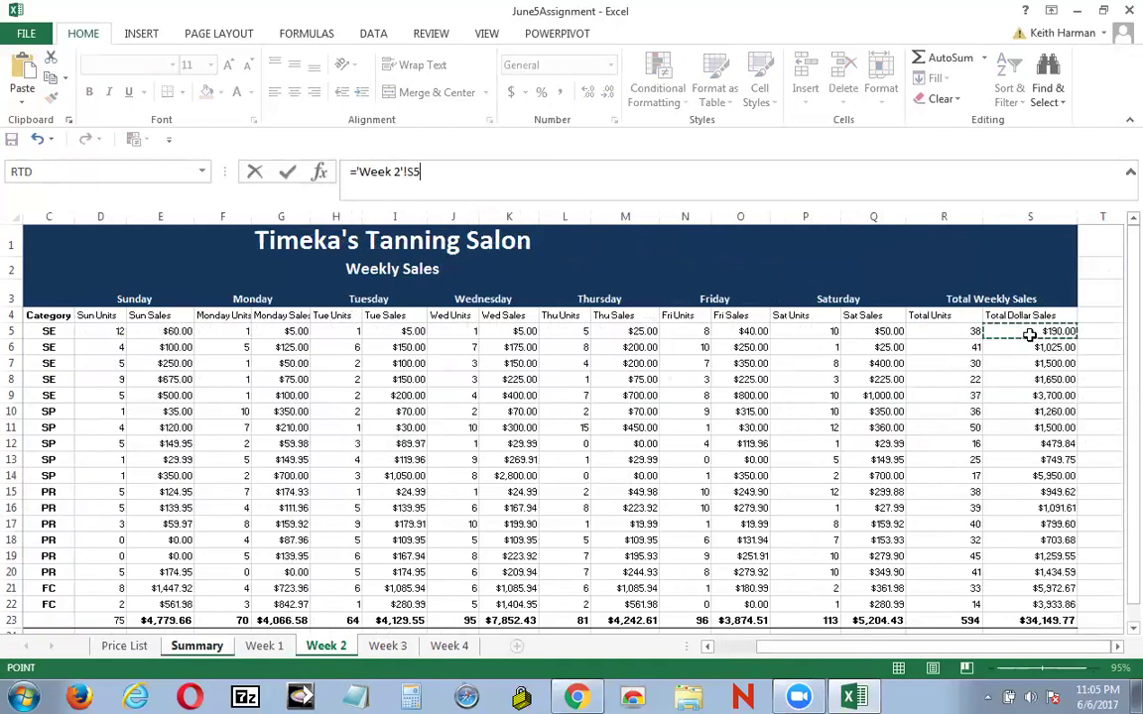
left_click(287, 173)
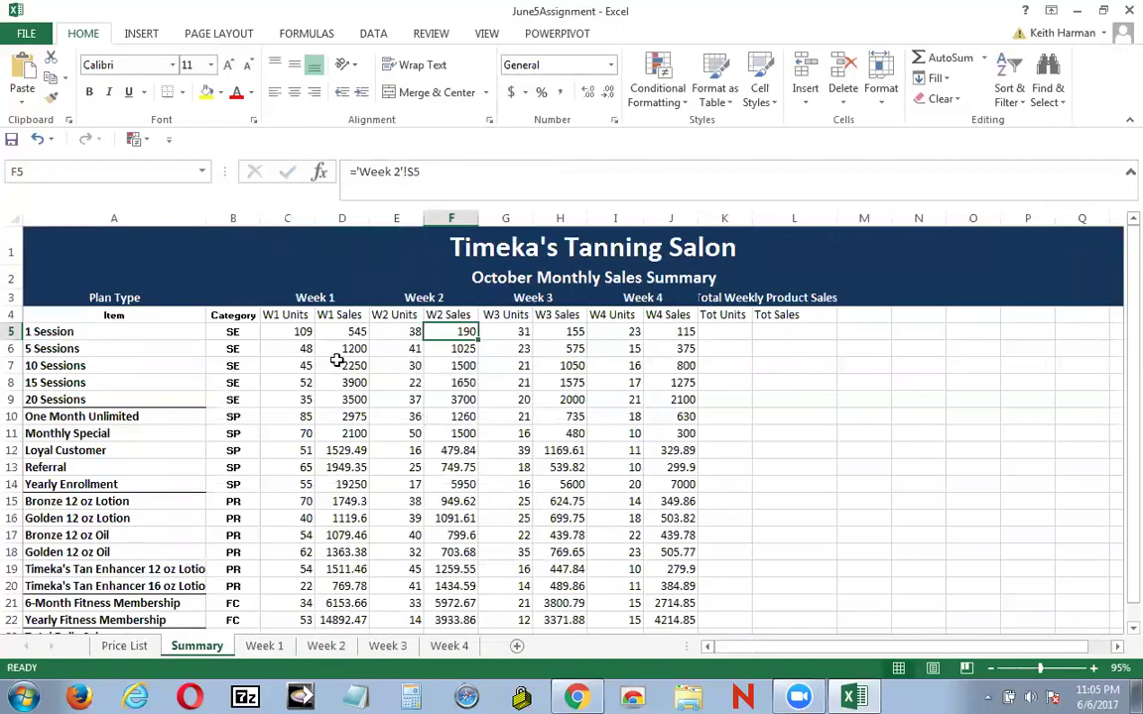
Step: Check the weekly sheet references behind each units and sales cell in the 1 Session row, from C5 through J5
left_click(303, 331)
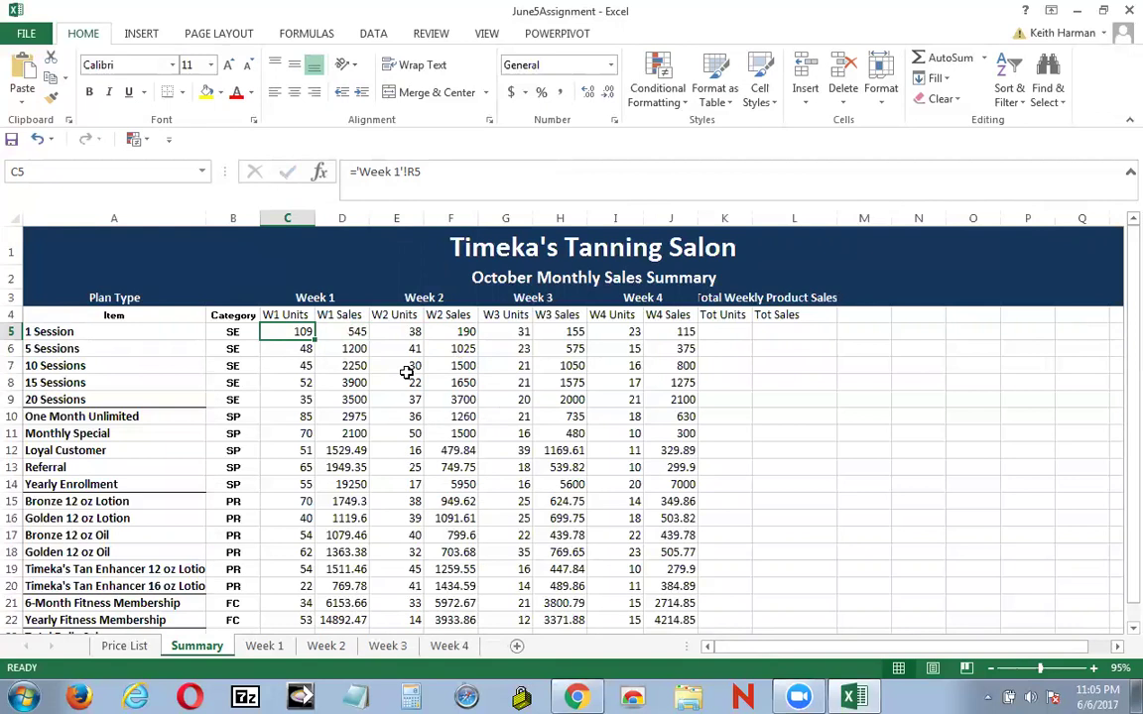
key("Right")
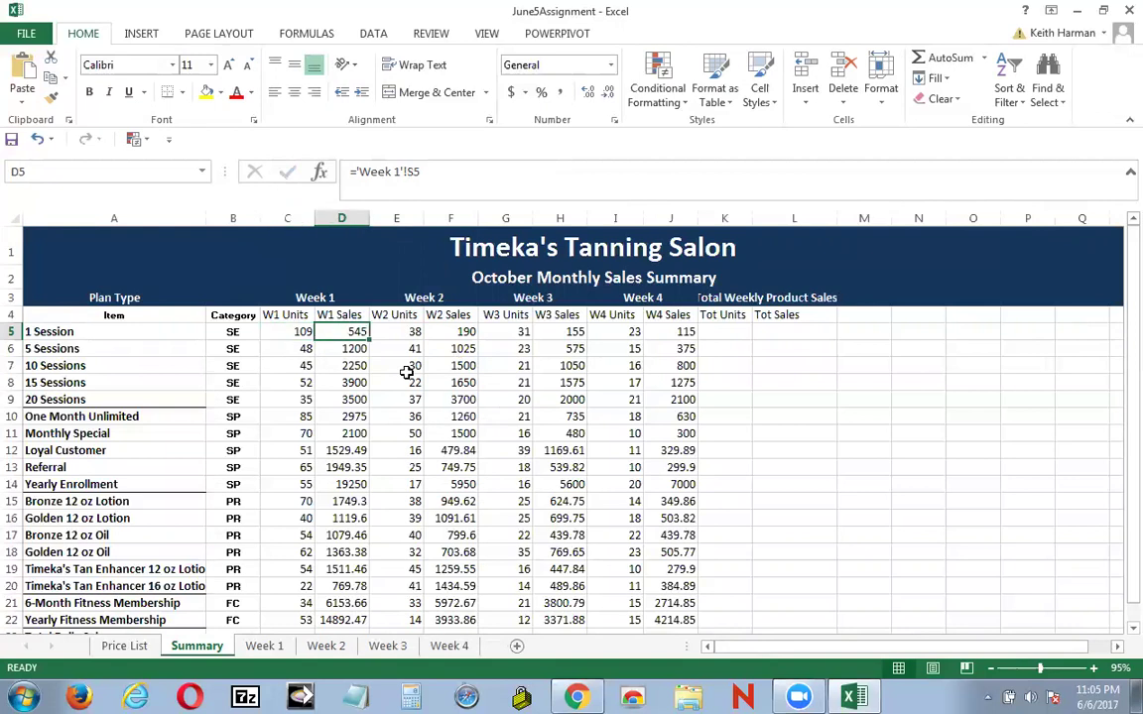
key("Right")
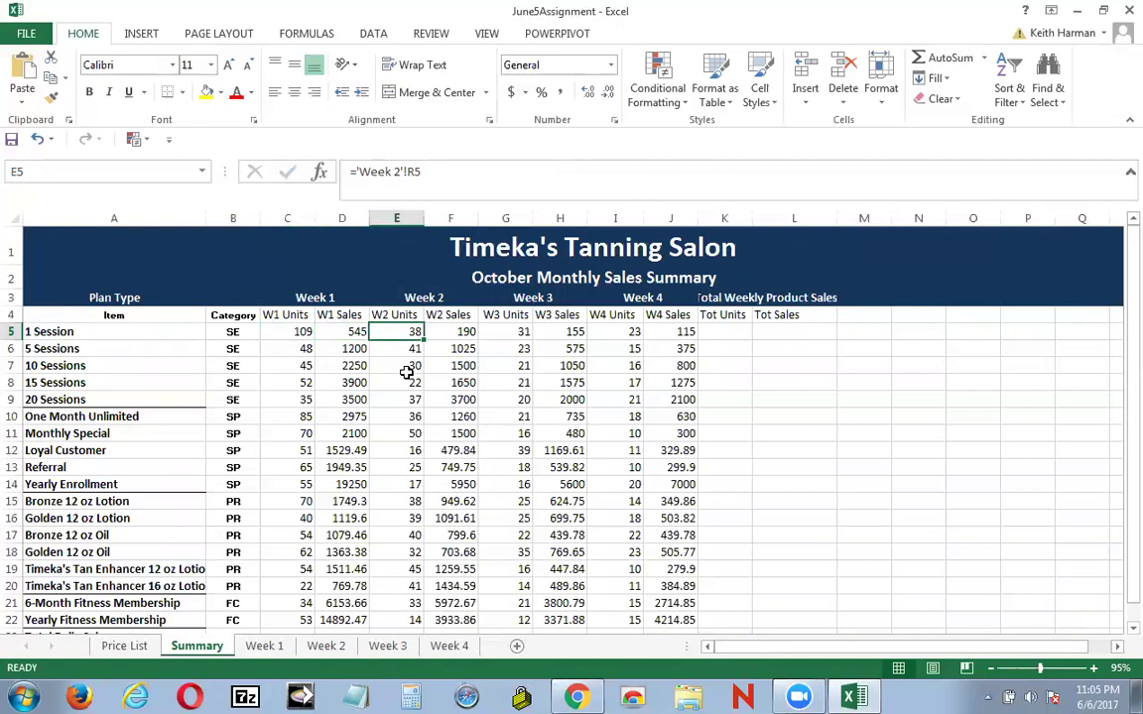
key("Right")
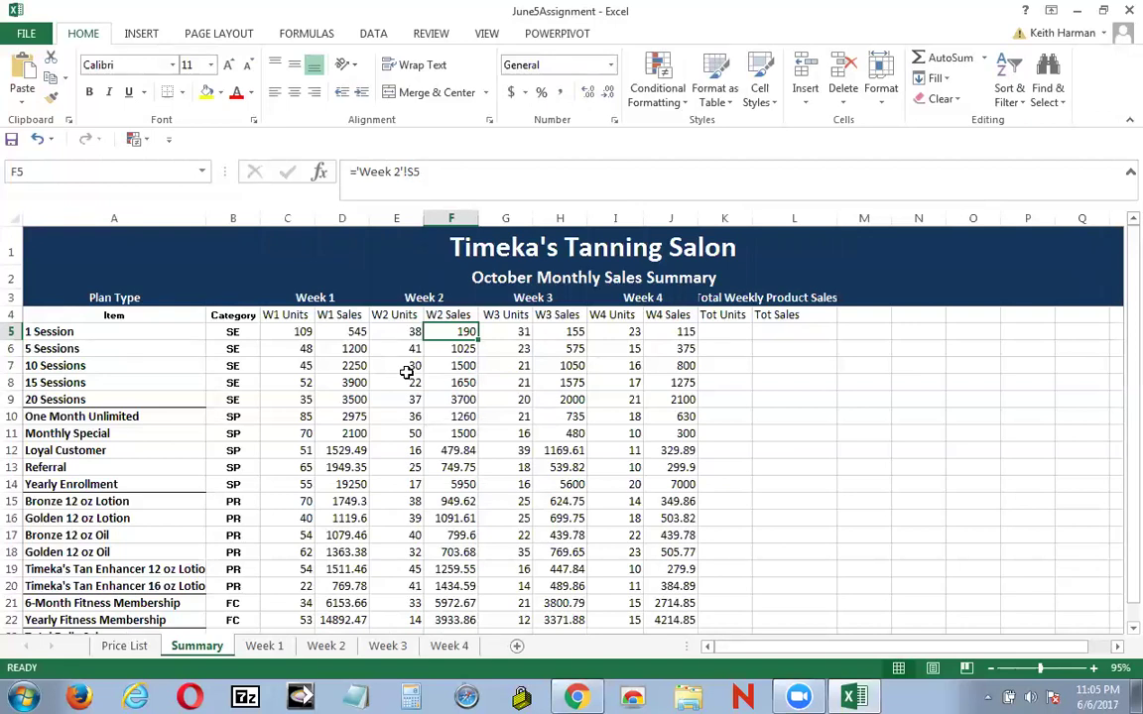
key("Right")
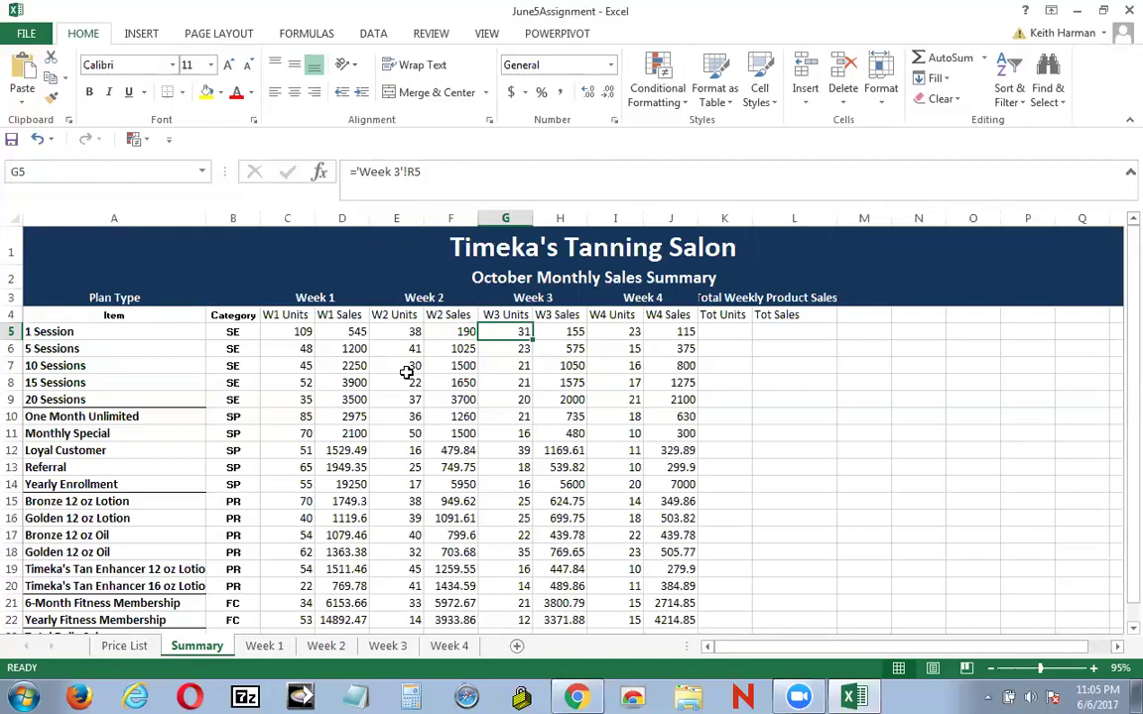
key("Right")
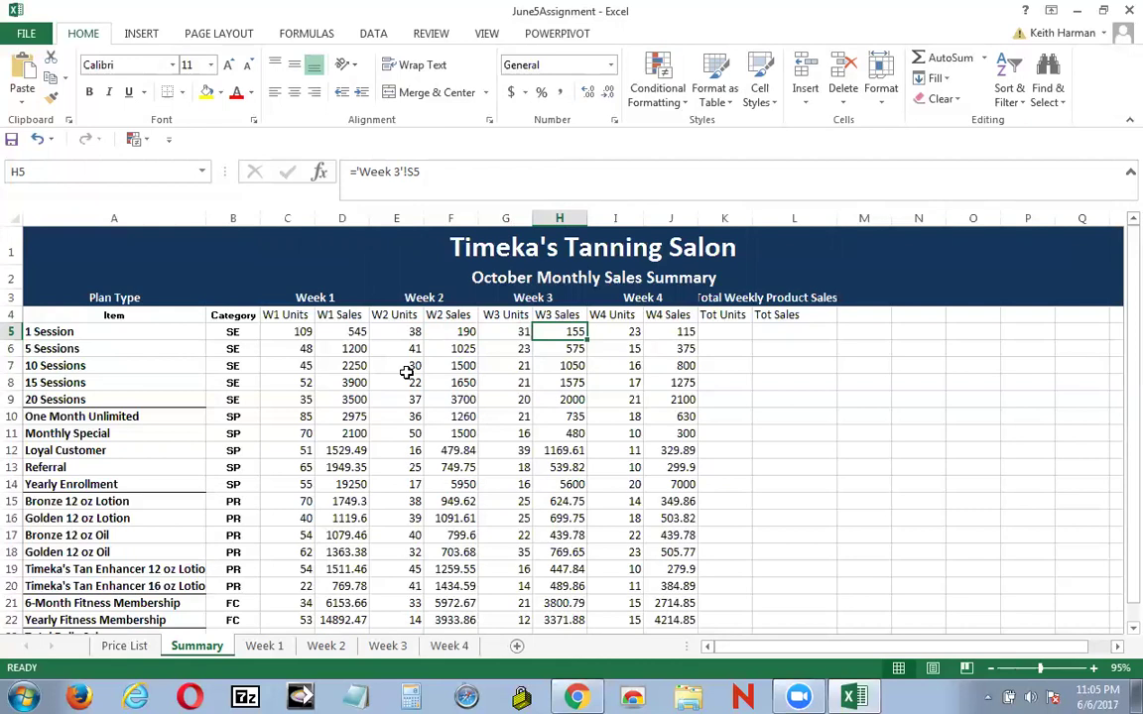
key("Right")
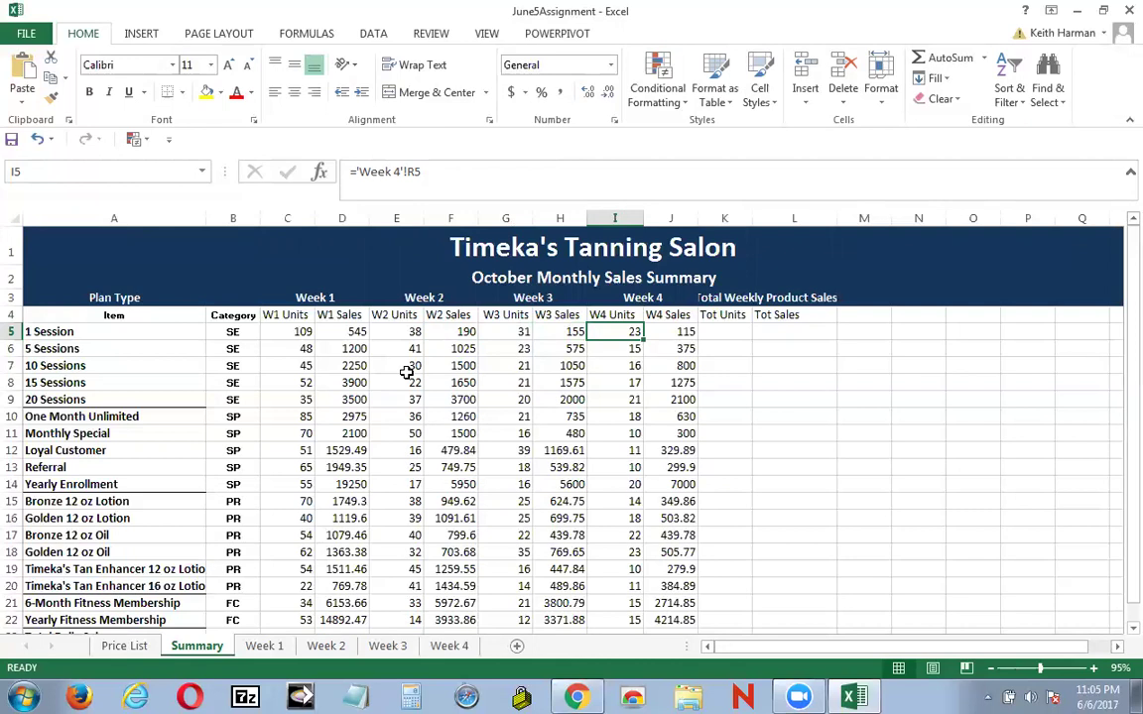
key("Right")
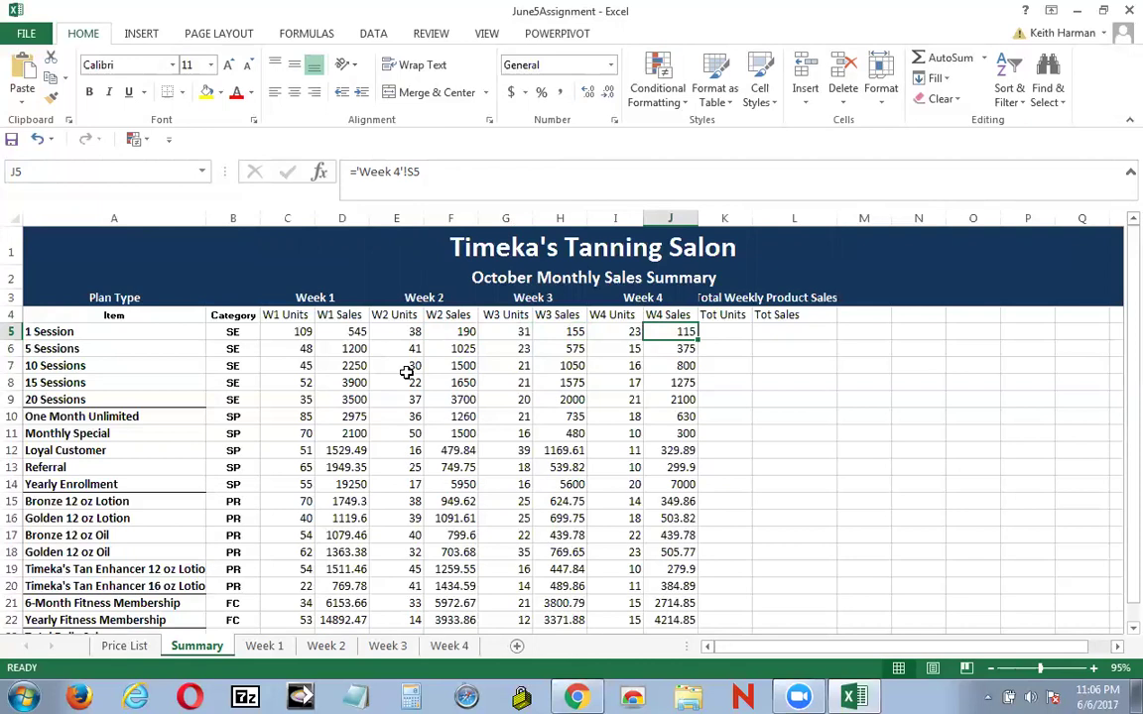
Step: Start a SUM formula in the 1 Session Tot Units cell K5 with the W1 Units cell C5 as its first argument
key("Right")
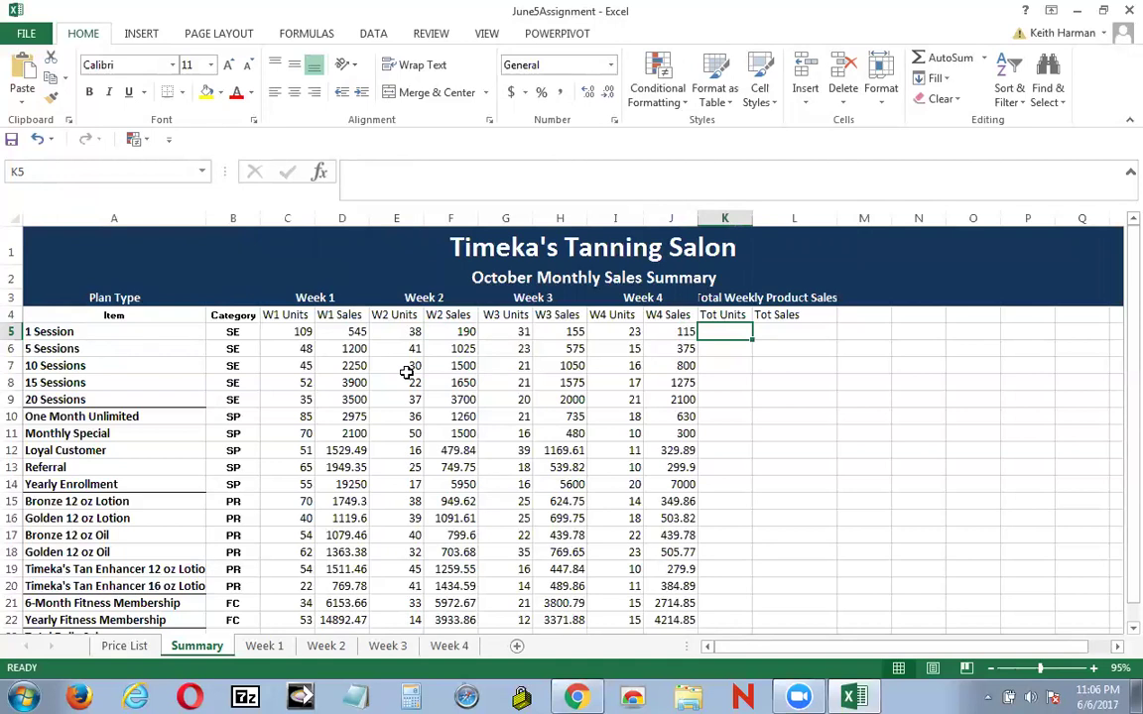
type("=")
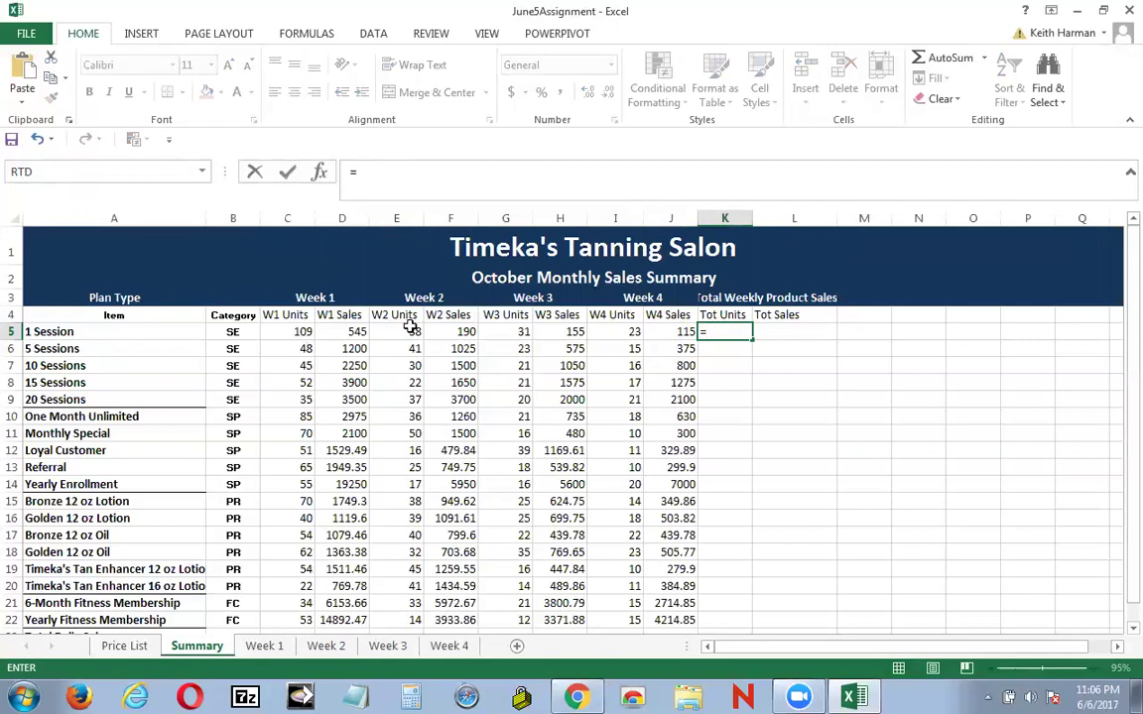
left_click(384, 181)
type("sum")
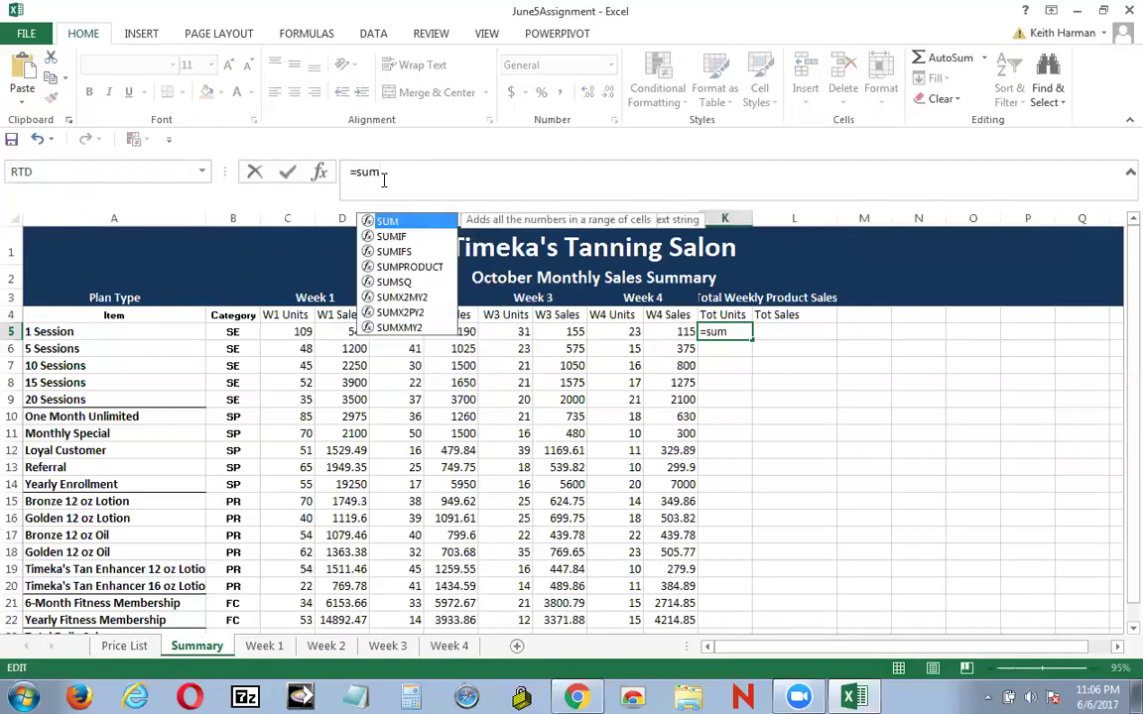
type("(")
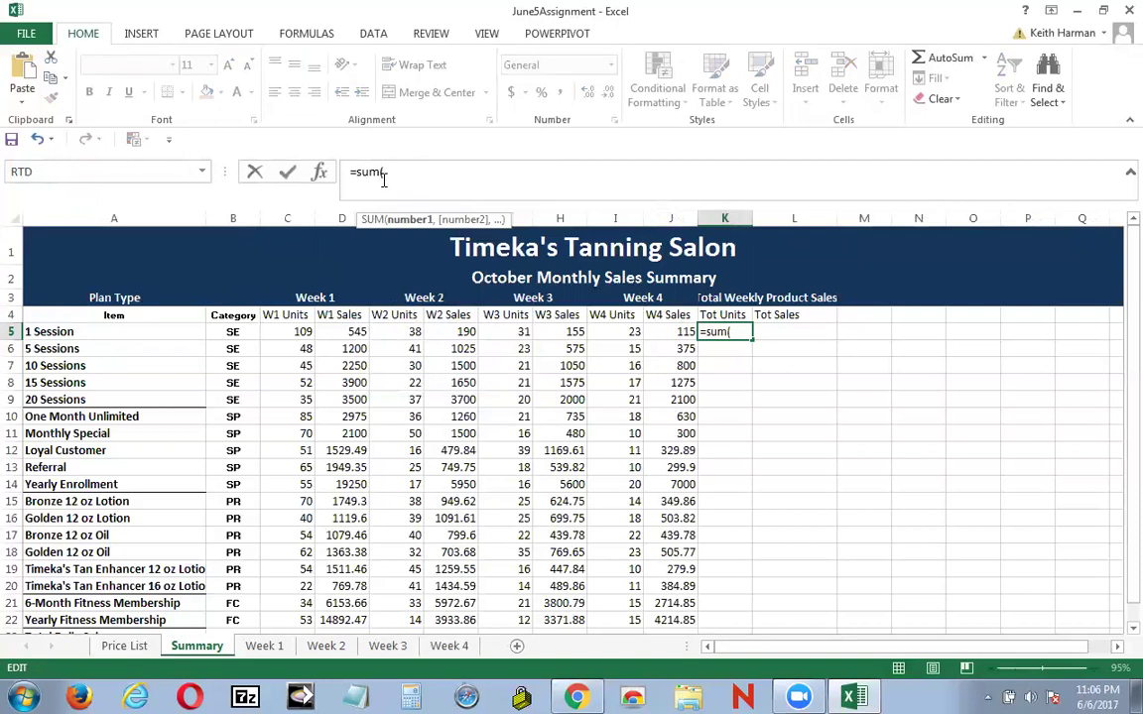
left_click(295, 333)
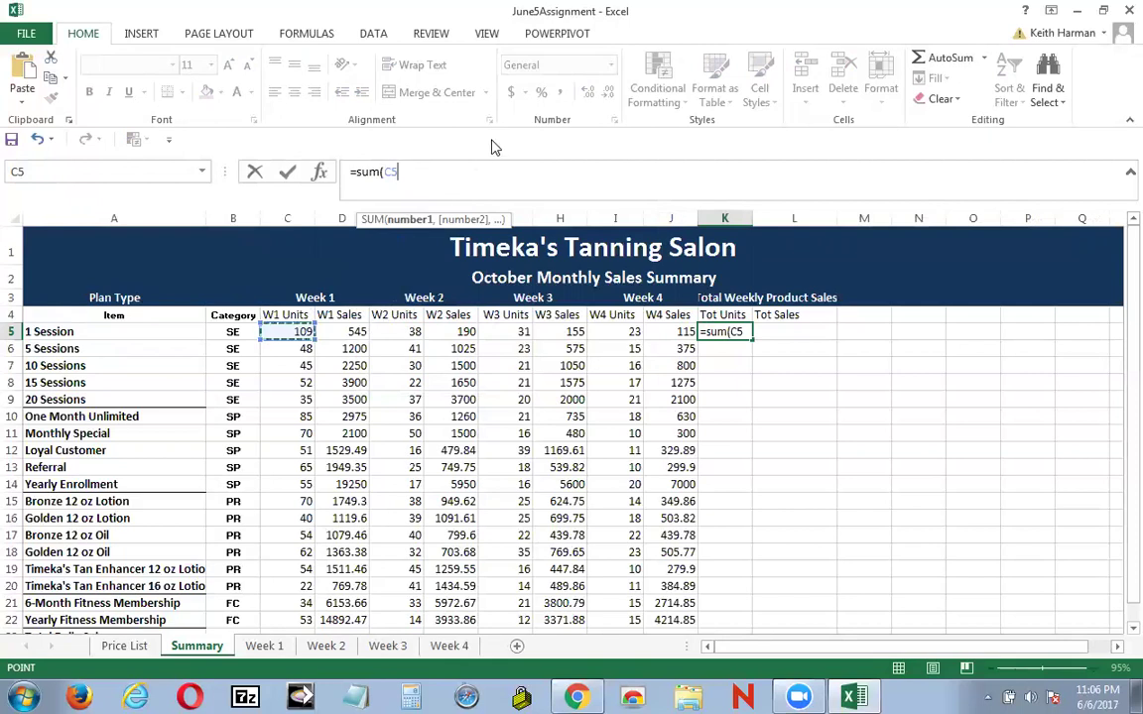
Step: Complete the Tot Units formula for 1 Session in K5 as =SUM(C5+E5+G5+I5)
type("+")
left_click(401, 333)
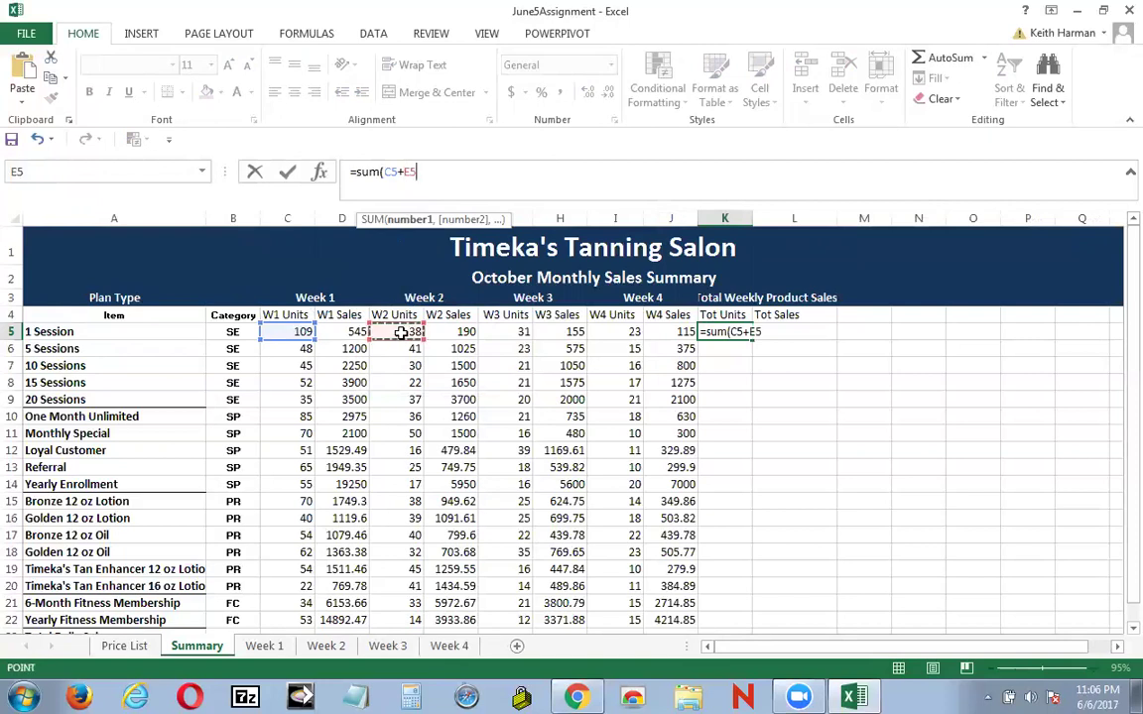
type("+")
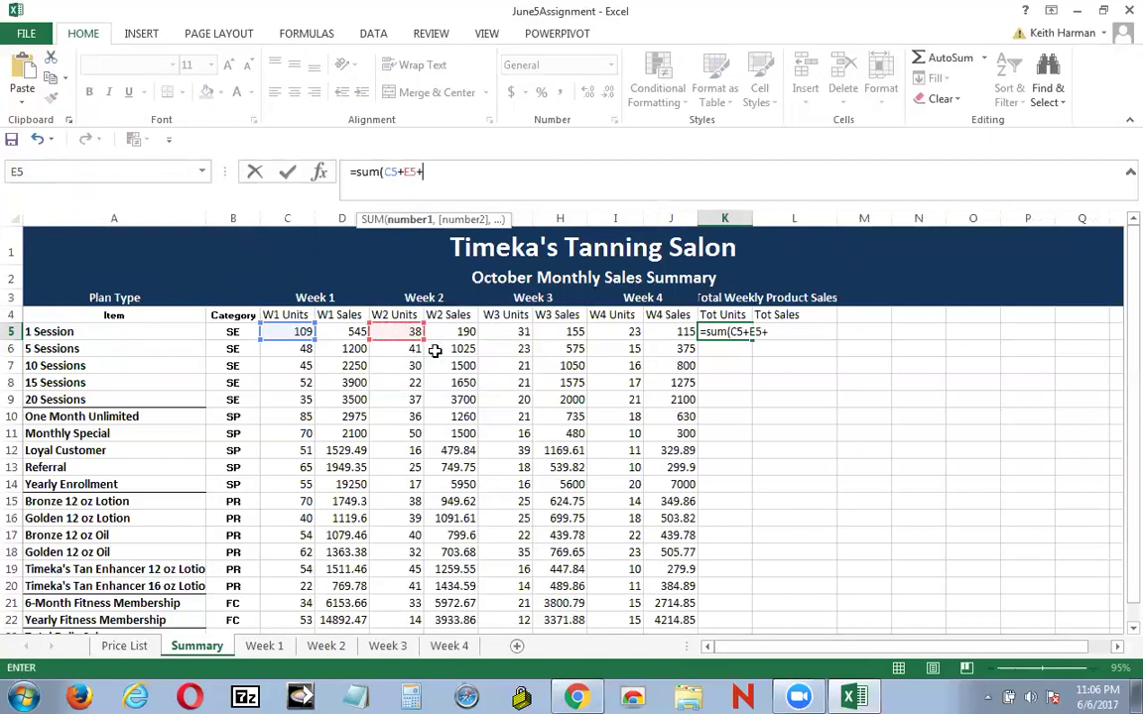
left_click(508, 331)
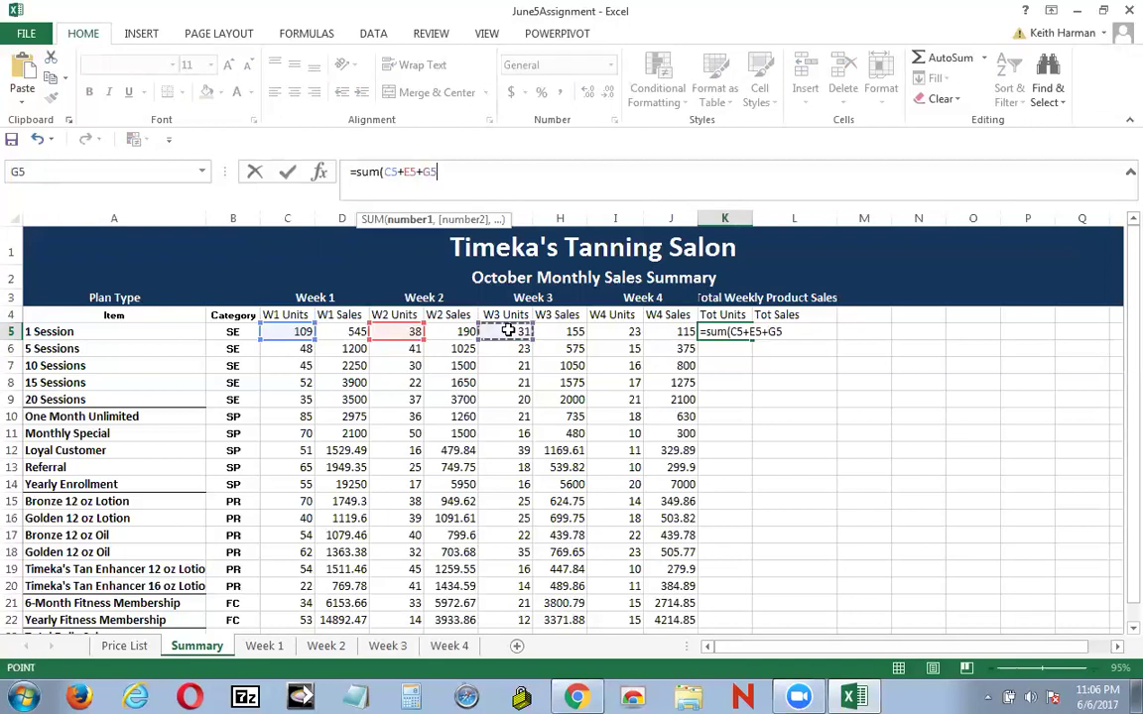
type("+")
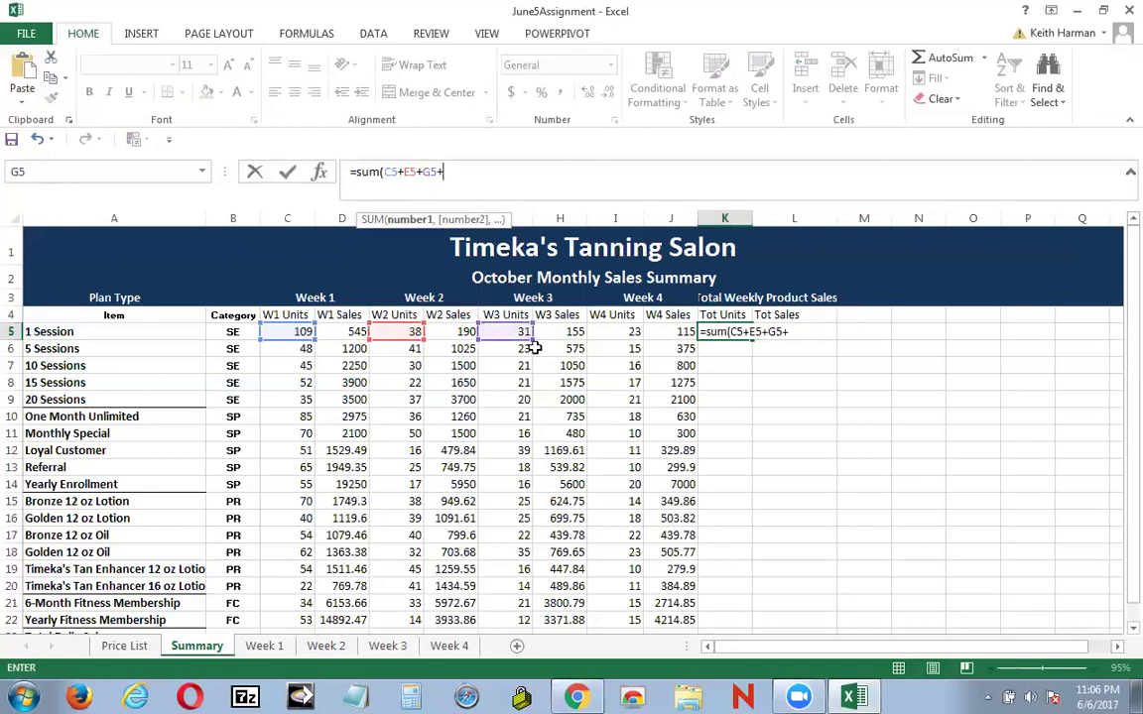
left_click(618, 336)
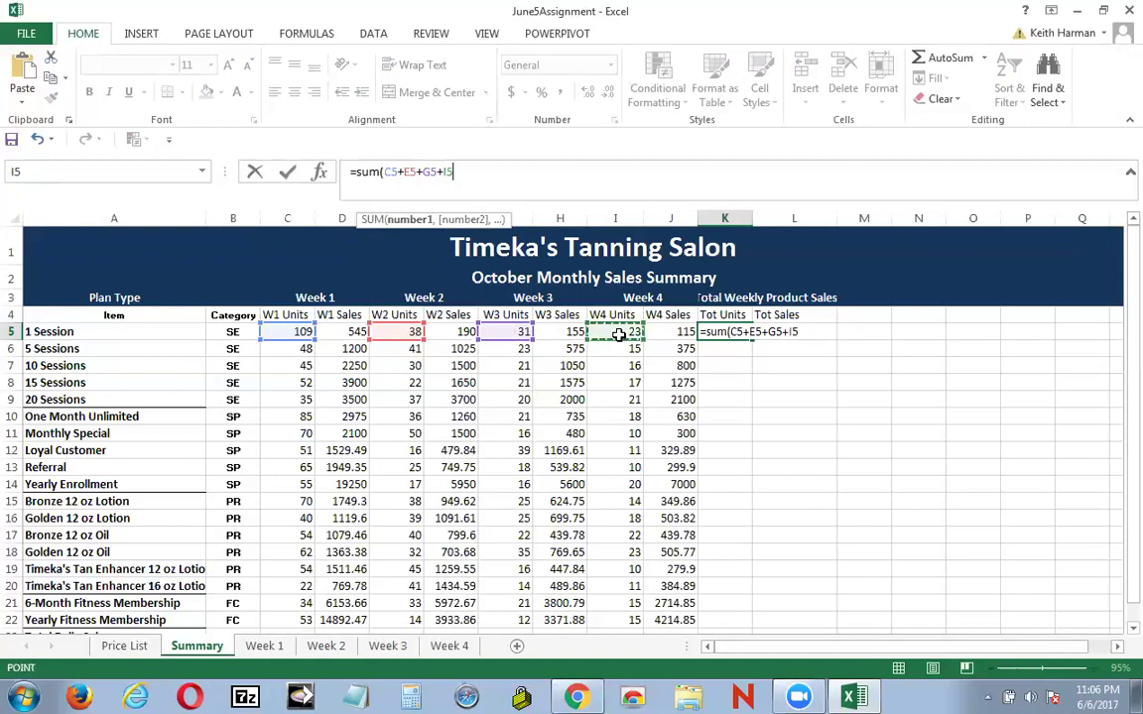
type("+")
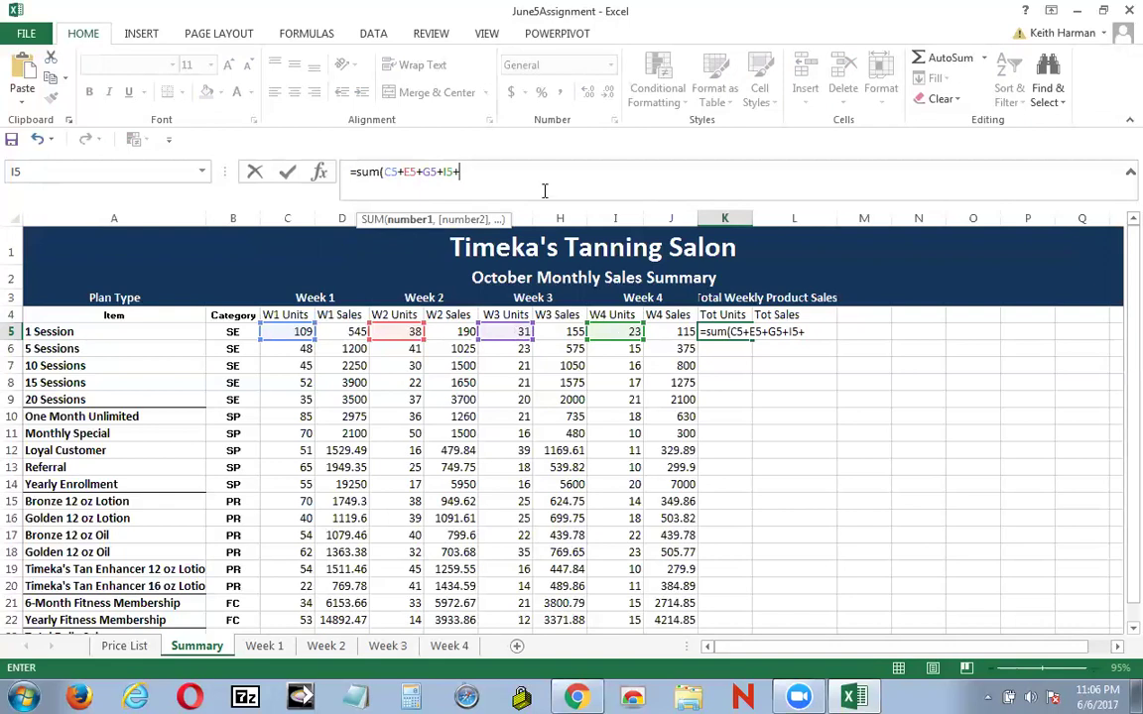
key("BackSpace")
type(")")
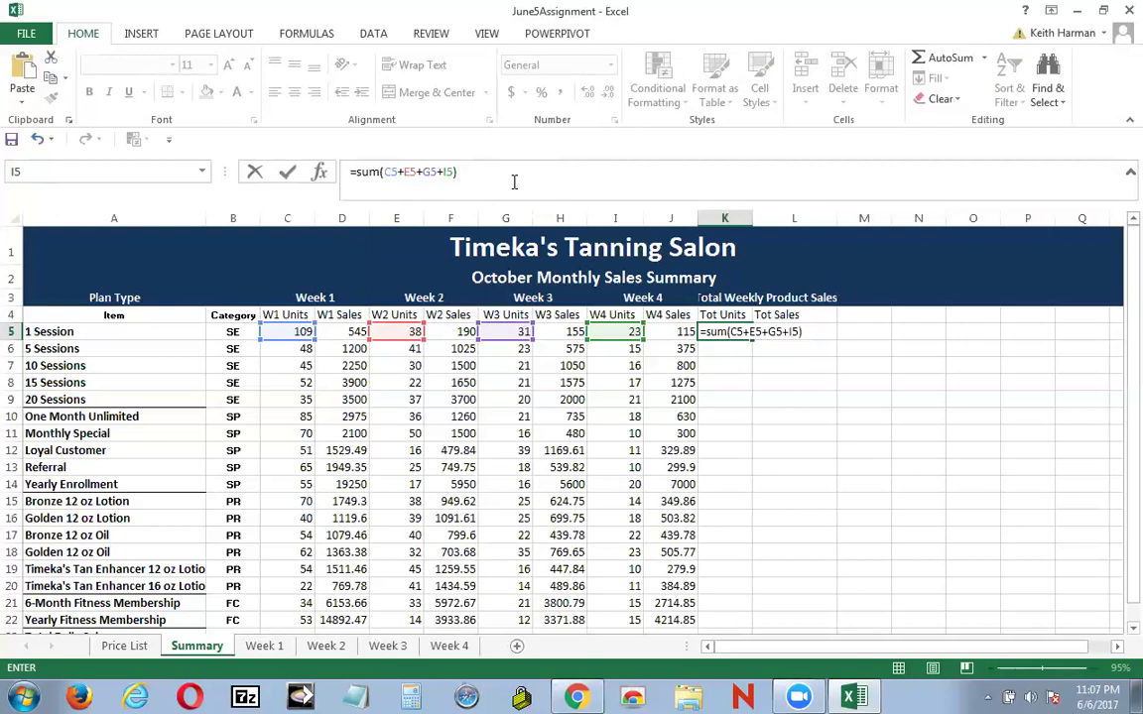
left_click(287, 173)
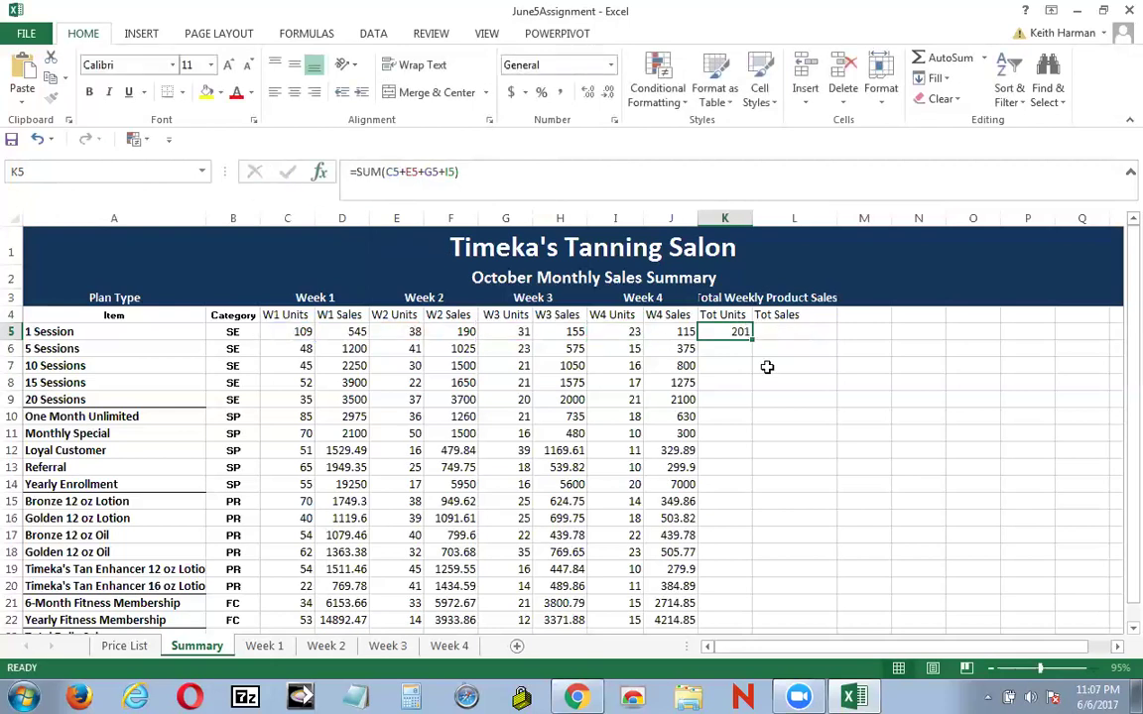
Step: Fill the Tot Units formula from K5 down to the Yearly Fitness Membership row, K22
scroll(794, 368, "down", 1)
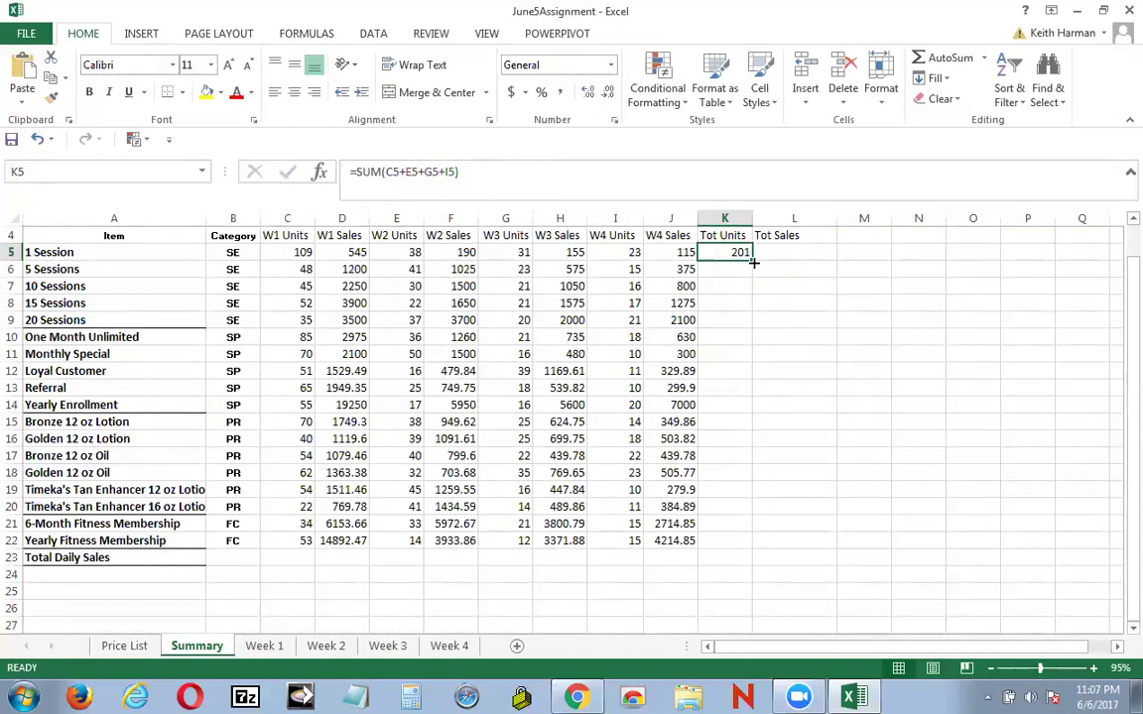
left_click_drag(753, 262, 752, 259)
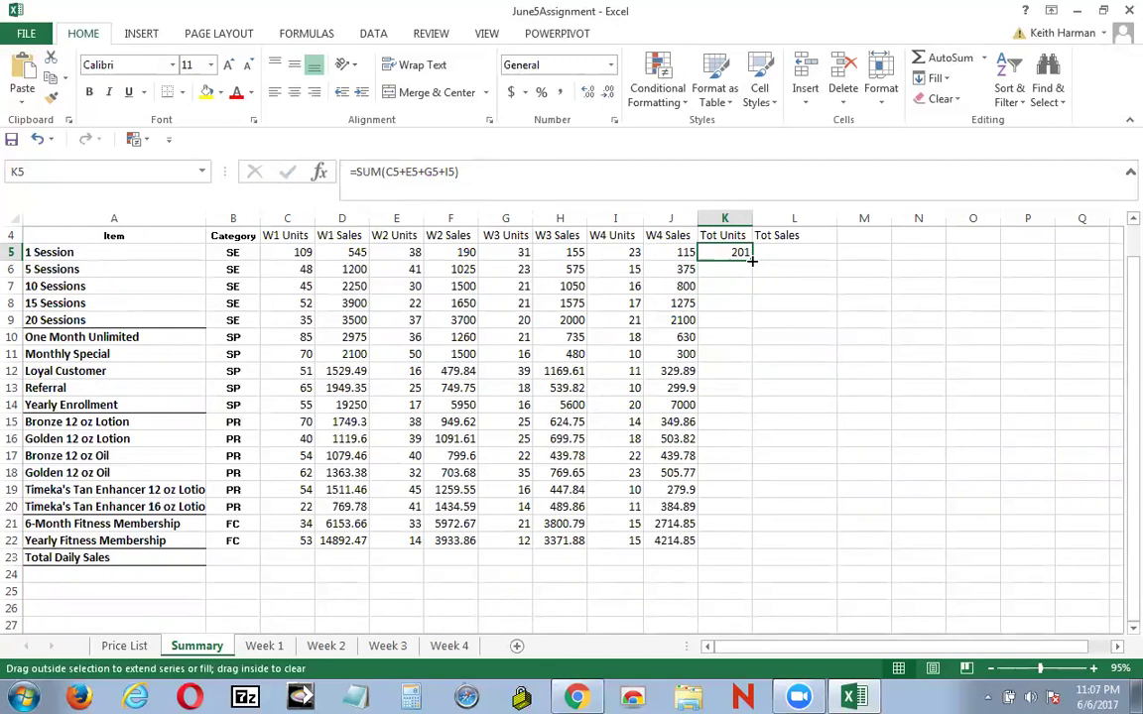
left_click_drag(751, 259, 711, 542)
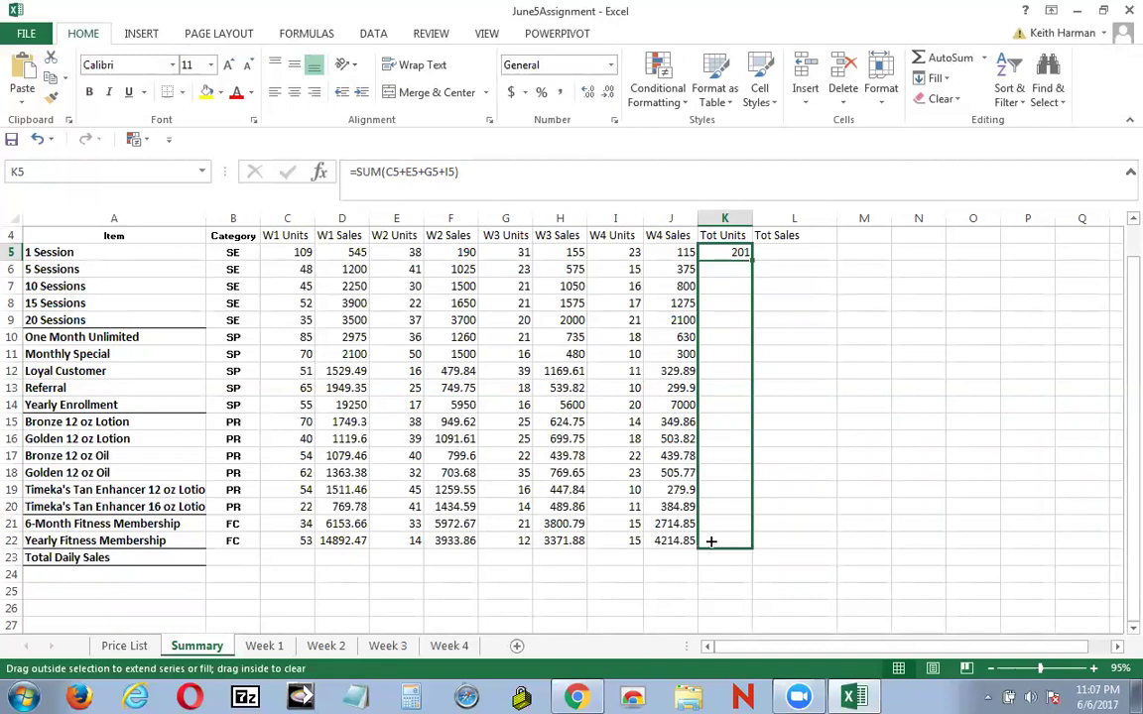
left_click_drag(711, 542, 712, 541)
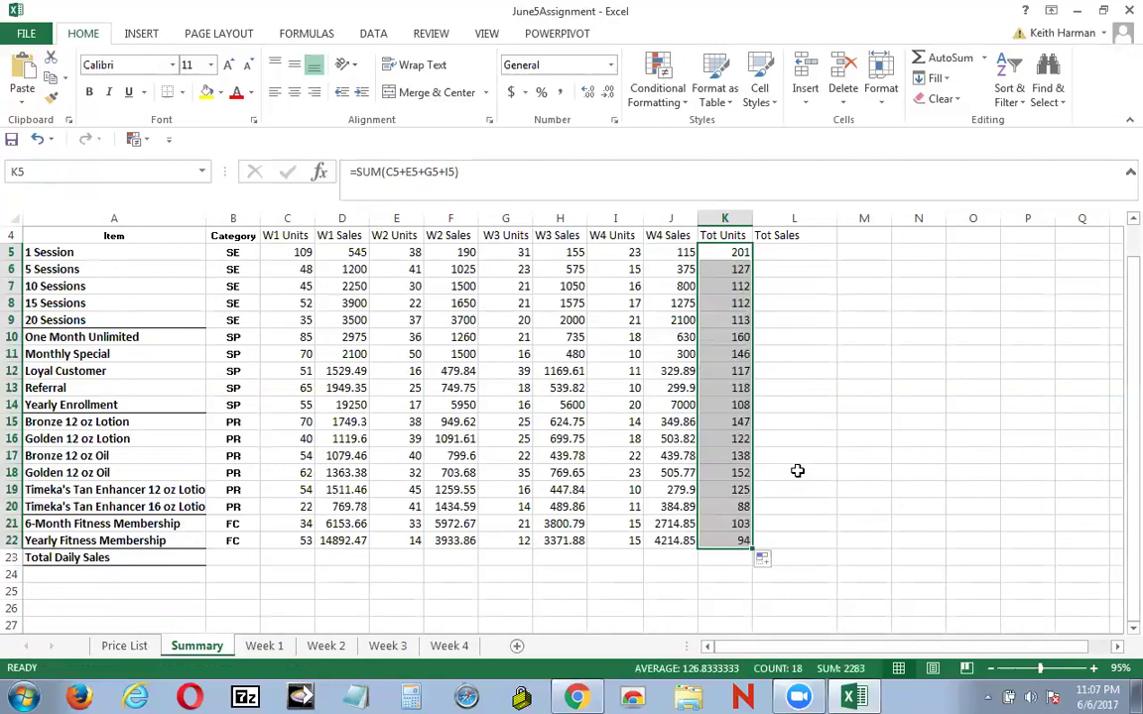
Step: Check the cell references in the copied Tot Units formulas in K6, K7 and K8
left_click(727, 270)
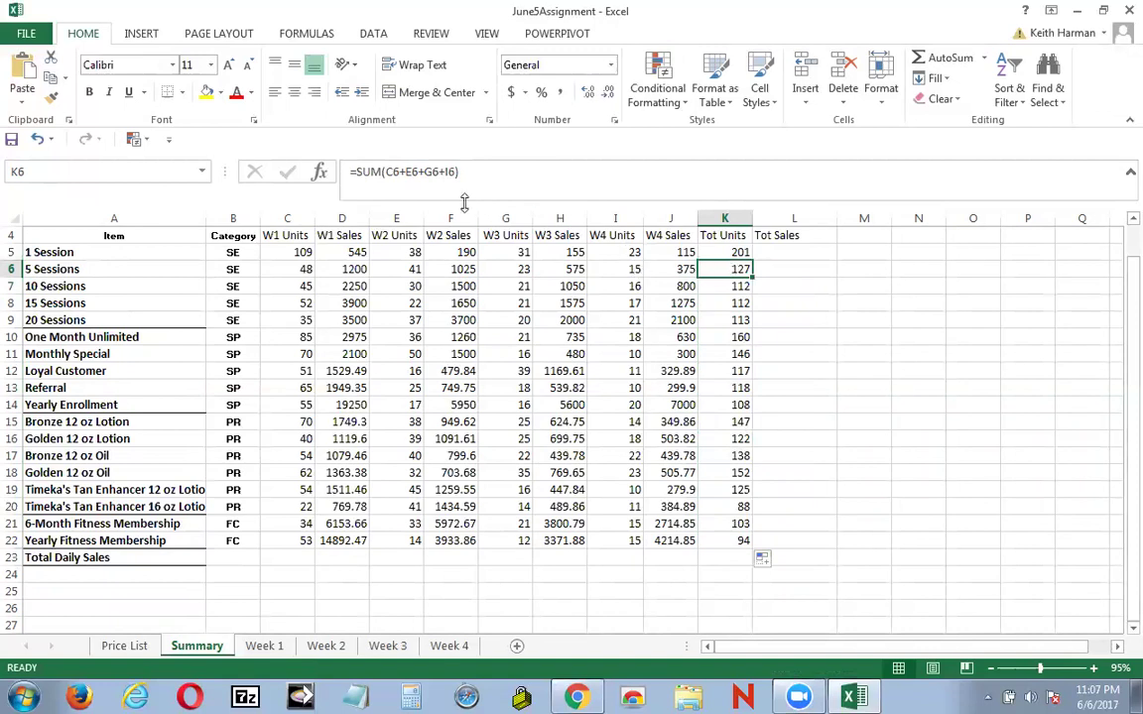
left_click(487, 170)
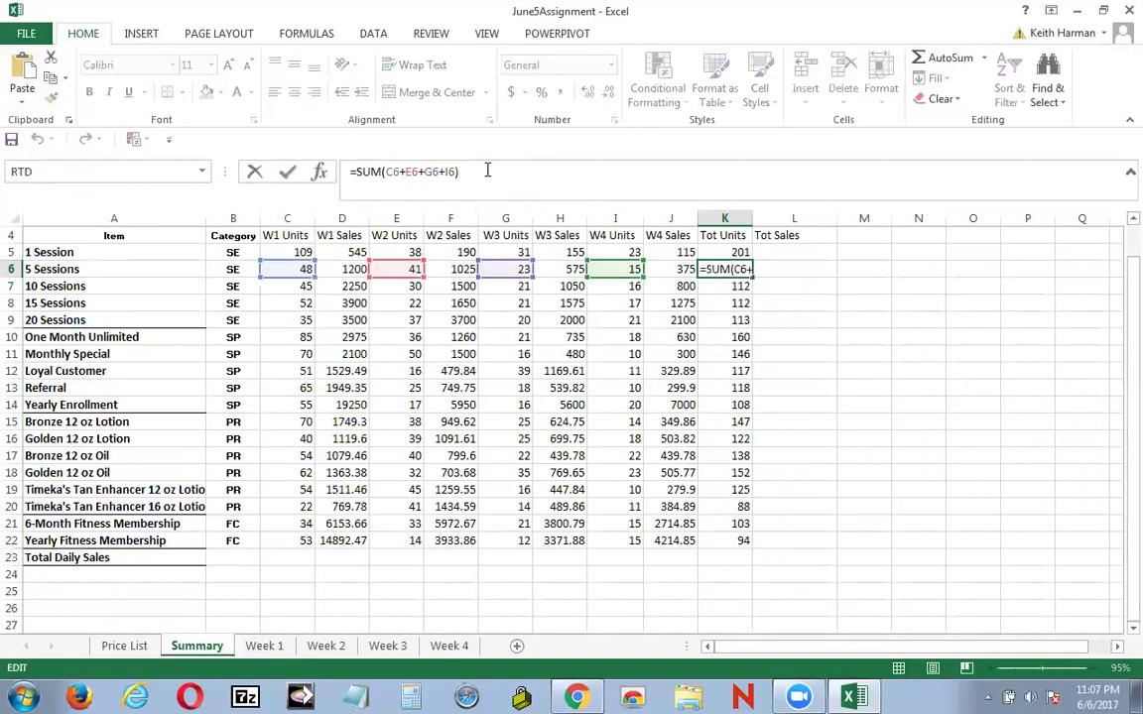
left_click(789, 286)
left_click(729, 286)
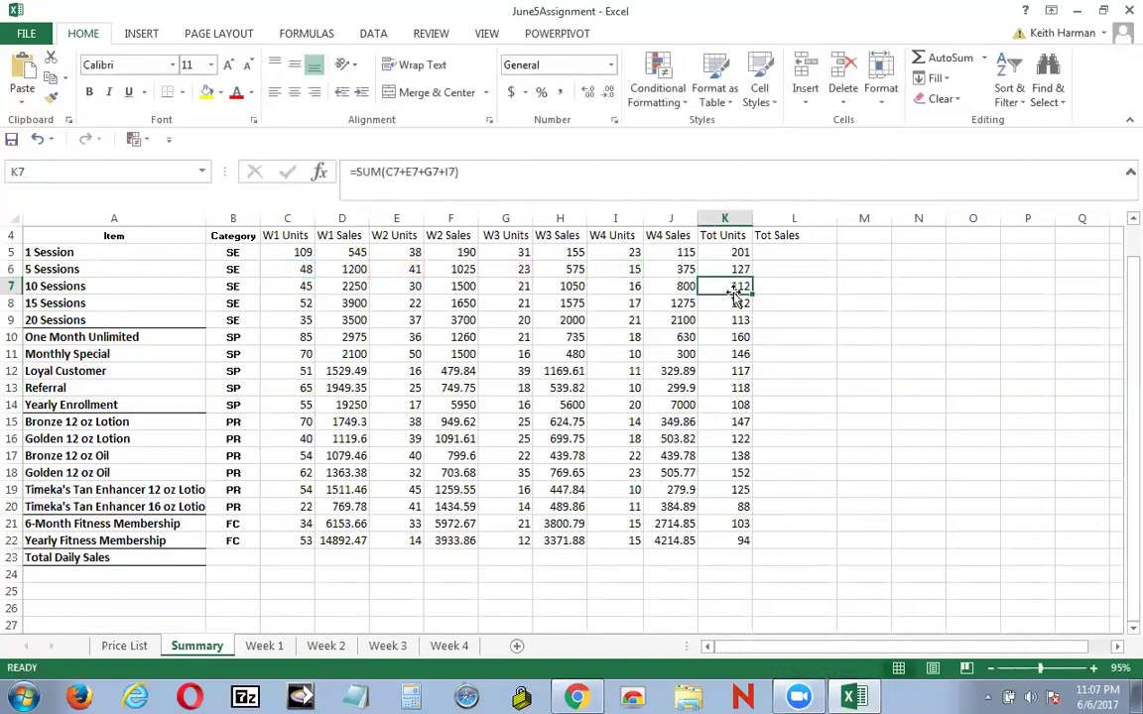
left_click(525, 182)
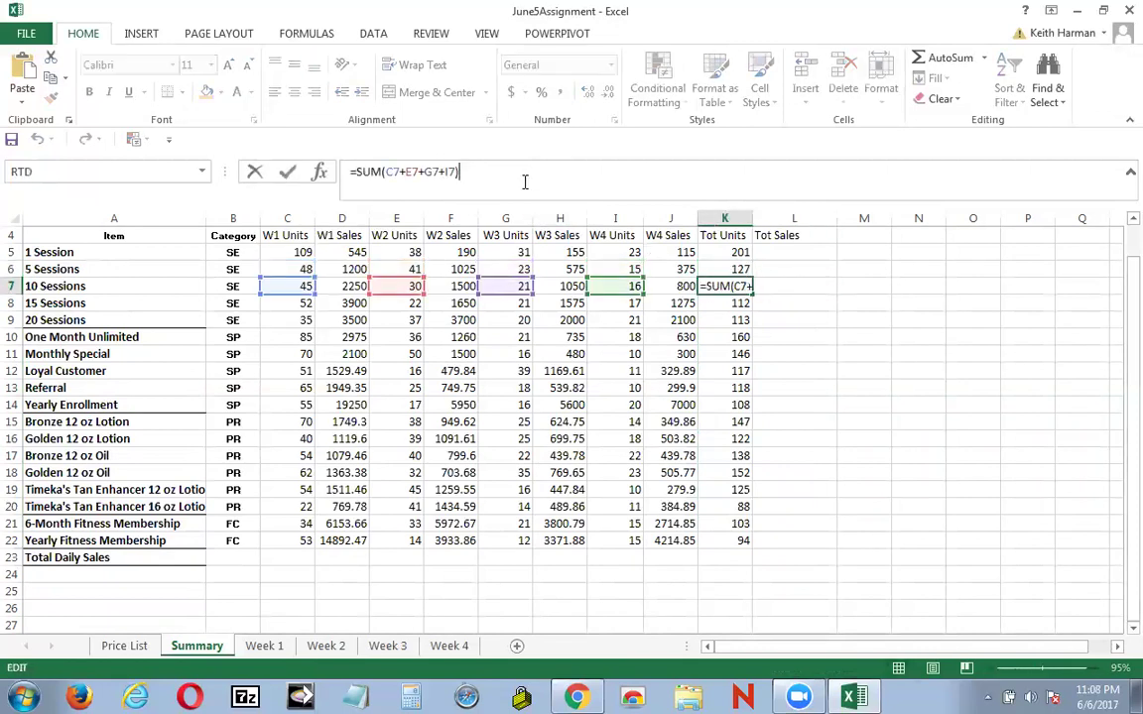
left_click(729, 304)
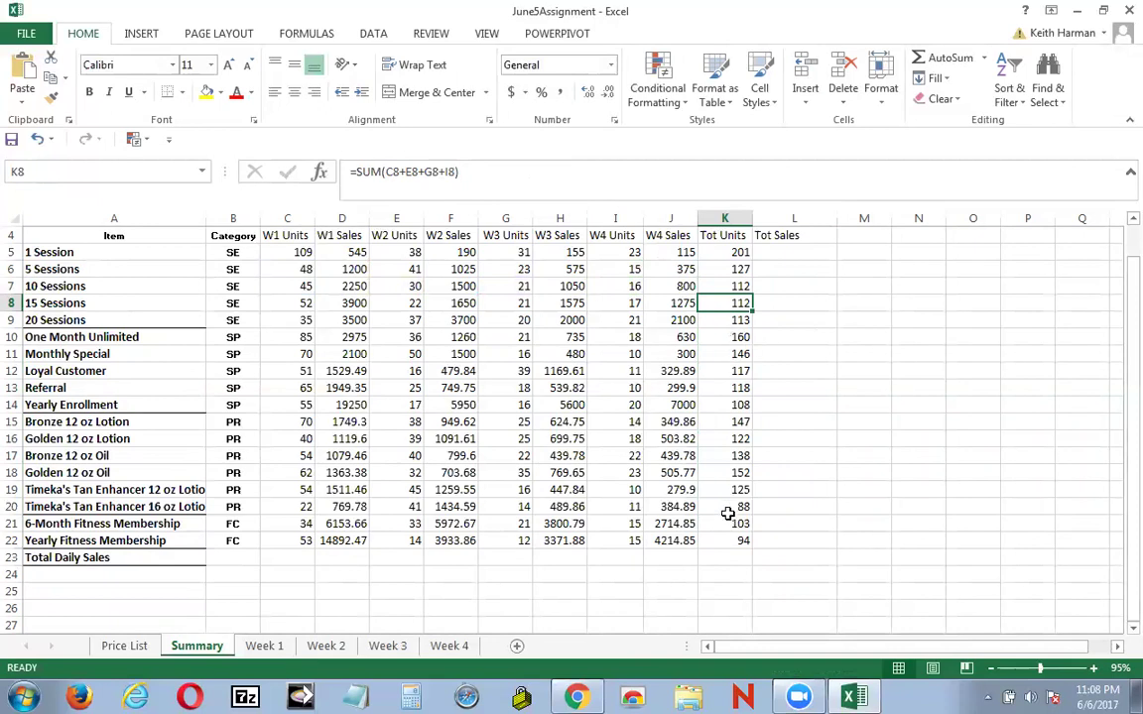
left_click(291, 562)
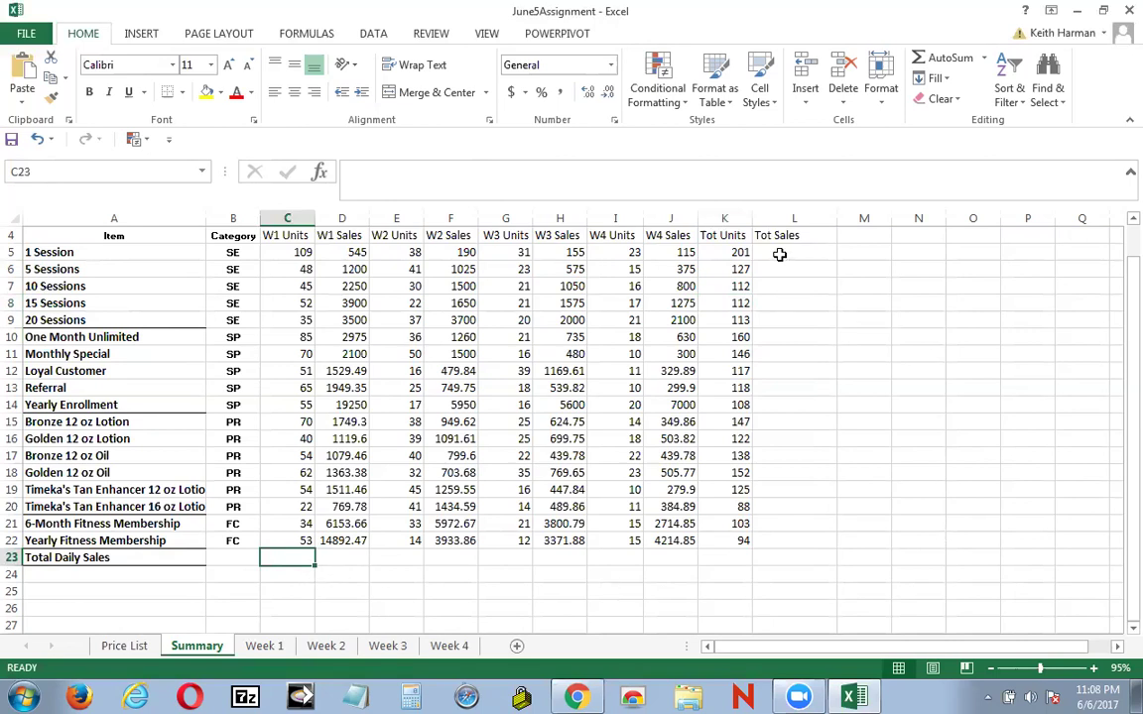
Step: Enter =SUM(D5+F5+H5+J5) as the Tot Sales formula in L5 and fill it down to L22
left_click(780, 255)
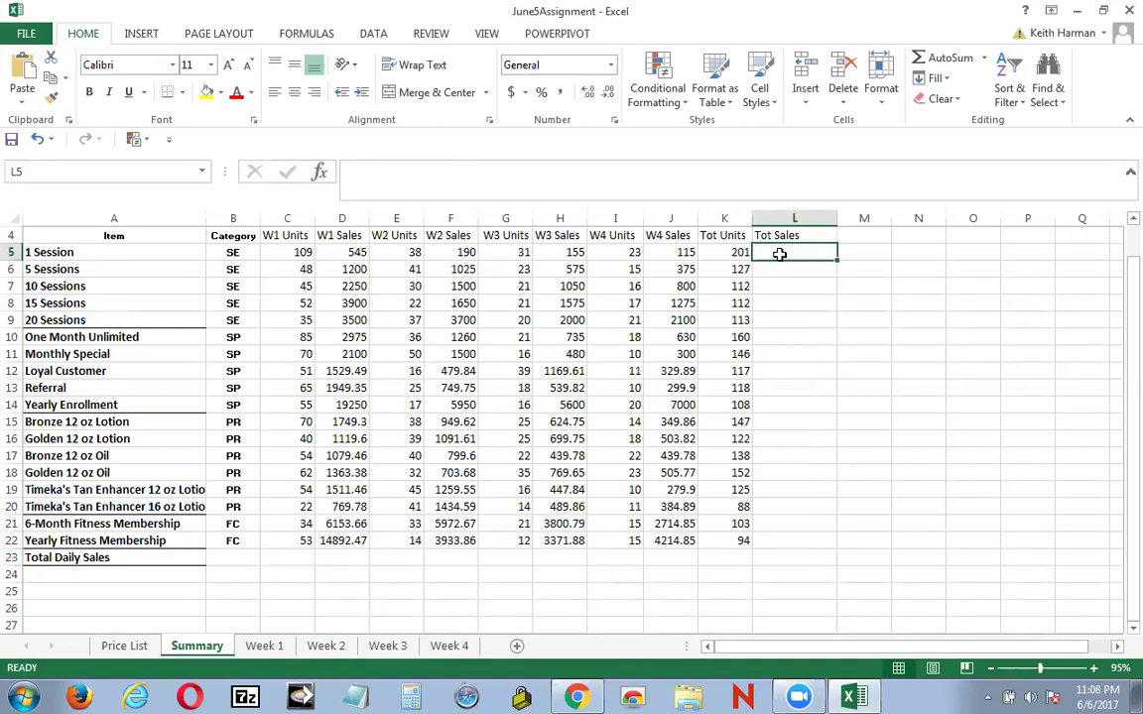
type("=")
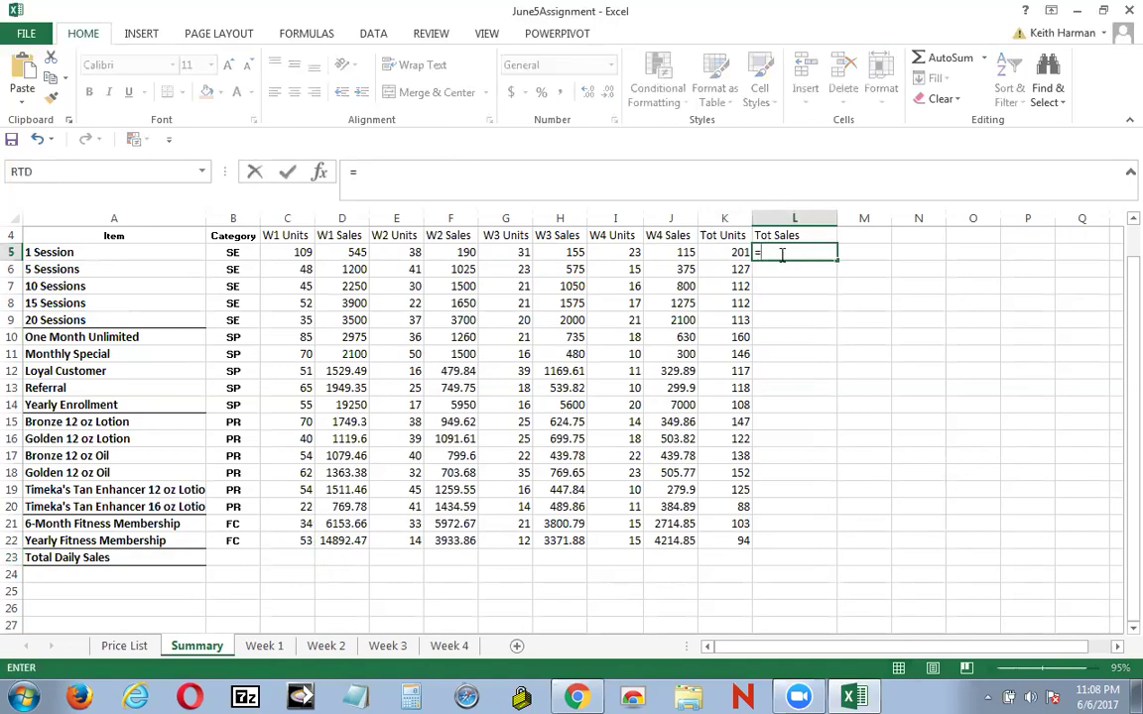
type("sum(")
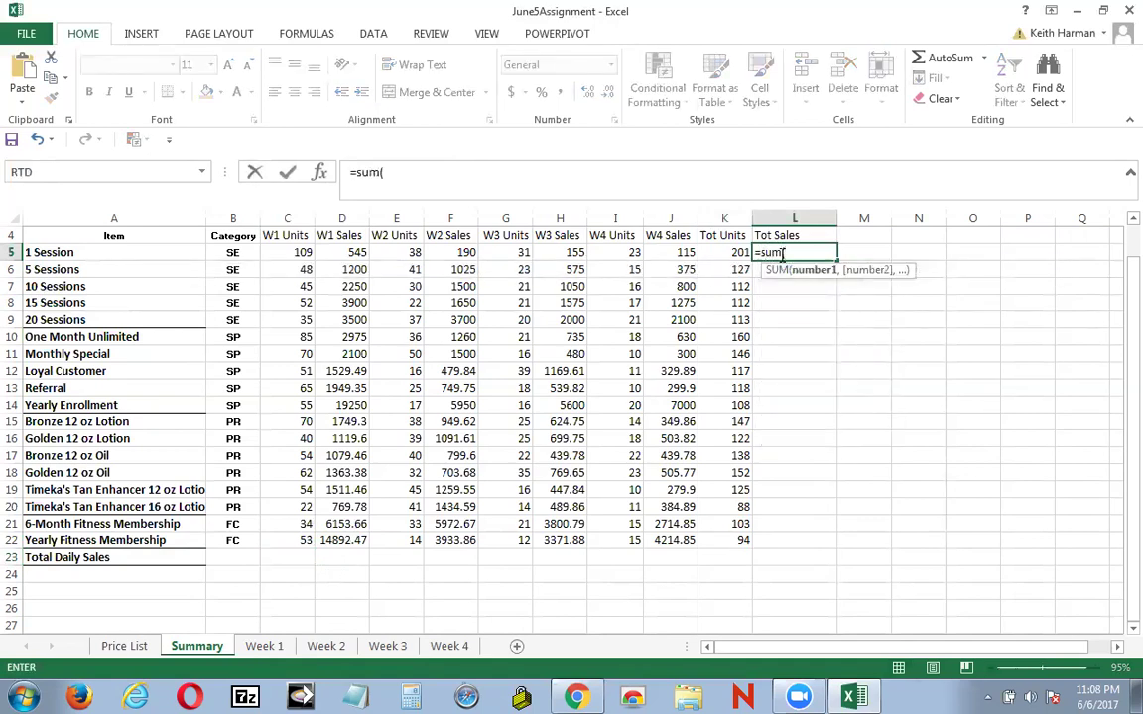
left_click(344, 254)
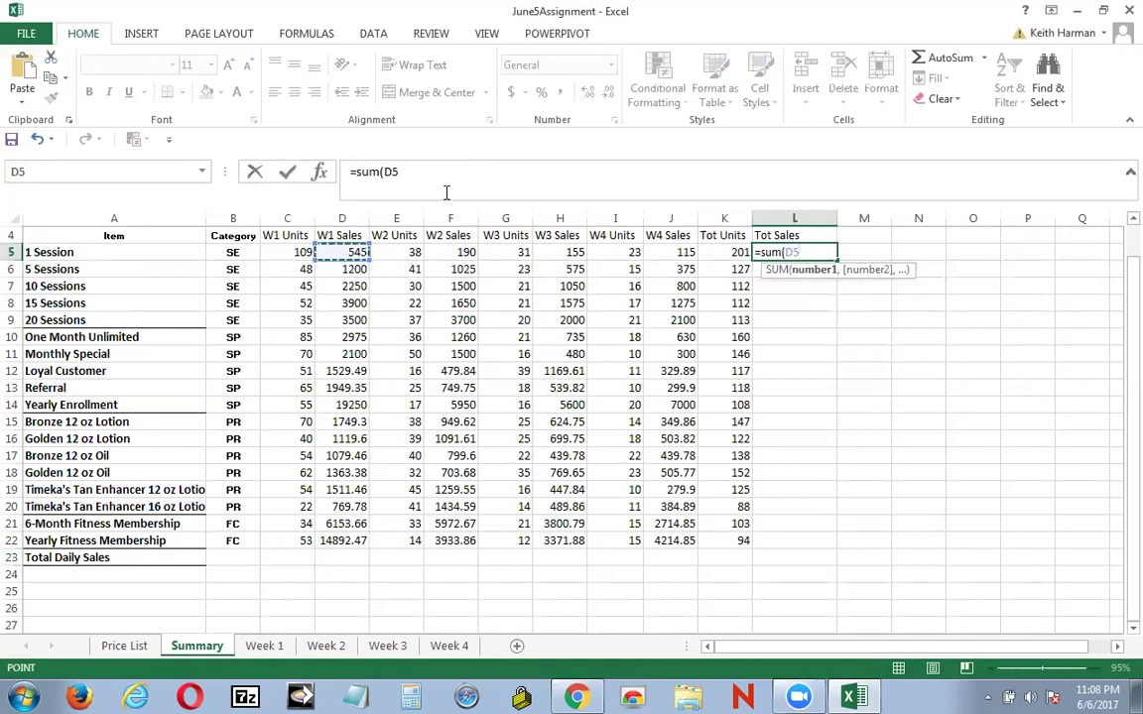
type("+")
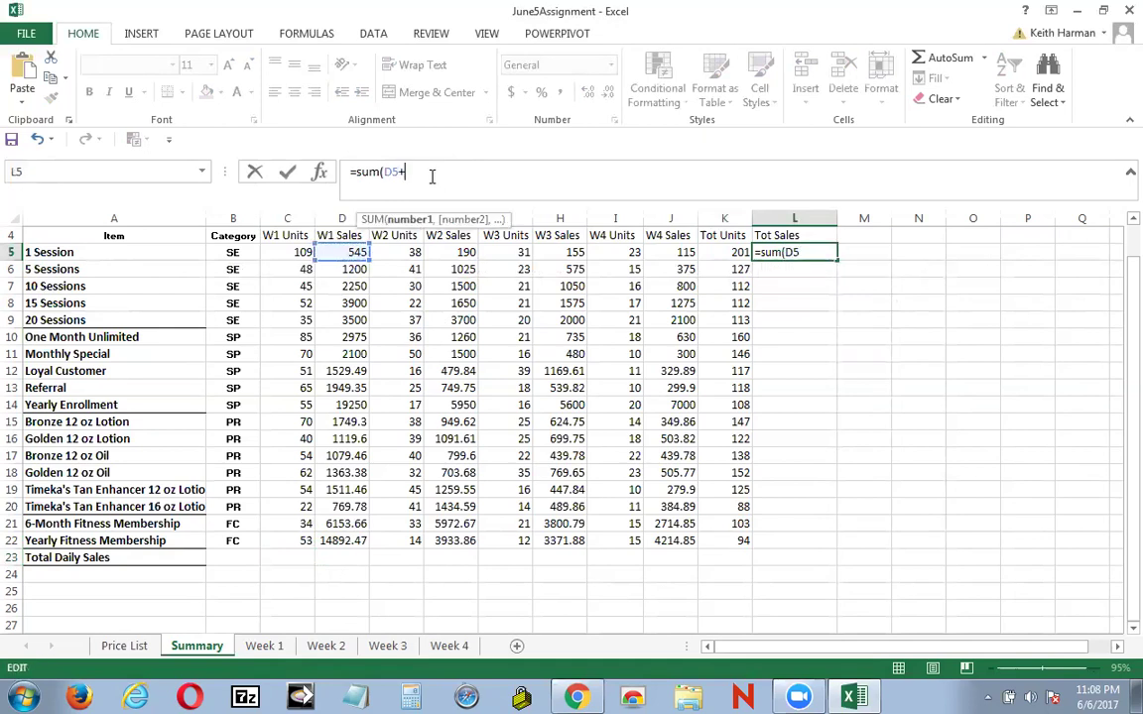
left_click(451, 254)
type("+")
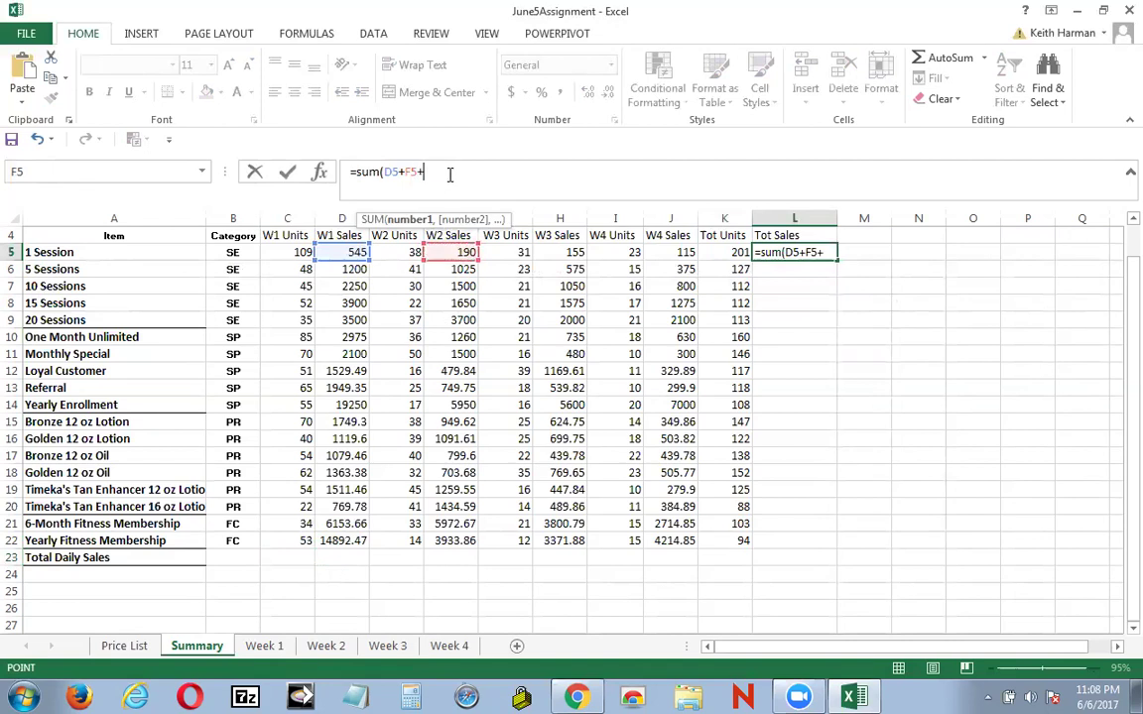
left_click(556, 253)
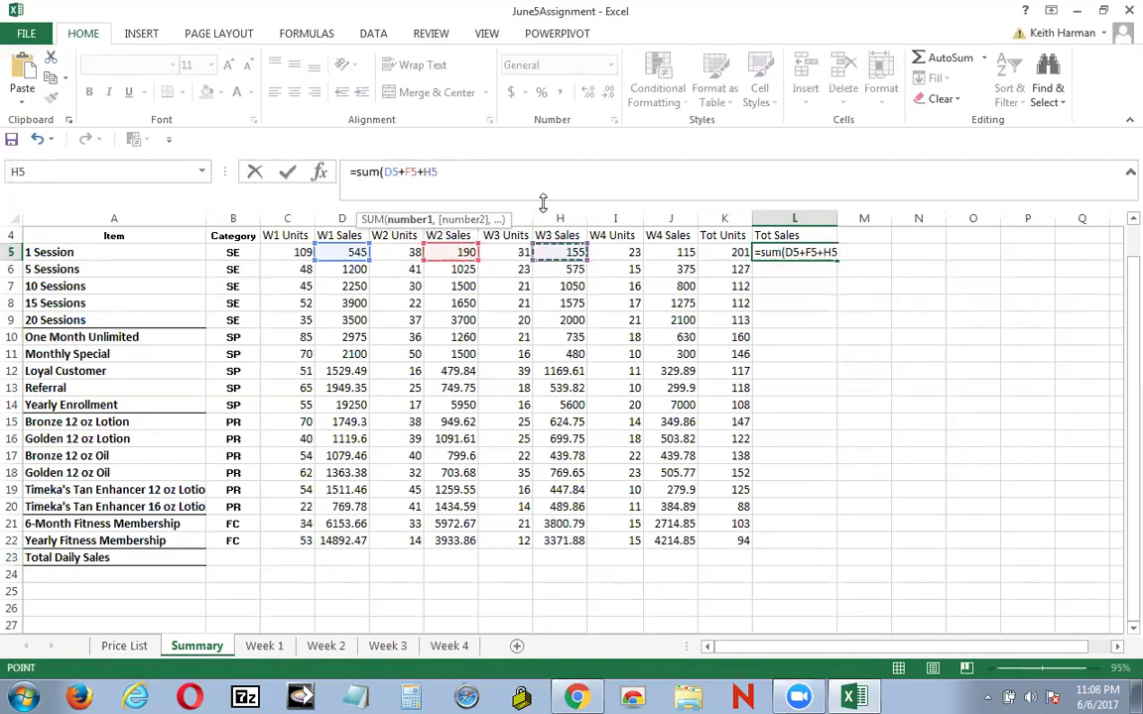
type("+")
left_click(668, 253)
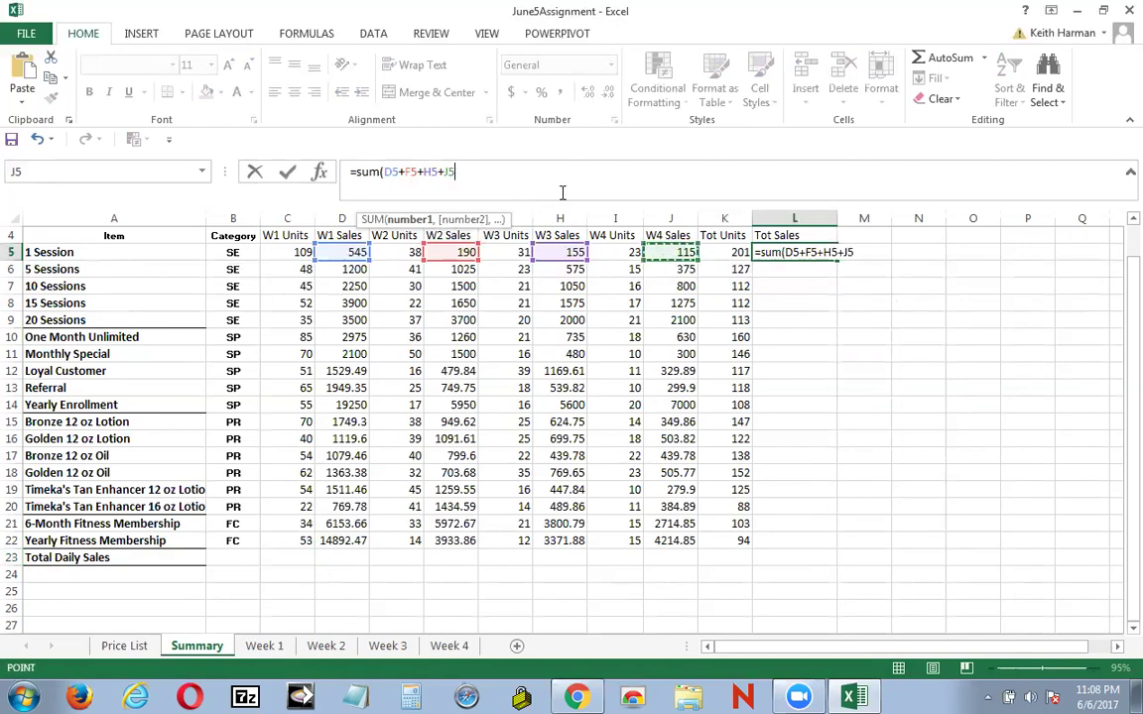
type(")")
left_click(288, 174)
left_click_drag(834, 262, 828, 542)
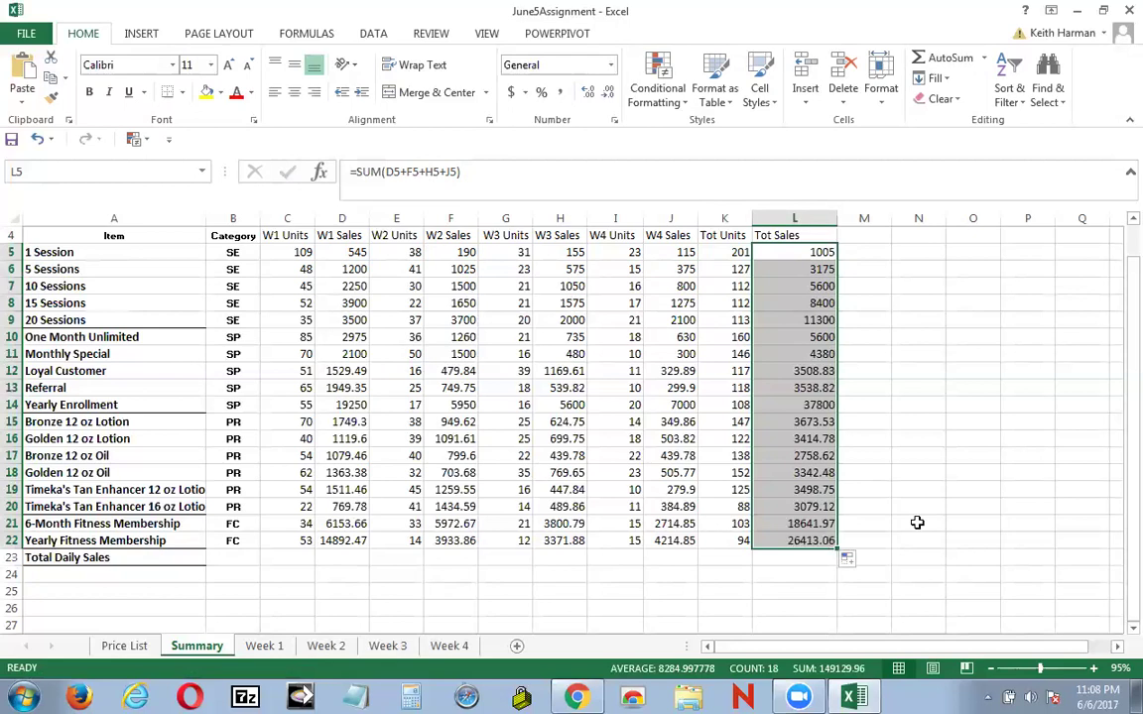
Step: Review the formulas in L5, K5, L6, L7 and L10 to compare the Tot Units and Tot Sales references
left_click(786, 252)
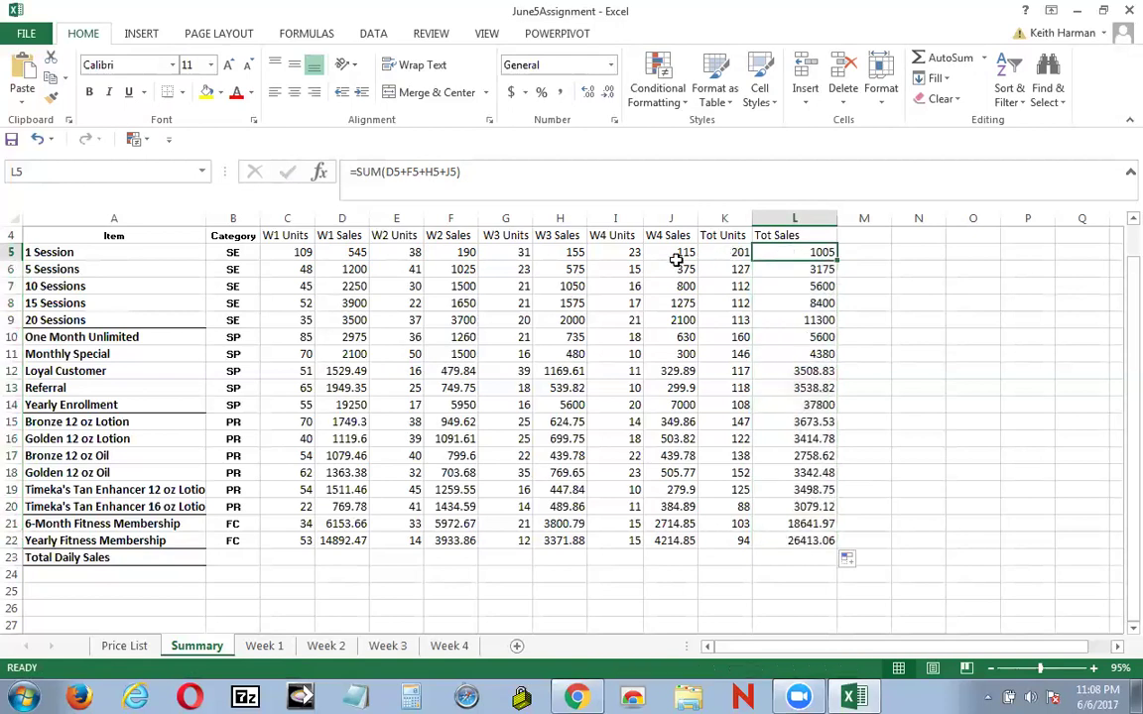
left_click(739, 254)
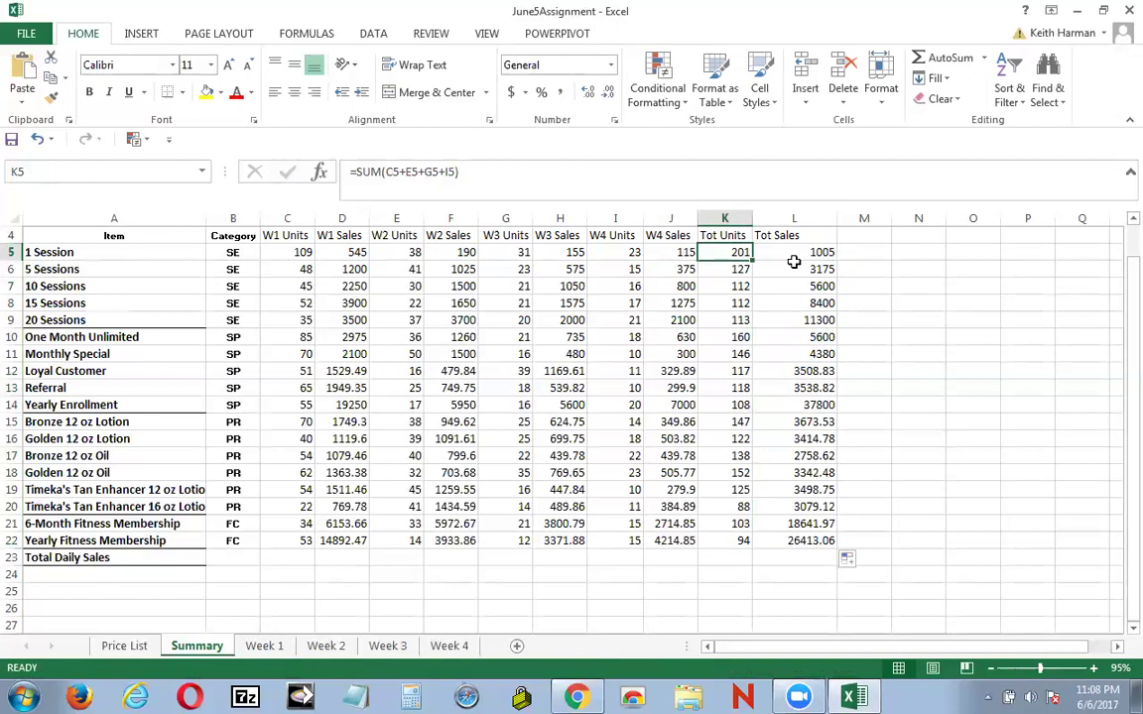
left_click(794, 260)
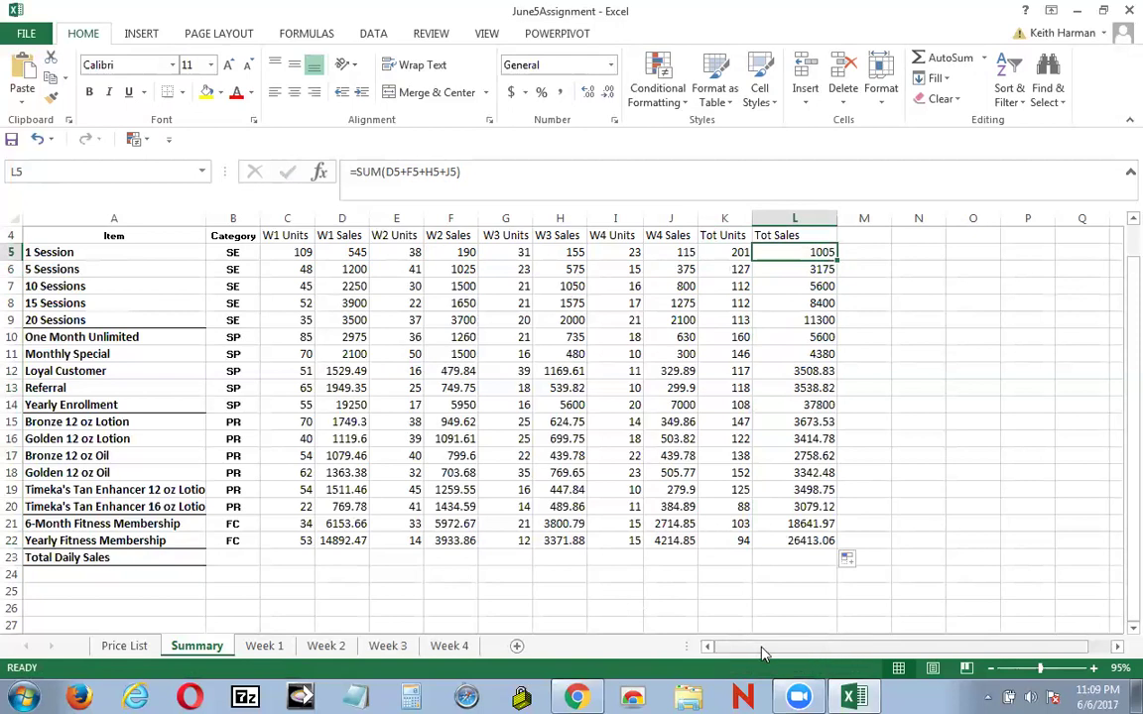
left_click_drag(764, 652, 736, 652)
left_click(790, 269)
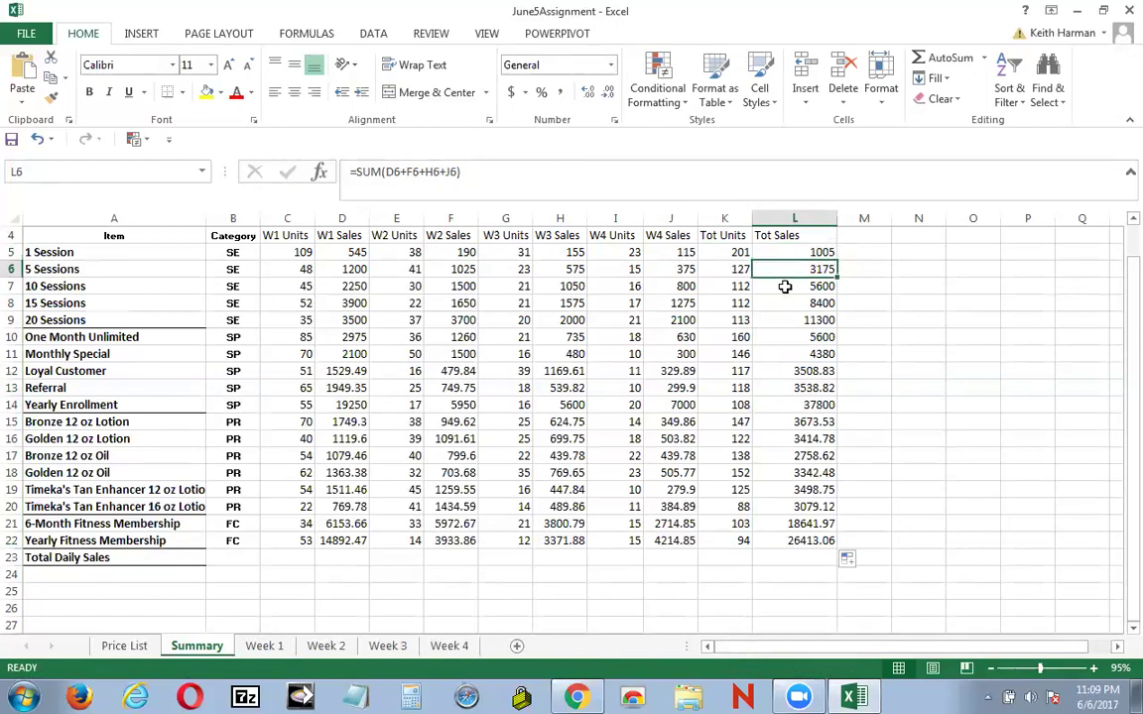
left_click(785, 286)
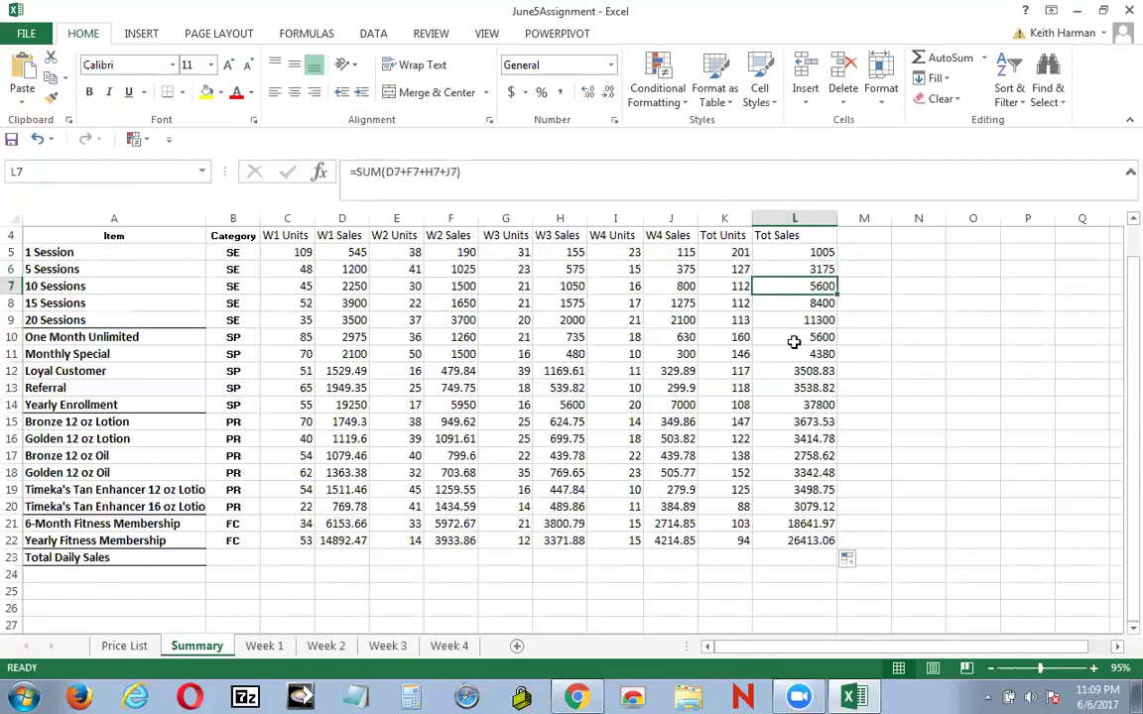
left_click(790, 339)
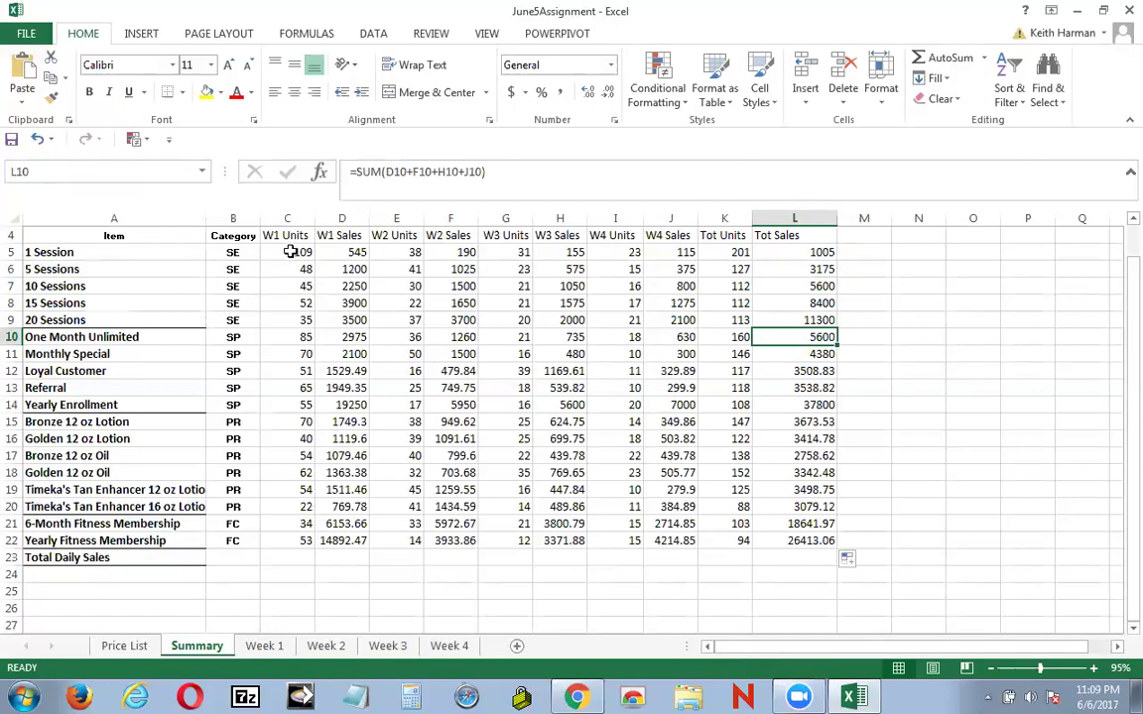
Step: Total the W1 Units column (C5:C22) in C23 with AutoSum and fill the formula across the Total Daily Sales row to L23
left_click(291, 252)
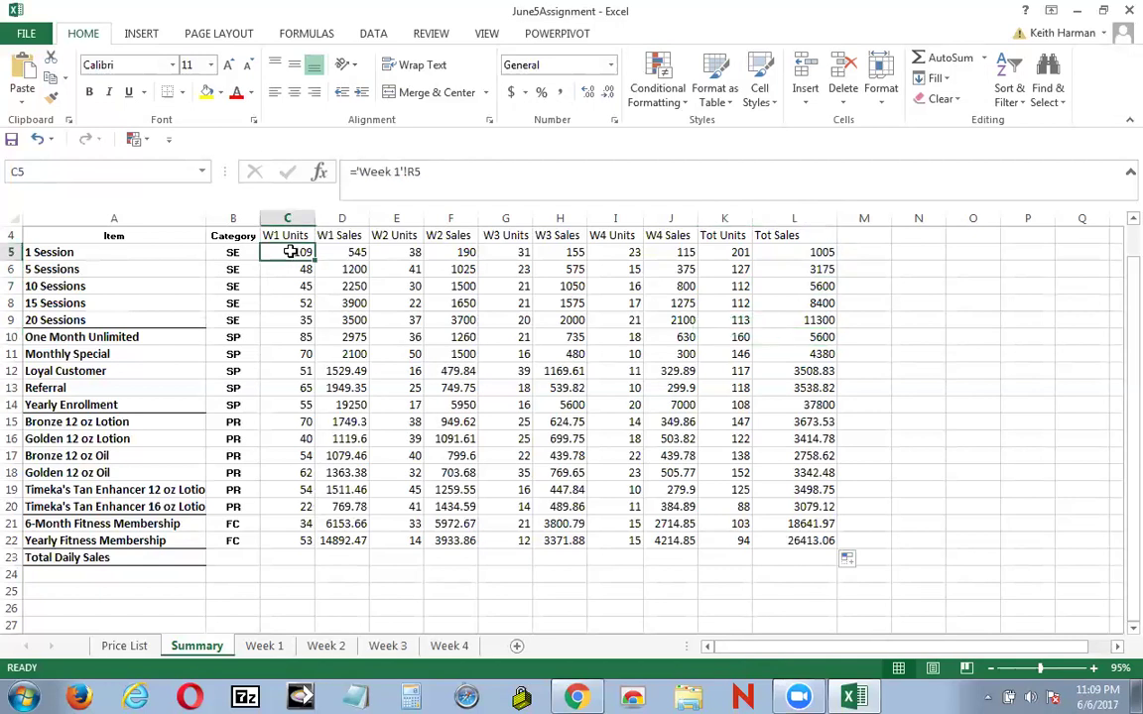
left_click_drag(290, 252, 266, 559)
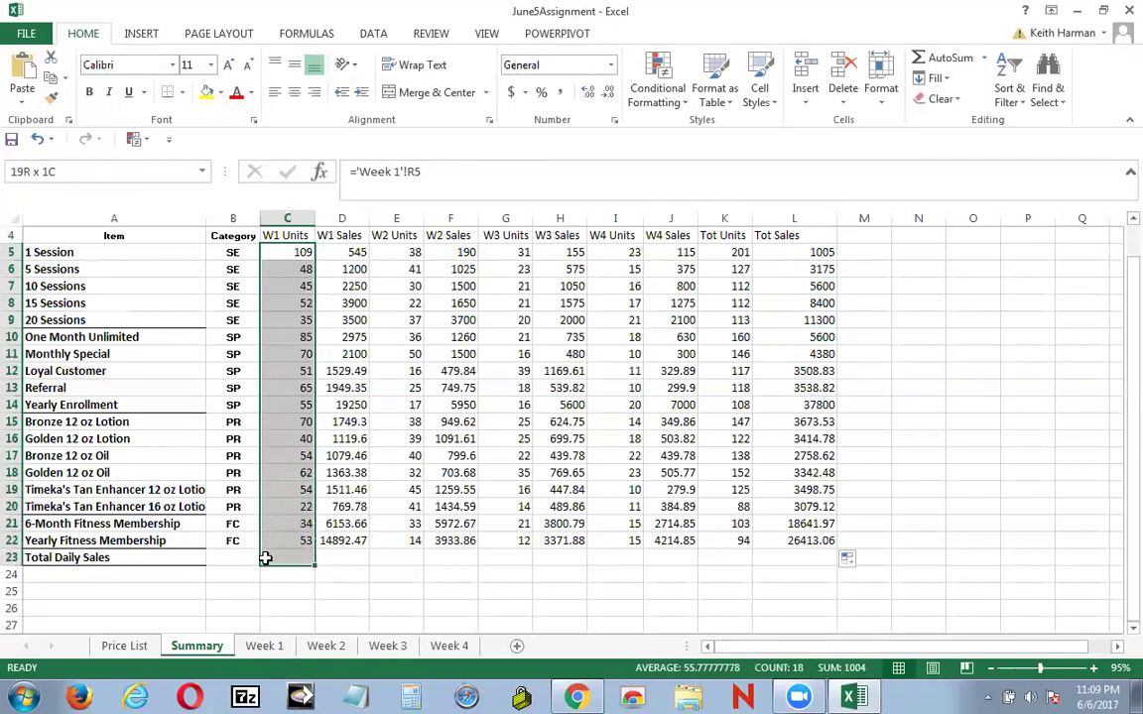
left_click_drag(266, 558, 266, 558)
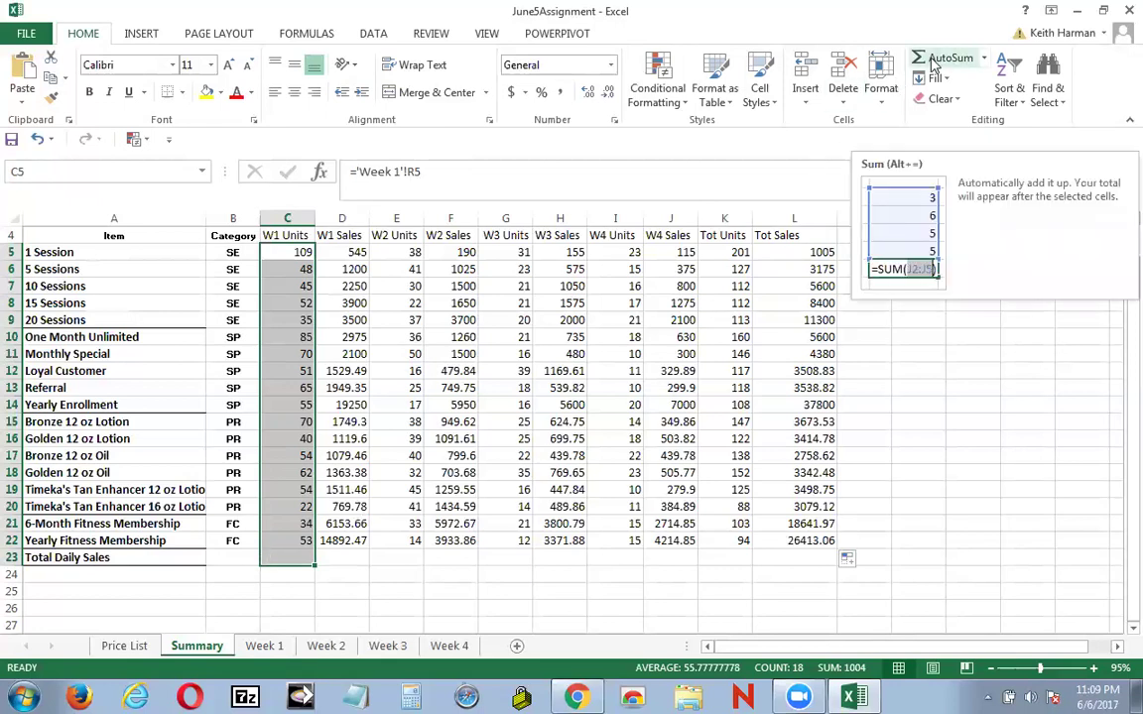
left_click(932, 62)
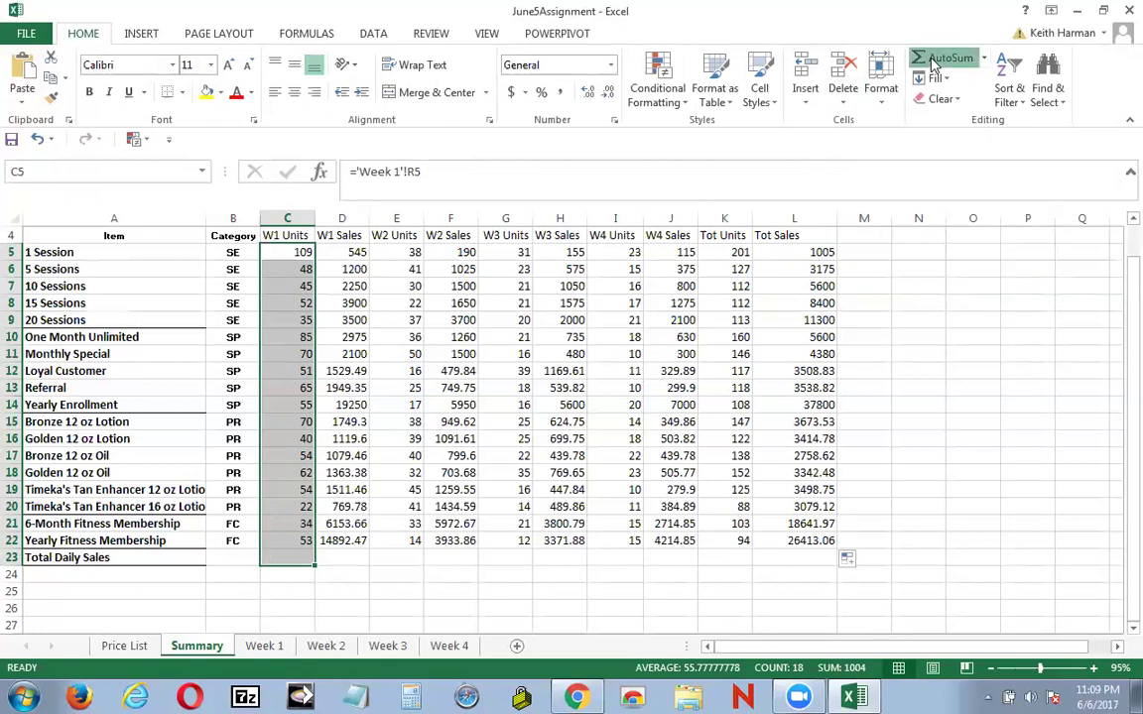
left_click(352, 568)
left_click(285, 556)
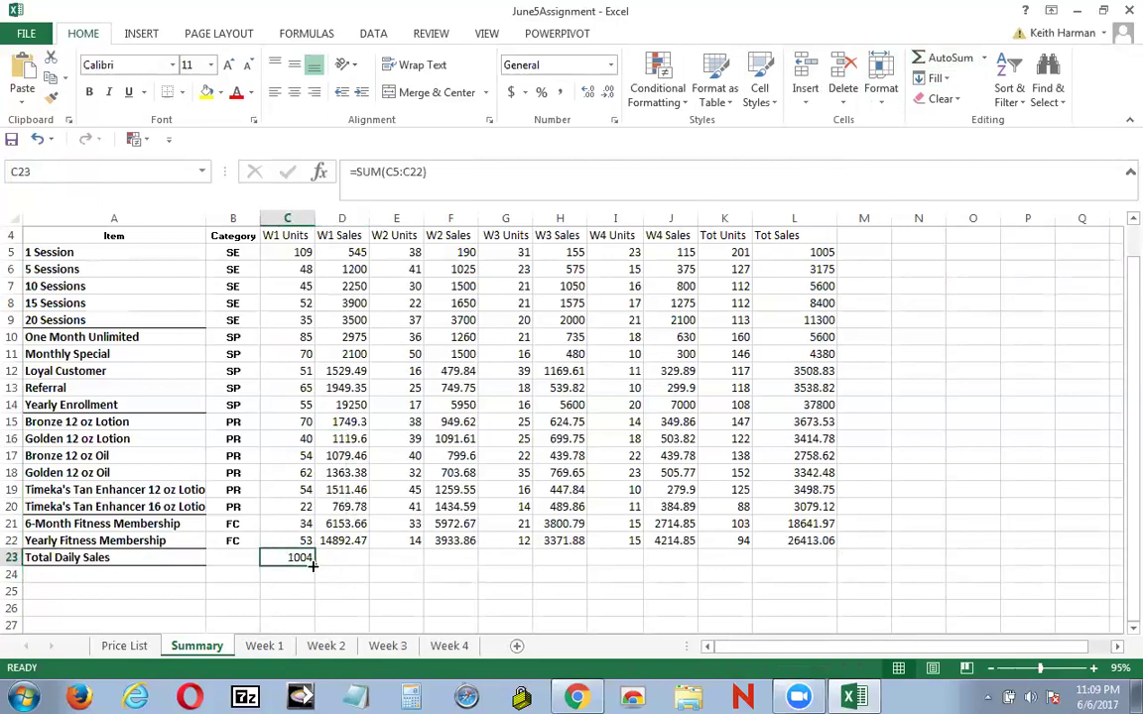
left_click_drag(313, 566, 870, 531)
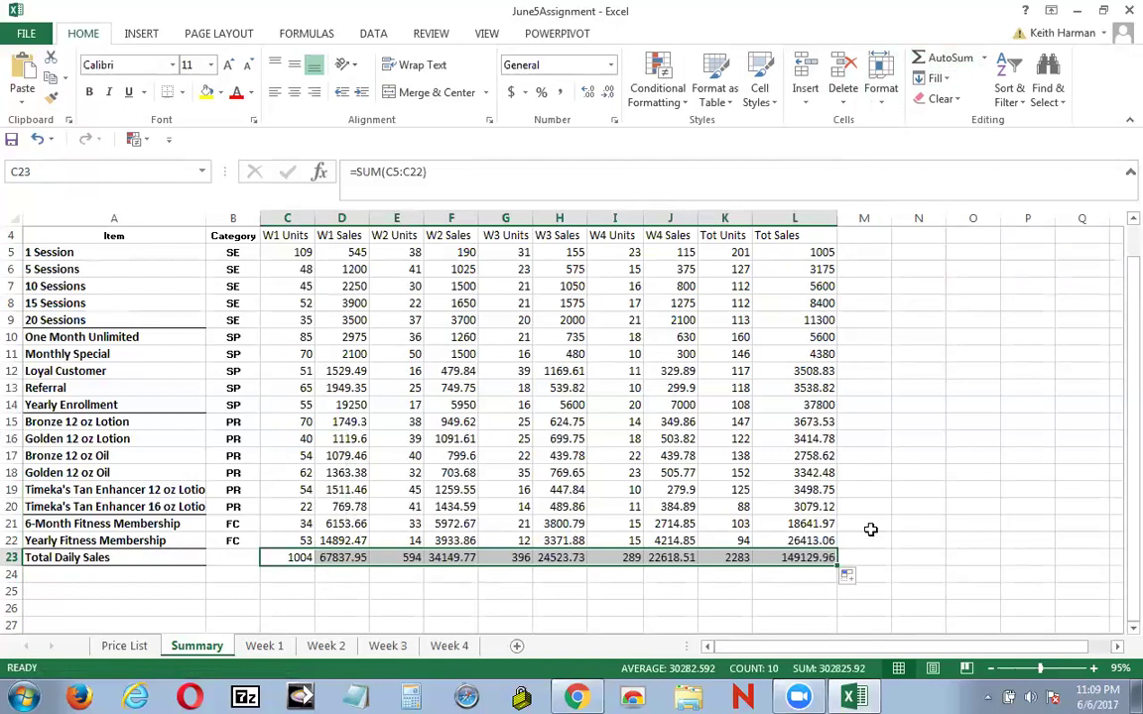
Step: Review the column ranges in the SUM formulas across the Total Daily Sales row, from C23 to L23
left_click(294, 558)
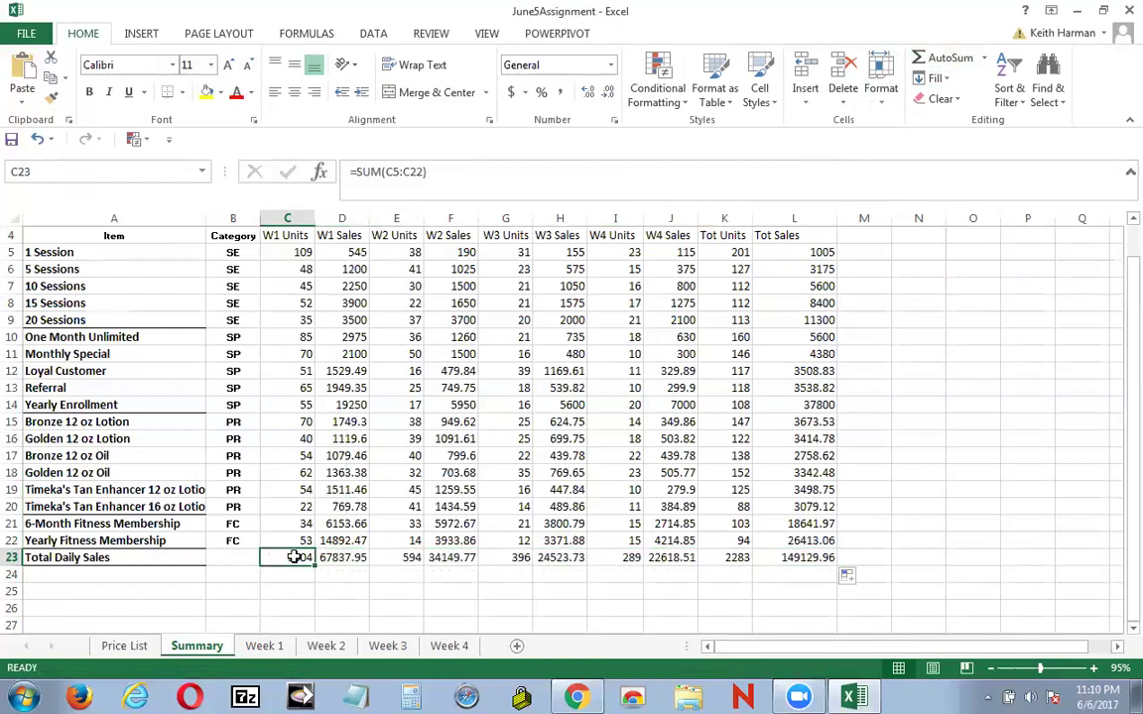
left_click(344, 560)
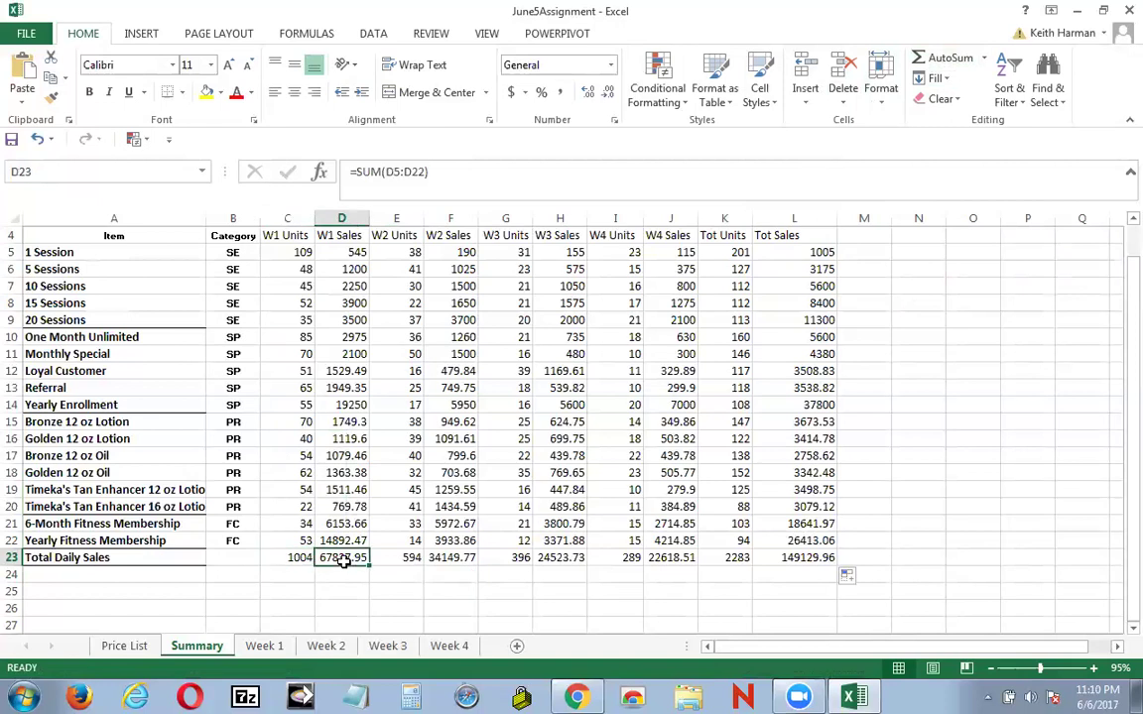
left_click(405, 559)
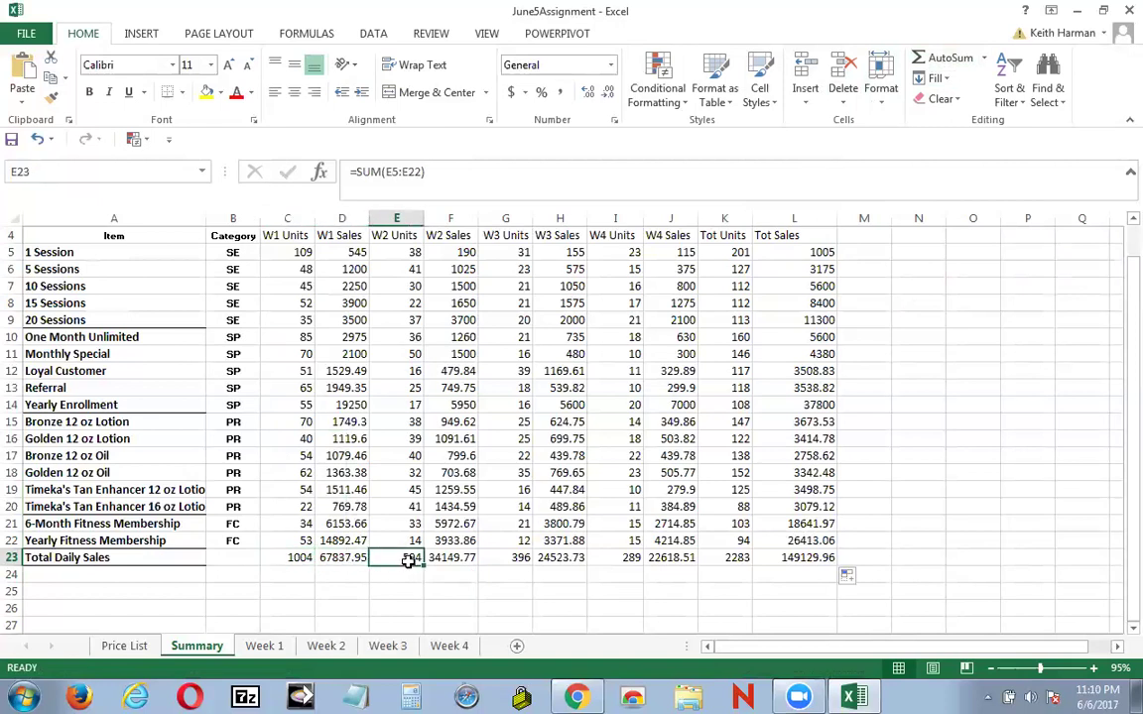
left_click(464, 559)
left_click(508, 557)
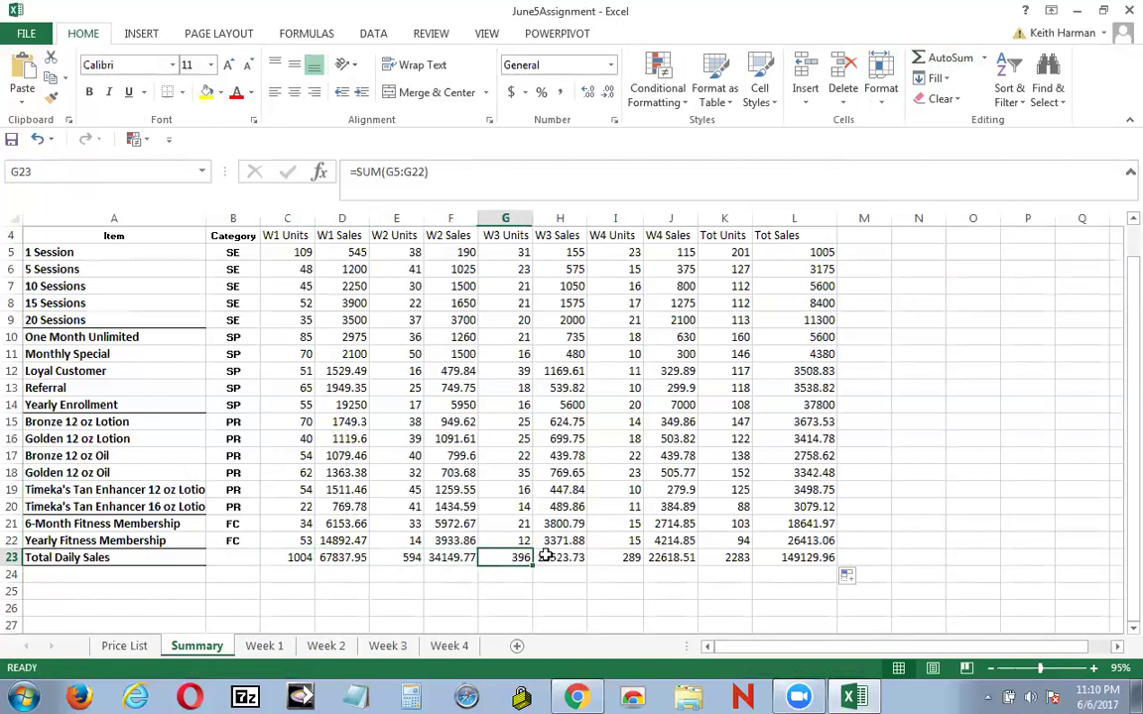
left_click(558, 556)
left_click(627, 553)
left_click(678, 553)
left_click(730, 553)
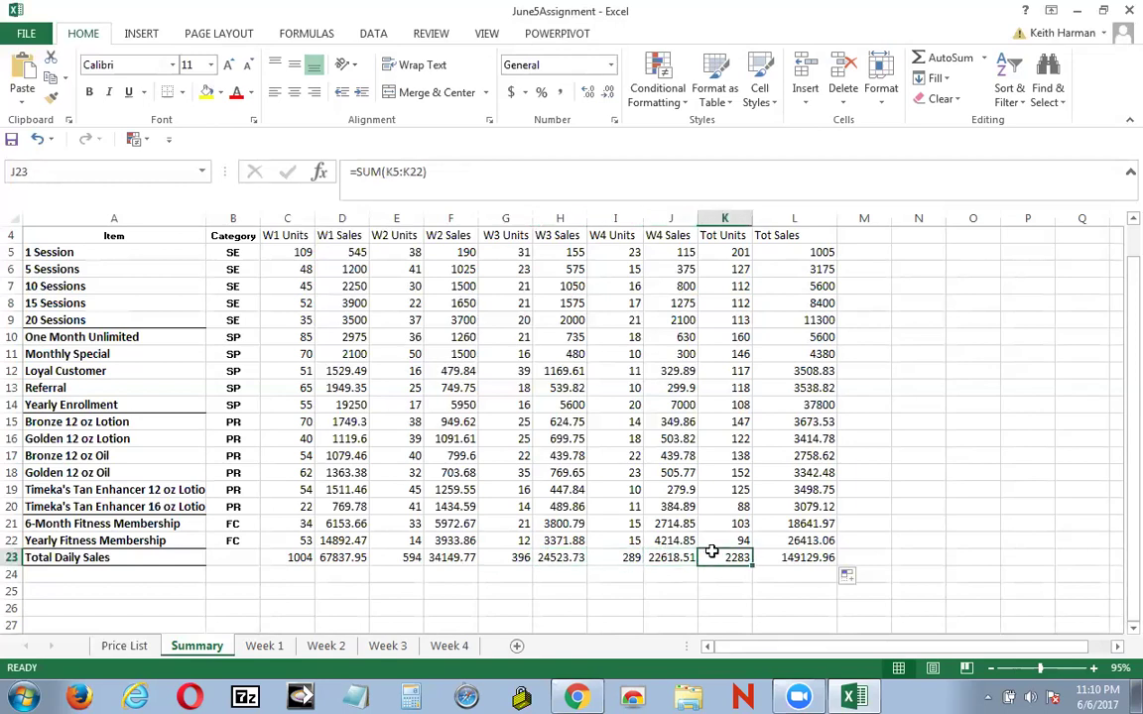
left_click(789, 553)
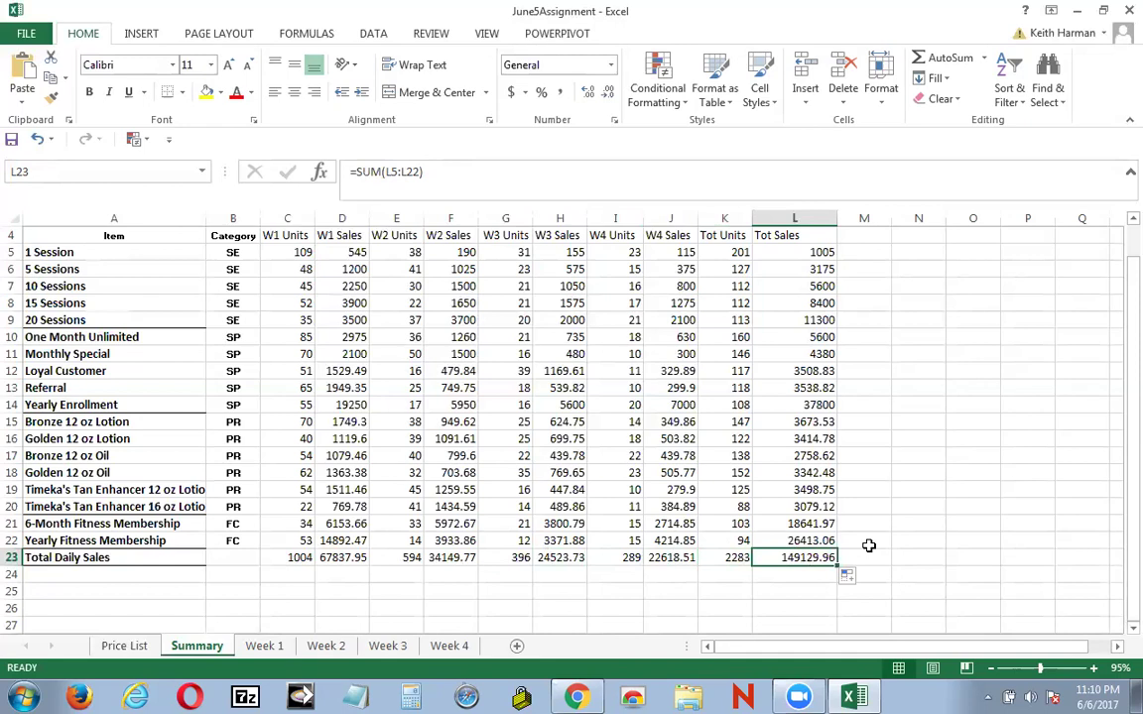
Step: Save the workbook to the Desktop as the Excel Workbook June5Assignment, replacing the existing file
left_click(27, 33)
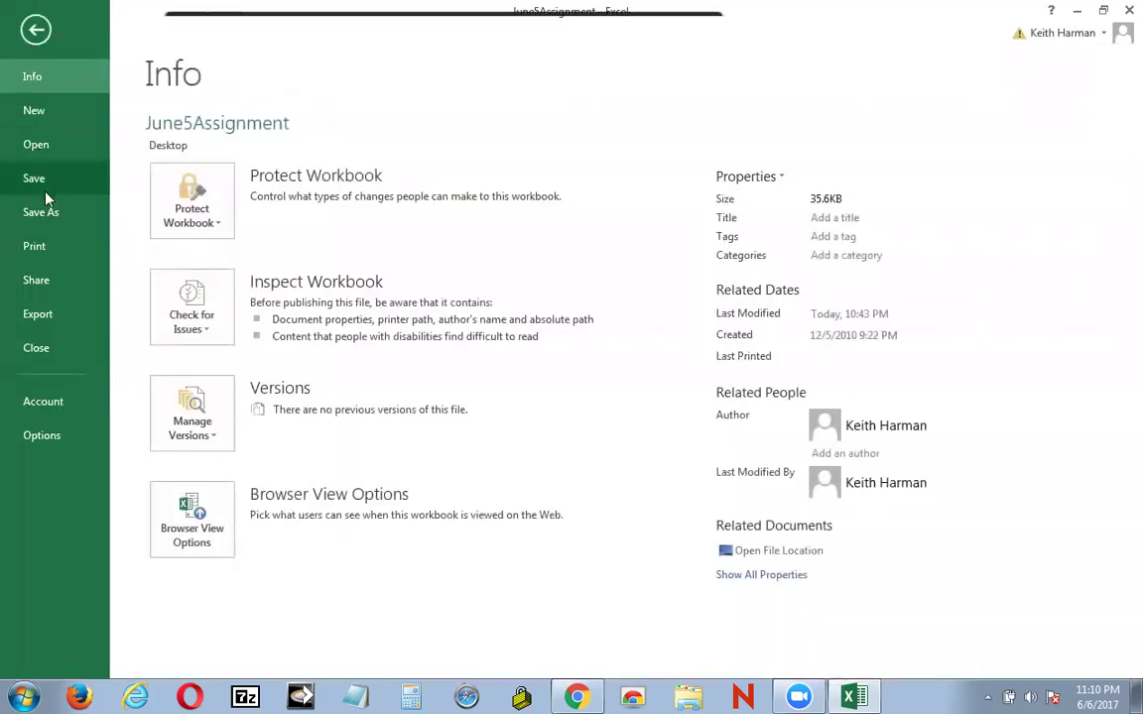
left_click(40, 212)
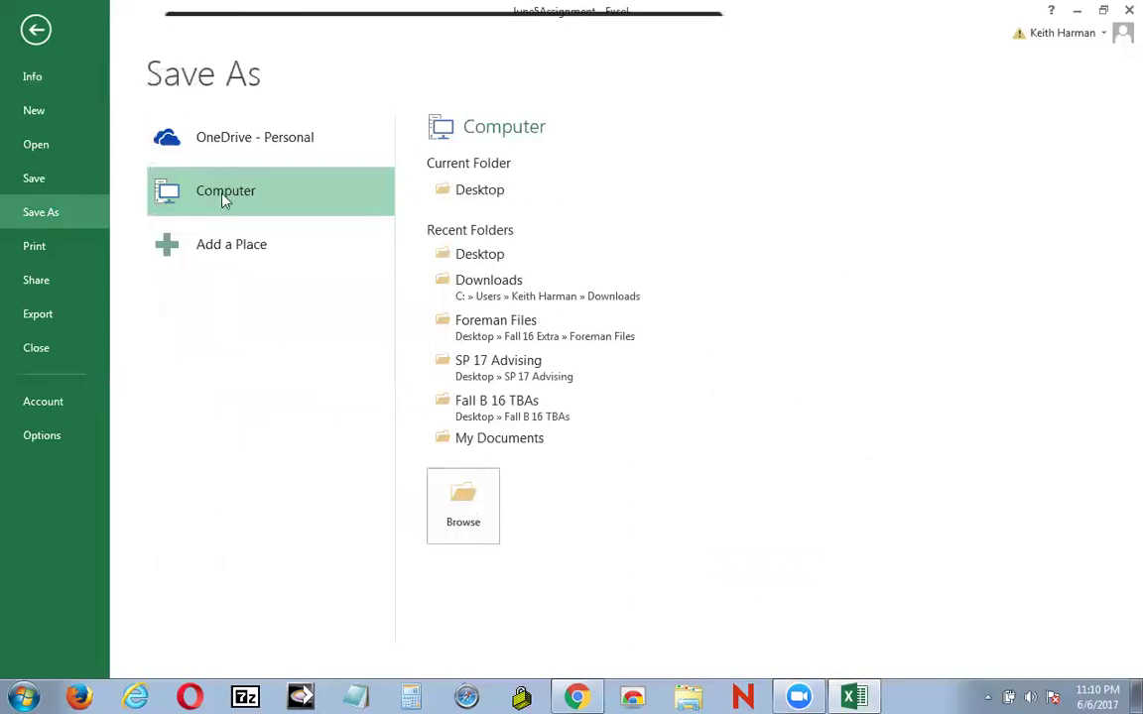
left_click(474, 508)
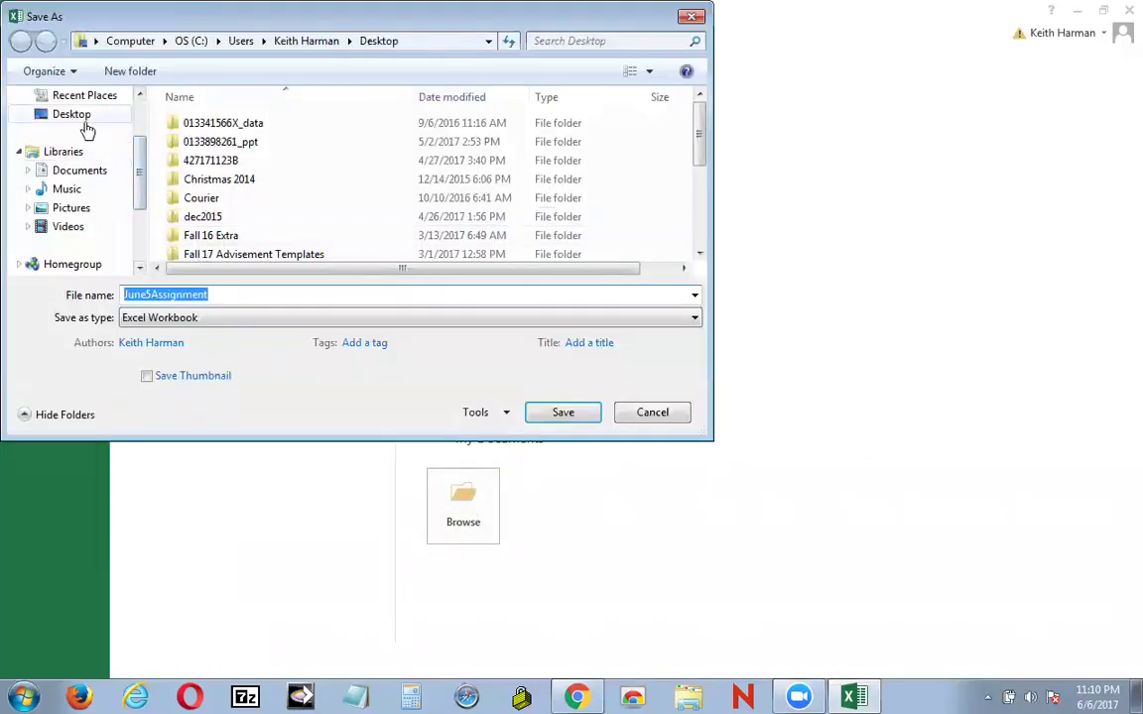
left_click(83, 117)
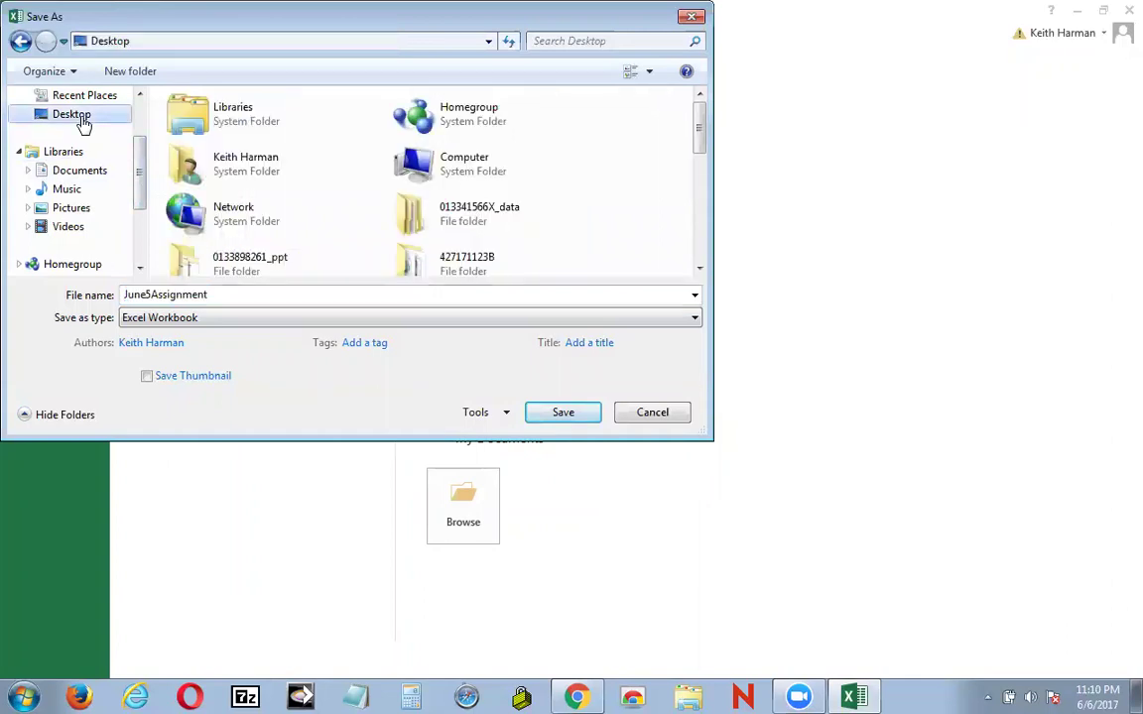
left_click(558, 415)
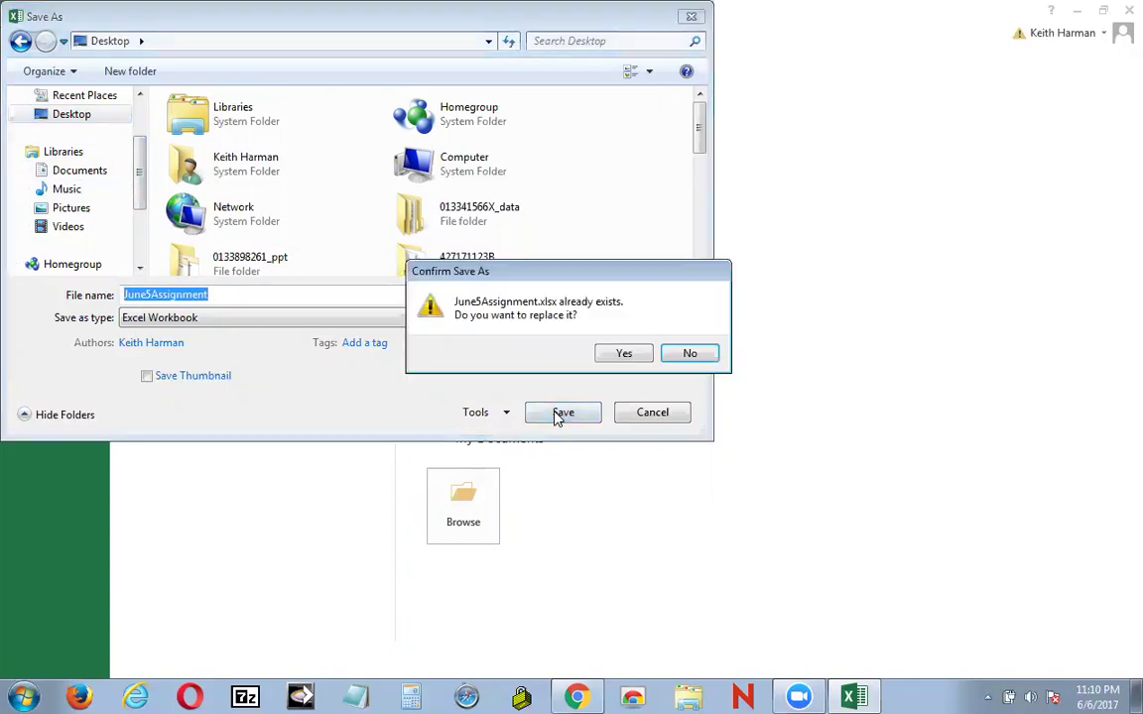
left_click(624, 354)
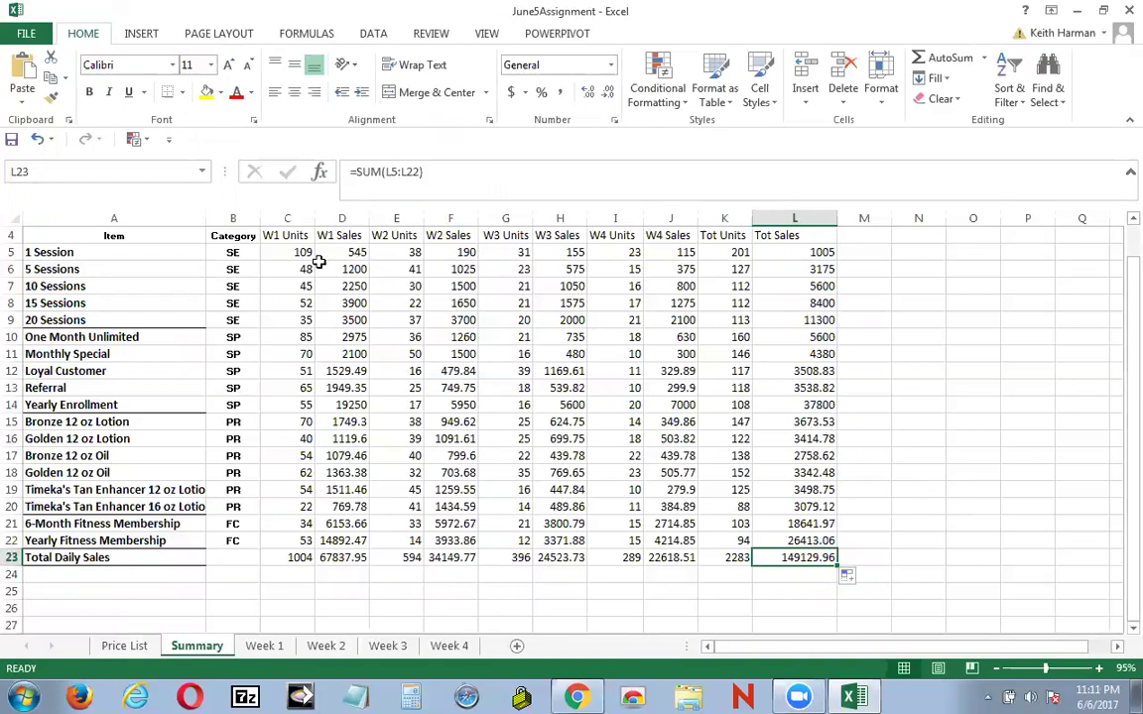
Step: Examine the Week 1 sheet reference in the formula of the 1 Session W1 Units cell, C5
left_click(304, 256)
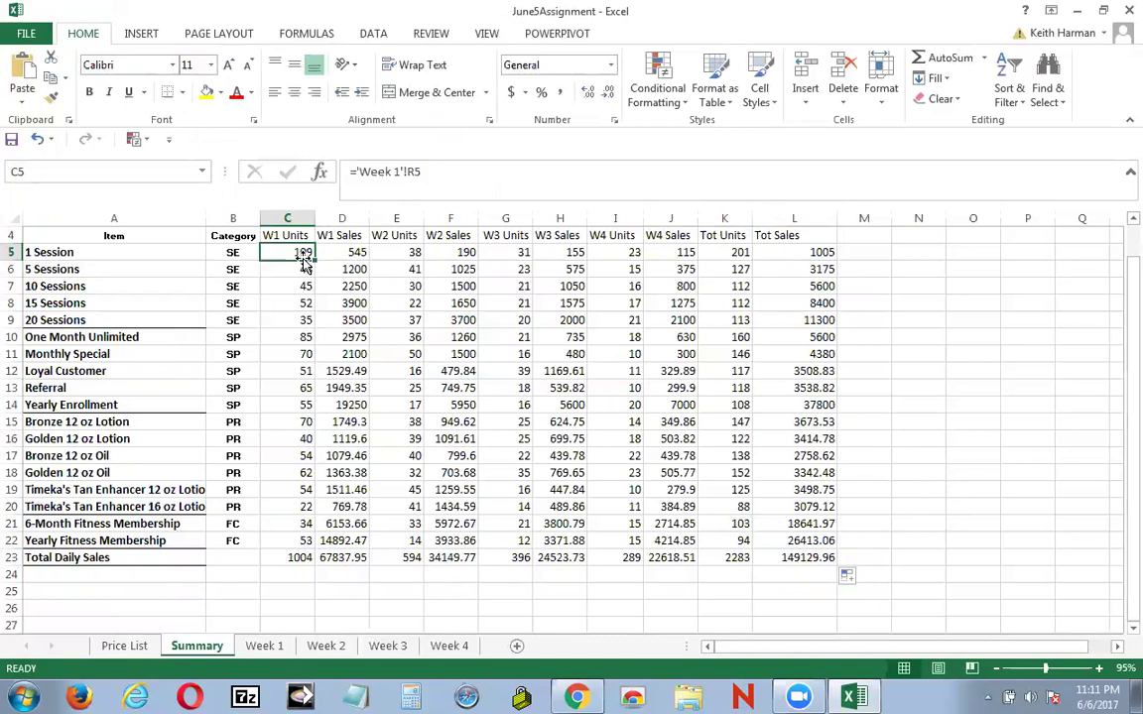
left_click(457, 175)
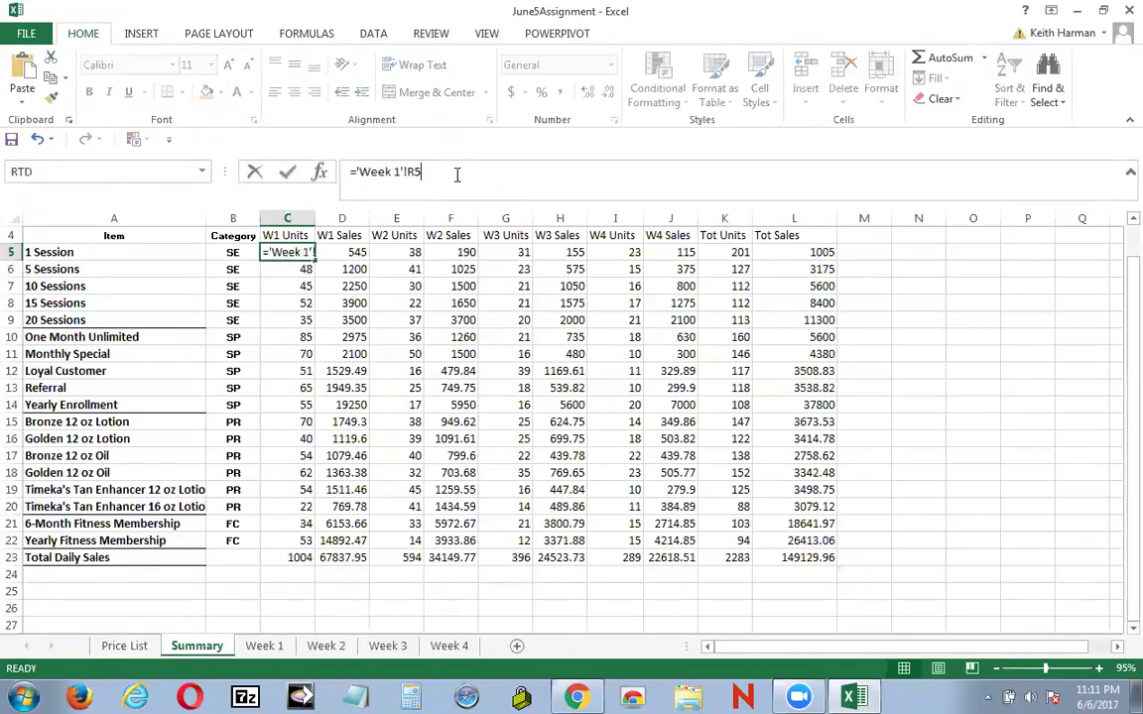
left_click(1106, 256)
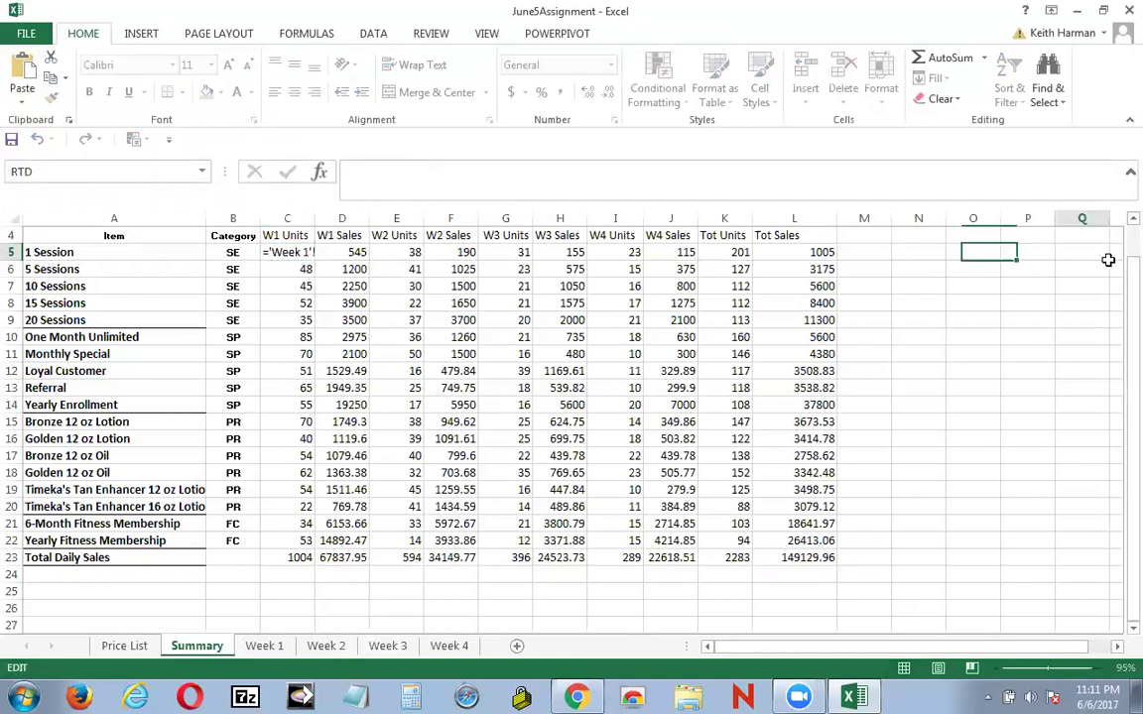
left_click(268, 248)
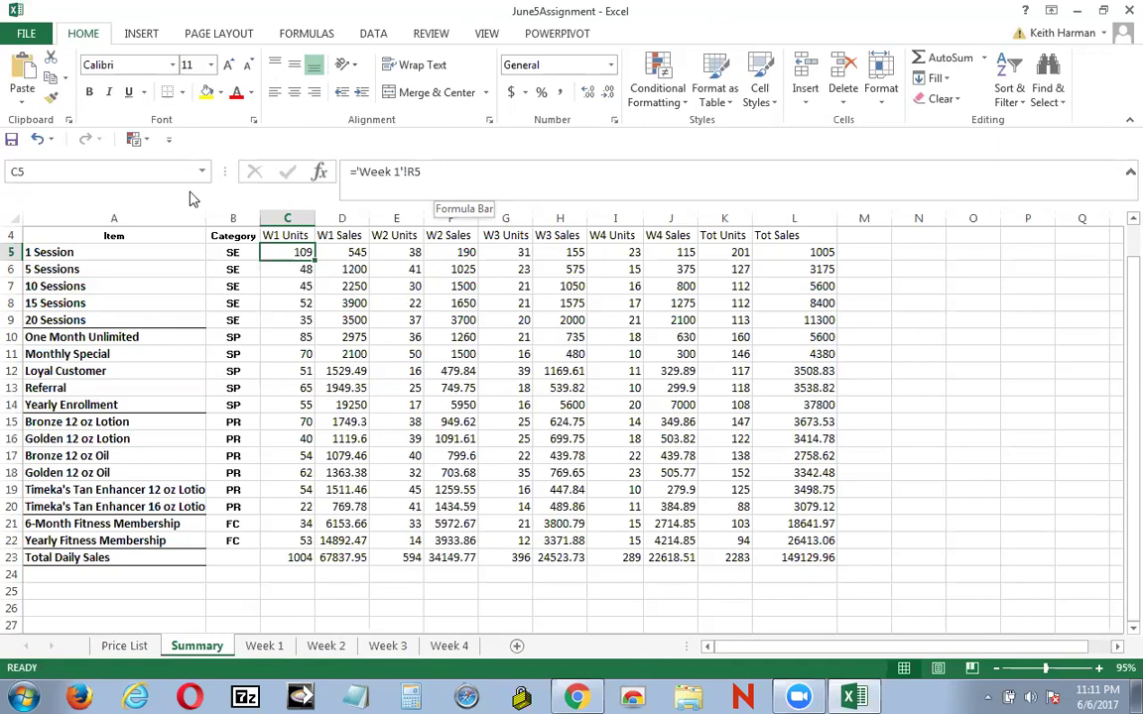
Step: Make the column headings in C4:L4, from W1 Units to Tot Sales, bold
left_click(276, 235)
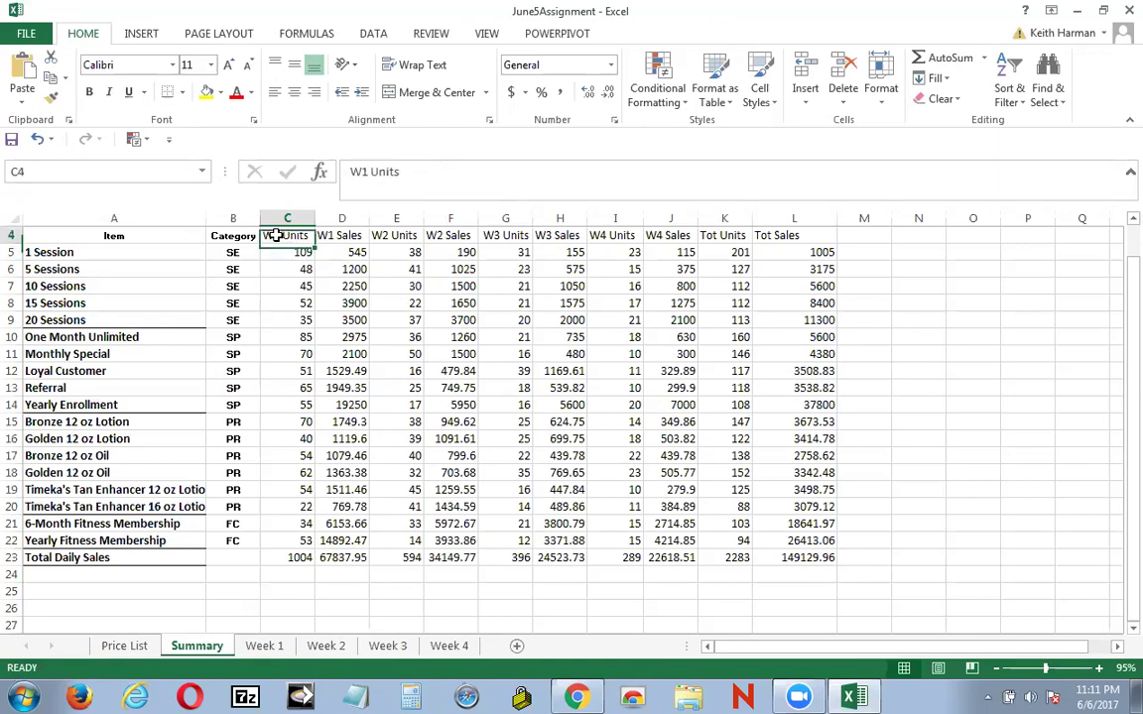
left_click_drag(276, 235, 454, 223)
left_click(975, 314)
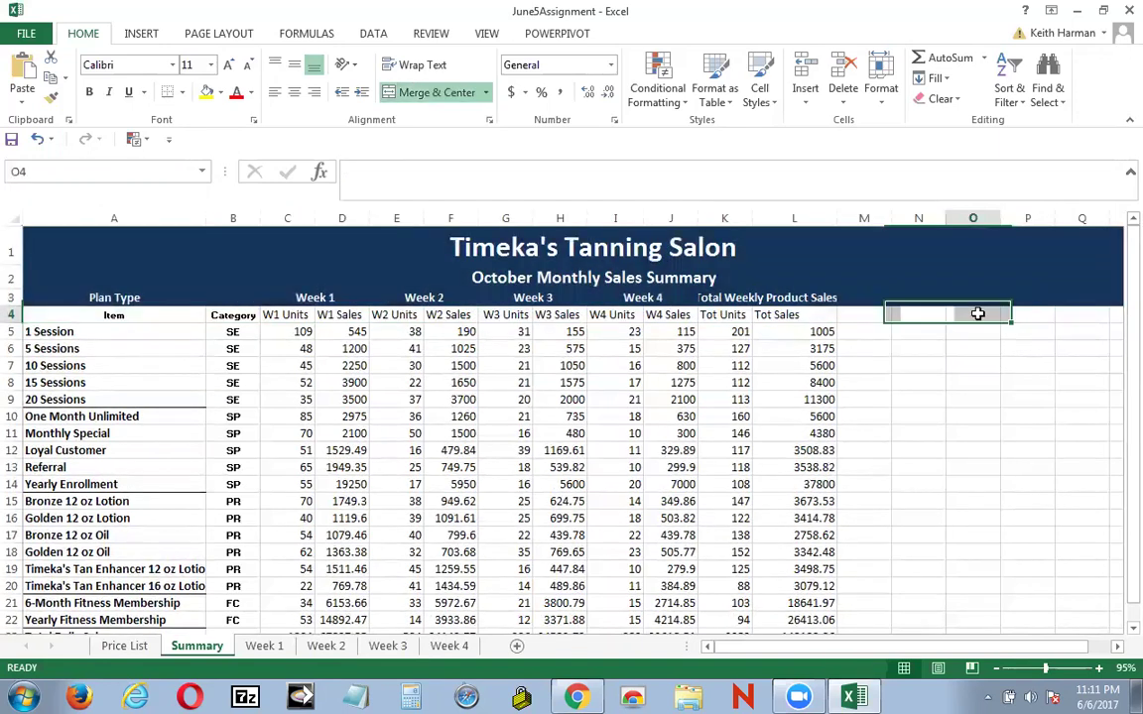
left_click(277, 316)
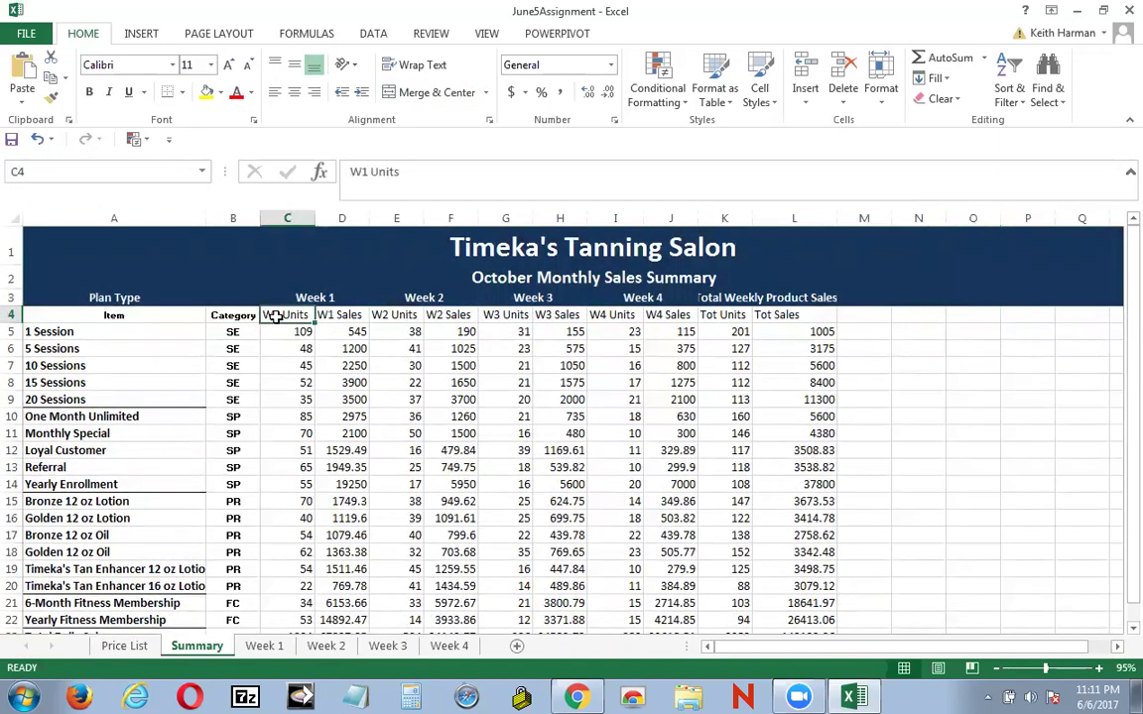
left_click_drag(277, 317, 764, 320)
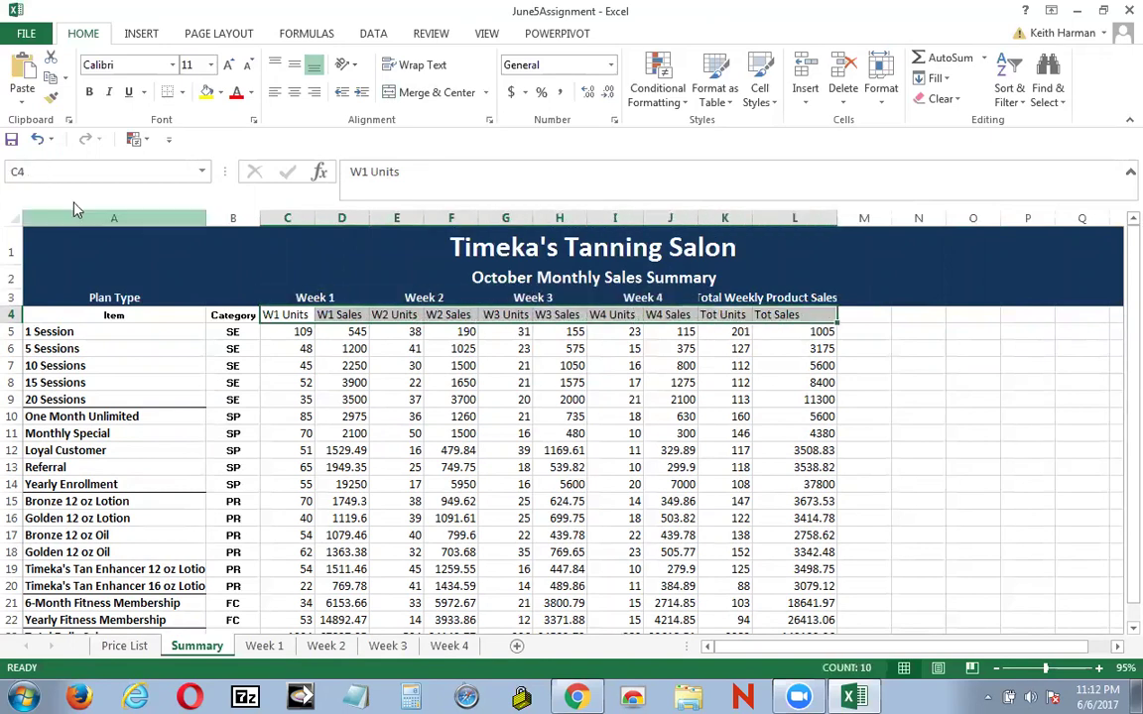
left_click(90, 92)
left_click(1032, 549)
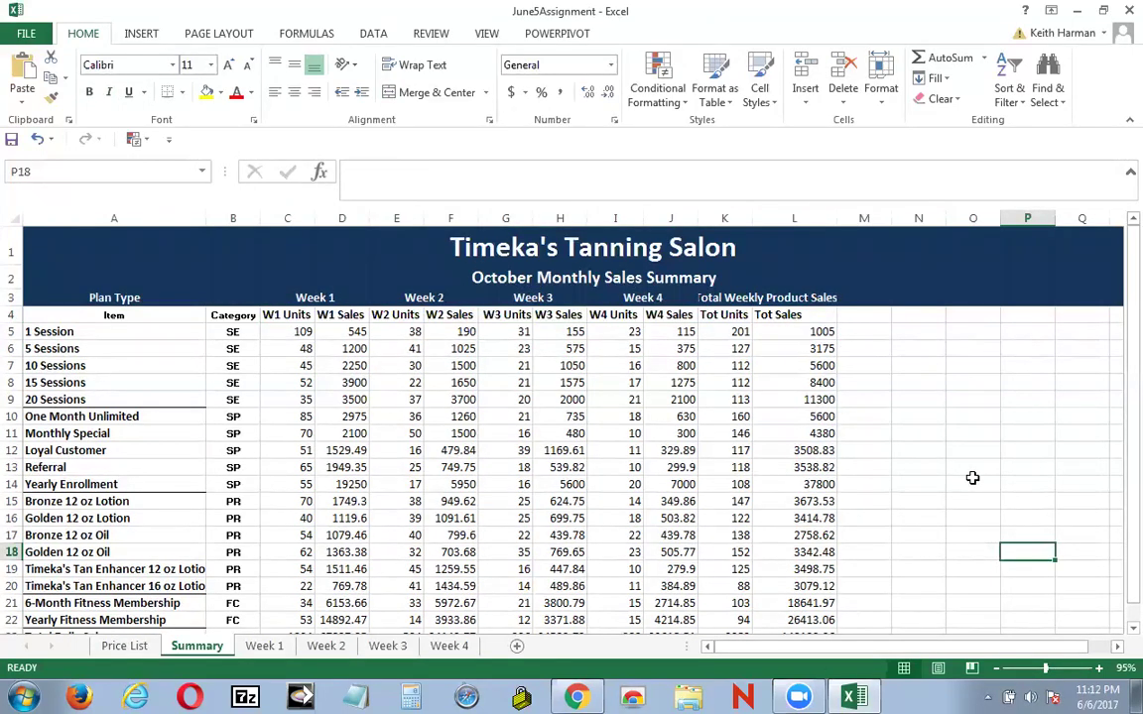
Step: Examine the bold setting, font colour choices and cell options for the Plan Type heading in A3
left_click(88, 298)
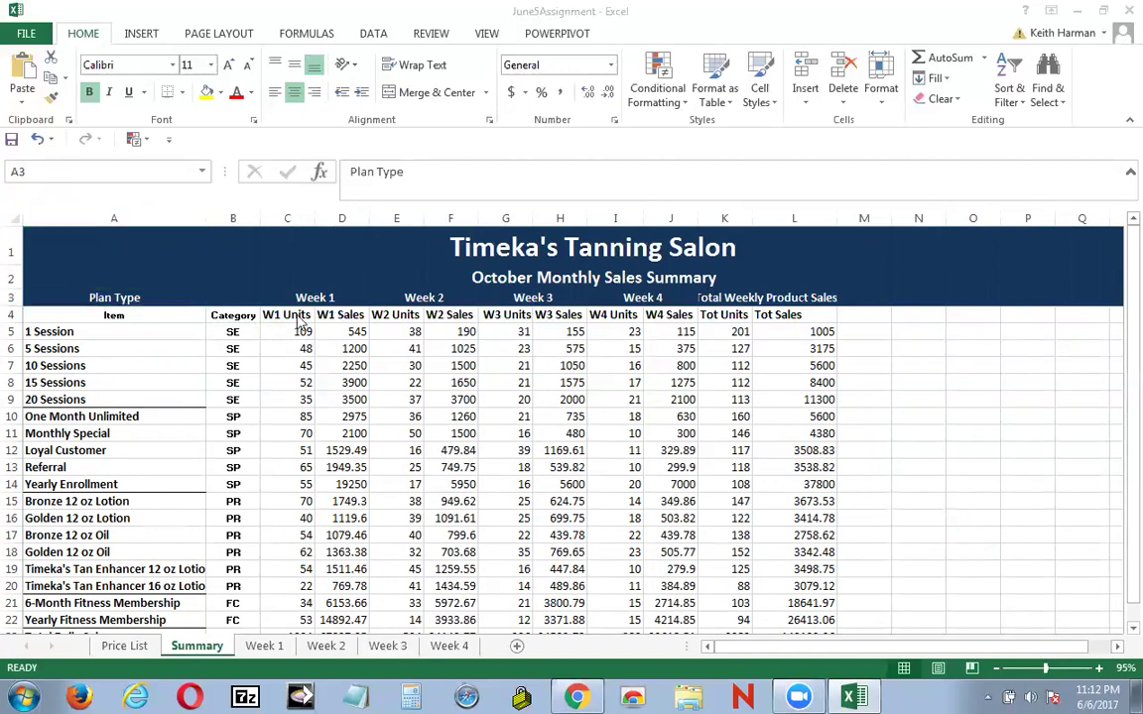
left_click(123, 297)
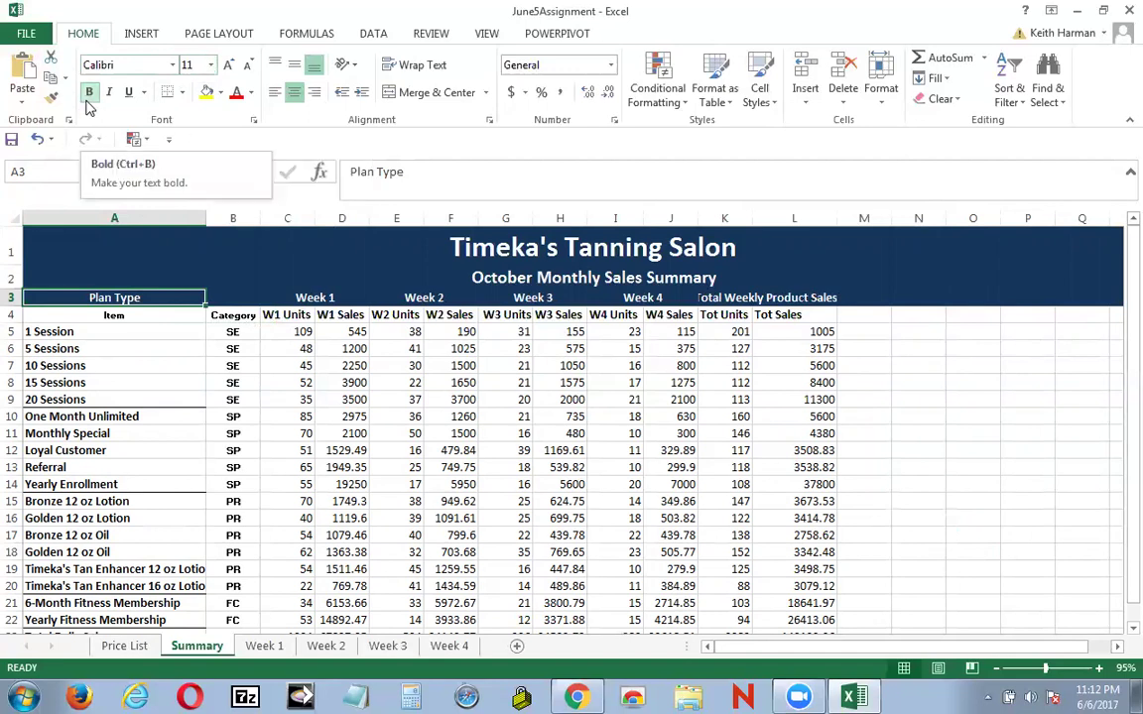
left_click(250, 93)
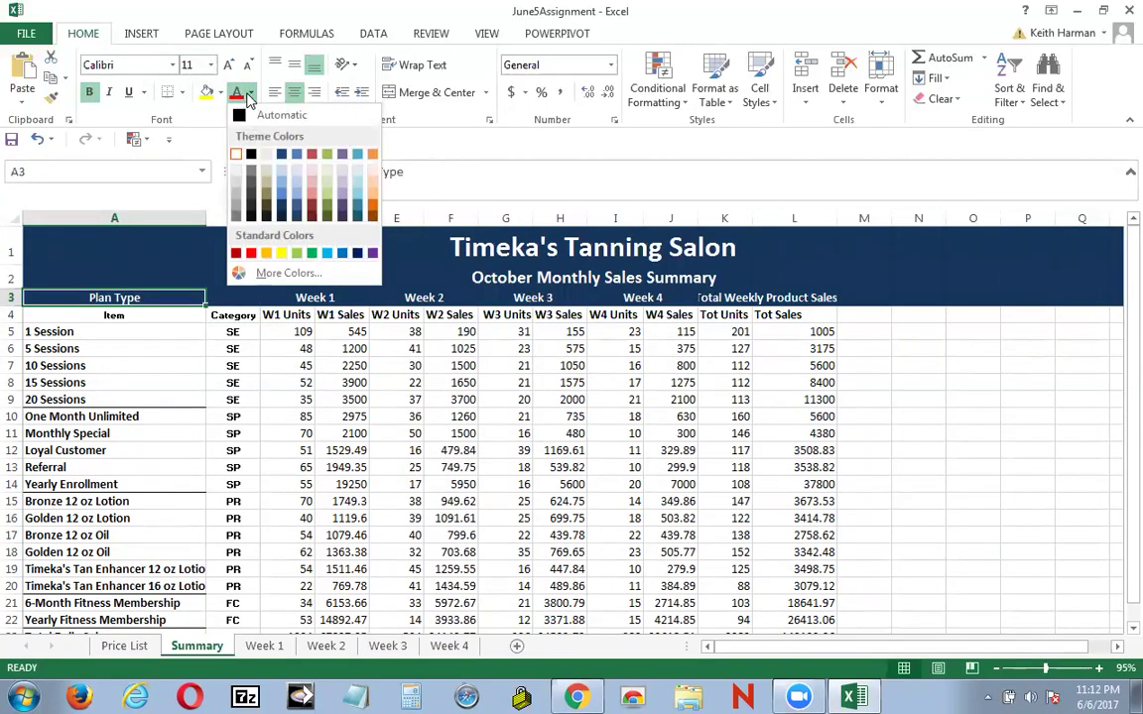
left_click(495, 175)
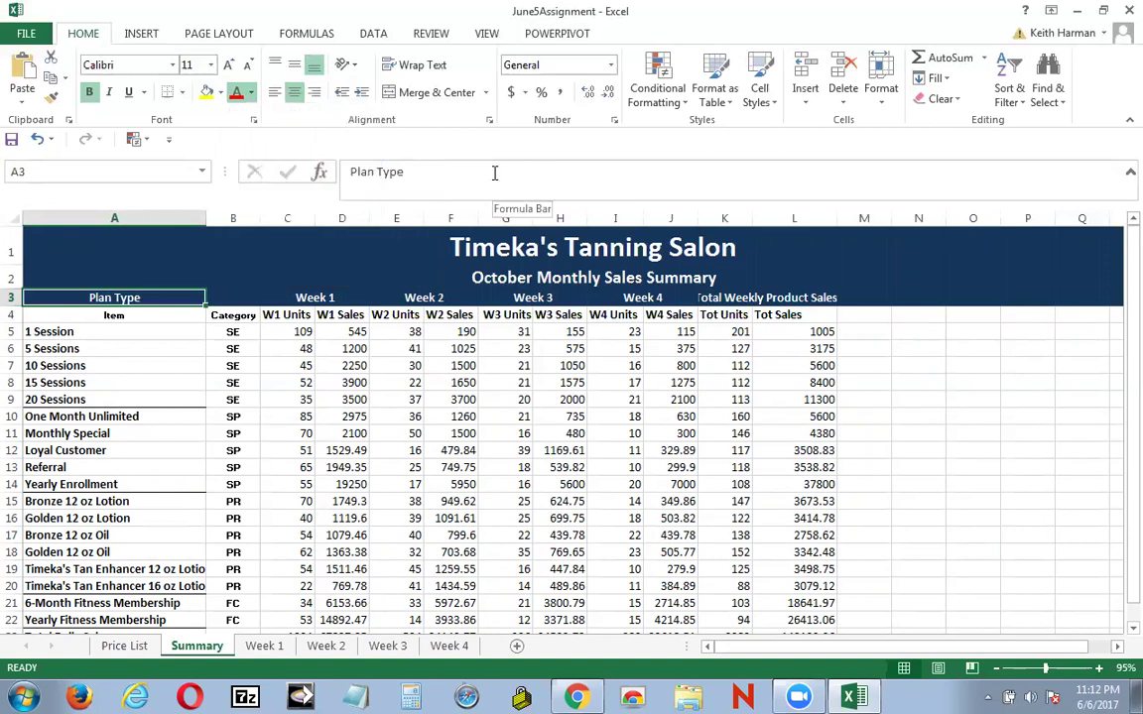
left_click(285, 298)
left_click(122, 298)
right_click(144, 300)
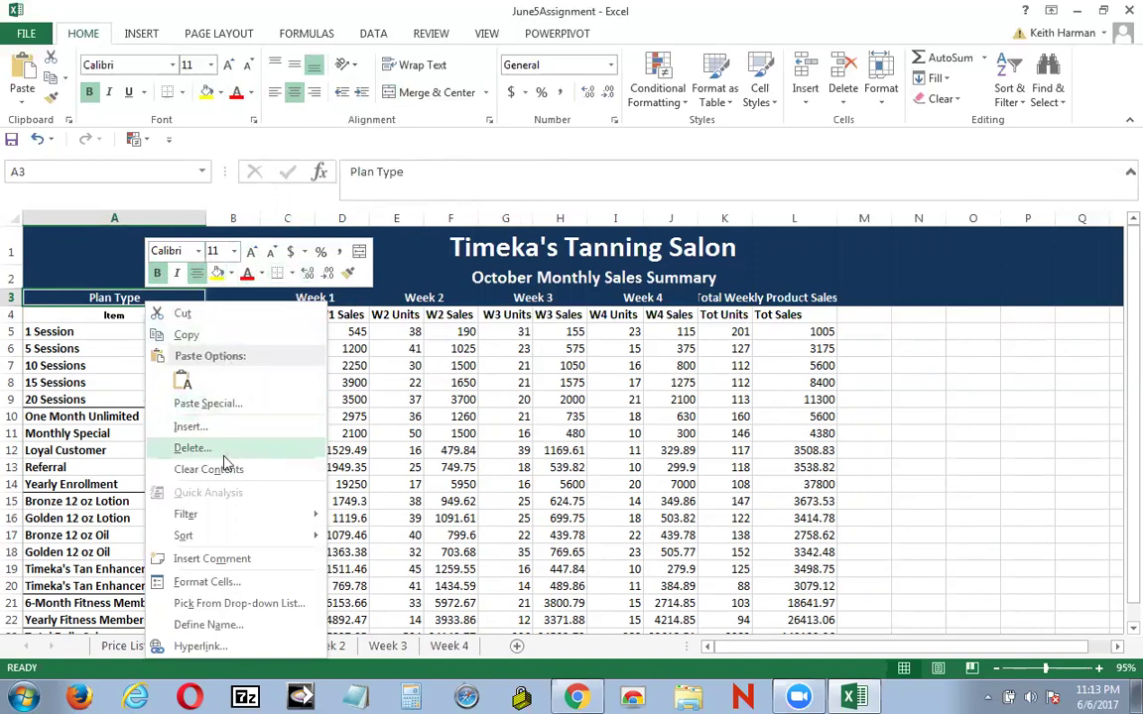
key("Escape")
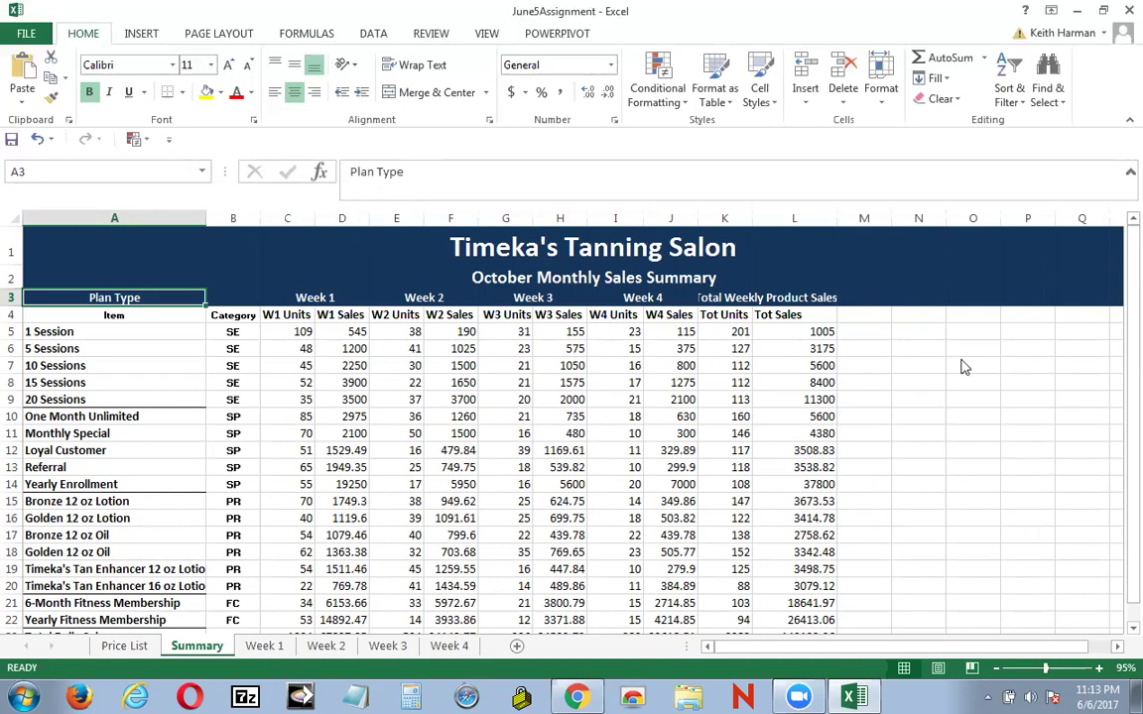
left_click(799, 350)
left_click(985, 333)
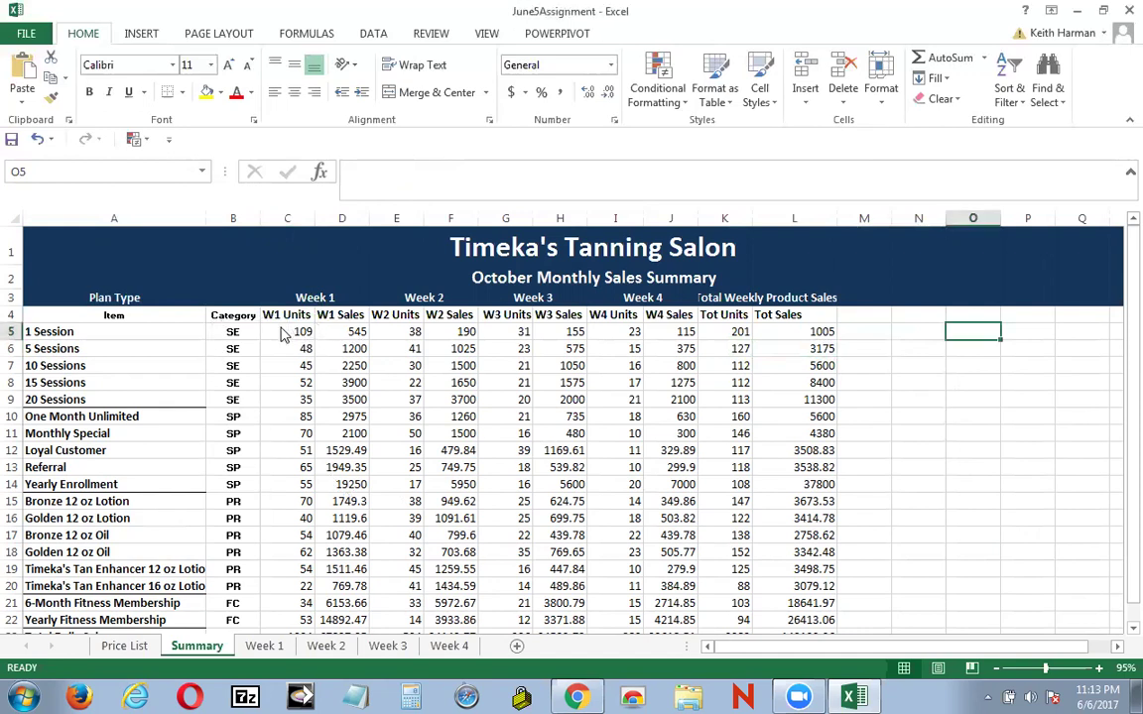
left_click(1013, 380)
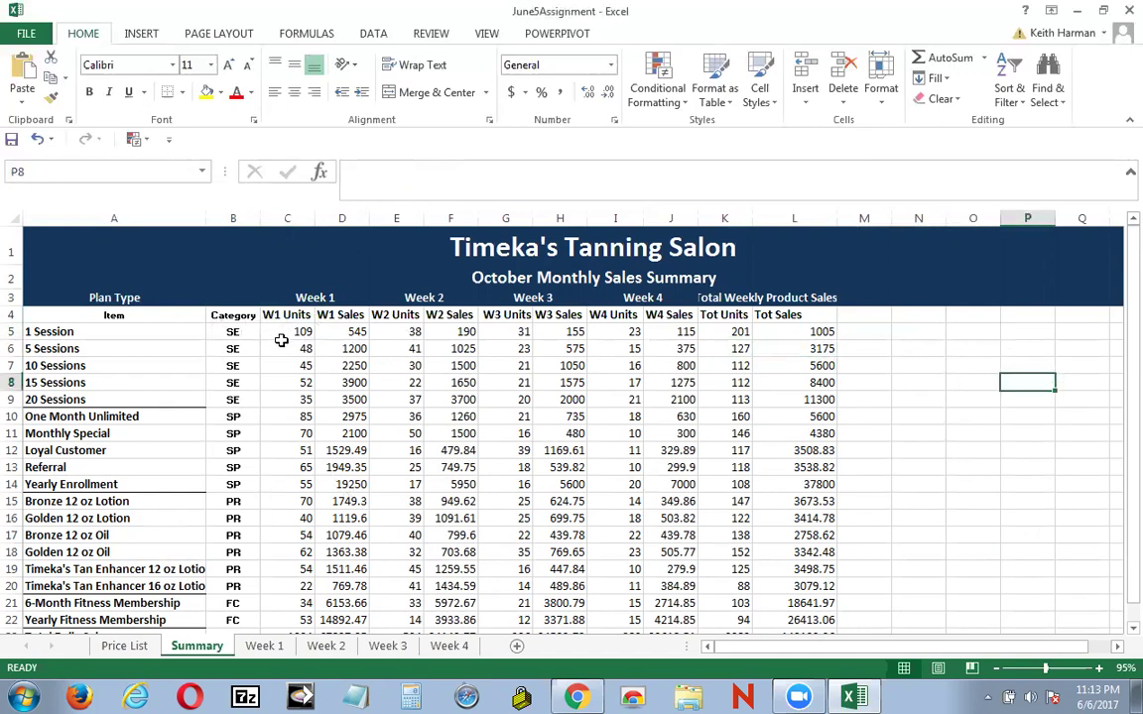
Step: Apply All Borders to the units and sales figures in C5:L23, including the Total Daily Sales row
left_click(278, 336)
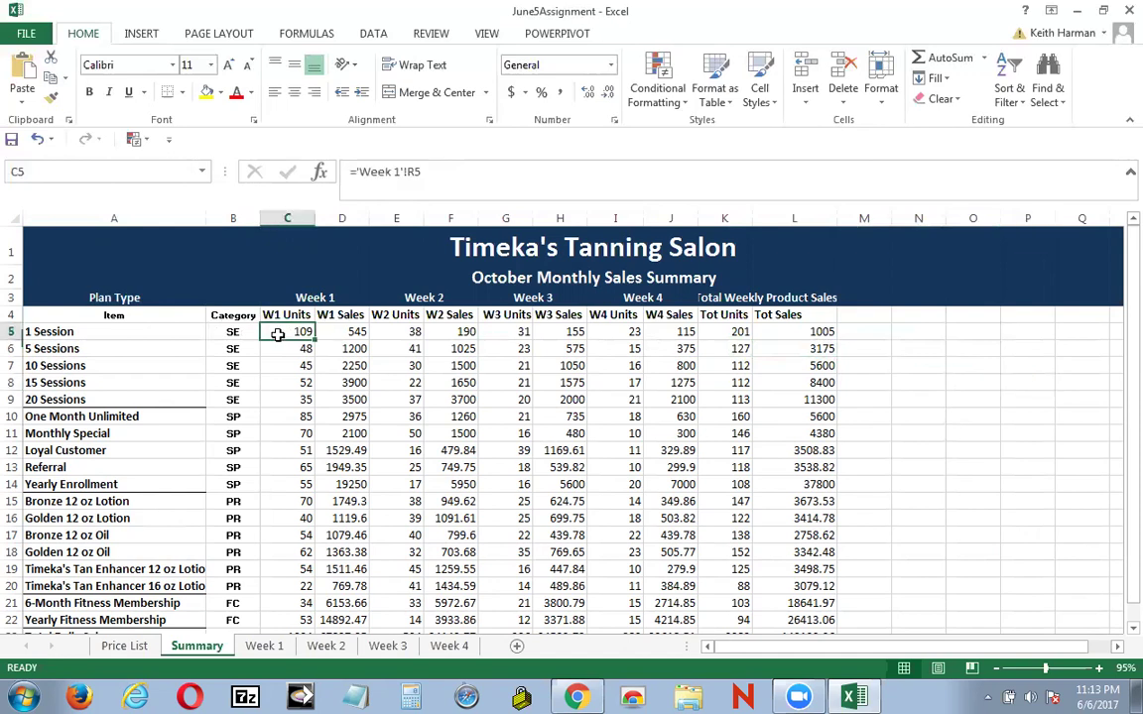
left_click_drag(279, 335, 369, 333)
left_click_drag(583, 351, 769, 579)
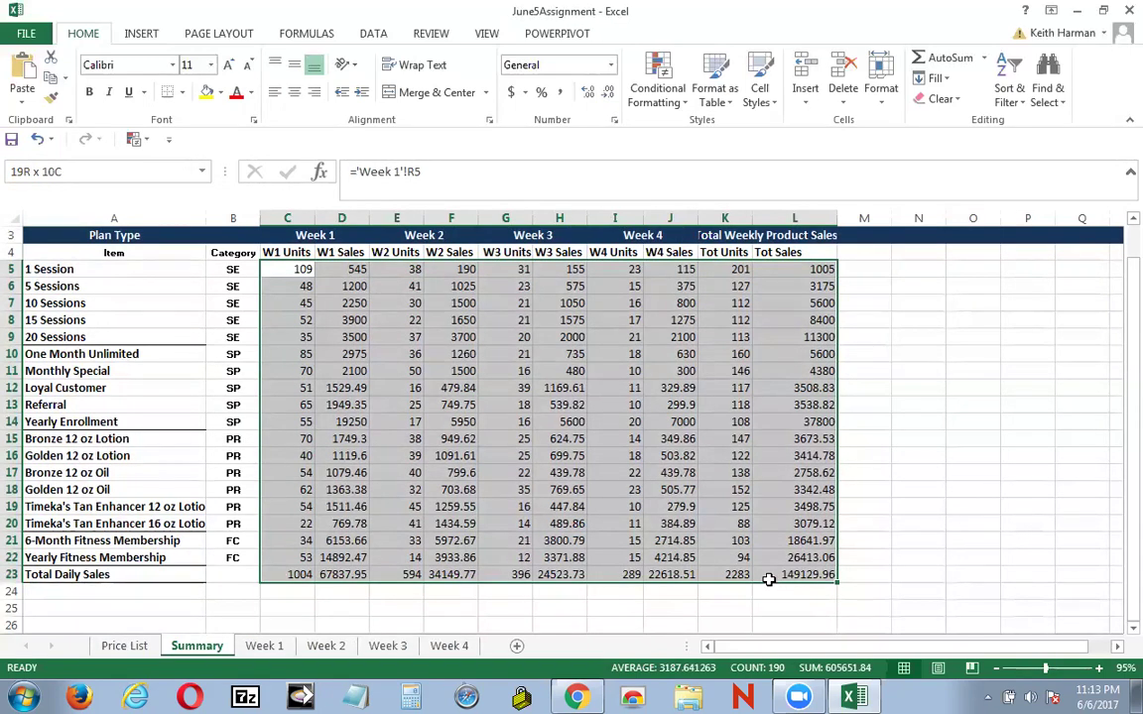
left_click_drag(769, 579, 765, 581)
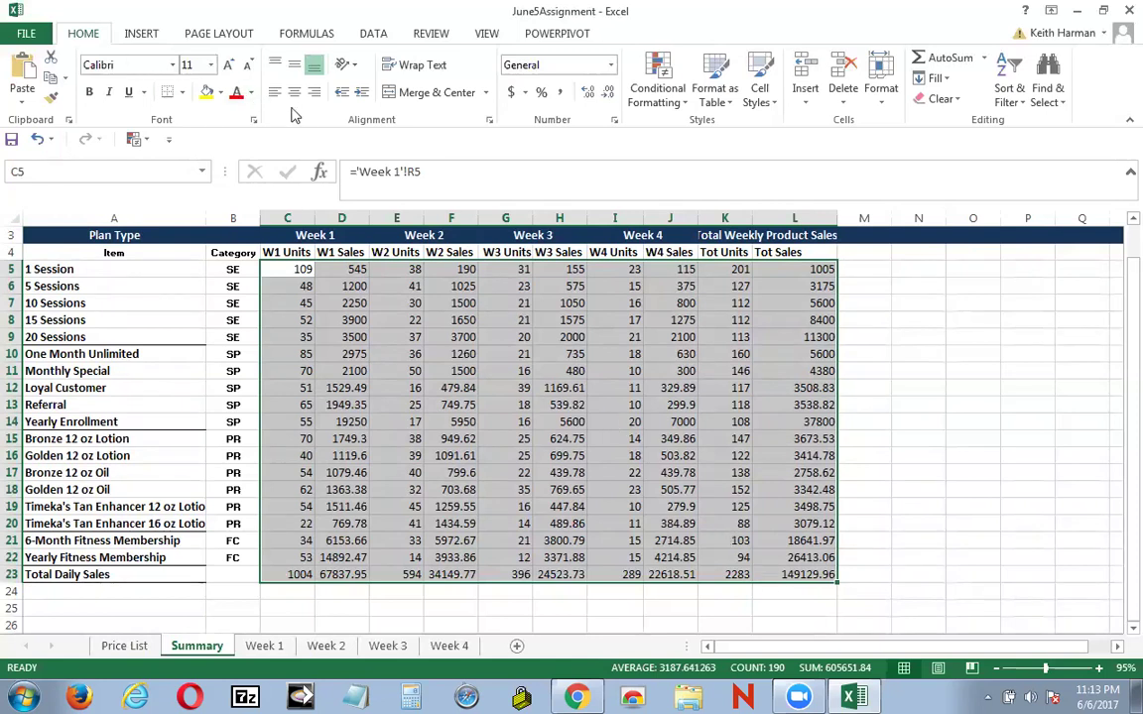
left_click(184, 92)
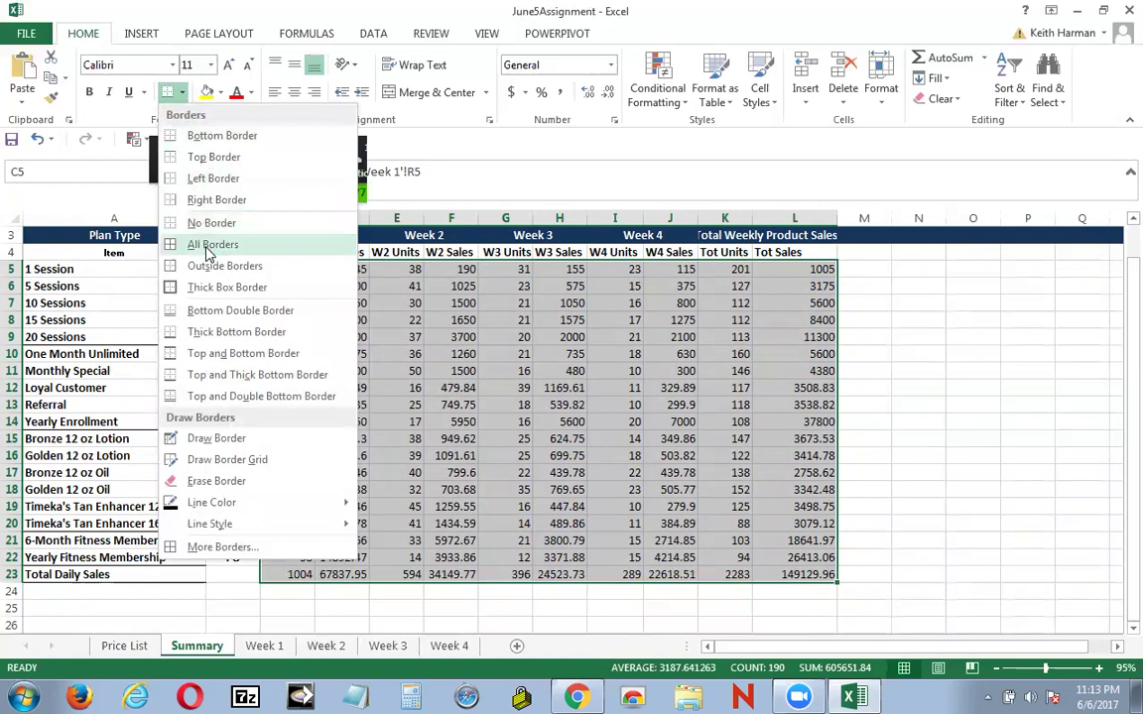
left_click(206, 248)
left_click(954, 533)
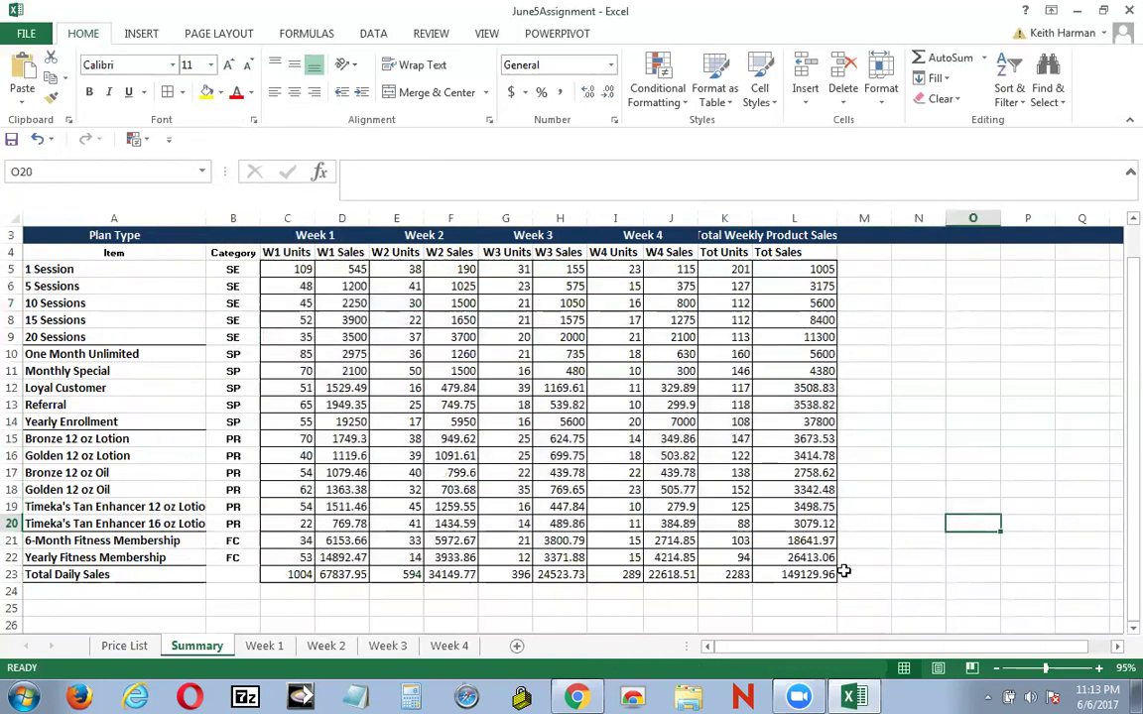
Step: Apply the Accounting dollar format to the Total Daily Sales row's sales cells D23, F23, H23, J23 and L23
left_click(335, 575)
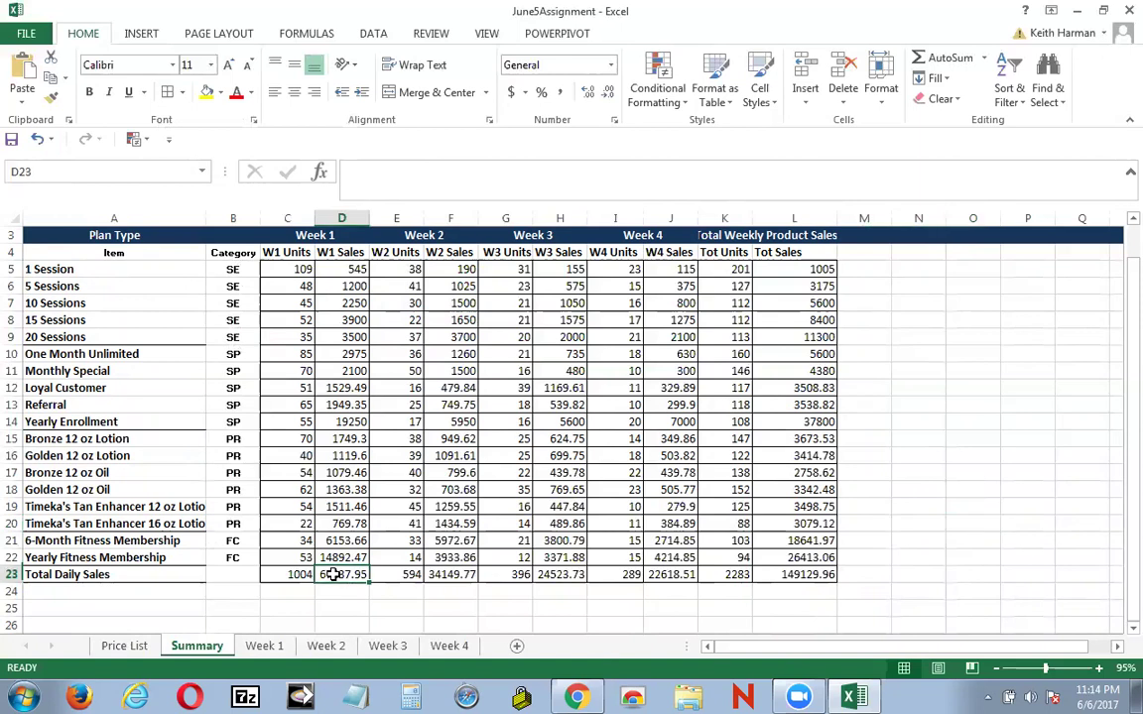
left_click(512, 92)
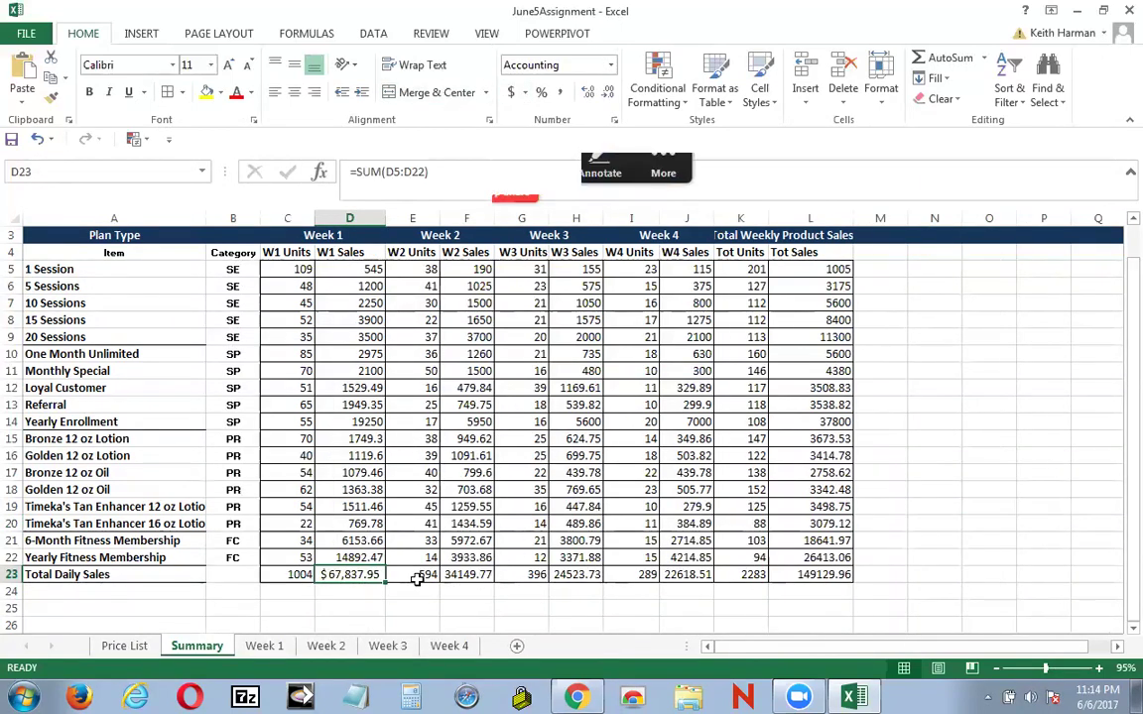
left_click(469, 574)
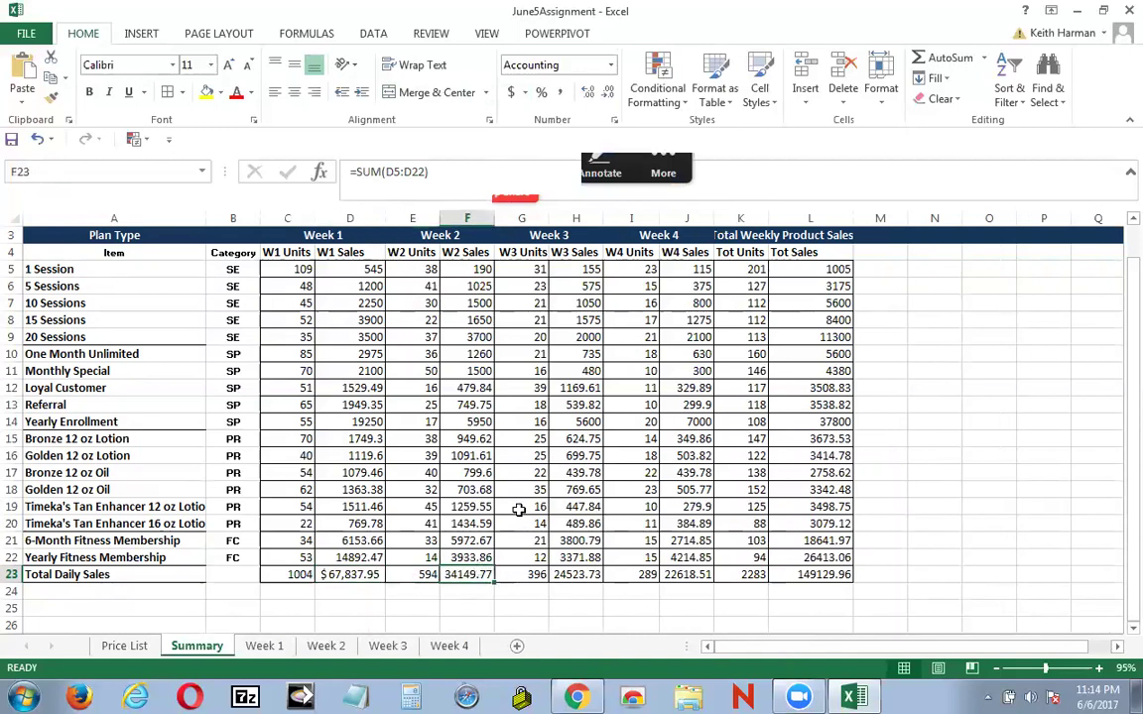
left_click(512, 92)
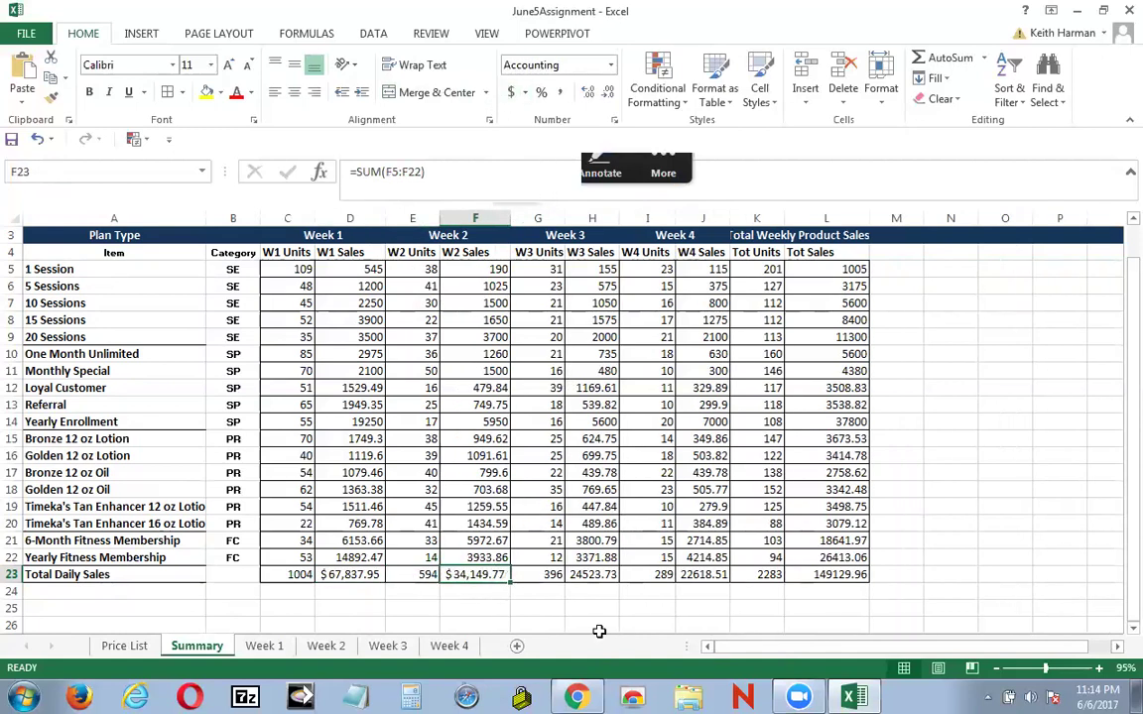
left_click(585, 575)
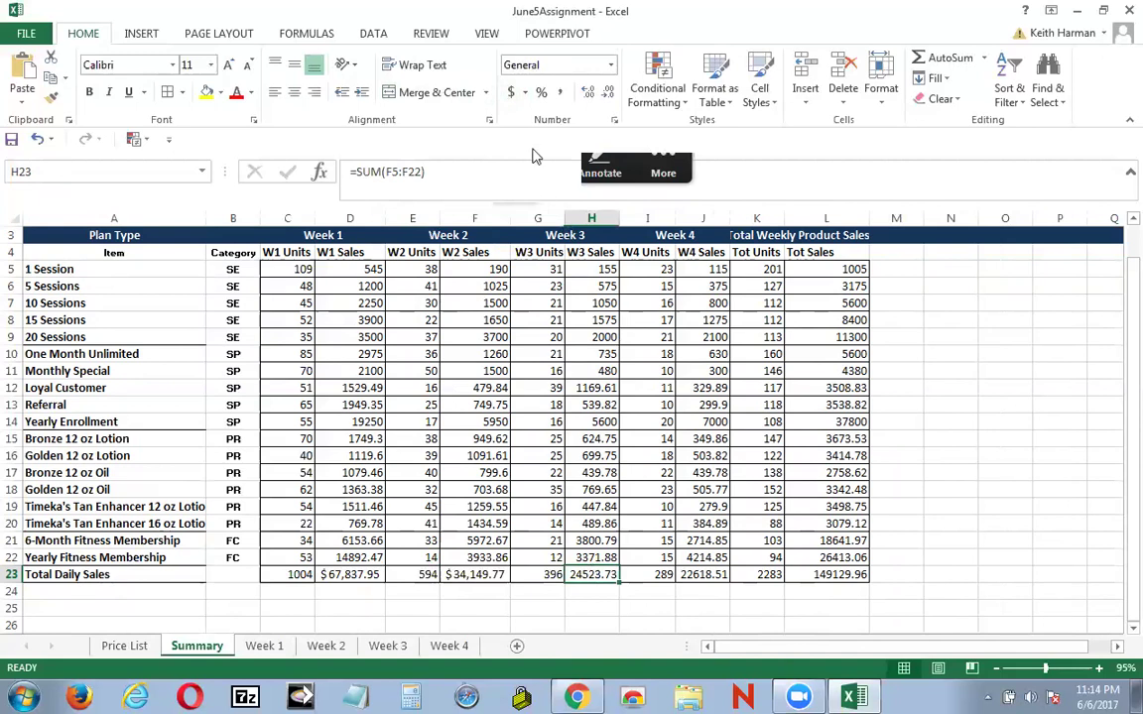
left_click(512, 93)
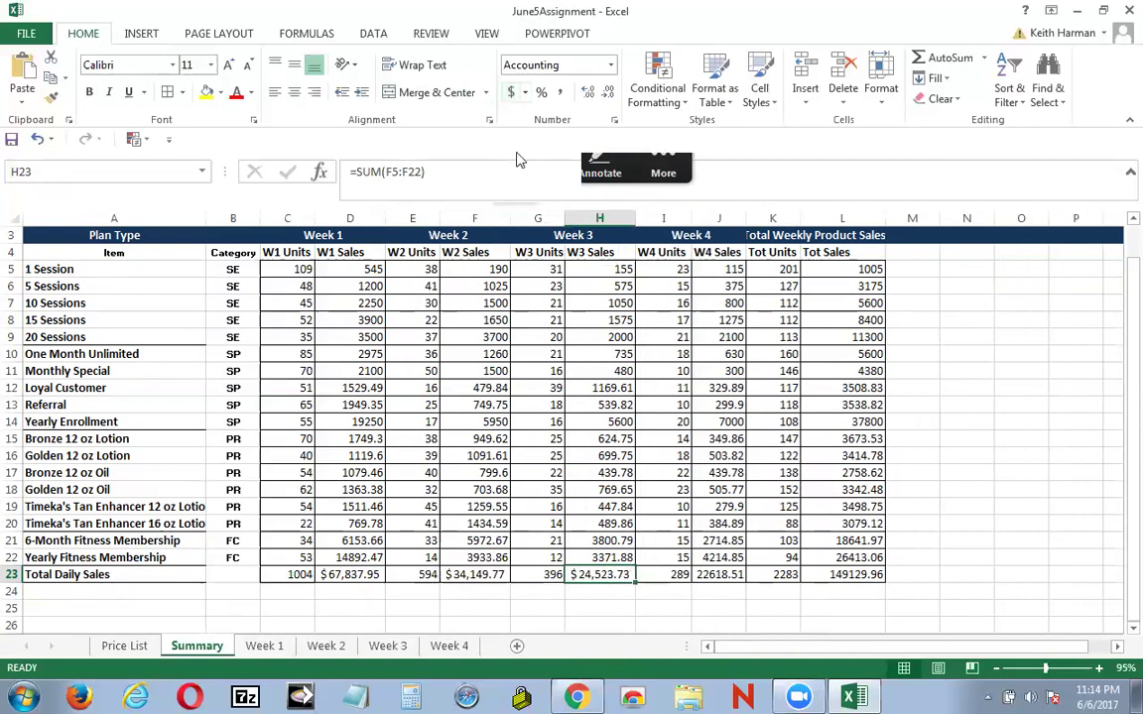
left_click(716, 574)
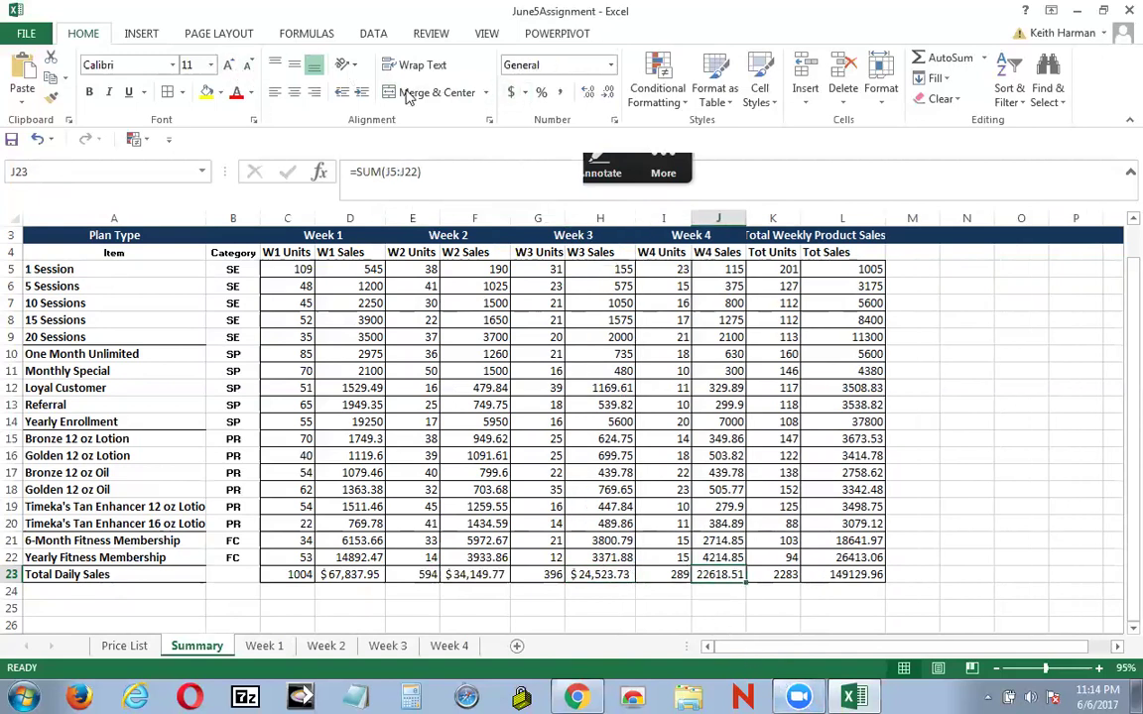
left_click(512, 92)
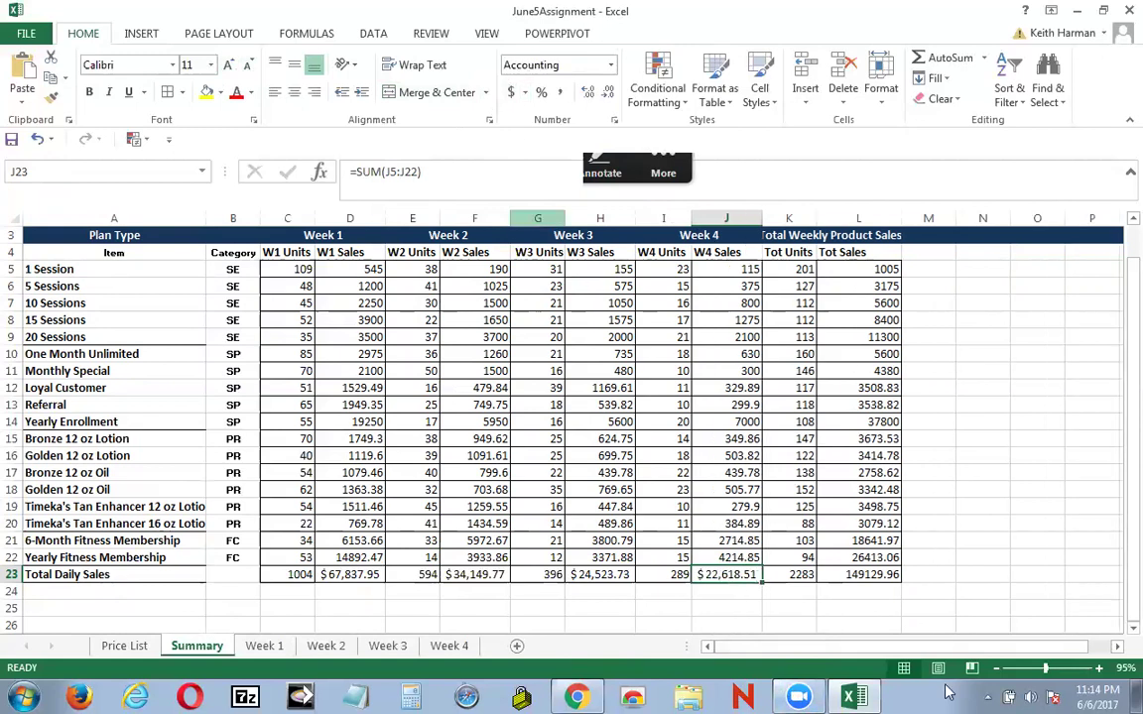
left_click(859, 574)
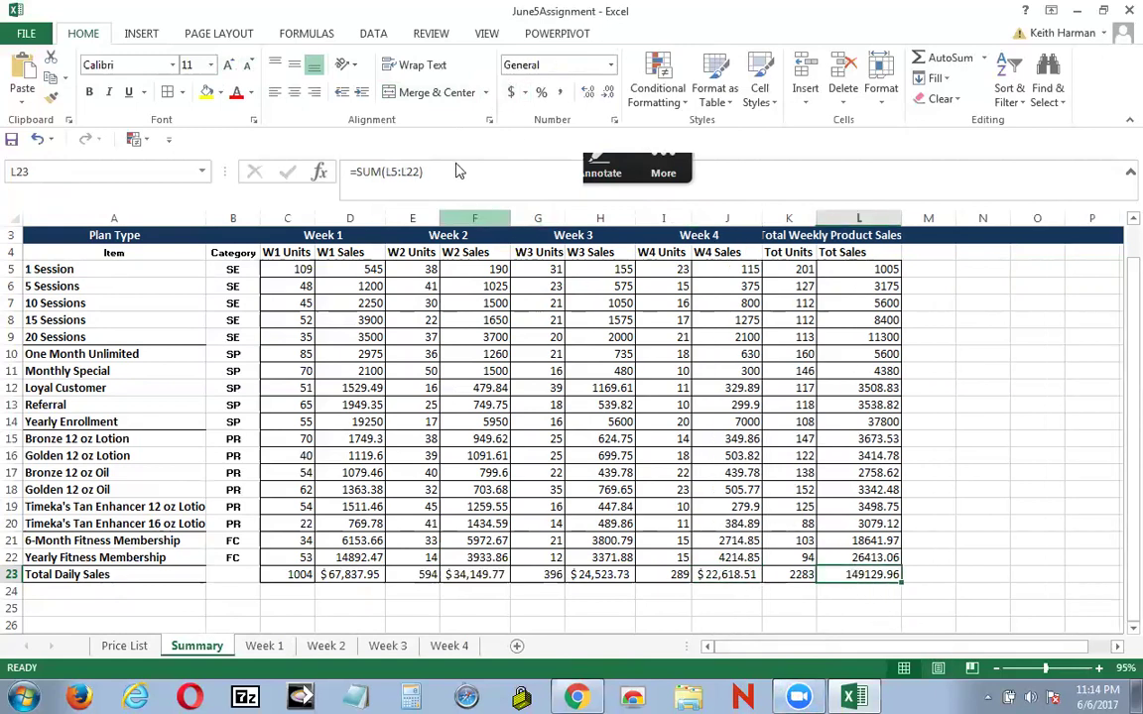
left_click(511, 92)
left_click(1000, 510)
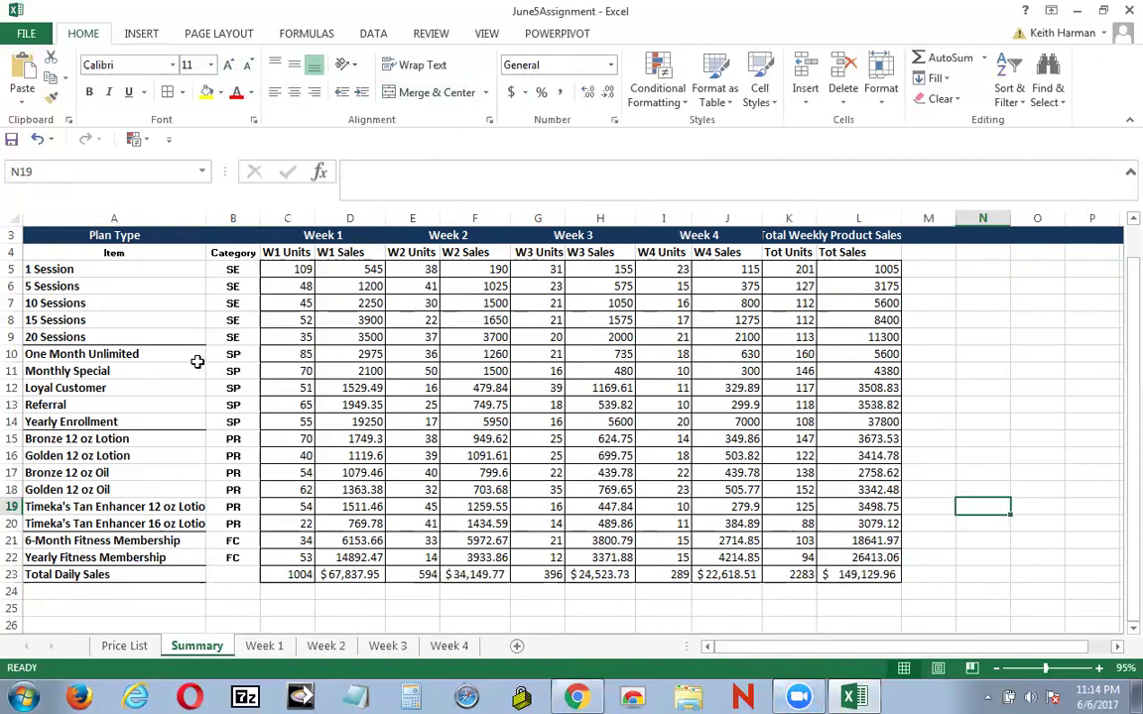
Step: Apply the Accounting dollar format to the 1 Session row's sales cells D5, F5, H5, J5 and L5
left_click(362, 270)
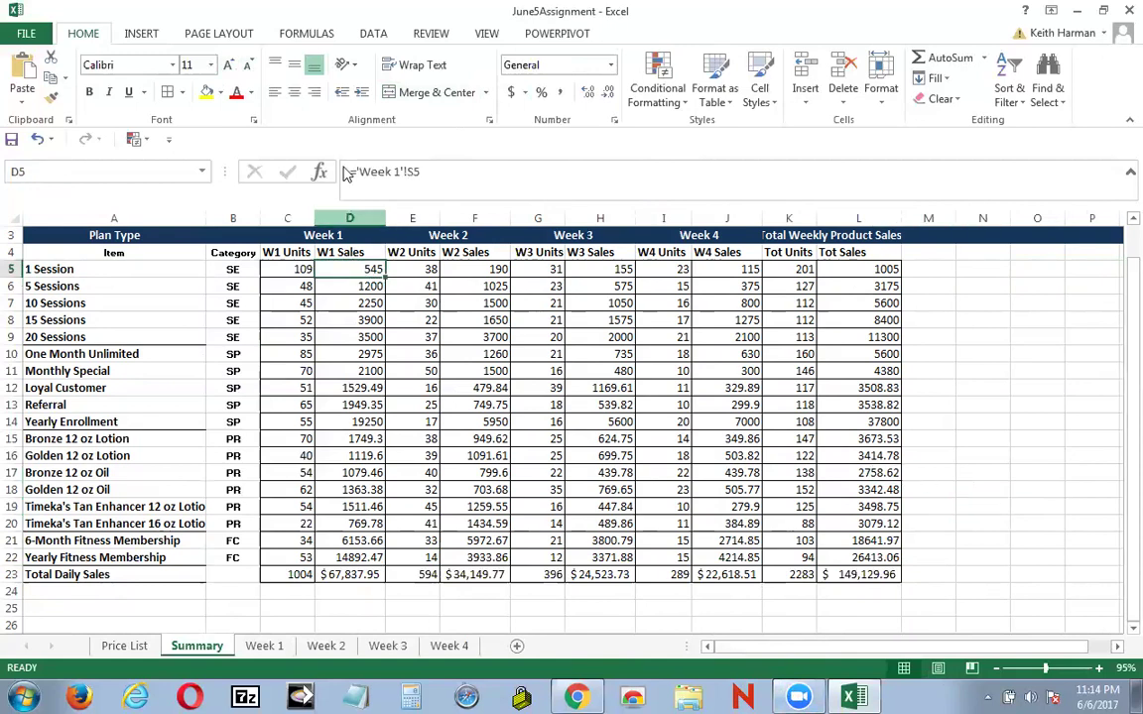
left_click(512, 92)
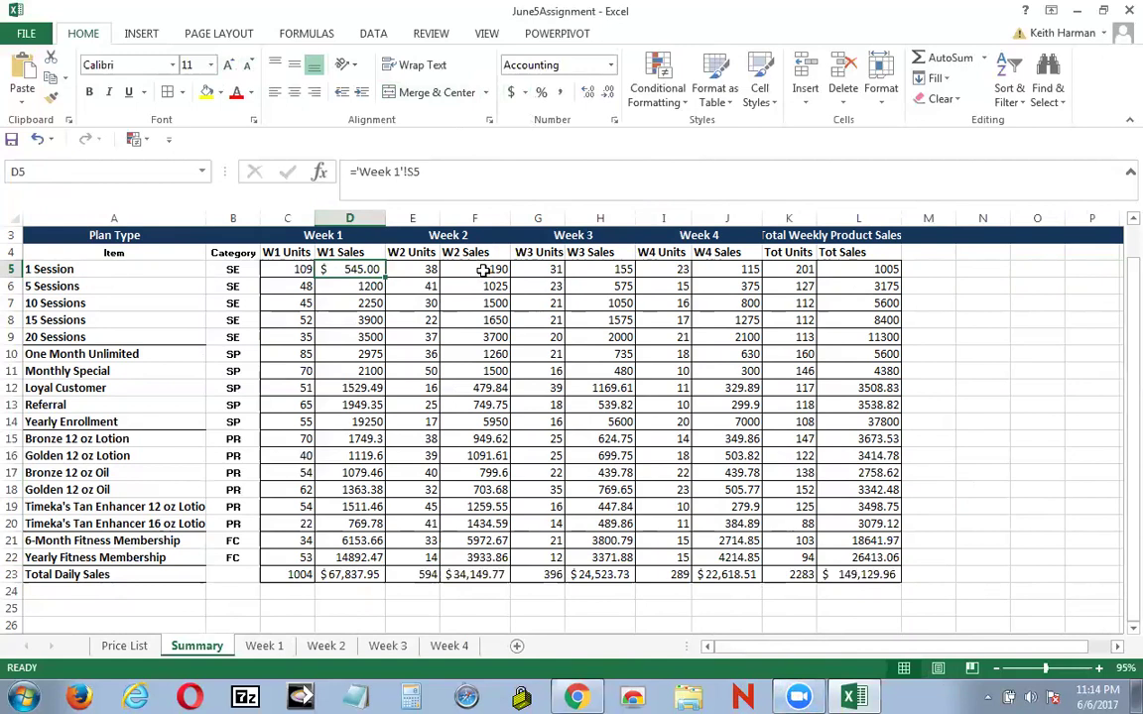
left_click(479, 270)
left_click(512, 93)
left_click(599, 269)
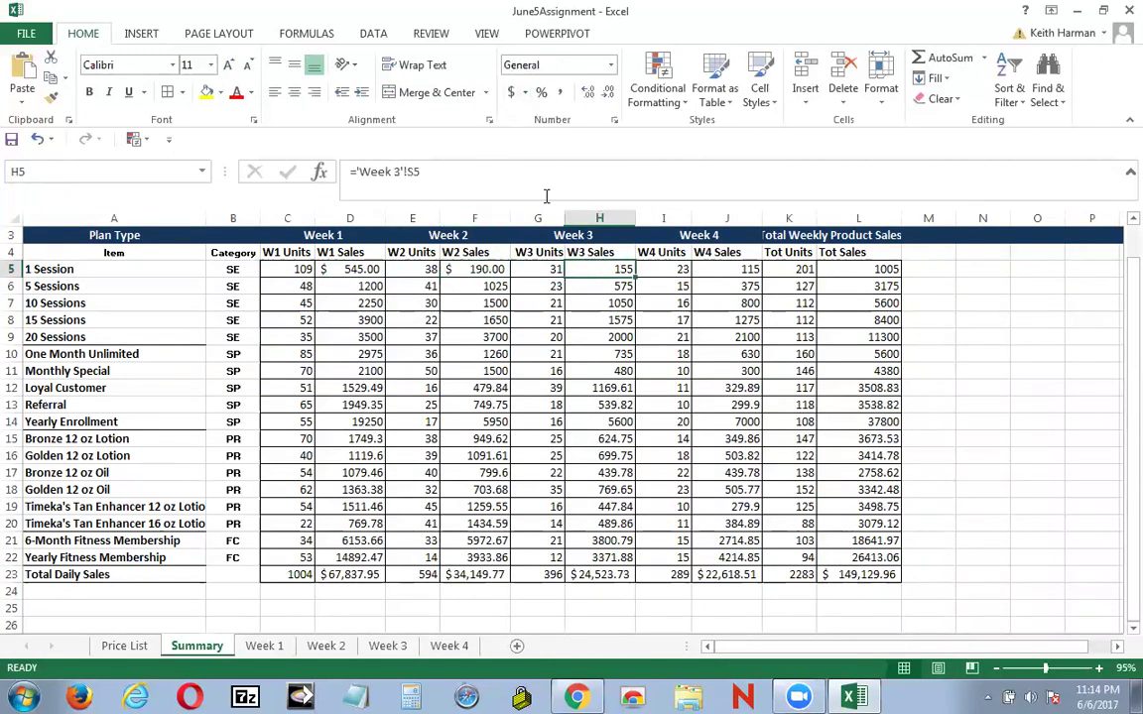
left_click(512, 92)
left_click(725, 275)
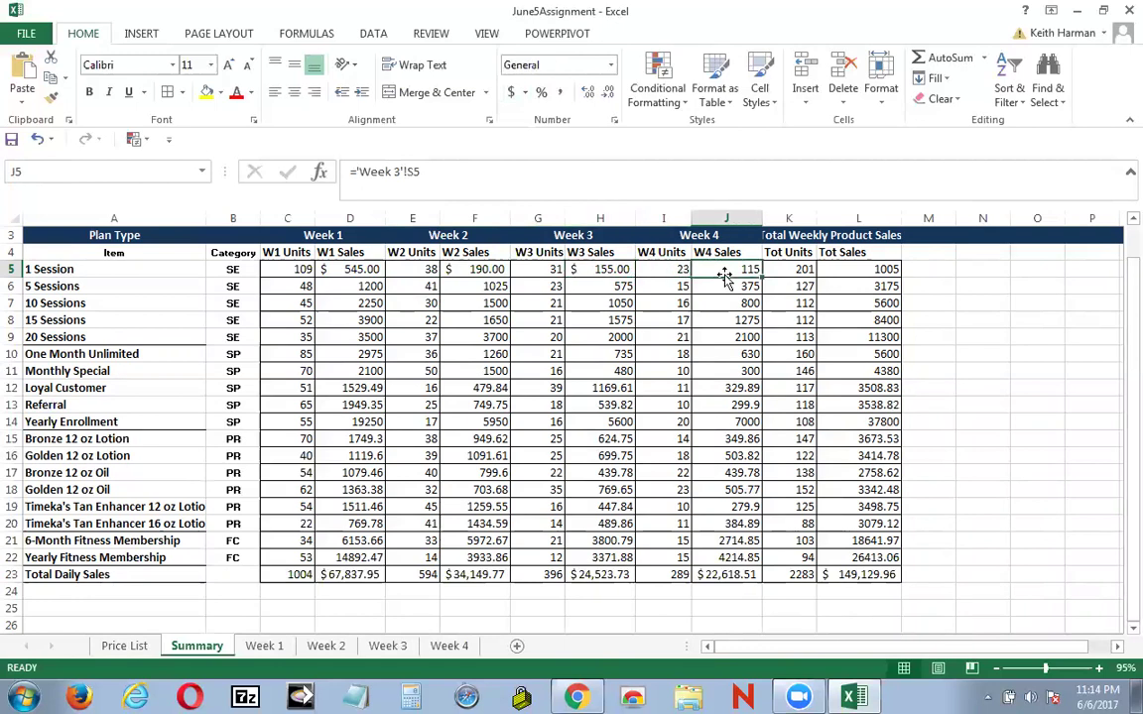
left_click(512, 92)
left_click(841, 270)
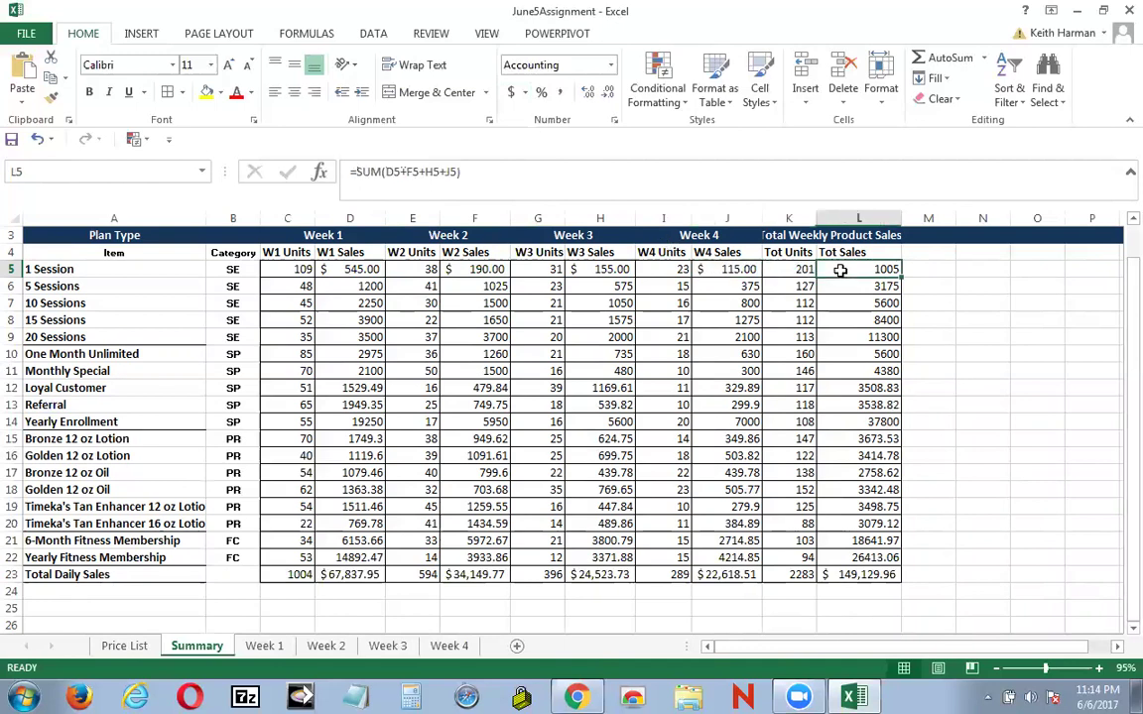
left_click(512, 92)
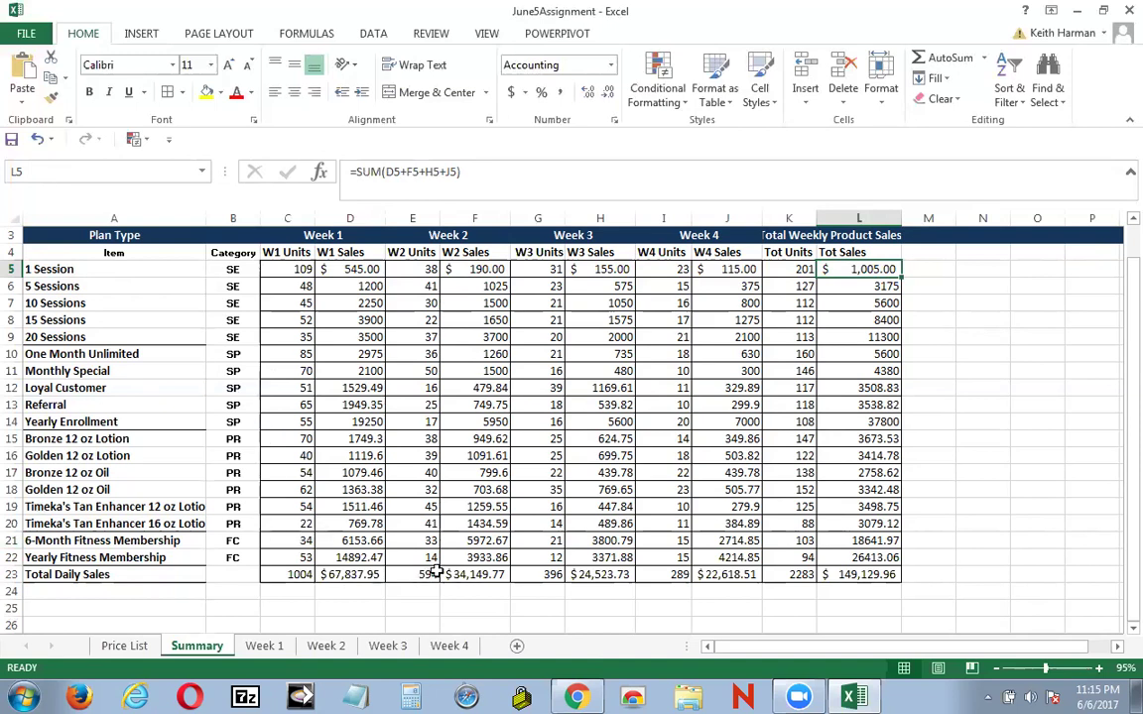
left_click(1041, 414)
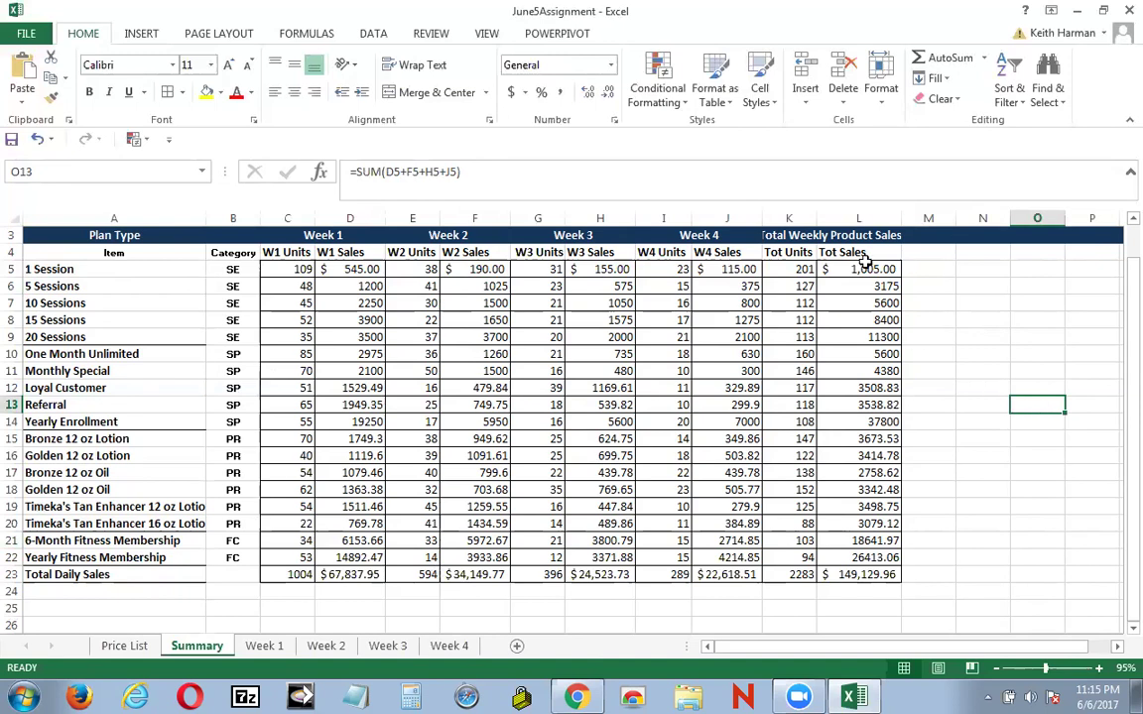
Step: Apply the green-yellow-red color scale as conditional formatting to the Tot Units values in K5:K22
left_click(799, 269)
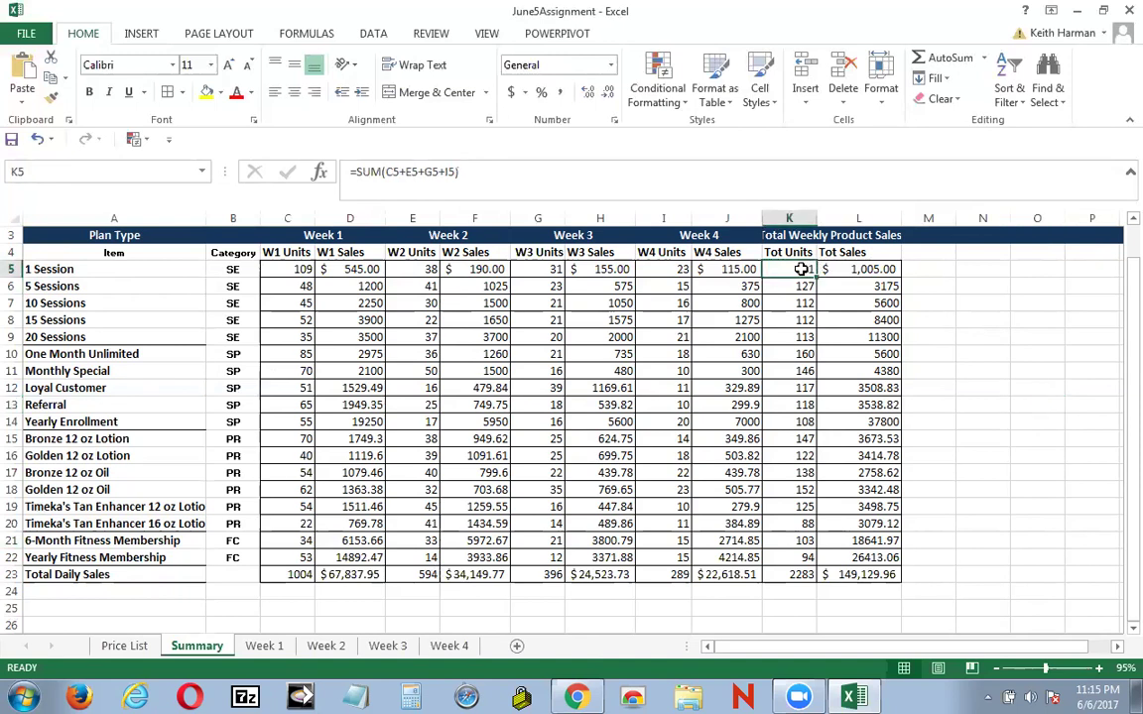
left_click_drag(799, 269, 784, 551)
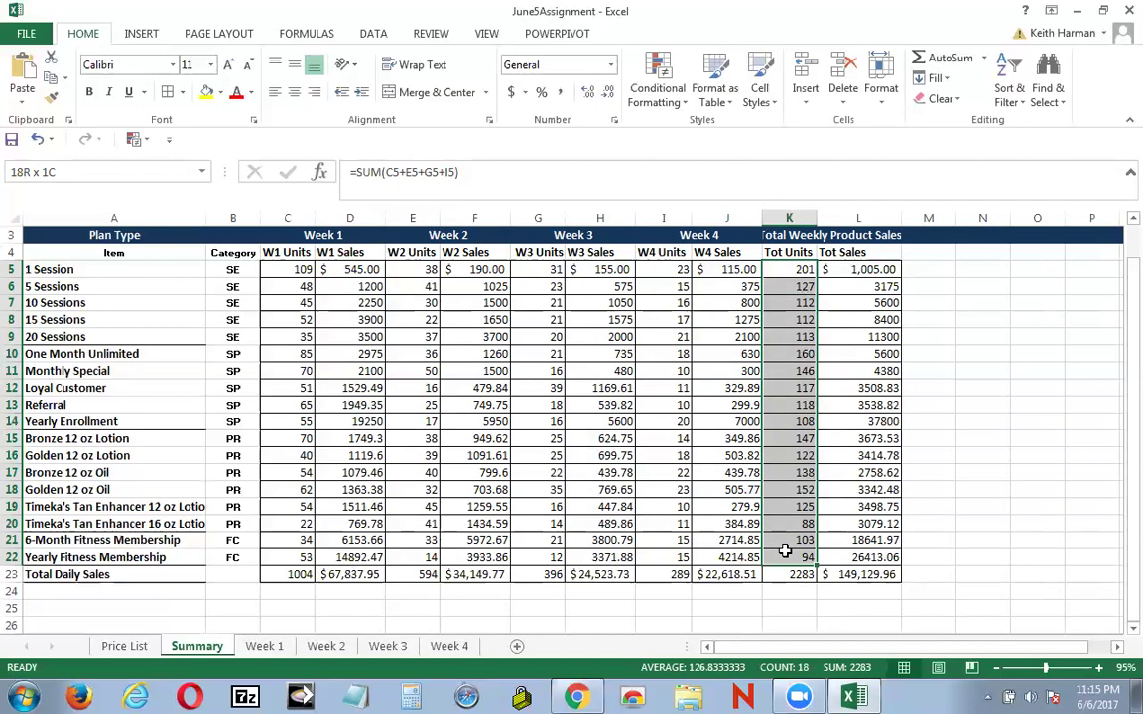
left_click_drag(785, 551, 785, 553)
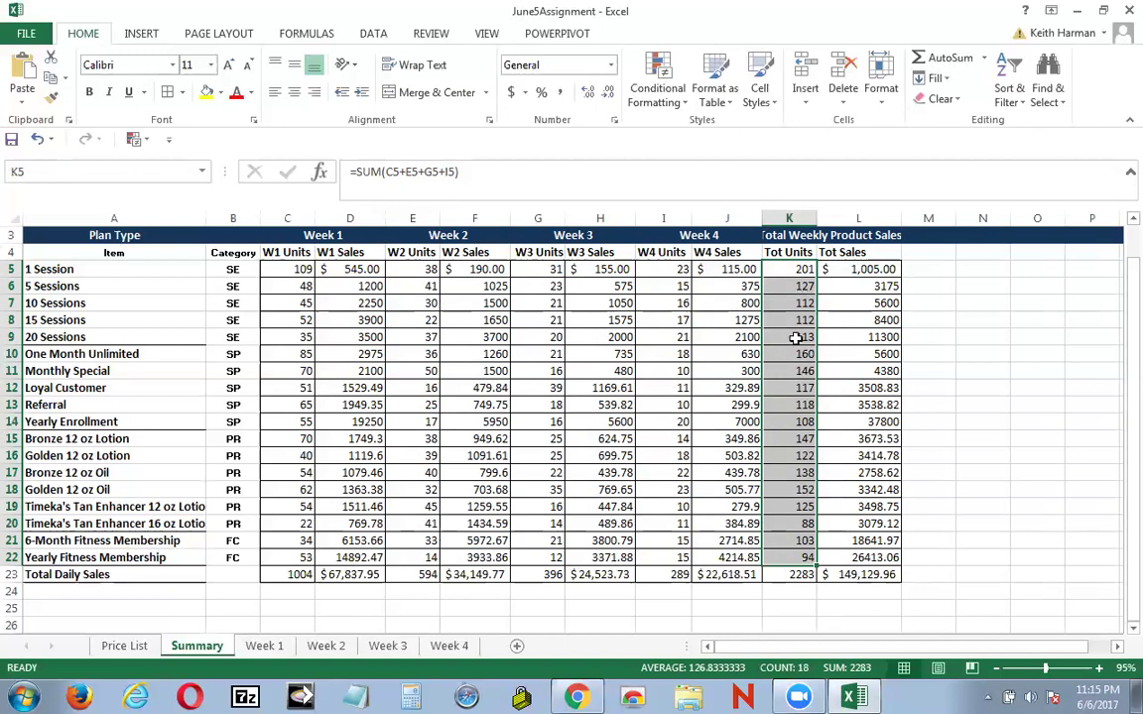
left_click(684, 107)
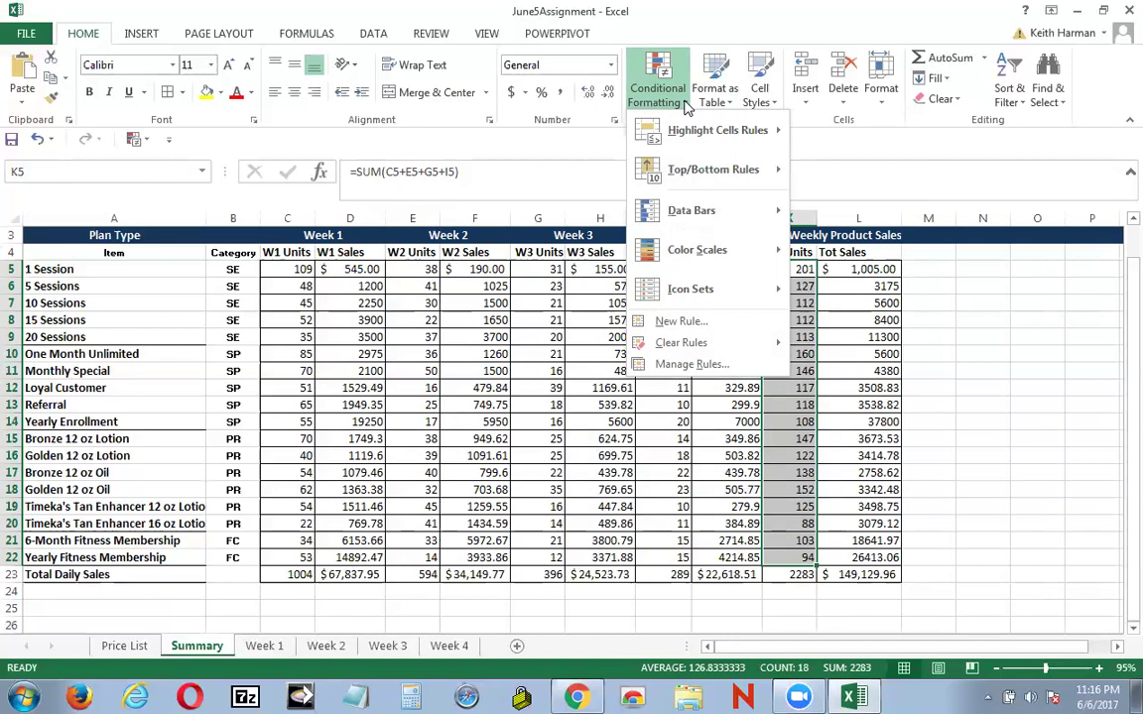
mouse_move(680, 250)
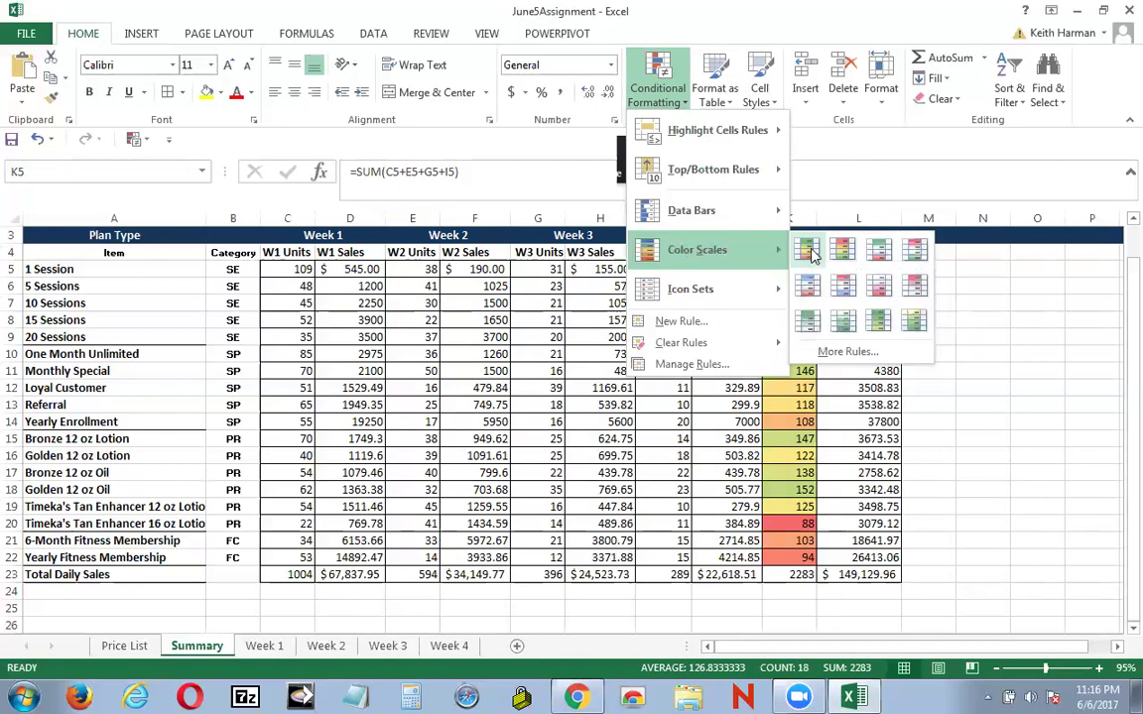
left_click(808, 251)
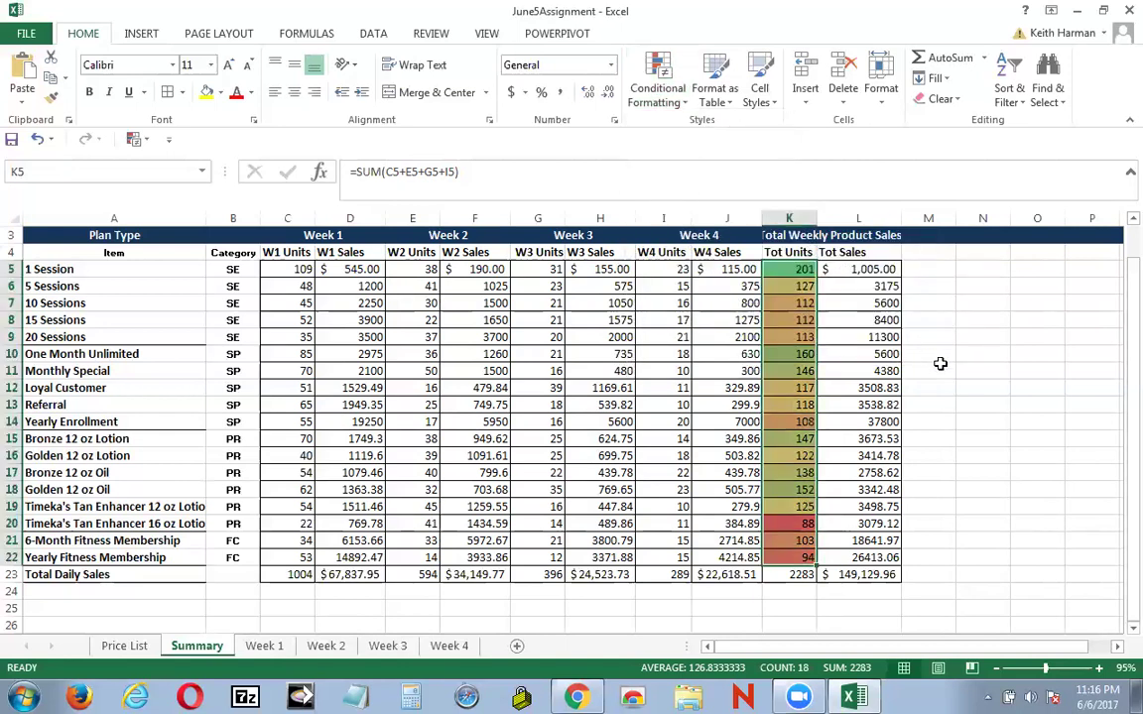
left_click(942, 368)
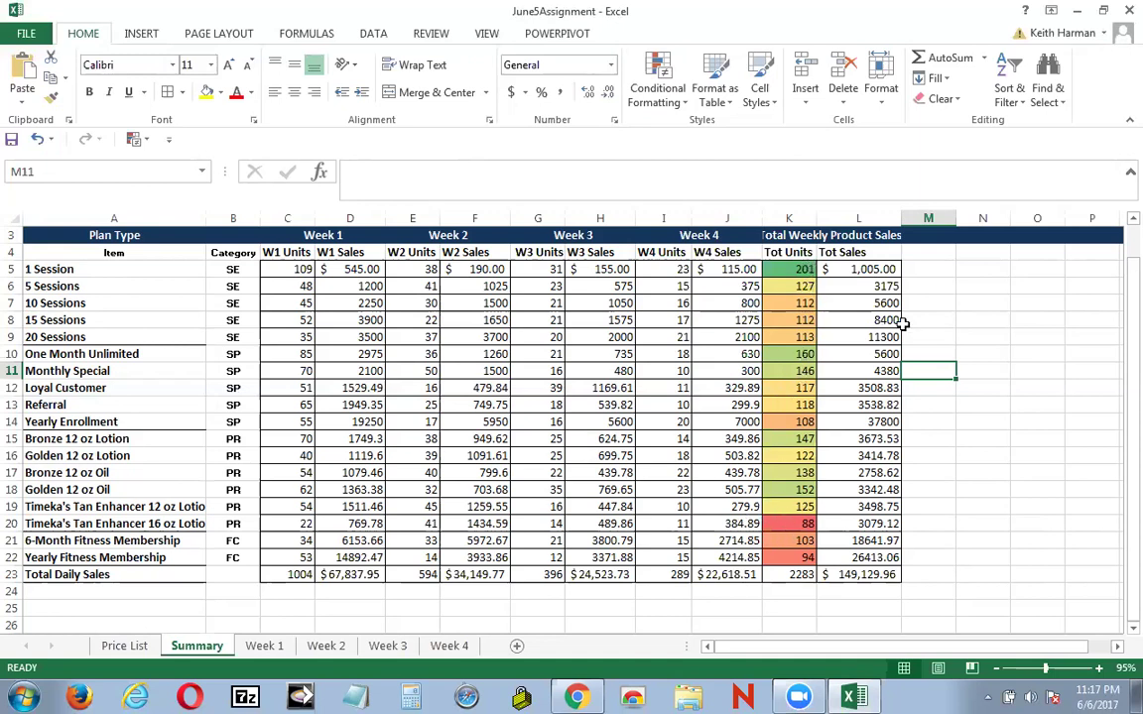
key("Right")
key("Up")
key("Up")
key("Up")
key("Up")
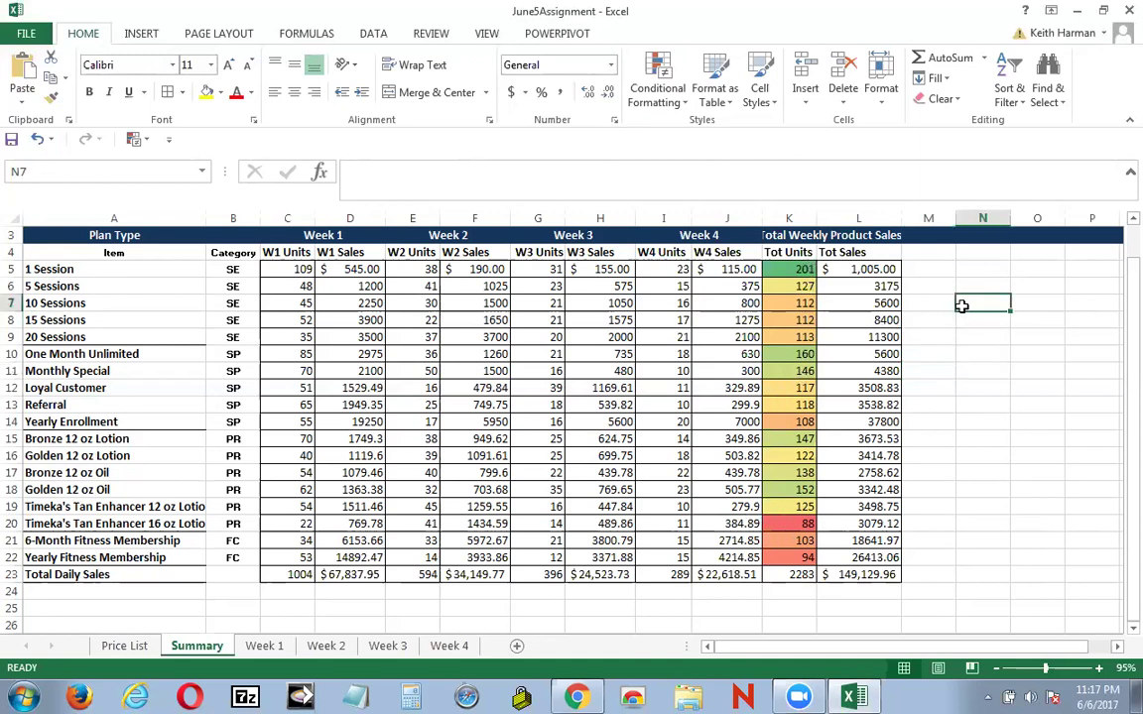
Step: Apply the green-yellow-red color scale as conditional formatting to the Tot Sales values in L5:L22
left_click(861, 273)
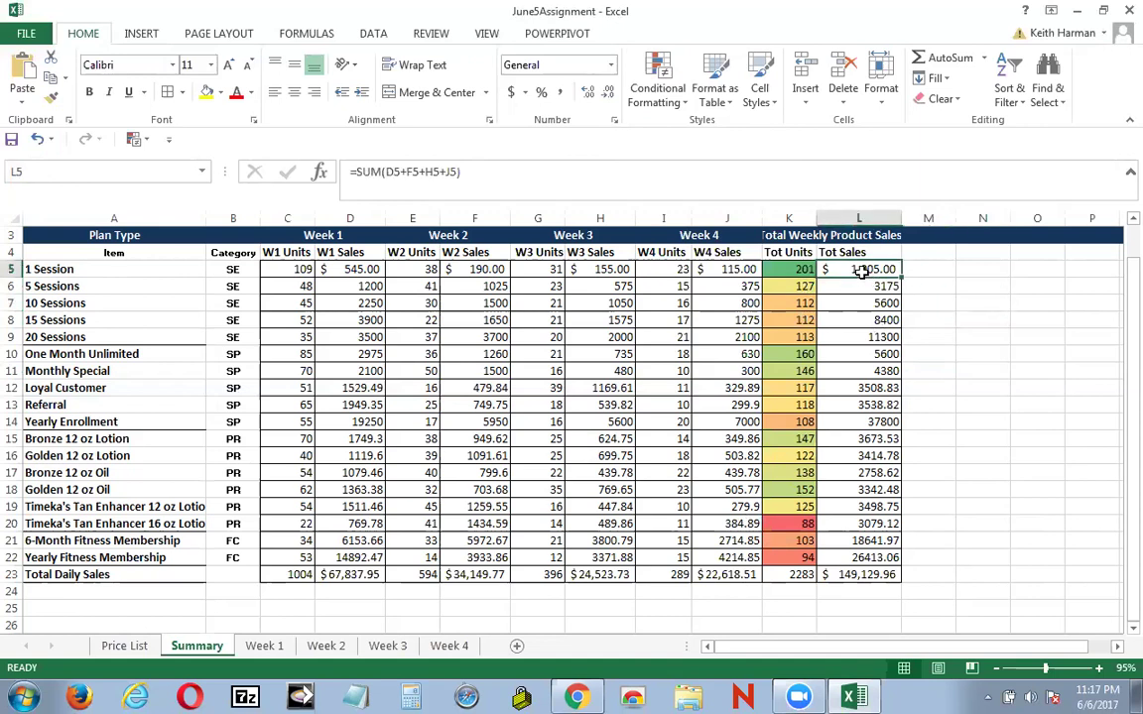
left_click_drag(861, 273, 864, 557)
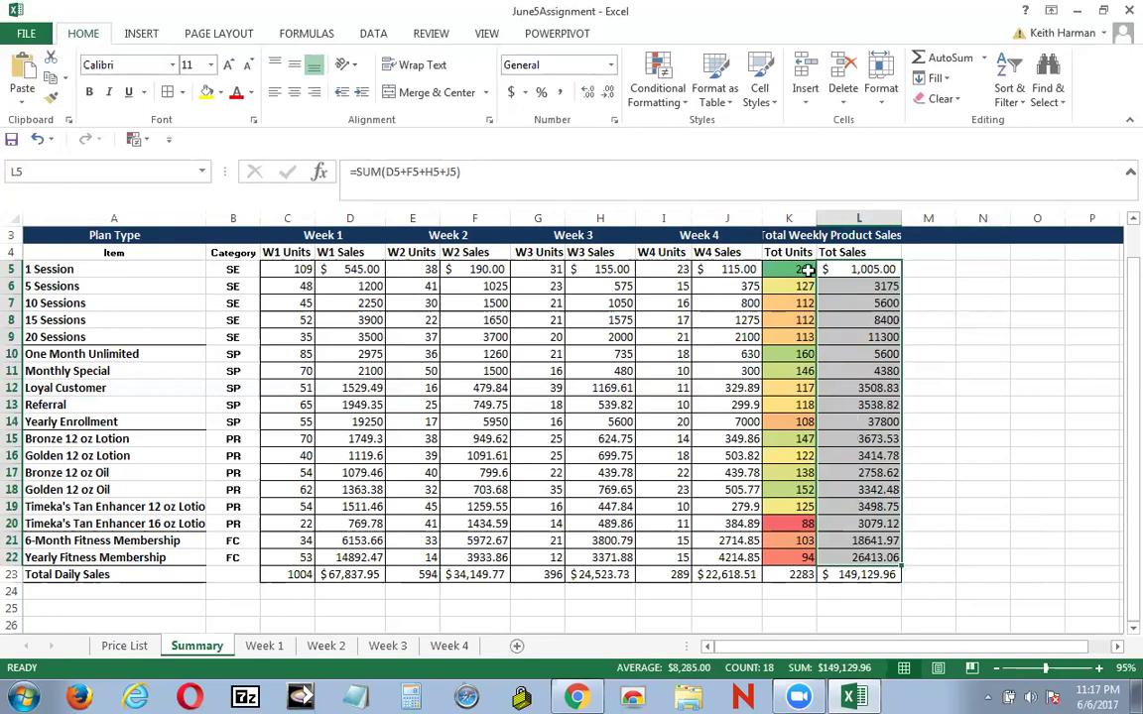
left_click(684, 105)
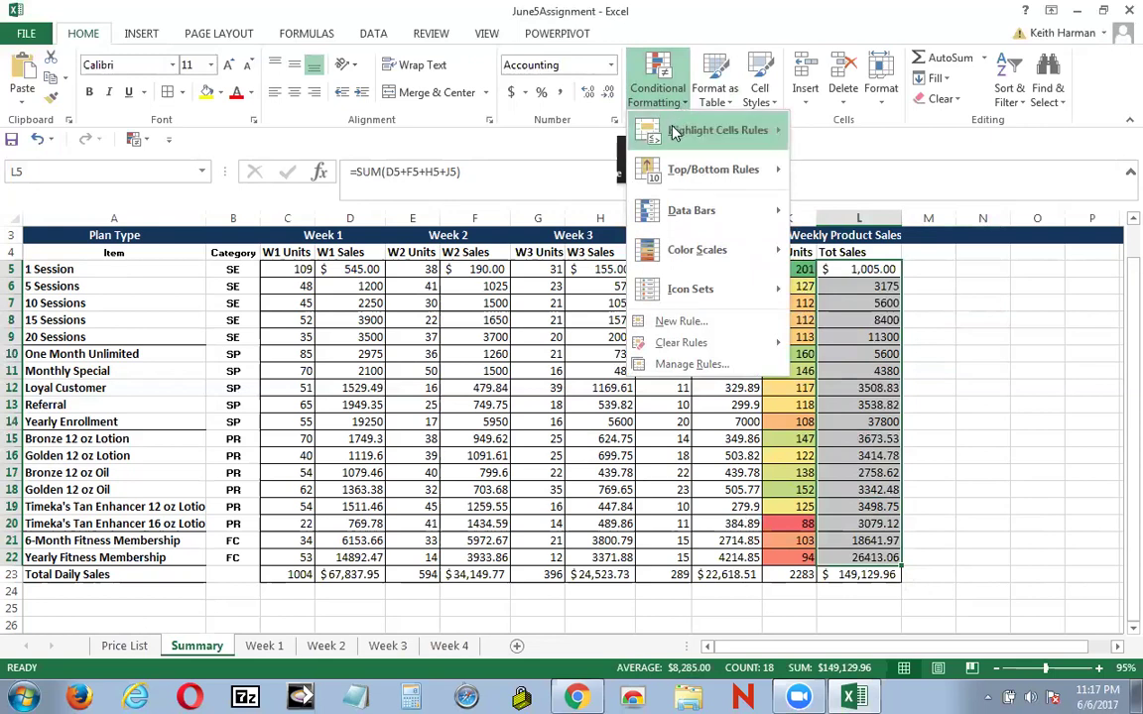
mouse_move(671, 249)
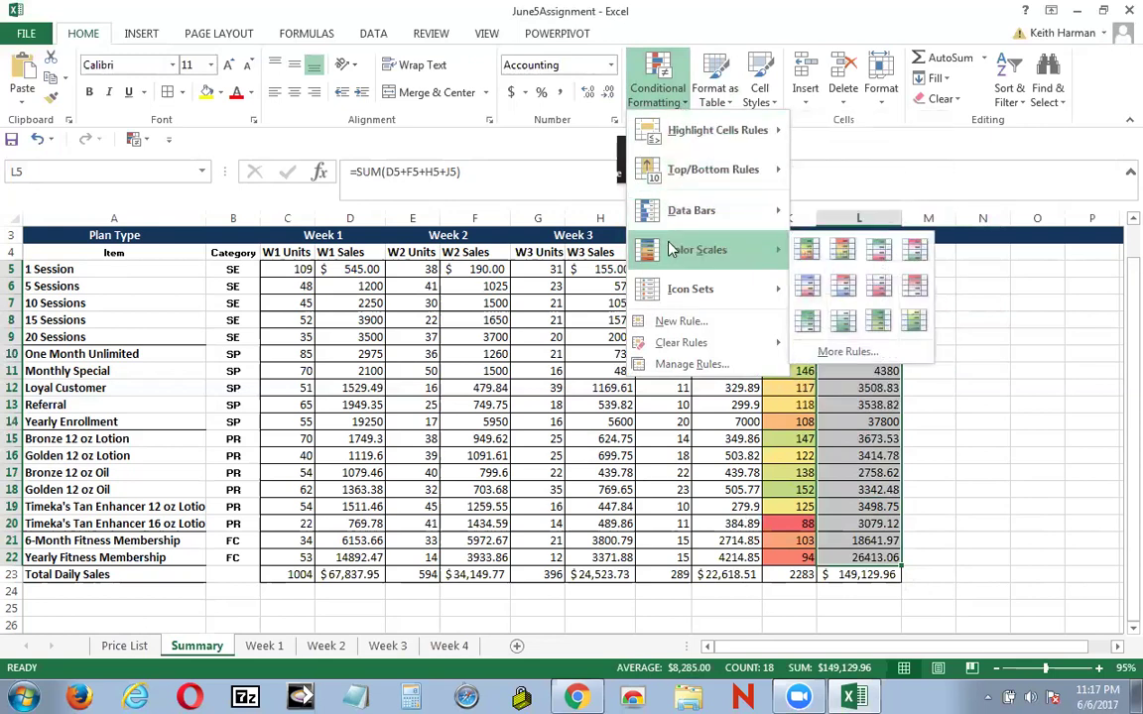
left_click(809, 250)
left_click(964, 323)
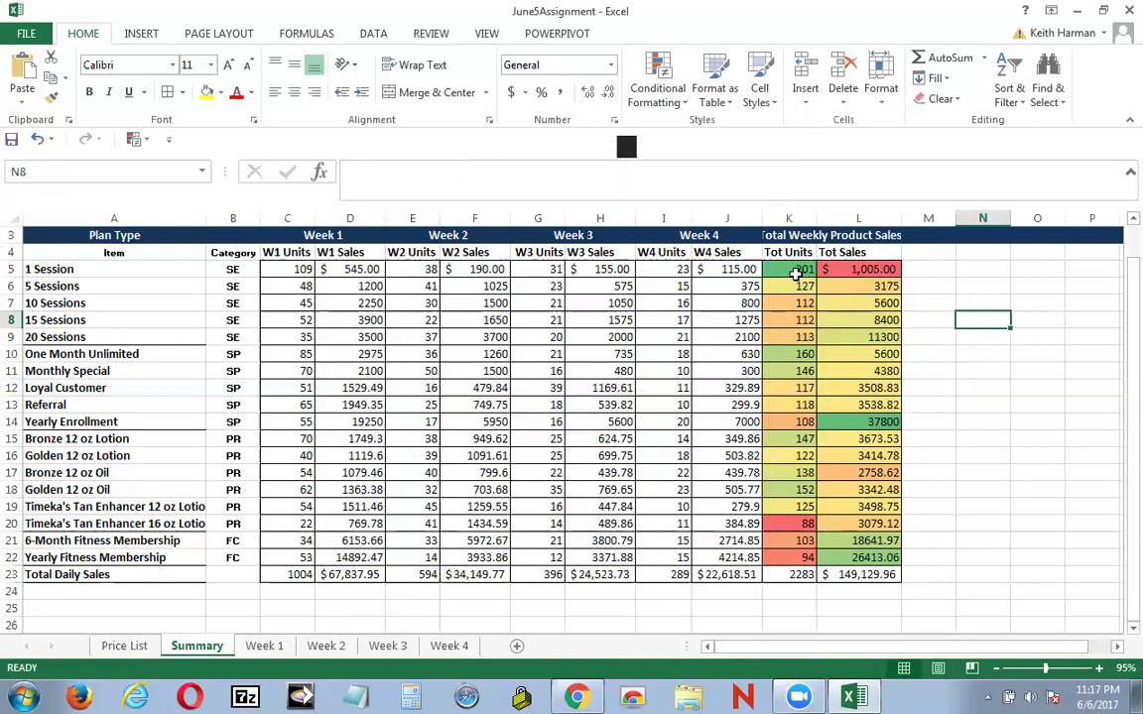
left_click(796, 275)
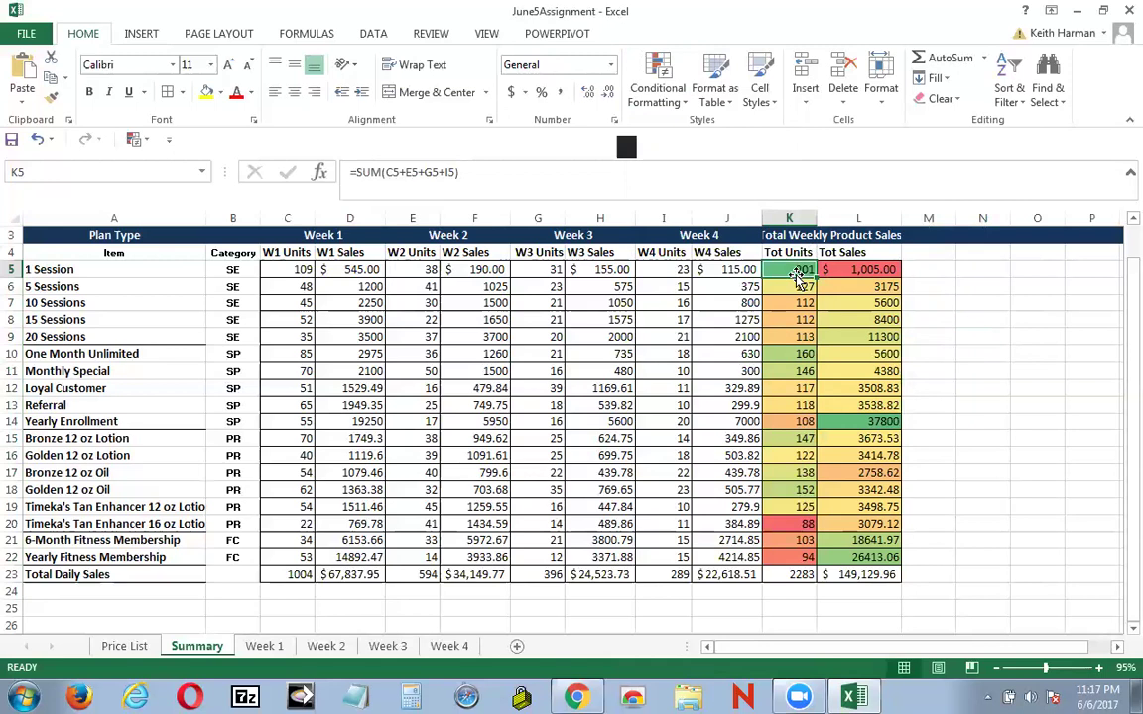
left_click(854, 270)
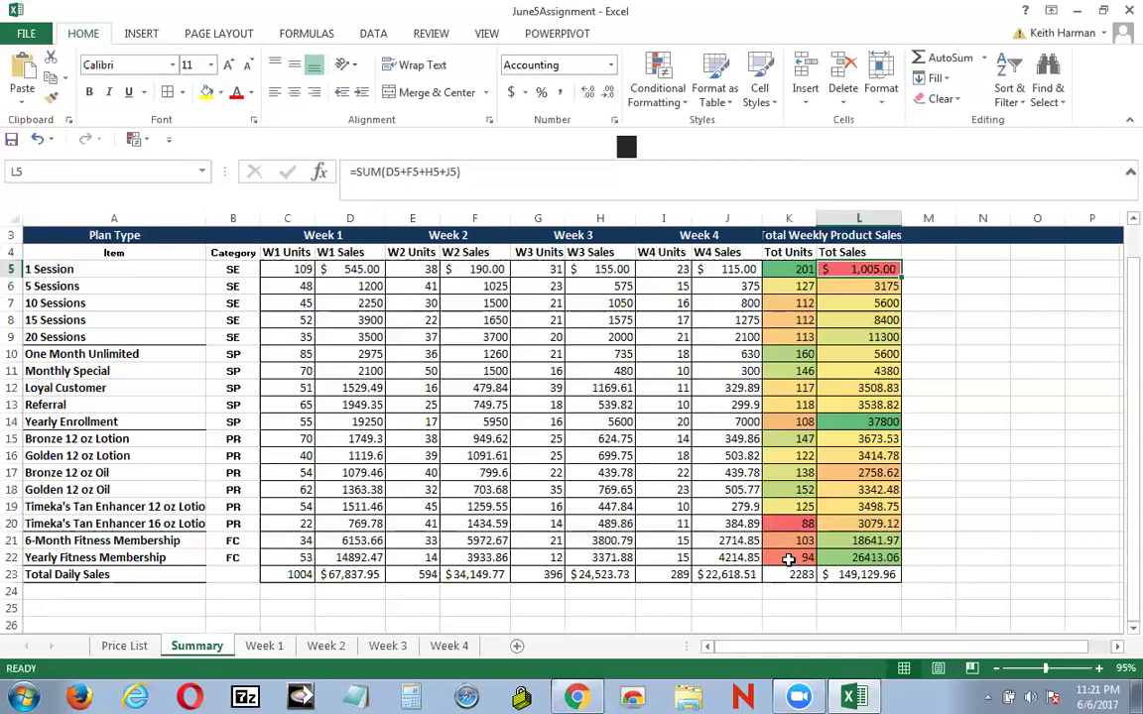
left_click(42, 254)
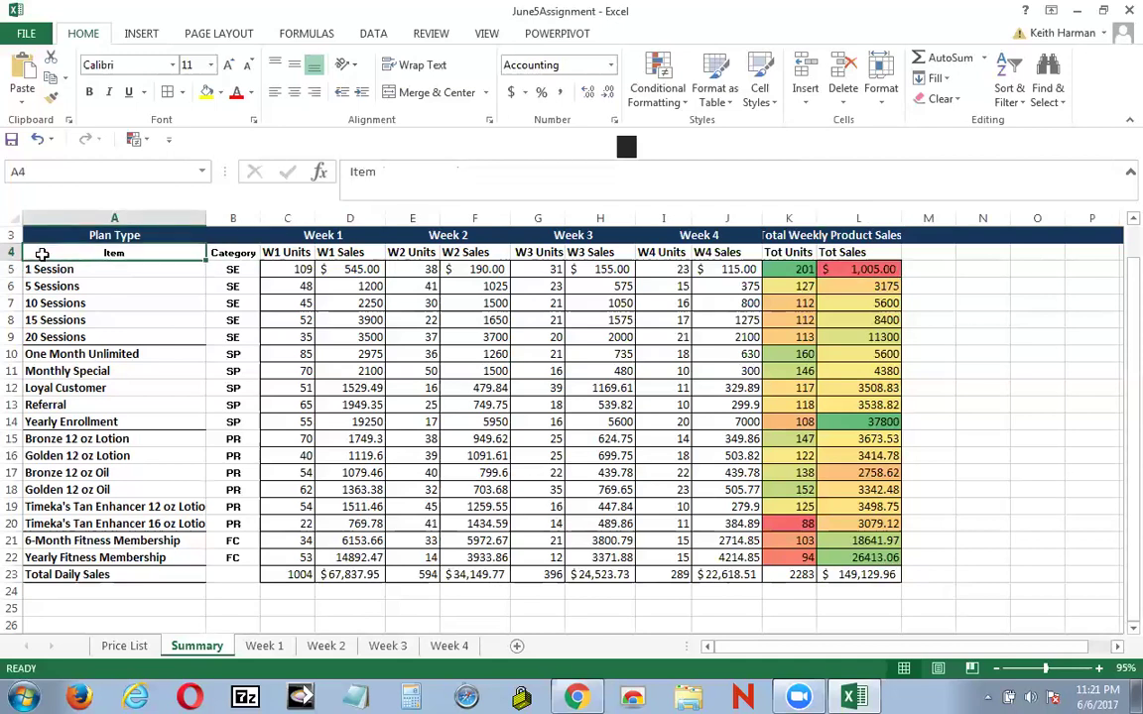
left_click(1017, 304)
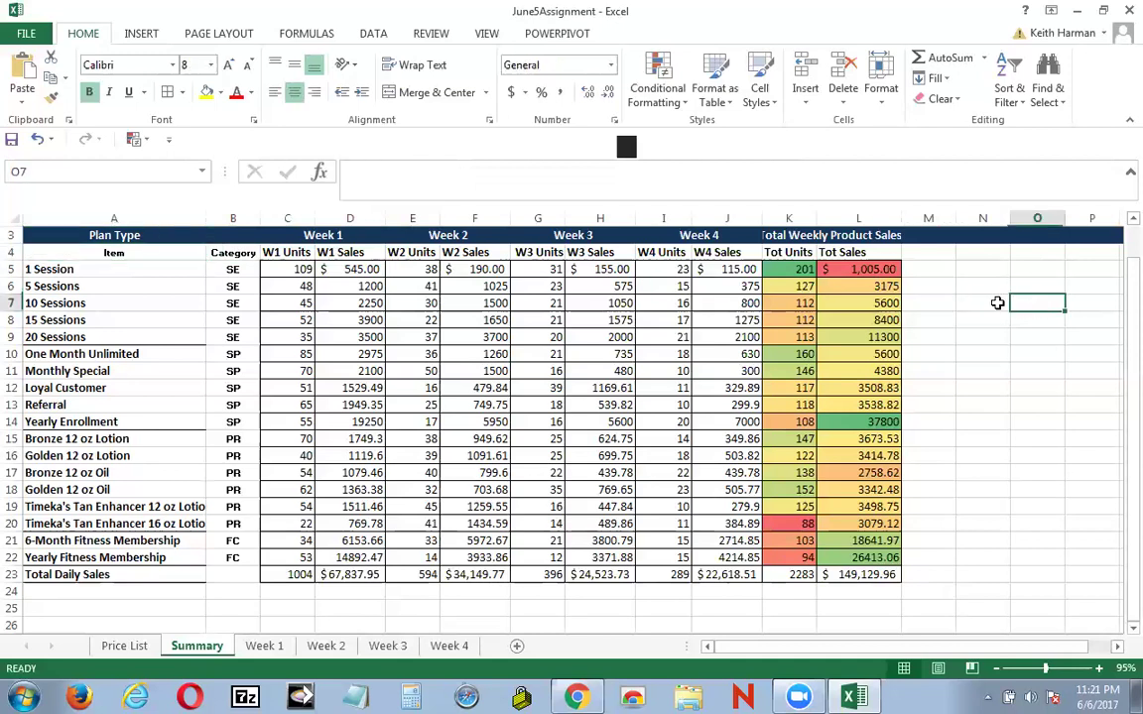
Step: Clear the conditional formatting rules from the Tot Units and Tot Sales values in K5:L22
left_click_drag(793, 266, 819, 554)
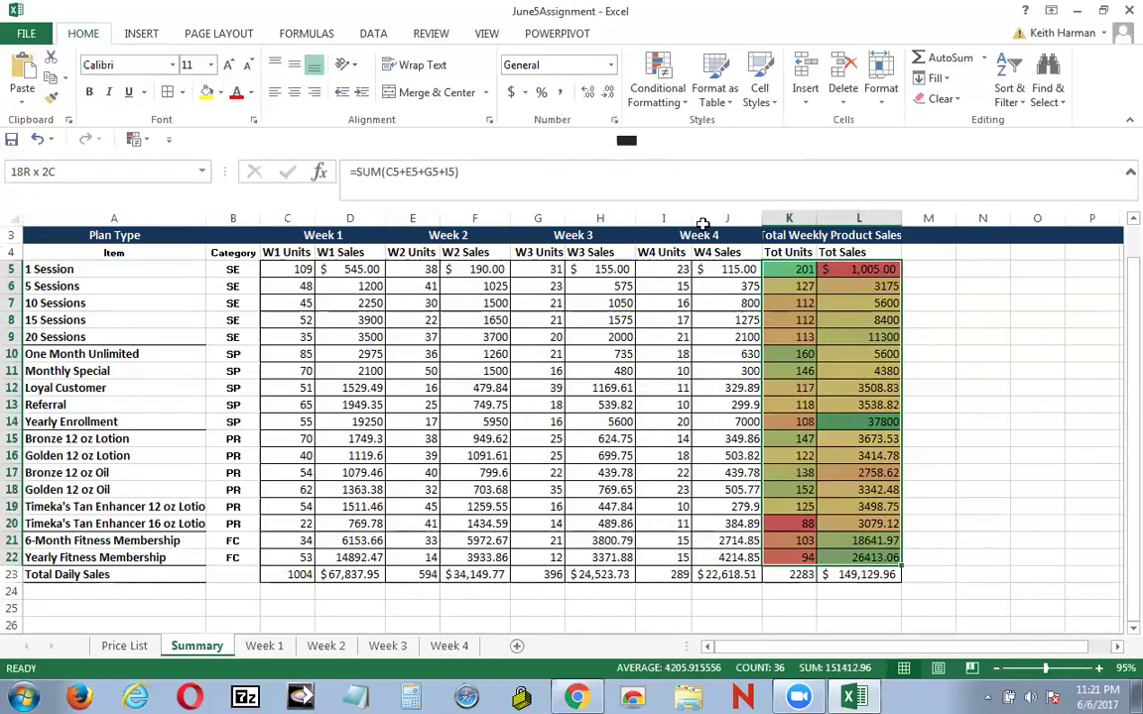
left_click(656, 88)
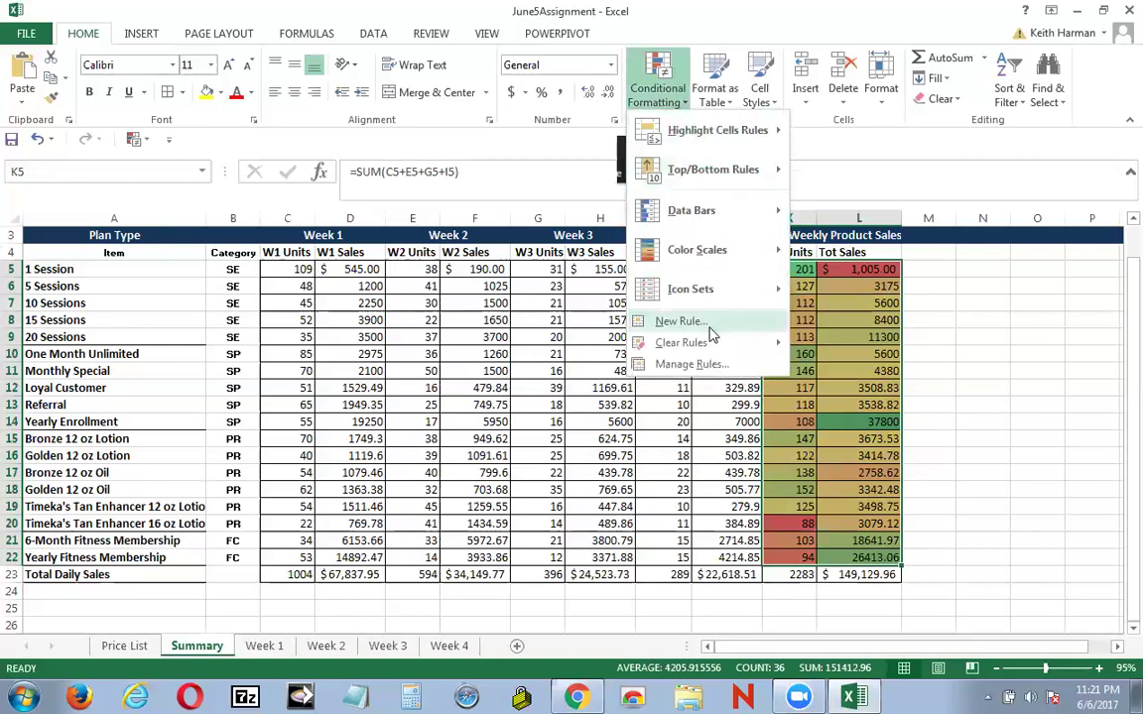
mouse_move(714, 344)
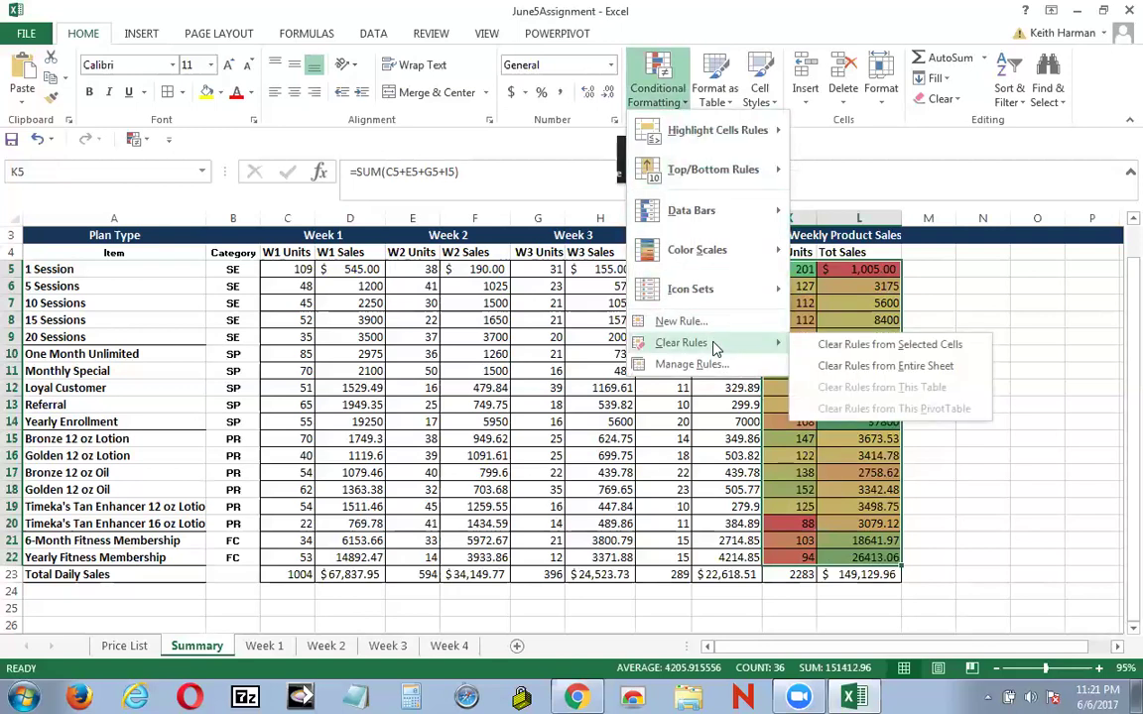
left_click(827, 339)
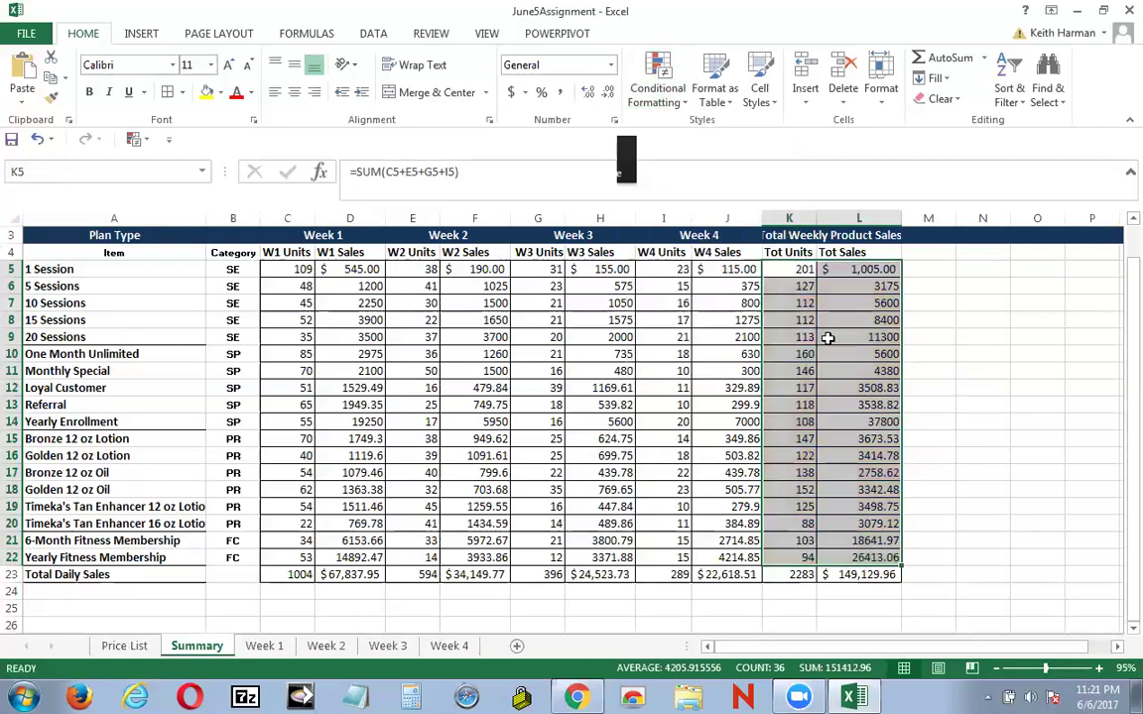
left_click(955, 402)
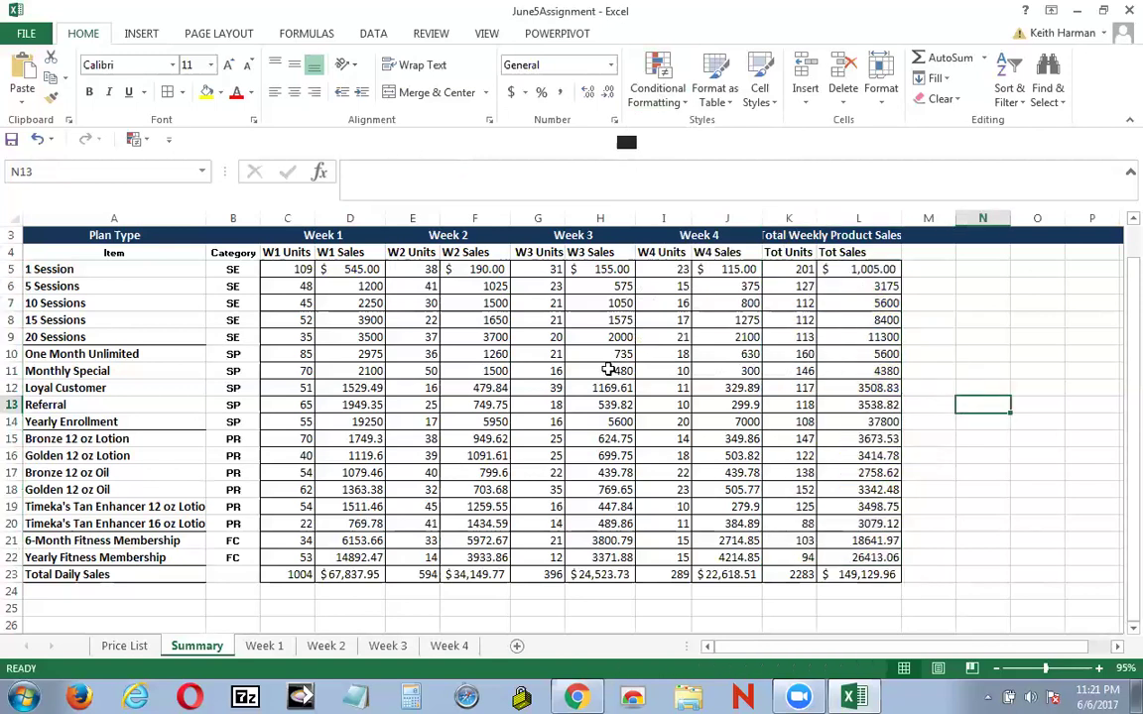
Step: Create a PivotTable on a new worksheet from the Summary range A4:L22, leaving out the Total Daily Sales row
left_click(59, 256)
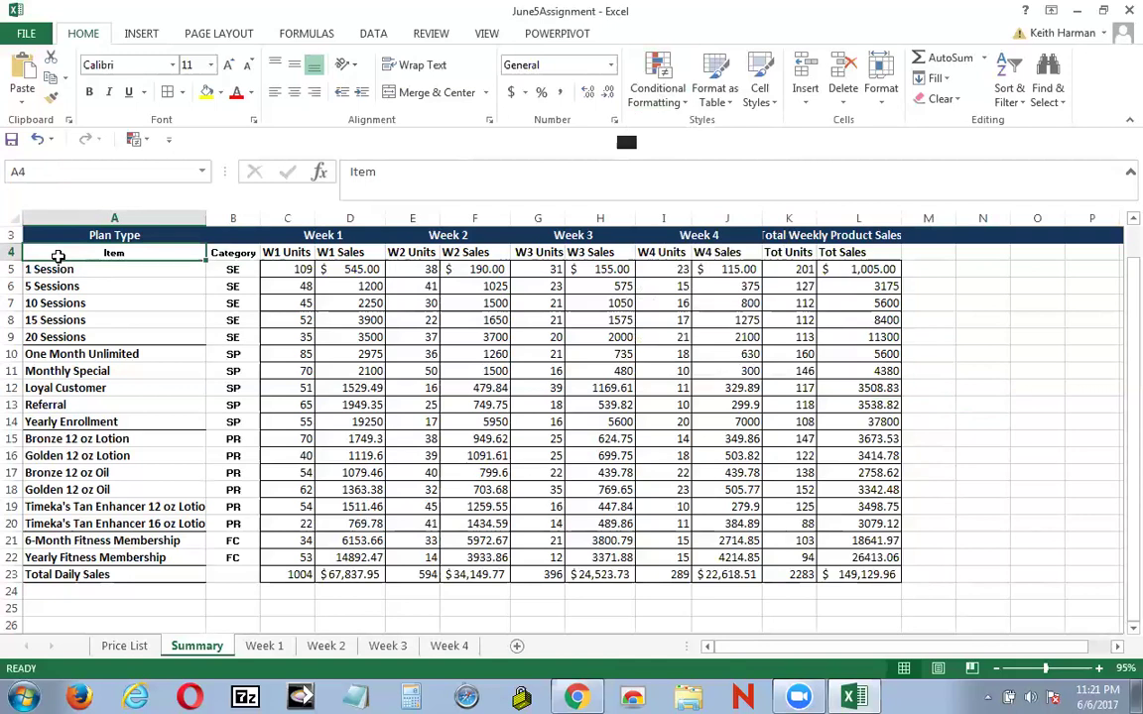
left_click_drag(59, 256, 823, 553)
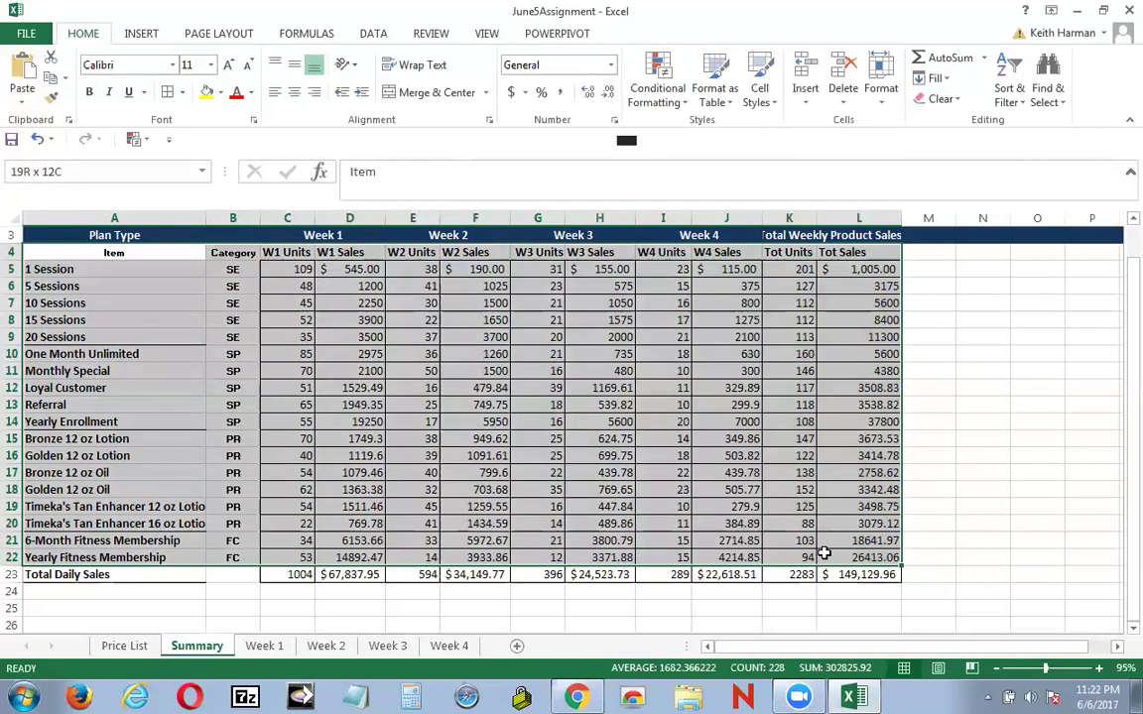
left_click_drag(824, 553, 822, 549)
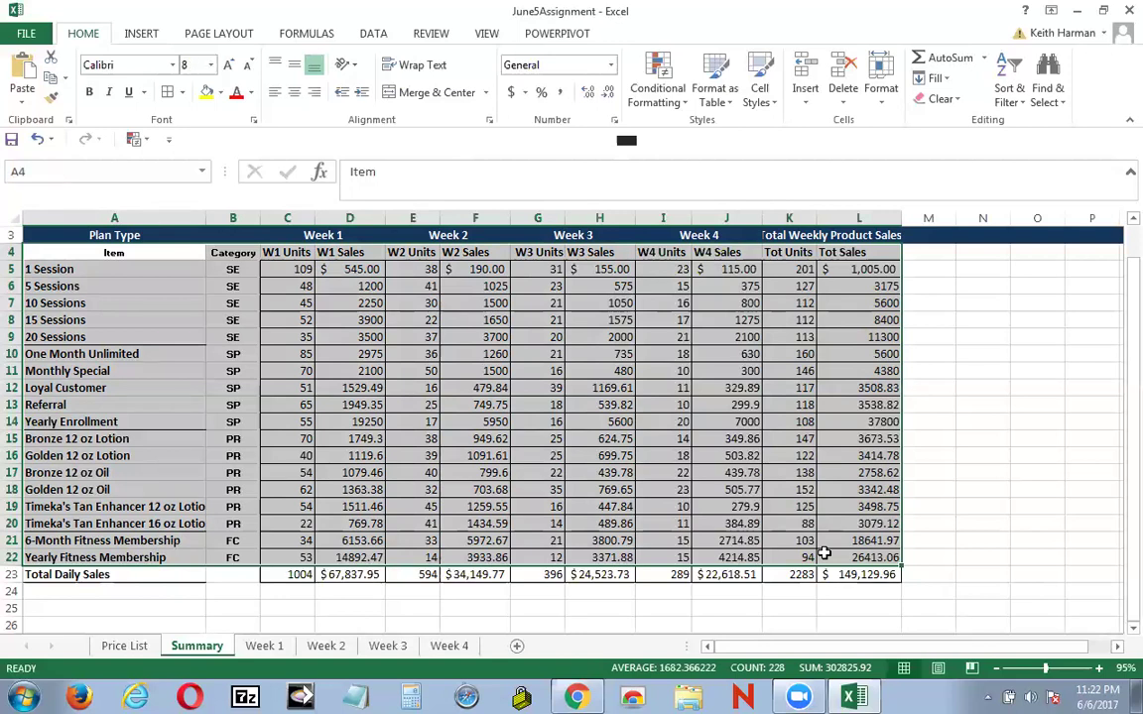
left_click(142, 38)
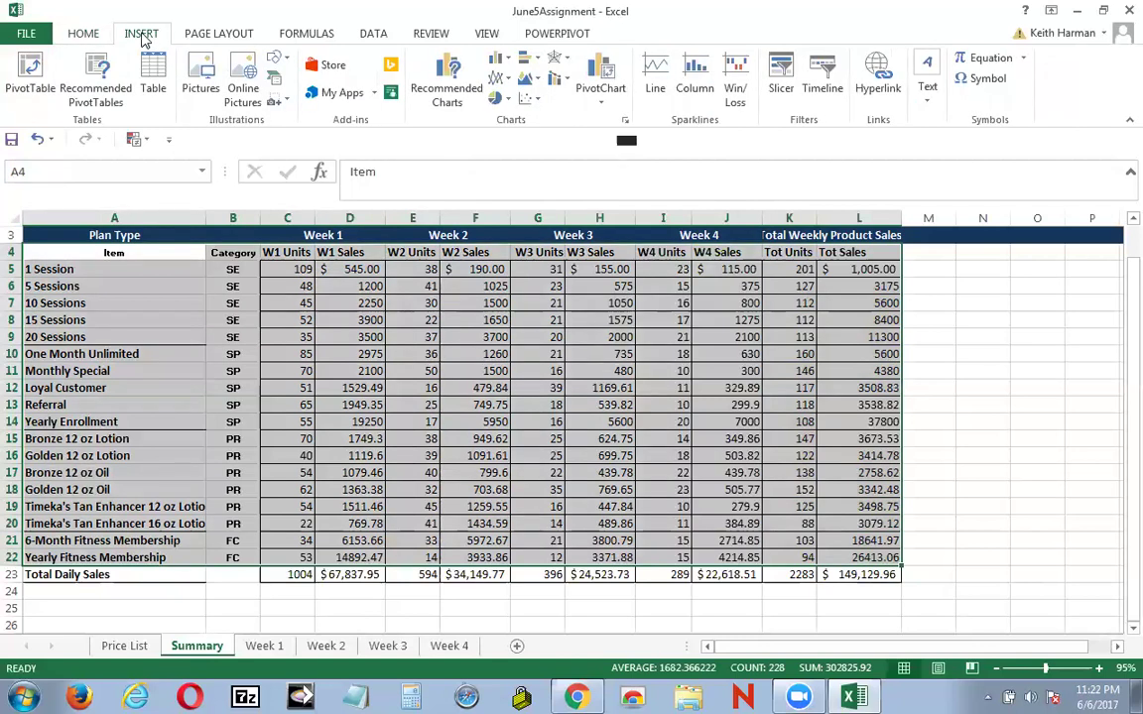
left_click(30, 79)
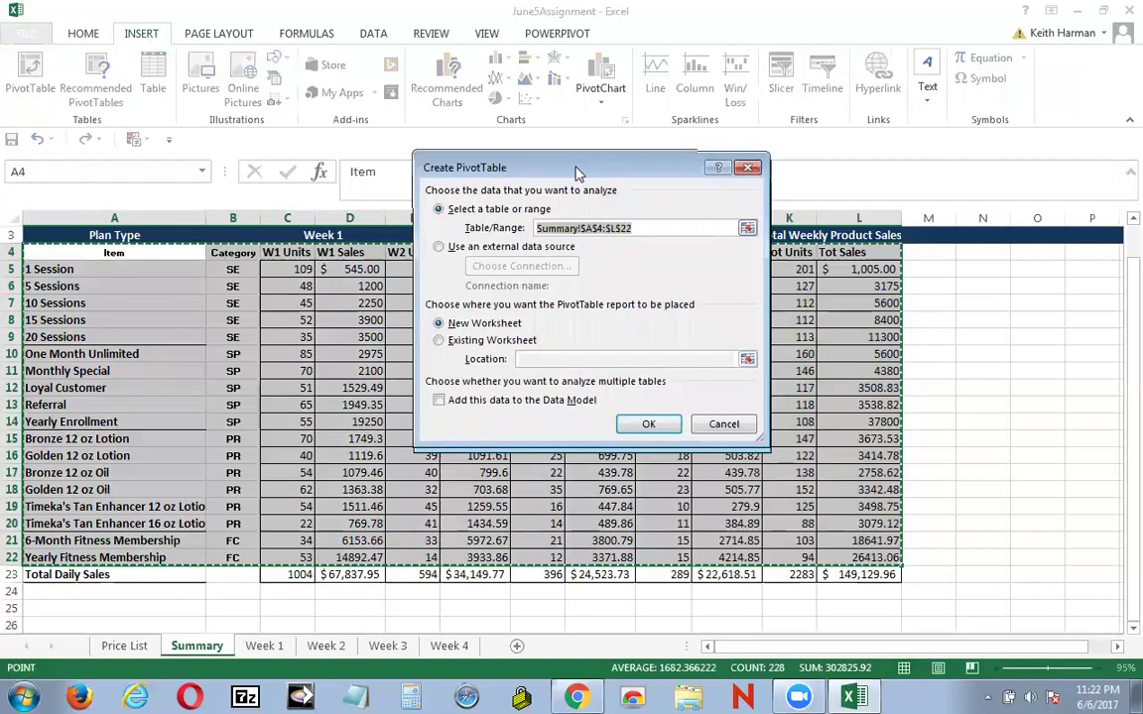
left_click_drag(579, 173, 565, 151)
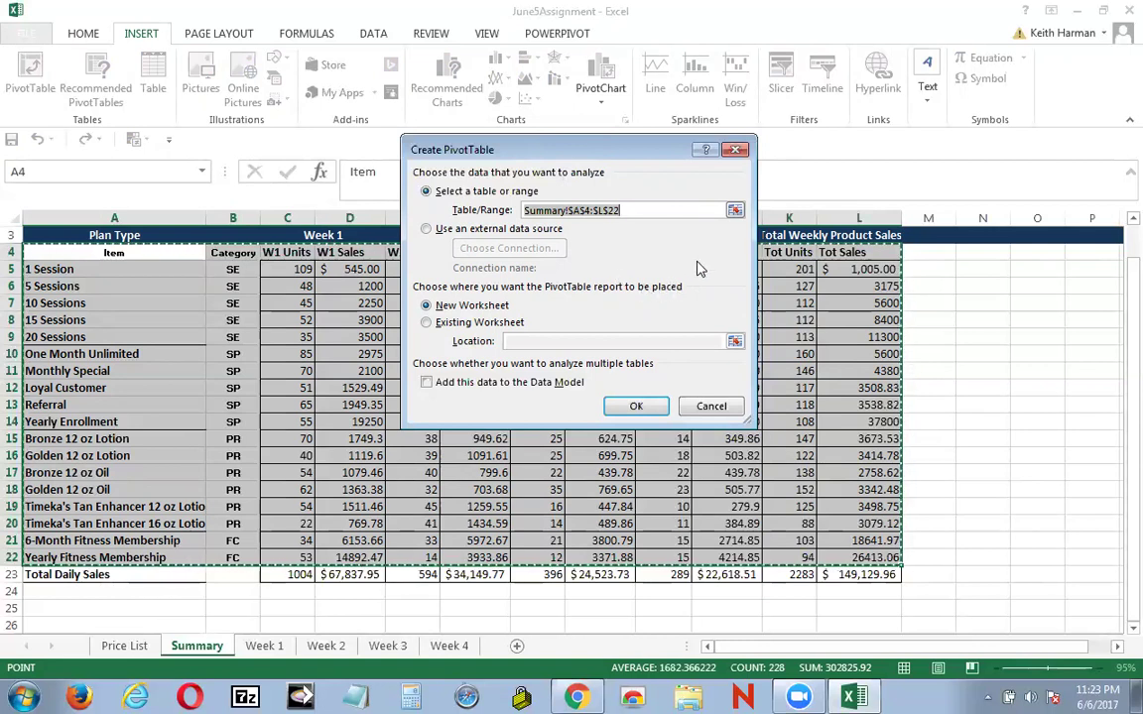
left_click(636, 408)
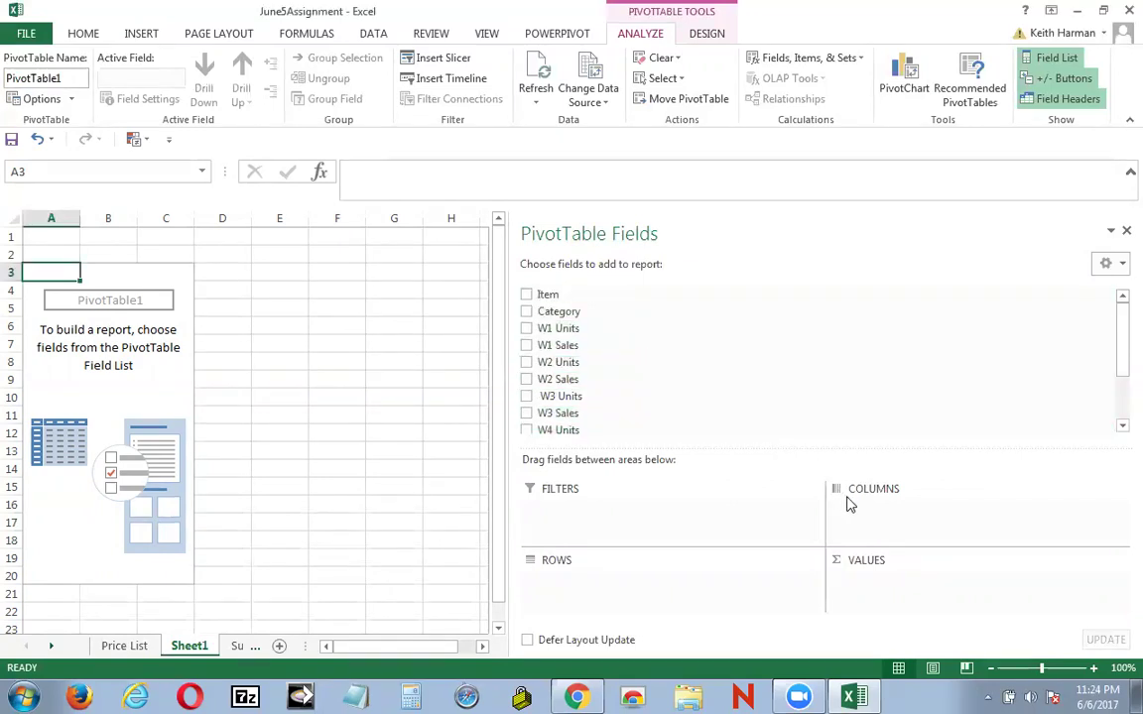
Step: Add the Item field to the PivotTable's rows
left_click(526, 295)
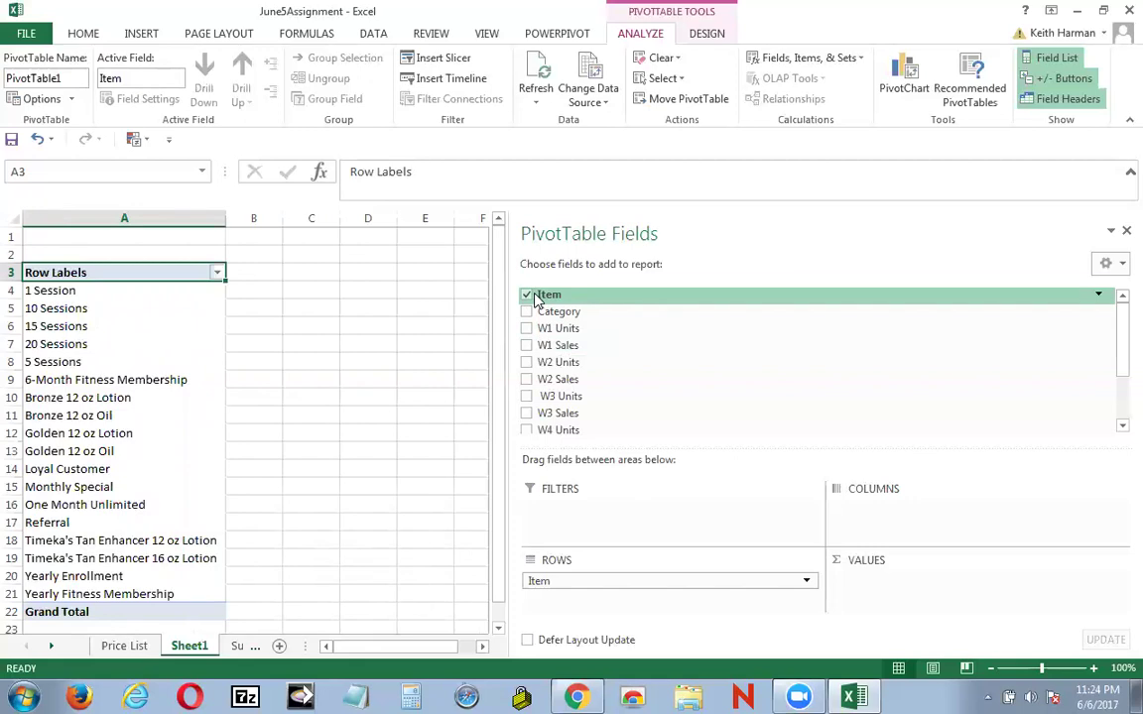
left_click_drag(536, 300, 565, 585)
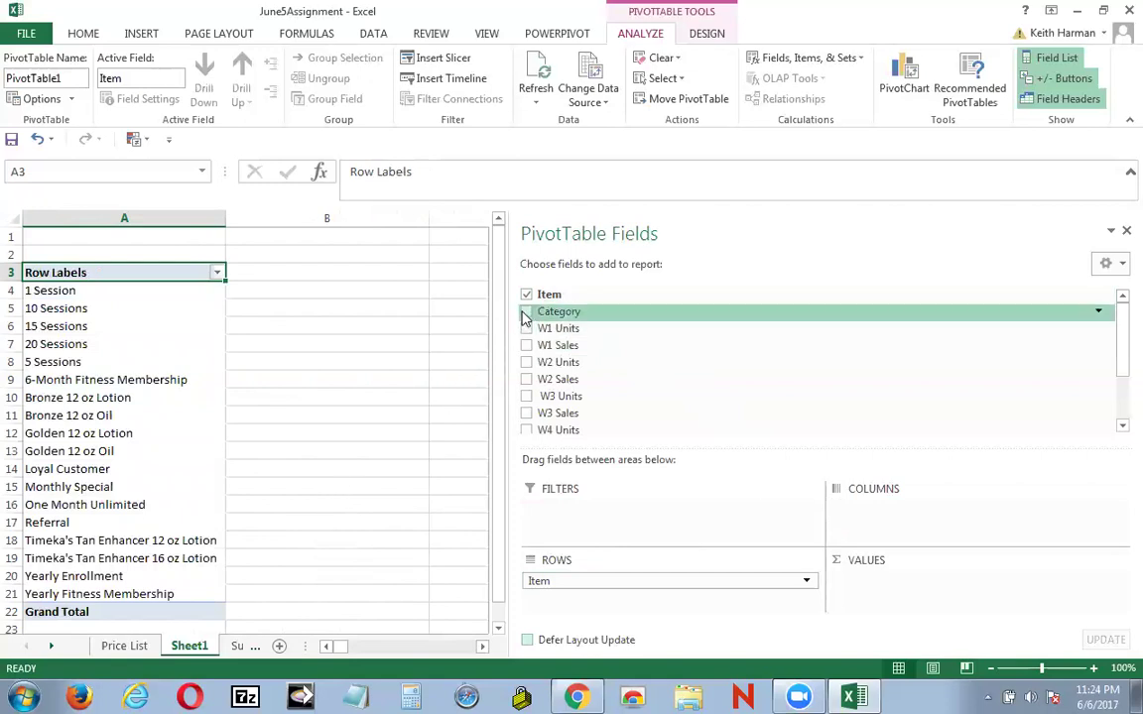
left_click_drag(533, 314, 848, 510)
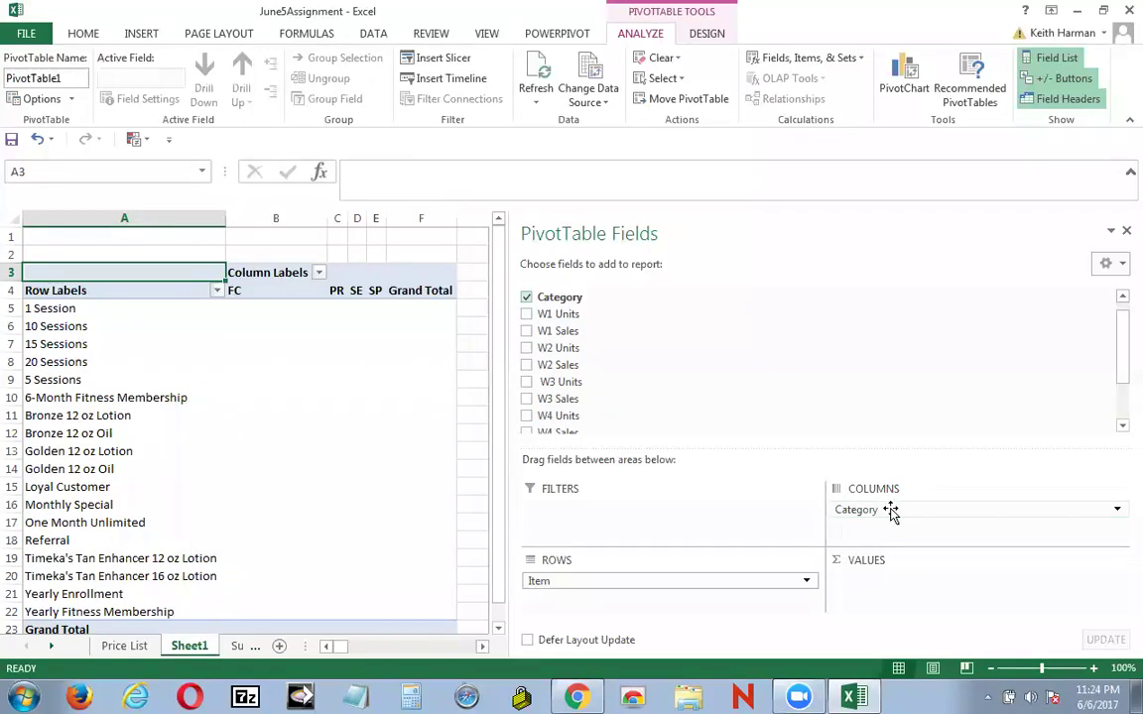
left_click(861, 518)
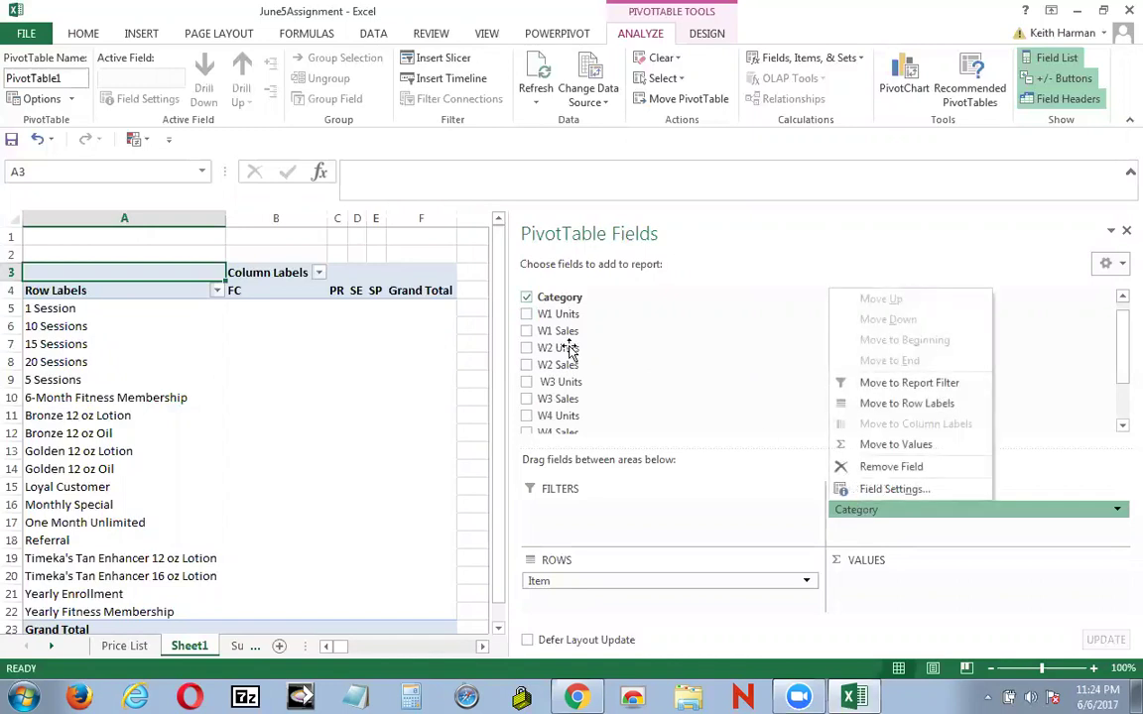
left_click(527, 298)
left_click(526, 297)
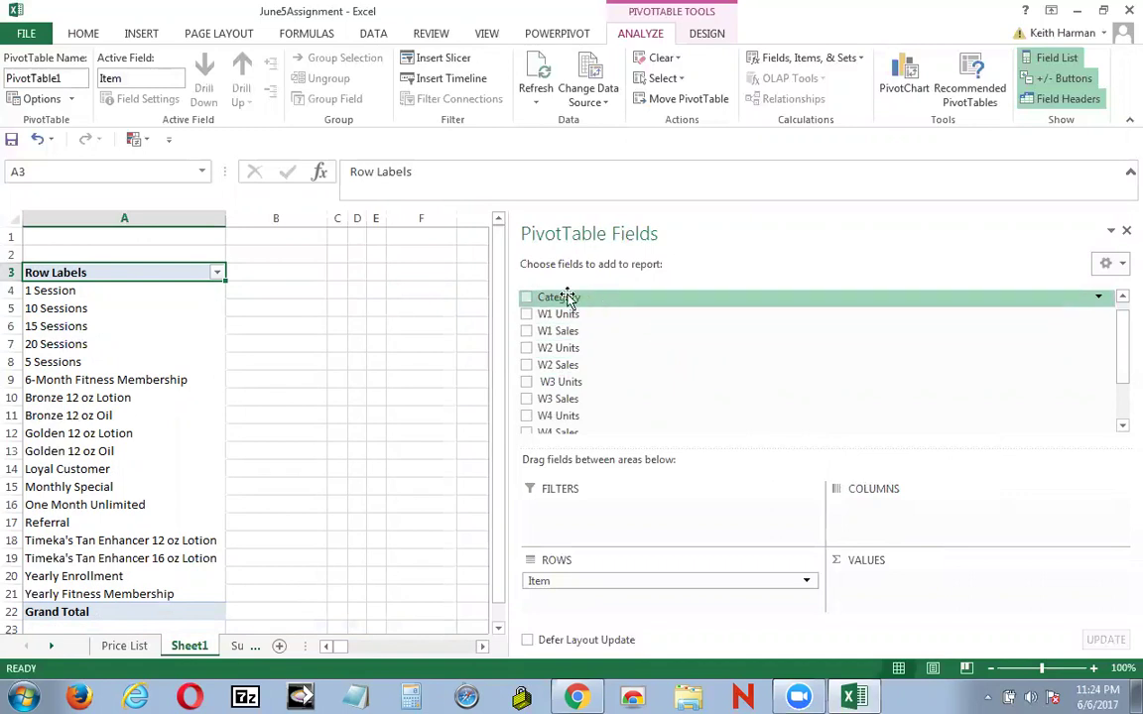
Step: Place Category in the PivotTable's columns and add W1 Units, W2 Units, W3 Units and W4 Units as summed values
left_click_drag(556, 310, 853, 508)
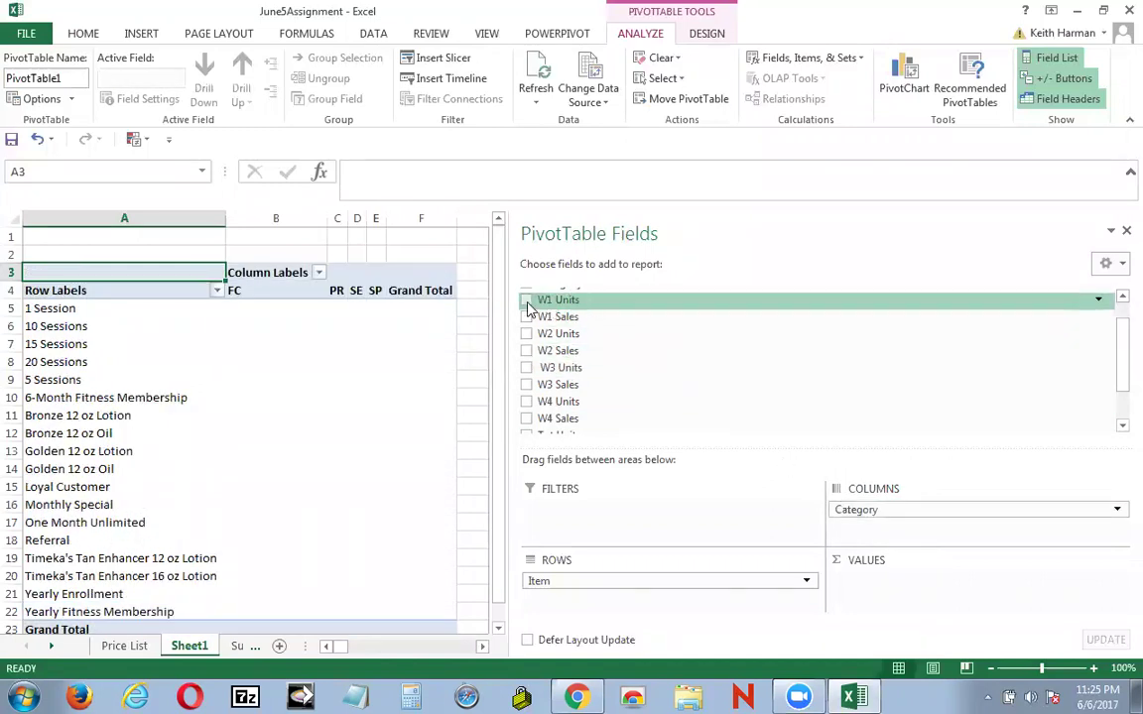
left_click_drag(530, 308, 863, 577)
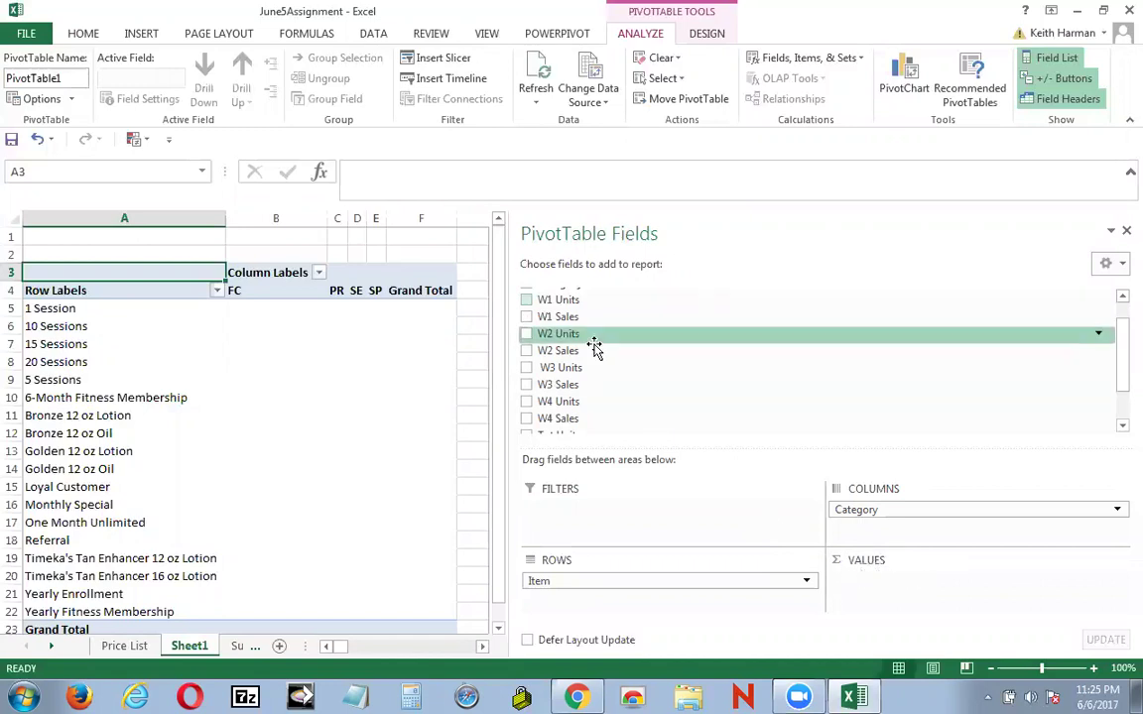
left_click(527, 303)
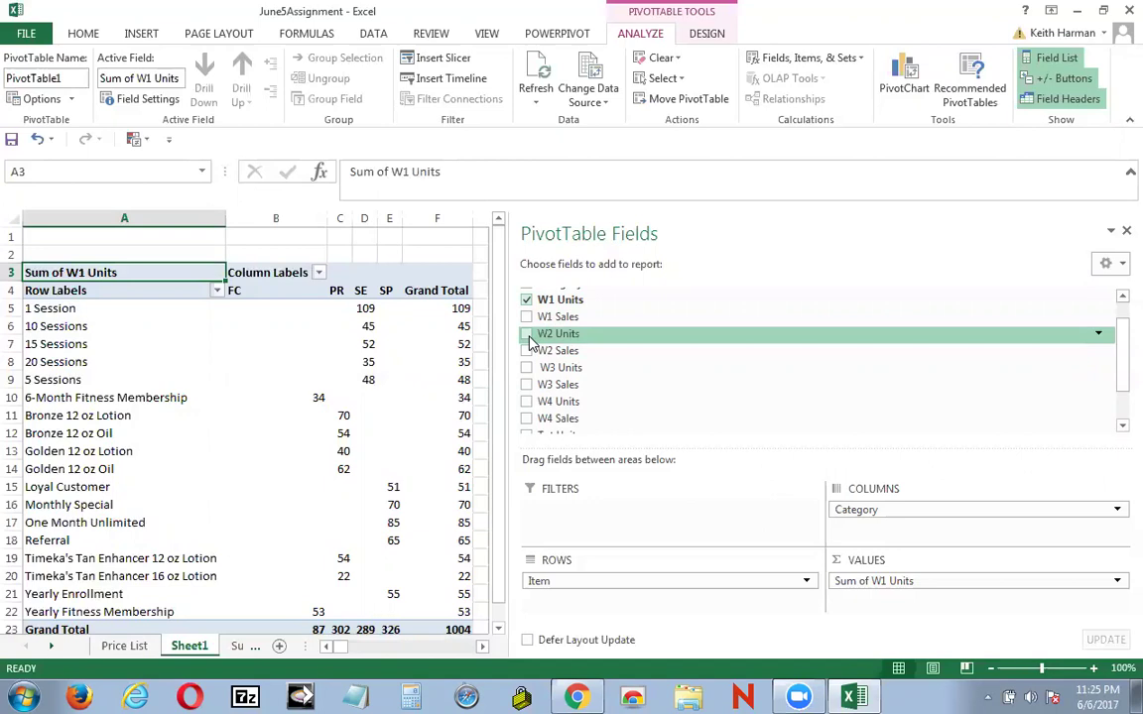
left_click(528, 336)
left_click(527, 369)
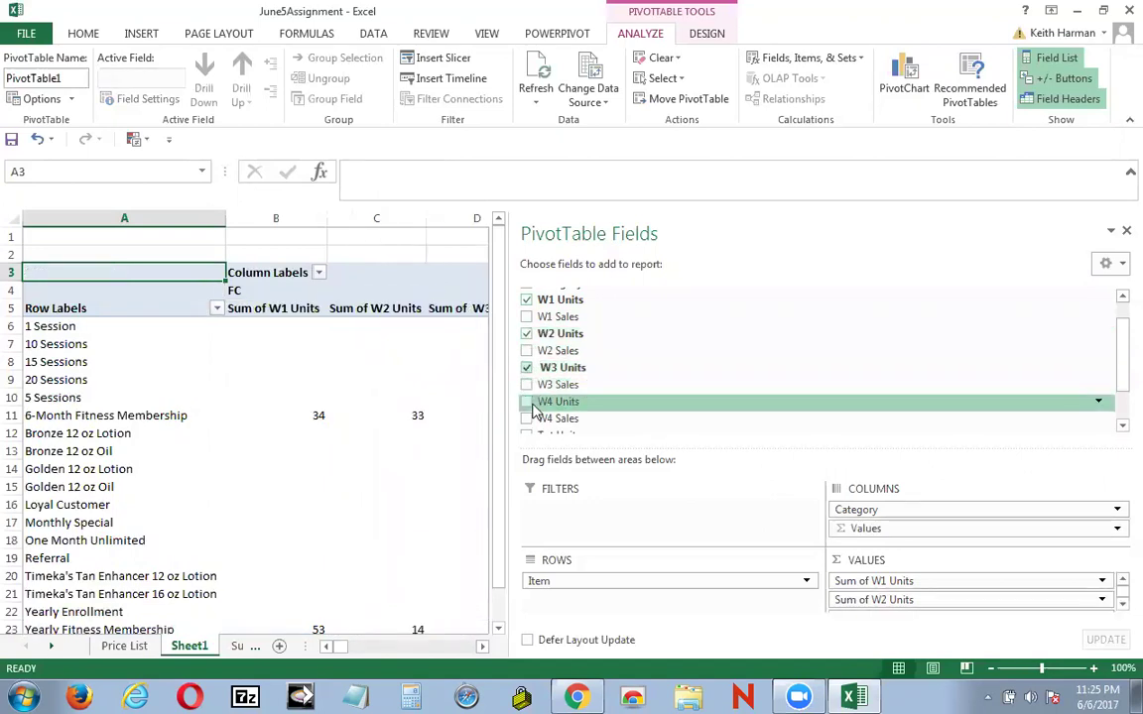
left_click(528, 403)
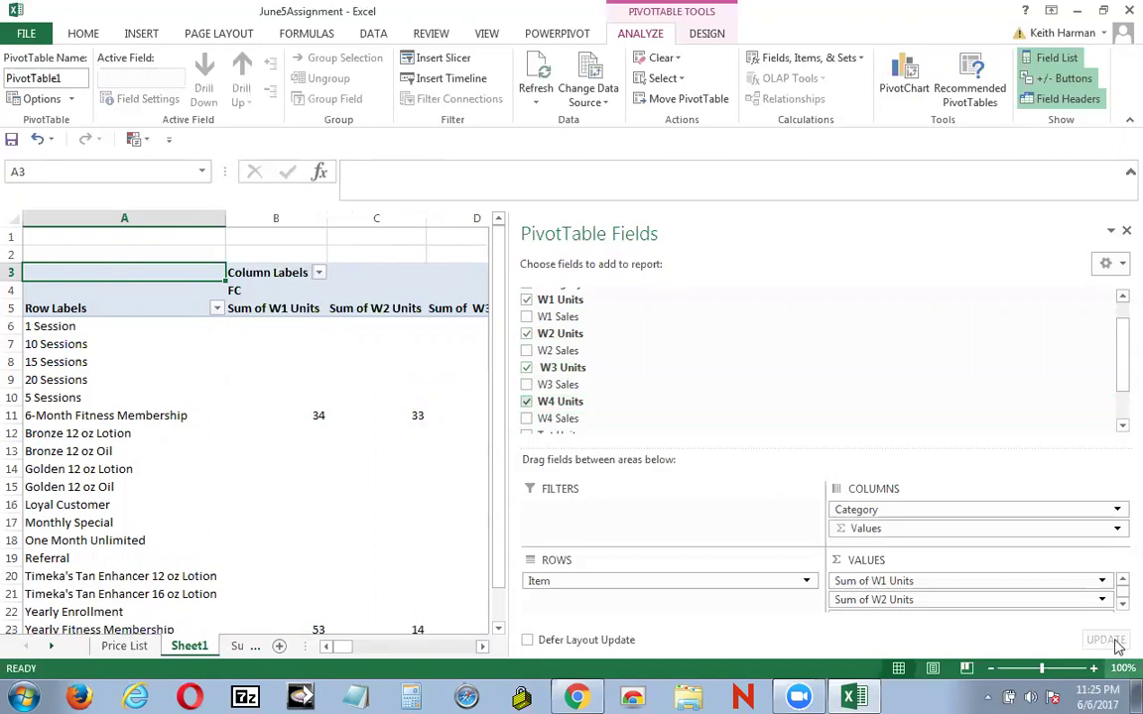
left_click(1121, 605)
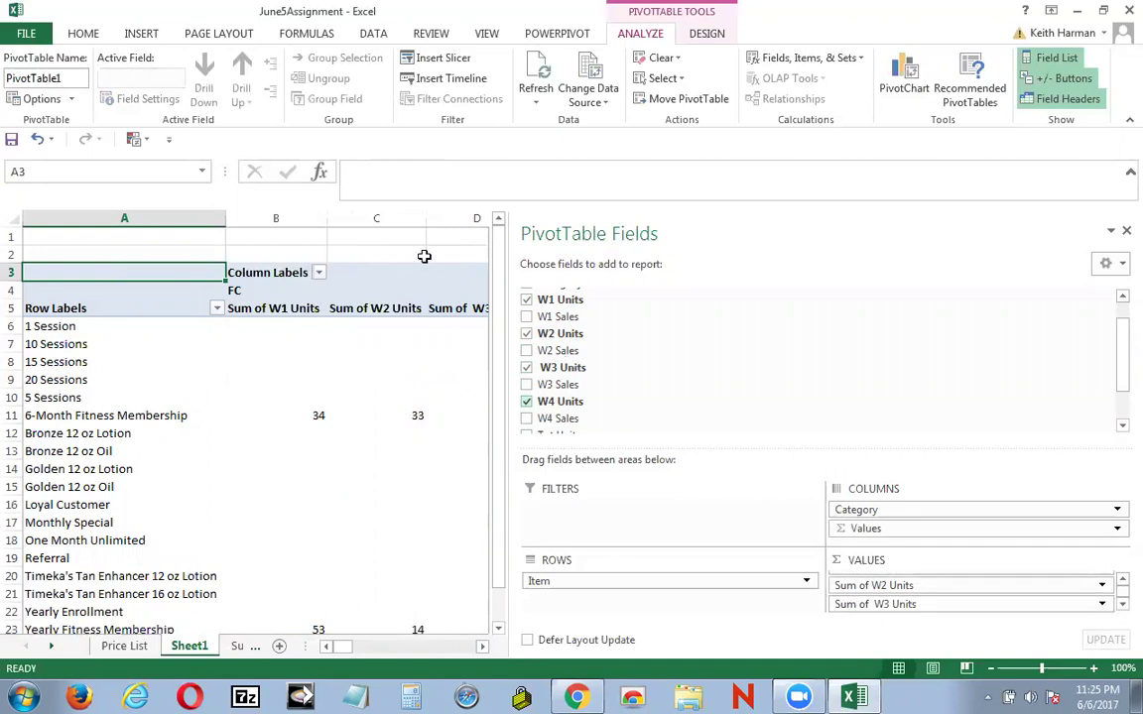
Step: Examine the weekly unit sums across the PivotTable's category columns, hiding and restoring the field list
left_click(385, 334)
left_click(406, 255)
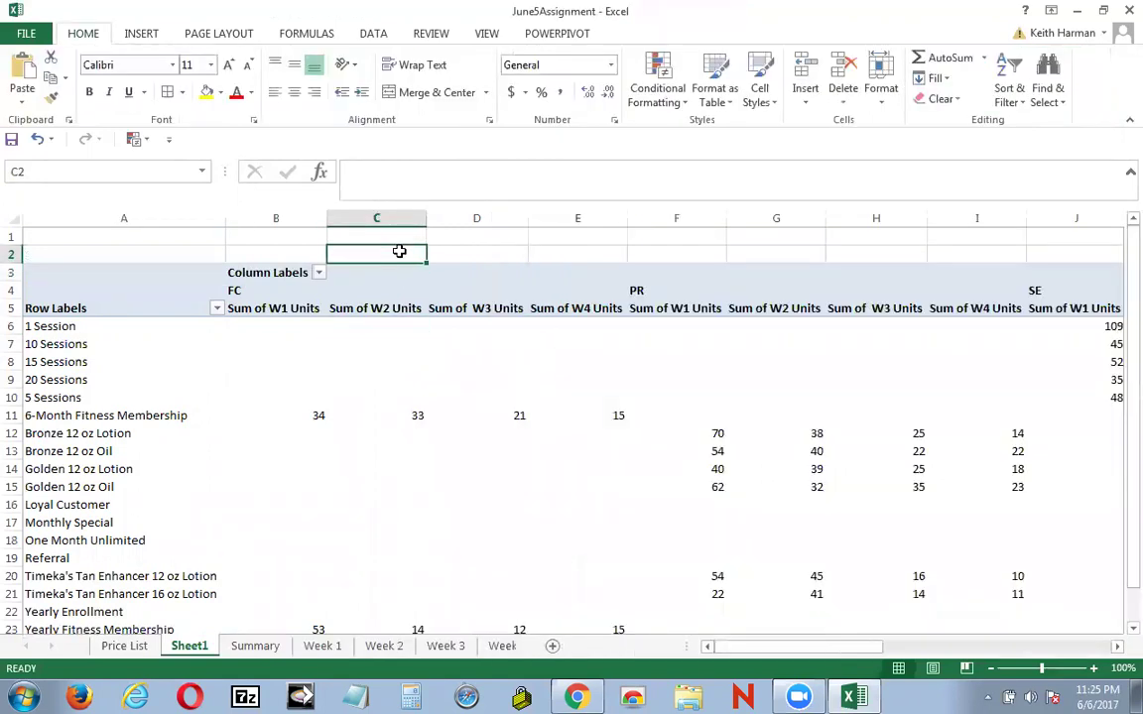
left_click_drag(875, 651, 729, 436)
left_click(717, 402)
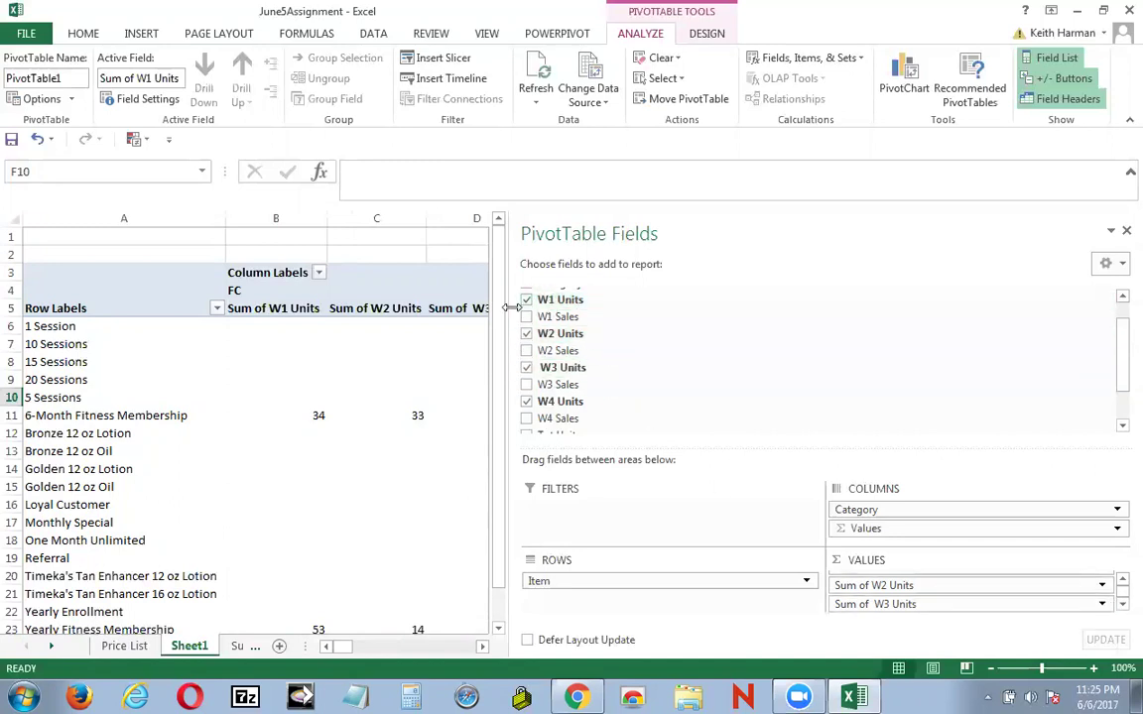
left_click(342, 398)
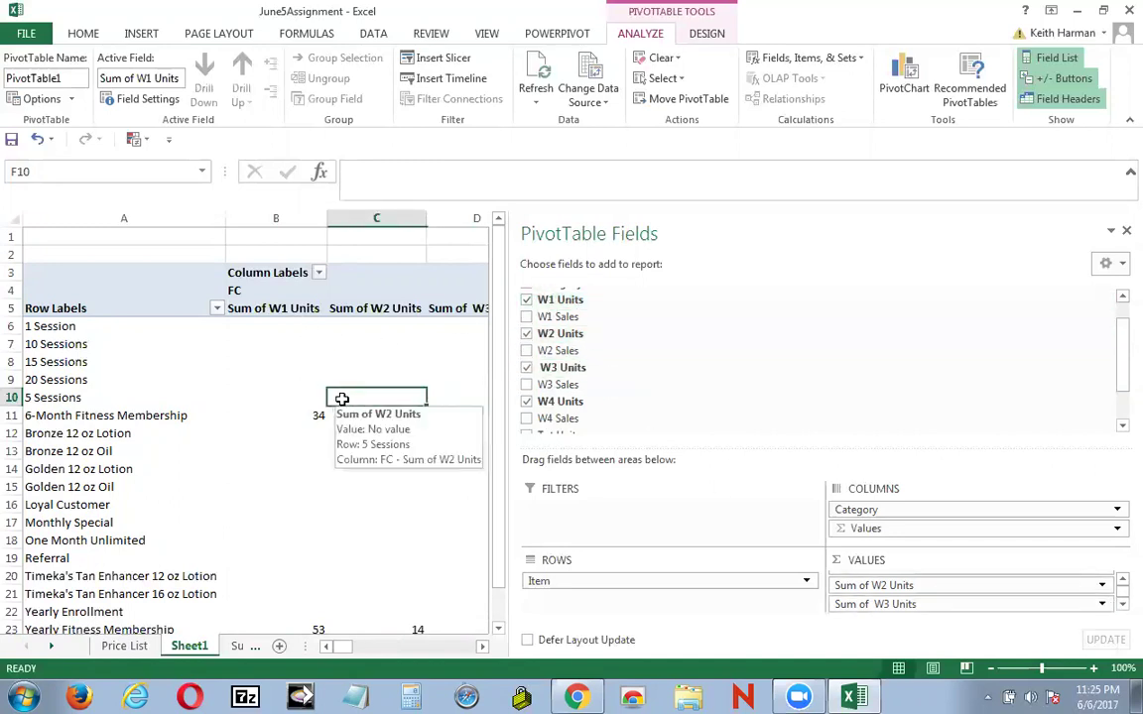
left_click(175, 294)
left_click(283, 362)
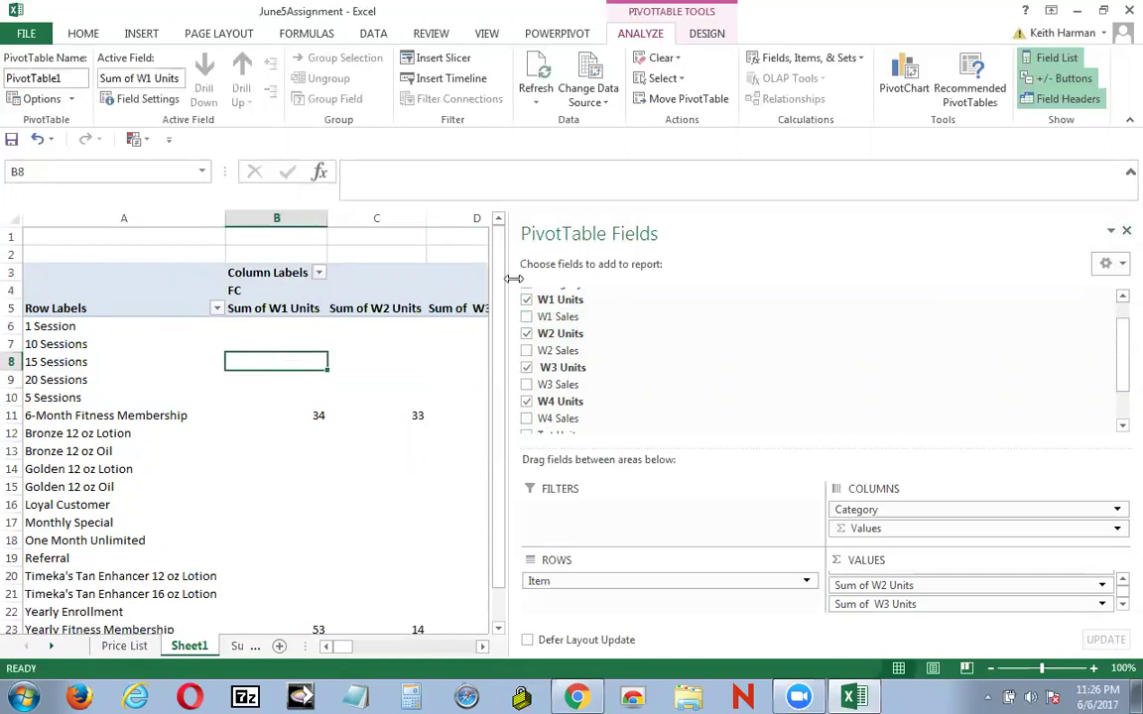
Step: Narrow the PivotTable Fields pane to show more columns and check the weekly unit sums down to the Grand Total row
left_click_drag(511, 278, 859, 279)
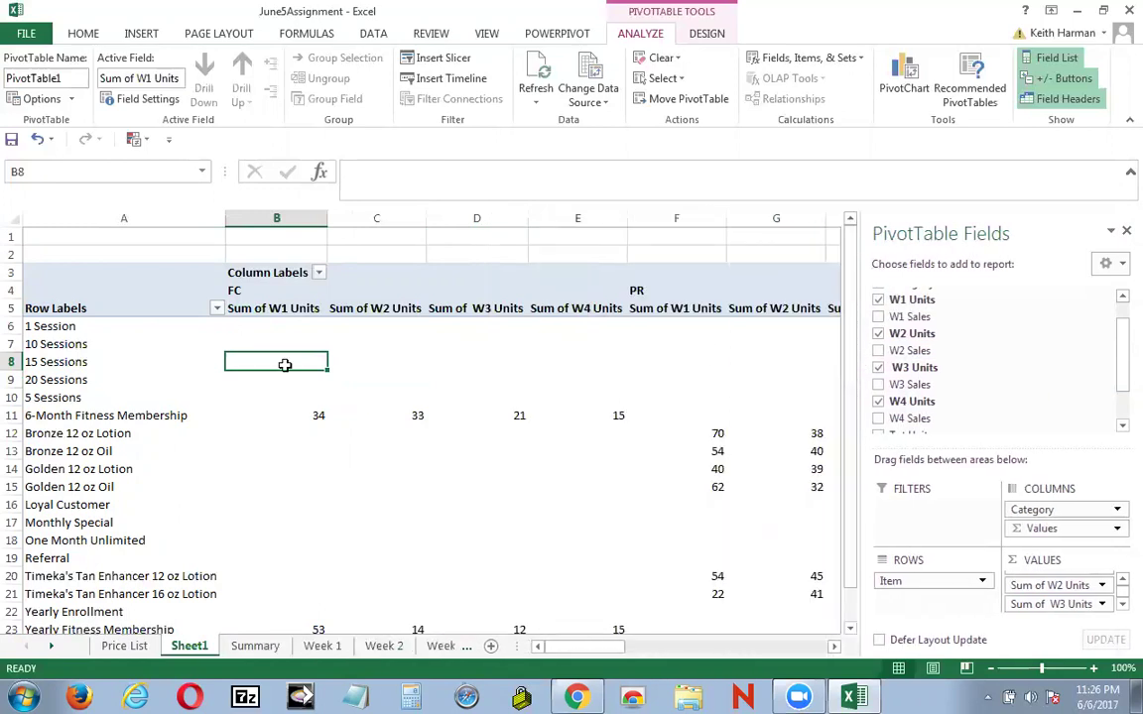
scroll(339, 378, "down", 3)
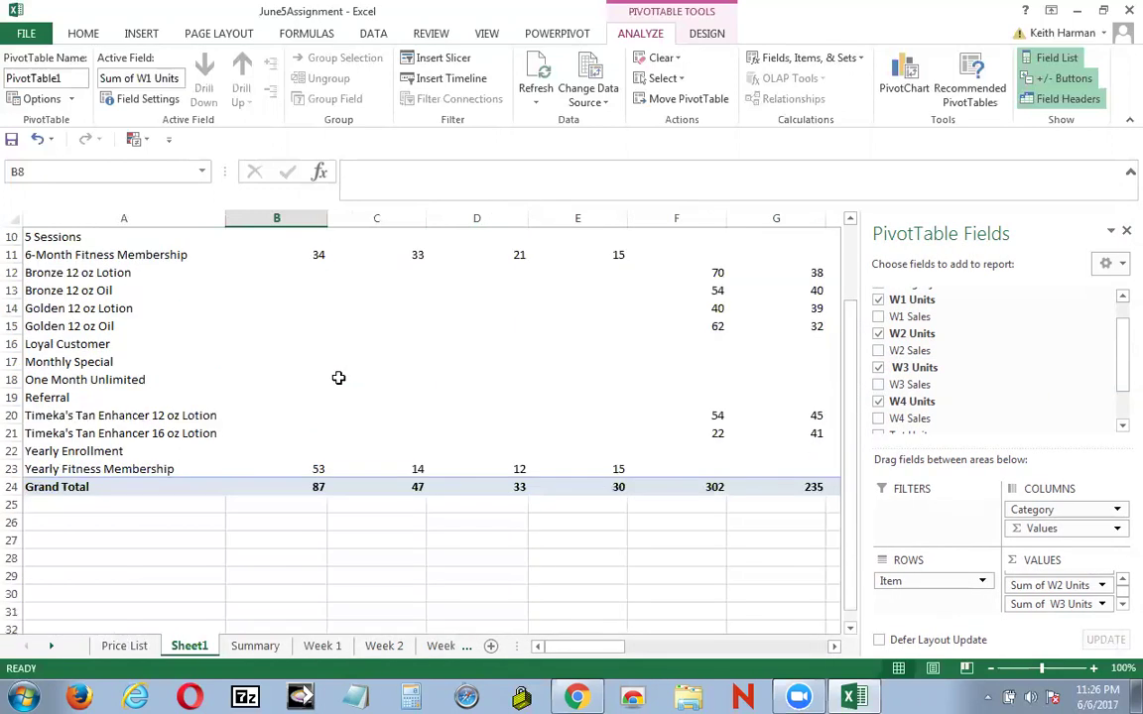
scroll(338, 378, "up", 2)
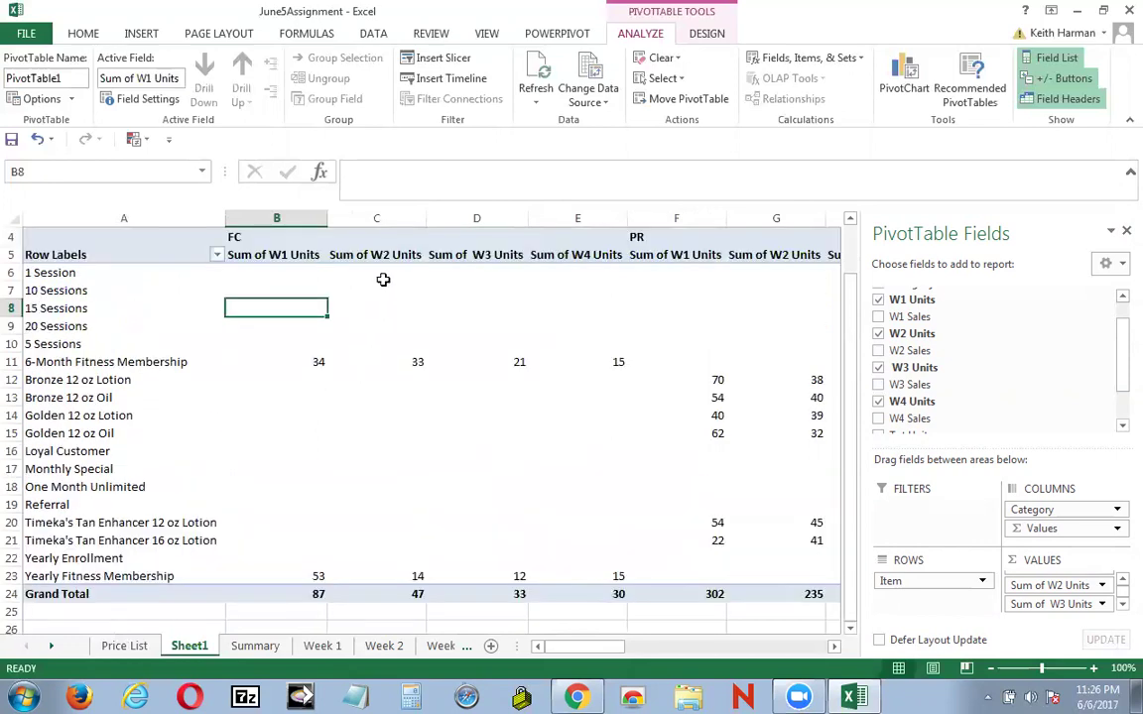
scroll(383, 279, "down", 2)
scroll(383, 280, "up", 2)
left_click(755, 395)
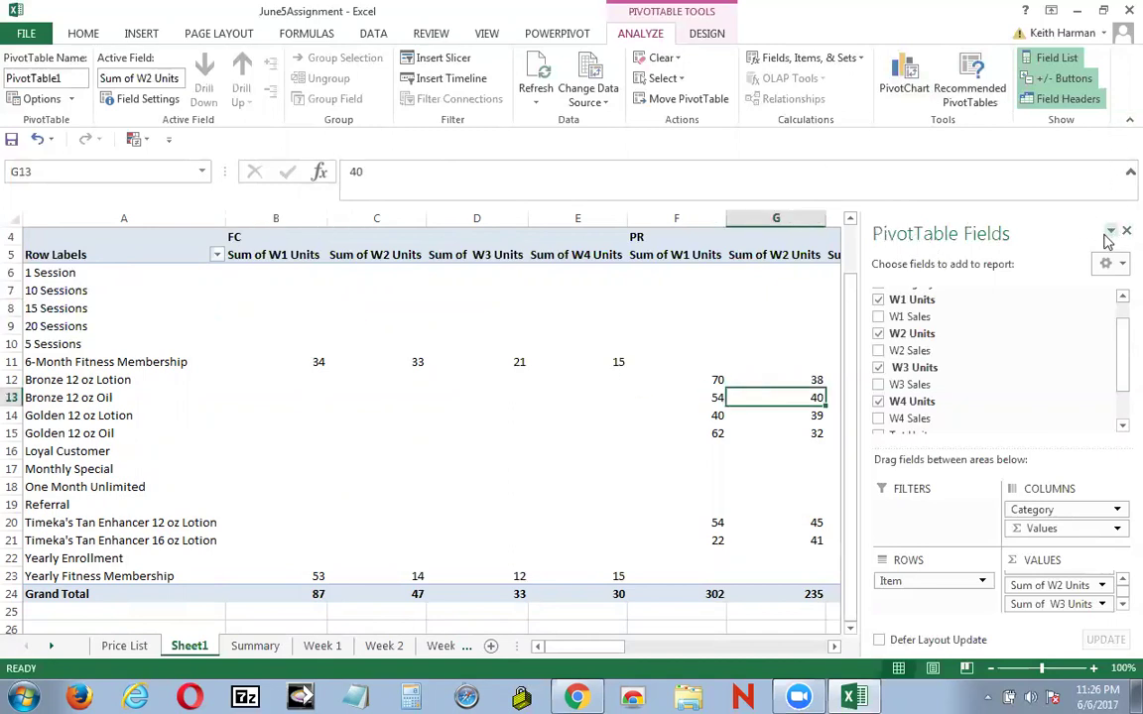
Step: Close the PivotTable field list and zoom the sheet out to 60% to fit more category columns
left_click(1110, 231)
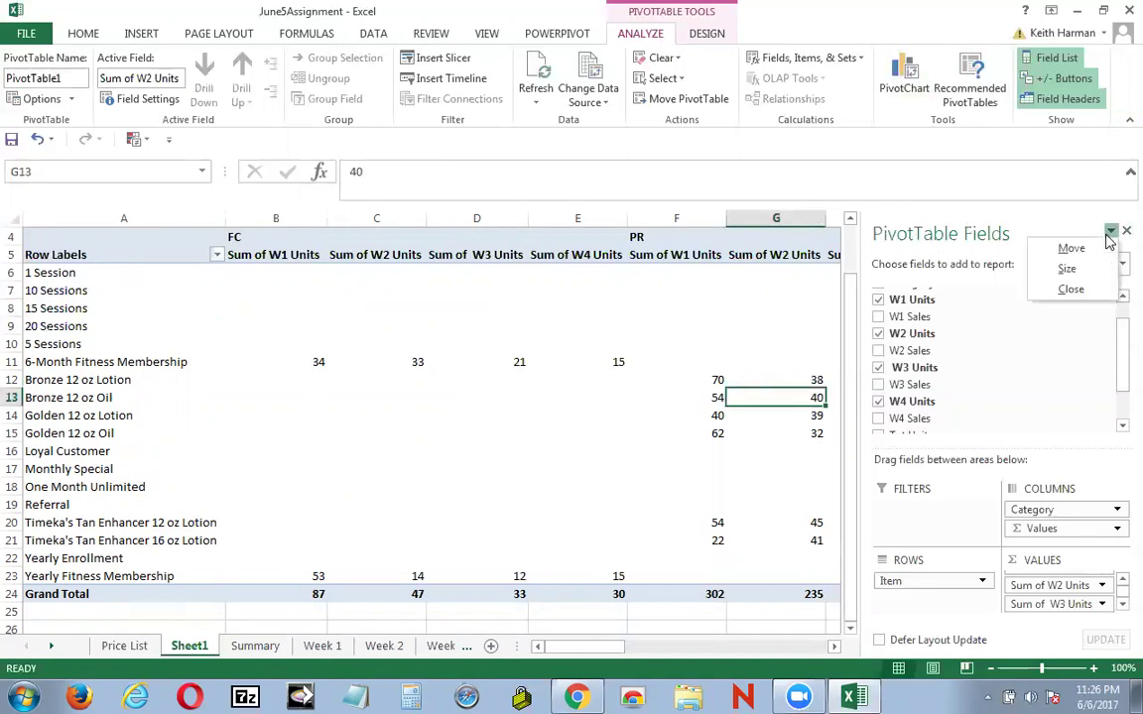
left_click(1072, 290)
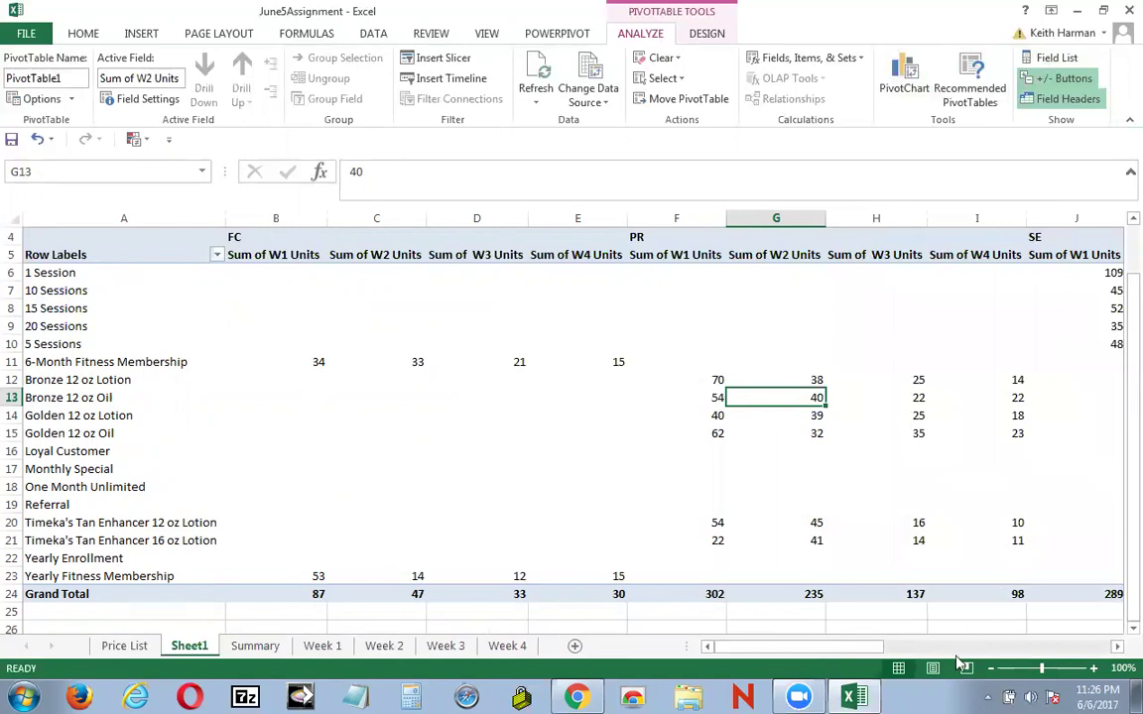
left_click(1023, 667)
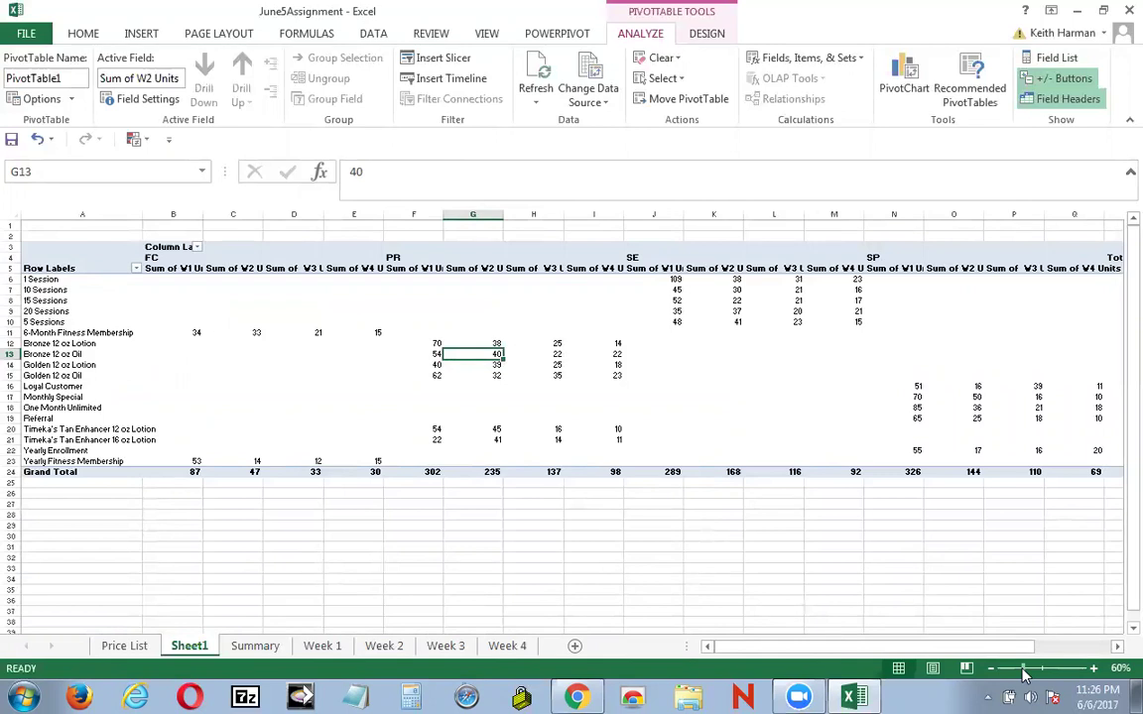
left_click(170, 287)
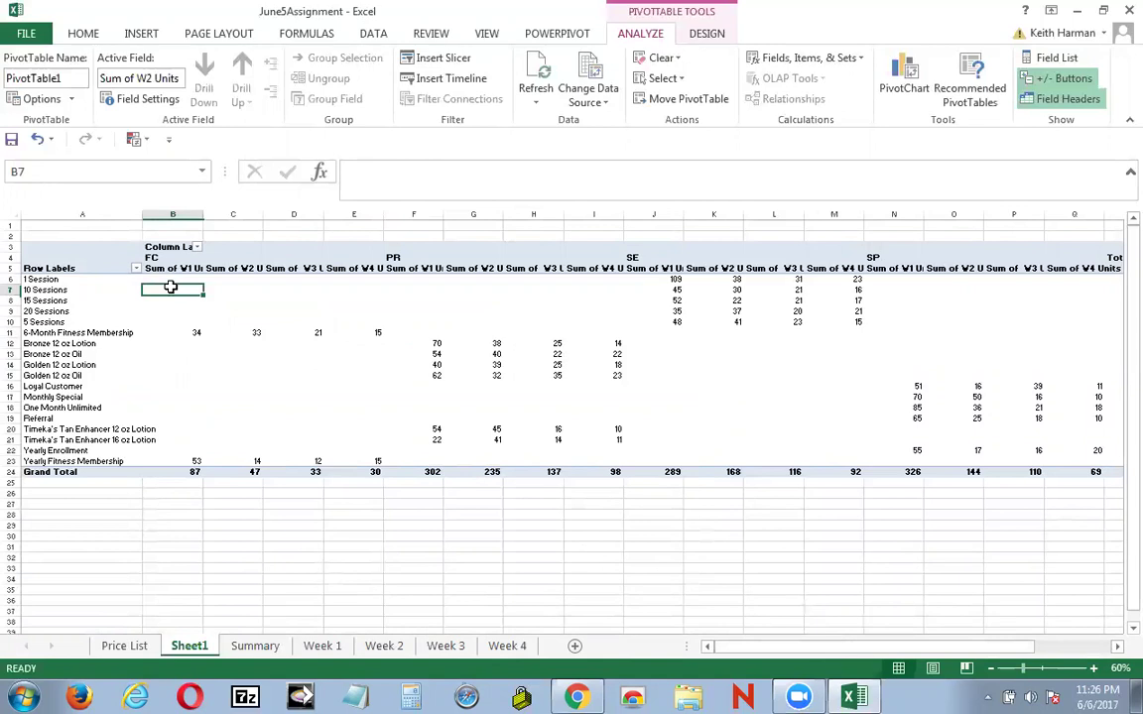
left_click_drag(170, 287, 827, 458)
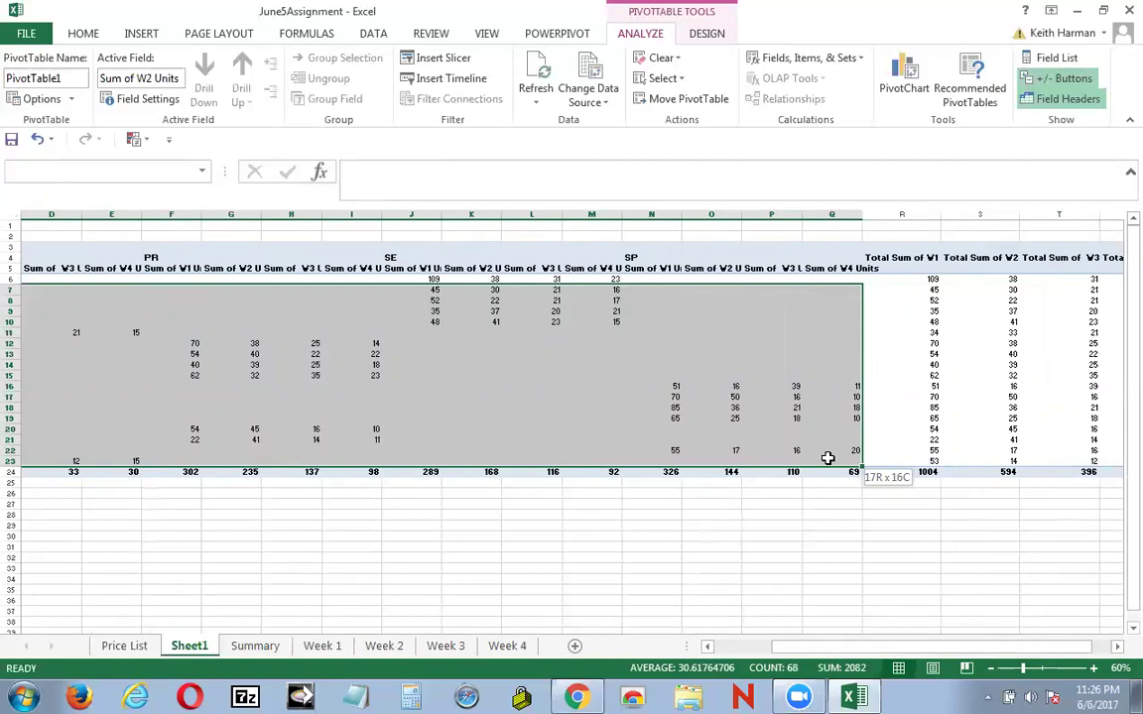
left_click(593, 495)
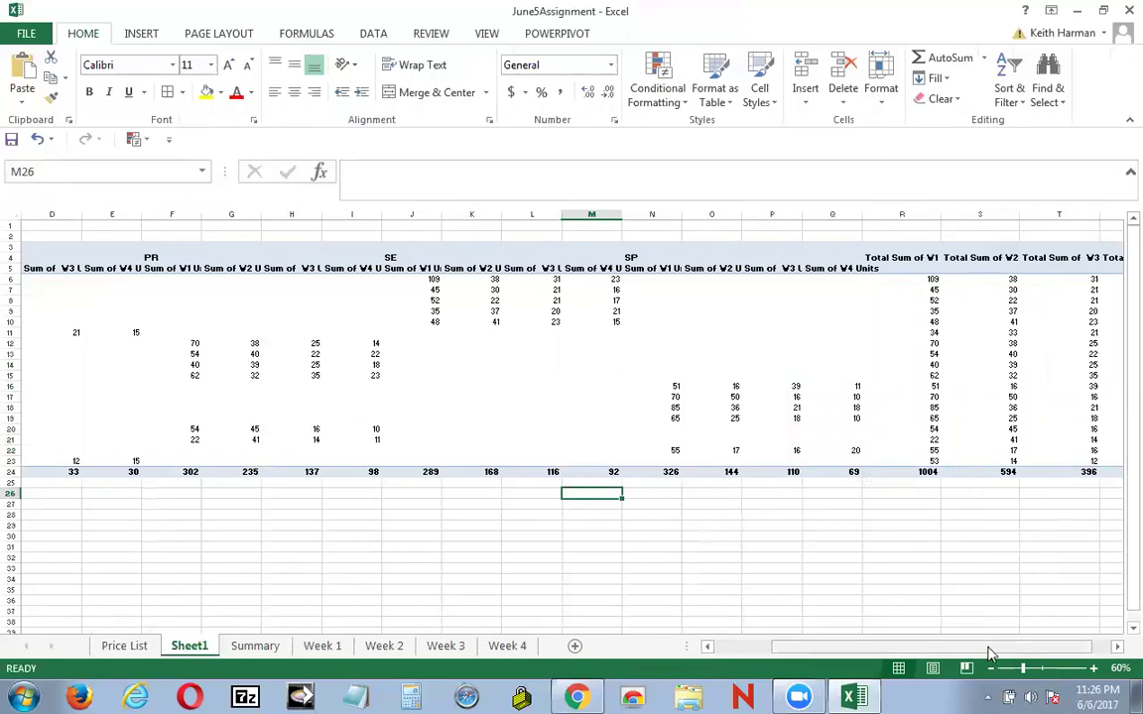
left_click_drag(972, 656, 905, 656)
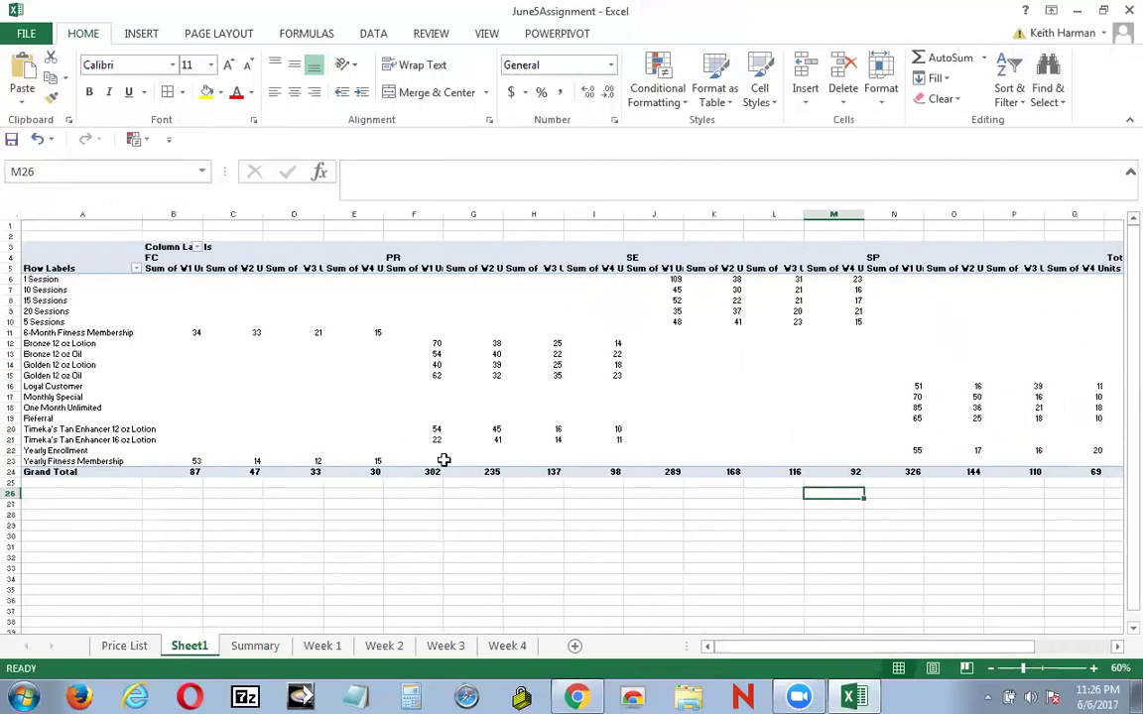
Step: Apply the Green - Yellow - Red Color Scale to the PivotTable's weekly unit values in B6:Q23, leaving out the totals
left_click(153, 283)
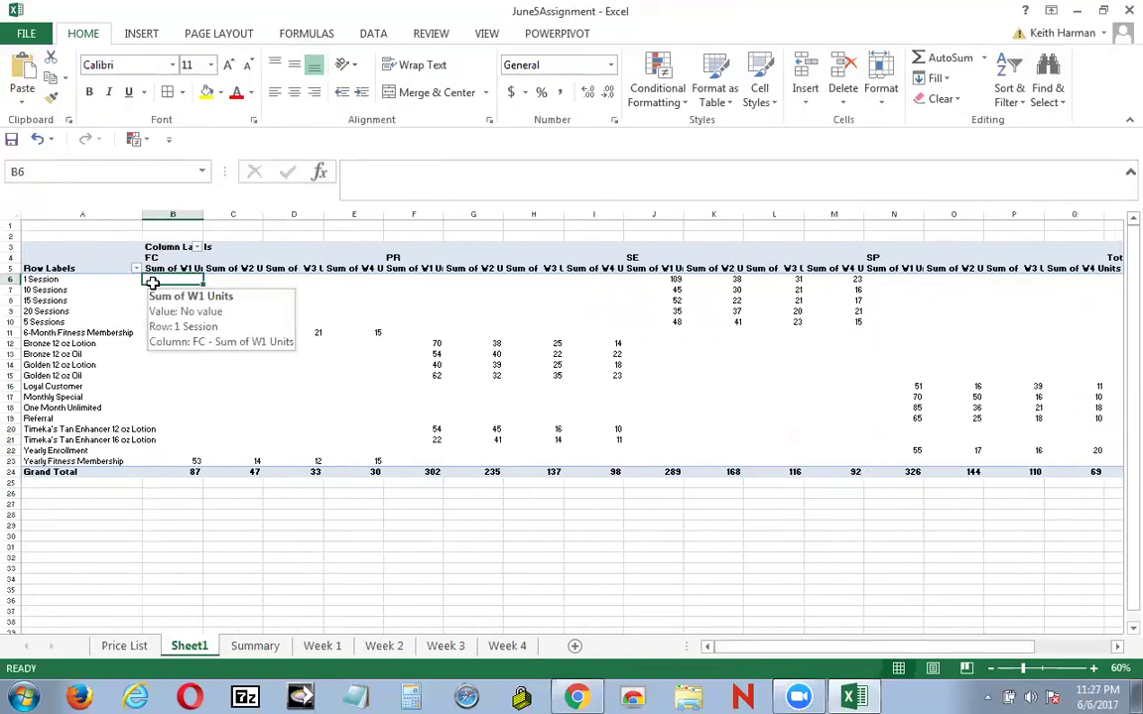
left_click_drag(153, 284, 757, 459)
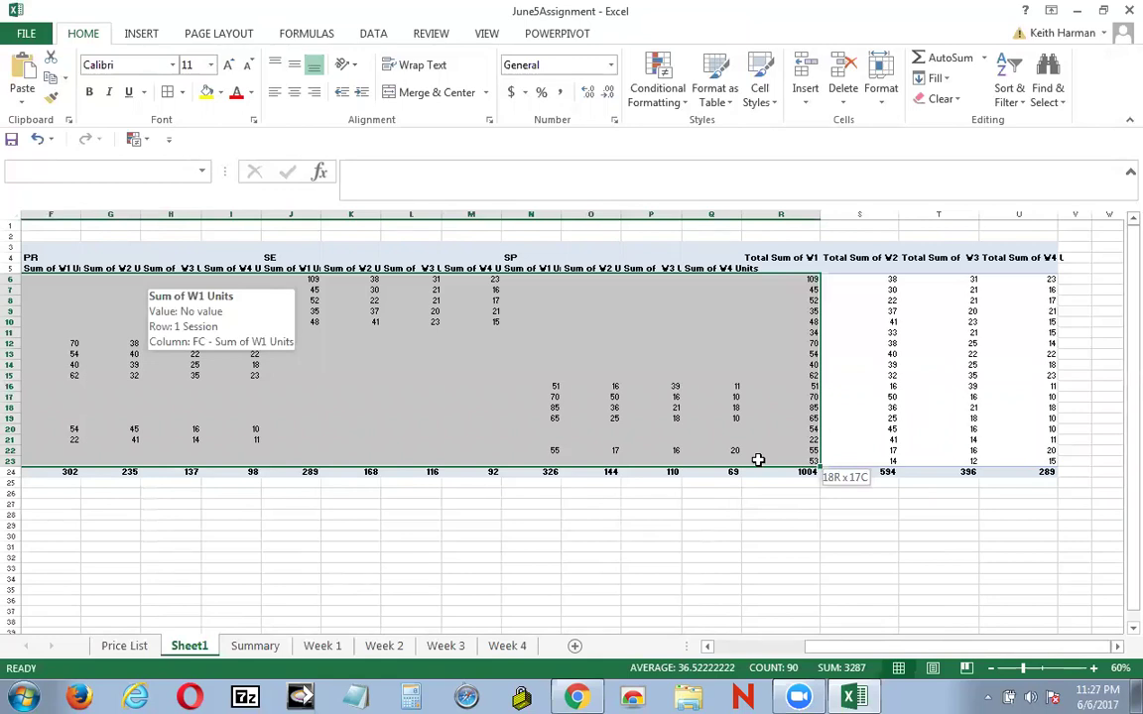
left_click_drag(756, 459, 710, 459)
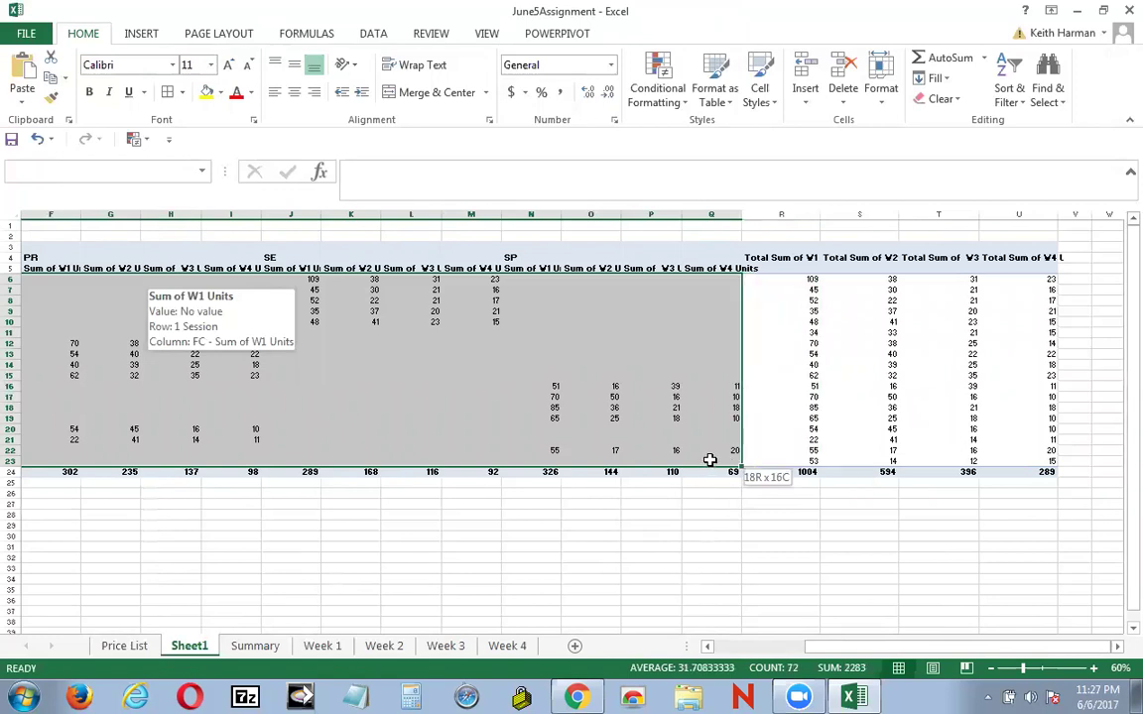
left_click_drag(710, 459, 710, 459)
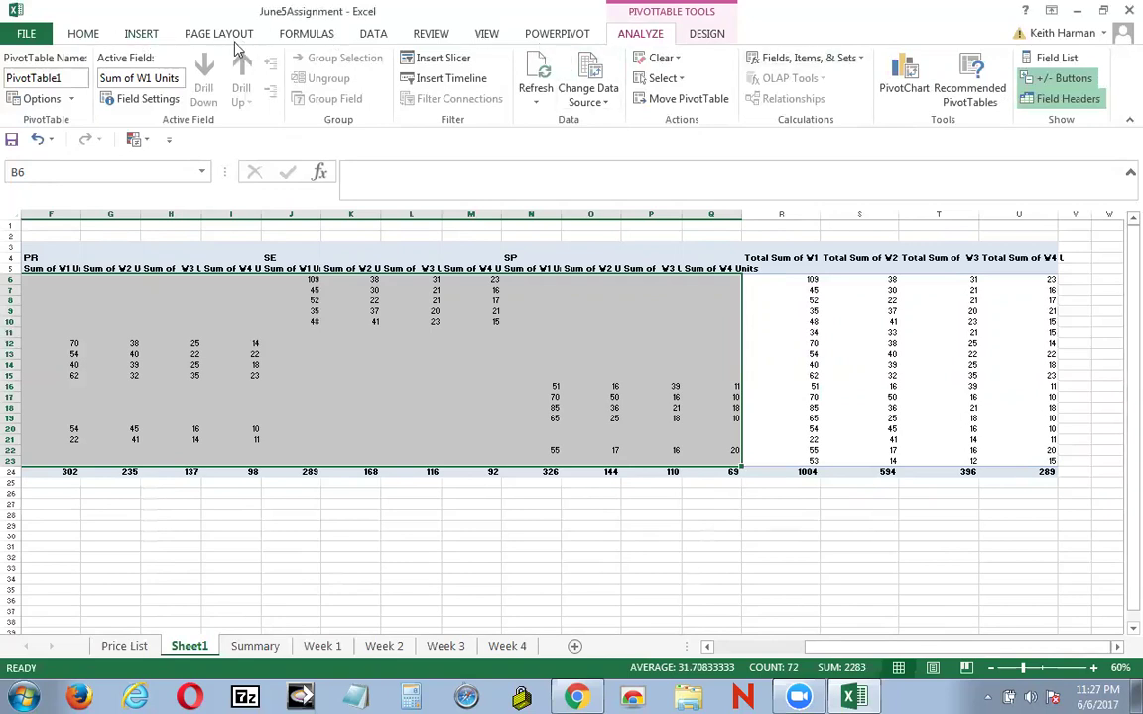
left_click(480, 35)
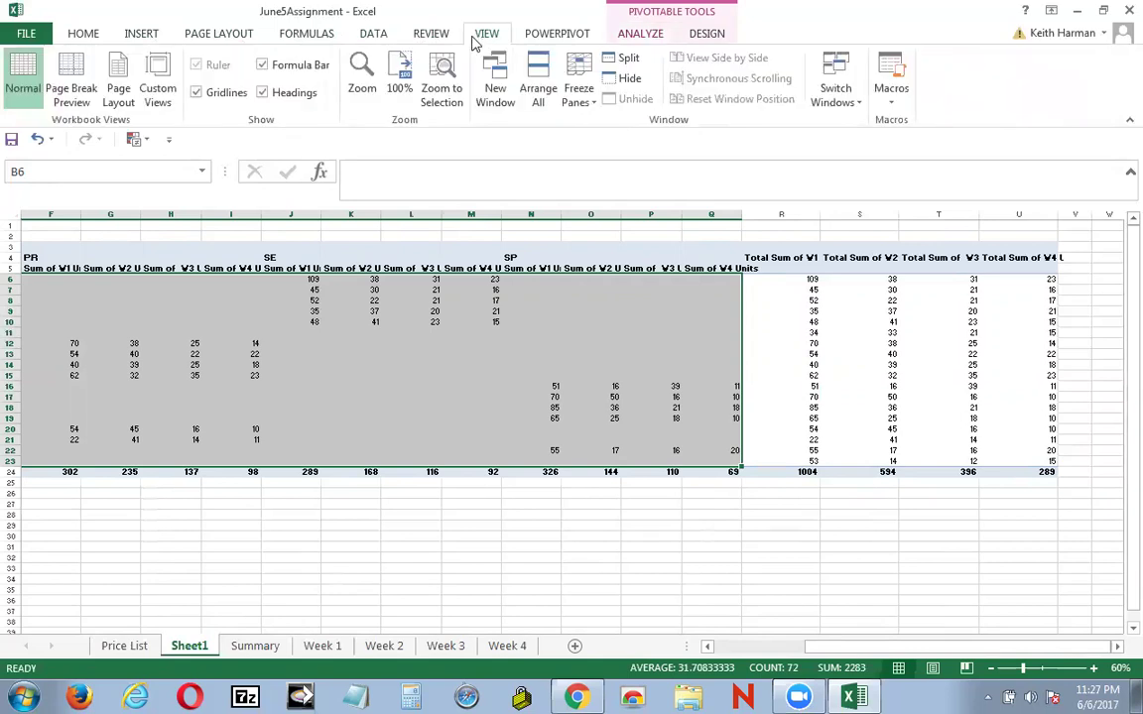
left_click(93, 38)
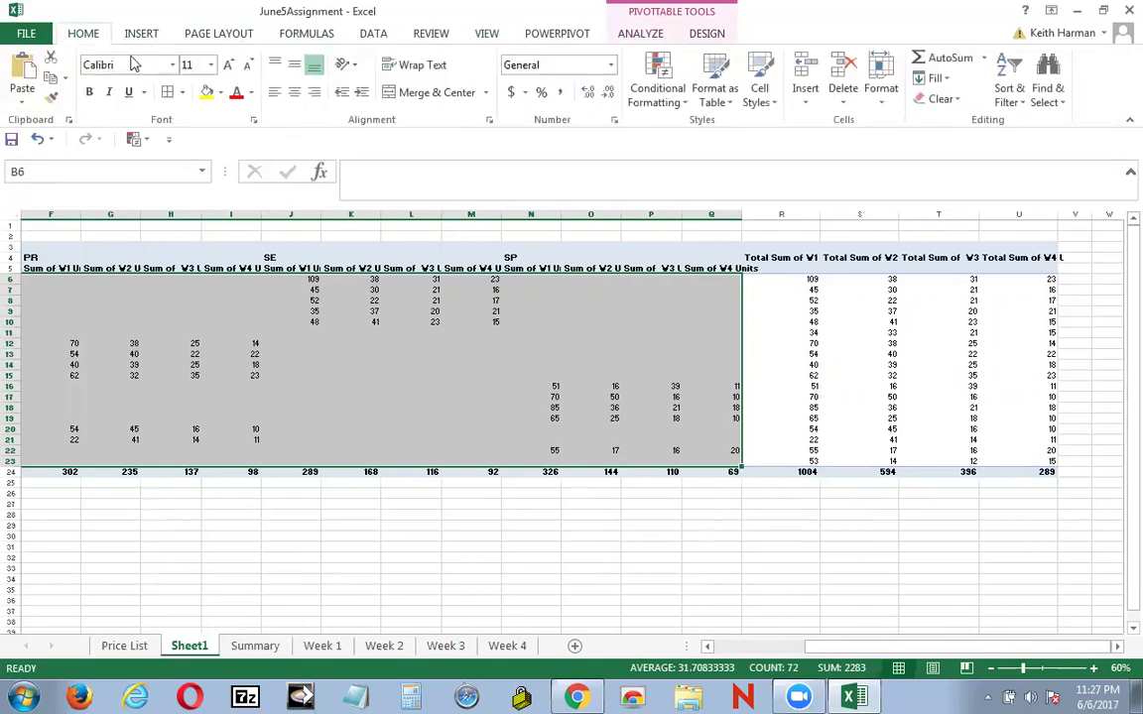
left_click(680, 105)
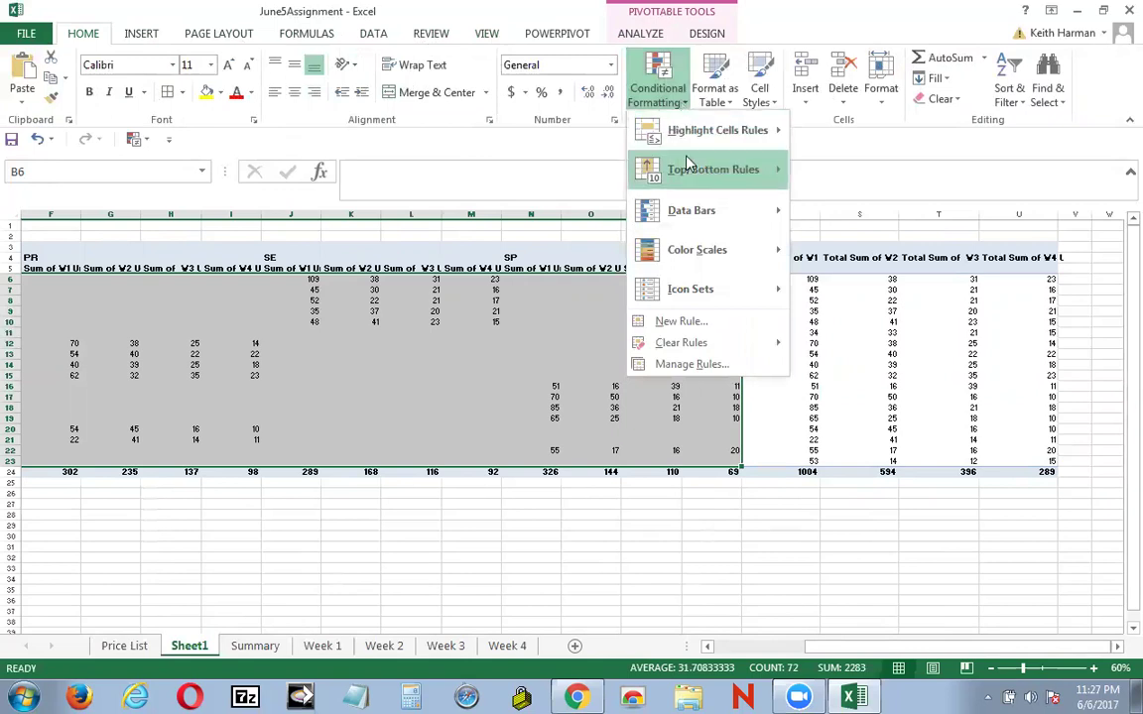
mouse_move(683, 248)
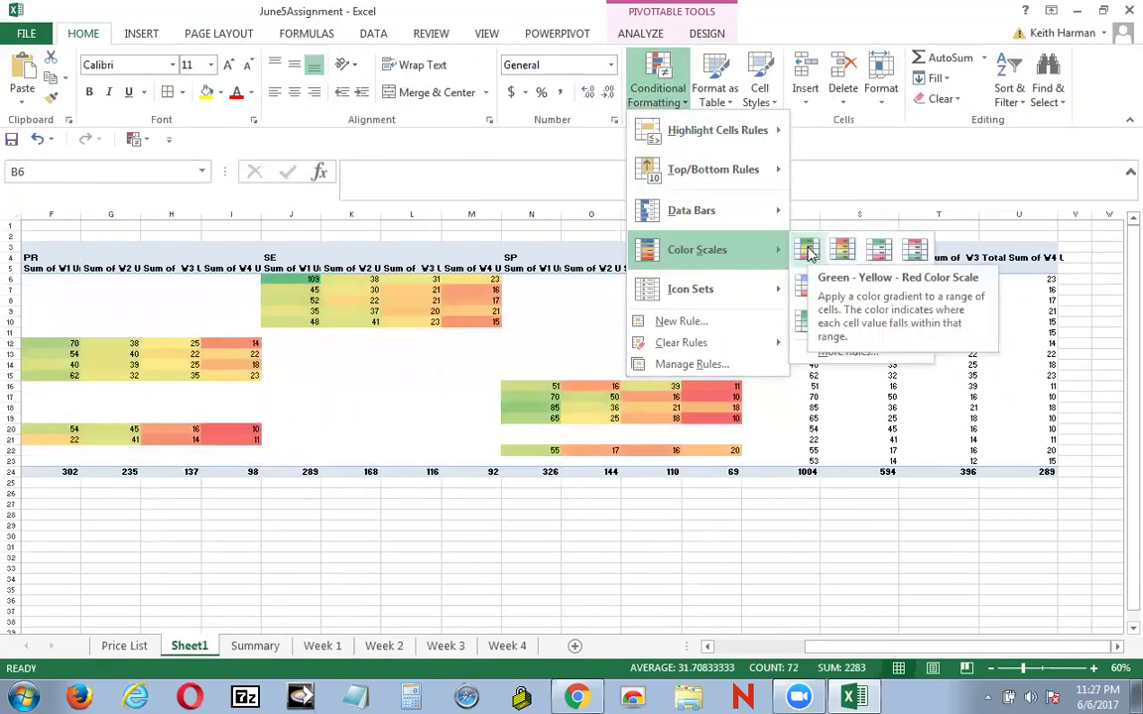
left_click(808, 251)
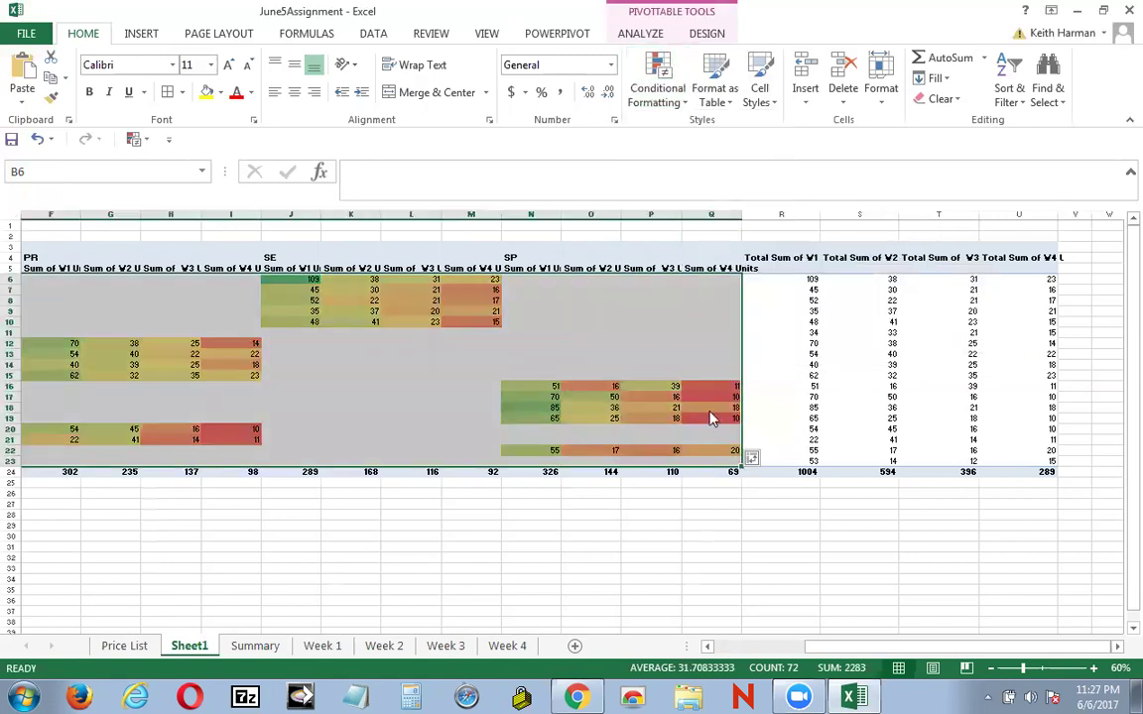
left_click(715, 581)
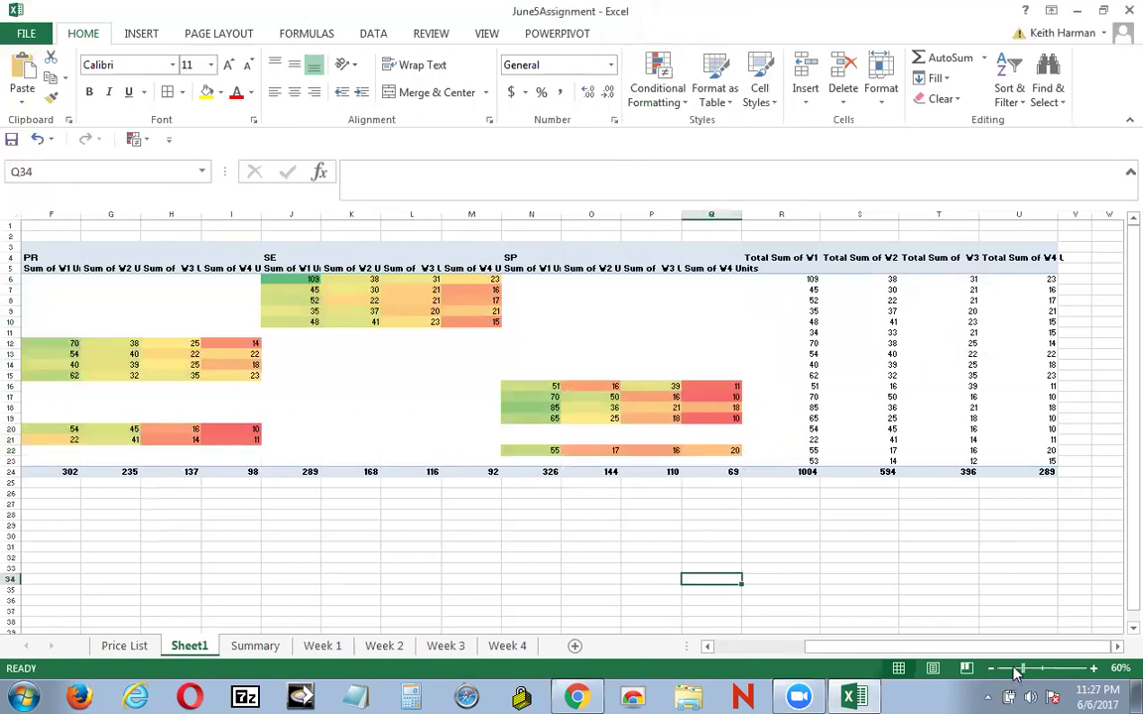
Step: Examine the color-scaled units and the page divisions across the category columns in Page Break Preview
left_click_drag(1027, 669, 1014, 672)
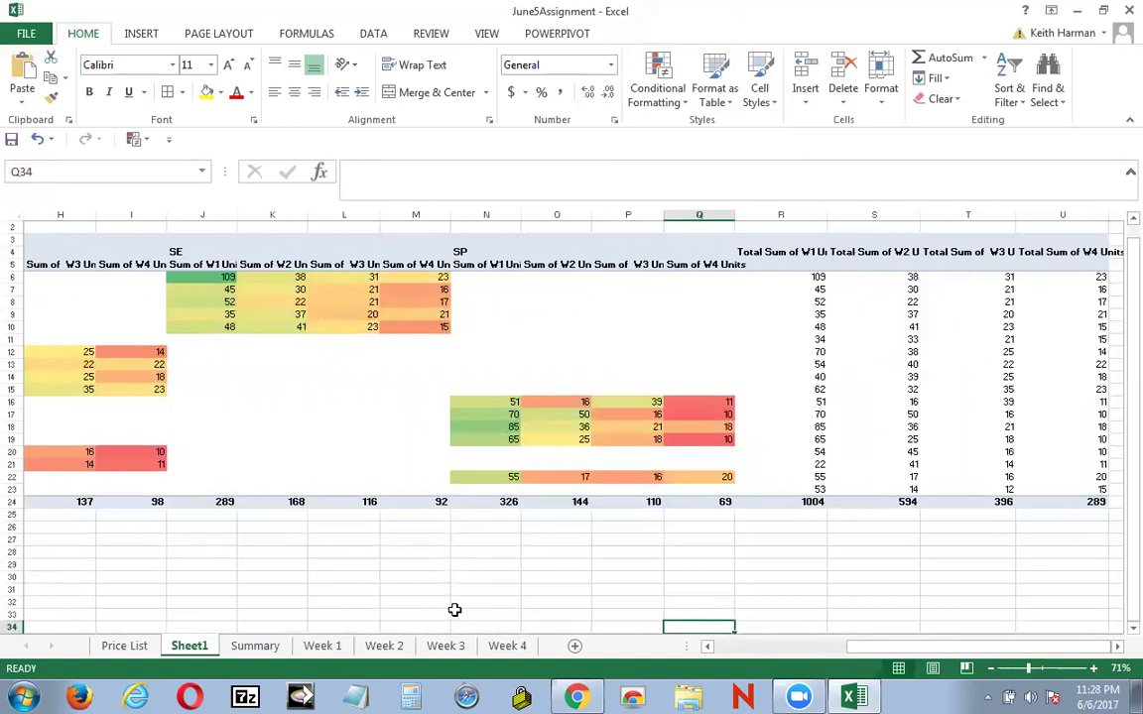
left_click(966, 671)
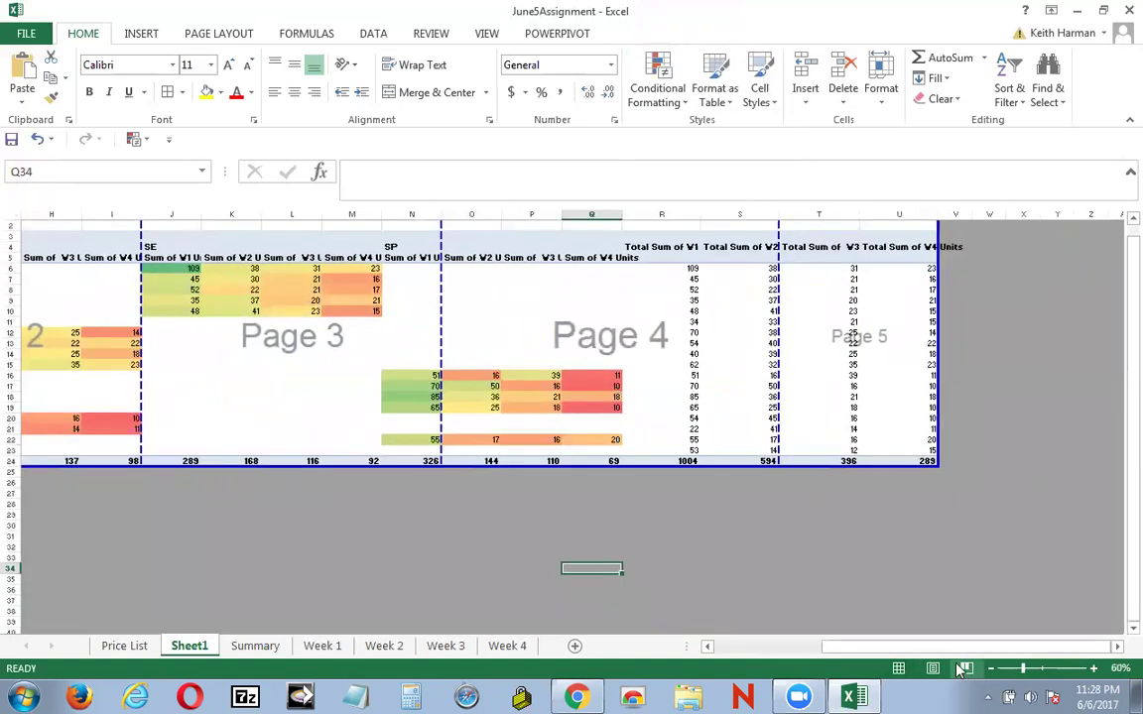
left_click(1040, 671)
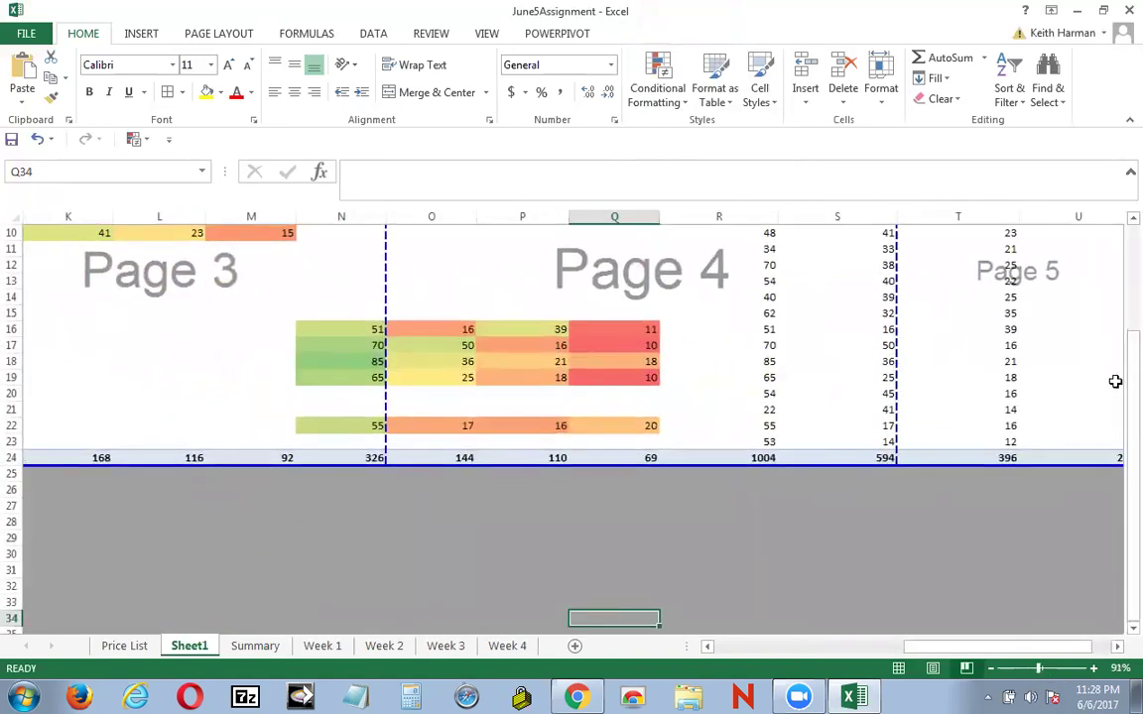
scroll(997, 234, "up", 3)
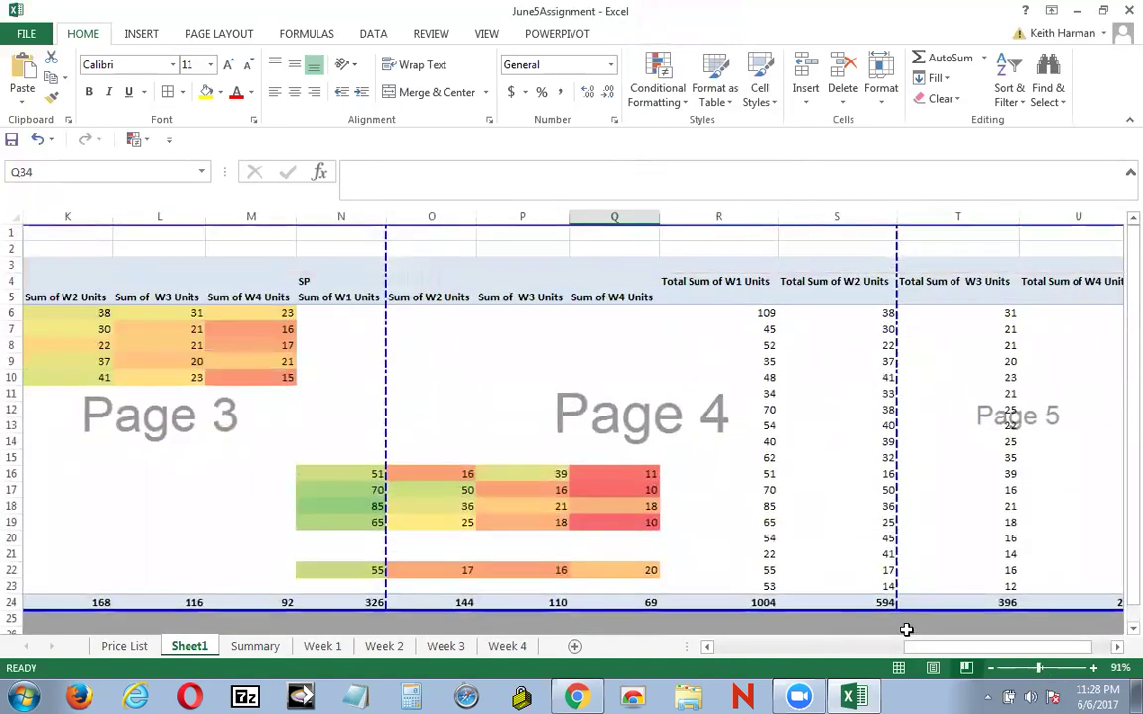
left_click(1013, 670)
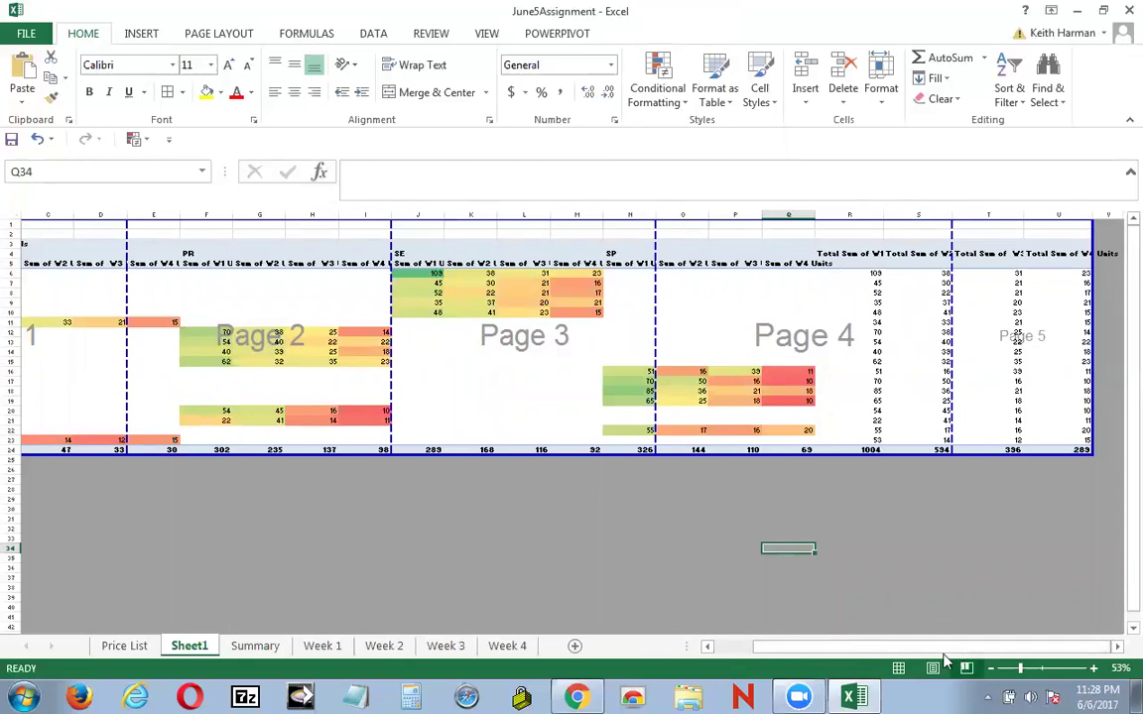
left_click_drag(934, 647, 831, 651)
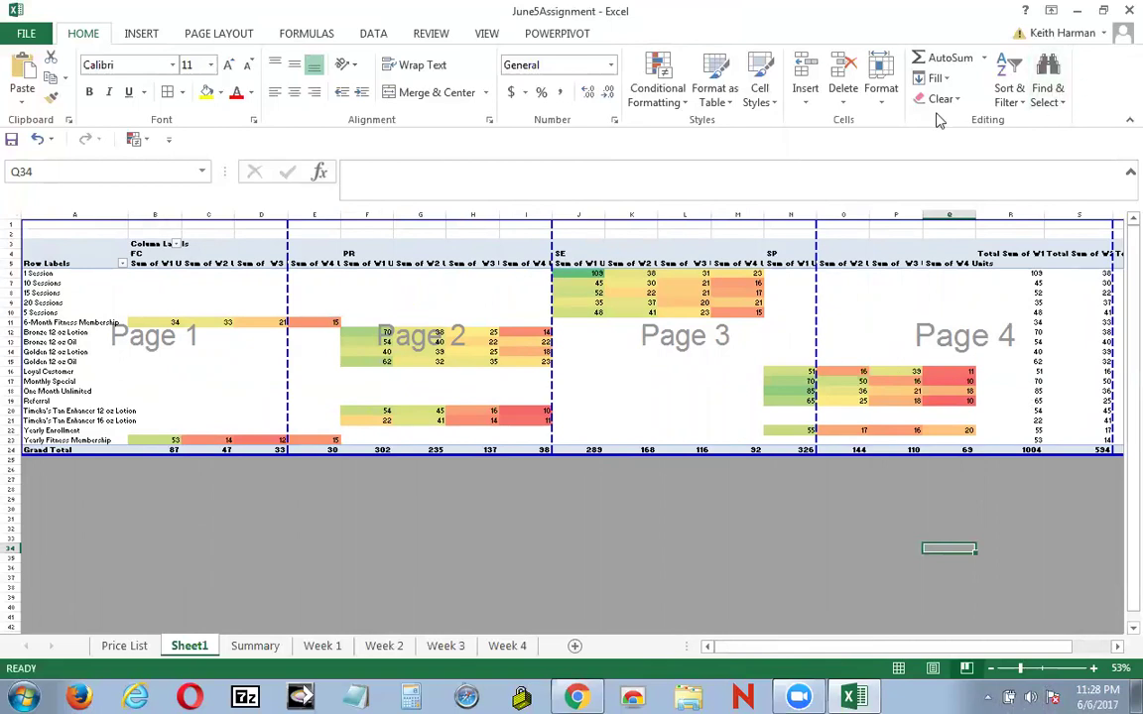
left_click(486, 35)
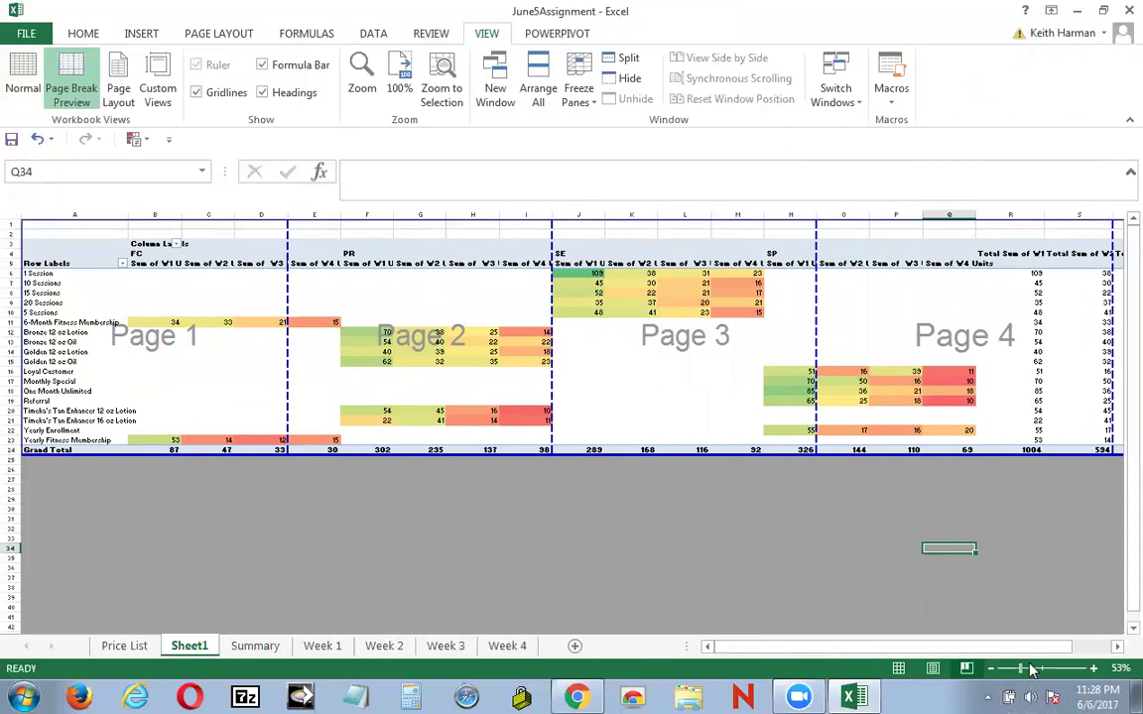
left_click(1031, 672)
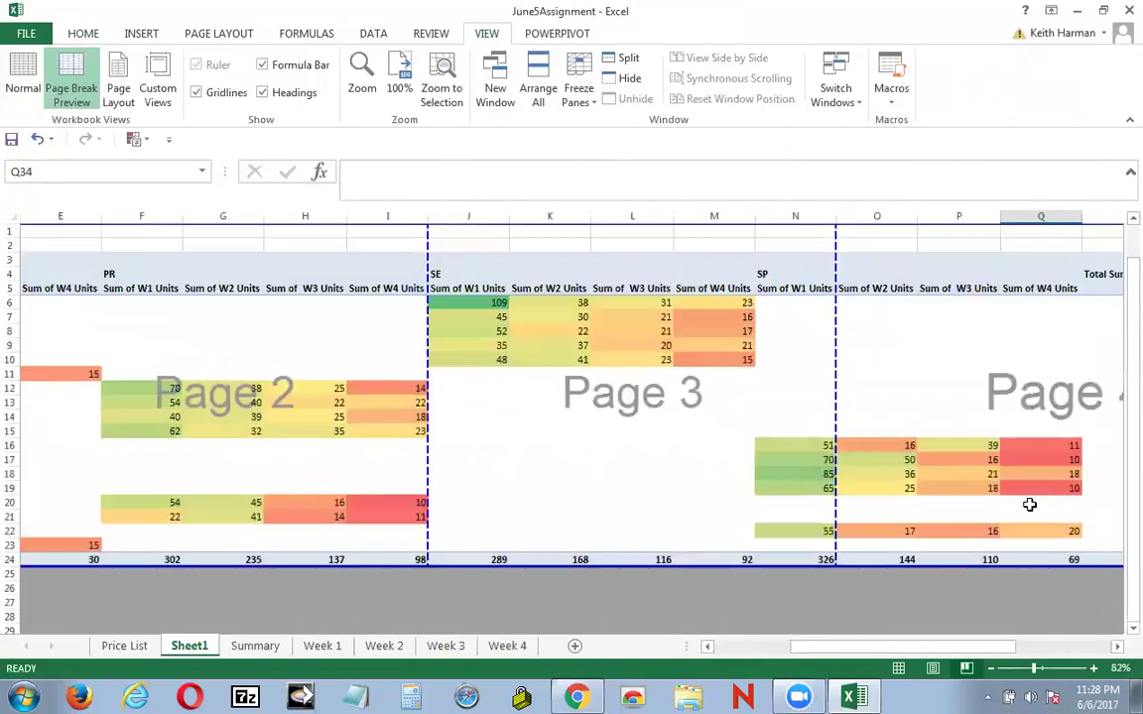
left_click_drag(1027, 651, 943, 651)
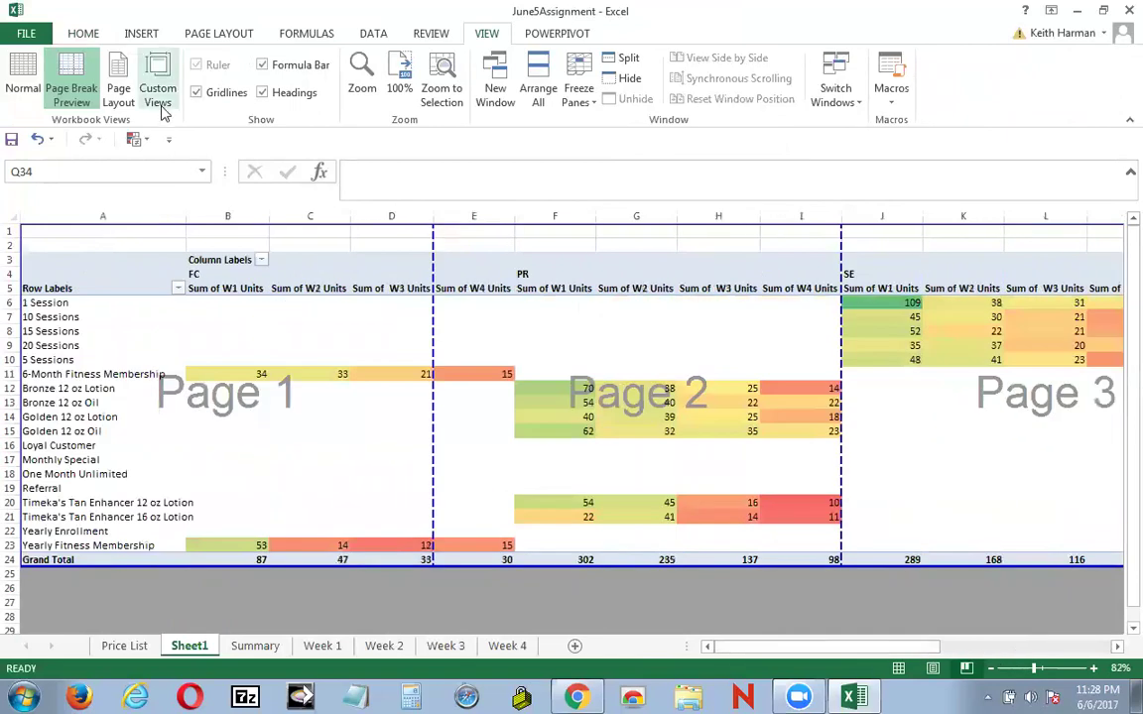
left_click(85, 35)
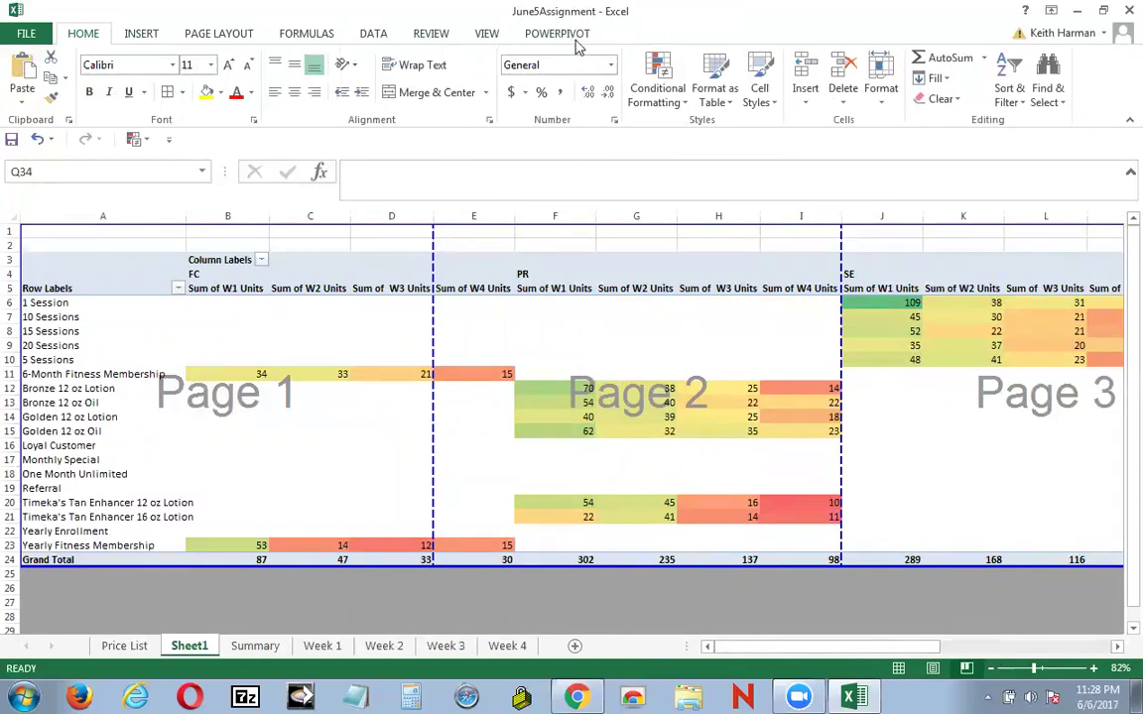
left_click(487, 33)
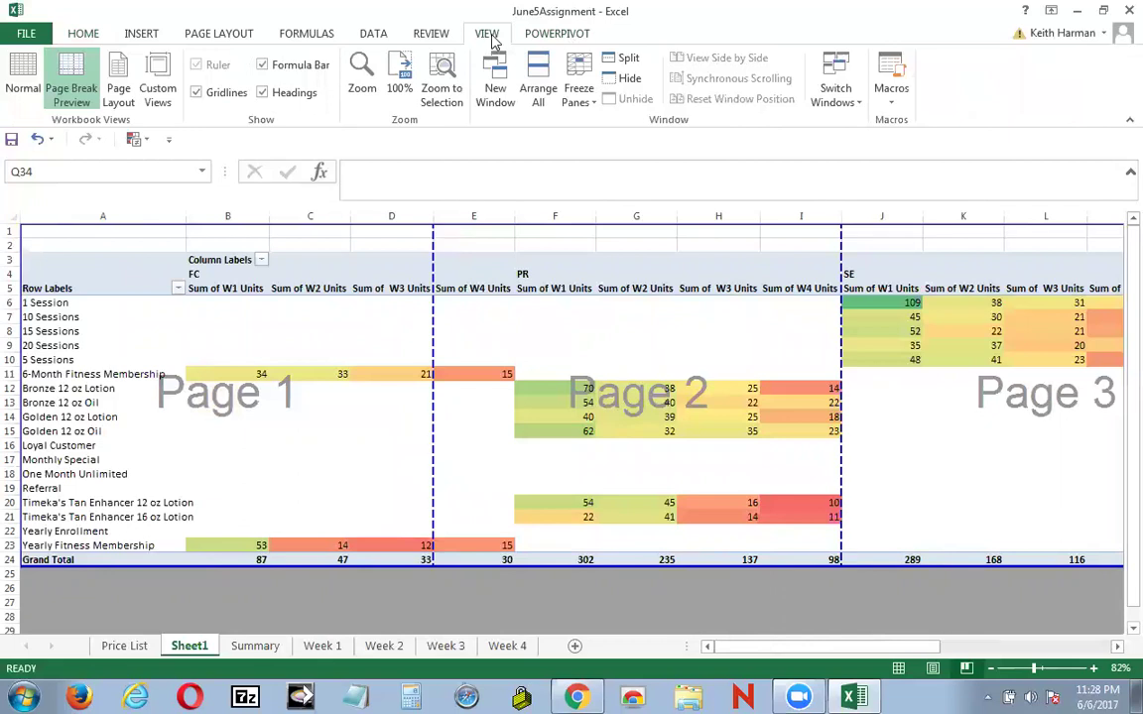
left_click(433, 34)
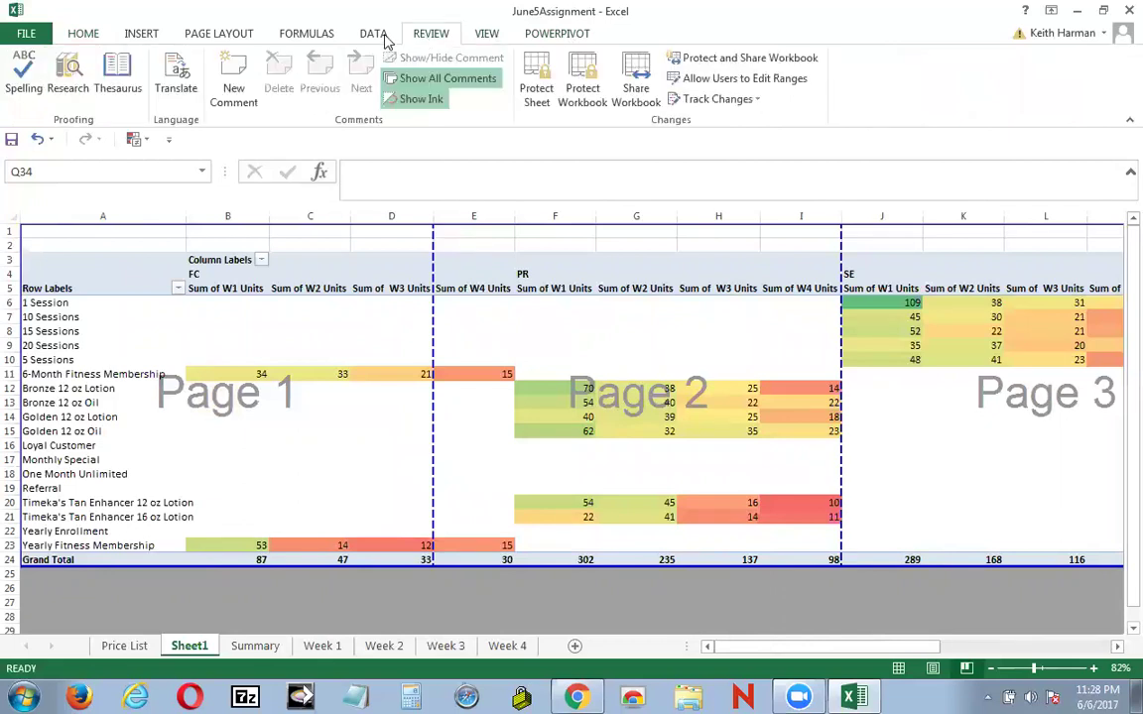
left_click(388, 42)
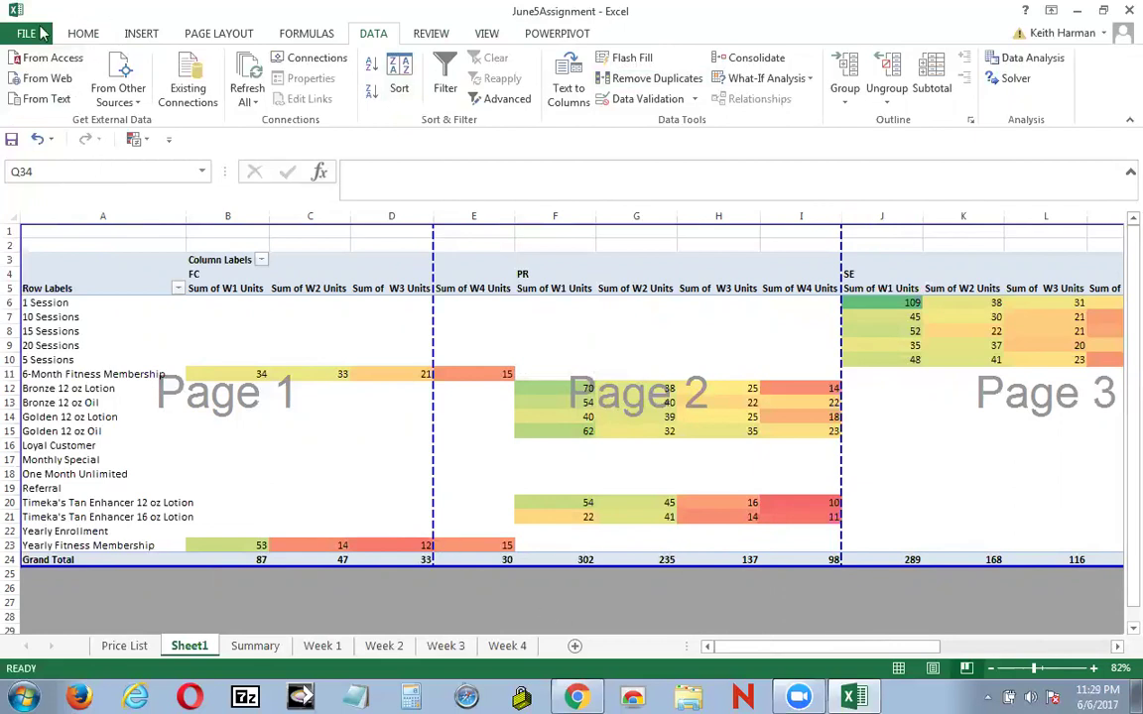
left_click(78, 38)
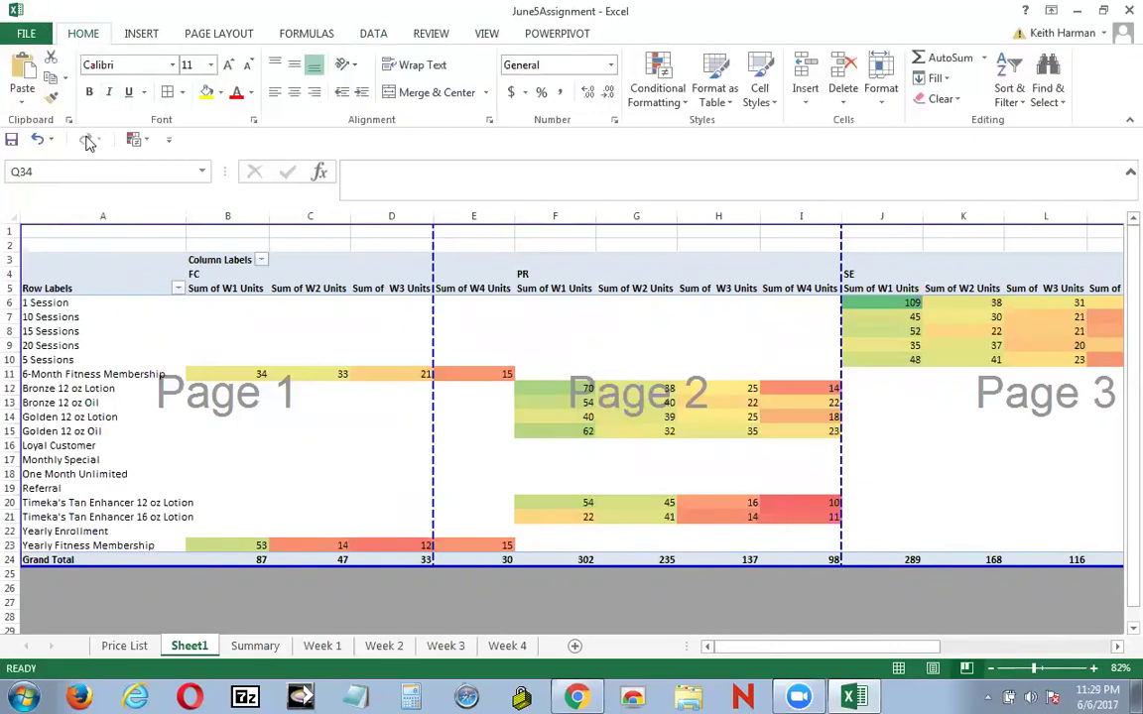
Step: Undo the recent changes back through Page Break Preview, the color scale and the addition of W4 Units to the PivotTable
left_click(38, 140)
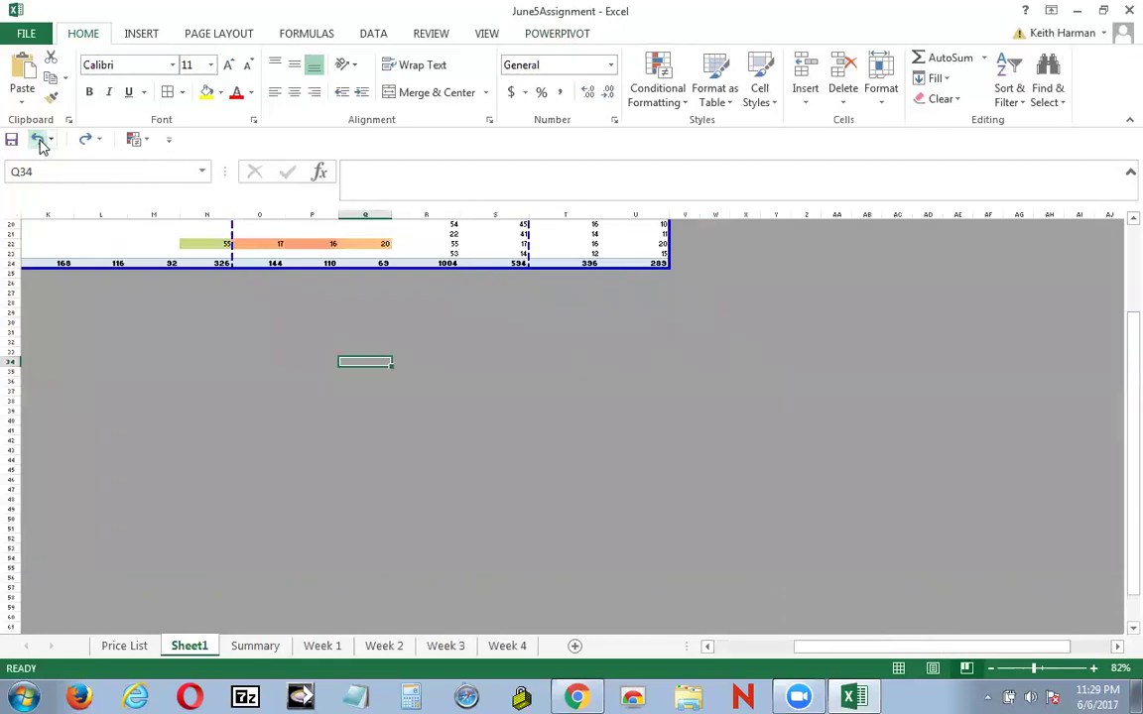
left_click(38, 140)
left_click(38, 140)
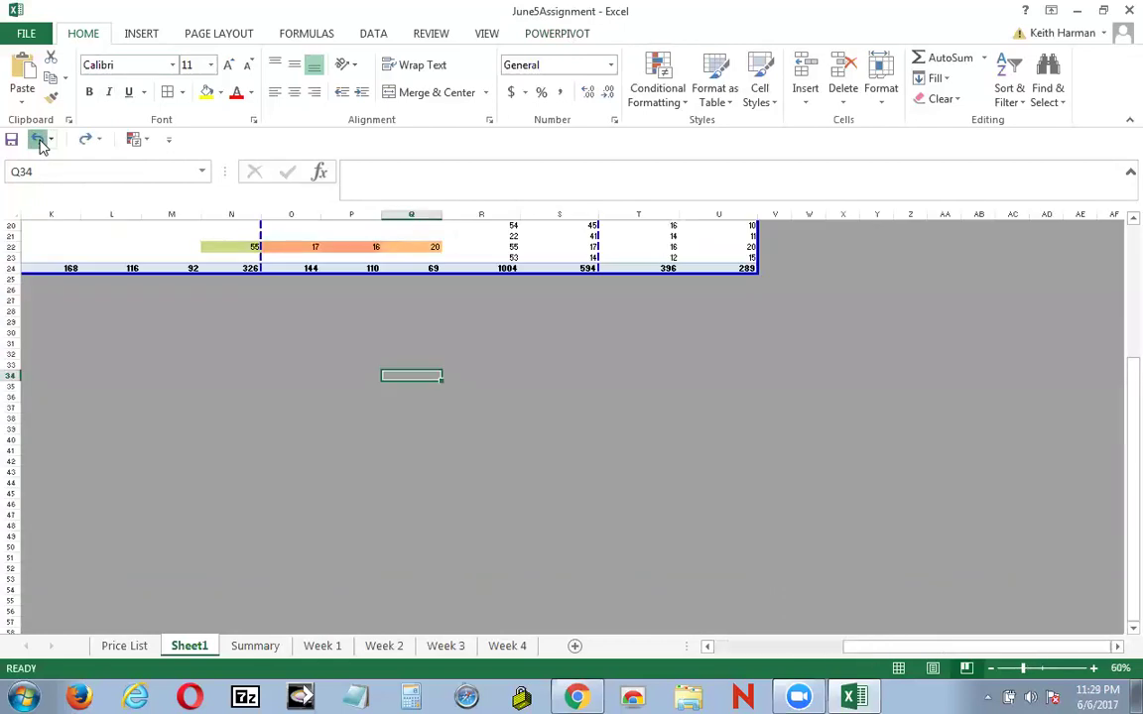
left_click(37, 140)
left_click(38, 140)
left_click(38, 139)
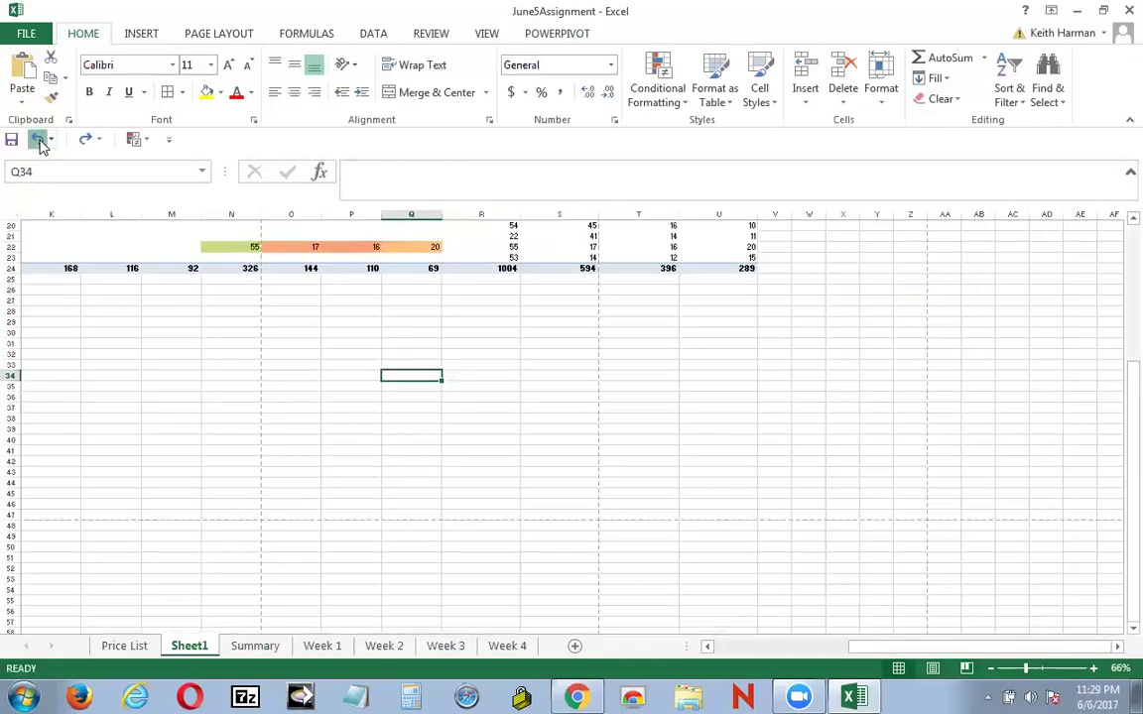
left_click(38, 140)
left_click(38, 140)
left_click(38, 140)
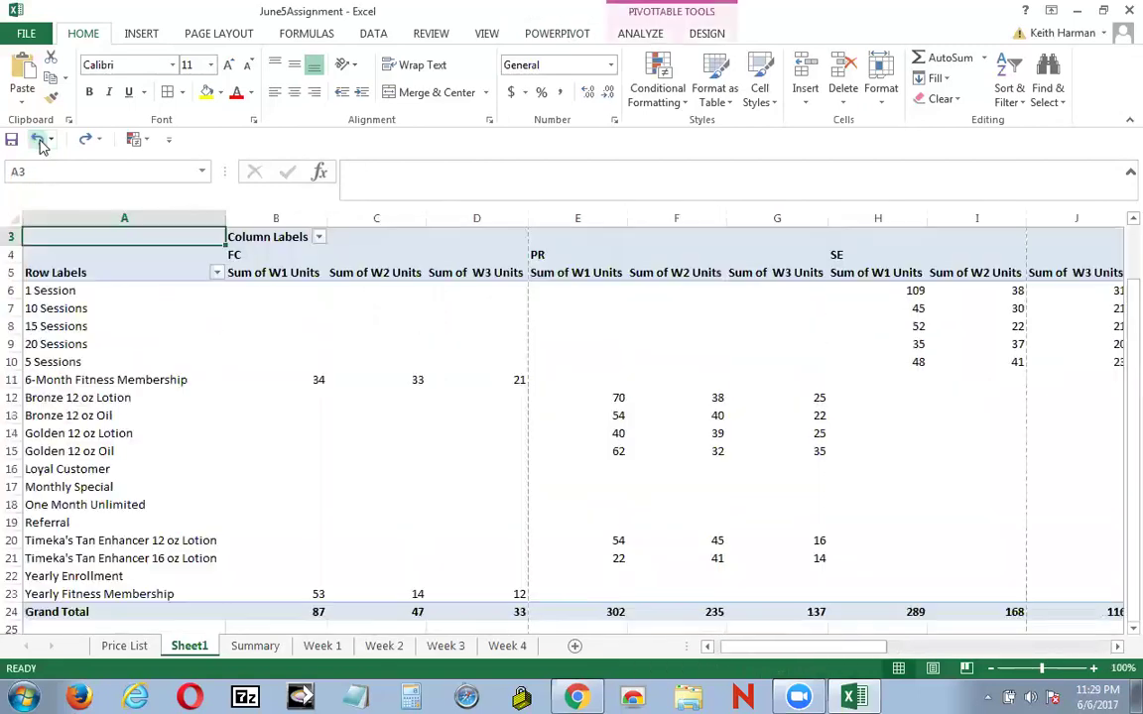
Step: Undo the additions of W3 Units and W2 Units so the PivotTable summarizes only W1 Units
left_click(38, 139)
left_click(37, 139)
left_click(38, 140)
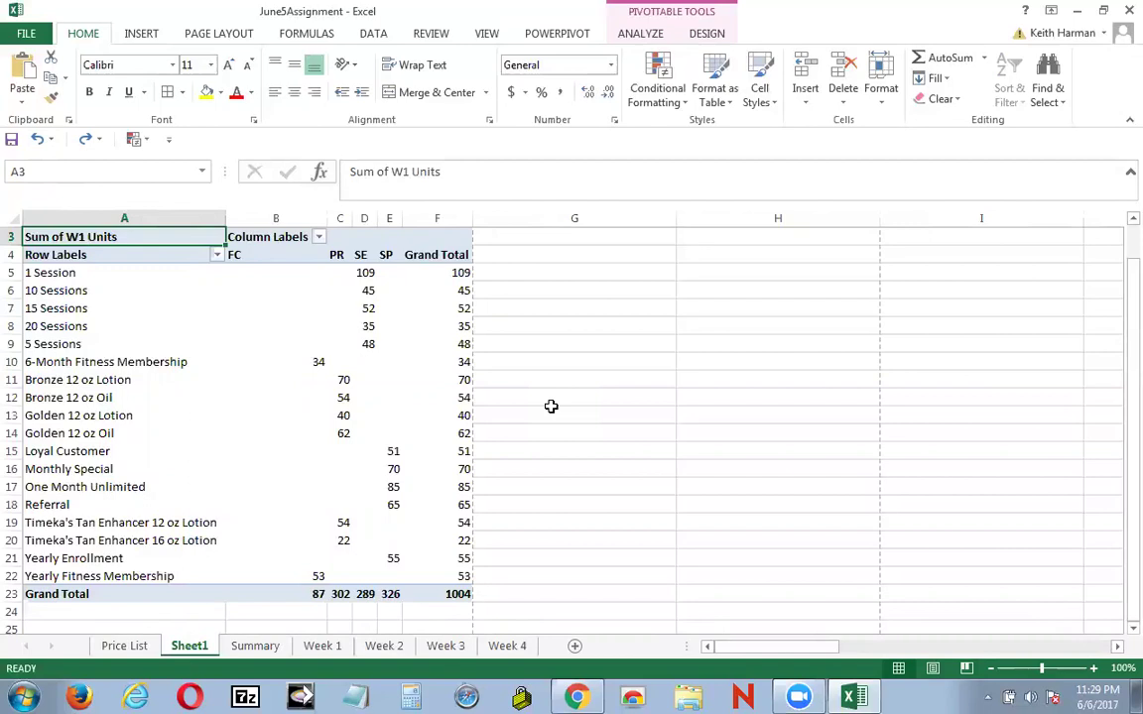
Step: Reopen the field list for the PivotTable on Sheet1
left_click(297, 280)
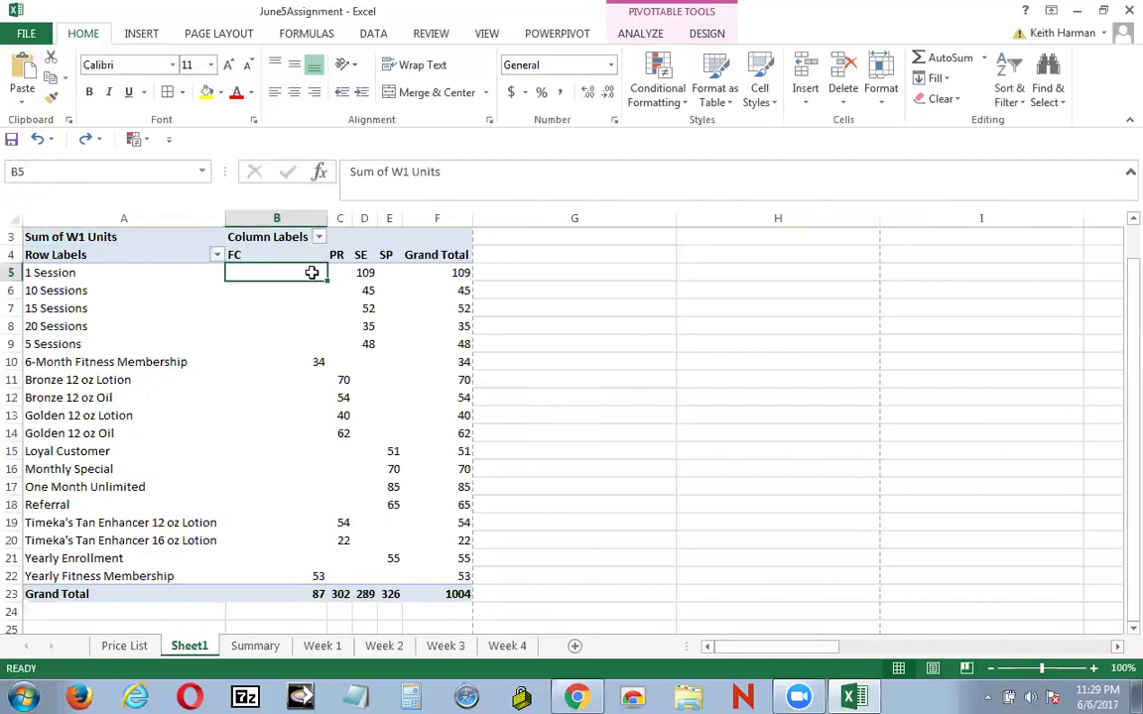
left_click(707, 33)
left_click(655, 35)
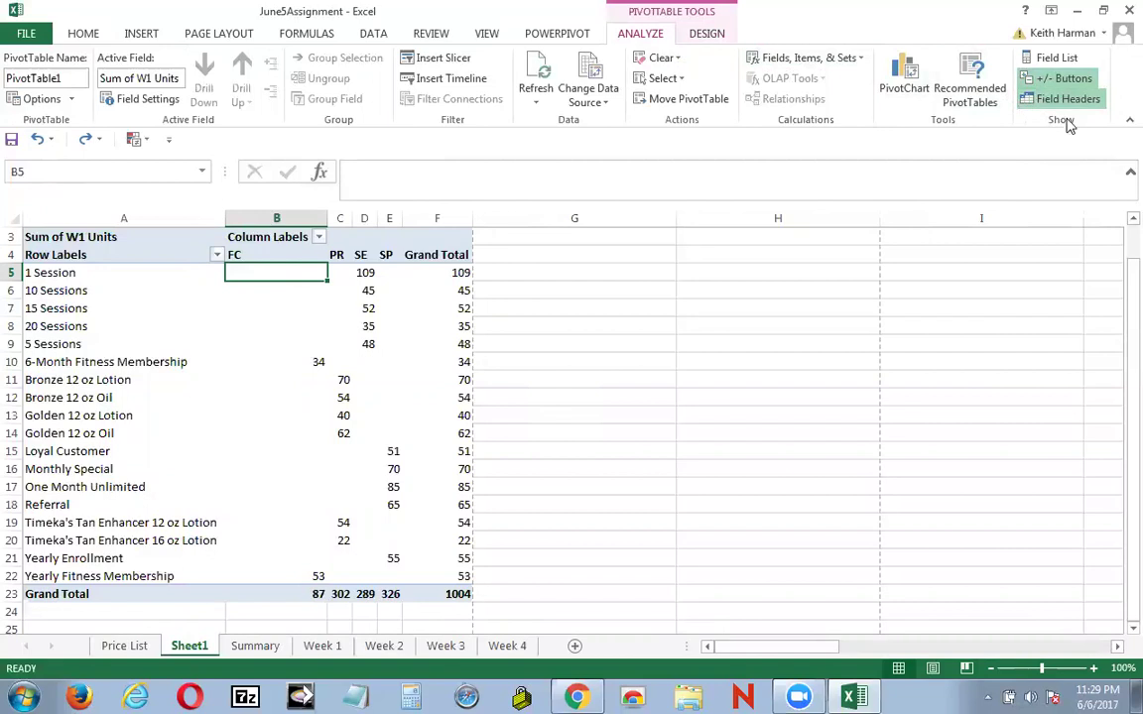
left_click(1056, 58)
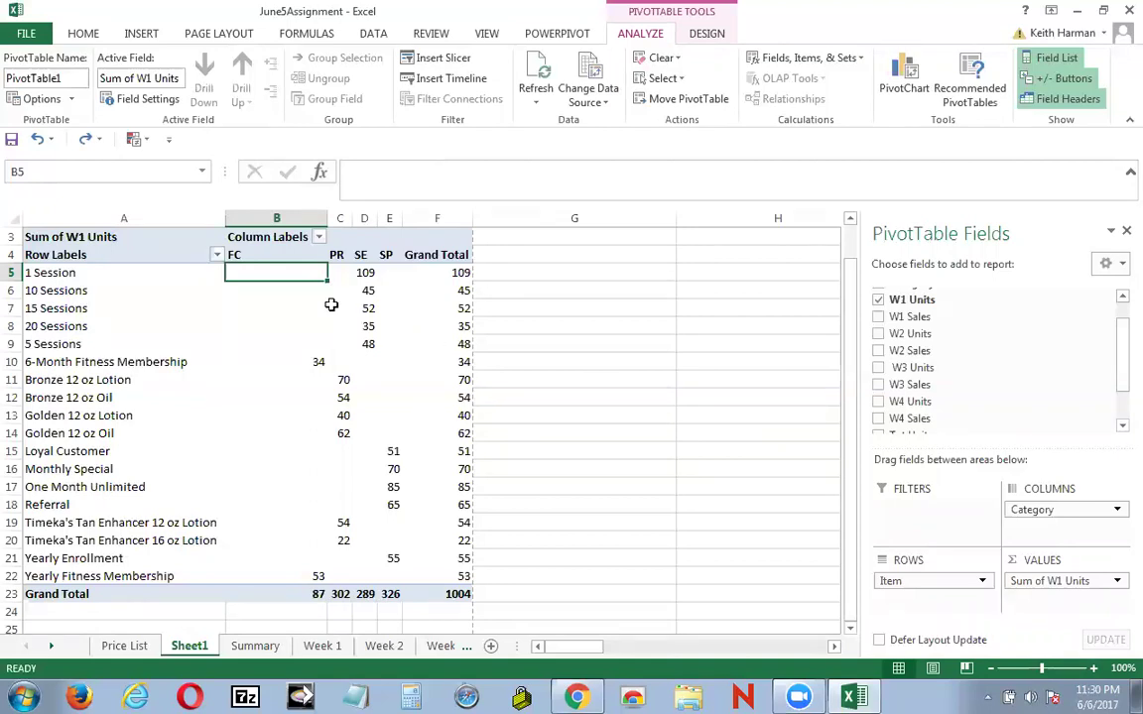
Step: Apply all borders to the PivotTable's item rows in A5:F22, leaving out the headers and the Grand Total row
mouse_move(345, 277)
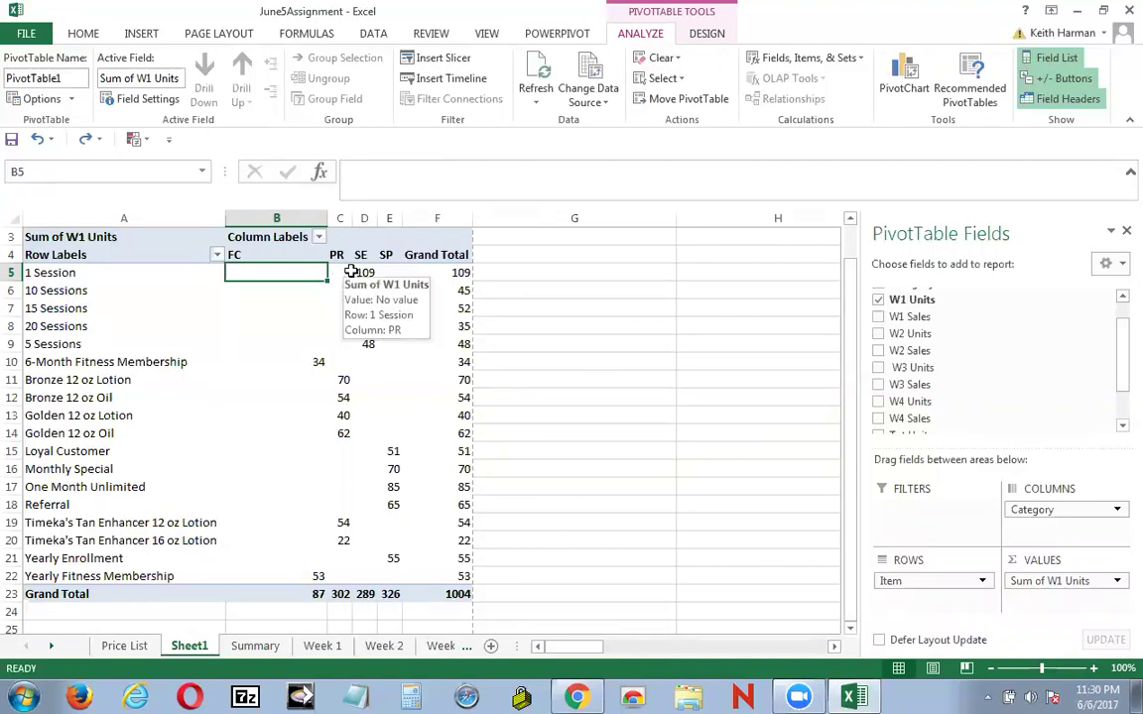
left_click(31, 273)
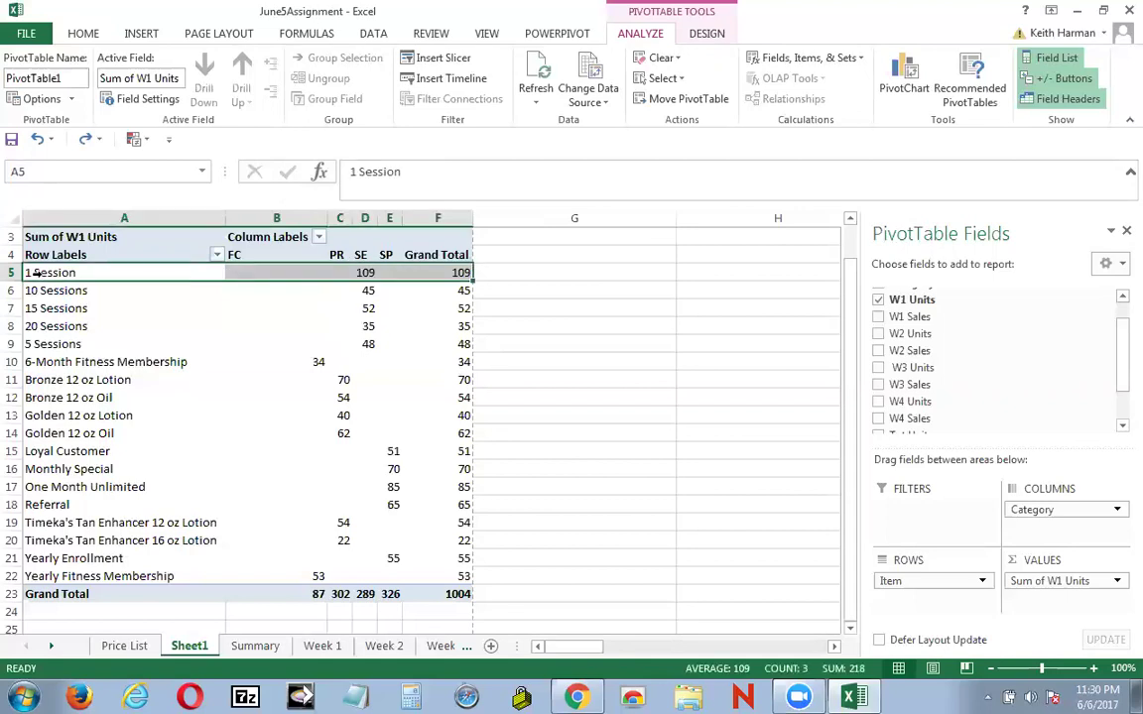
left_click_drag(33, 273, 44, 573)
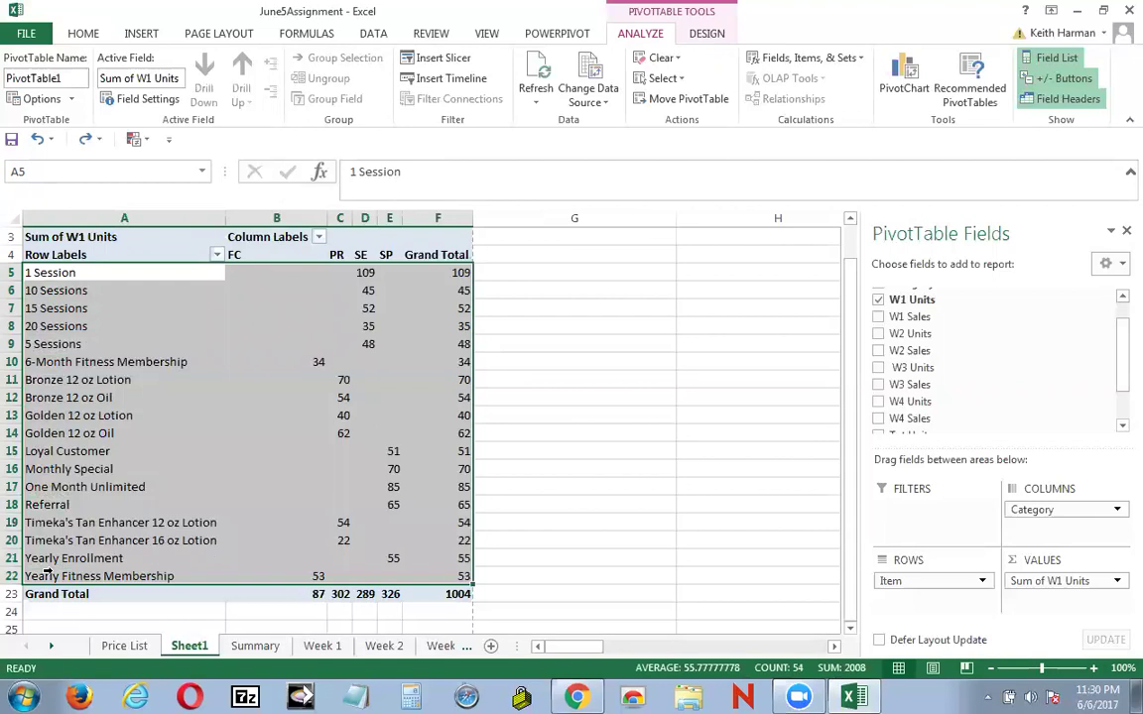
left_click(84, 34)
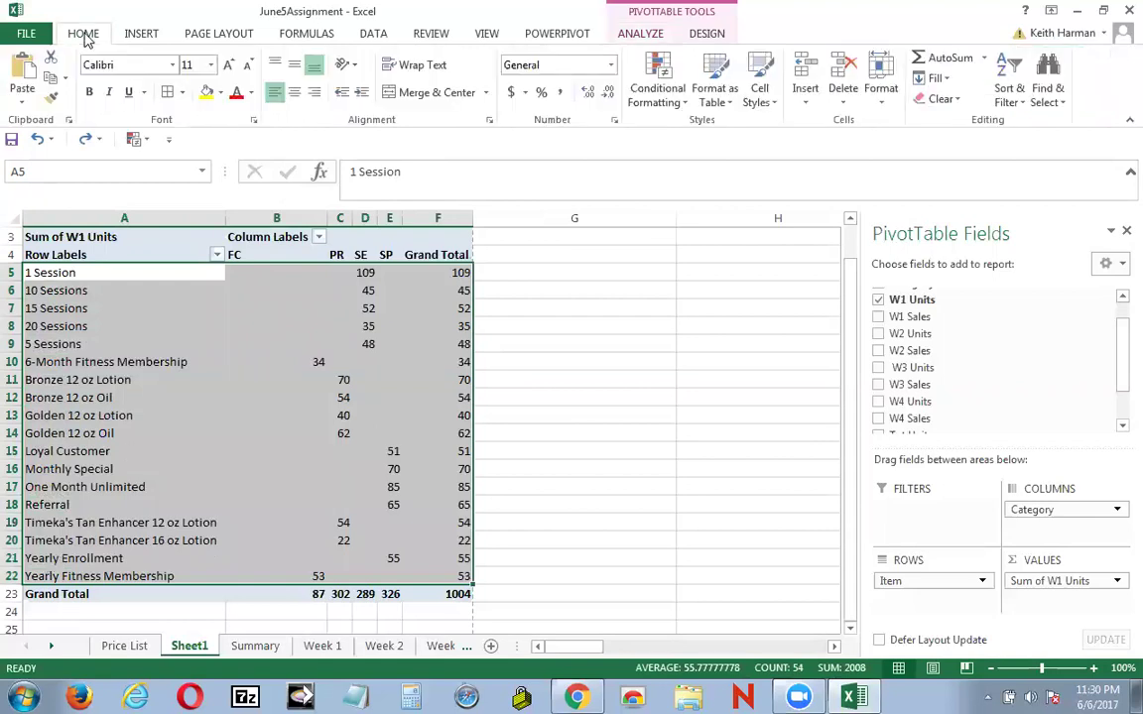
left_click(169, 92)
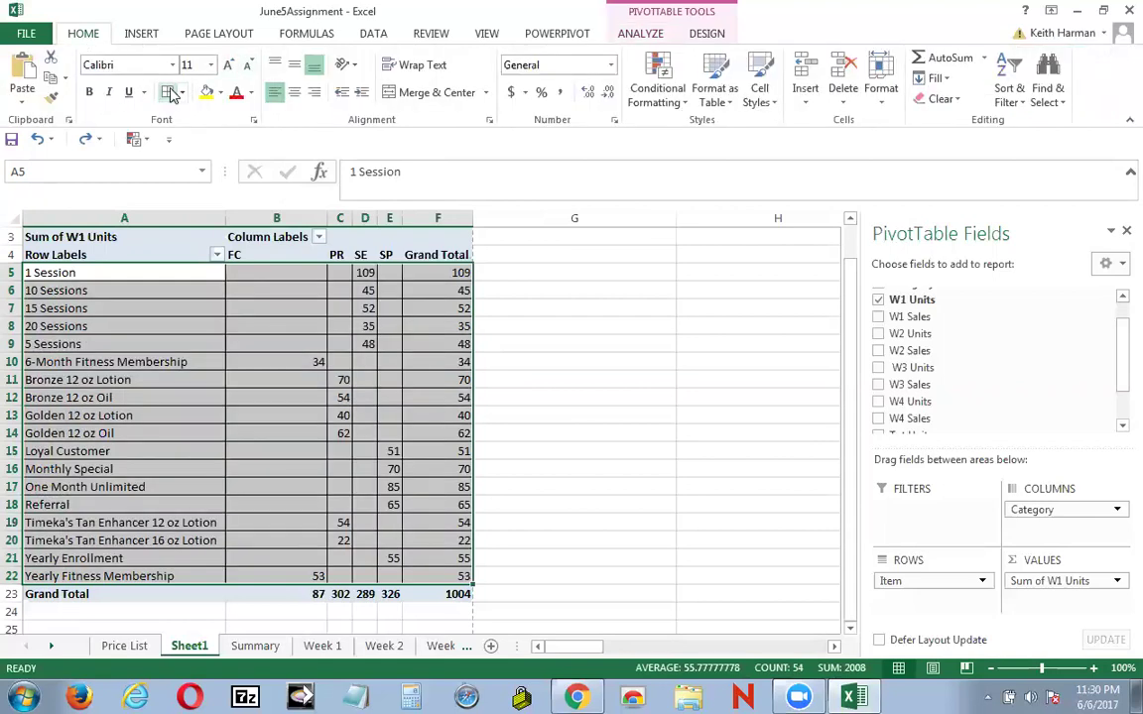
left_click(716, 437)
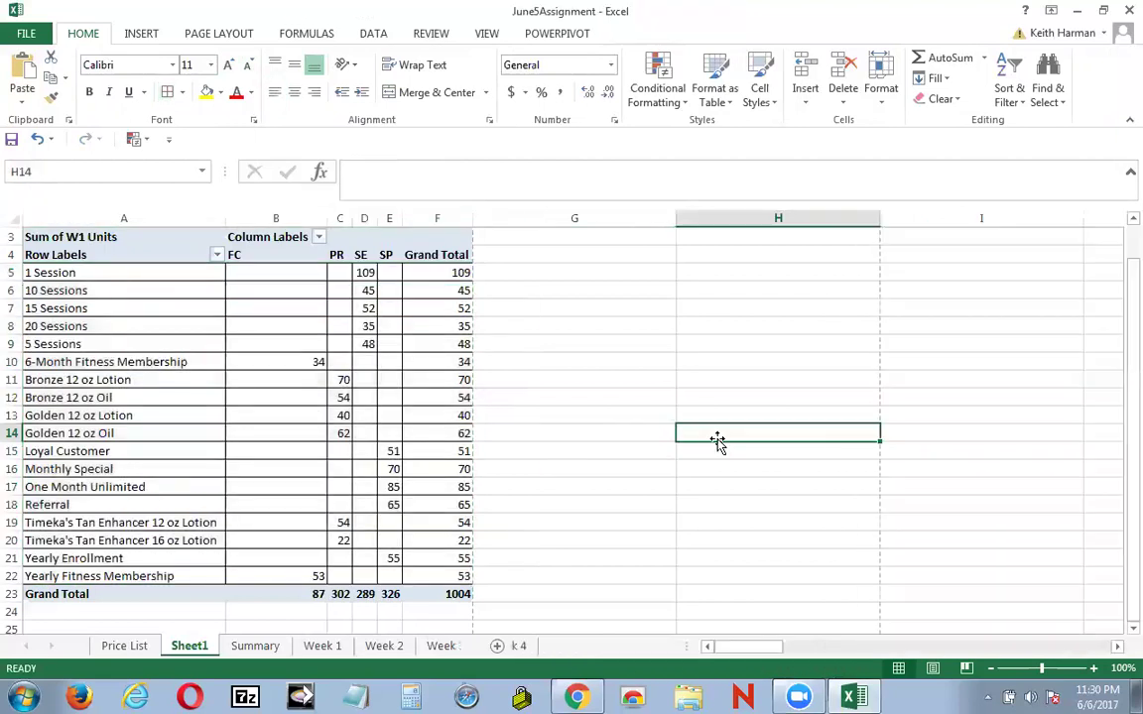
Step: Add W2 Units to the PivotTable's values alongside W1 Units
left_click(354, 343)
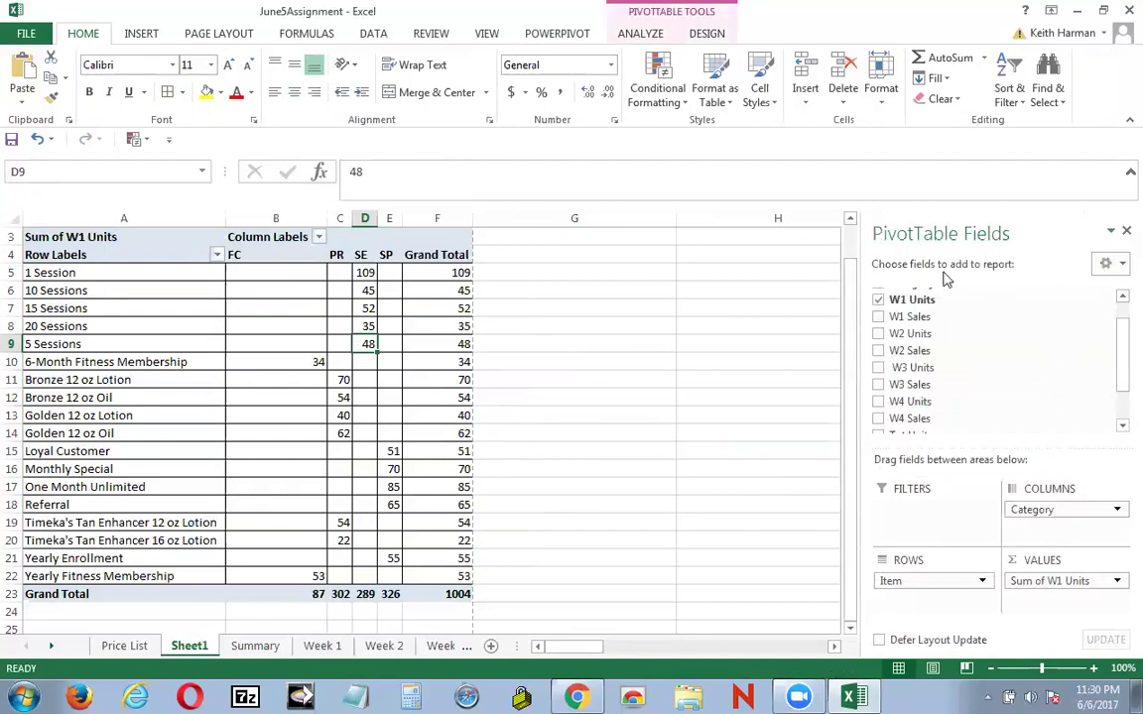
left_click(623, 322)
left_click(301, 359)
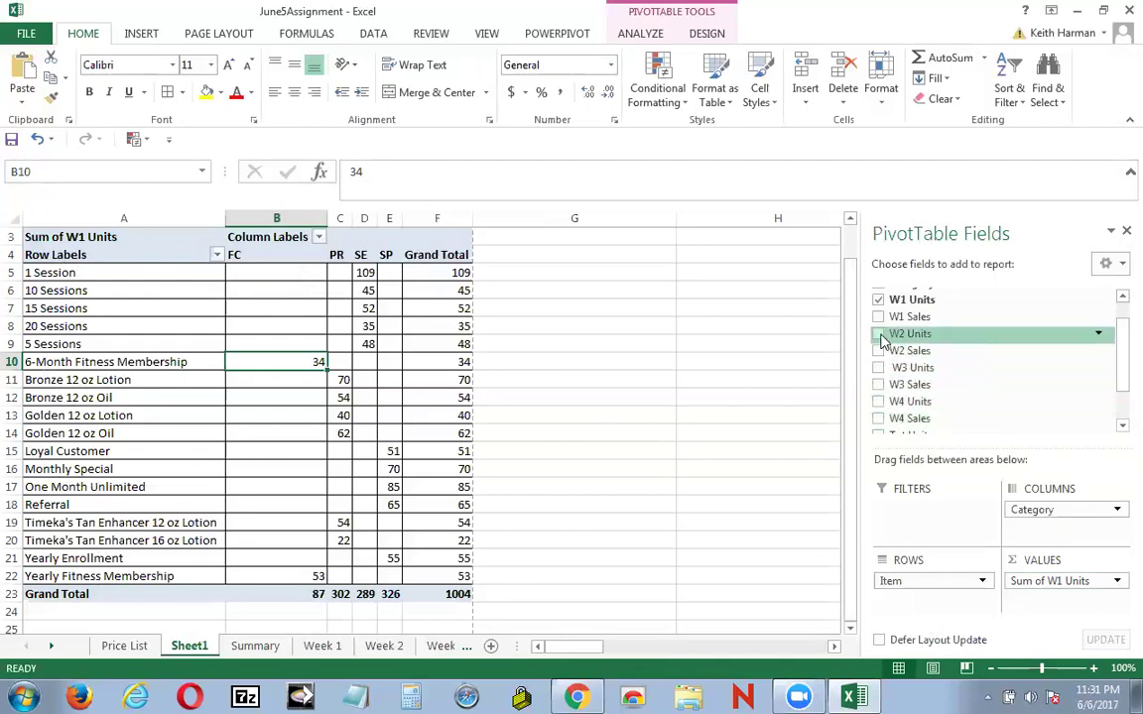
left_click_drag(884, 340, 1034, 608)
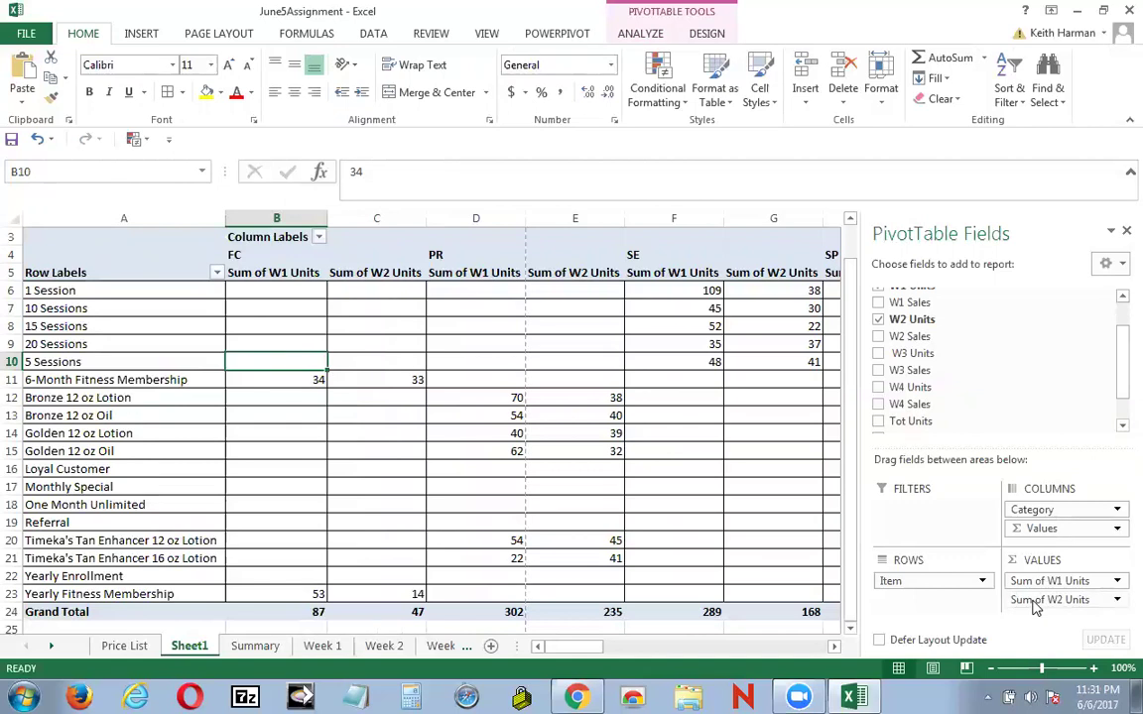
Step: Remove the W2 Units field from the PivotTable's values
left_click_drag(1035, 607, 995, 442)
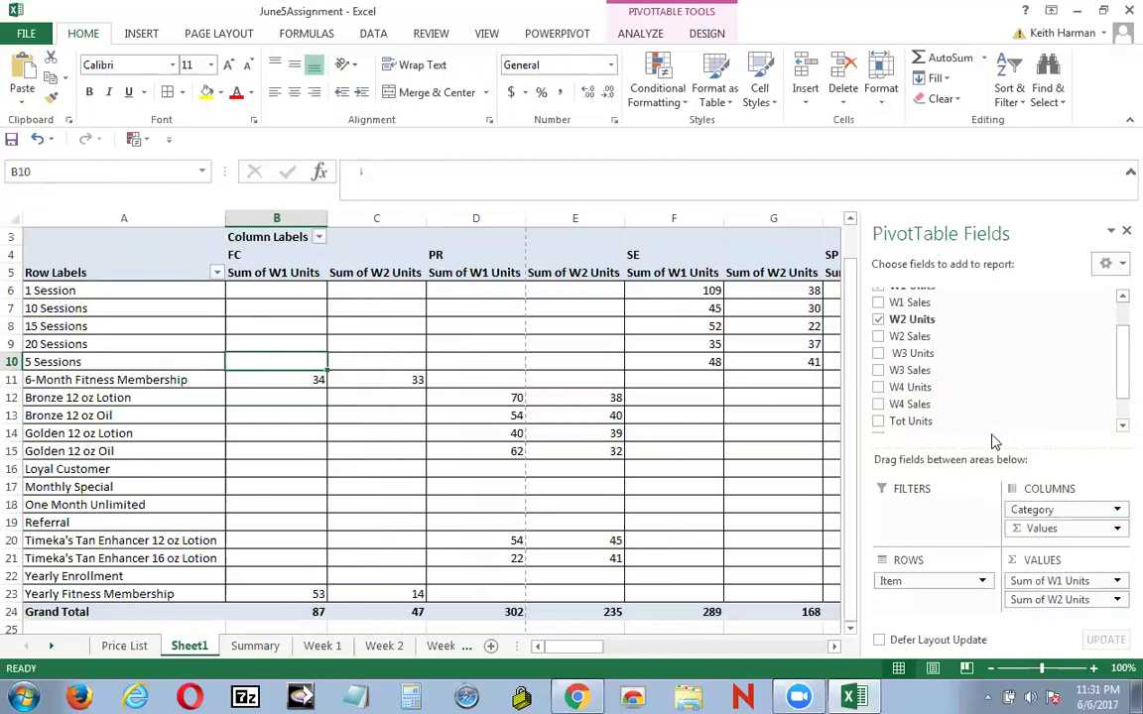
left_click(1115, 600)
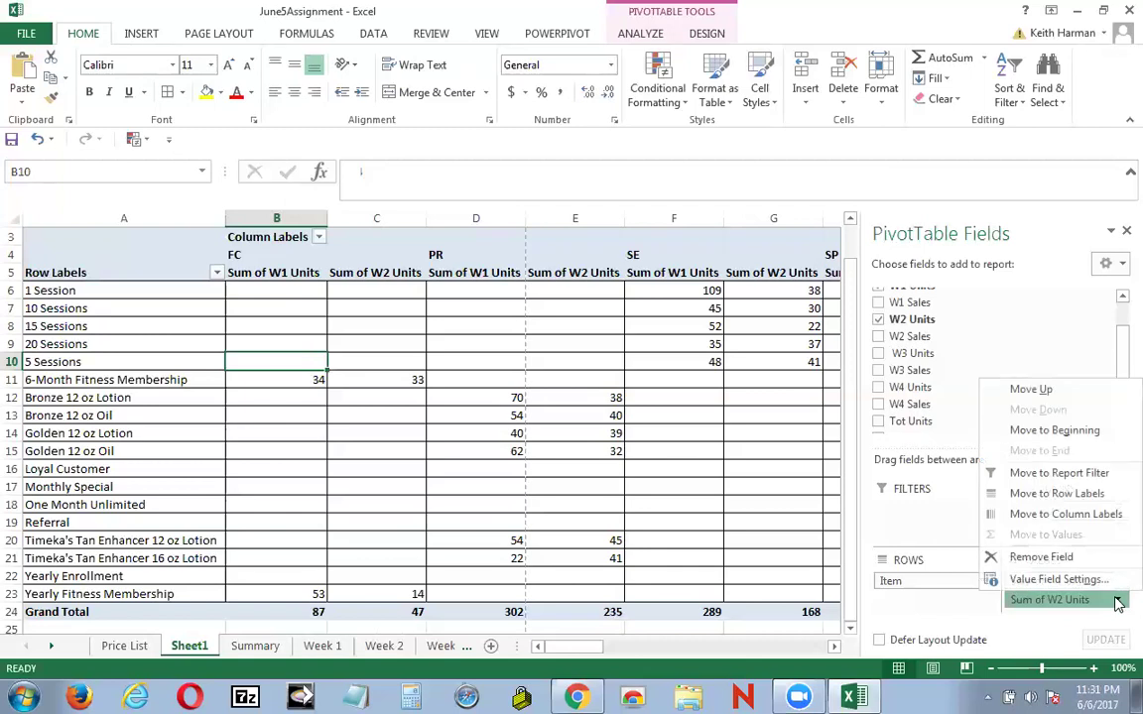
left_click(1042, 557)
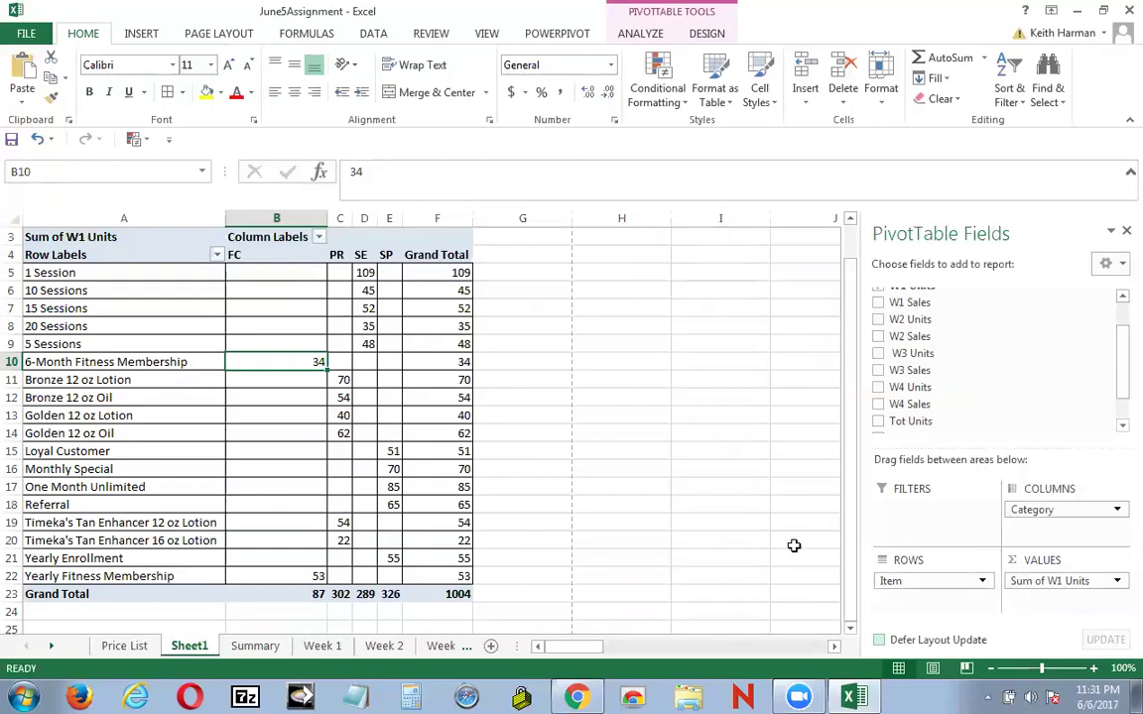
Step: Change the W1 Units value field to summarize by Count
left_click(1117, 583)
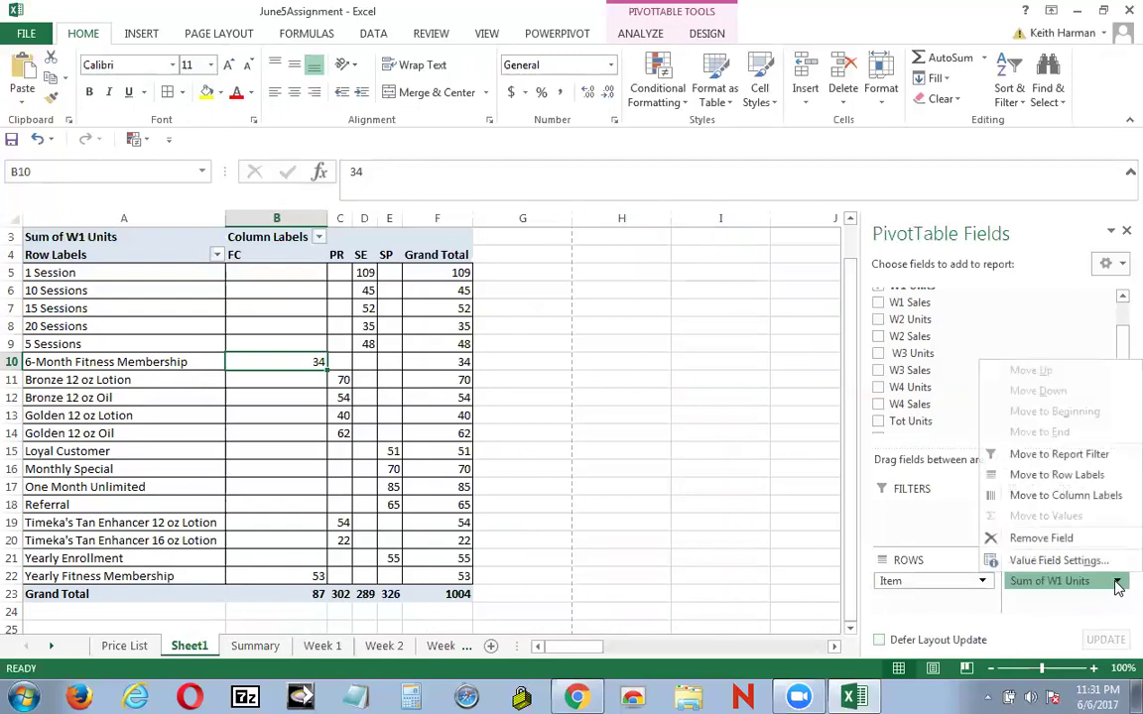
left_click(1062, 567)
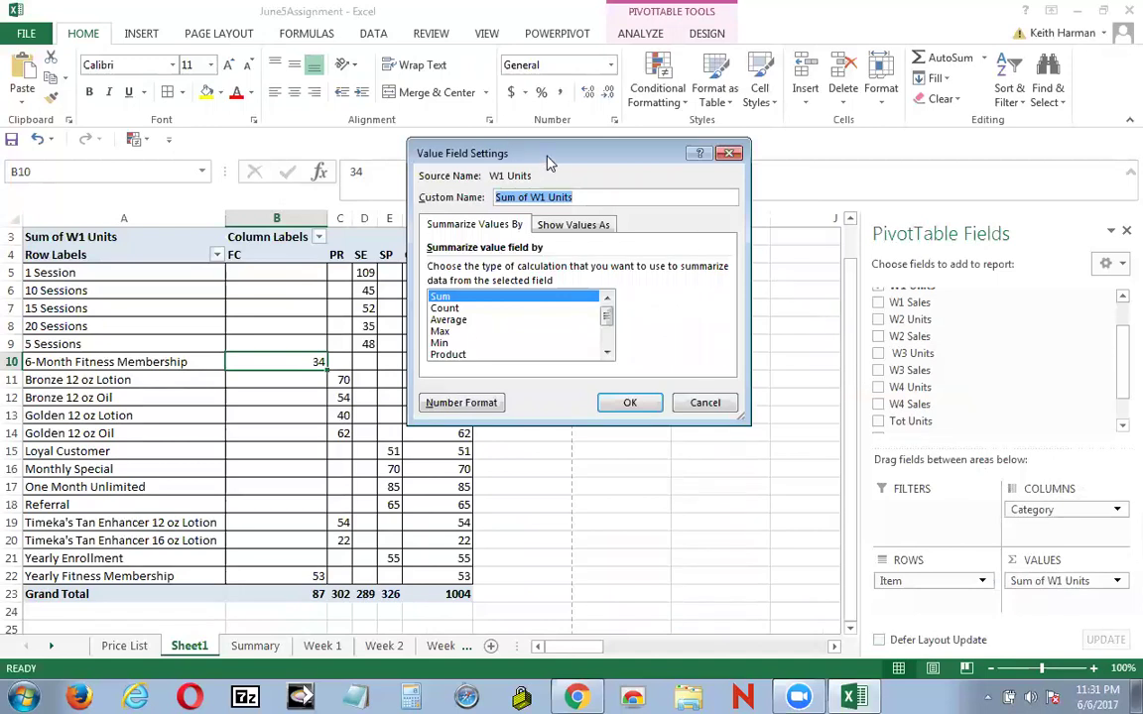
left_click_drag(550, 162, 590, 169)
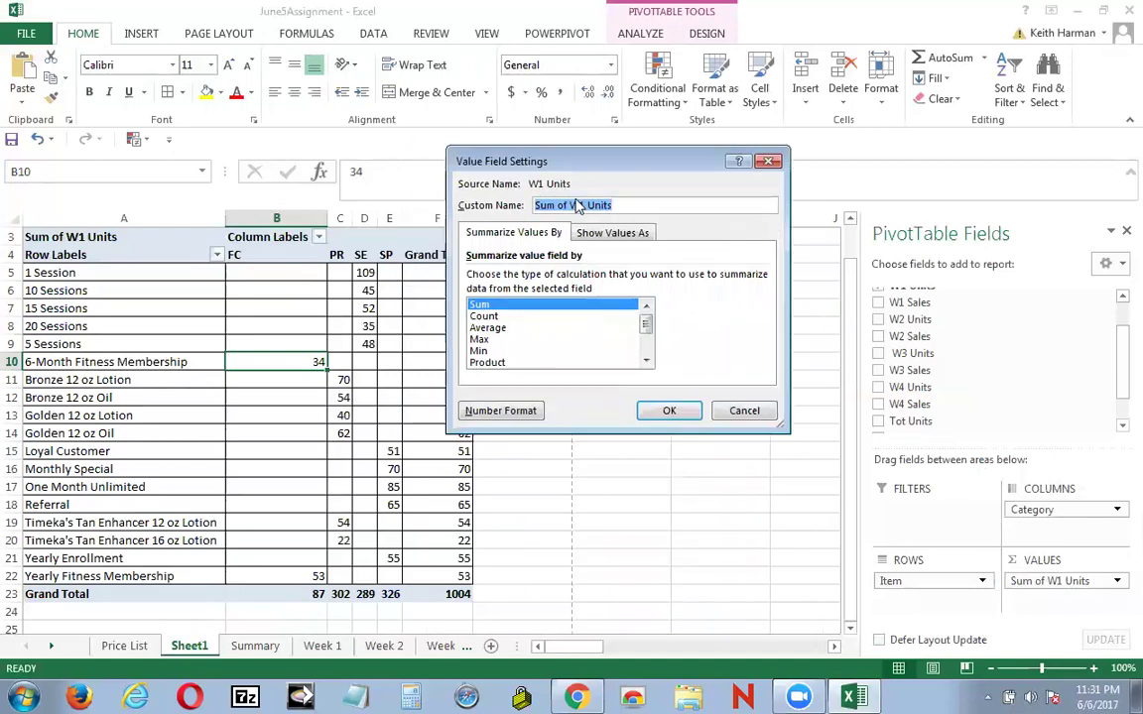
left_click(493, 328)
left_click(489, 316)
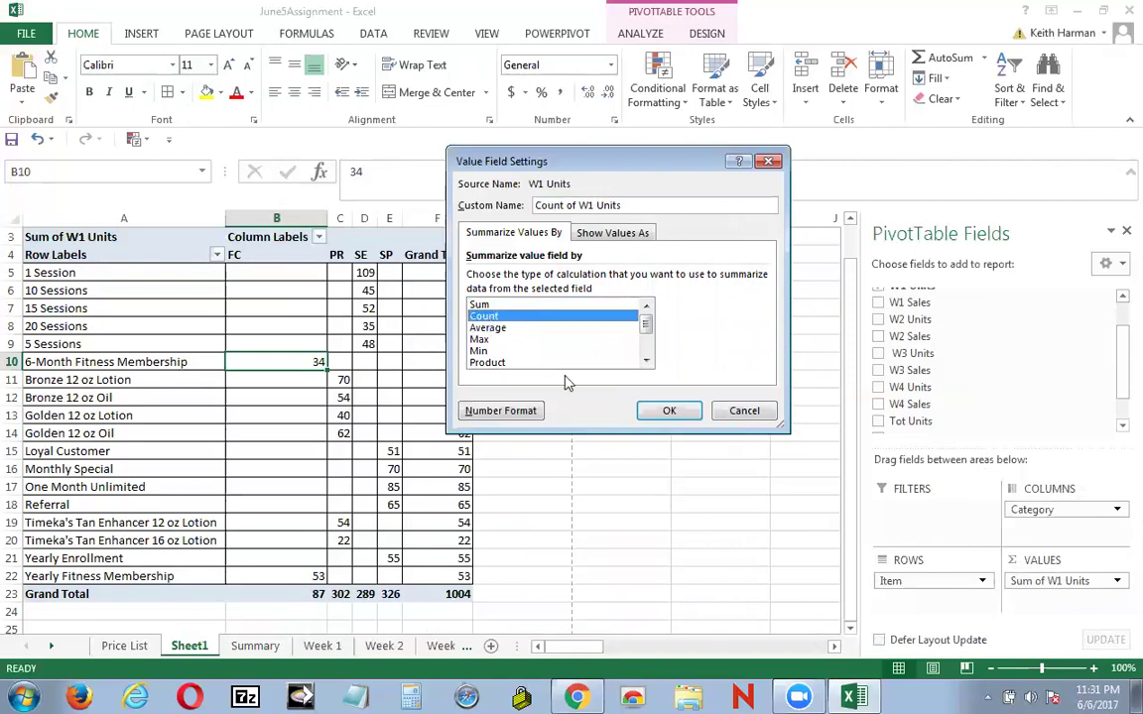
left_click(667, 411)
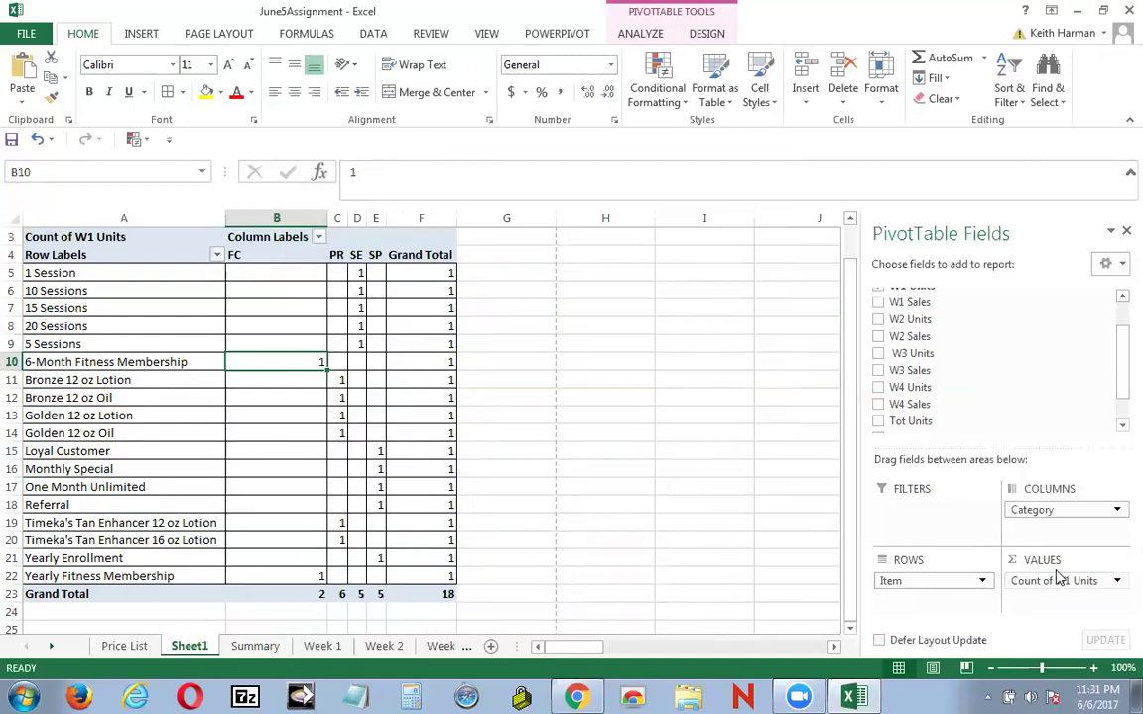
Step: Change the W1 Units value field to summarize by Average
left_click(1116, 582)
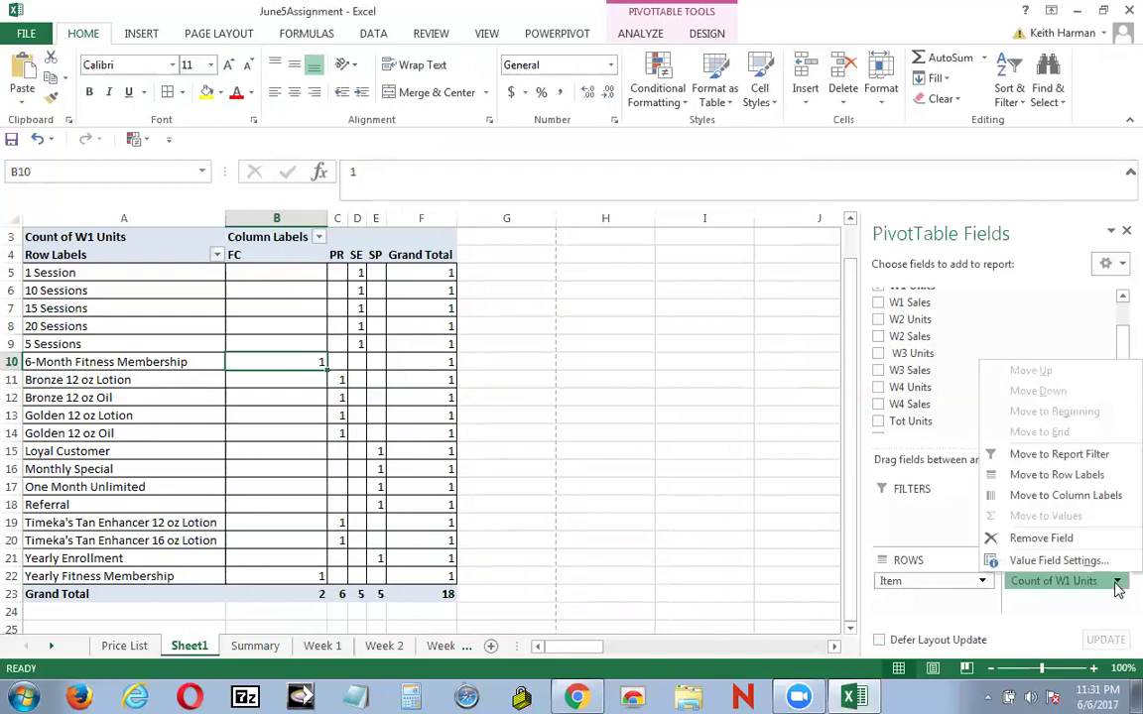
left_click(1081, 561)
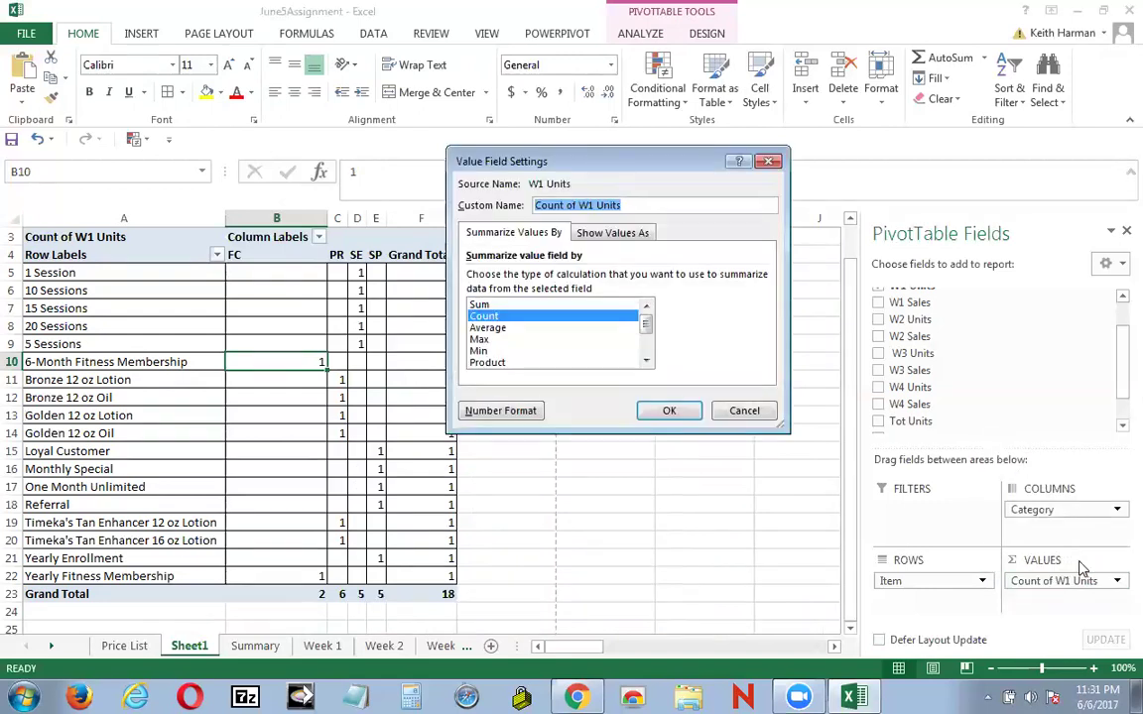
left_click(493, 329)
left_click(669, 408)
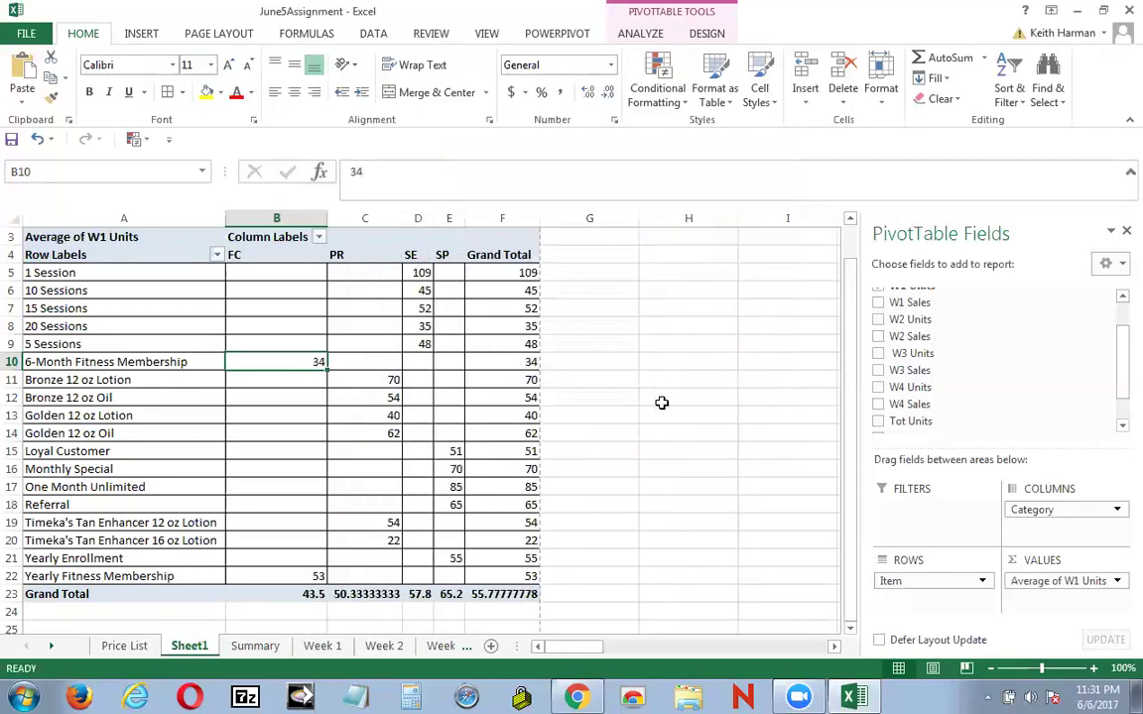
Step: Change the W1 Units value field to summarize by Max
left_click(1117, 582)
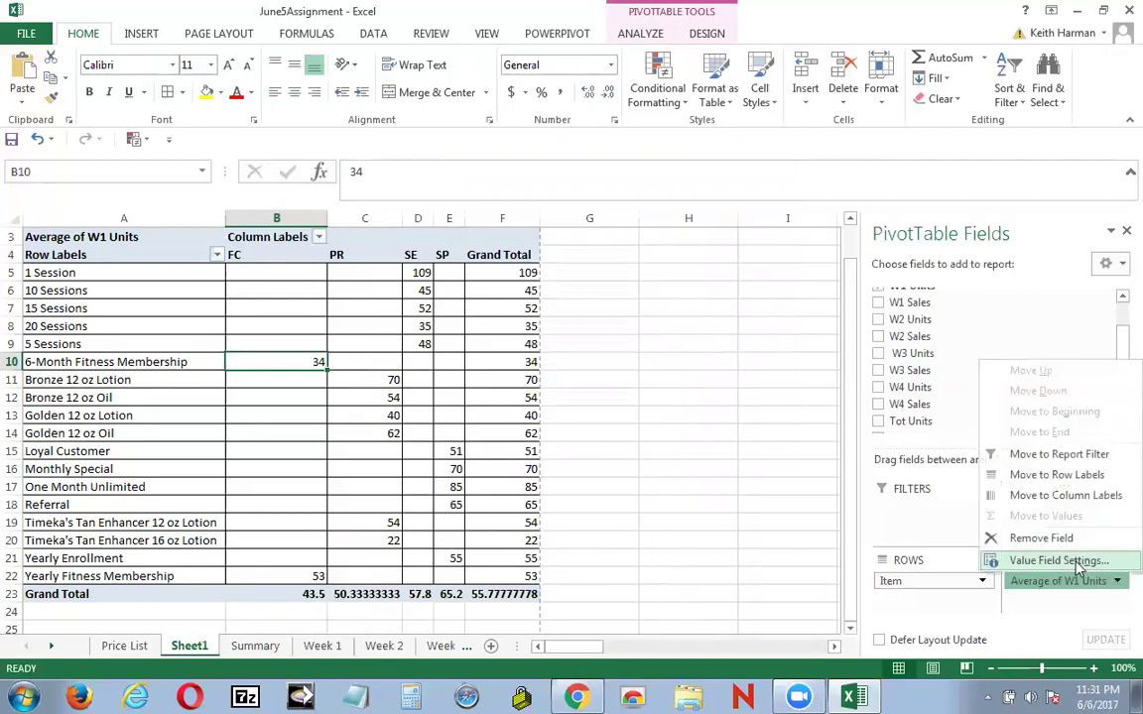
left_click(1078, 562)
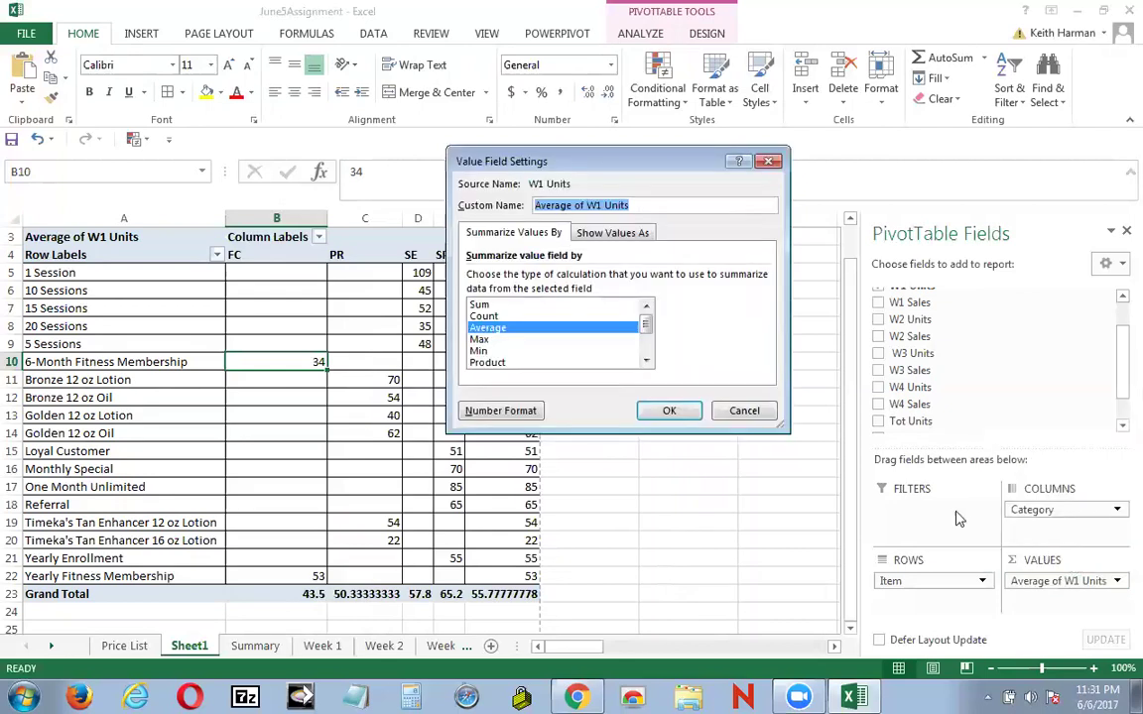
left_click(481, 340)
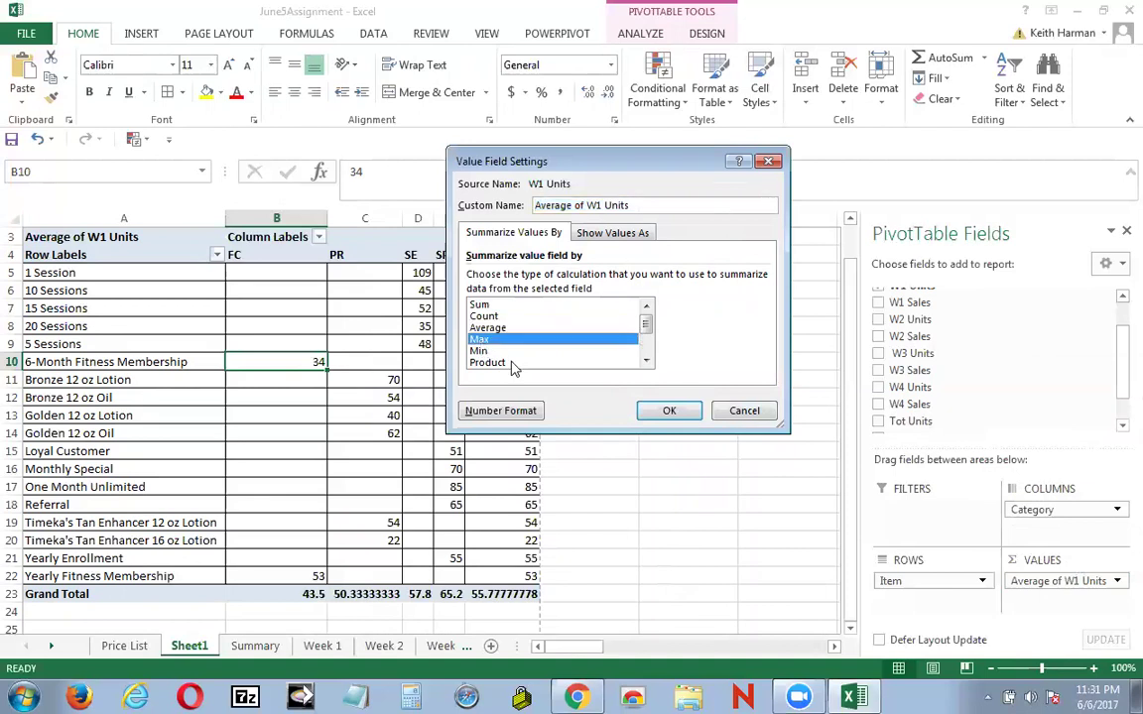
left_click(669, 412)
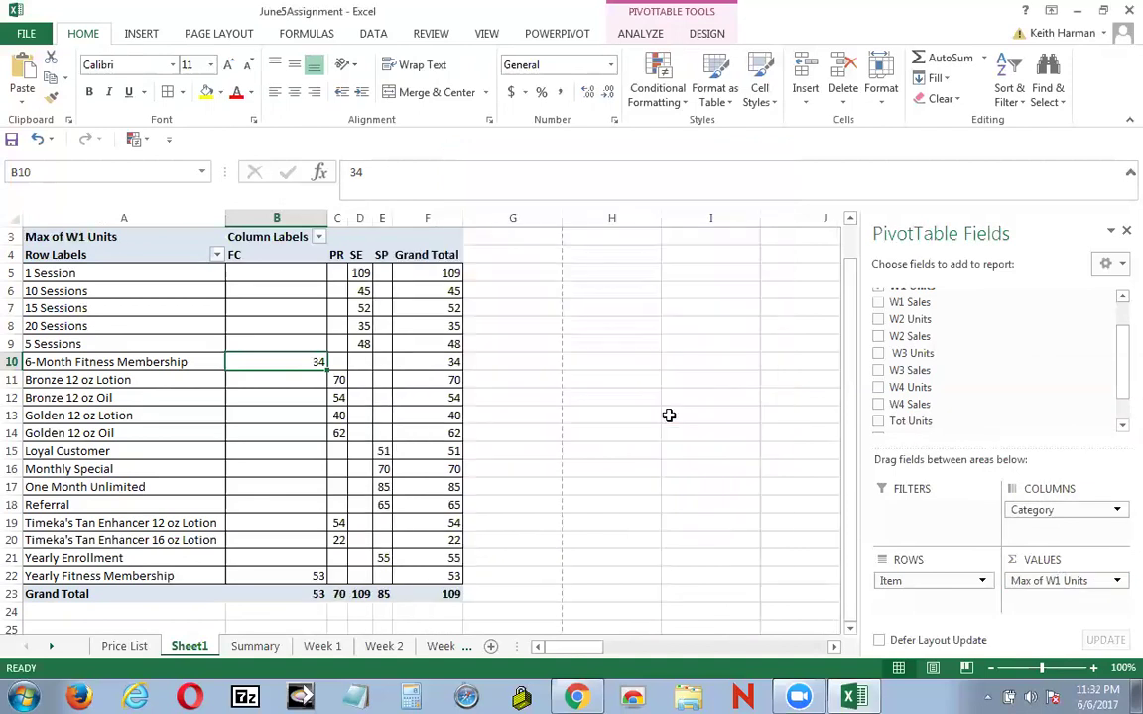
Step: Change the W1 Units value field to summarize by Min
left_click(1117, 582)
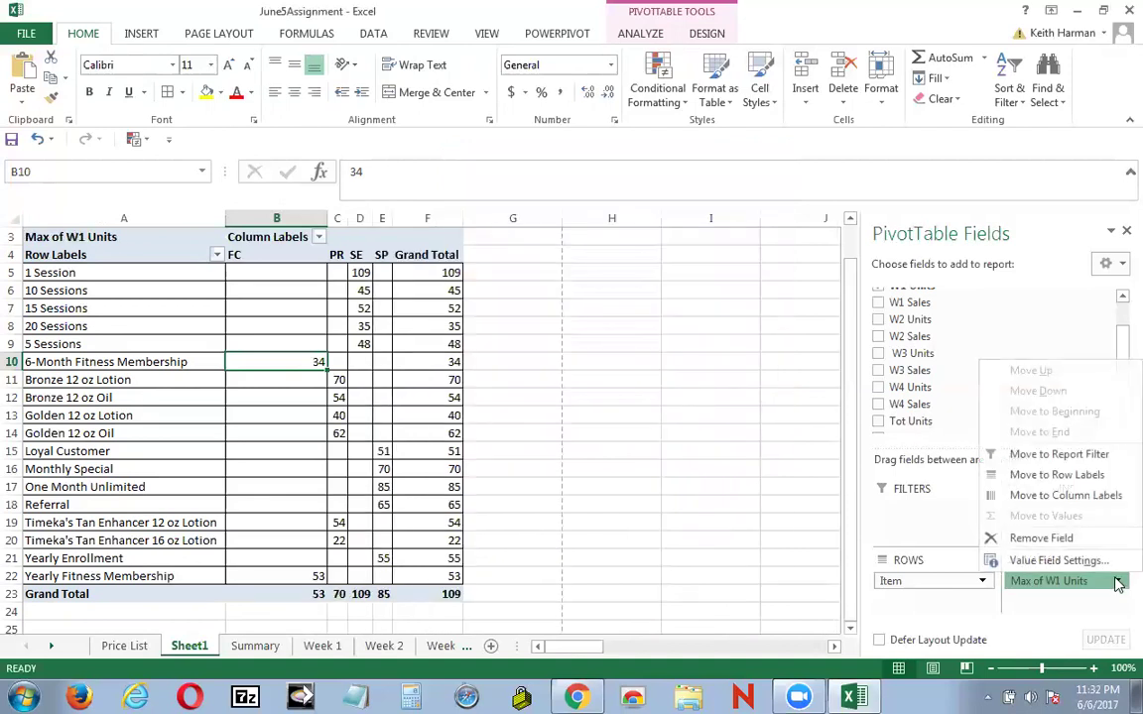
left_click(1079, 563)
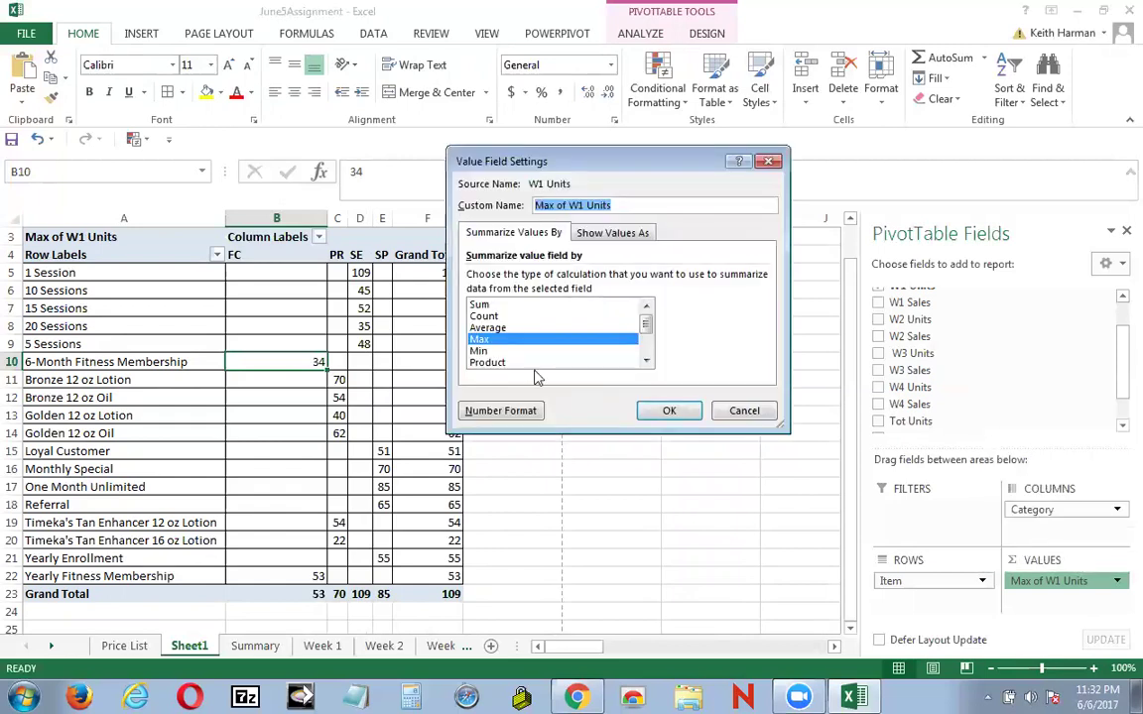
left_click(479, 351)
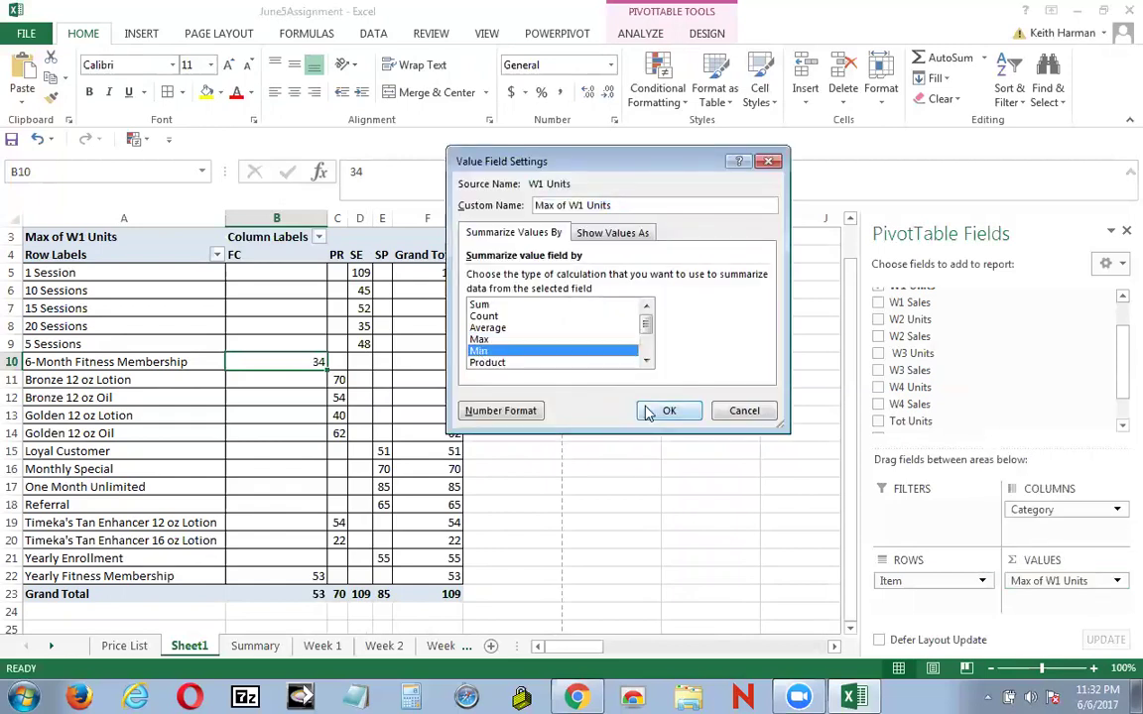
left_click(664, 410)
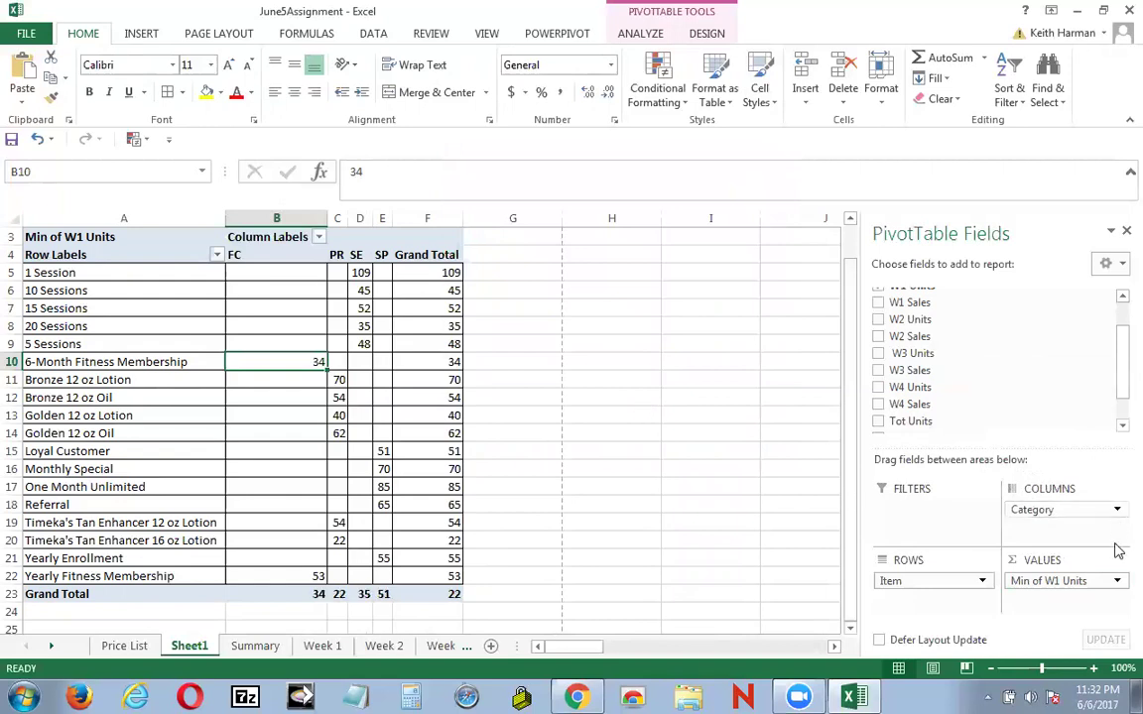
Step: Change the W1 Units value field to summarize by StdDev
left_click(1118, 583)
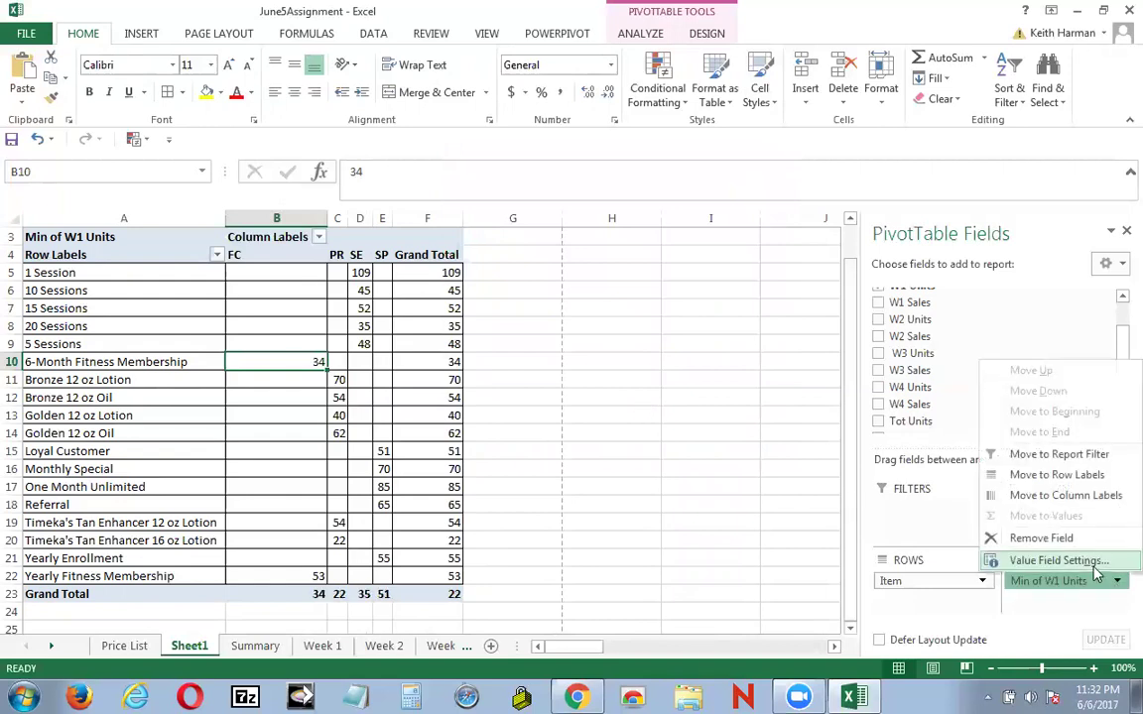
left_click(1076, 558)
left_click(645, 361)
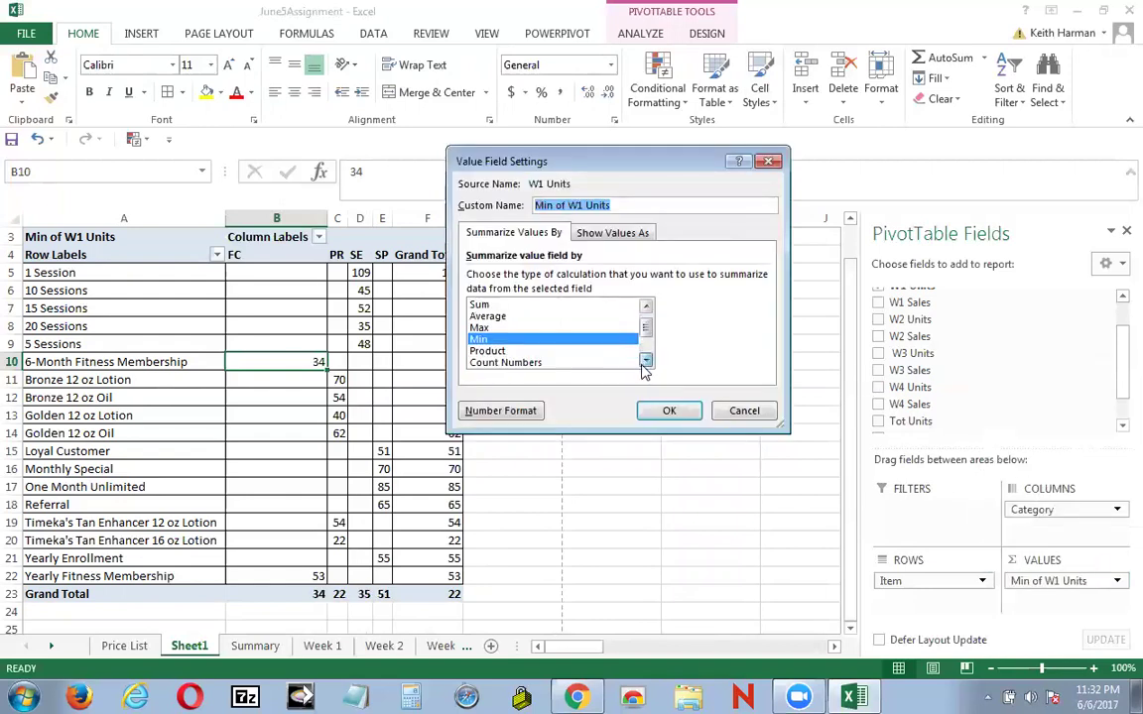
left_click(644, 362)
left_click(645, 361)
left_click(645, 361)
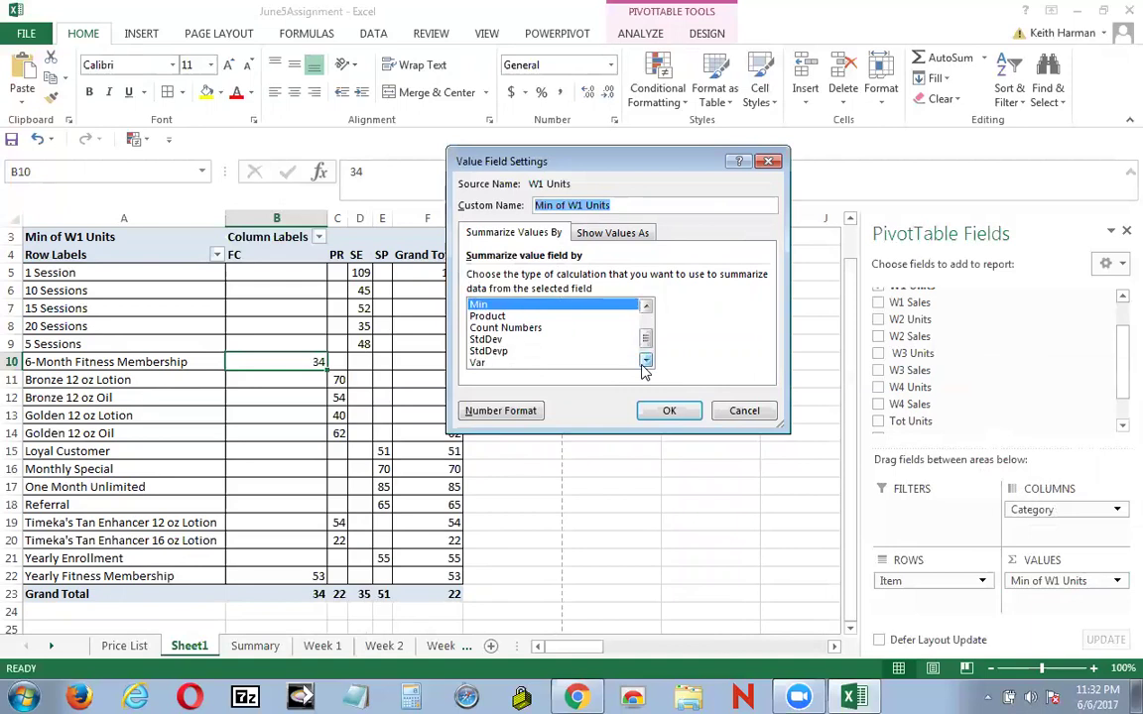
left_click(486, 340)
left_click(667, 410)
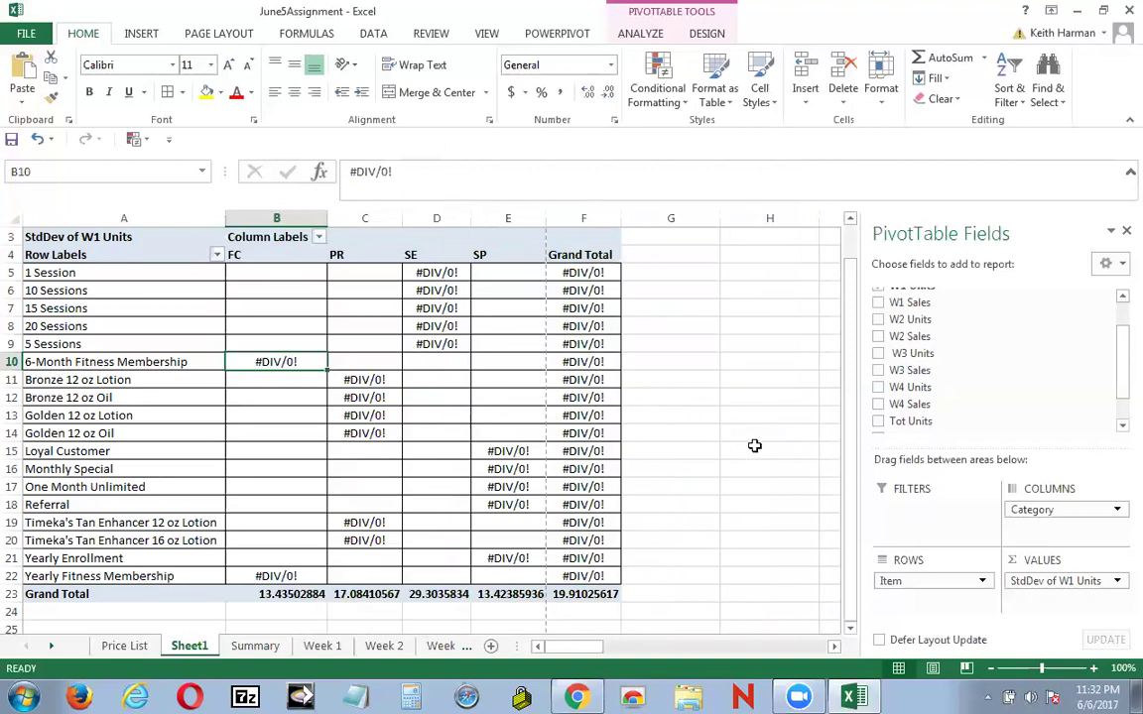
Step: Set the W1 Units value field back to summarizing by Sum
left_click(1117, 583)
left_click(1071, 559)
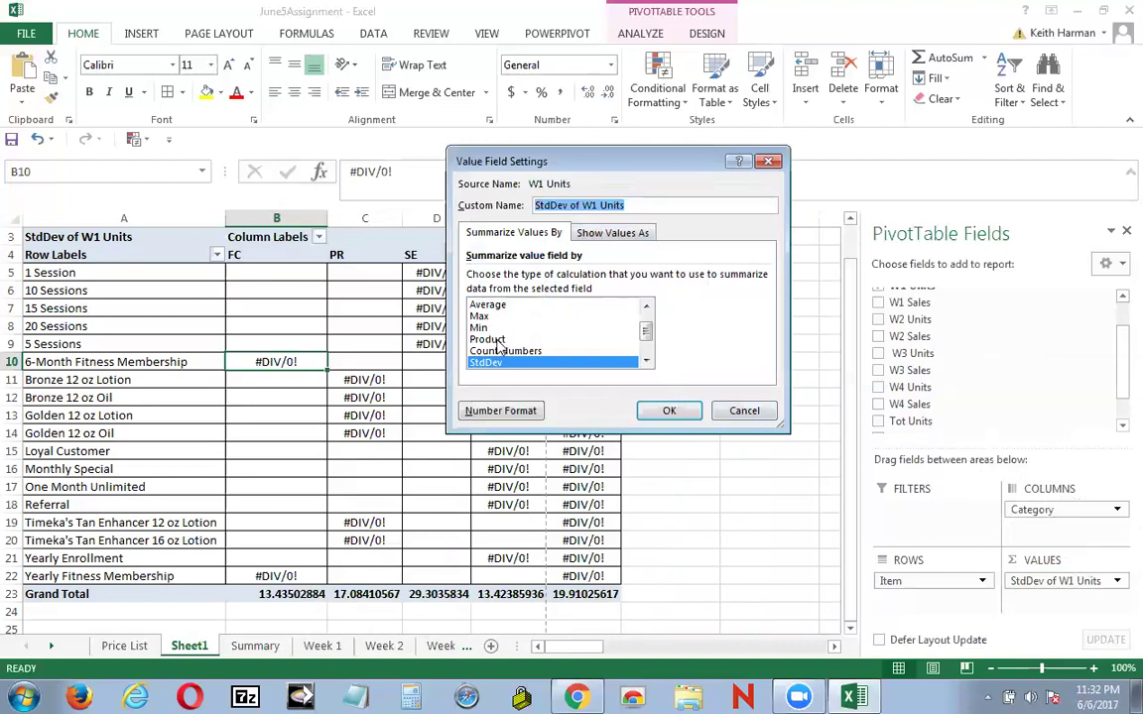
left_click(646, 361)
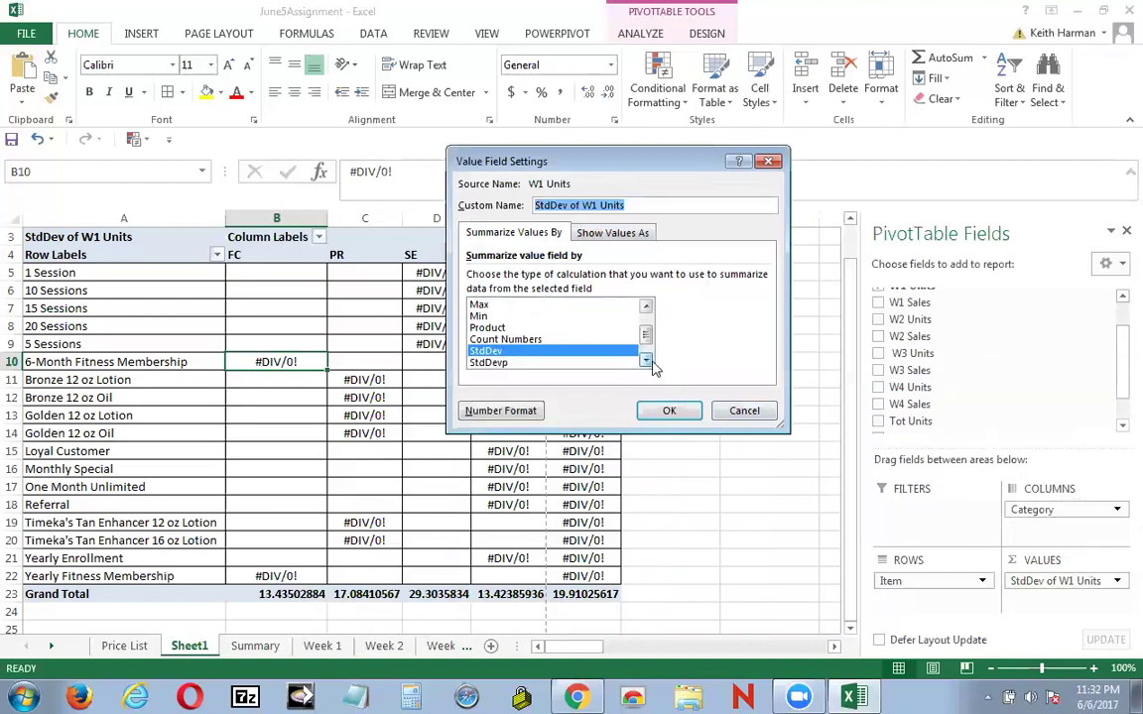
left_click_drag(645, 341, 646, 325)
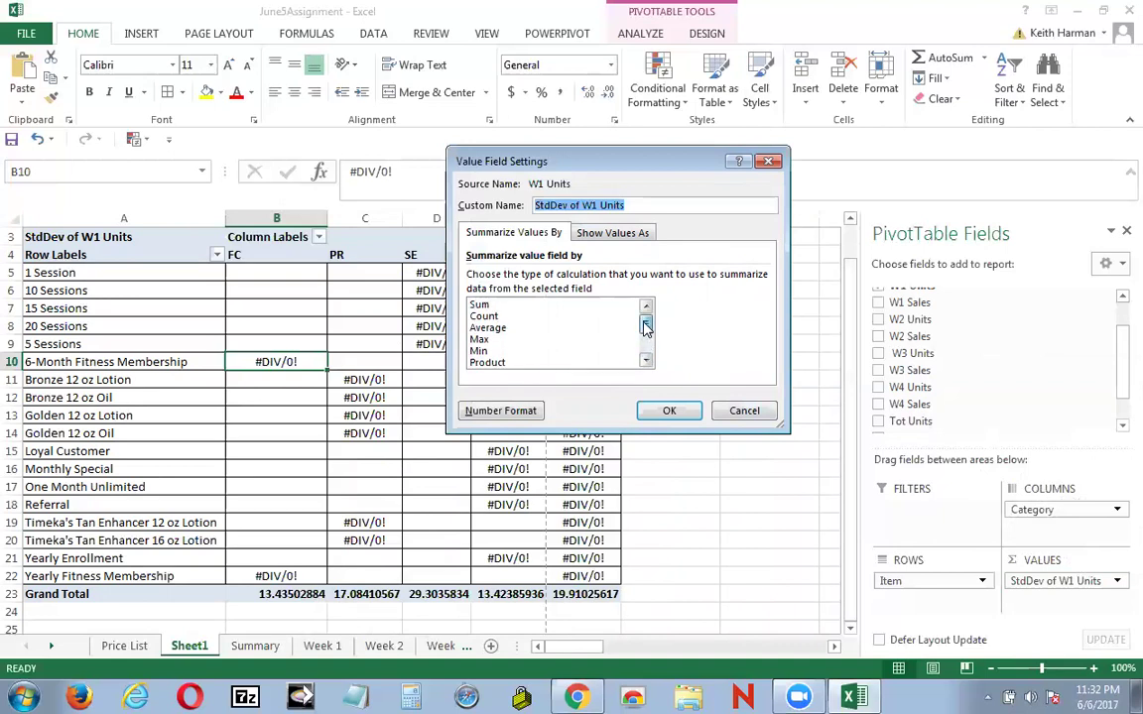
left_click(486, 306)
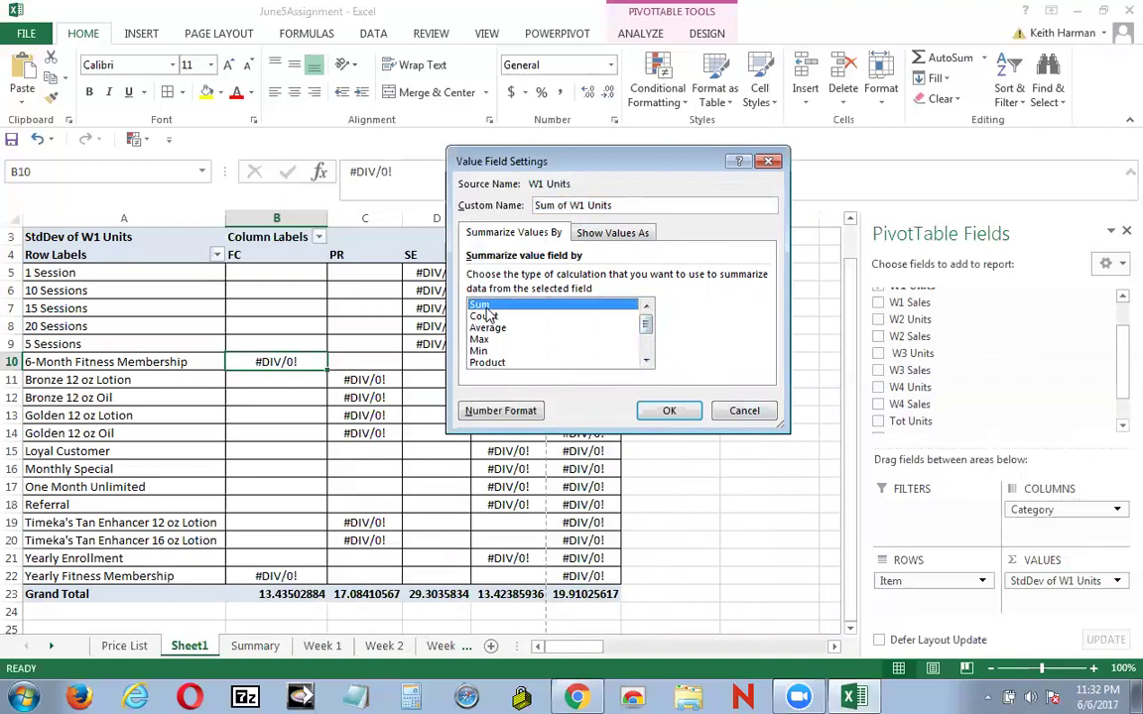
left_click(681, 407)
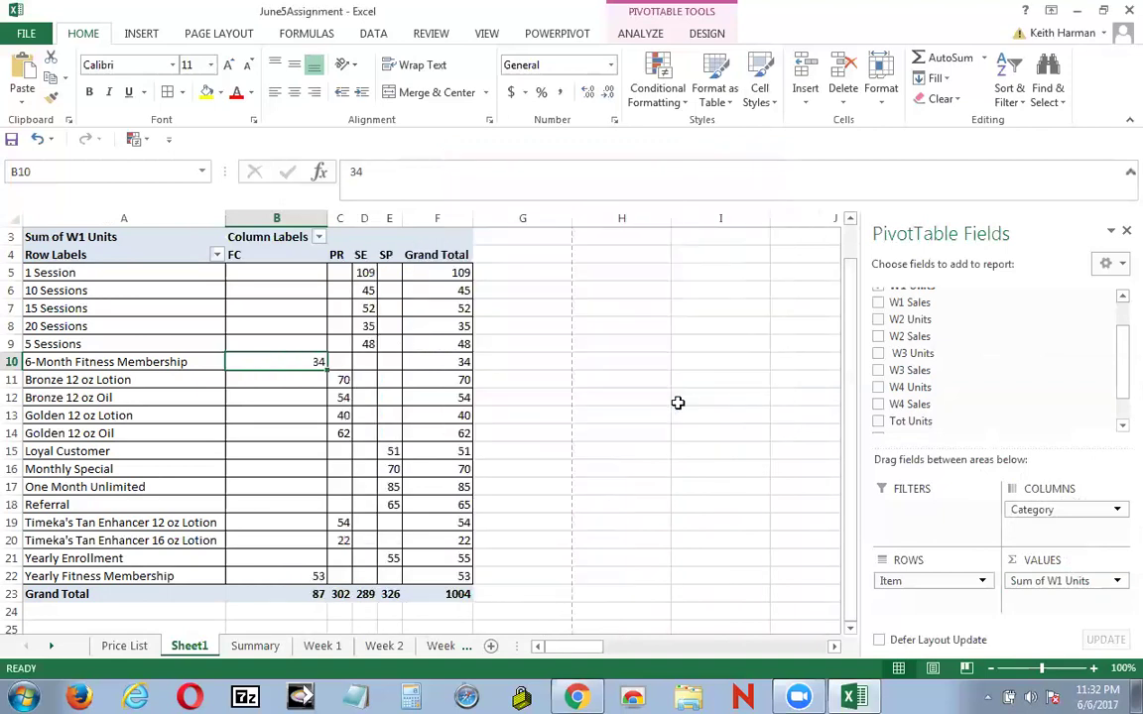
left_click(640, 470)
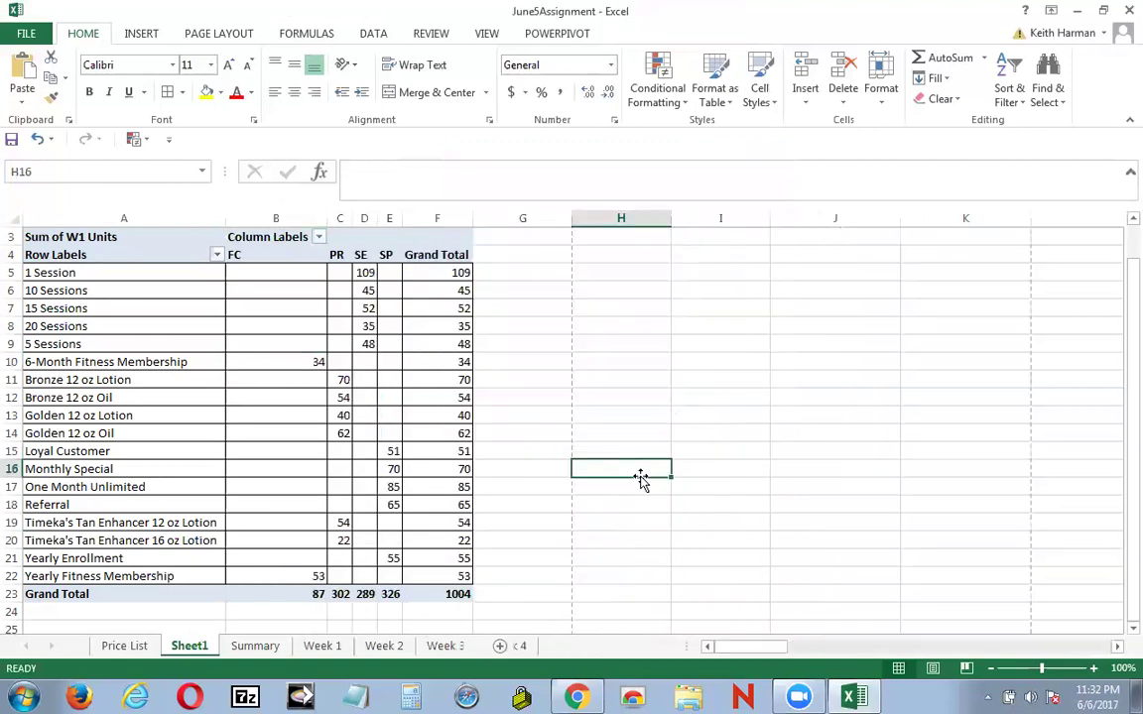
left_click(589, 328)
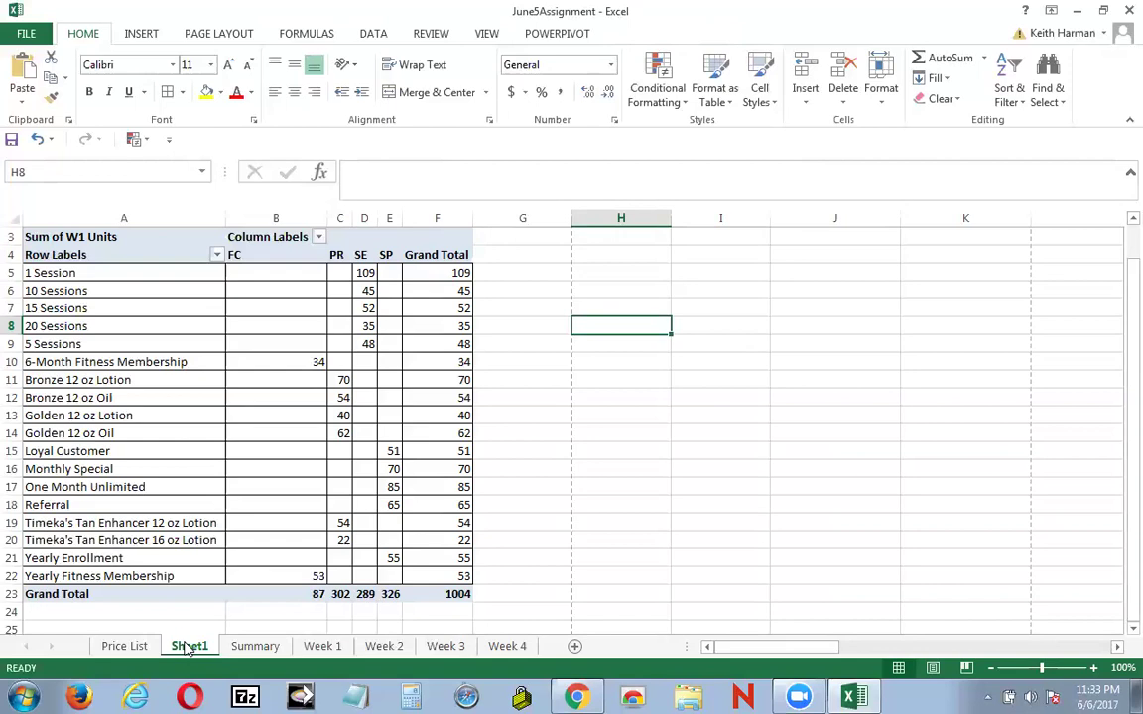
left_click(389, 434)
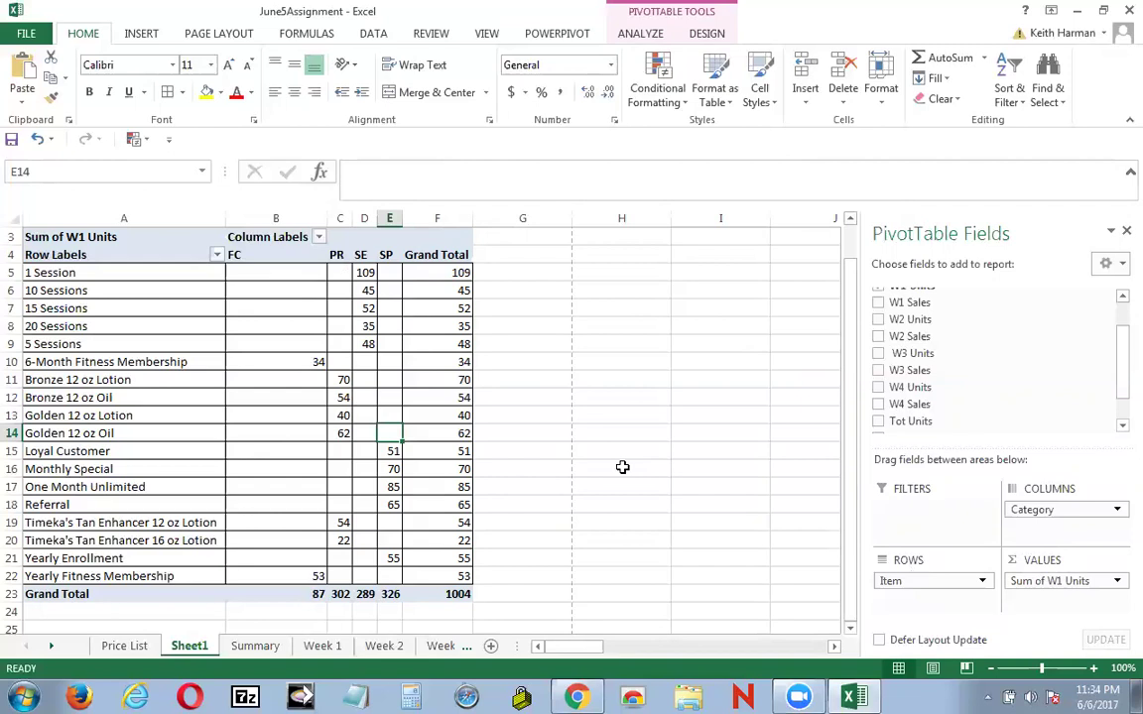
left_click(23, 34)
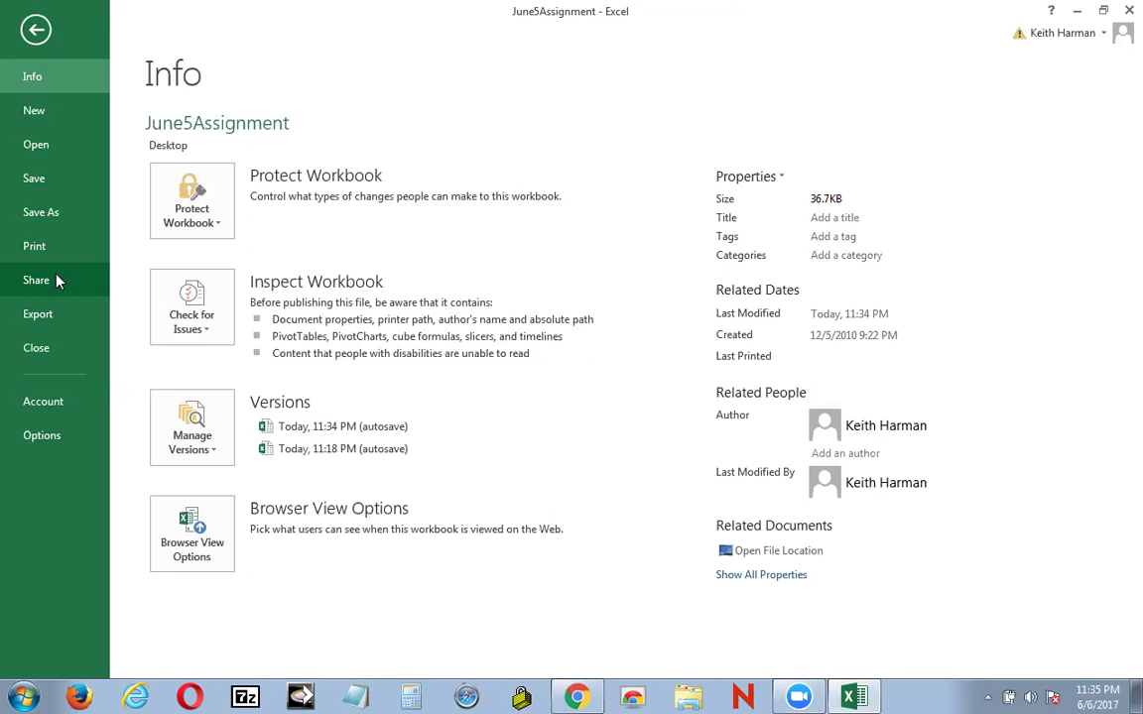
left_click(35, 31)
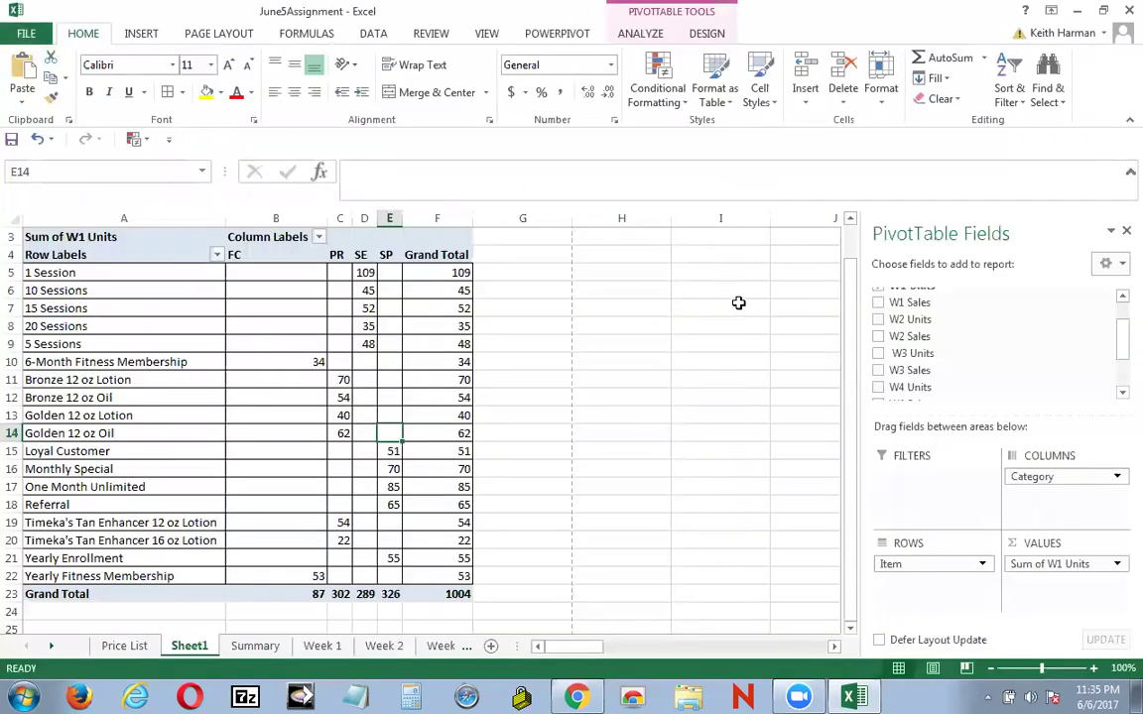
Step: Save the workbook to the Desktop as June5Assignment in Excel Workbook format, replacing the existing file, and close it
left_click(27, 34)
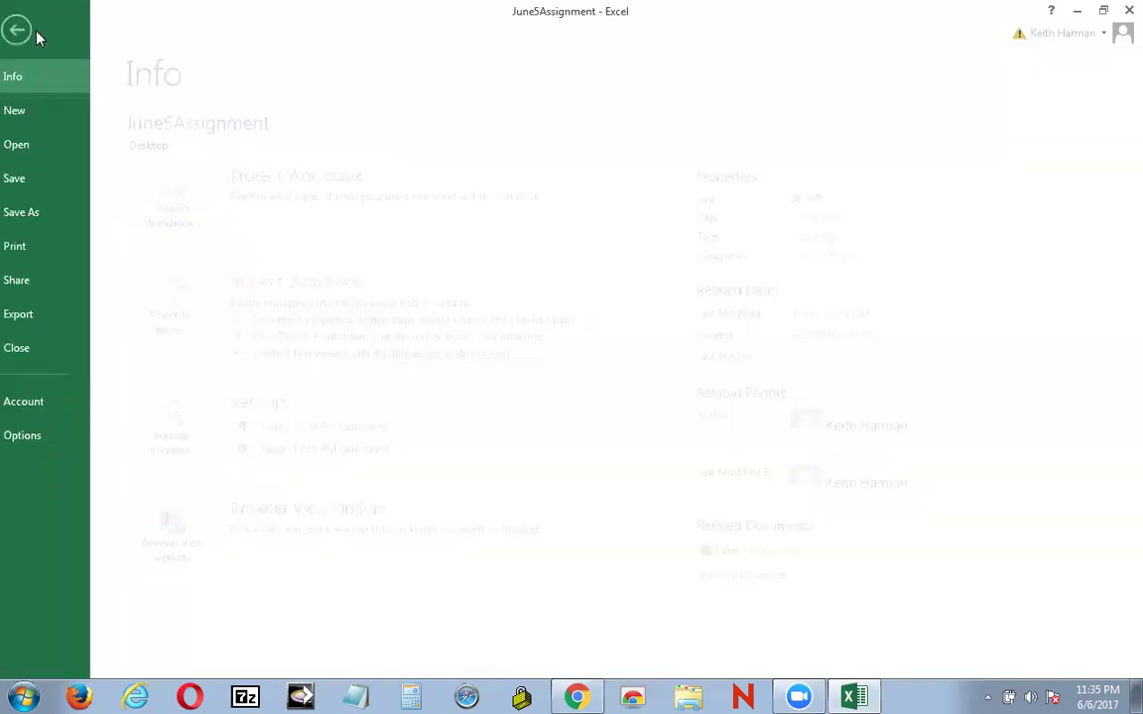
left_click(57, 212)
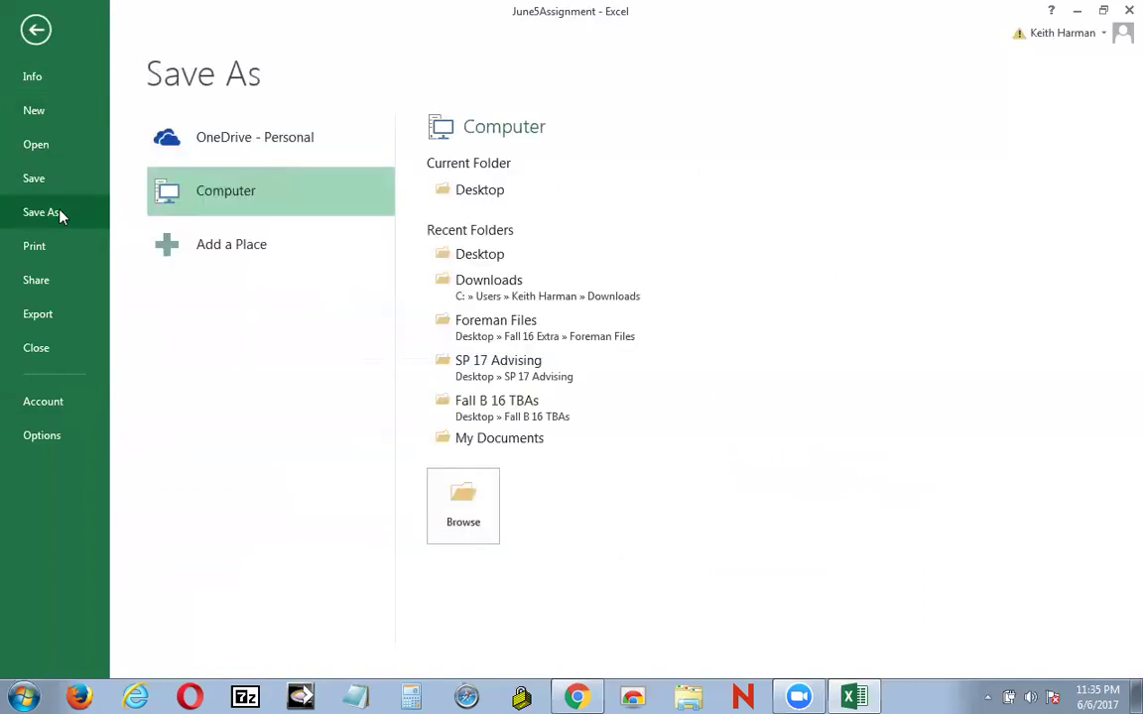
left_click(436, 495)
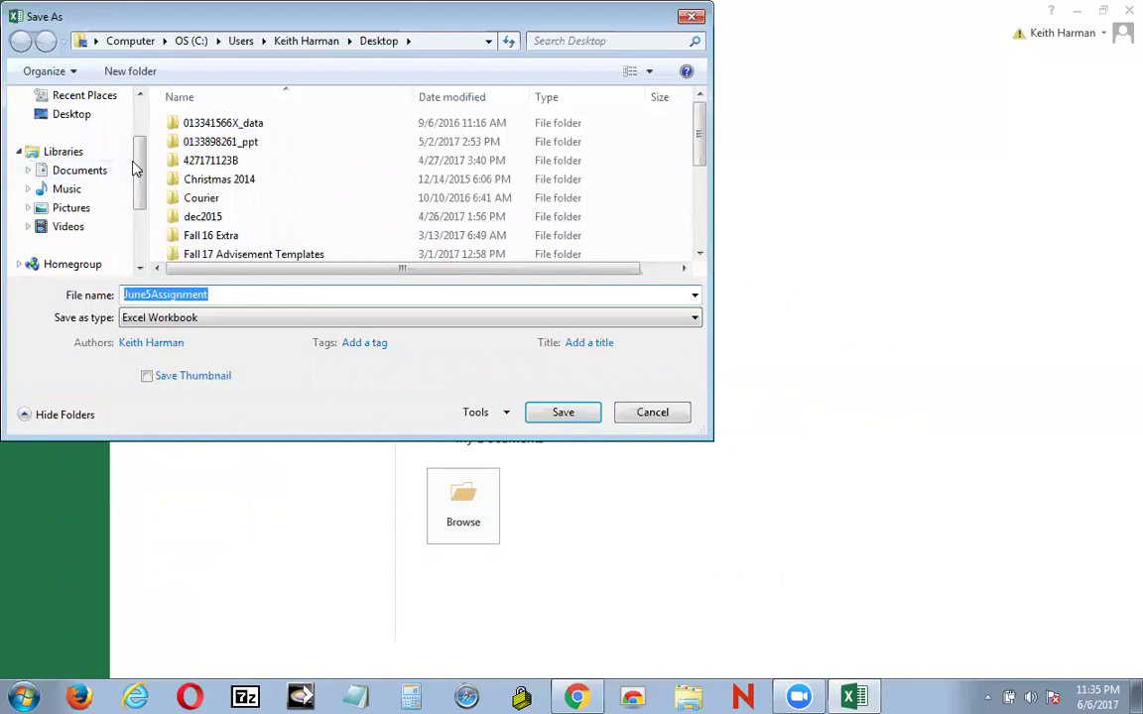
left_click(75, 119)
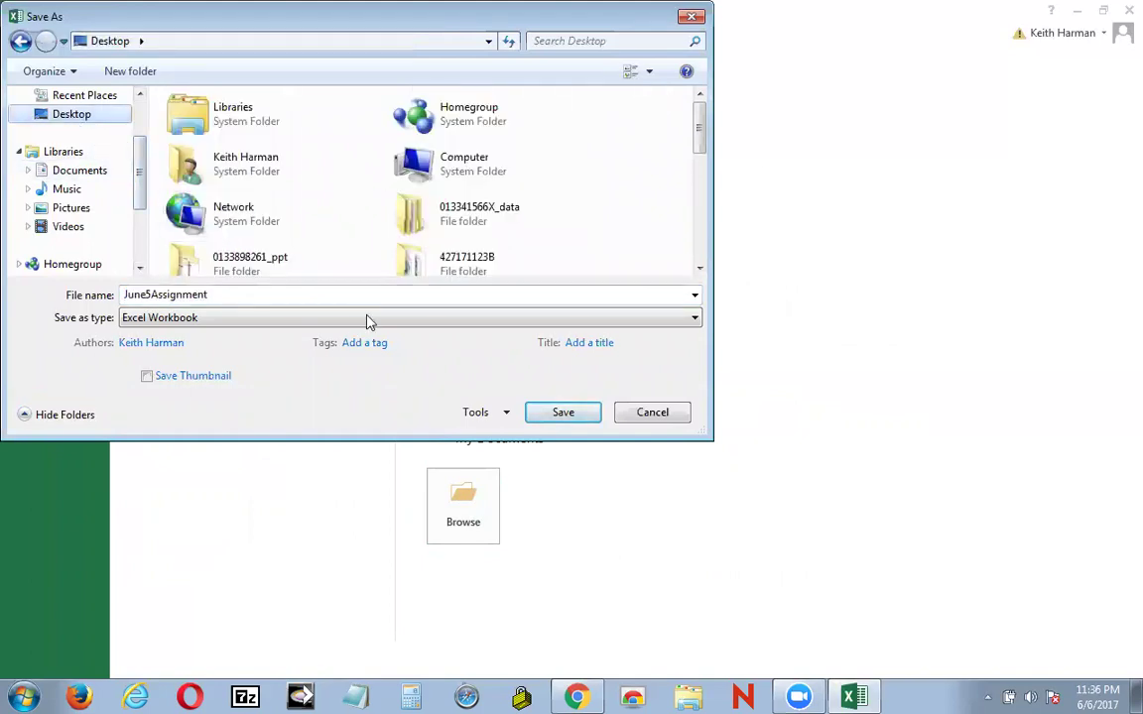
left_click(555, 413)
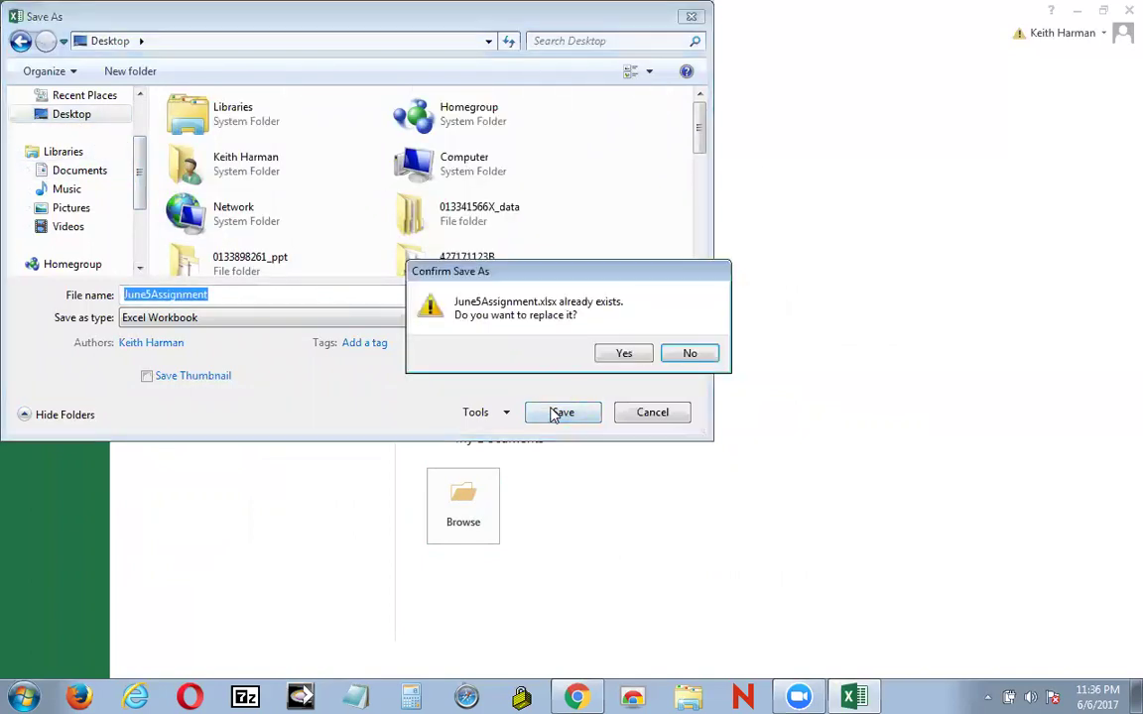
left_click(622, 357)
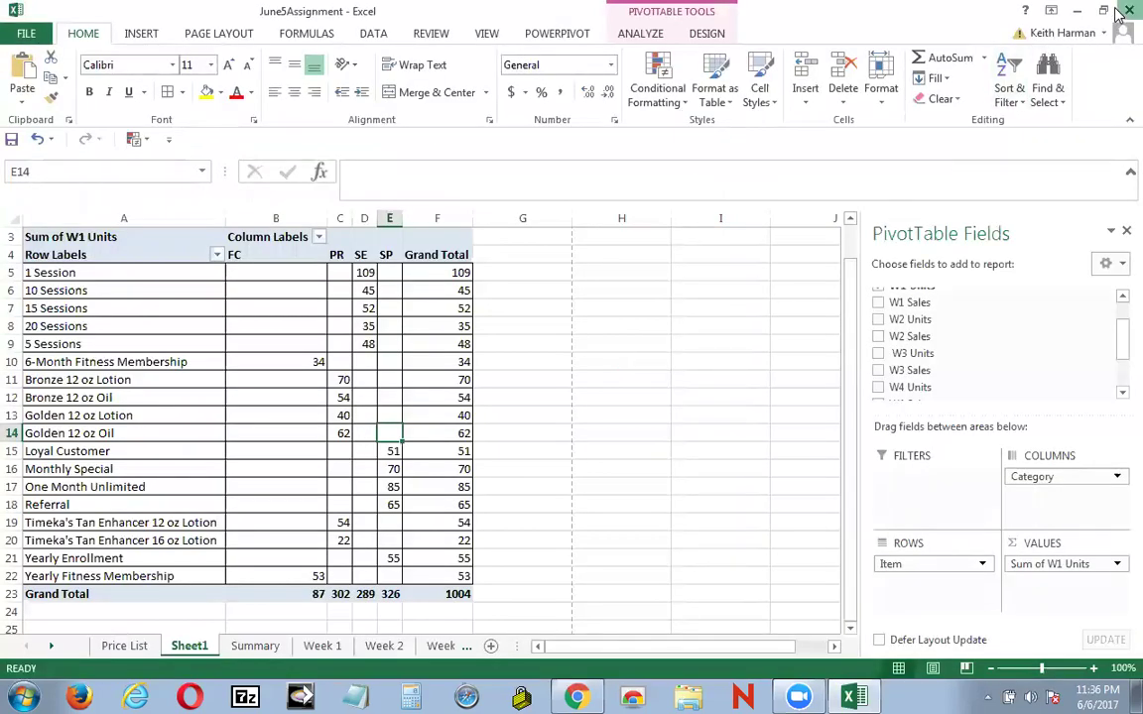
left_click(1119, 12)
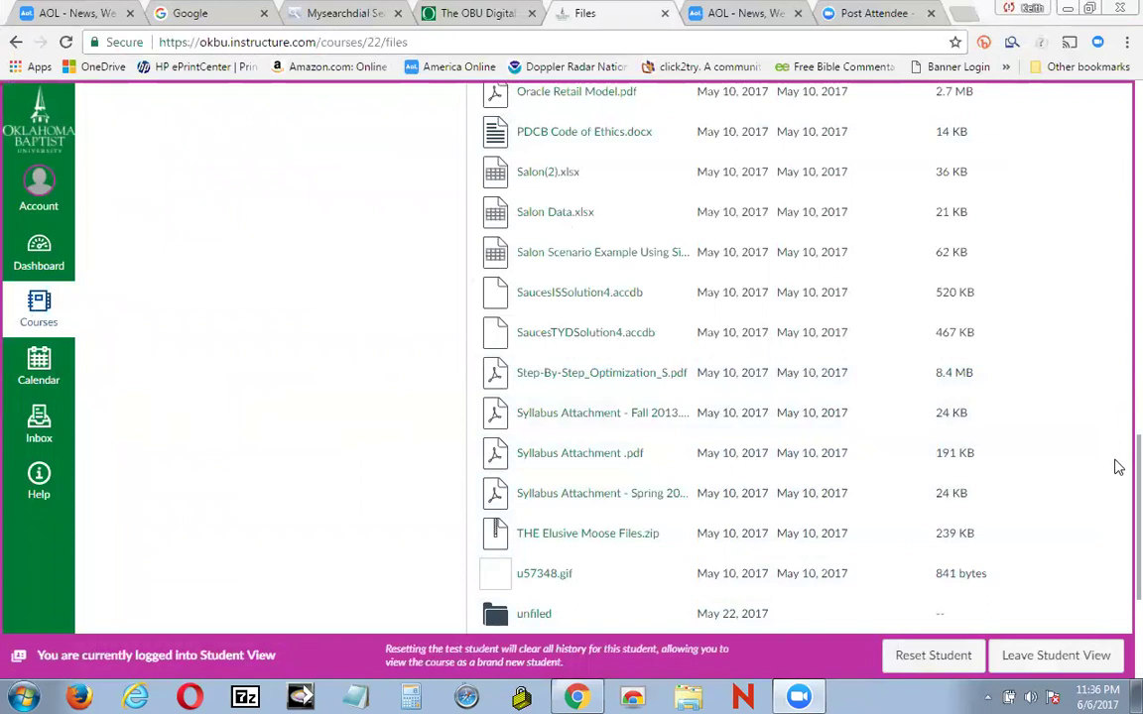
Step: In the Canvas course in Chrome, go to the CIS 5203 home page and open the Week 1 assignment "SS Tutorial pp. 257 to Fig 18 p. 270 UPLOAD HERE"
scroll(331, 473, "up", 5)
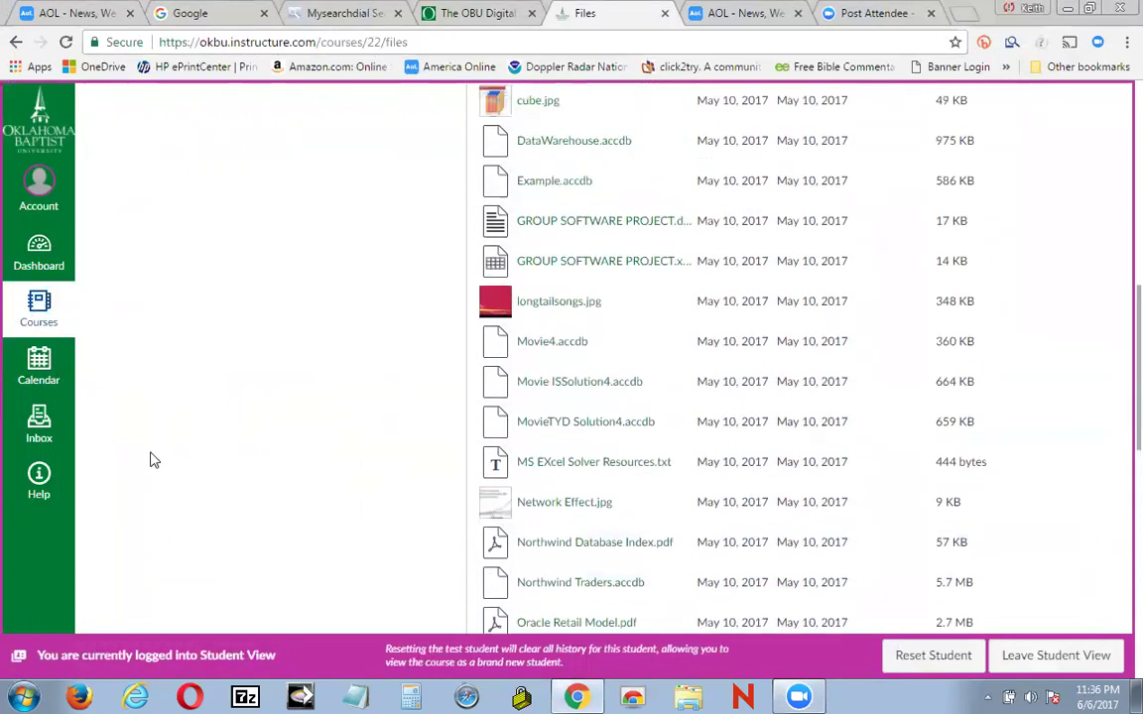
left_click(16, 44)
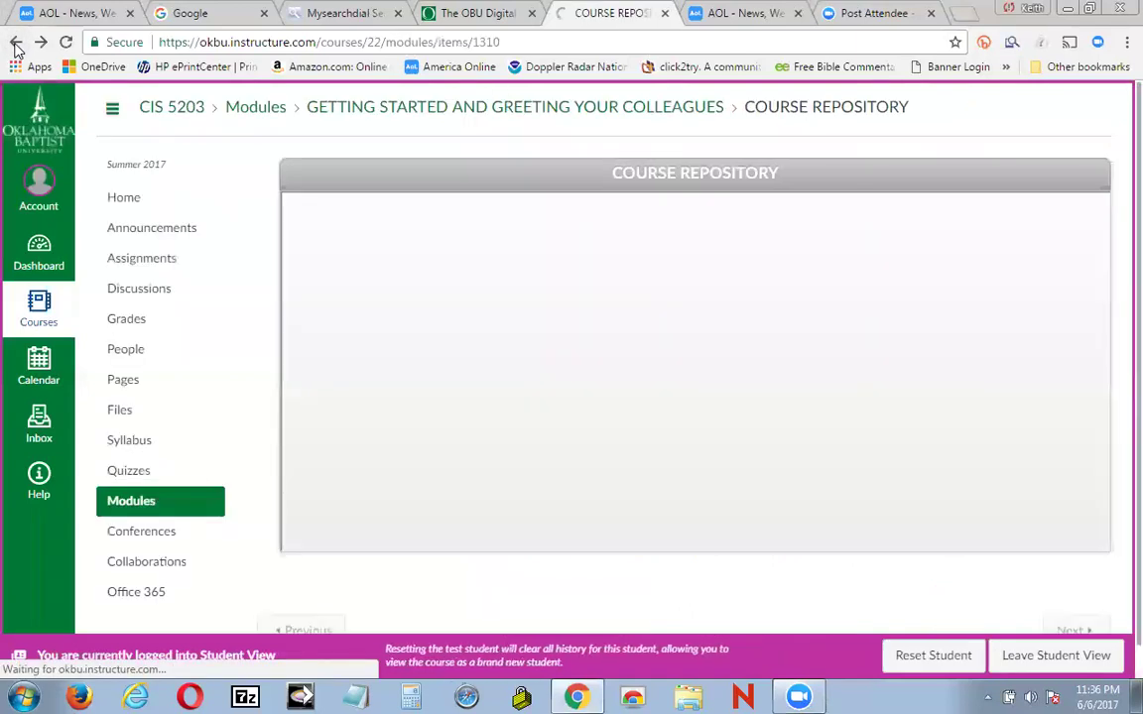
left_click(134, 203)
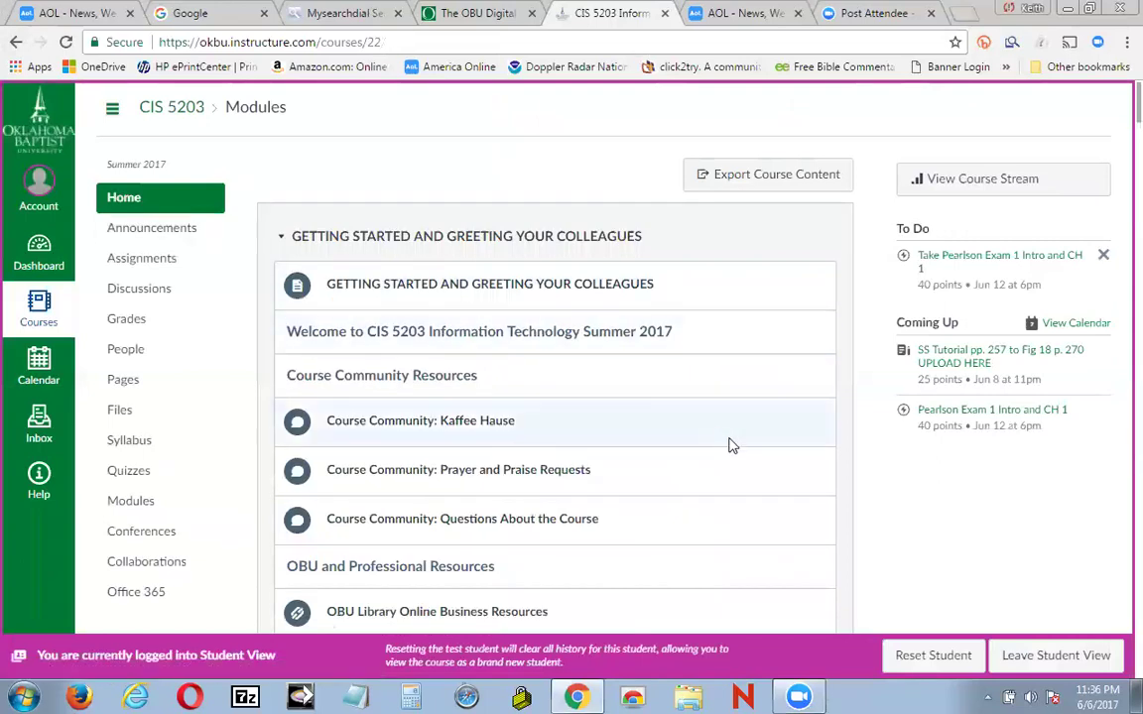
scroll(772, 460, "down", 5)
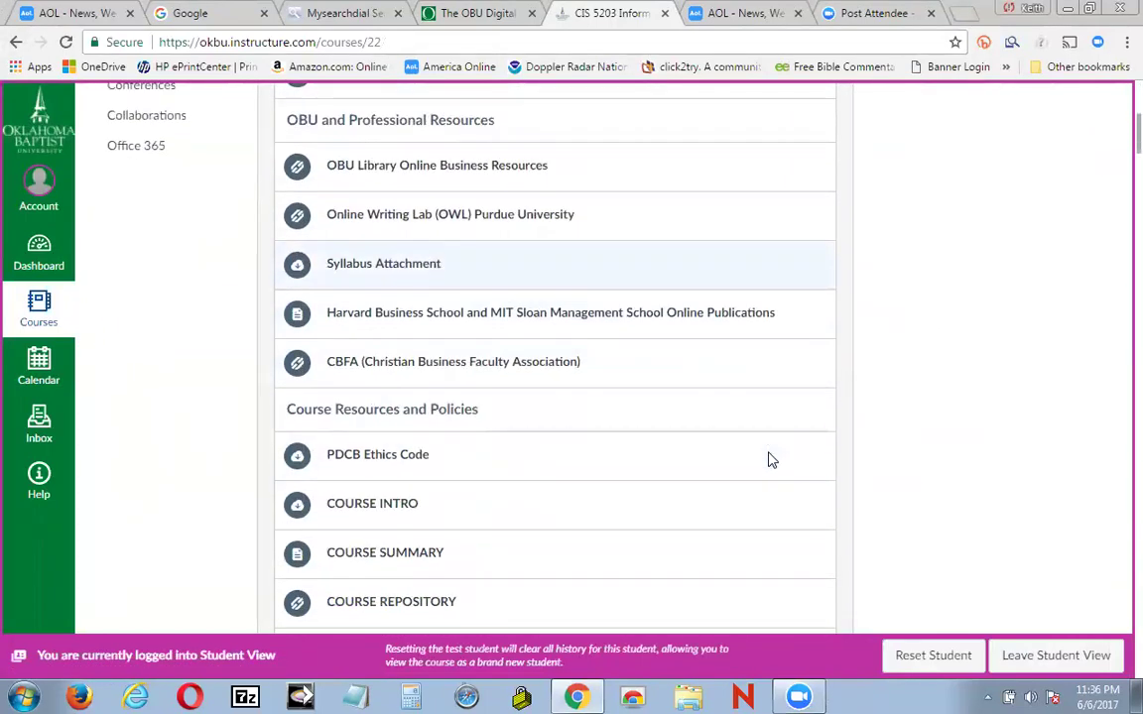
scroll(772, 459, "down", 11)
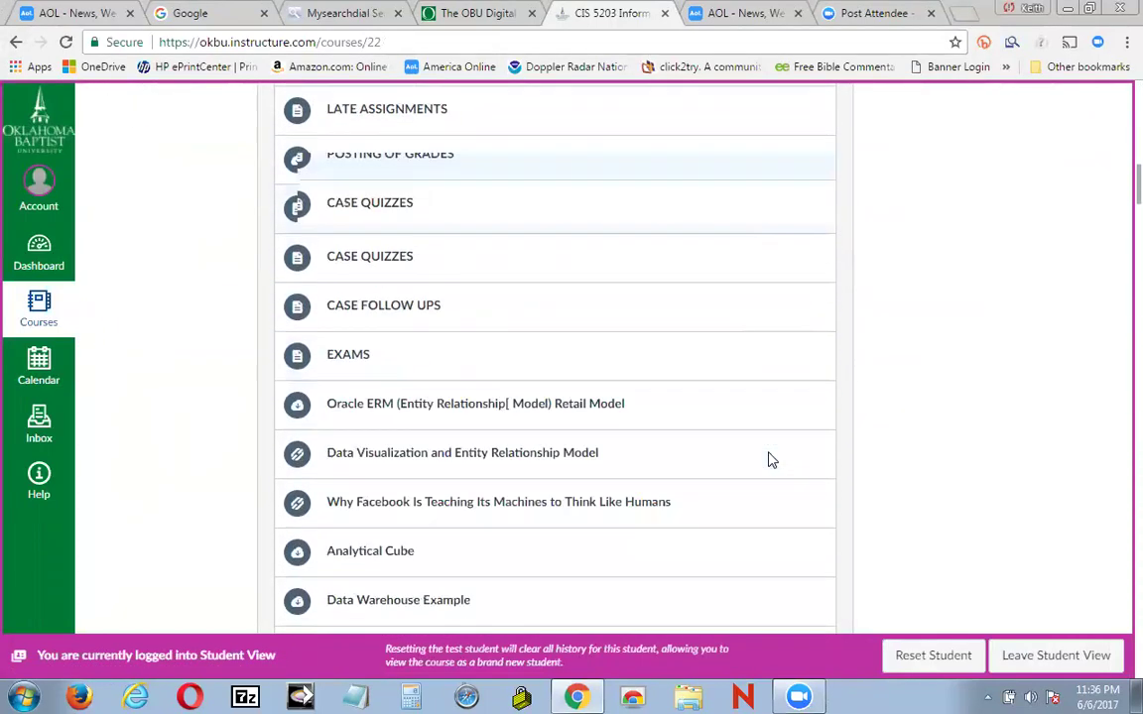
scroll(771, 459, "down", 6)
scroll(771, 459, "up", 1)
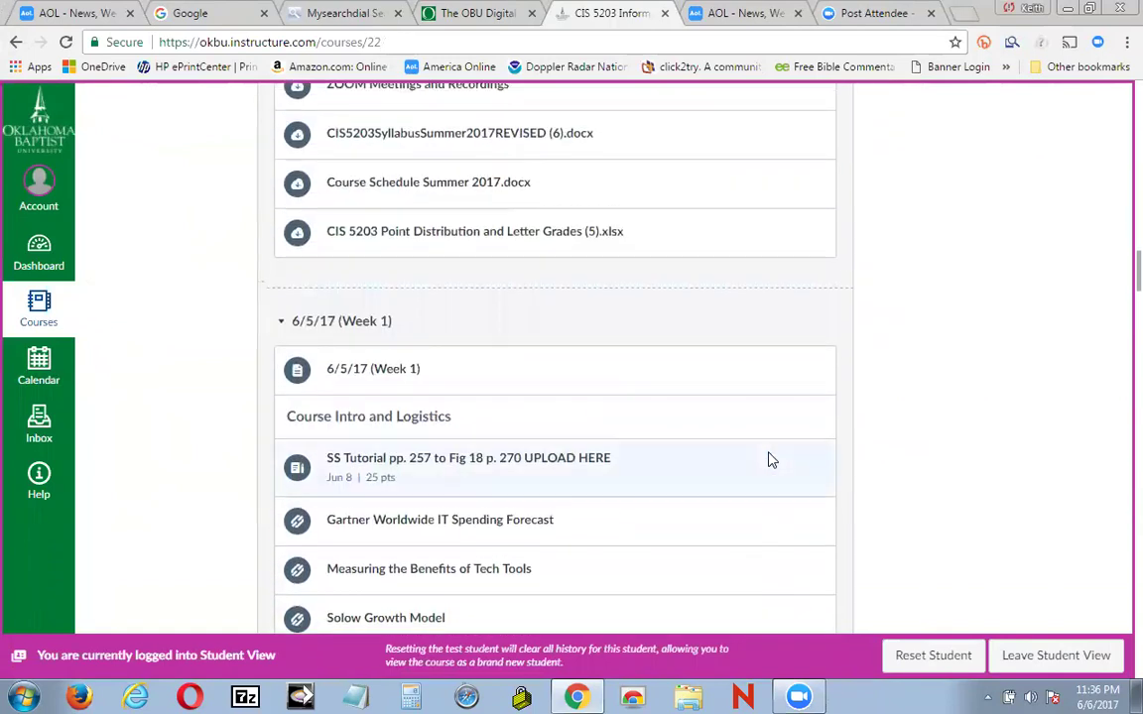
left_click(489, 458)
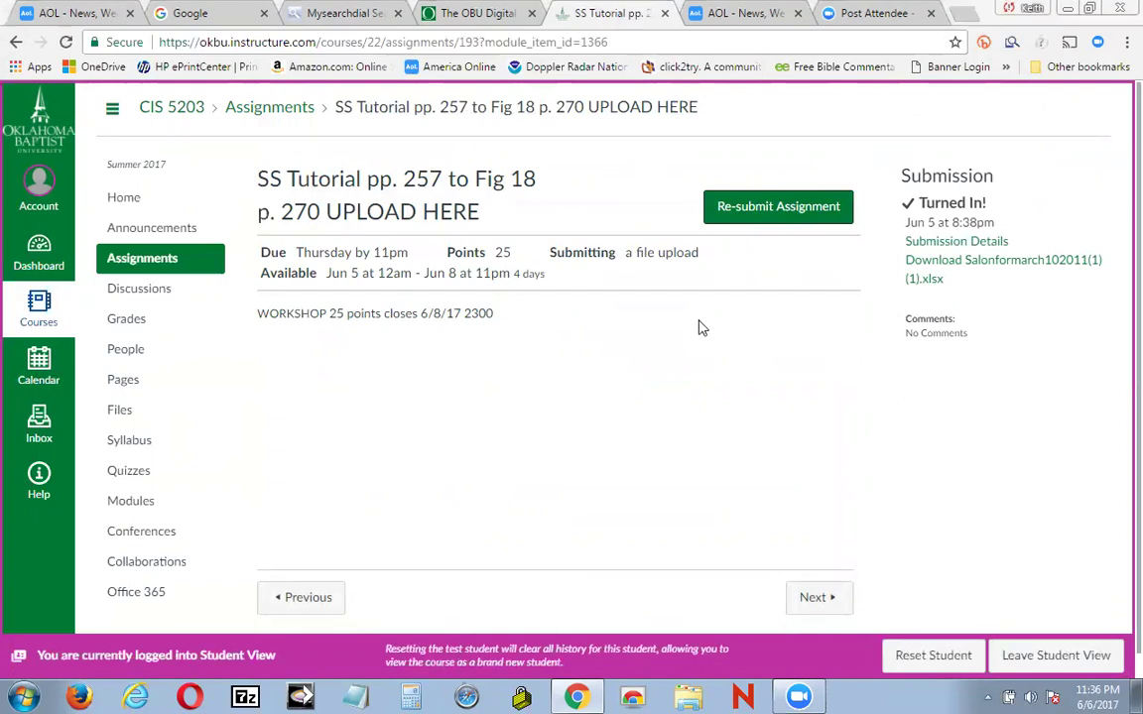
Step: Re-submit the assignment with the June5Assignment.xlsx file from the Desktop as the file upload
left_click(765, 207)
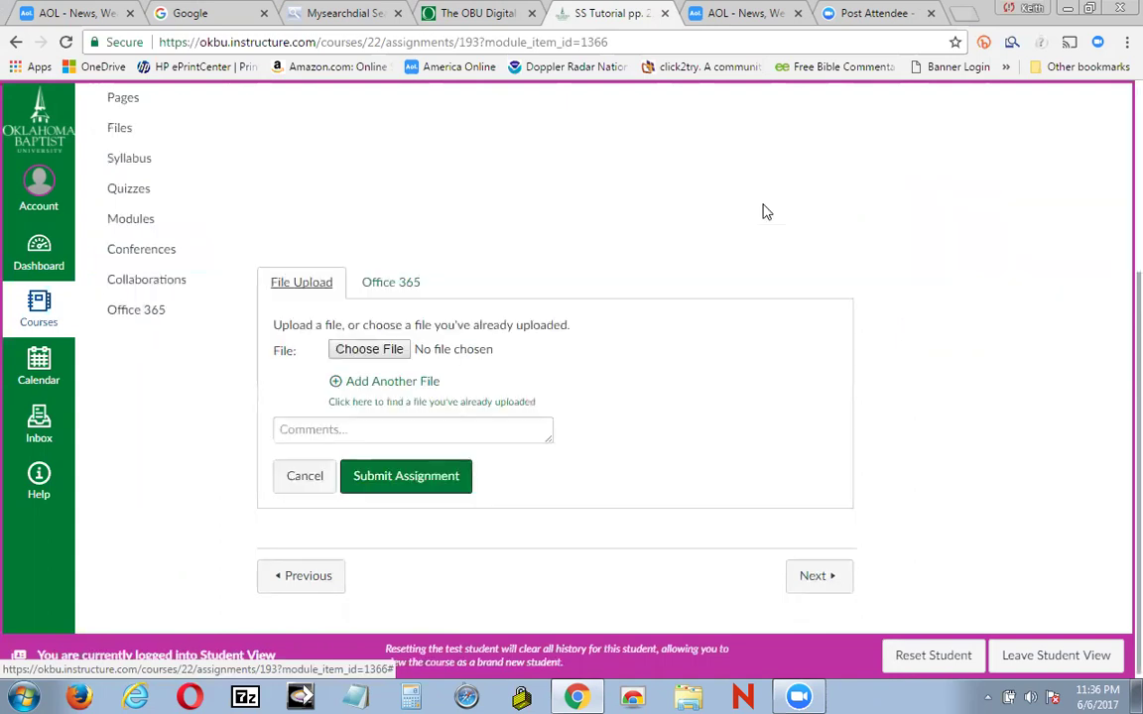
left_click(386, 352)
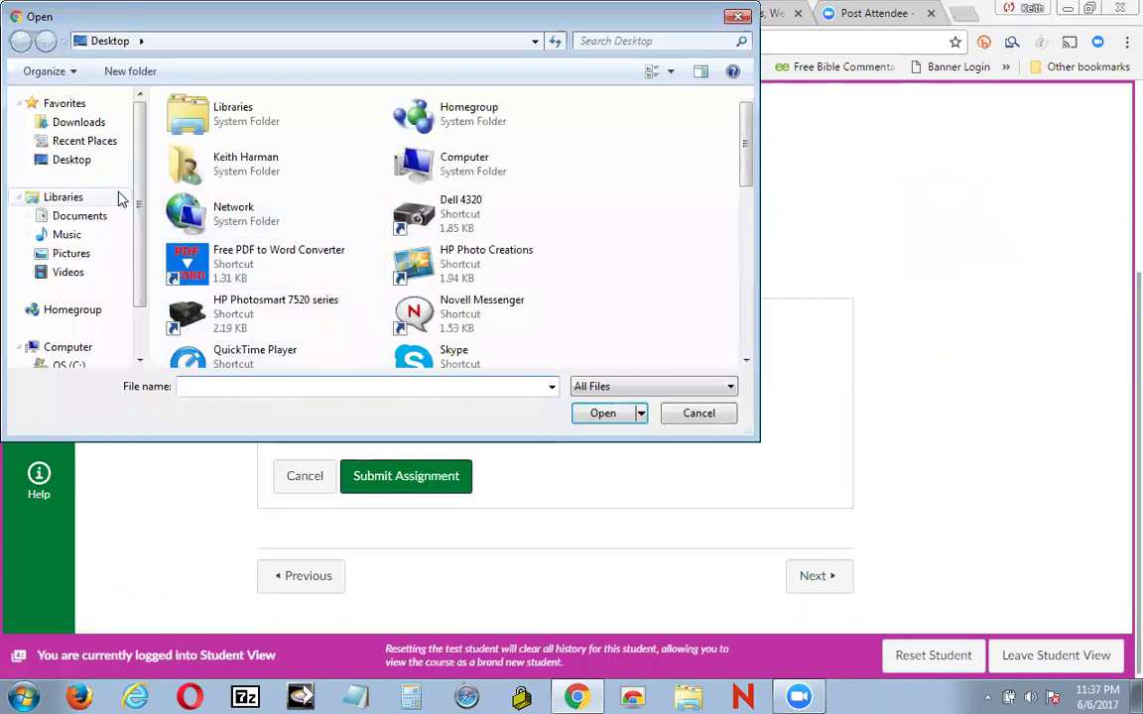
left_click(82, 164)
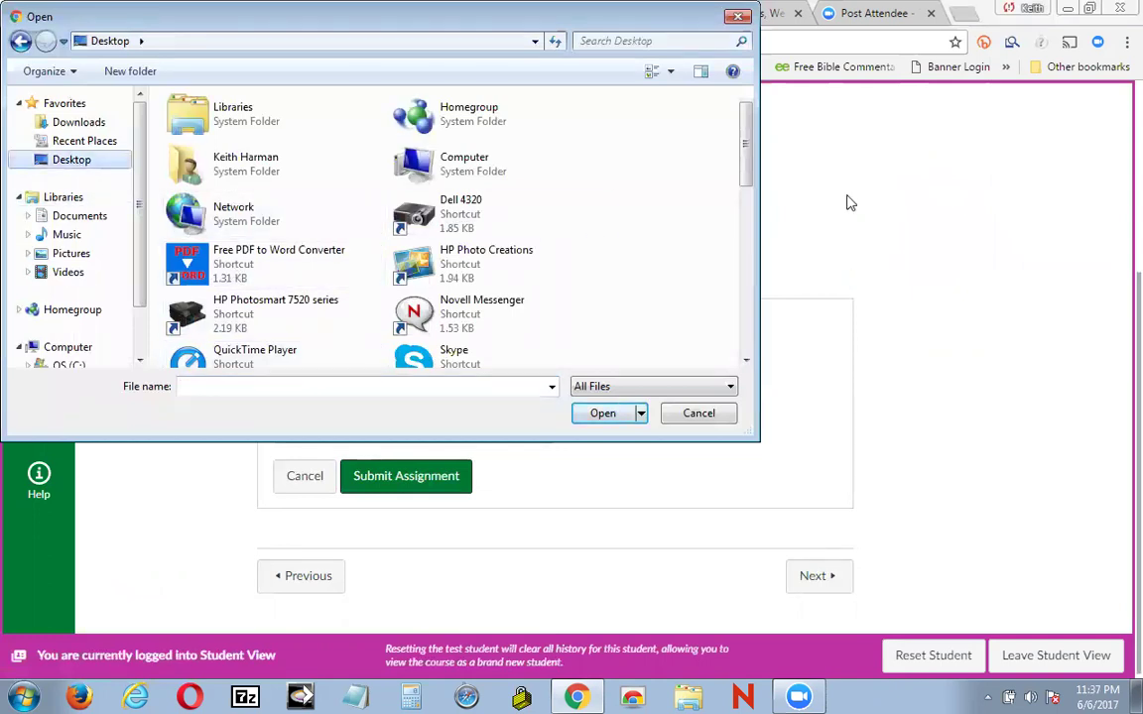
left_click_drag(751, 169, 751, 288)
scroll(669, 297, "down", 3)
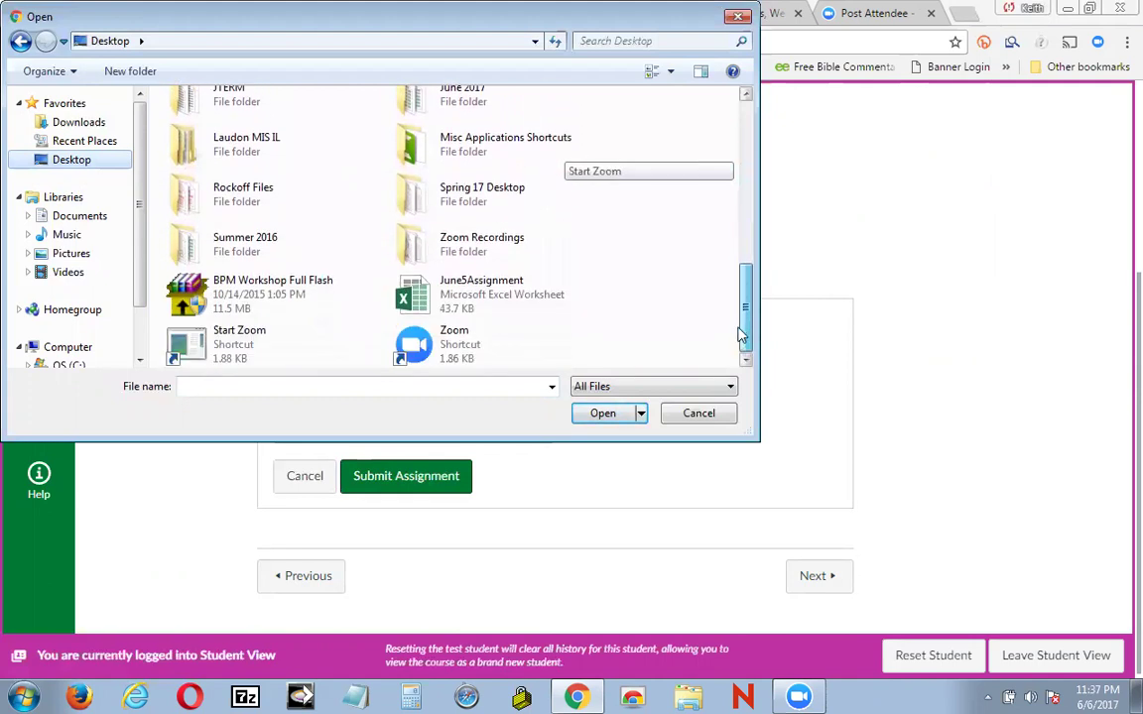
left_click(477, 289)
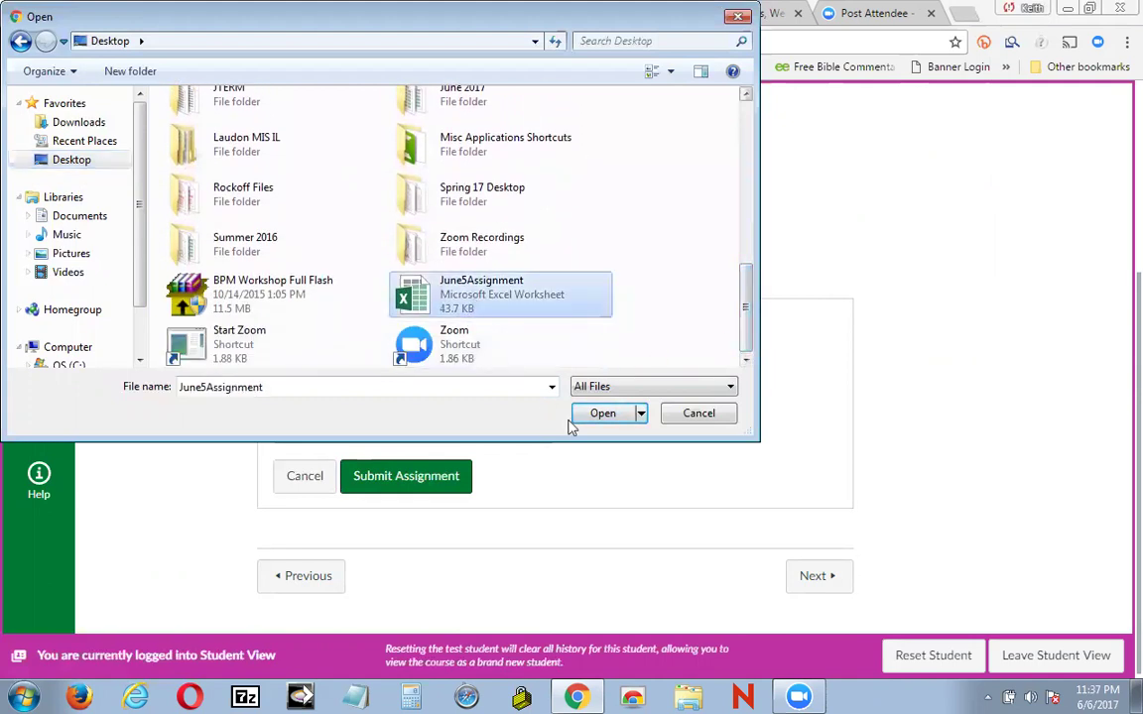
left_click(598, 413)
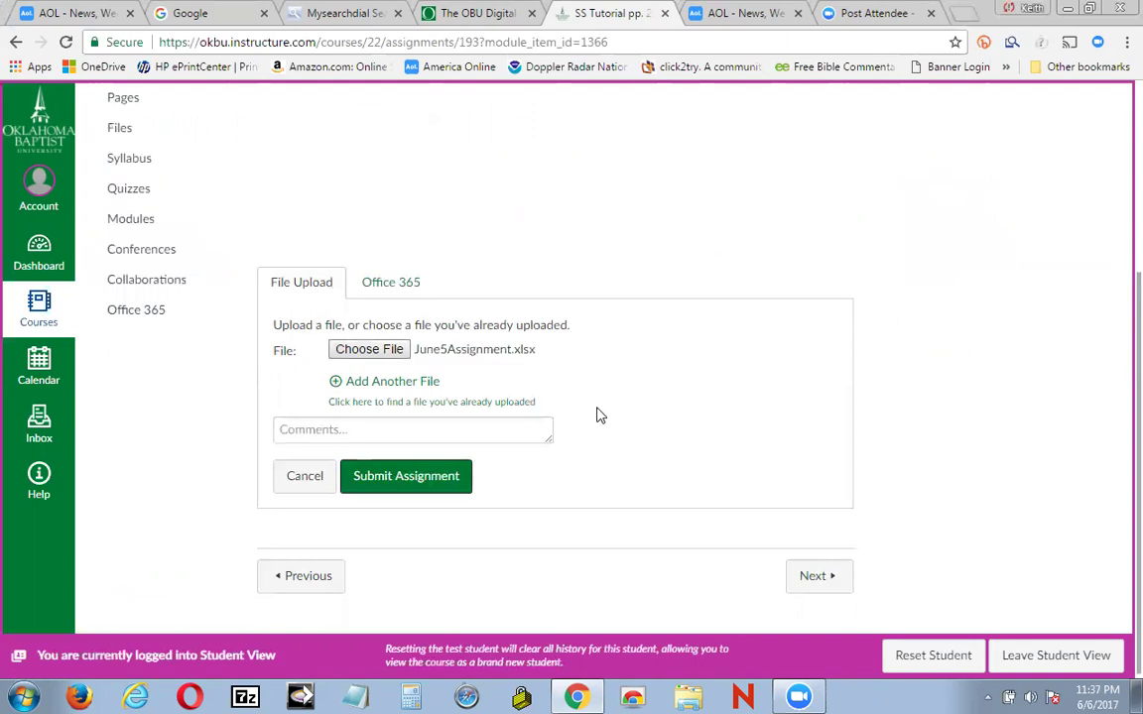
left_click(425, 479)
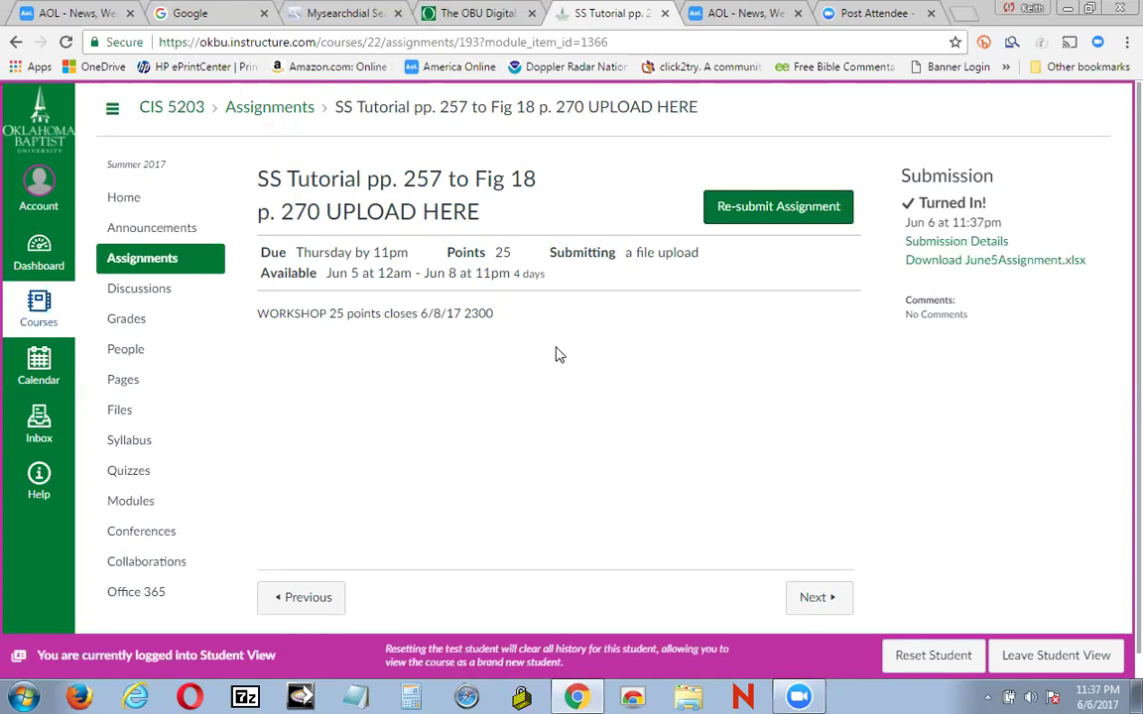
Step: Leave Student View and return to the CIS 5203 course home page
left_click(1064, 660)
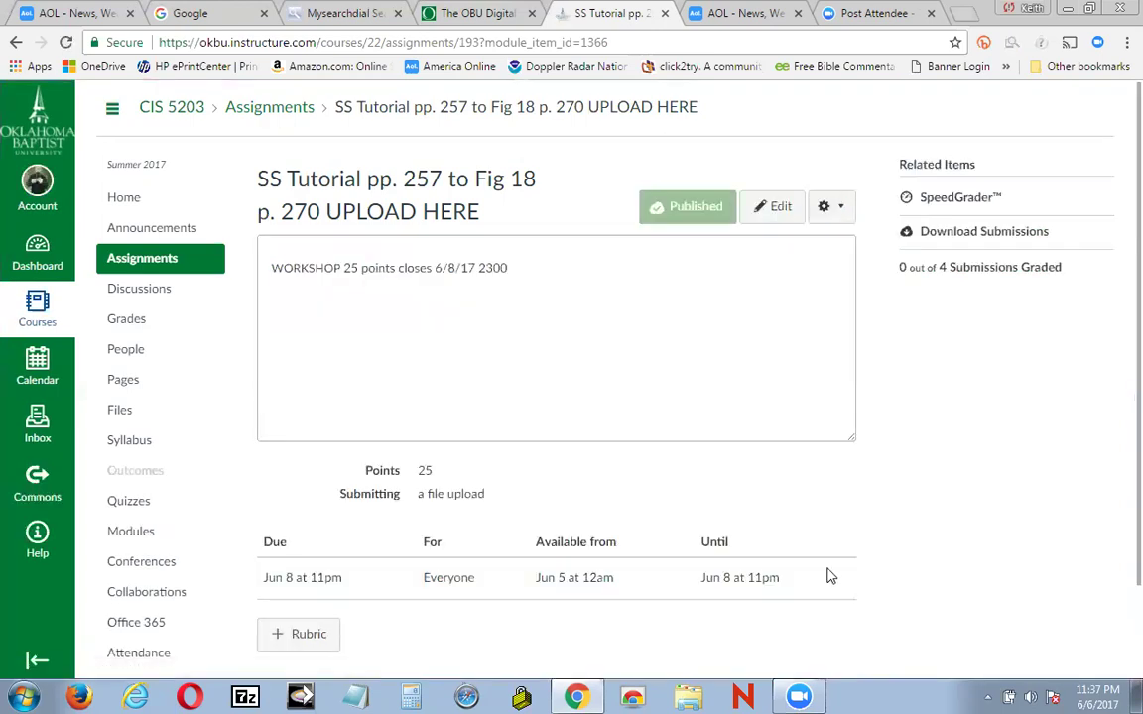
left_click(123, 197)
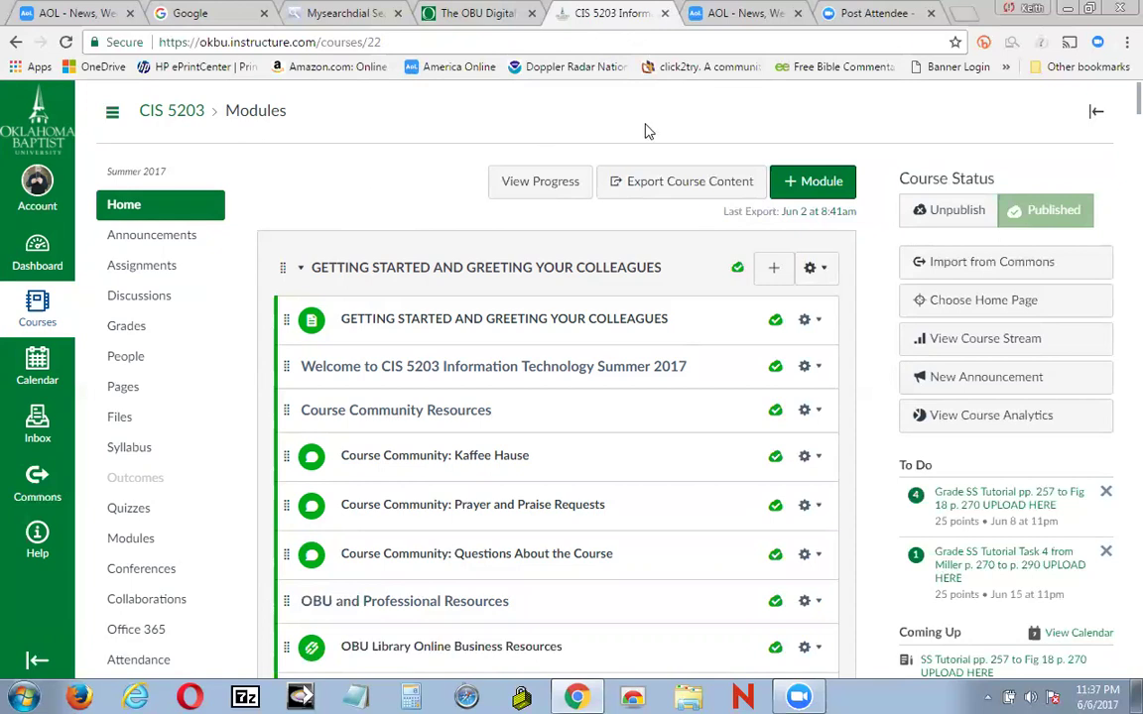
Step: Add a new course module named "June52017 SS Tutorial" without a lock date or prerequisites
left_click(806, 183)
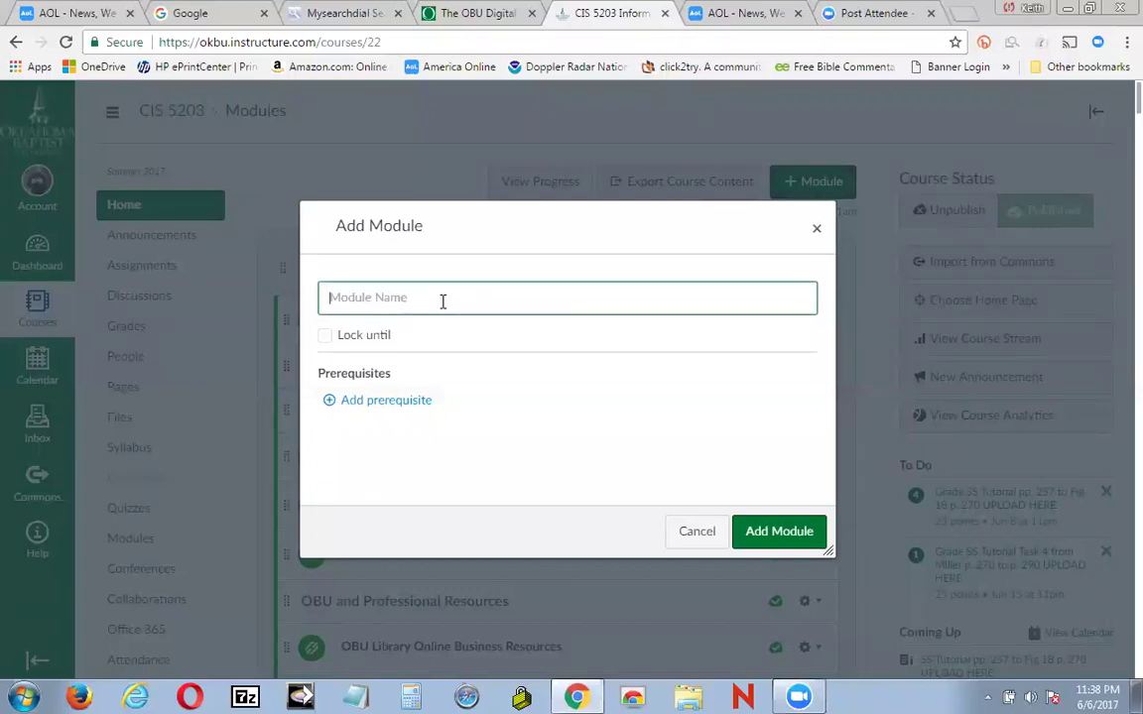
type("JUn")
key("BackSpace")
key("BackSpace")
key("BackSpace")
type("J")
key("BackSpace")
key("BackSpace")
key("BackSpace")
key("BackSpace")
type("June52")
right_click(442, 306)
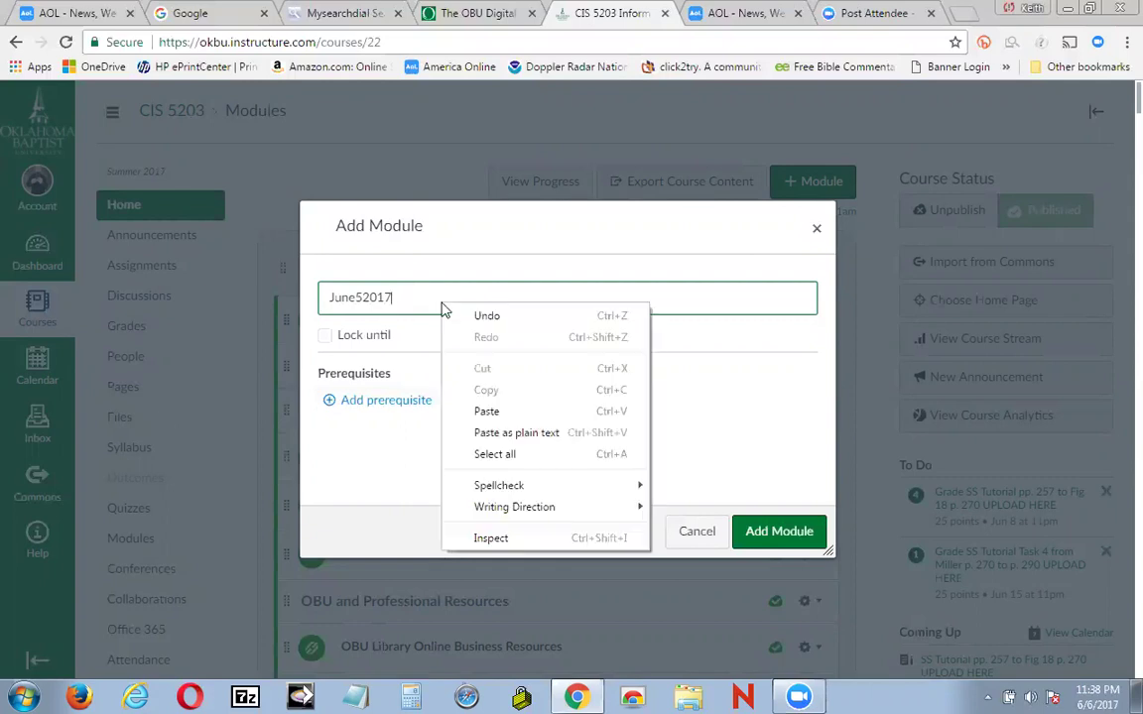
left_click(425, 303)
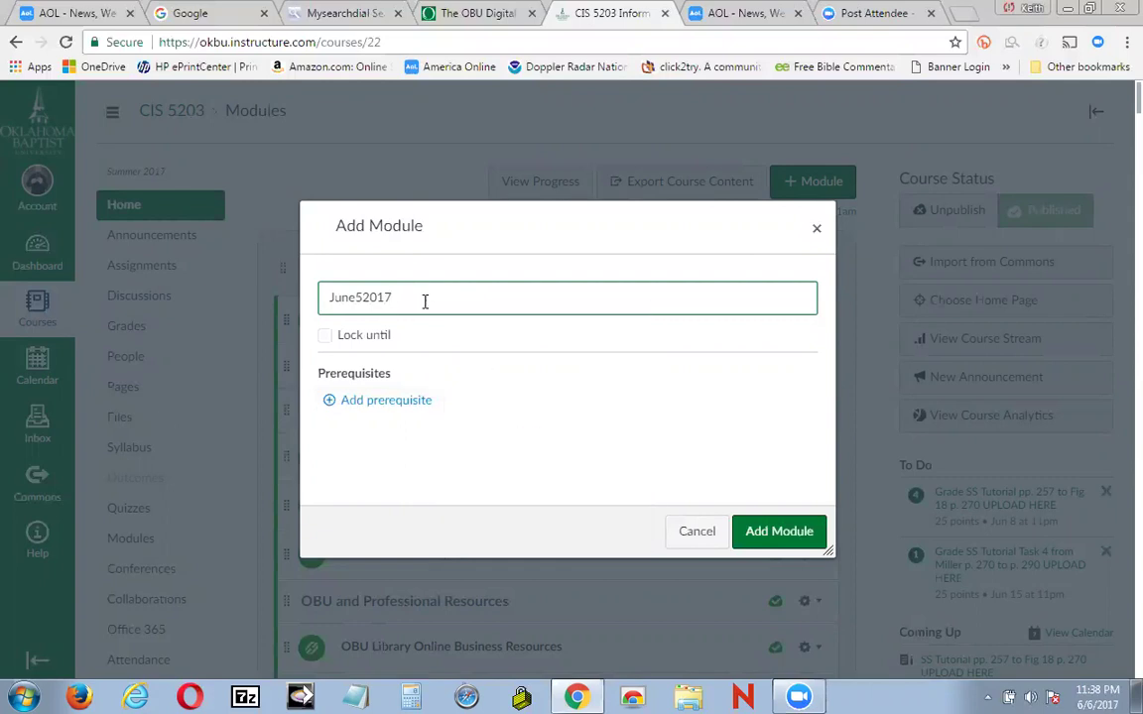
type("SS Tutorial")
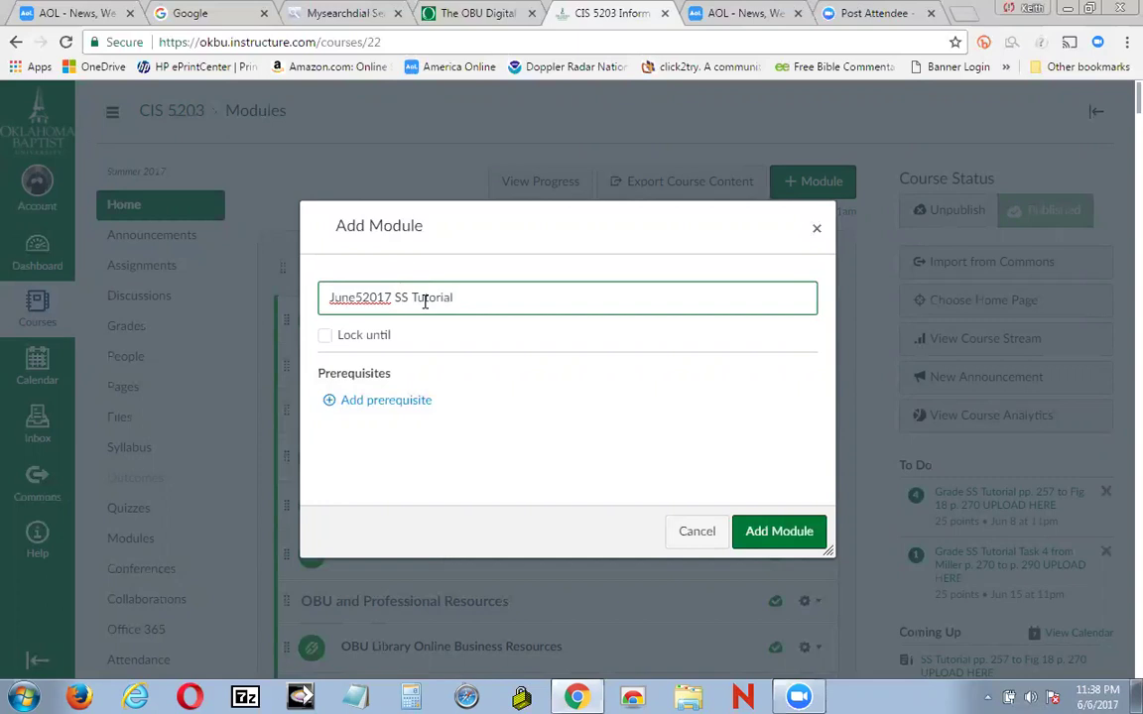
left_click(782, 532)
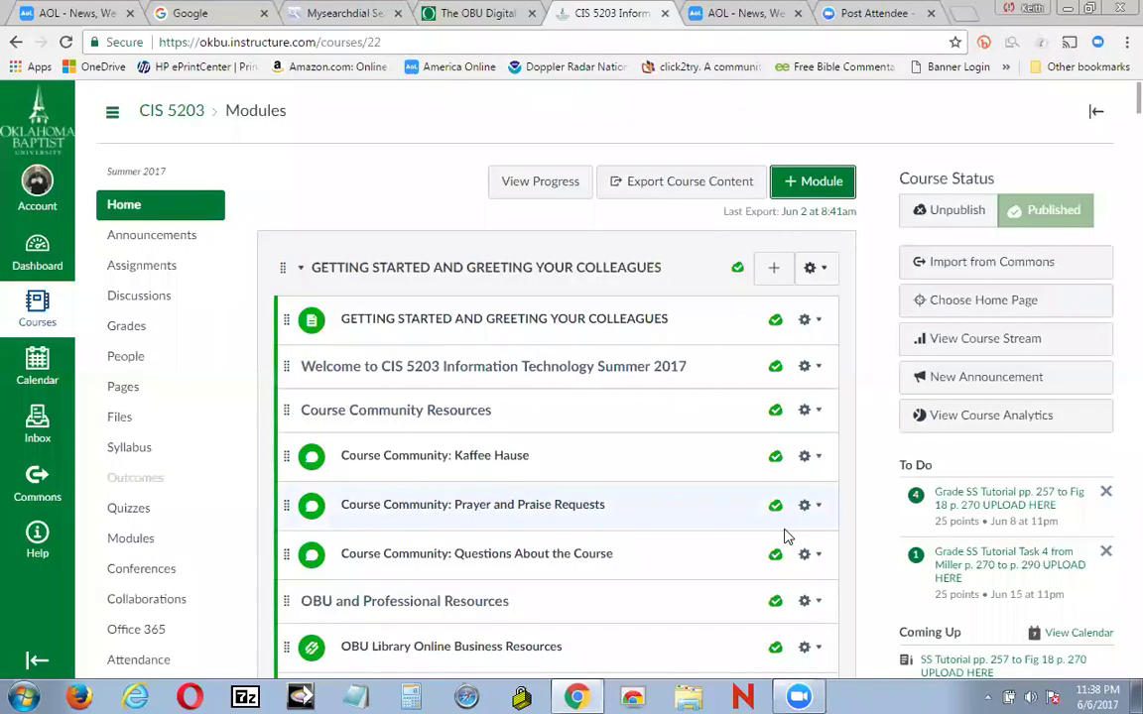
Step: Publish the June52017 SS Tutorial module at the end of the module list
scroll(699, 493, "down", 15)
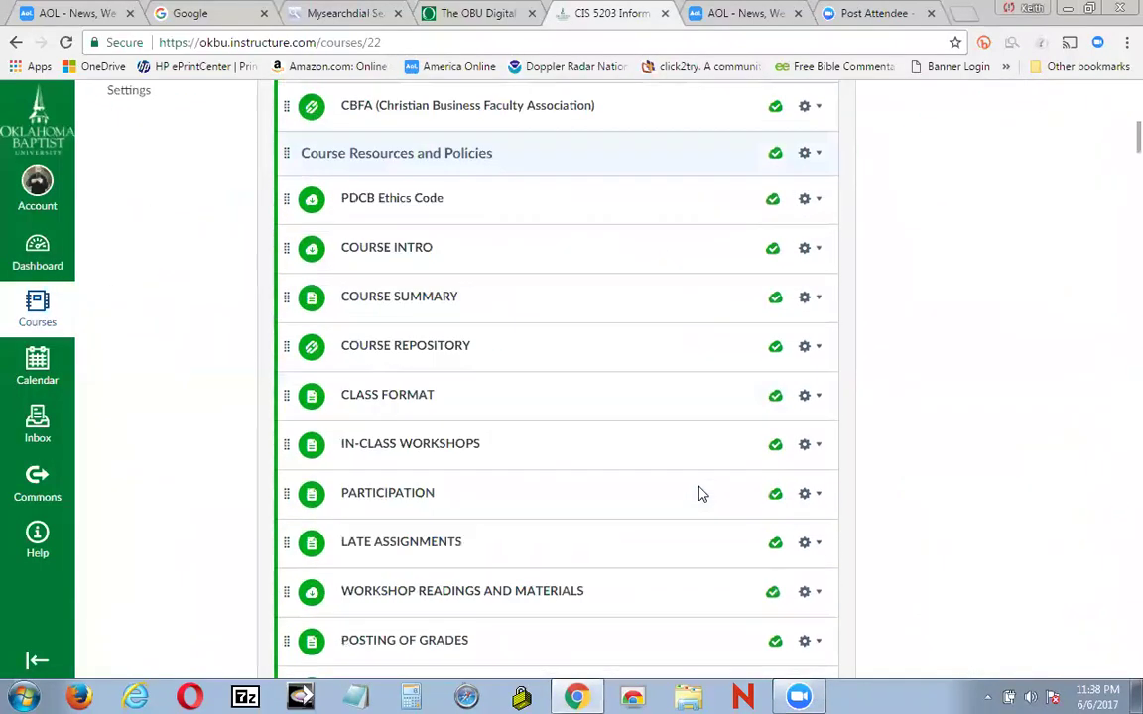
scroll(700, 493, "down", 20)
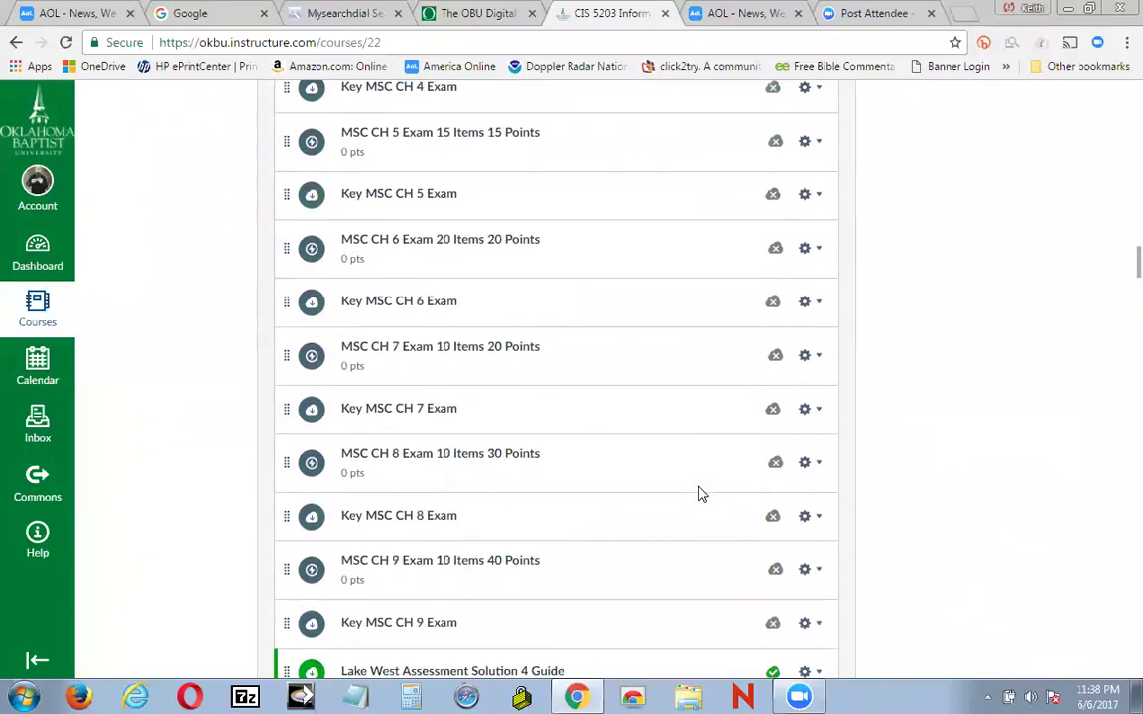
scroll(700, 493, "down", 15)
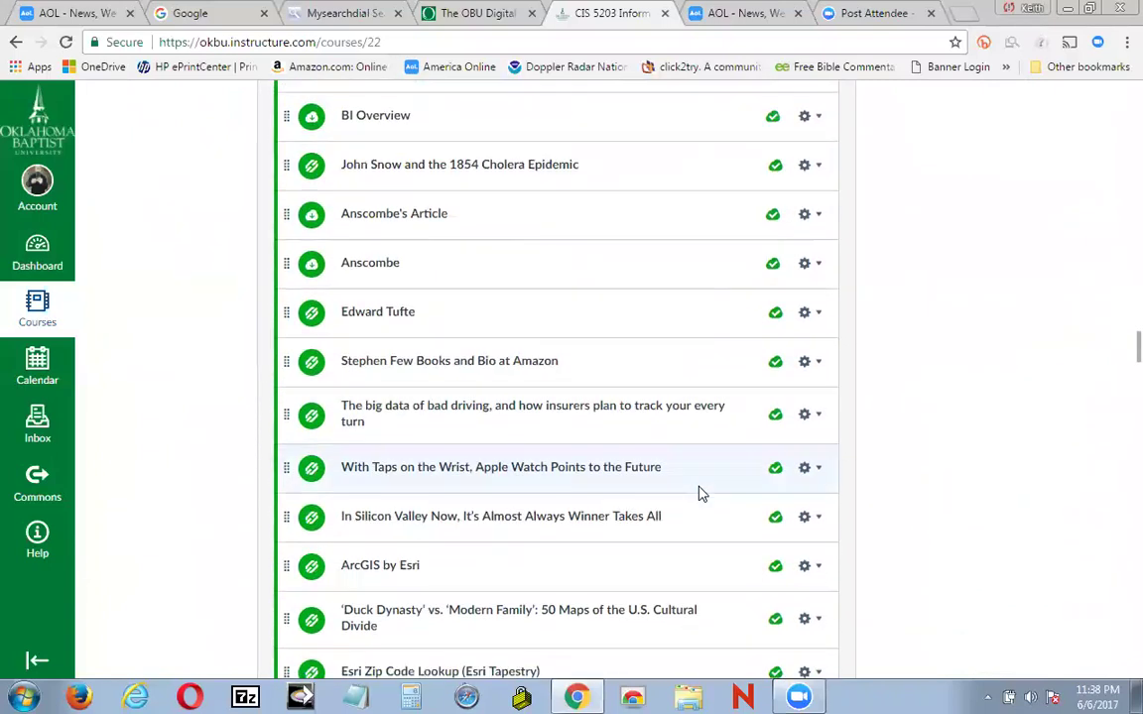
left_click_drag(1115, 396, 1118, 667)
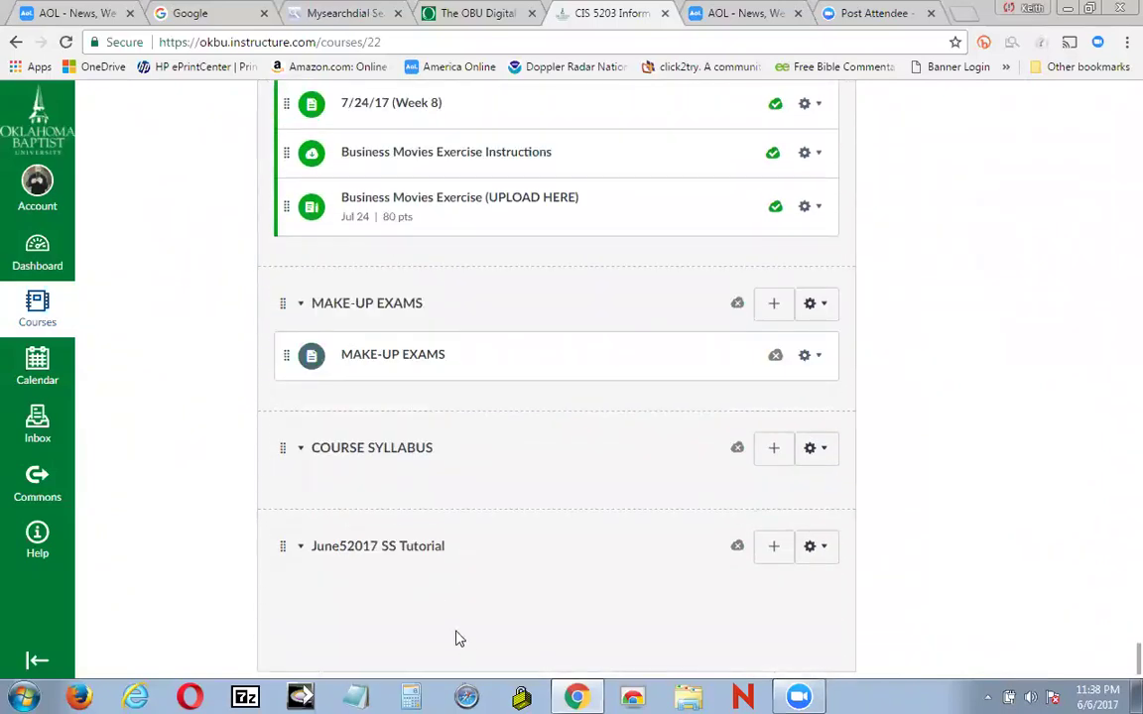
left_click(739, 549)
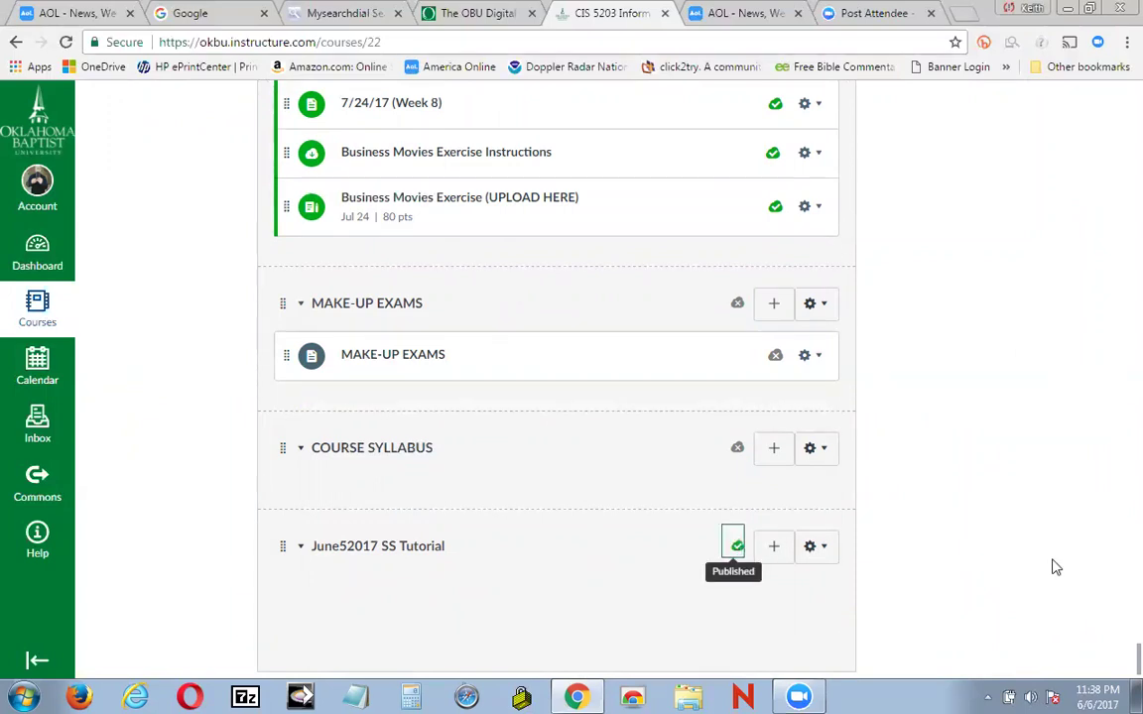
left_click(819, 549)
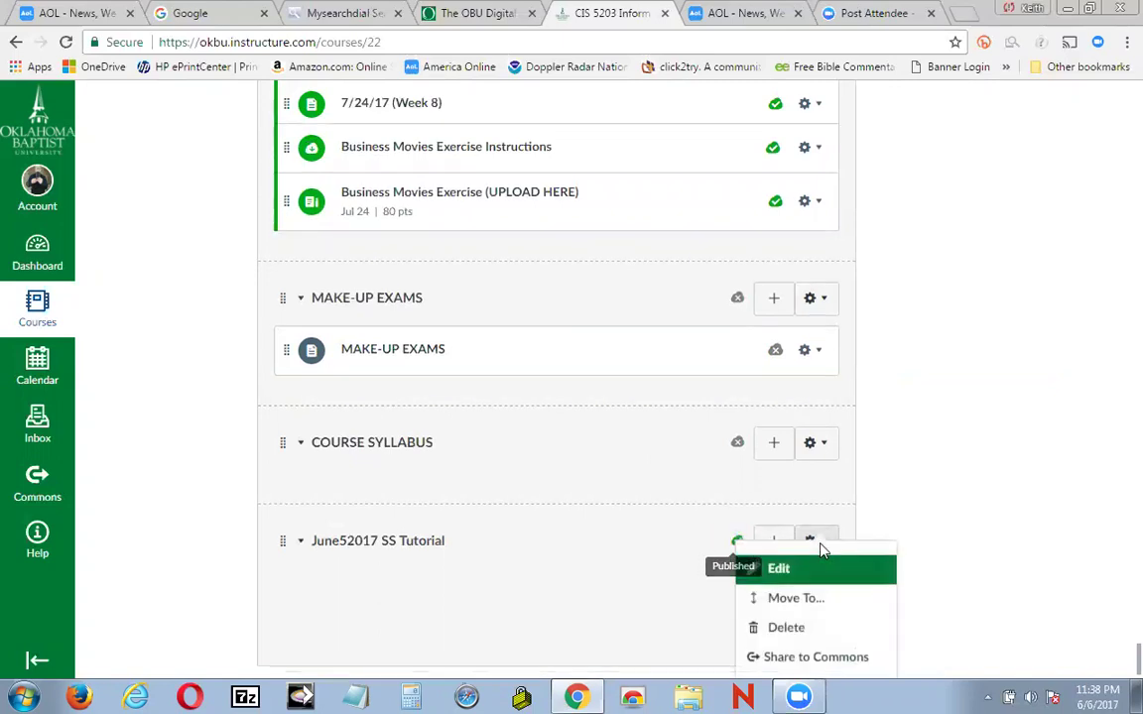
left_click(813, 543)
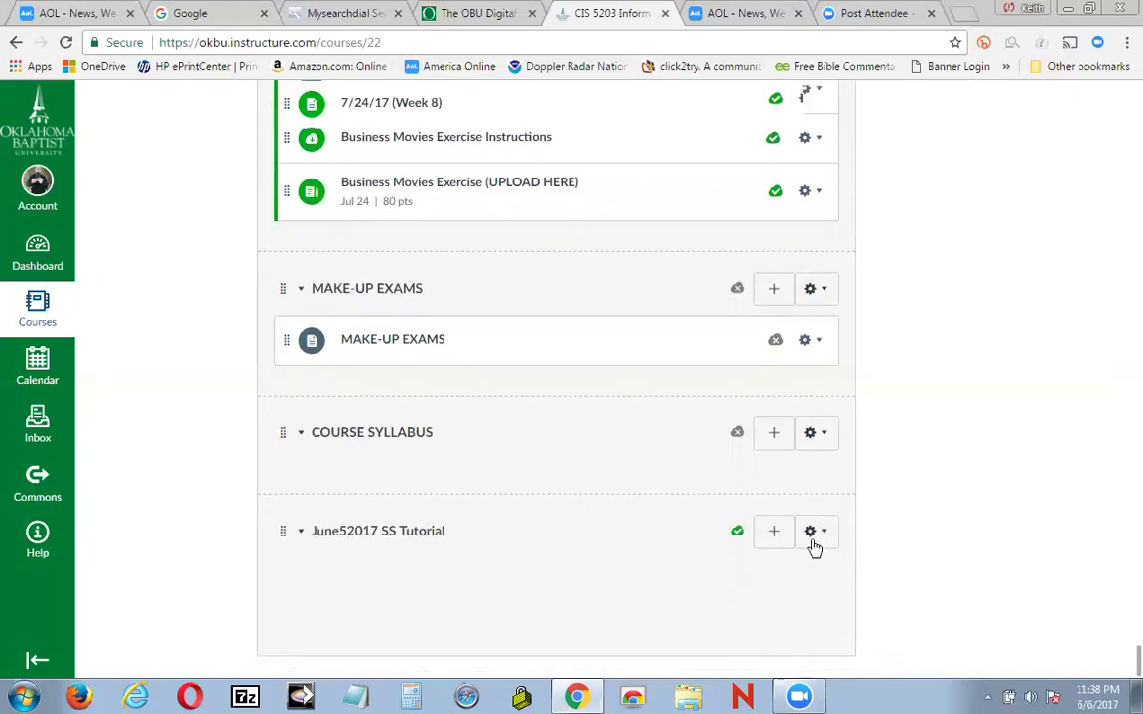
left_click(774, 536)
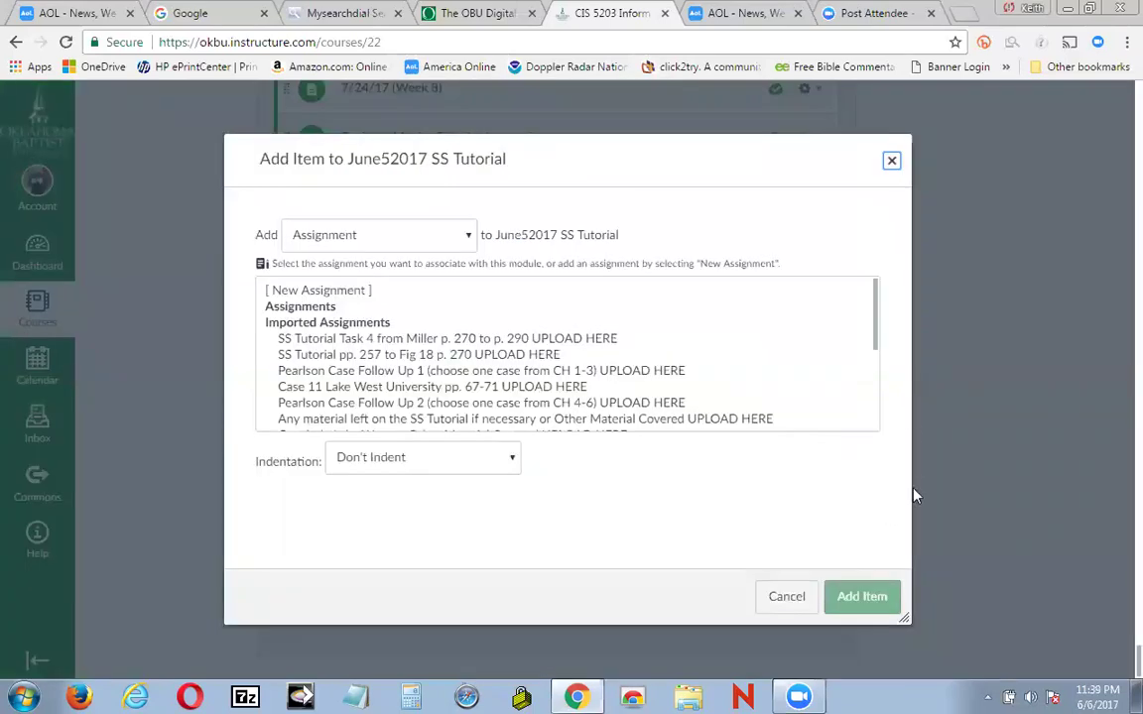
left_click(893, 161)
Step: Upload the June5Assignment Excel workbook from the Desktop to the CIS 5203 course files
scroll(961, 312, "up", 10)
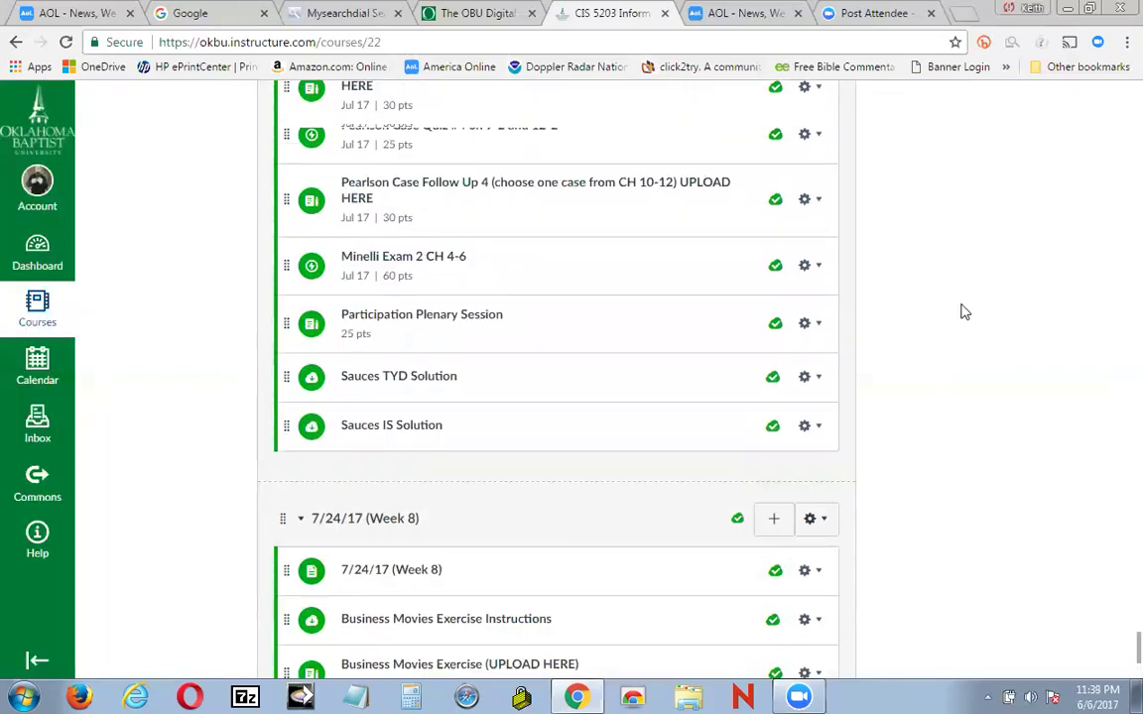
scroll(961, 312, "up", 15)
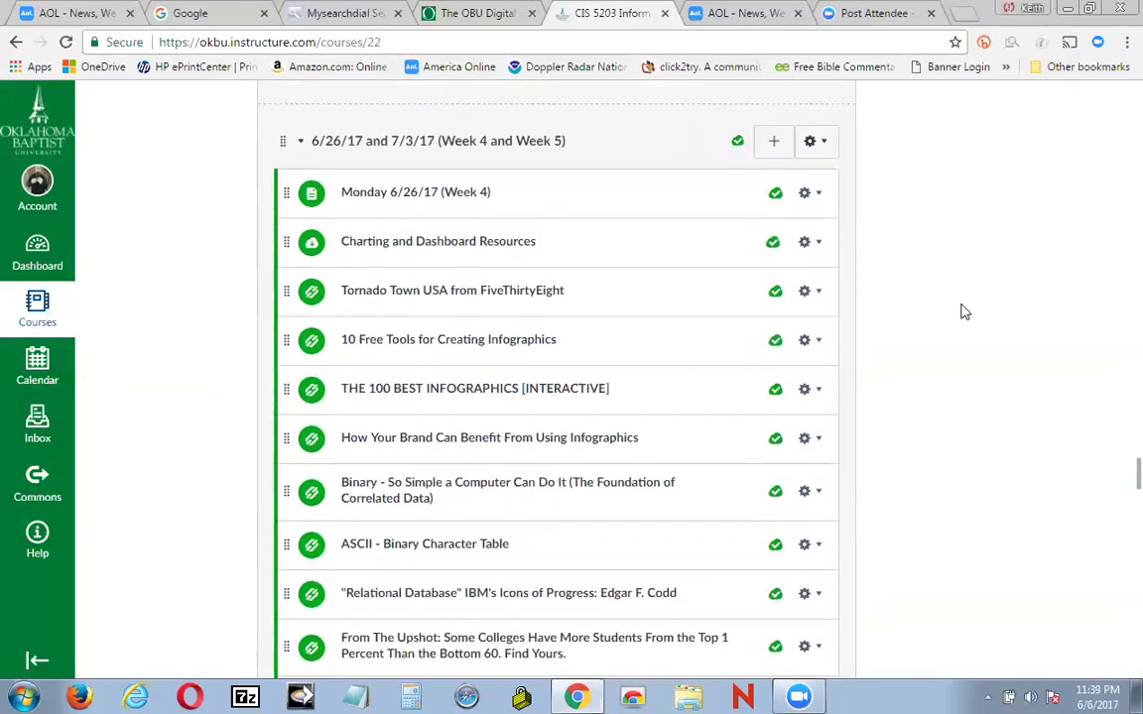
scroll(961, 312, "up", 15)
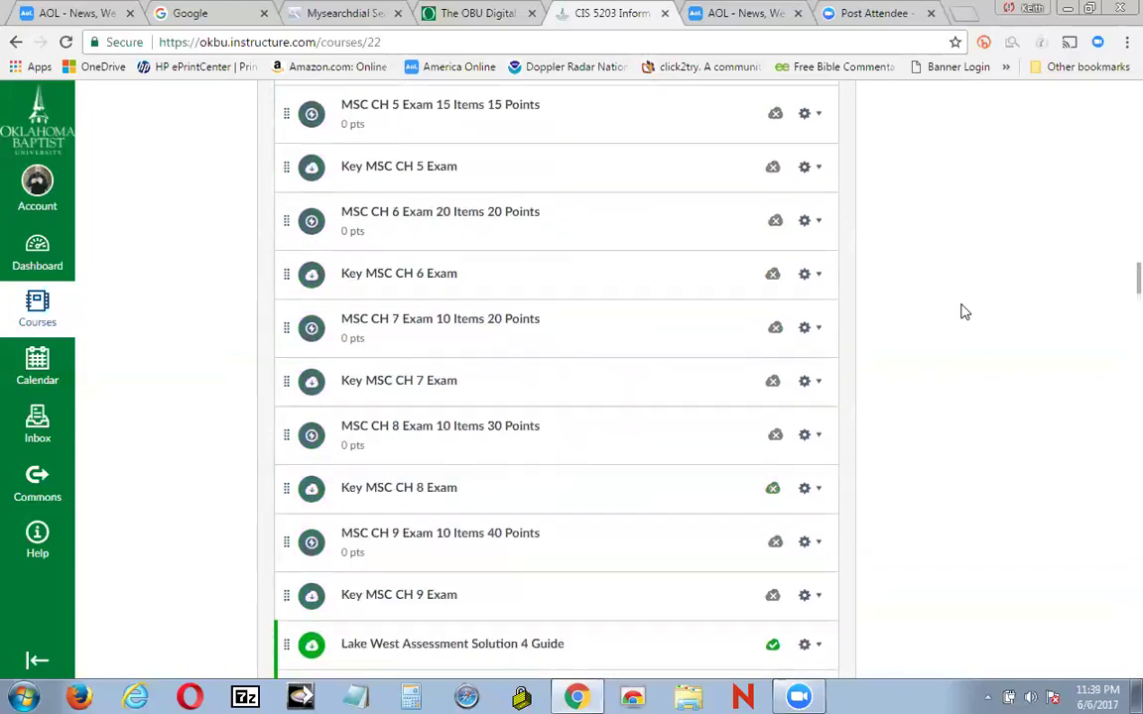
scroll(962, 311, "up", 15)
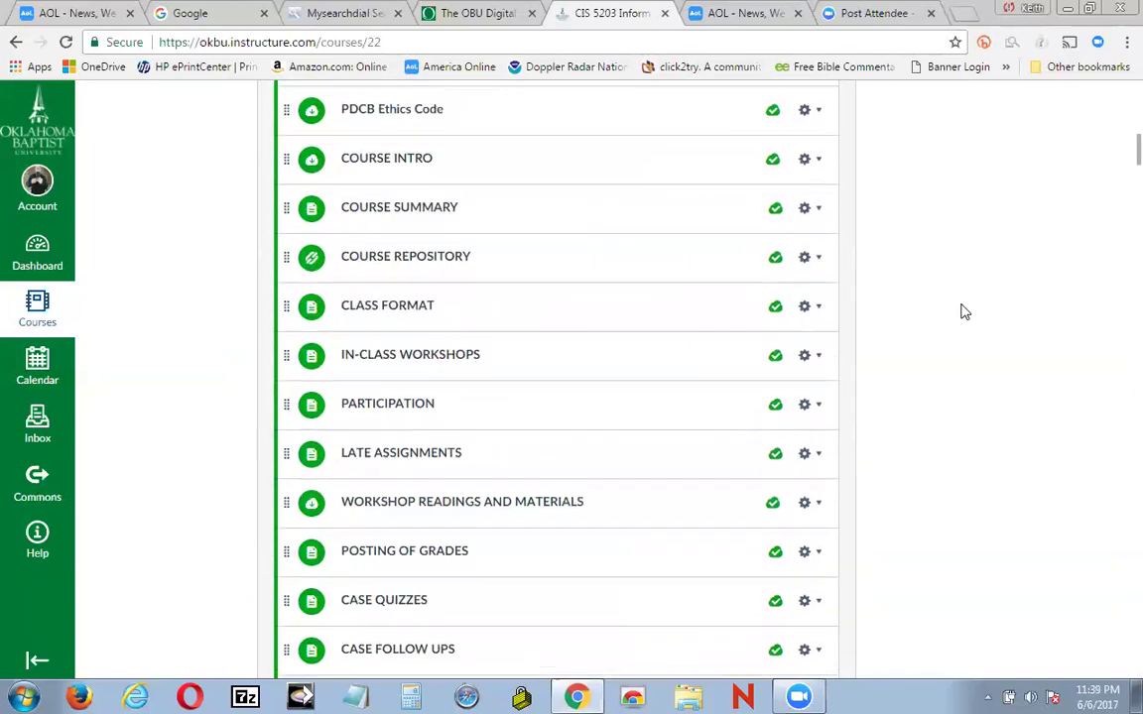
scroll(961, 311, "up", 5)
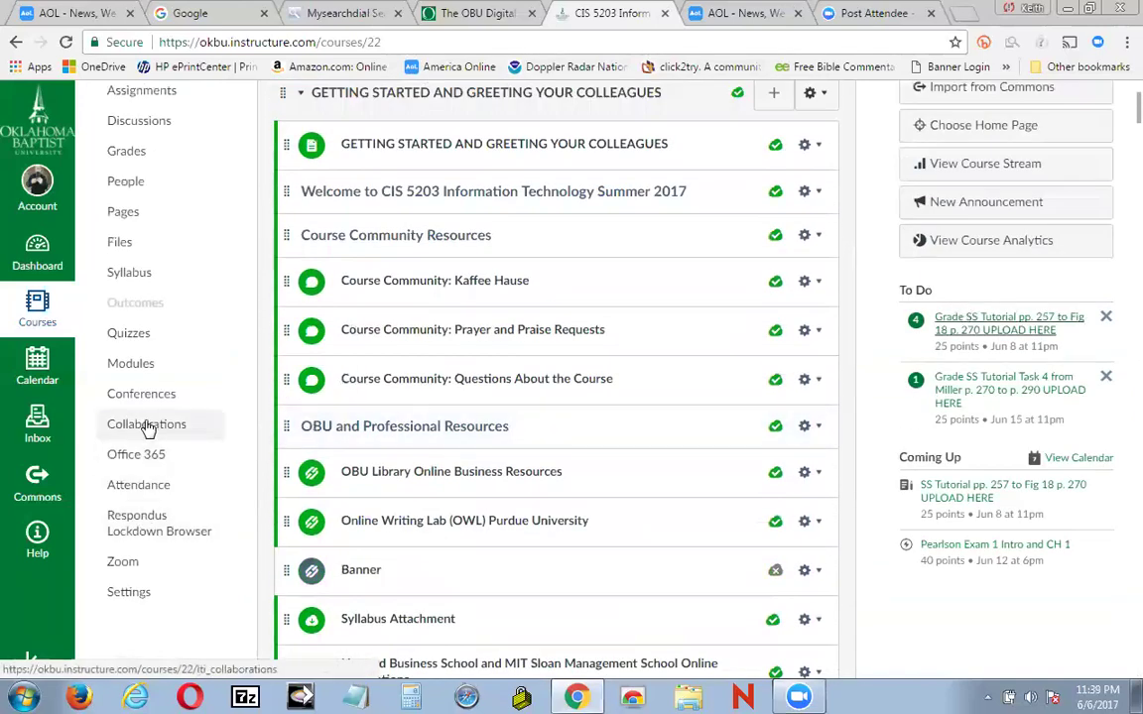
left_click(119, 245)
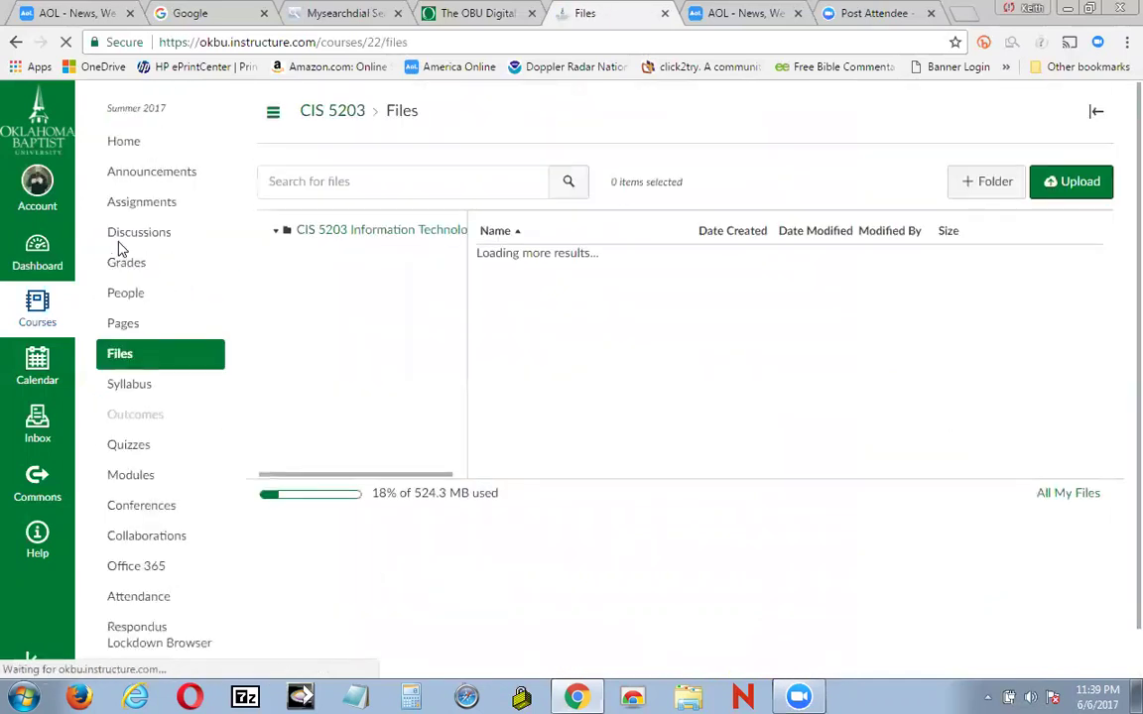
left_click(1076, 187)
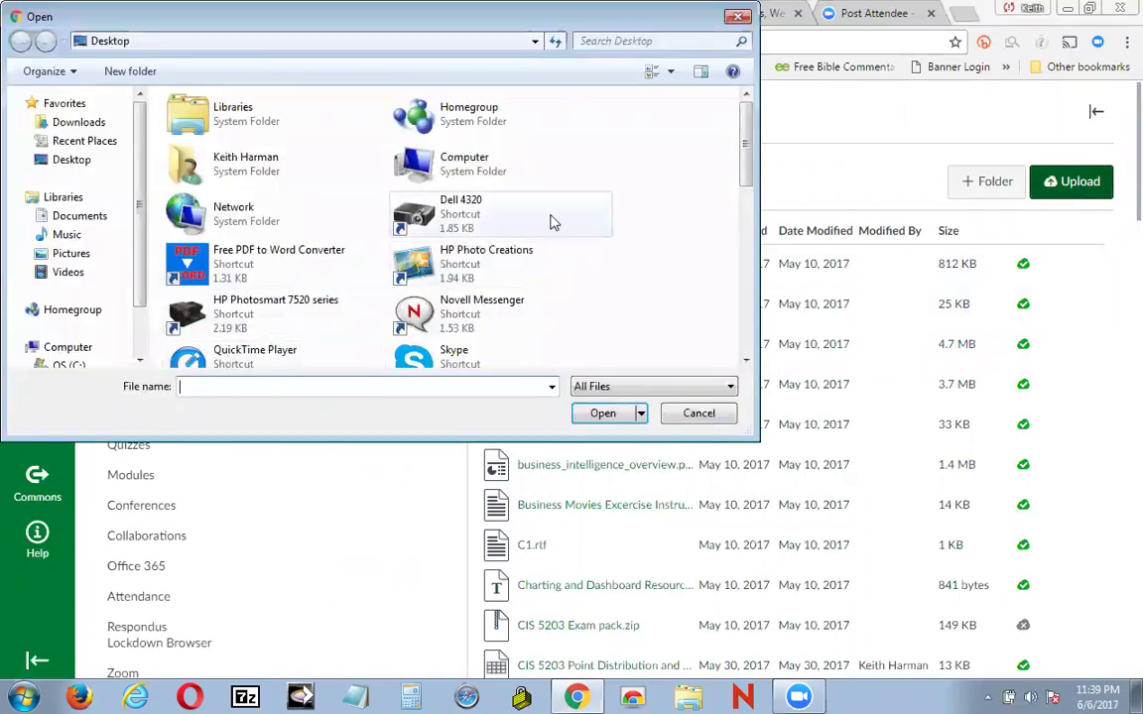
scroll(675, 159, "down", 5)
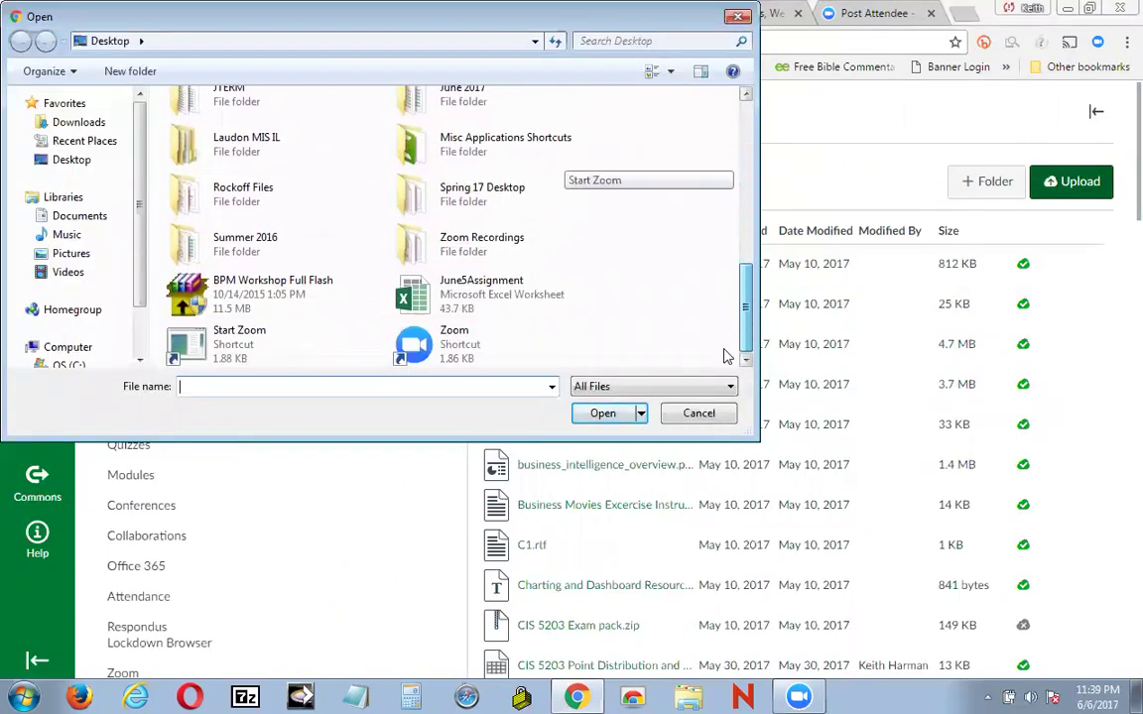
left_click(402, 296)
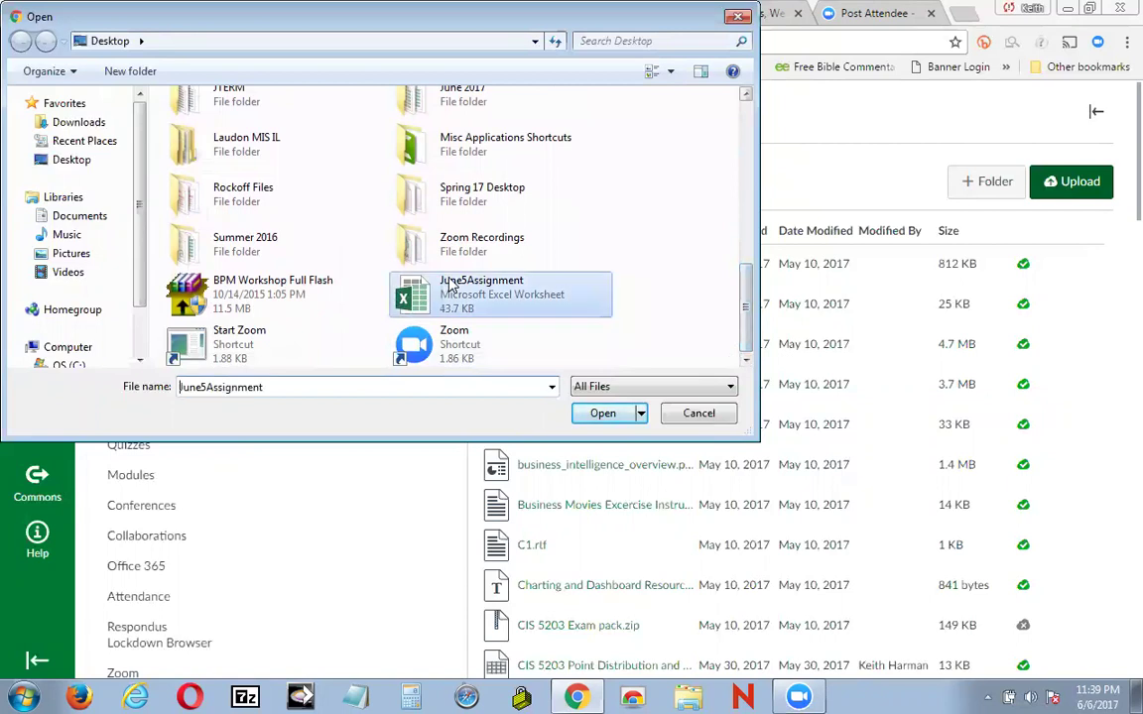
left_click(602, 418)
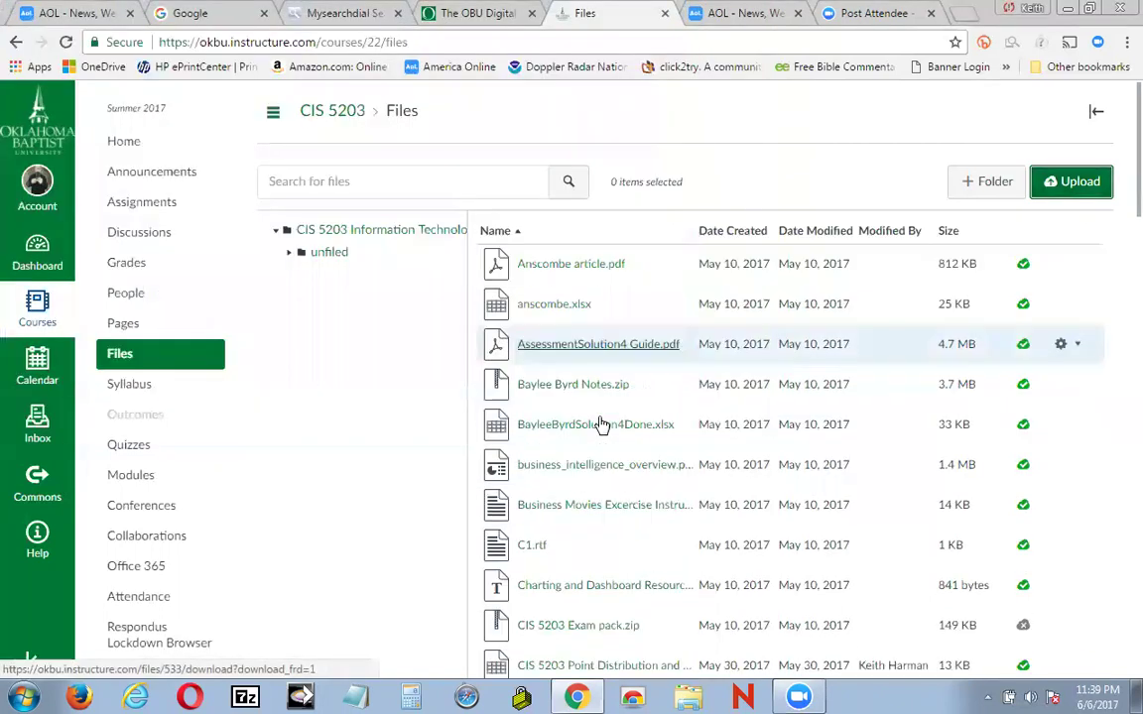
Step: Look through the course file list for the uploaded June5Assignment.xlsx and check its publication status
scroll(1116, 534, "down", 3)
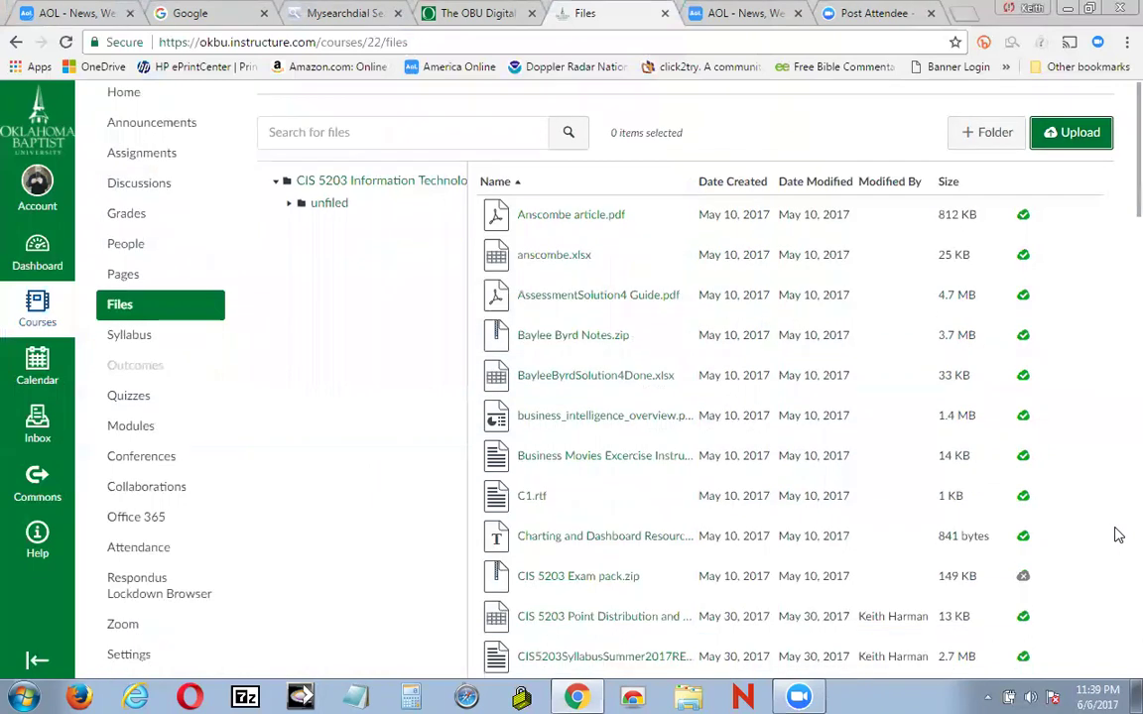
scroll(1116, 536, "down", 10)
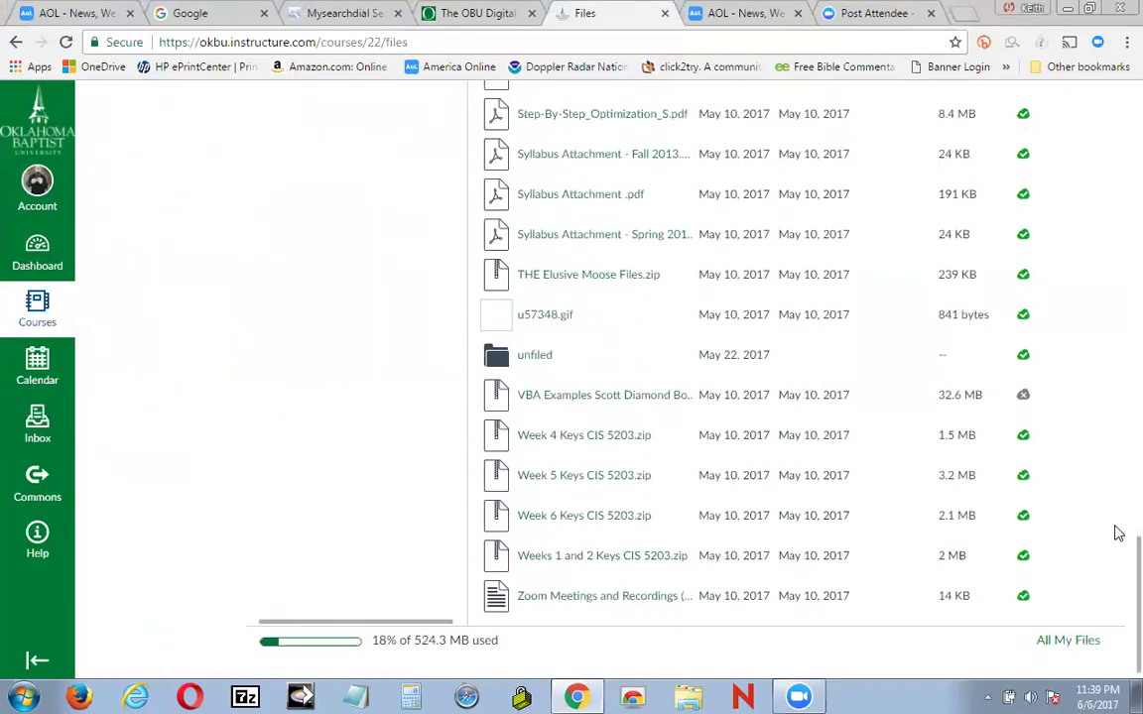
scroll(1116, 534, "up", 1)
scroll(1118, 533, "up", 8)
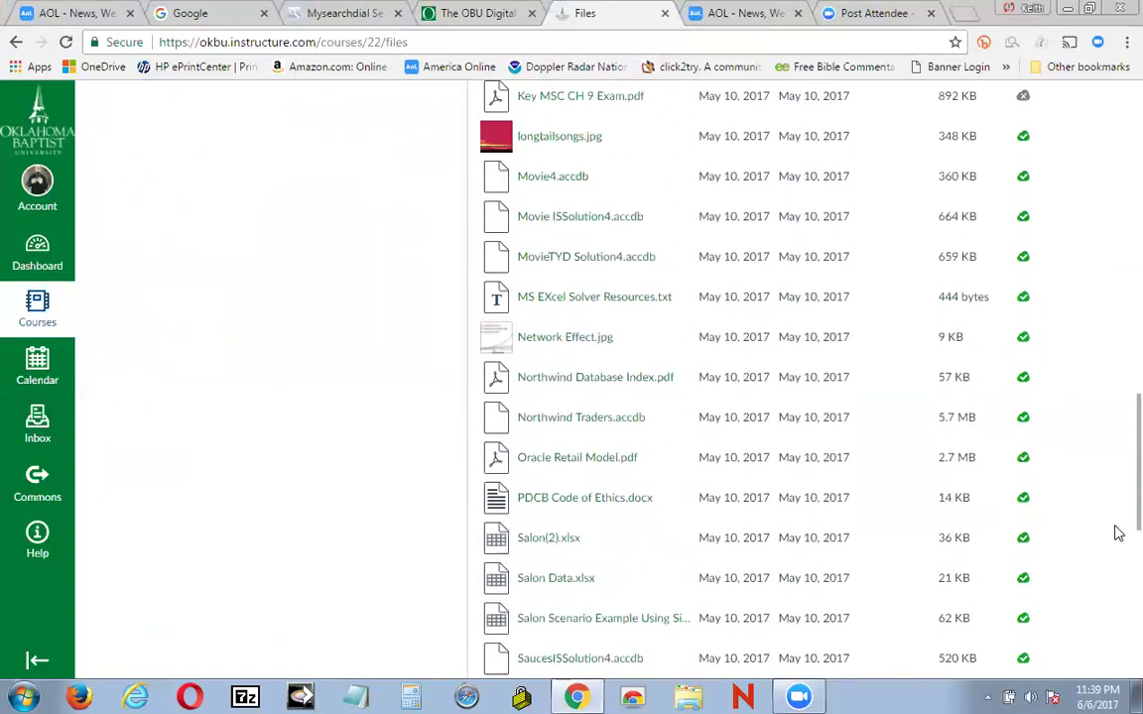
scroll(1118, 534, "up", 2)
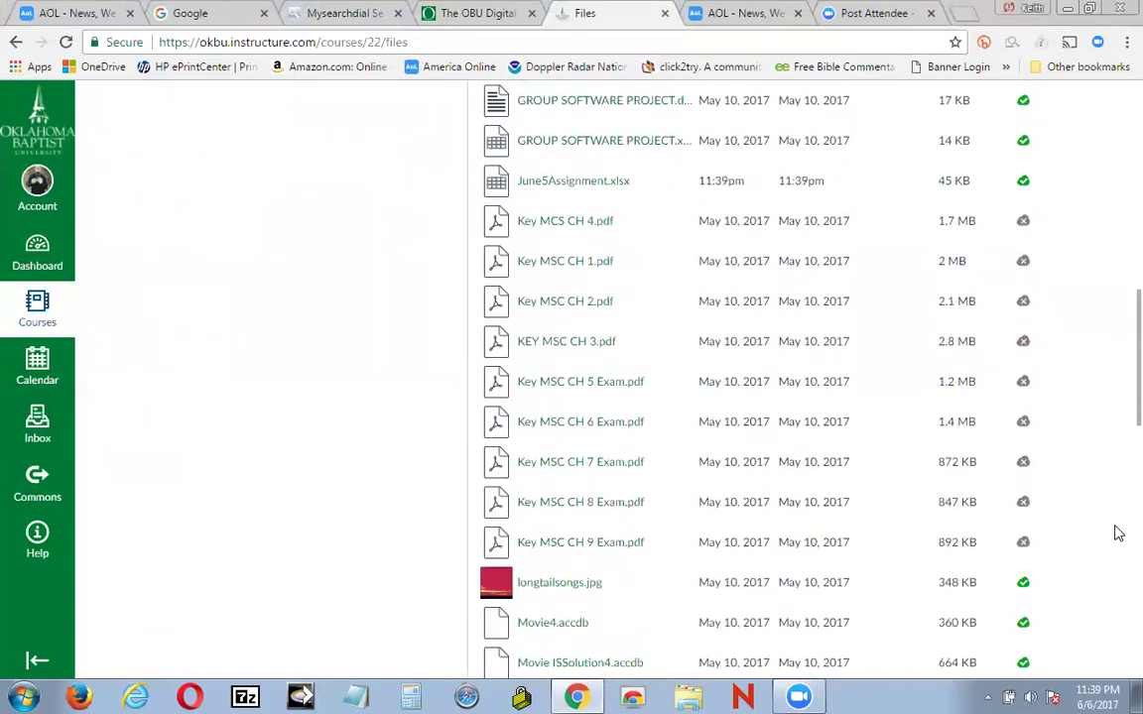
scroll(1116, 534, "up", 3)
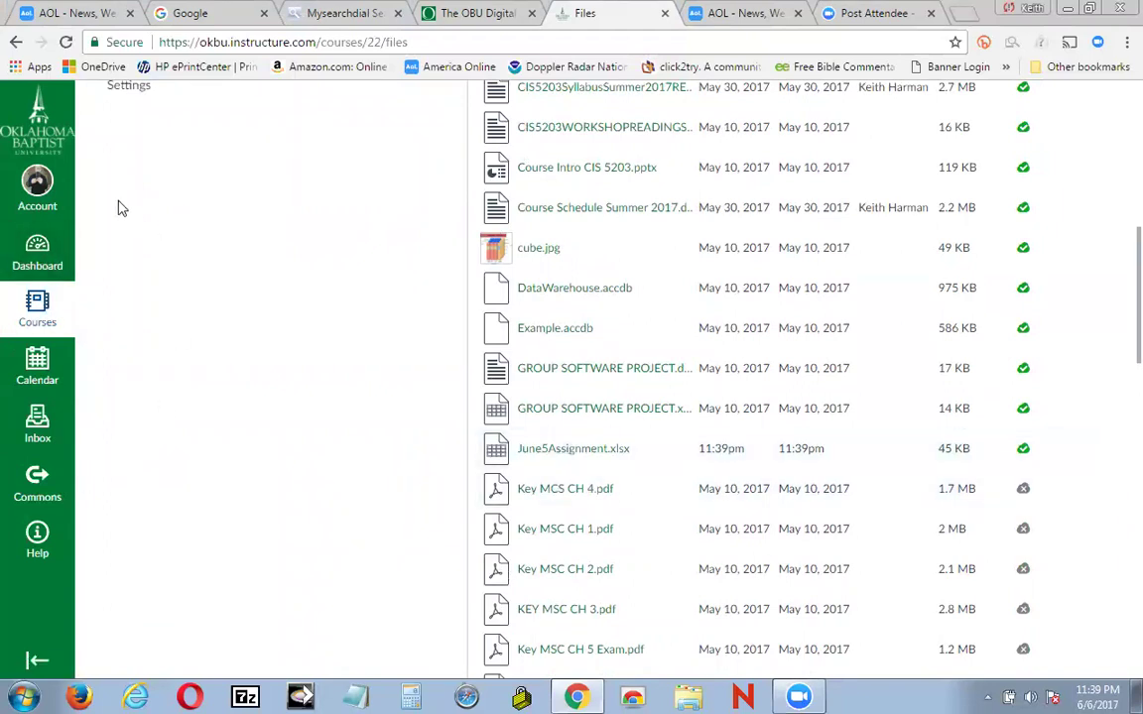
scroll(128, 314, "up", 7)
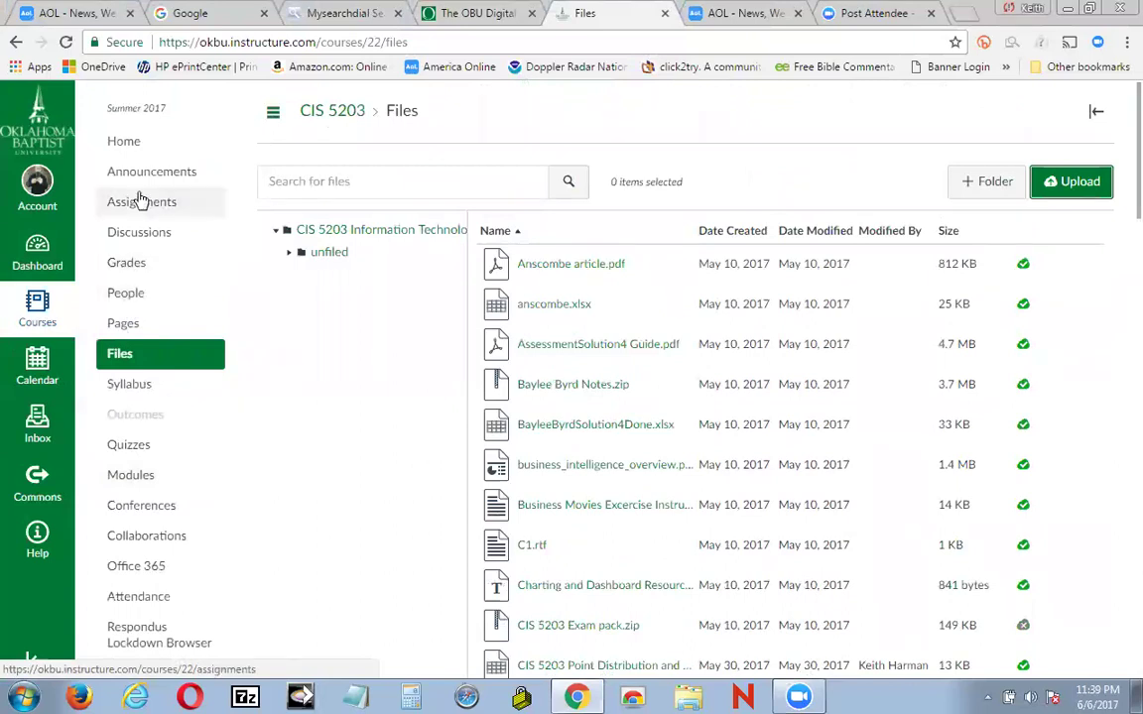
Step: Return to the CIS 5203 home page and find the June52017 SS Tutorial module at the end of the module list
left_click(119, 144)
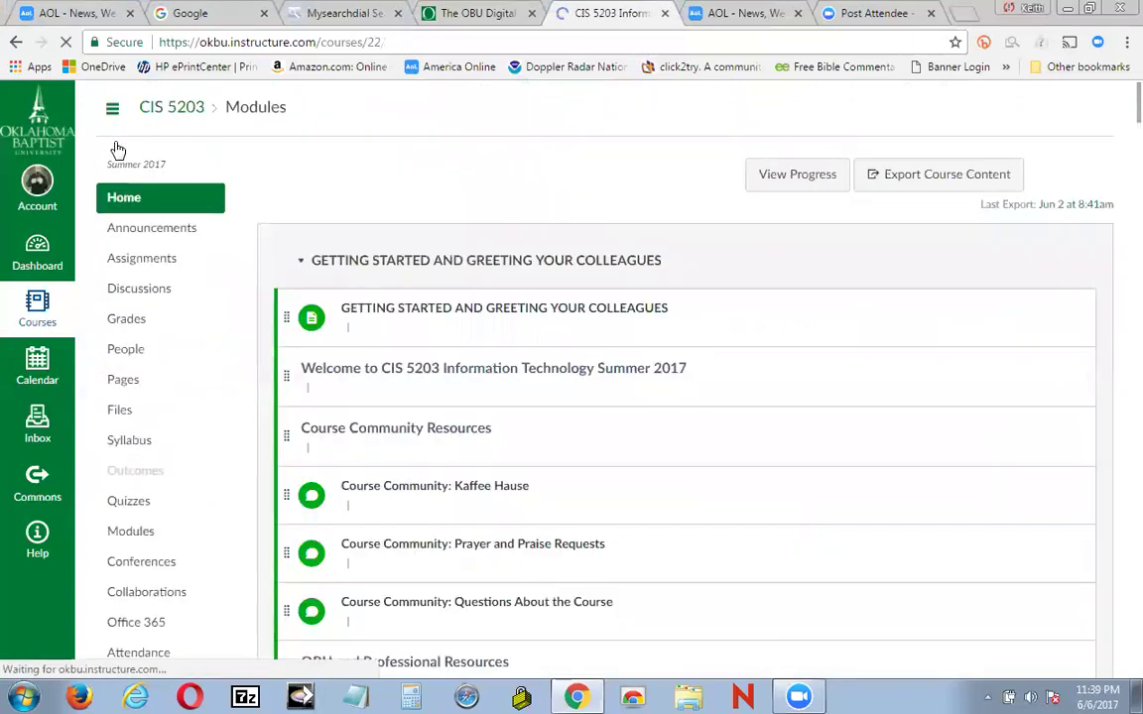
scroll(1115, 161, "down", 3)
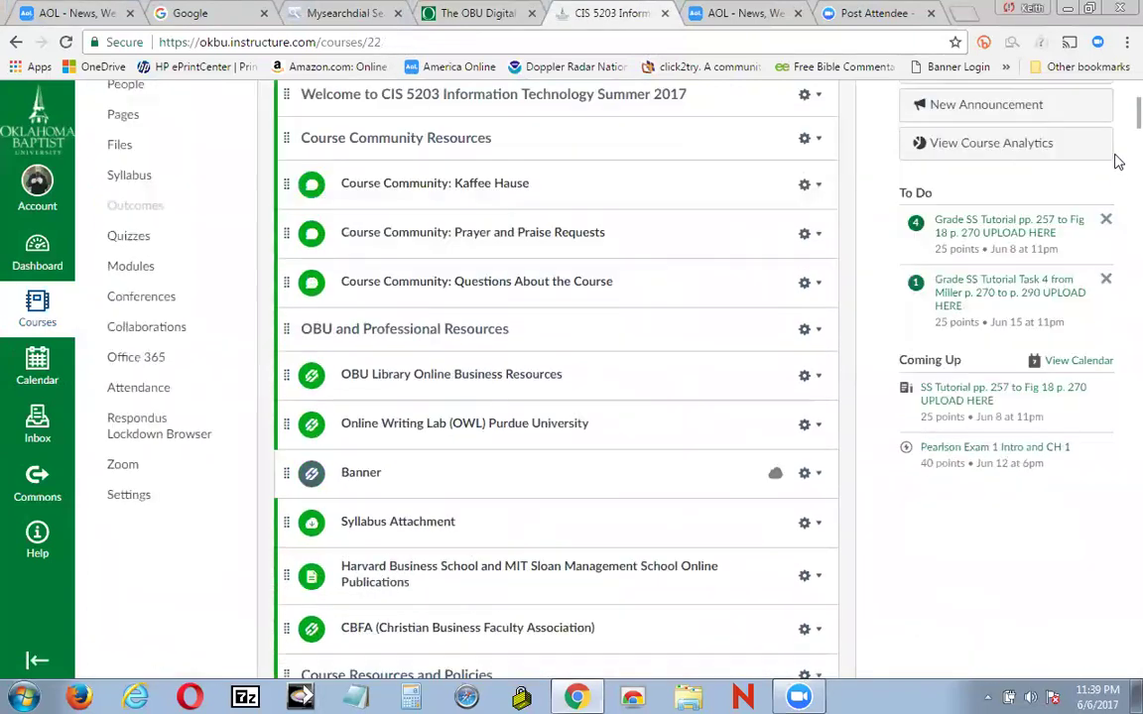
scroll(1116, 307, "down", 10)
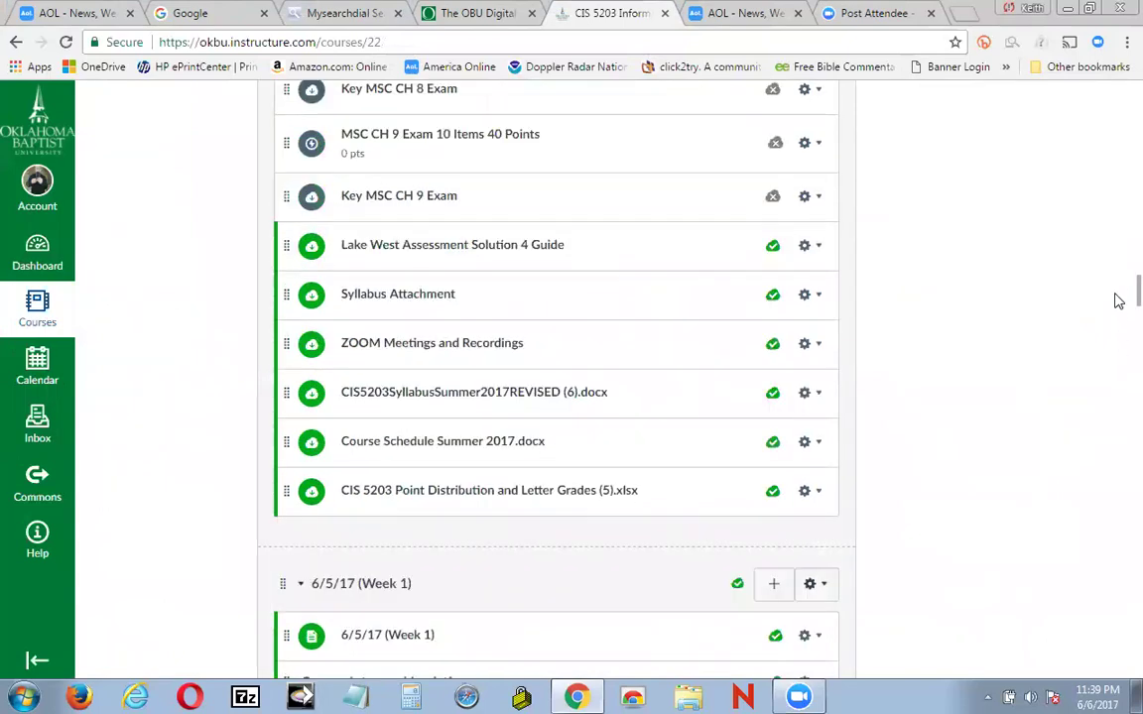
scroll(1116, 319, "down", 10)
scroll(1118, 466, "down", 15)
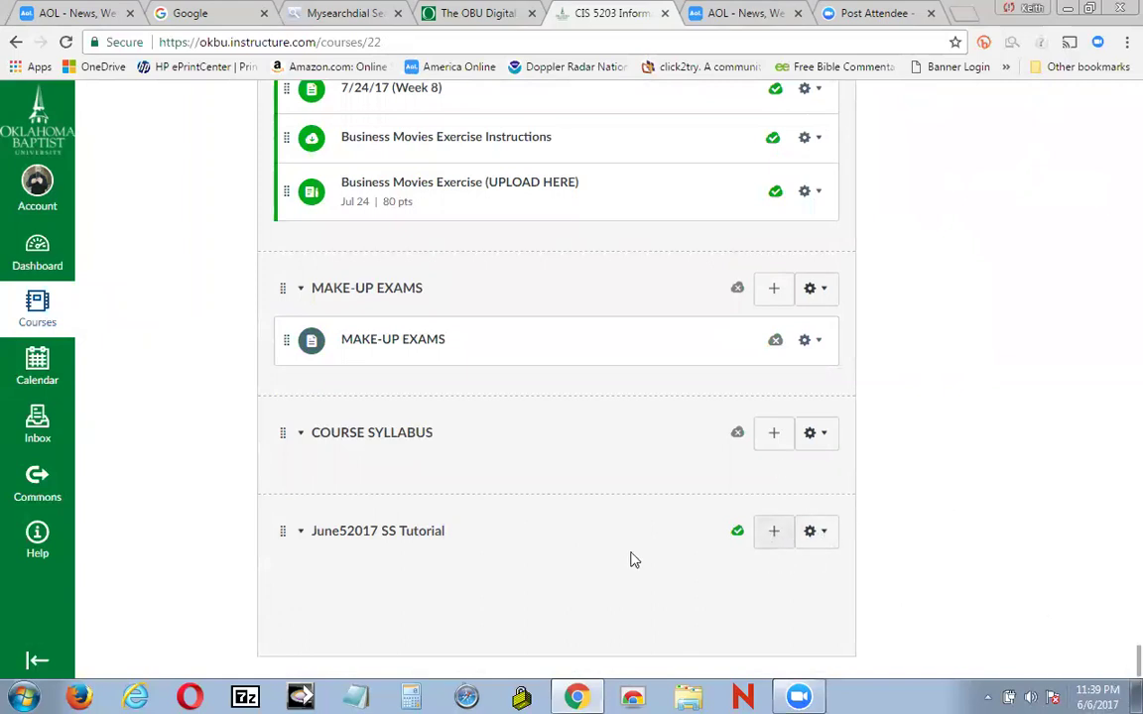
left_click(822, 539)
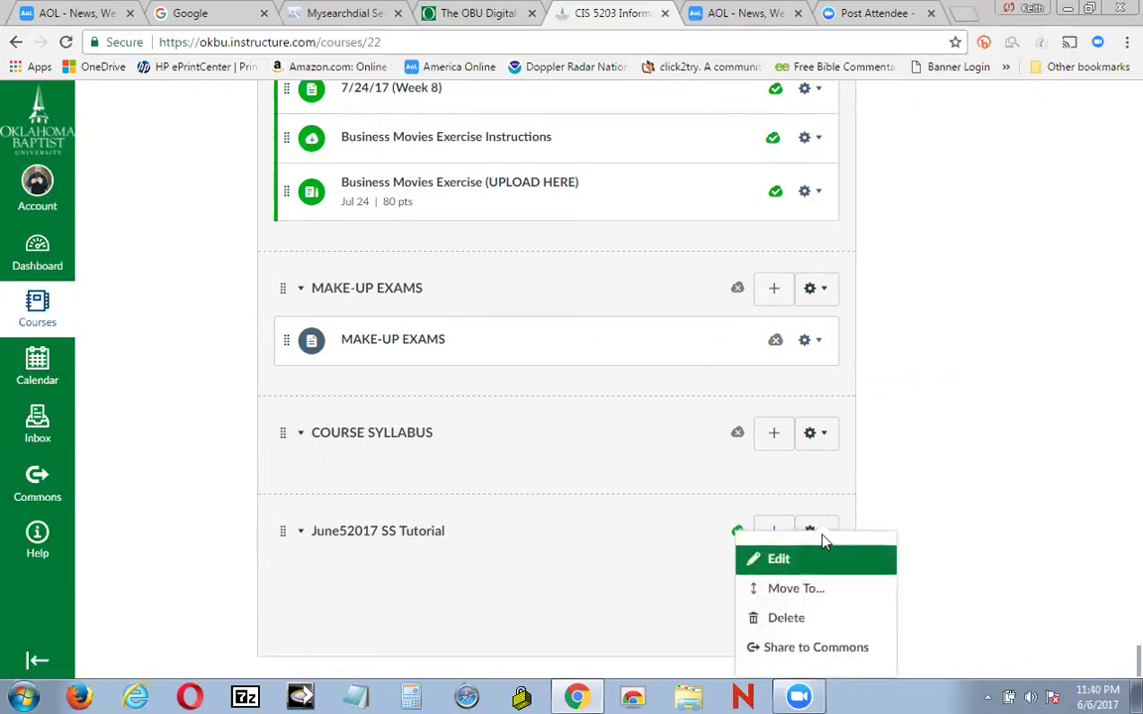
left_click(933, 543)
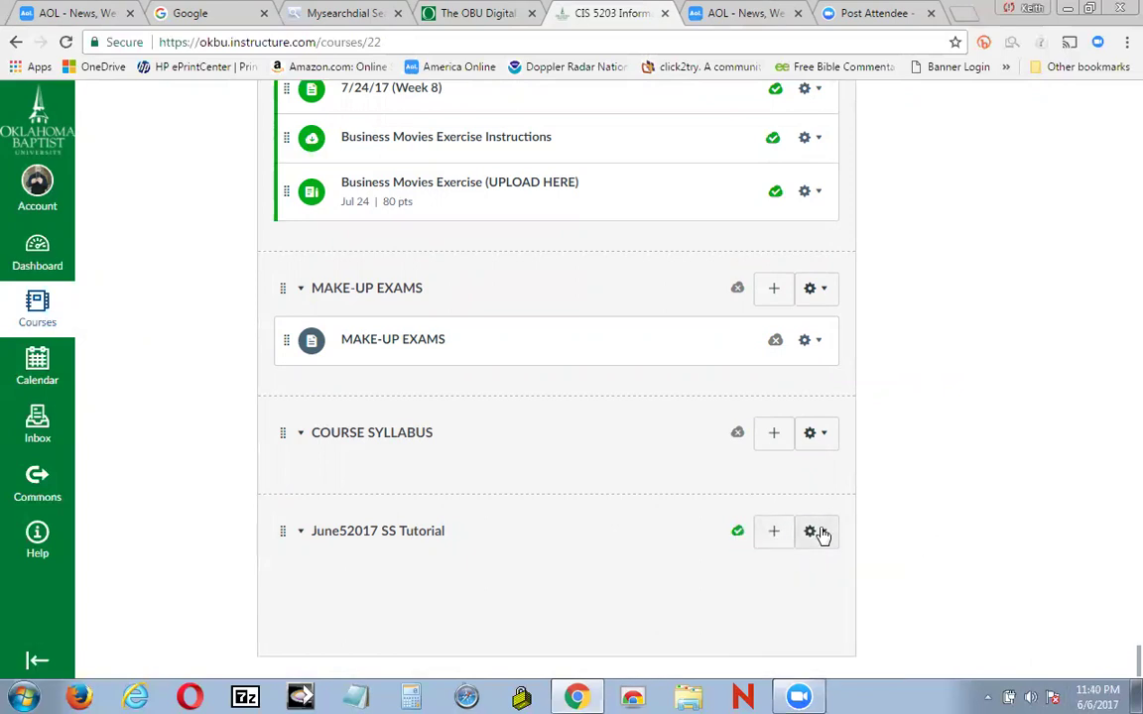
left_click(821, 535)
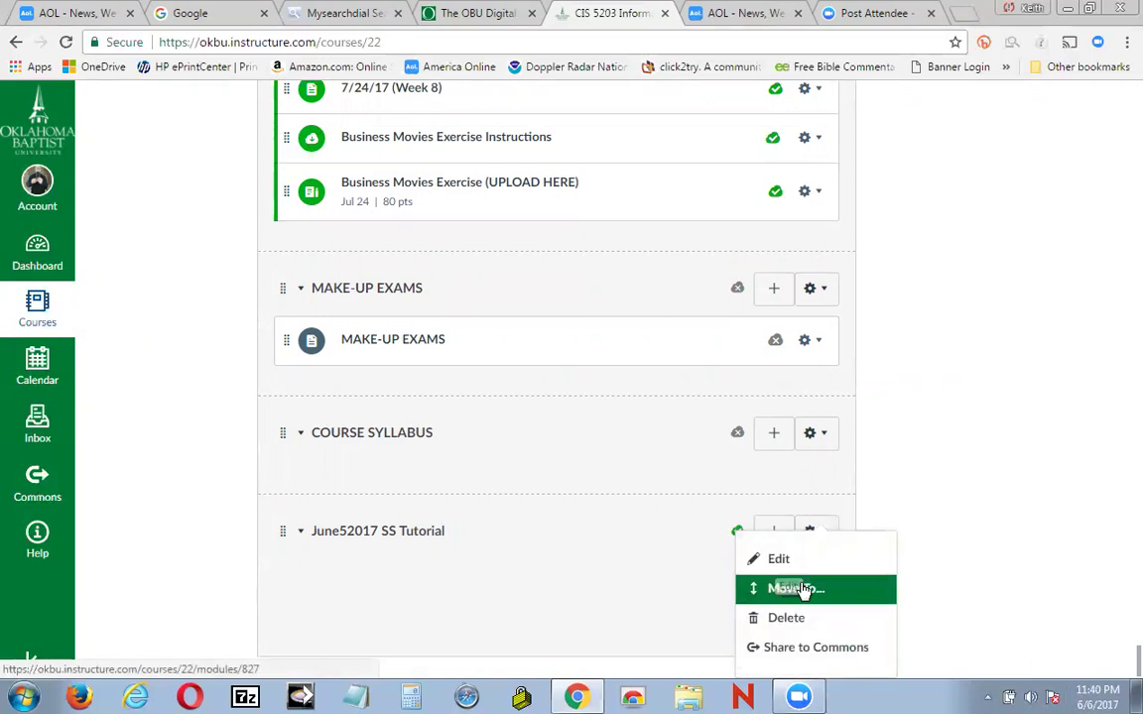
left_click(858, 508)
Step: Add the existing file June5Assignment.xlsx to the June52017 SS Tutorial module without indentation
left_click(774, 536)
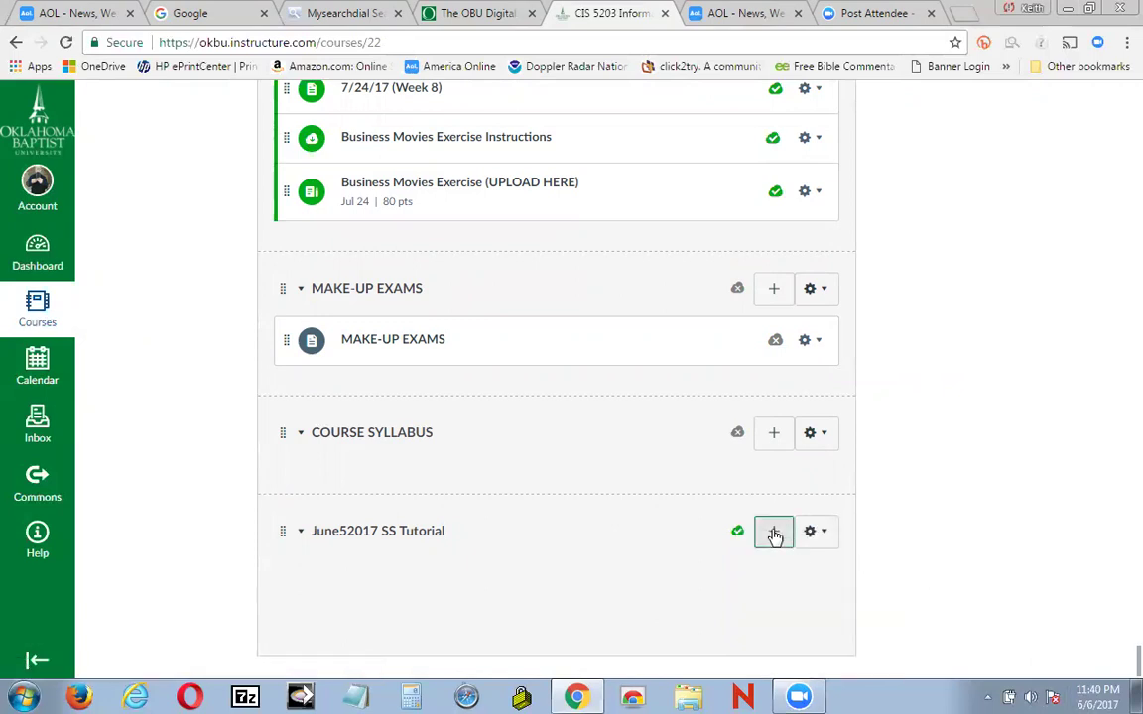
scroll(403, 402, "down", 5)
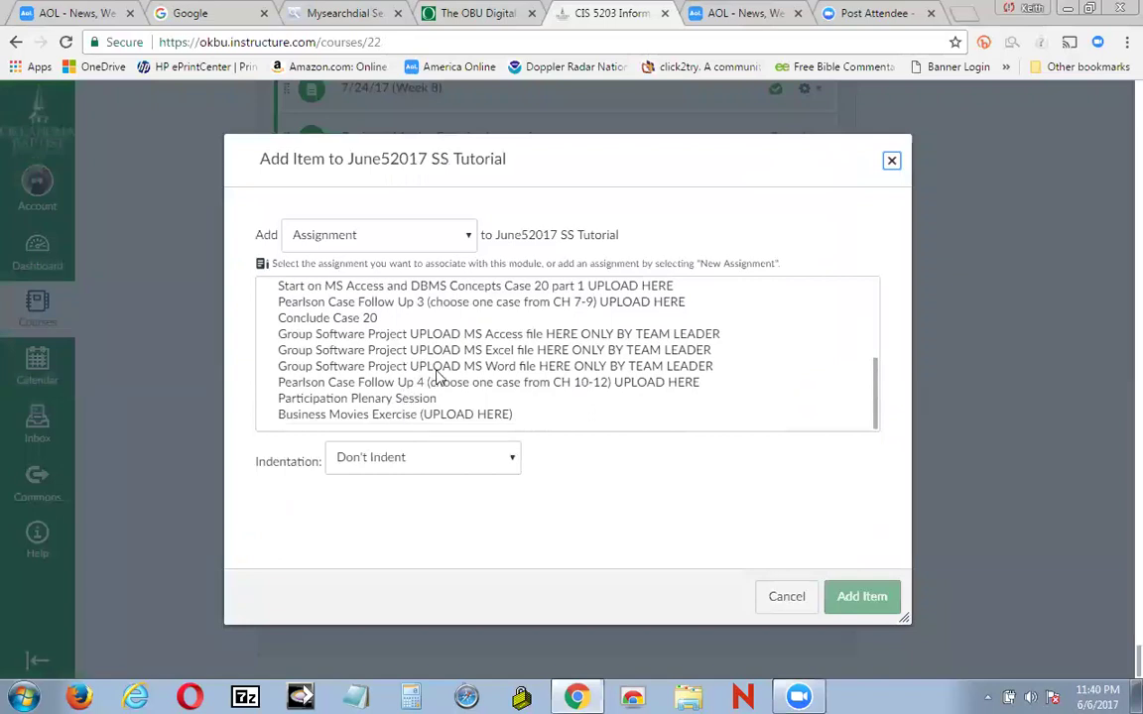
scroll(659, 385, "up", 1)
scroll(659, 383, "up", 3)
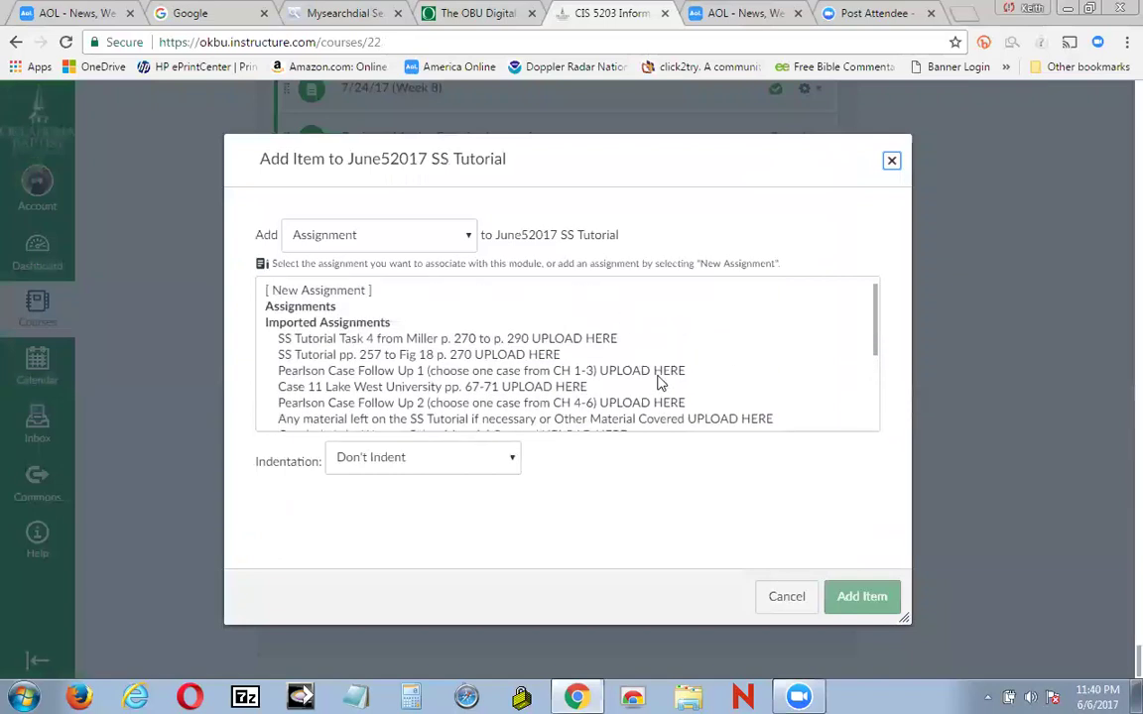
left_click(467, 236)
left_click(447, 298)
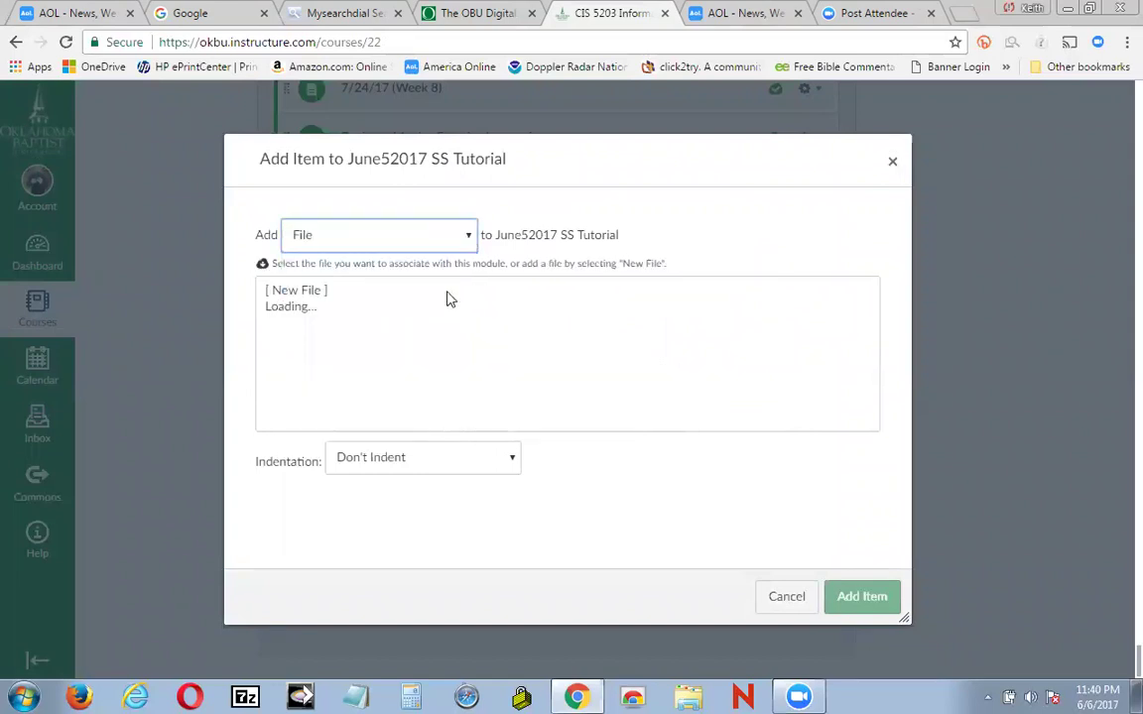
scroll(527, 360, "down", 2)
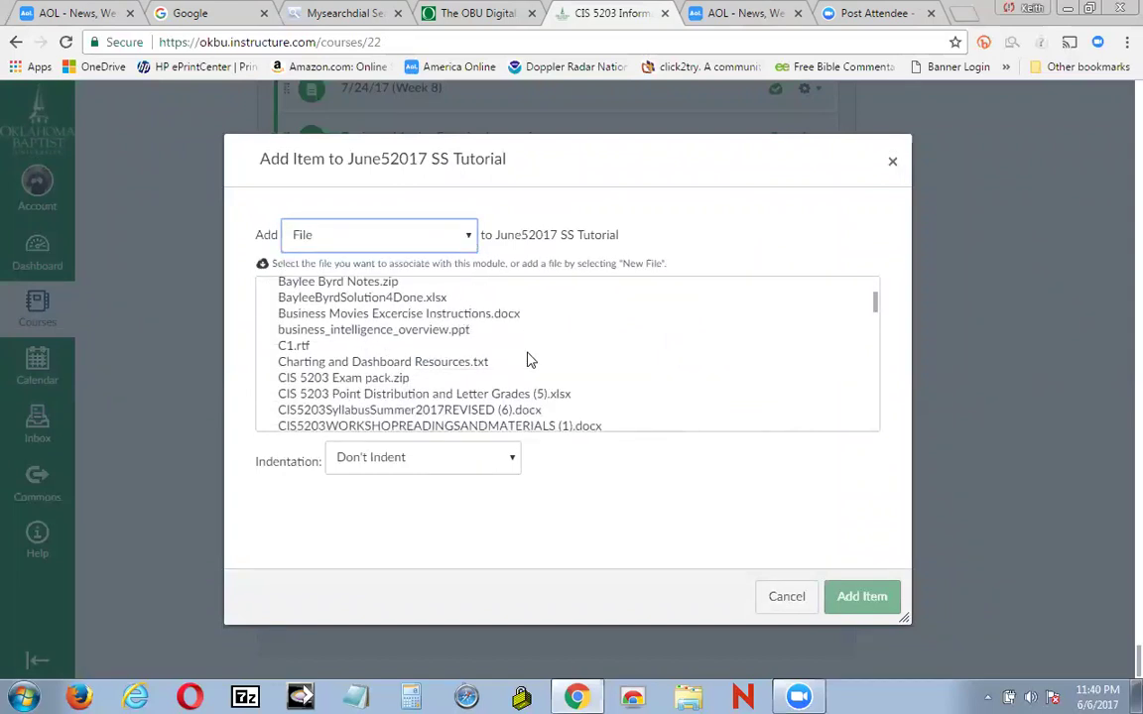
scroll(527, 360, "down", 3)
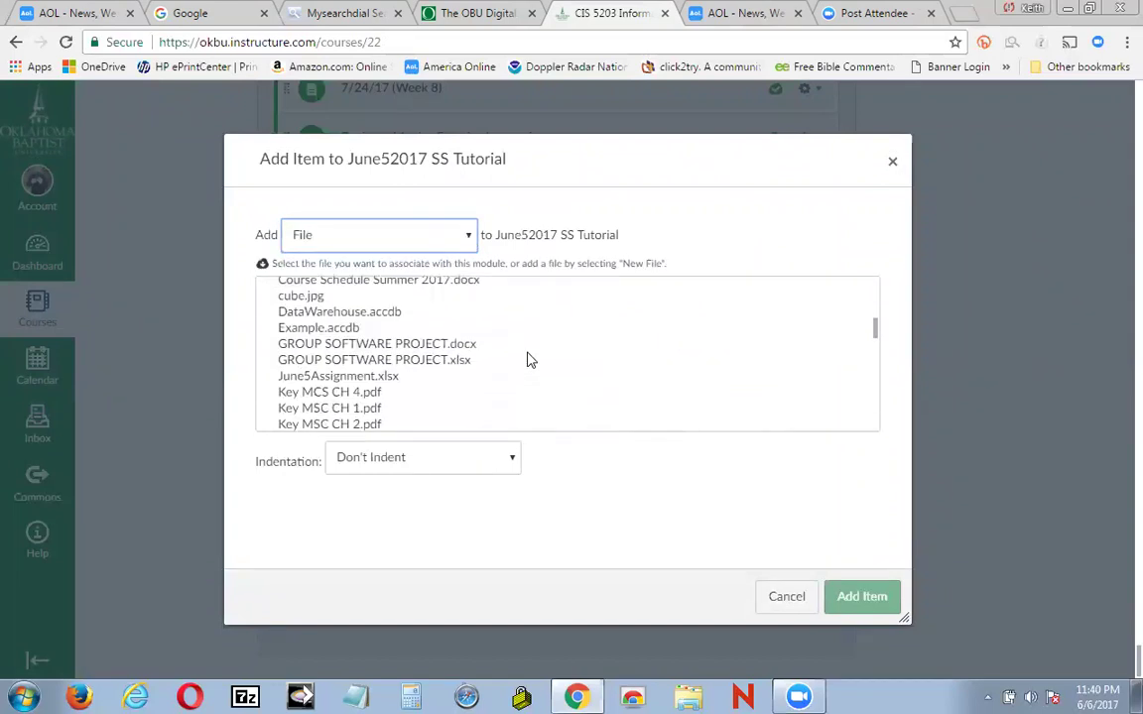
left_click(391, 383)
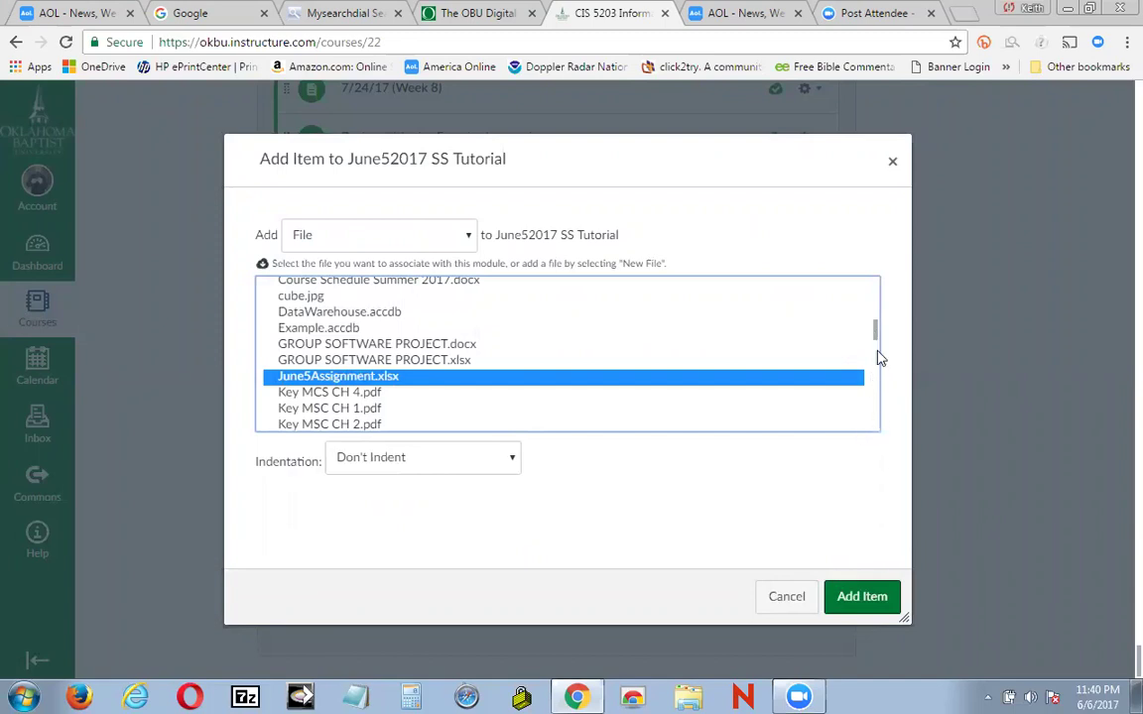
left_click(863, 600)
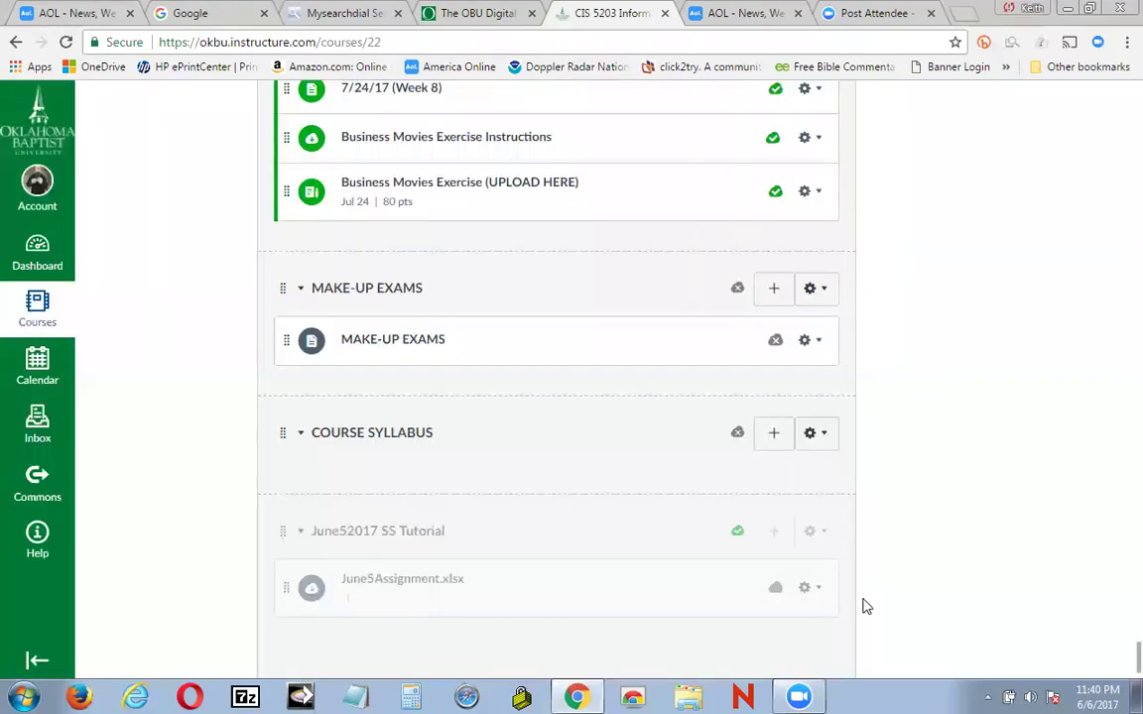
scroll(947, 575, "down", 1)
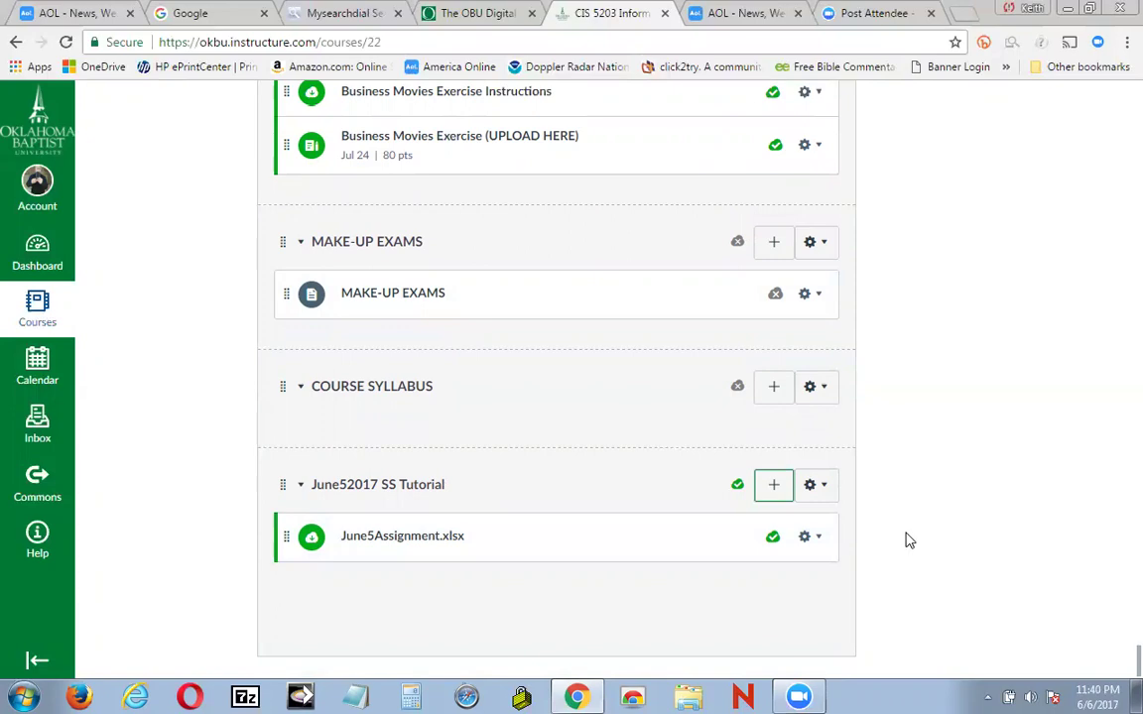
Step: Open the course settings and switch the course to Student View
scroll(94, 302, "up", 4)
scroll(125, 299, "up", 20)
scroll(125, 299, "up", 20)
scroll(125, 299, "up", 20)
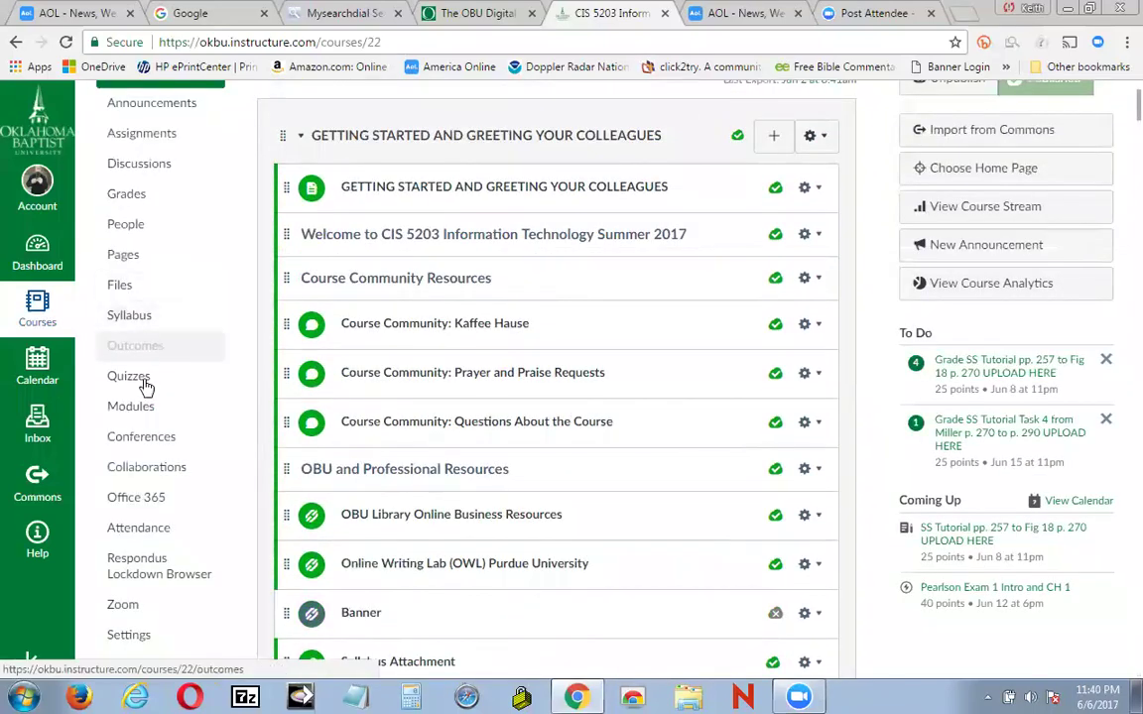
scroll(146, 385, "down", 3)
left_click(131, 375)
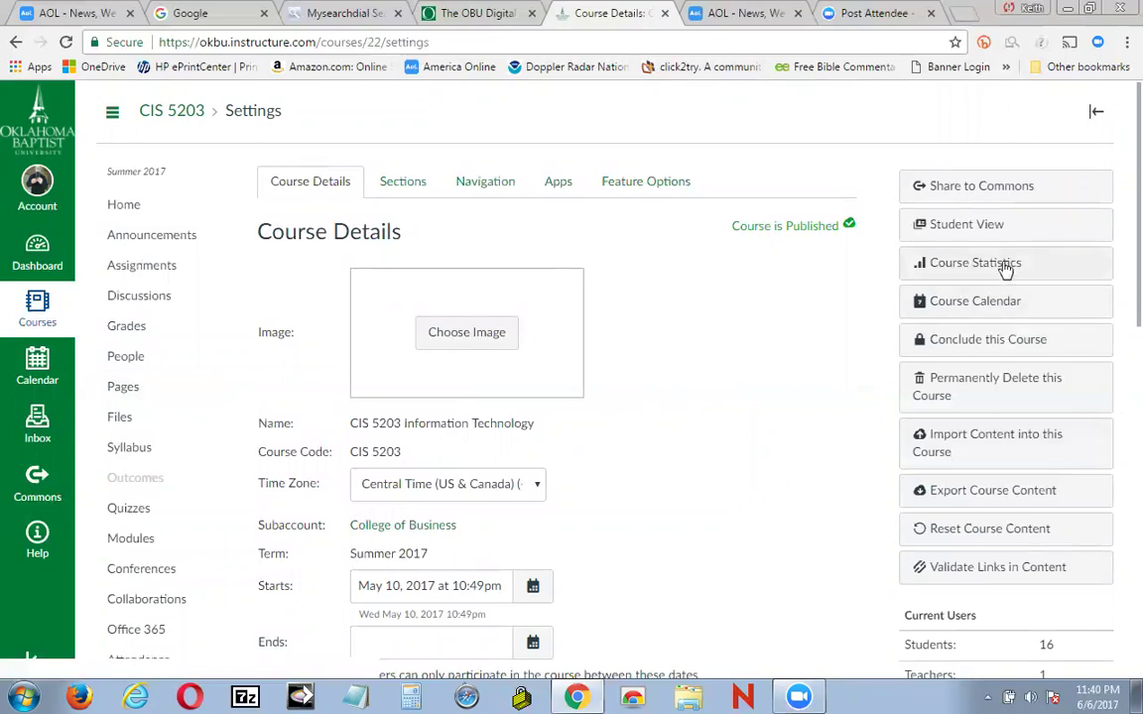
left_click(987, 236)
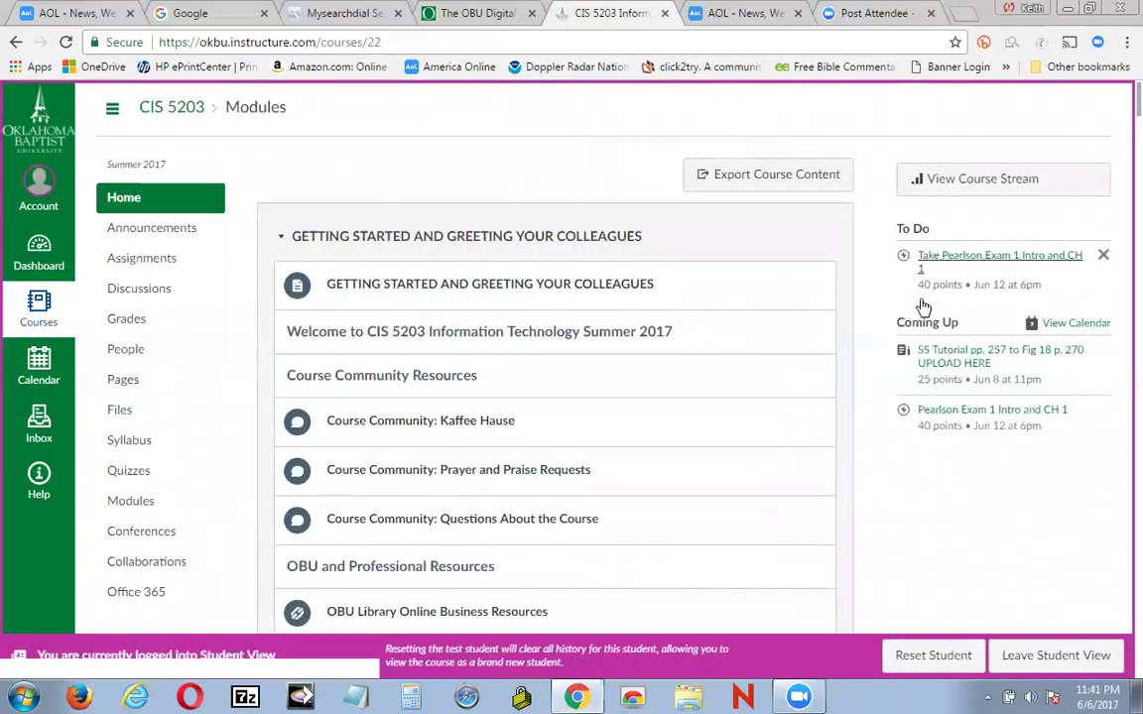
Step: Look through the student's module list to check the June52017 SS Tutorial module and its June5Assignment.xlsx file
scroll(1115, 403, "down", 5)
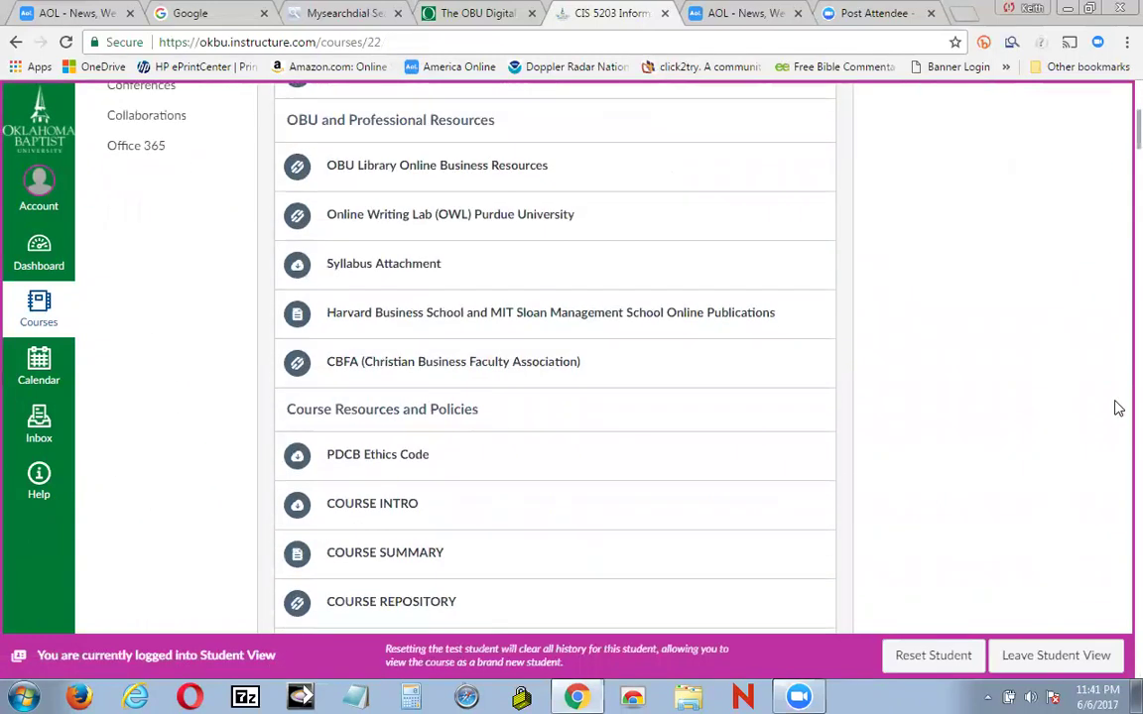
scroll(1115, 409, "down", 20)
scroll(1096, 383, "down", 20)
scroll(1095, 383, "down", 20)
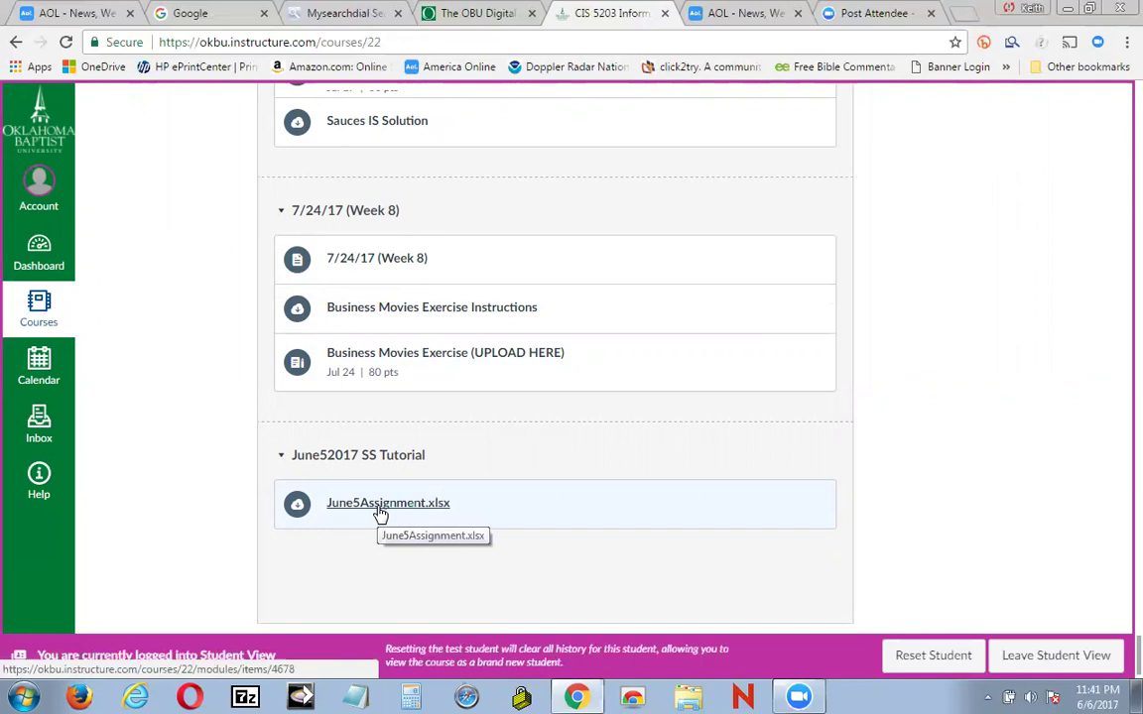
scroll(380, 513, "up", 10)
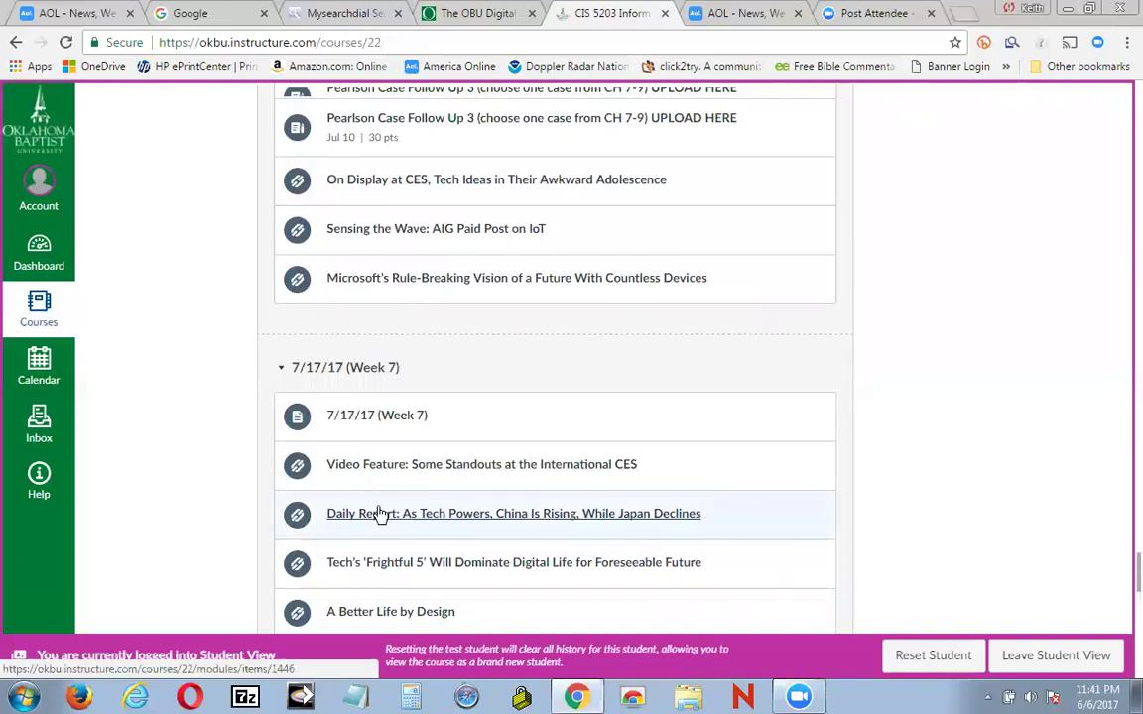
scroll(380, 513, "up", 10)
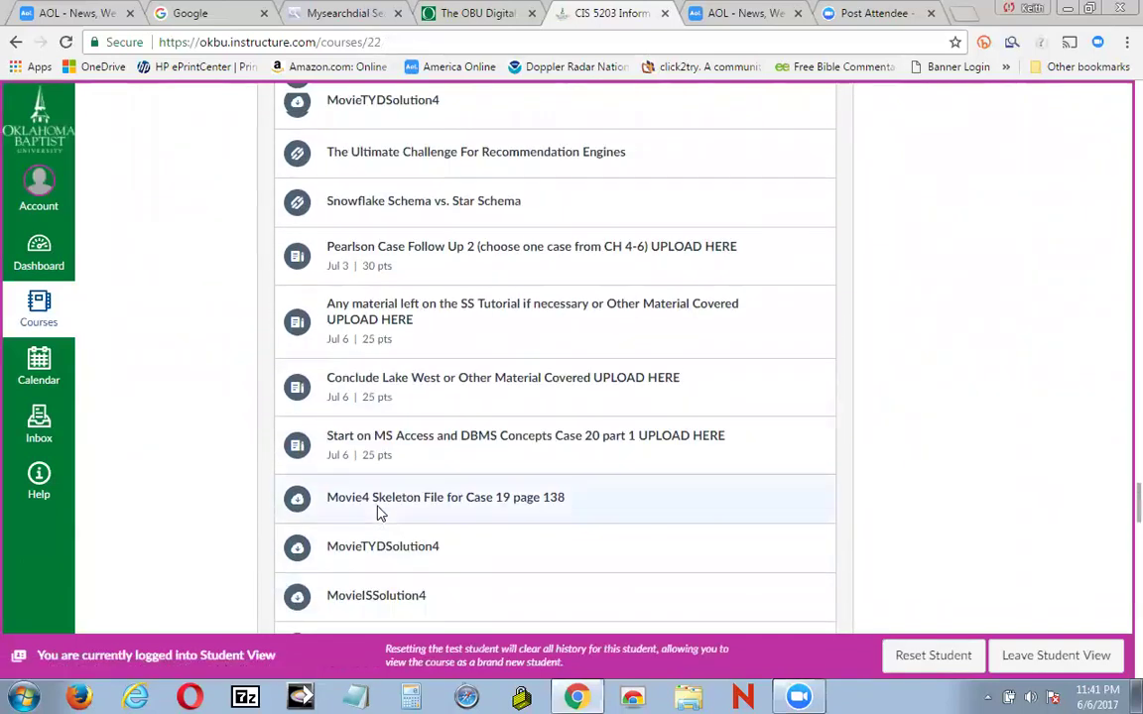
scroll(380, 513, "up", 15)
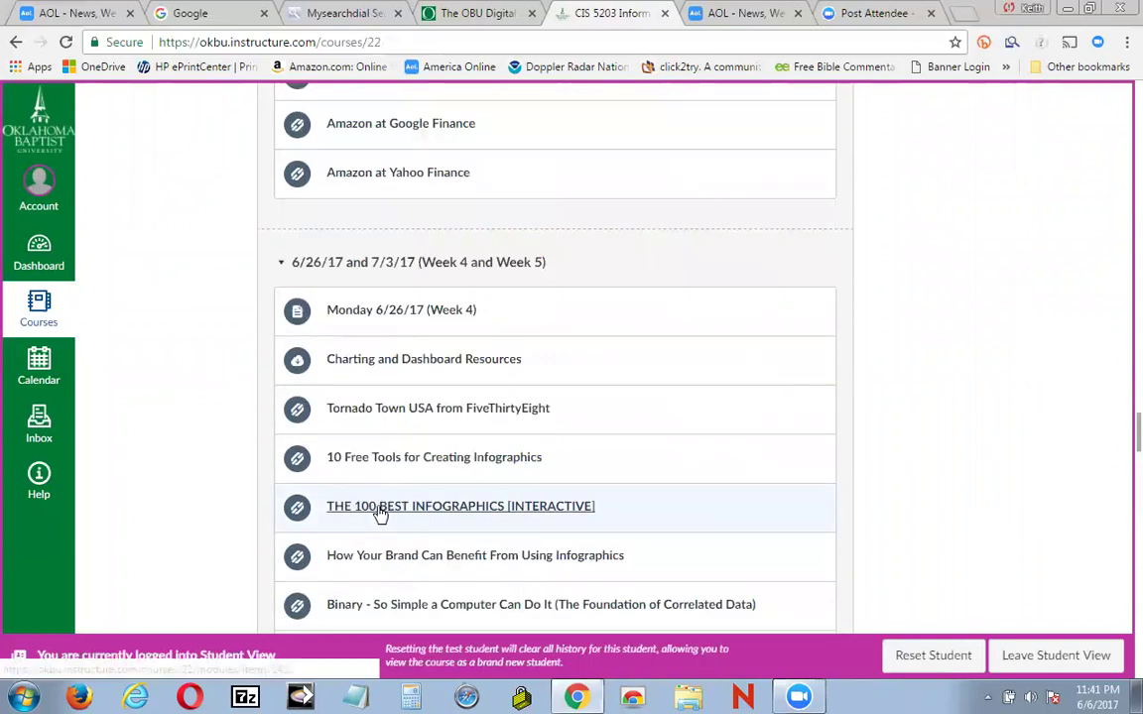
scroll(380, 513, "up", 10)
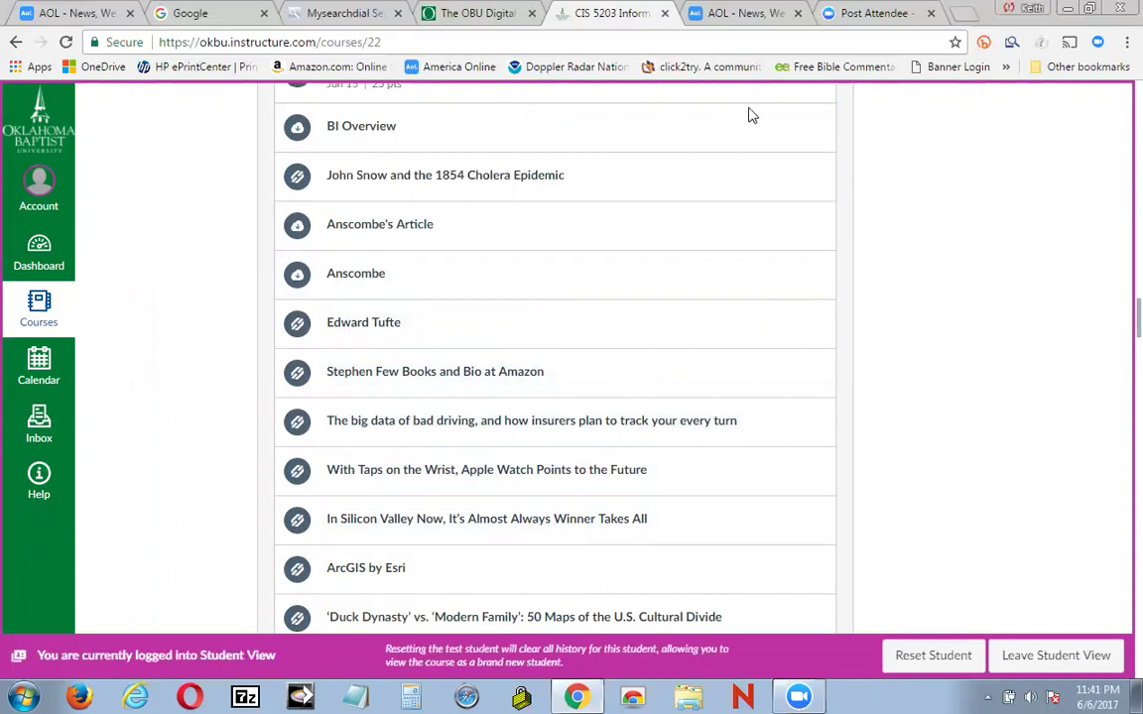
Step: Switch to the Zoom window and go back to the running meeting
left_click(937, 204)
left_click(938, 204)
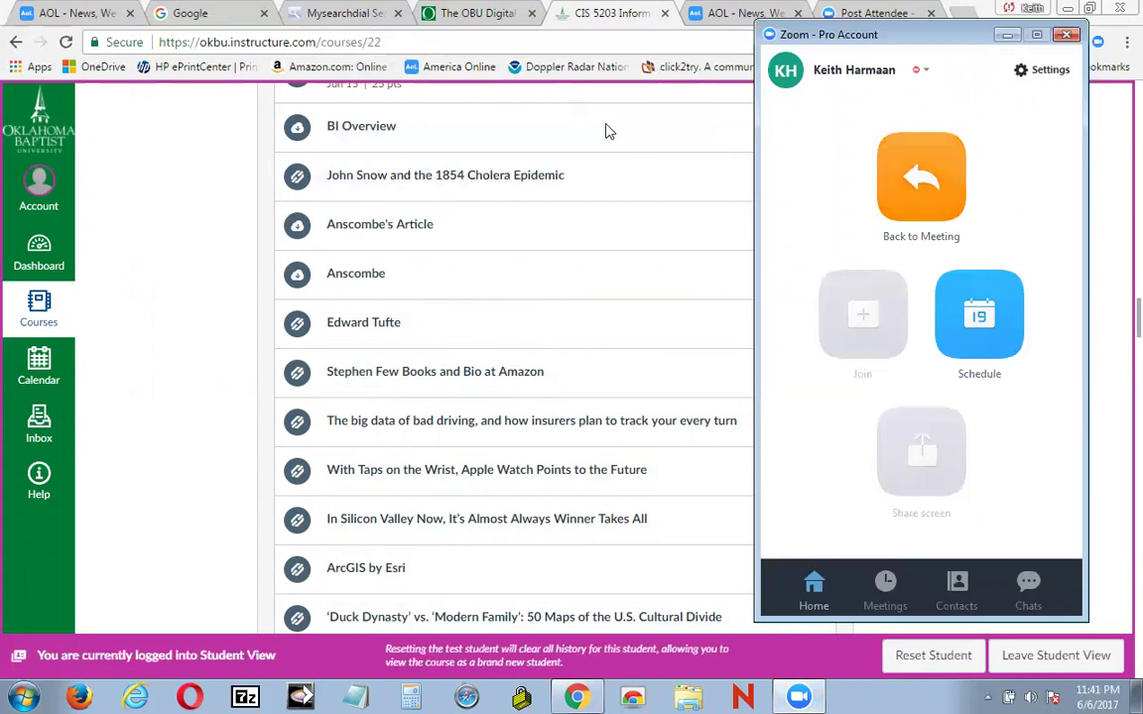